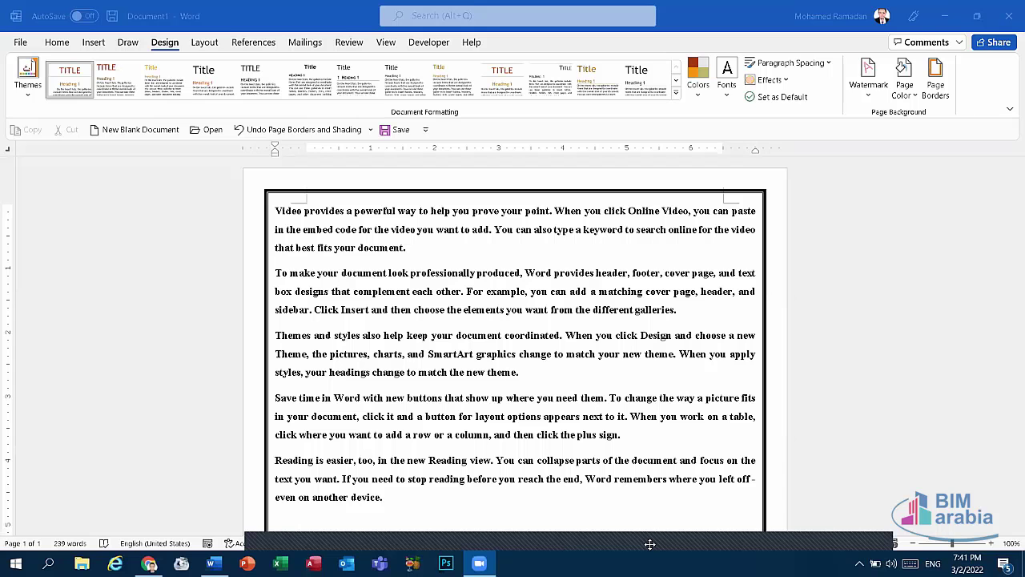
Step: Create a new document from the Open house flyer template and select its title placeholder
{"action": "left_click", "coordinate": [20, 43]}
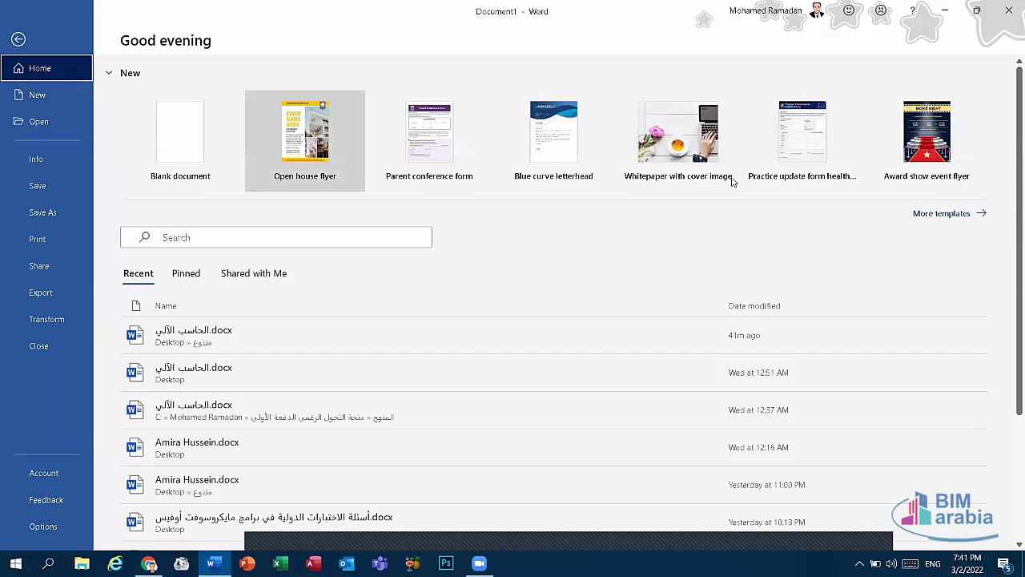
{"action": "left_click", "coordinate": [921, 218]}
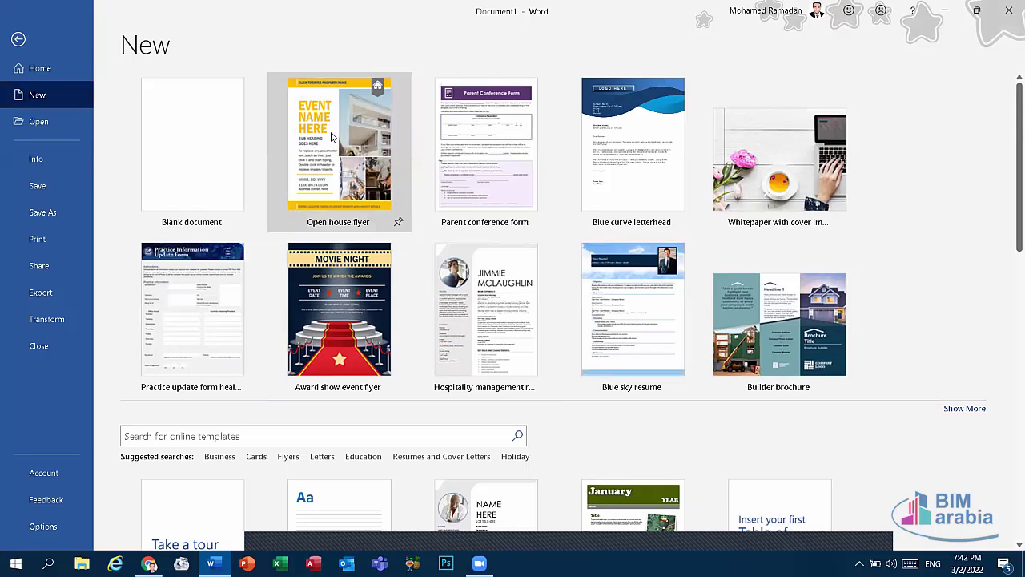
{"action": "left_click", "coordinate": [394, 175]}
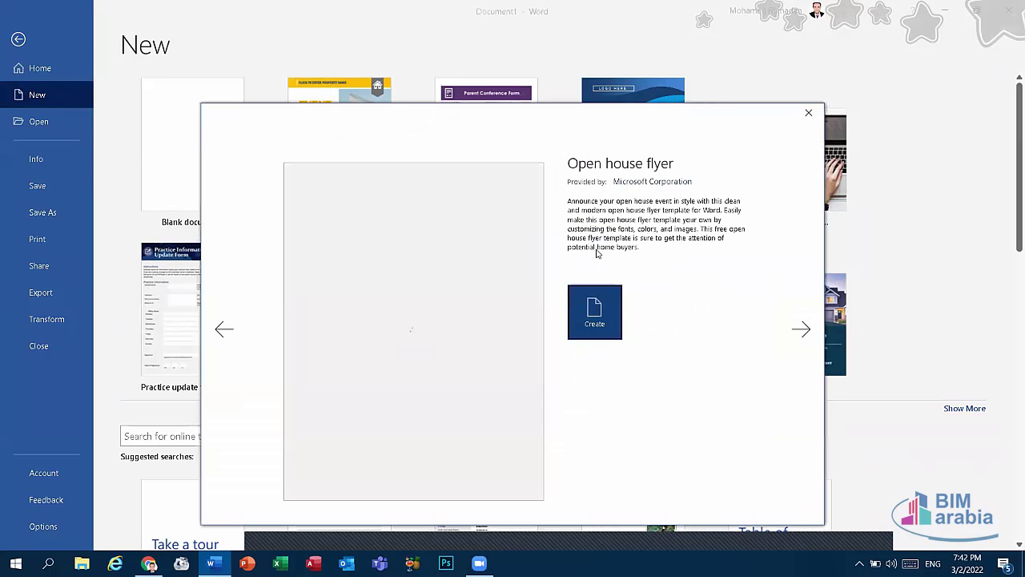
{"action": "left_click", "coordinate": [595, 309]}
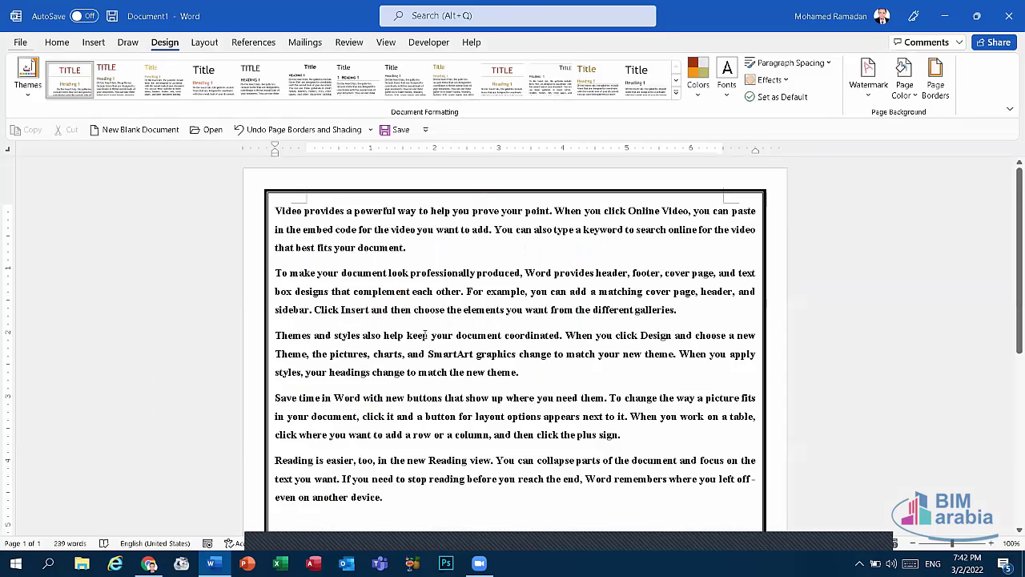
{"action": "left_click", "coordinate": [433, 453]}
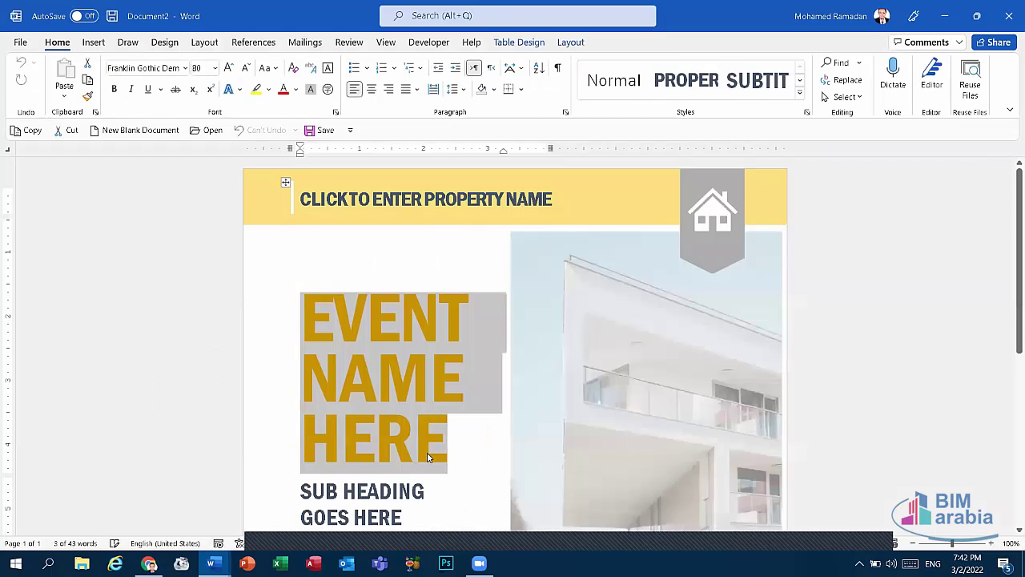
Step: Replace the EVENT NAME HERE title with 'ICDL'
{"action": "scroll", "coordinate": [424, 441], "scroll_direction": "down", "scroll_amount": 3}
{"action": "scroll", "coordinate": [417, 429], "scroll_direction": "down", "scroll_amount": 4}
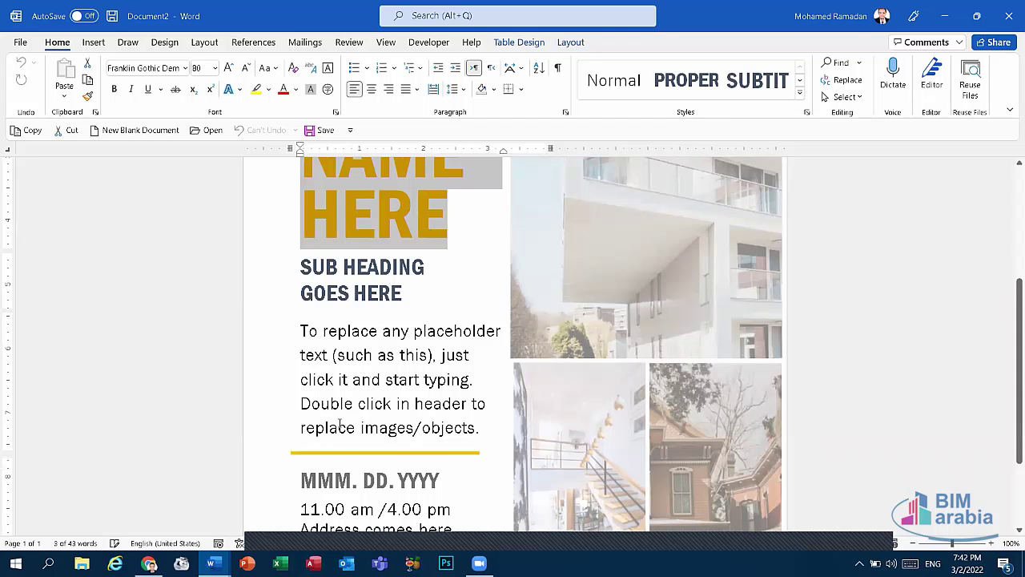
{"action": "scroll", "coordinate": [256, 393], "scroll_direction": "up", "scroll_amount": 3}
{"action": "scroll", "coordinate": [273, 396], "scroll_direction": "up", "scroll_amount": 3}
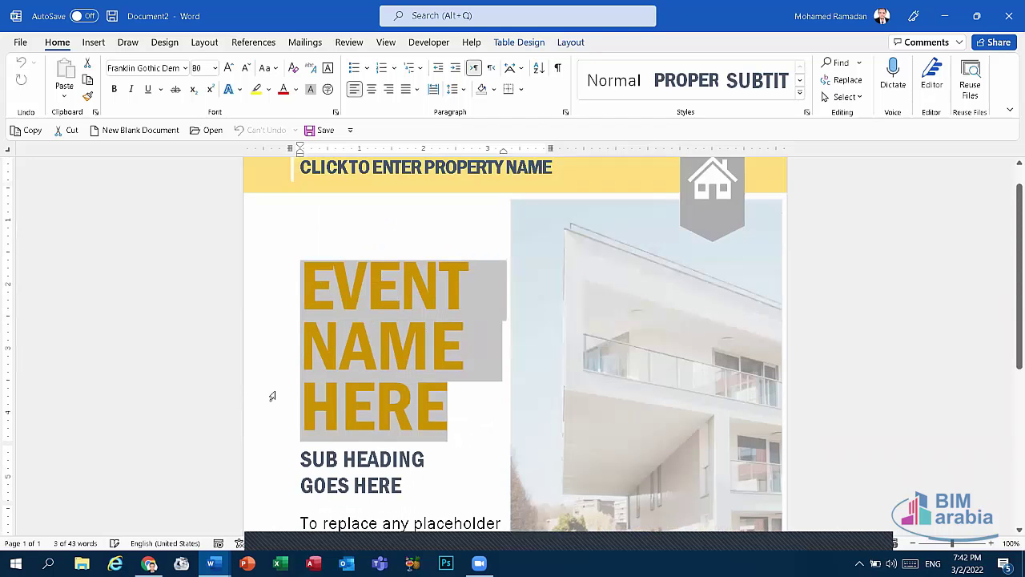
{"action": "type", "text": "IC"}
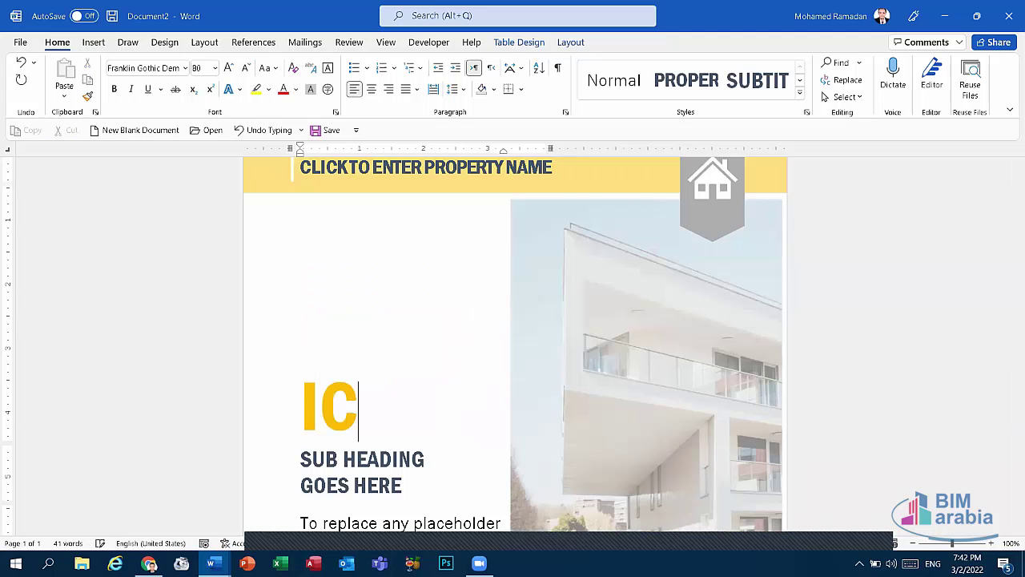
{"action": "type", "text": "DL"}
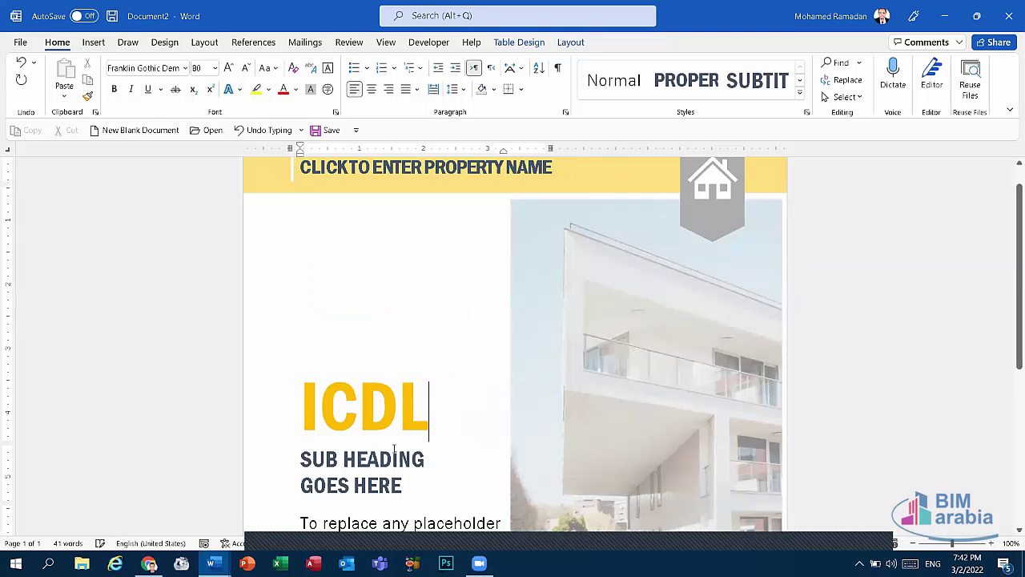
Step: Type 'INTERNNATIONAL COMPUTER DRIVING LICENSE' into the sub heading placeholder
{"action": "scroll", "coordinate": [394, 451], "scroll_direction": "down", "scroll_amount": 5}
{"action": "left_click", "coordinate": [323, 324]}
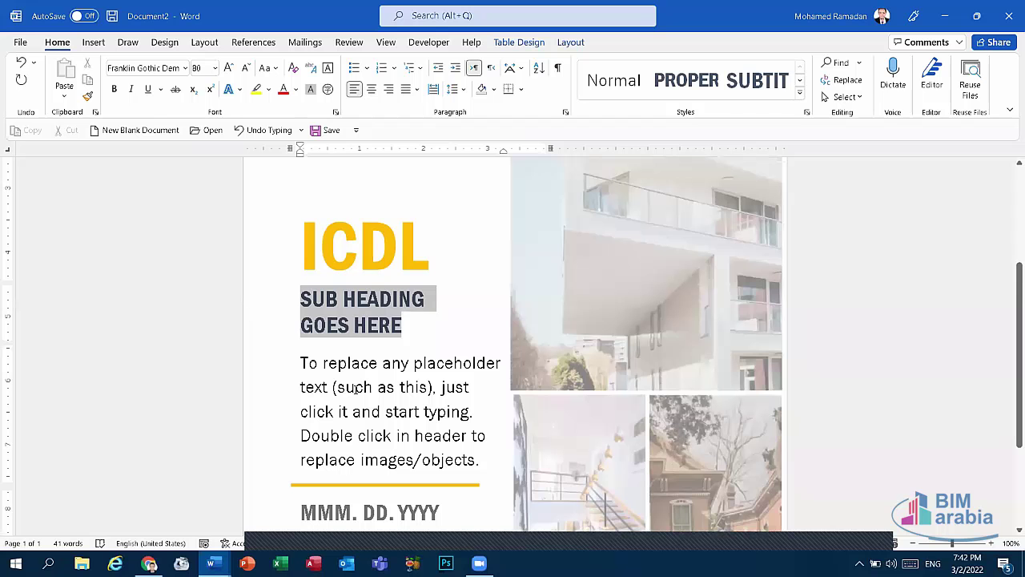
{"action": "type", "text": "IN"}
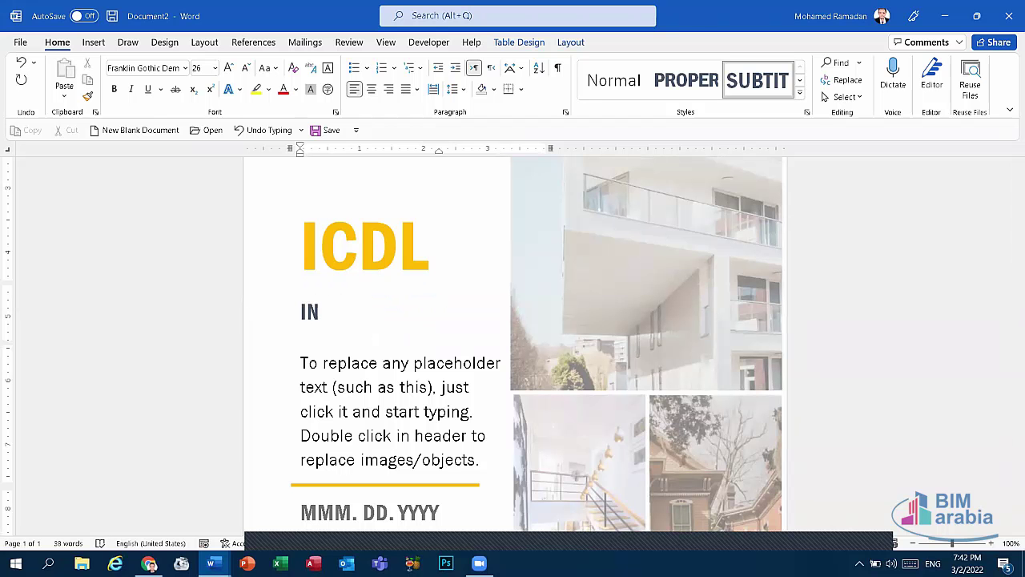
{"action": "type", "text": "NER"}
{"action": "key", "text": "BackSpace"}
{"action": "key", "text": "BackSpace"}
{"action": "key", "text": "BackSpace"}
{"action": "type", "text": "TER"}
{"action": "type", "text": "NNATION"}
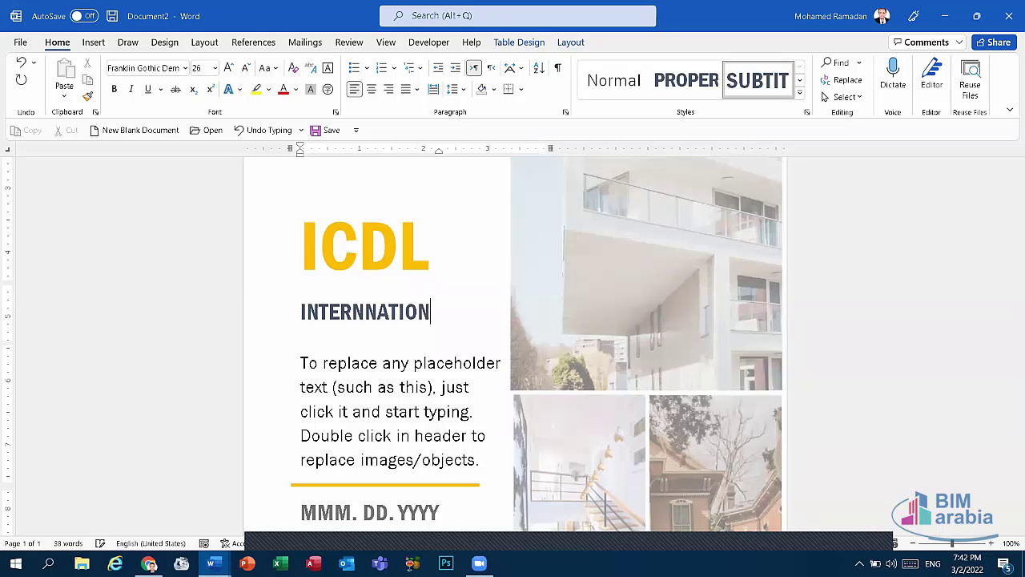
{"action": "type", "text": "AL C"}
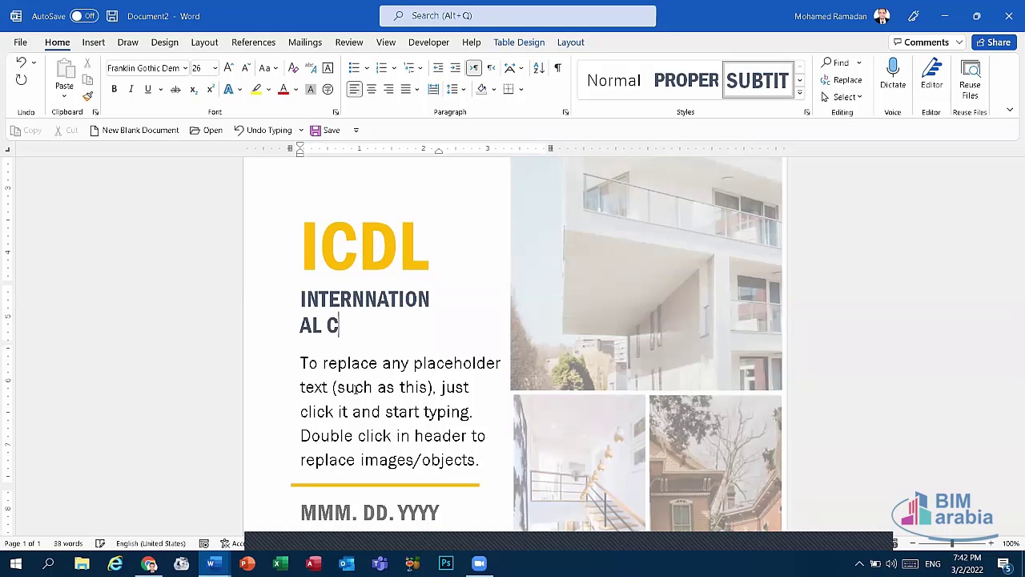
{"action": "type", "text": "OMPU"}
{"action": "type", "text": "TE"}
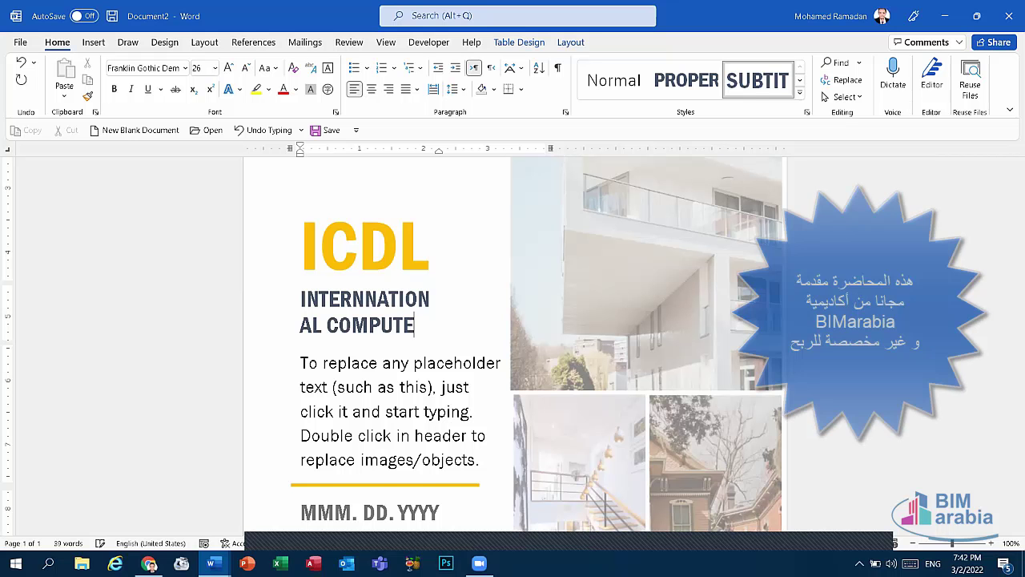
{"action": "type", "text": "R DRIVI"}
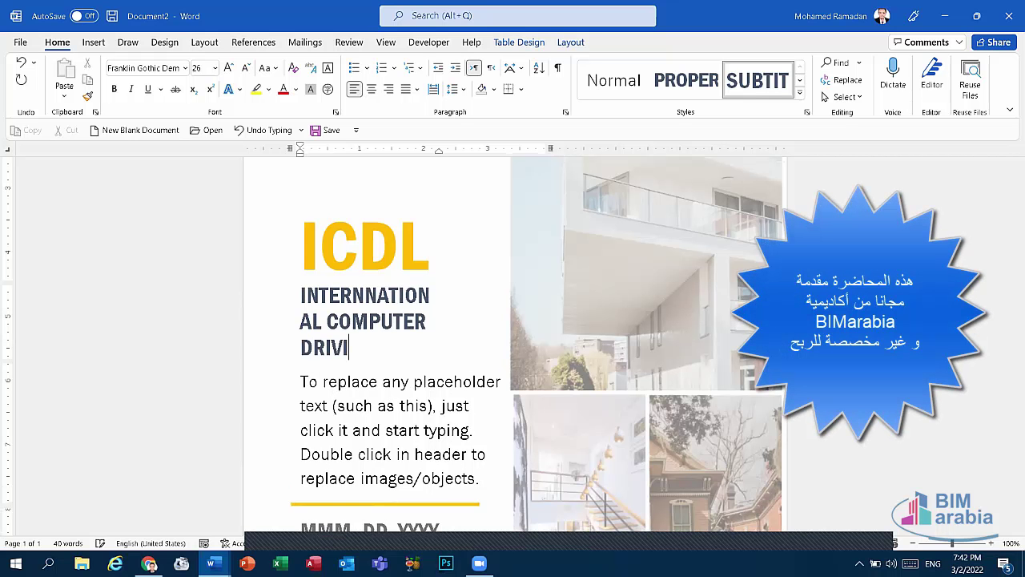
{"action": "type", "text": "NG "}
{"action": "type", "text": "LICE"}
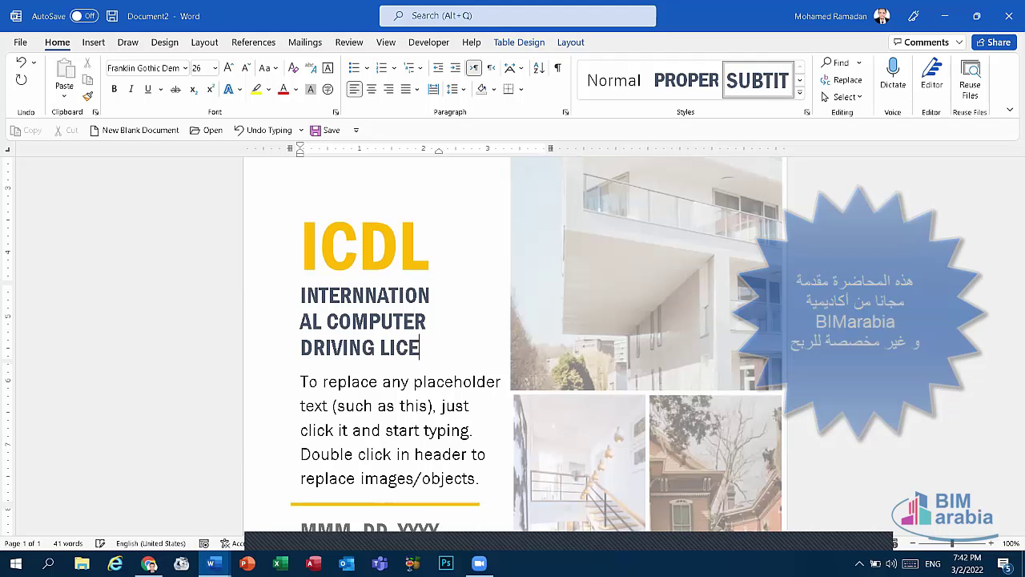
{"action": "type", "text": "M"}
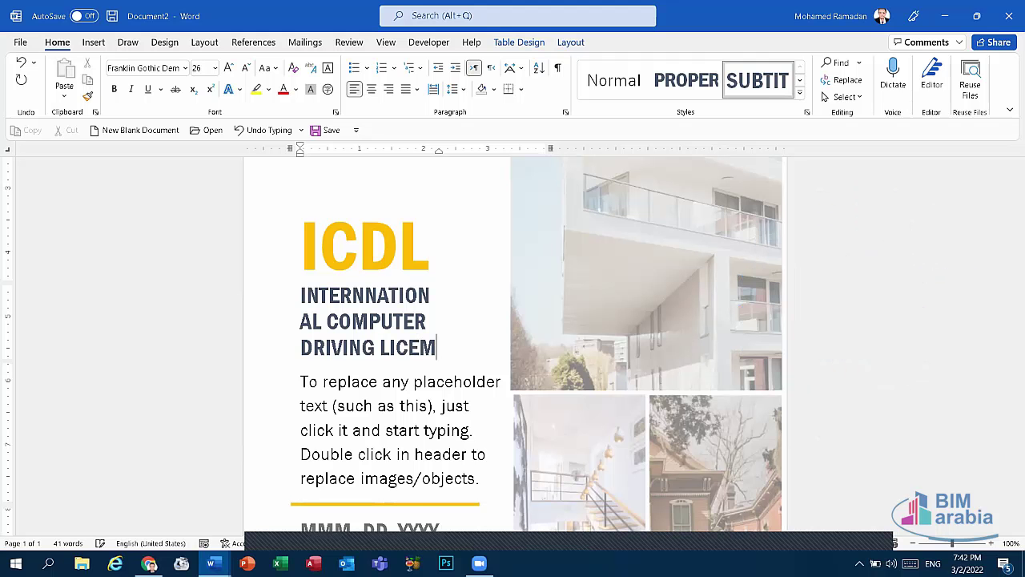
{"action": "key", "text": "BackSpace"}
{"action": "type", "text": "NSE"}
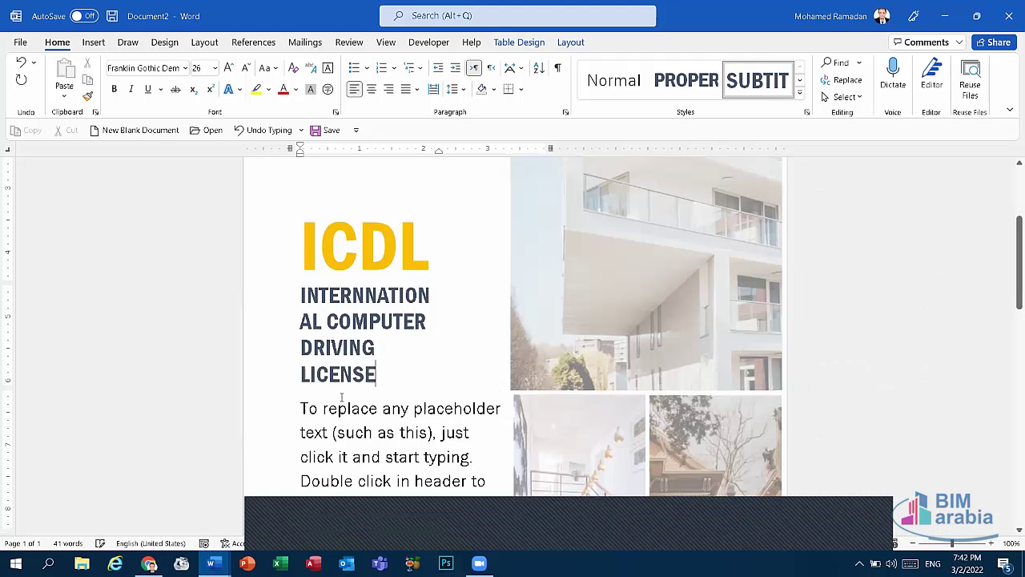
{"action": "scroll", "coordinate": [478, 339], "scroll_direction": "down", "scroll_amount": 3}
{"action": "left_click", "coordinate": [478, 339]}
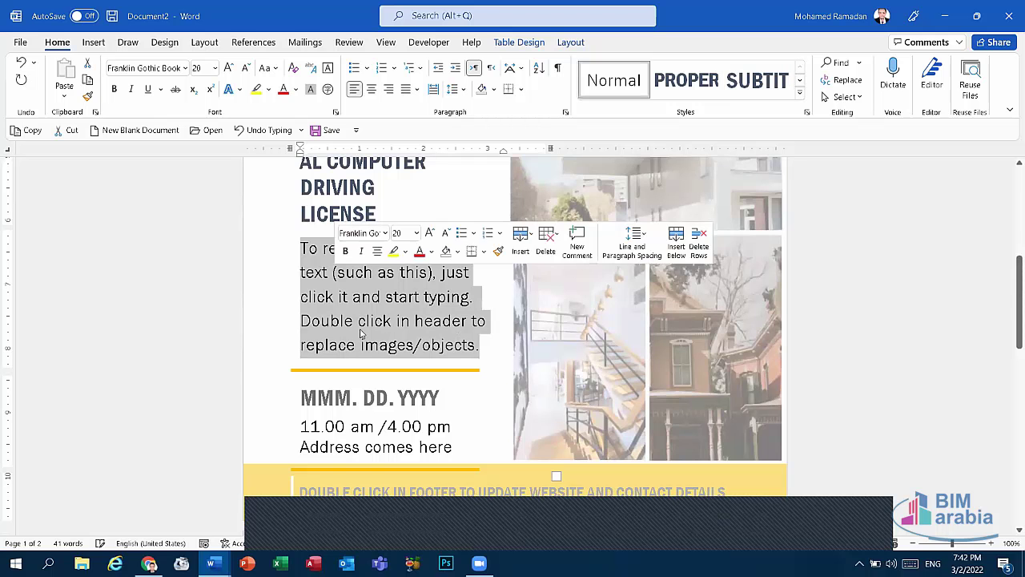
{"action": "scroll", "coordinate": [362, 334], "scroll_direction": "down", "scroll_amount": 2}
{"action": "scroll", "coordinate": [364, 347], "scroll_direction": "down", "scroll_amount": 3}
{"action": "scroll", "coordinate": [382, 280], "scroll_direction": "up", "scroll_amount": 3}
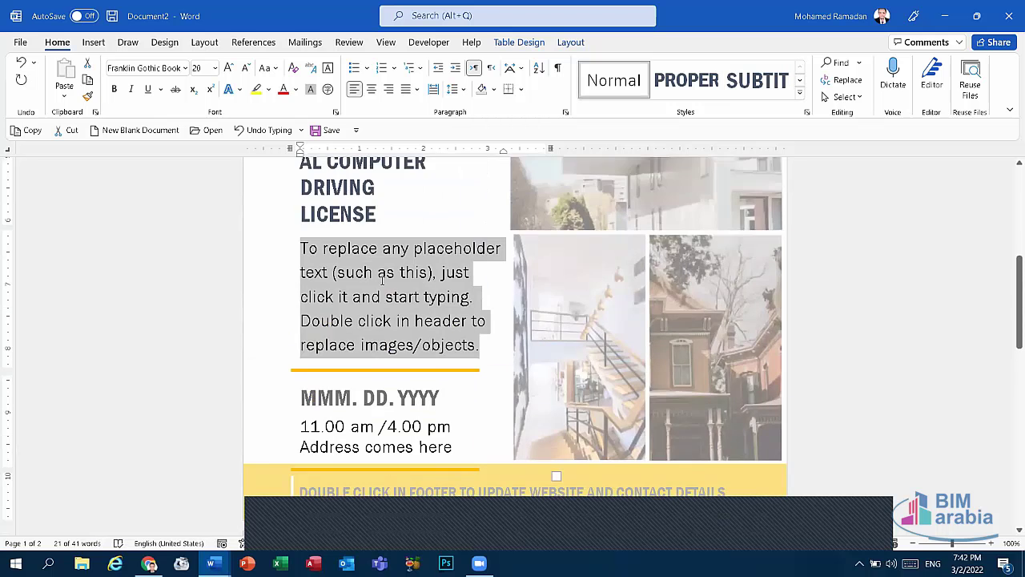
{"action": "scroll", "coordinate": [430, 275], "scroll_direction": "up", "scroll_amount": 3}
{"action": "scroll", "coordinate": [424, 324], "scroll_direction": "up", "scroll_amount": 2}
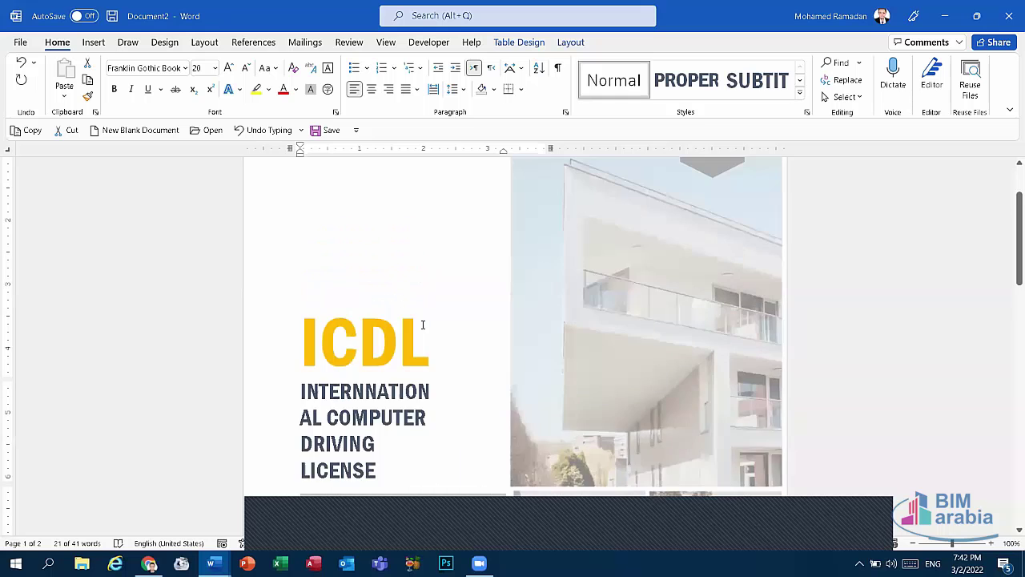
{"action": "scroll", "coordinate": [503, 254], "scroll_direction": "up", "scroll_amount": 2}
Step: Enter 'BIM ARABIA' as the property name and select the body paragraph
{"action": "left_click", "coordinate": [523, 198]}
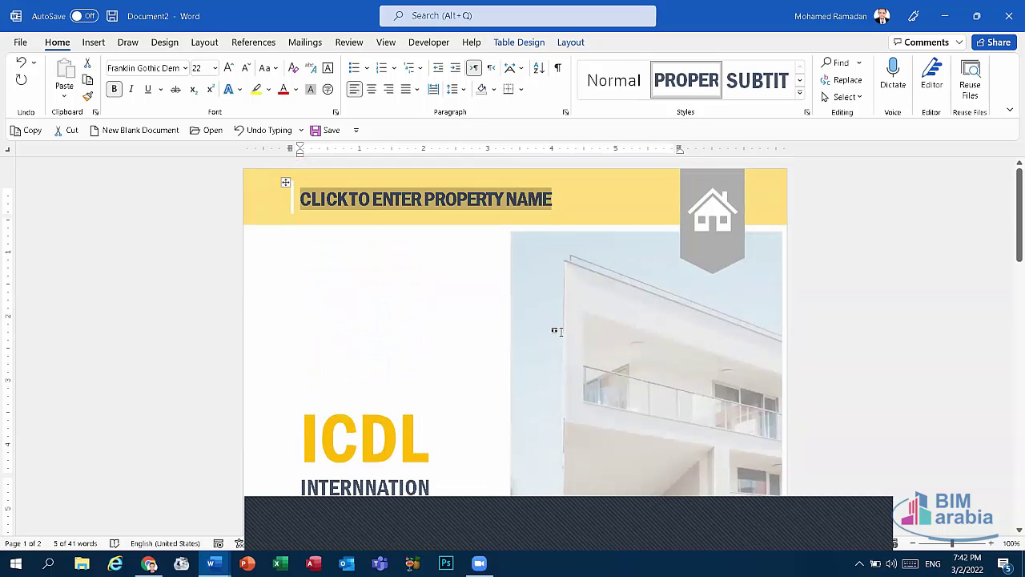
{"action": "type", "text": "B"}
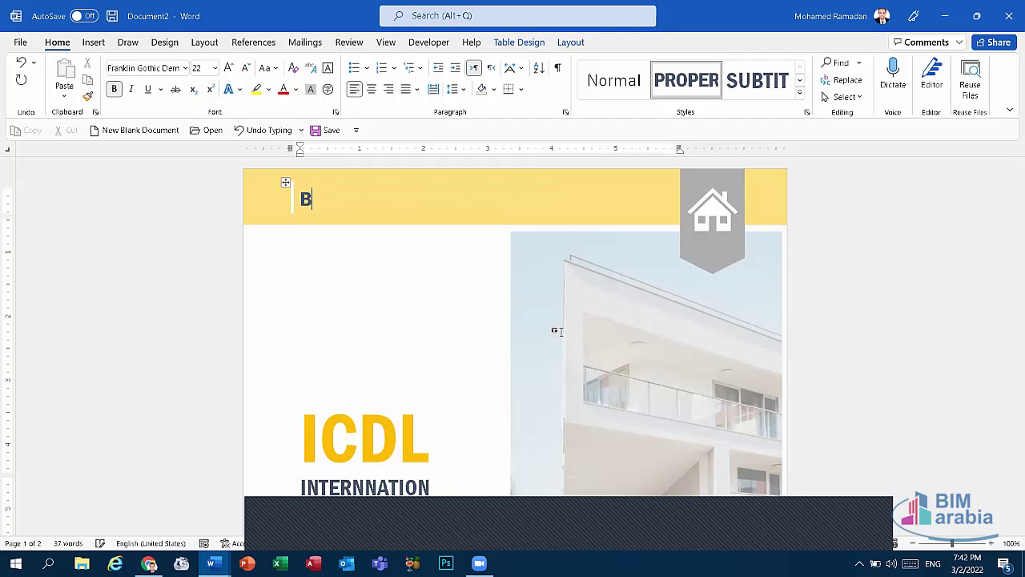
{"action": "type", "text": "IM ARABI"}
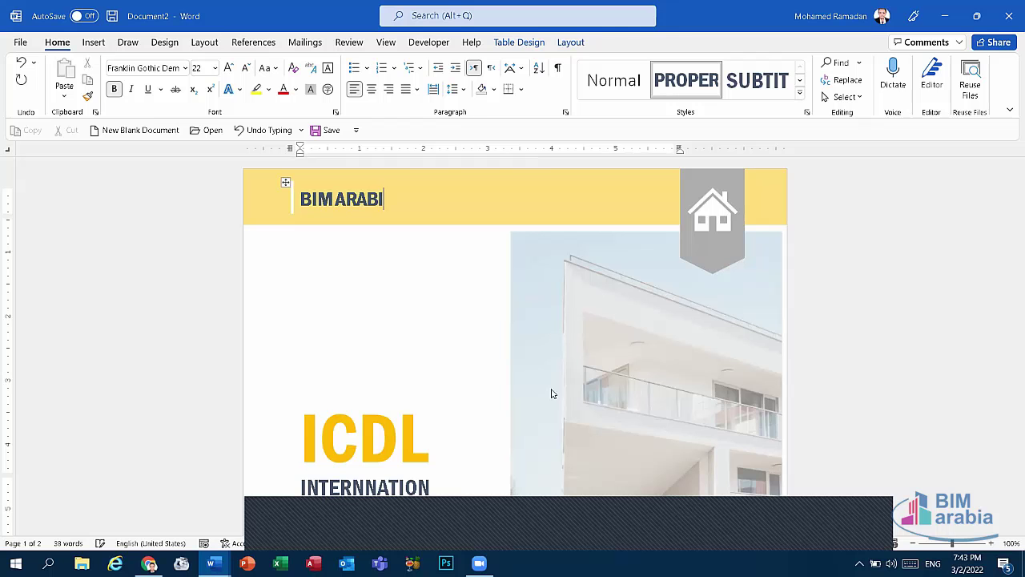
{"action": "type", "text": "A"}
{"action": "scroll", "coordinate": [619, 298], "scroll_direction": "down", "scroll_amount": 2}
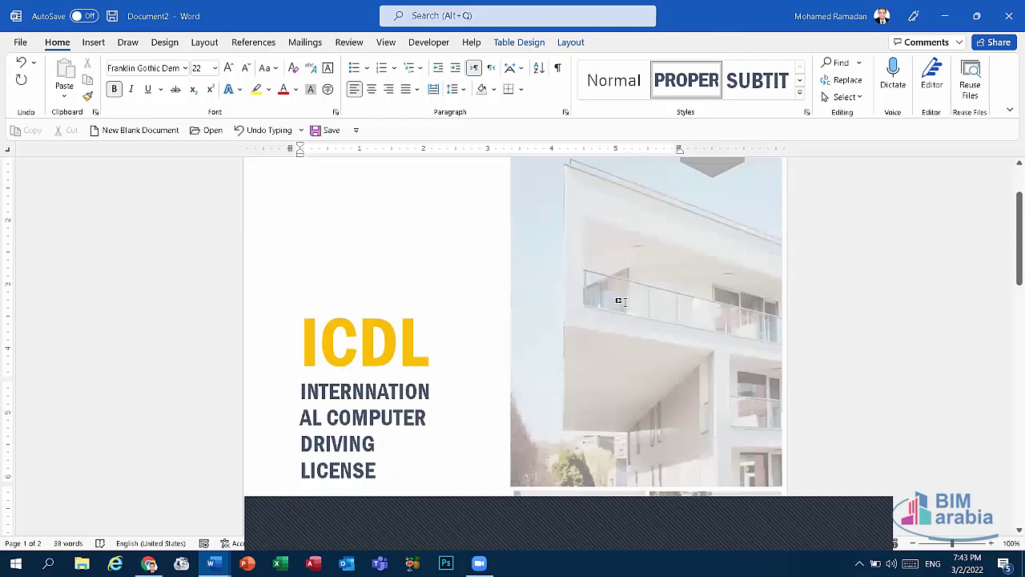
{"action": "left_click", "coordinate": [352, 325]}
{"action": "scroll", "coordinate": [346, 293], "scroll_direction": "down", "scroll_amount": 3}
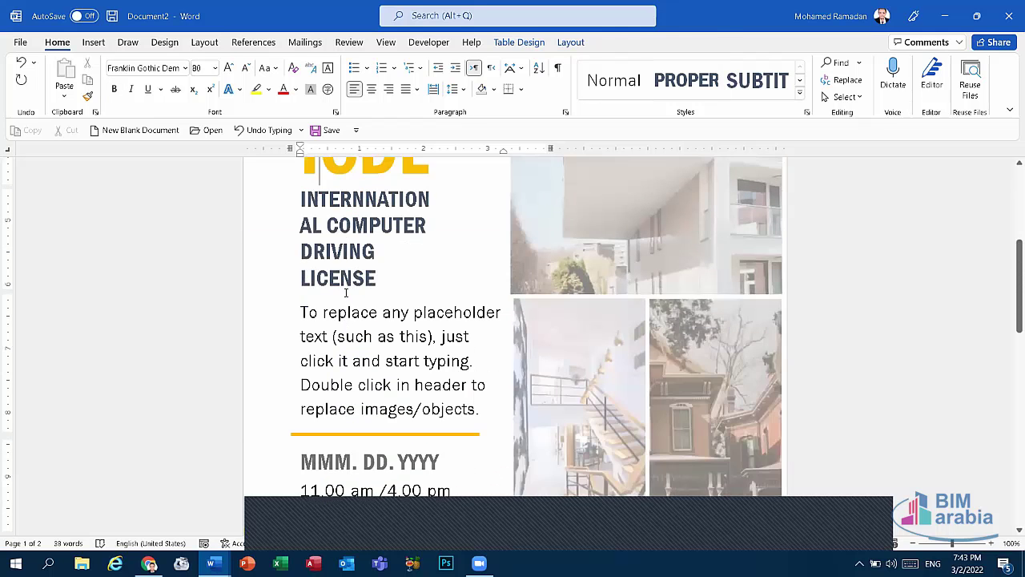
{"action": "left_click_drag", "start_coordinate": [474, 414], "coordinate": [301, 314]}
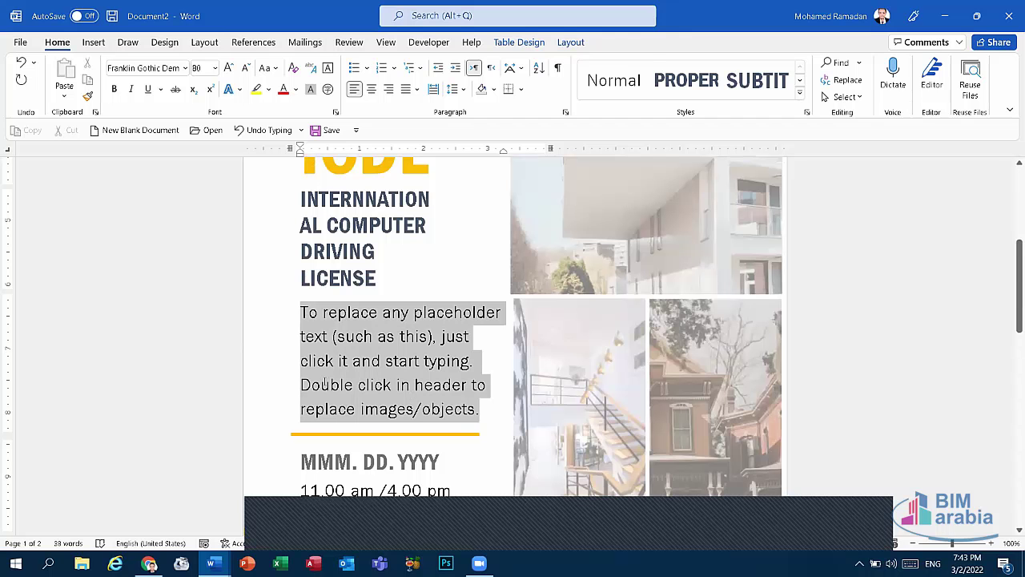
{"action": "left_click_drag", "start_coordinate": [325, 381], "coordinate": [321, 314]}
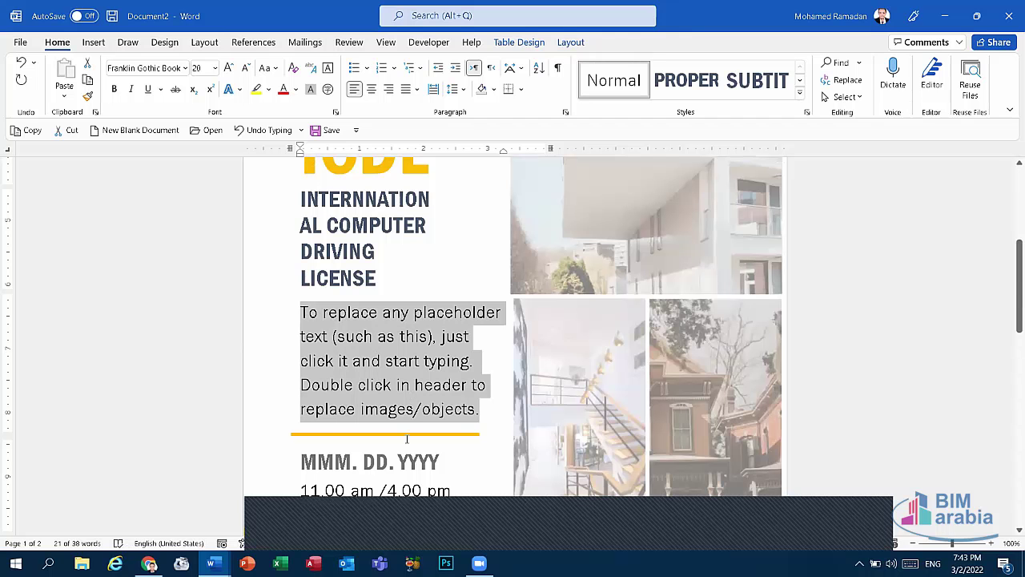
Step: Select and delete the date, time and address lines, then return to the top
{"action": "scroll", "coordinate": [407, 439], "scroll_direction": "down", "scroll_amount": 2}
{"action": "triple_click", "coordinate": [453, 383]}
{"action": "left_click", "coordinate": [457, 385]}
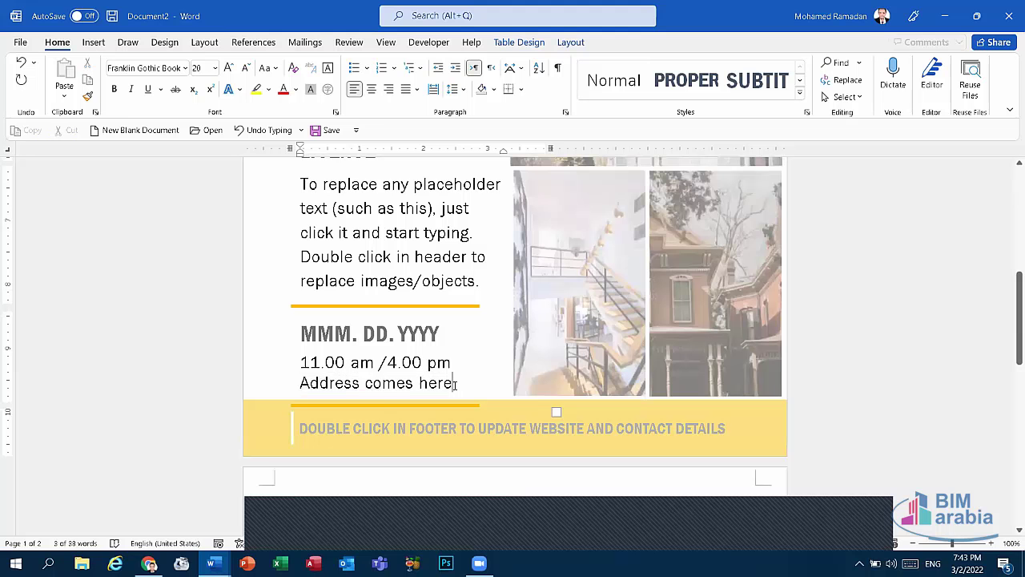
{"action": "left_click_drag", "start_coordinate": [455, 385], "coordinate": [286, 340]}
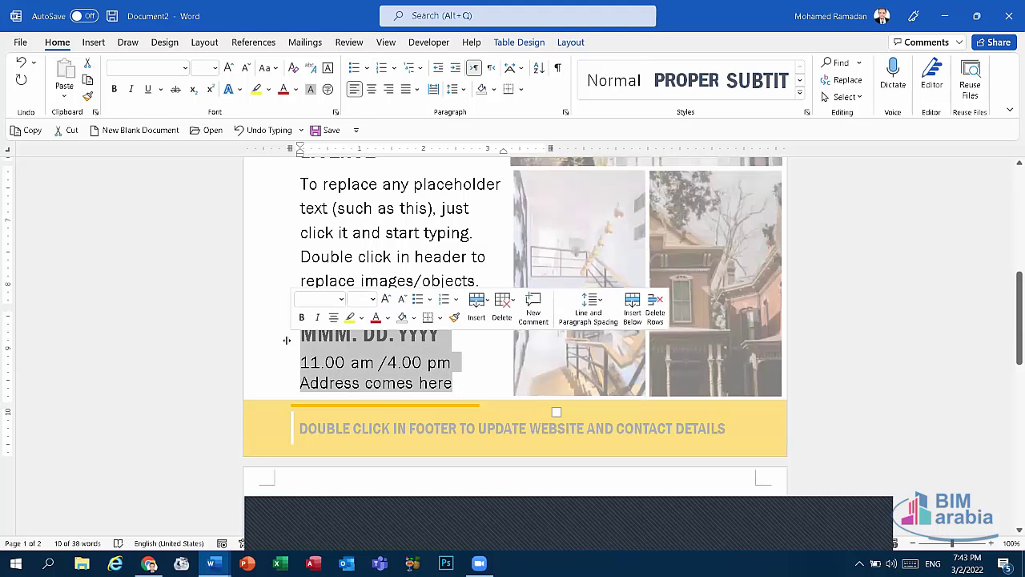
{"action": "key", "text": "Delete"}
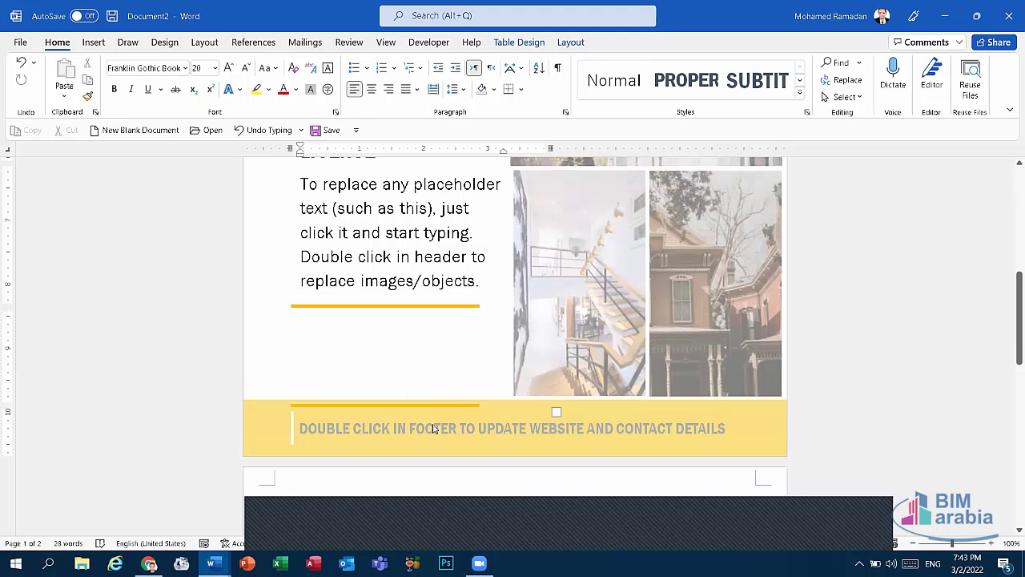
{"action": "scroll", "coordinate": [424, 416], "scroll_direction": "up", "scroll_amount": 2}
{"action": "scroll", "coordinate": [416, 412], "scroll_direction": "up", "scroll_amount": 4}
{"action": "scroll", "coordinate": [440, 337], "scroll_direction": "up", "scroll_amount": 1}
{"action": "scroll", "coordinate": [452, 313], "scroll_direction": "up", "scroll_amount": 2}
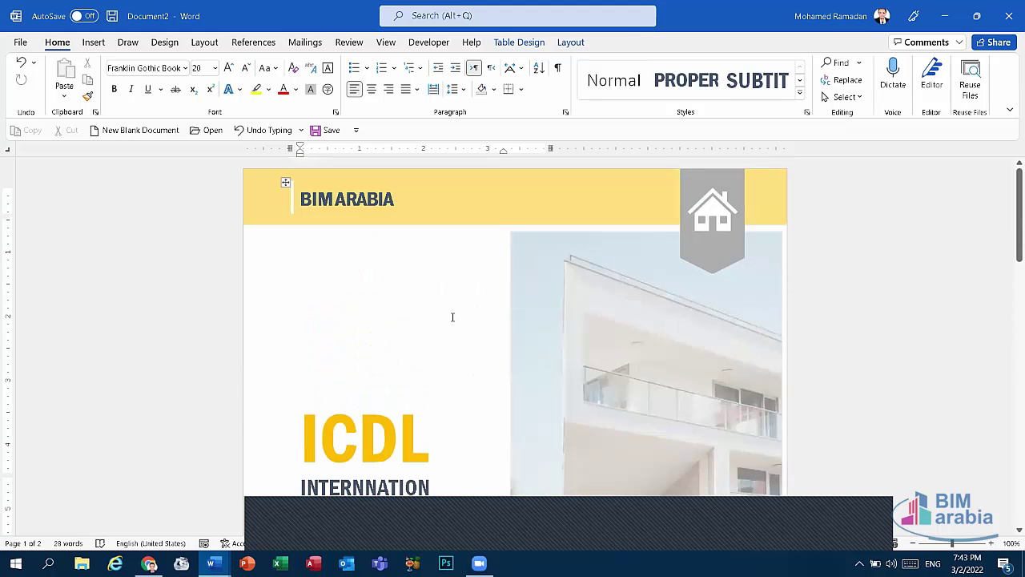
Step: Open the File backstage for Document2, showing templates and recent files
{"action": "left_click", "coordinate": [536, 542]}
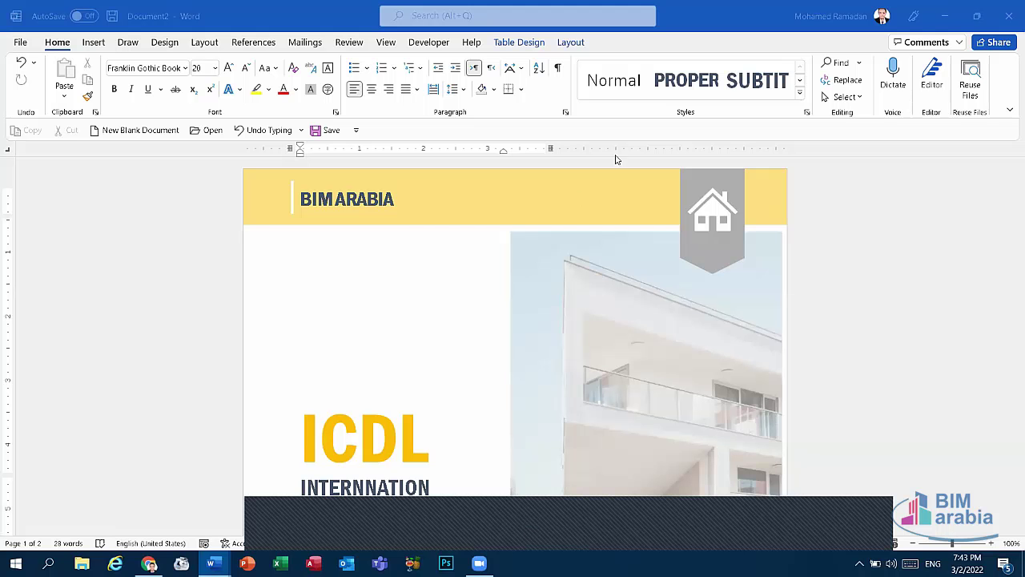
{"action": "left_click", "coordinate": [23, 41]}
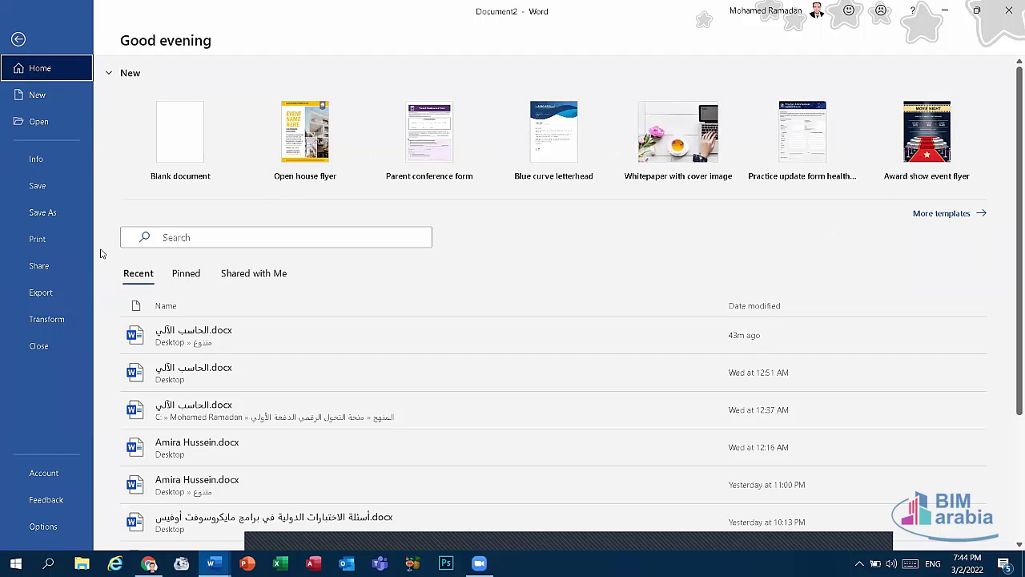
Step: Browse the New templates page, then move to the Open page of recent files
{"action": "left_click", "coordinate": [37, 96]}
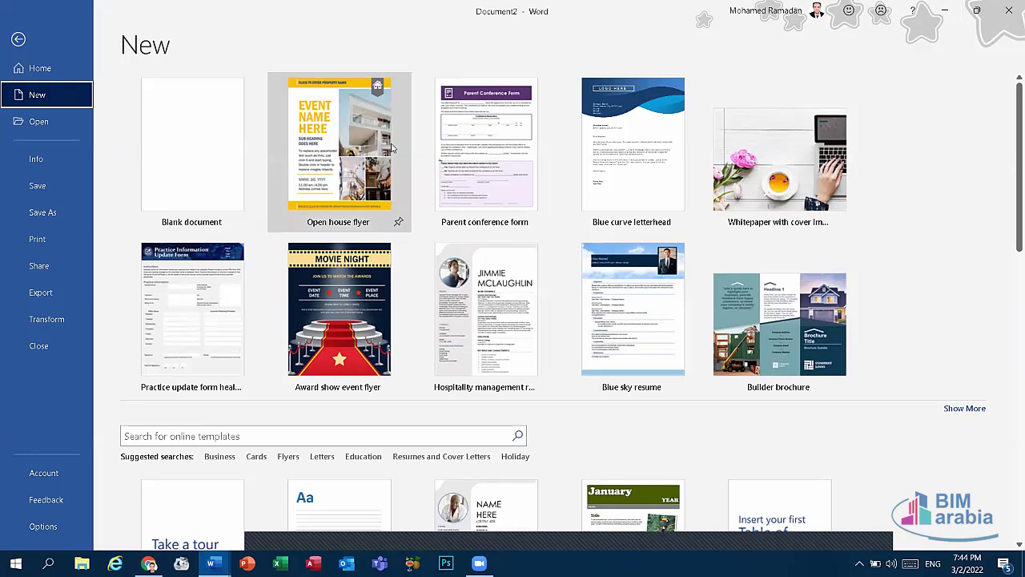
{"action": "left_click", "coordinate": [44, 127]}
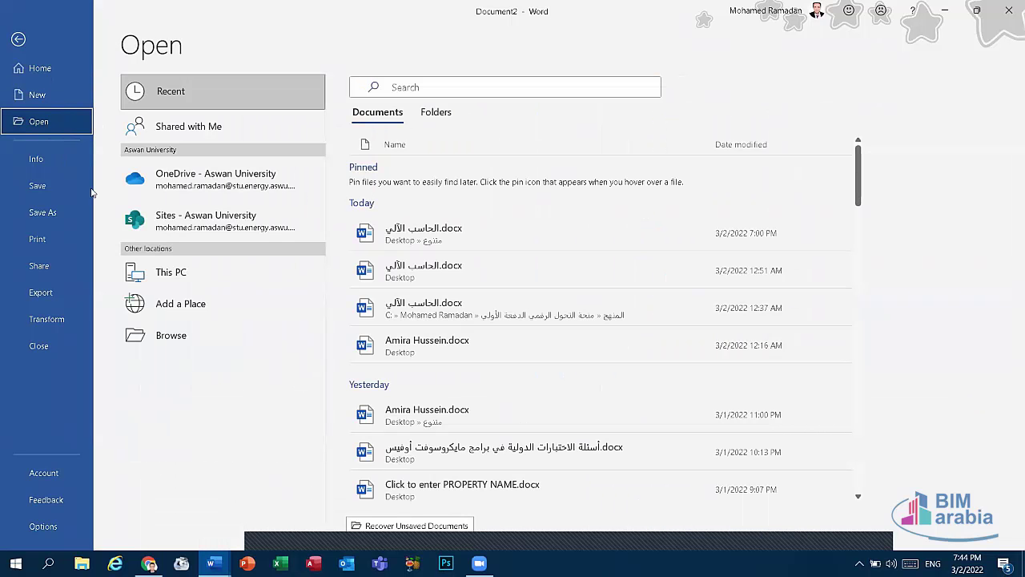
Step: Look through the Desktop folder without opening anything, then view Document2's Info page
{"action": "left_click", "coordinate": [186, 341]}
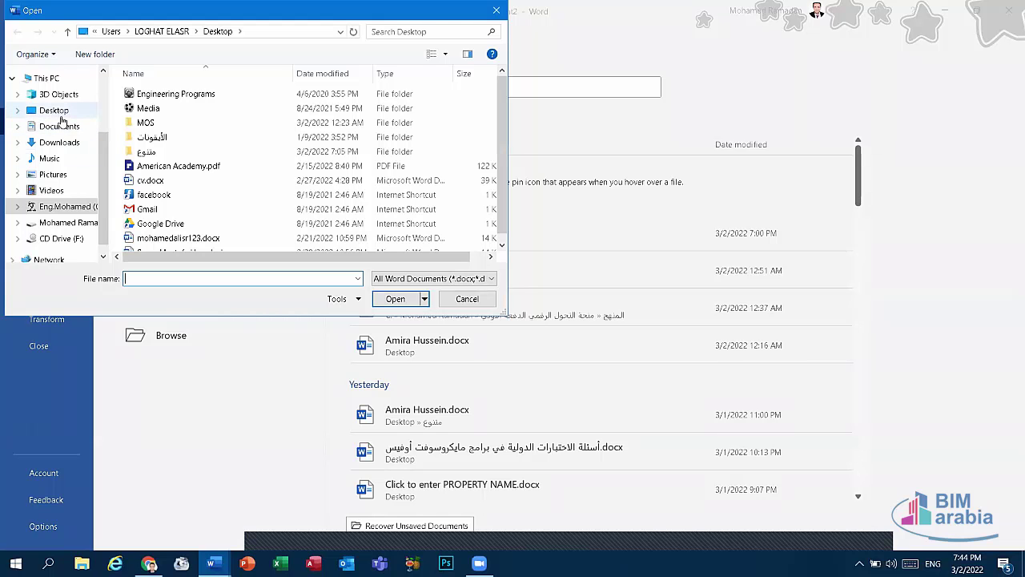
{"action": "left_click", "coordinate": [59, 114]}
{"action": "scroll", "coordinate": [306, 182], "scroll_direction": "down", "scroll_amount": 1}
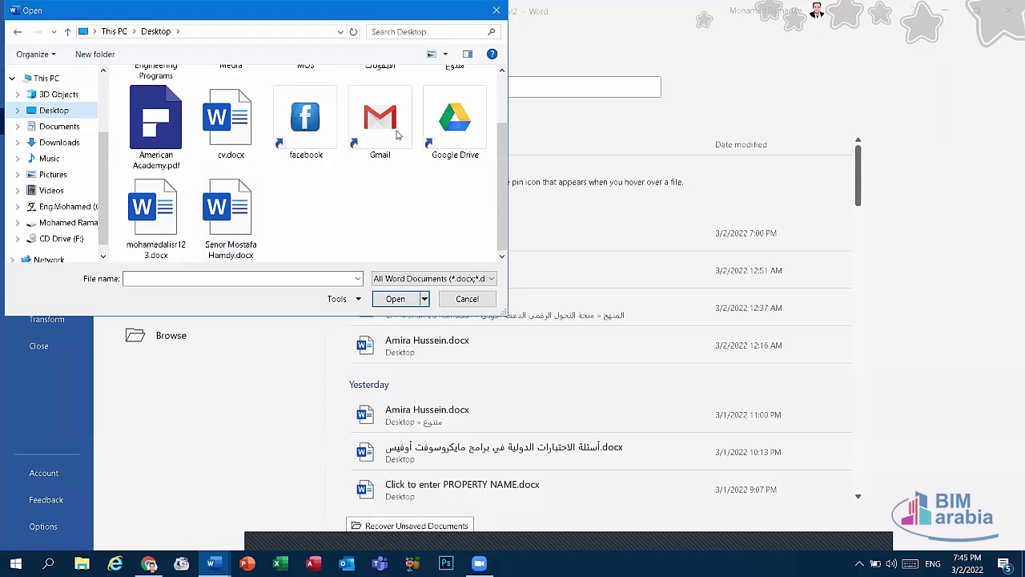
{"action": "left_click", "coordinate": [496, 11]}
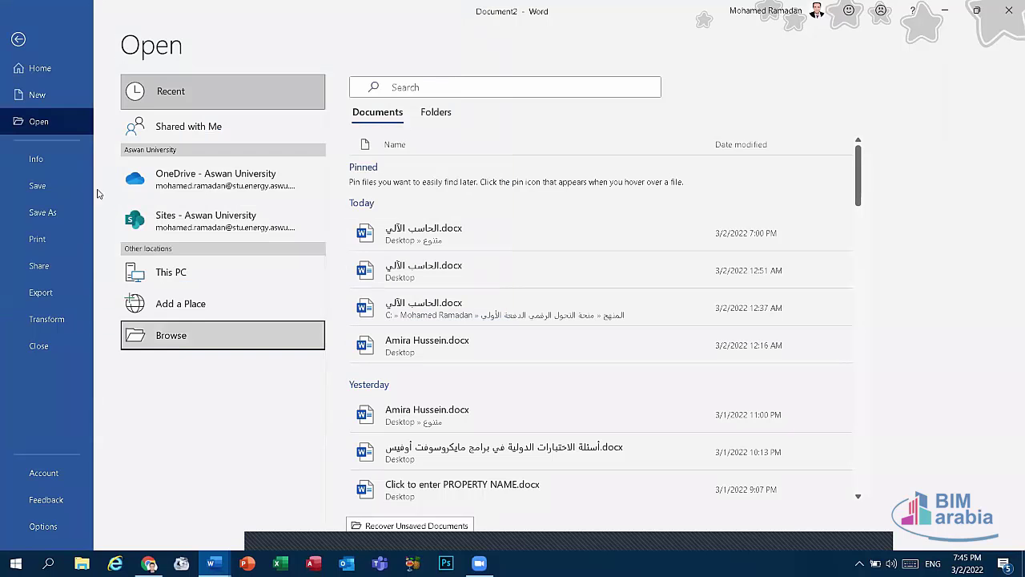
{"action": "left_click", "coordinate": [36, 163]}
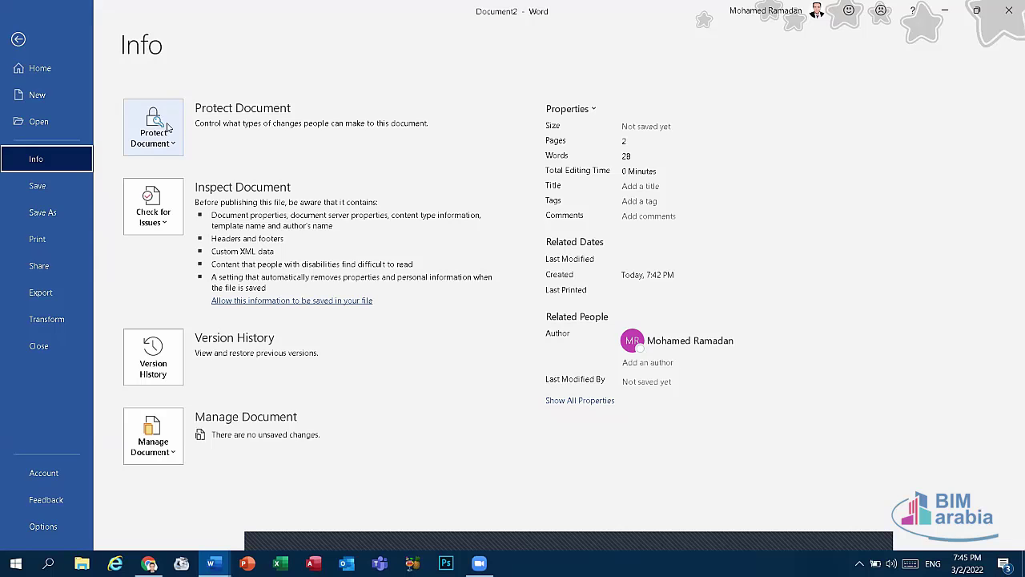
{"action": "left_click", "coordinate": [160, 137]}
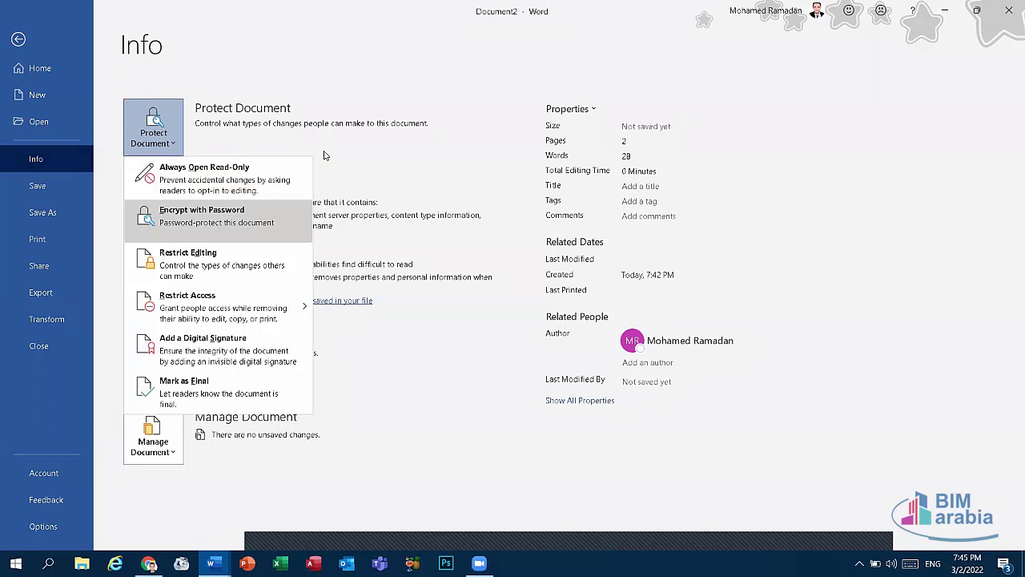
{"action": "left_click", "coordinate": [355, 138]}
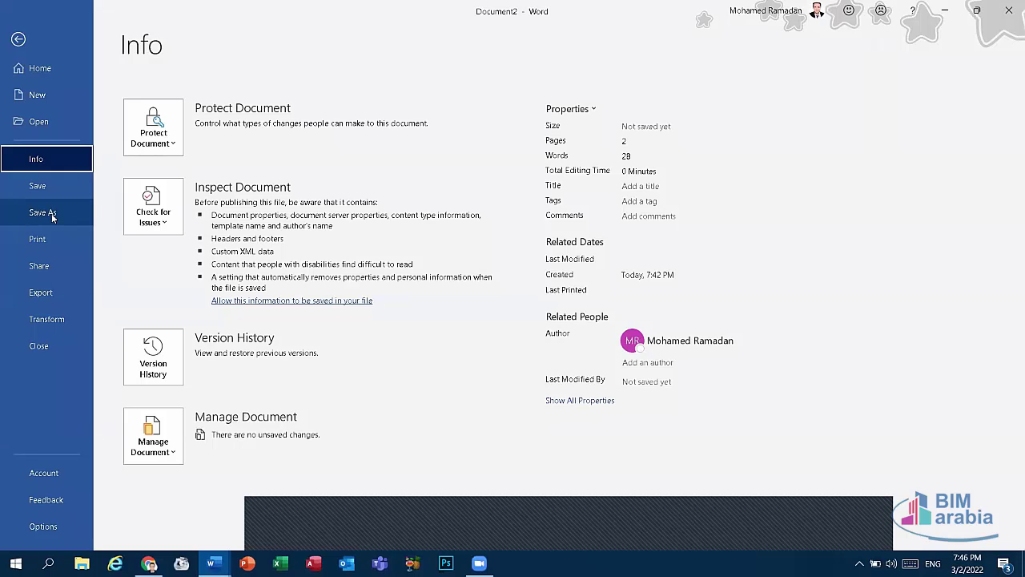
Step: Save the flyer to the Desktop as 'Bim Arabia' in PDF (*.pdf) format
{"action": "left_click", "coordinate": [53, 218]}
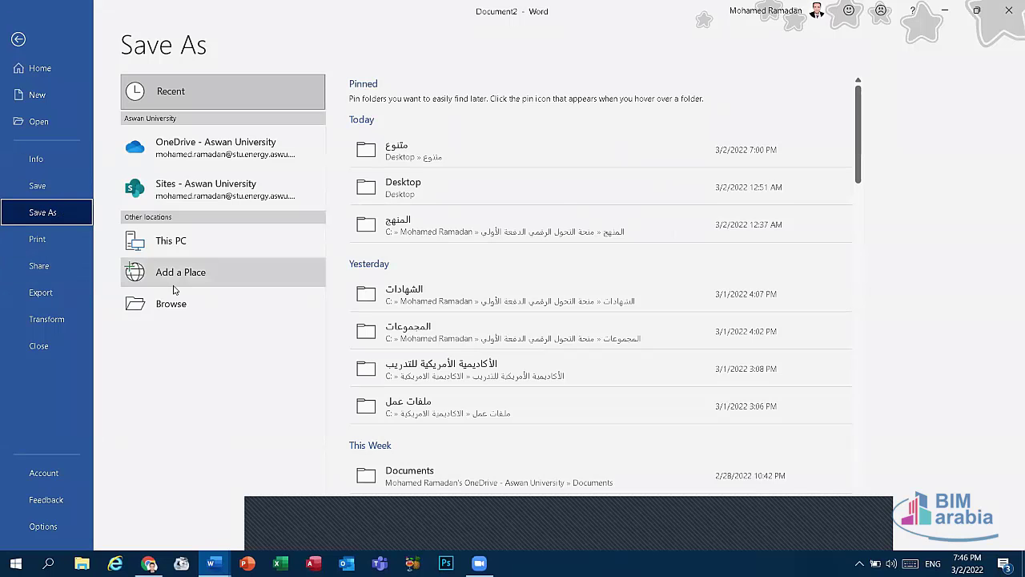
{"action": "left_click", "coordinate": [196, 302]}
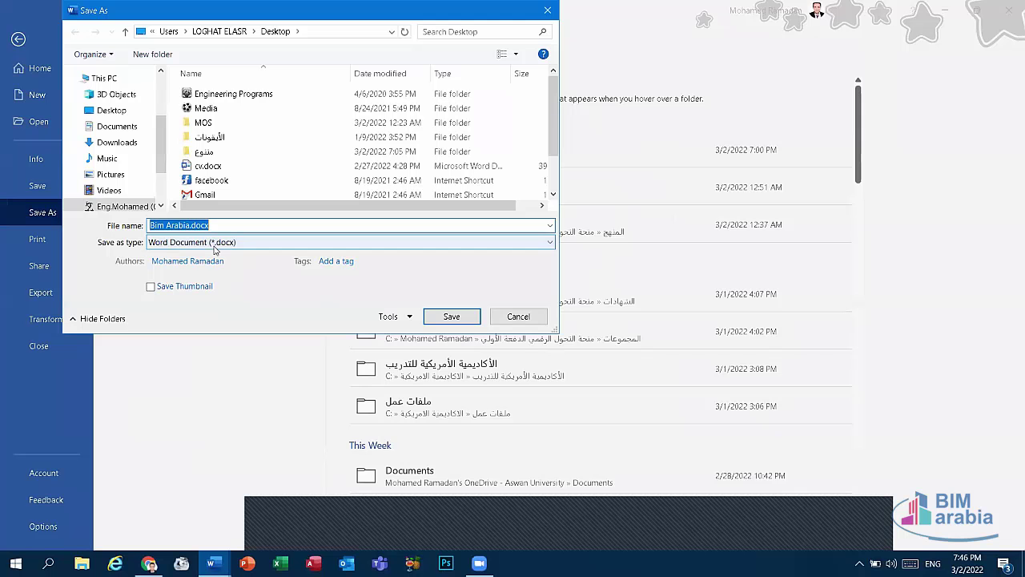
{"action": "left_click", "coordinate": [205, 242]}
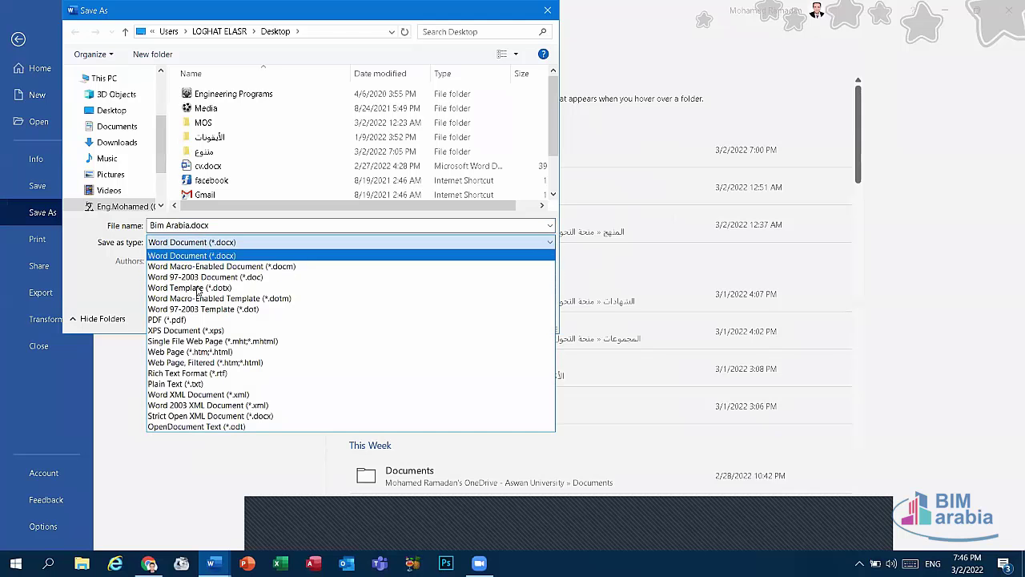
{"action": "left_click", "coordinate": [195, 320]}
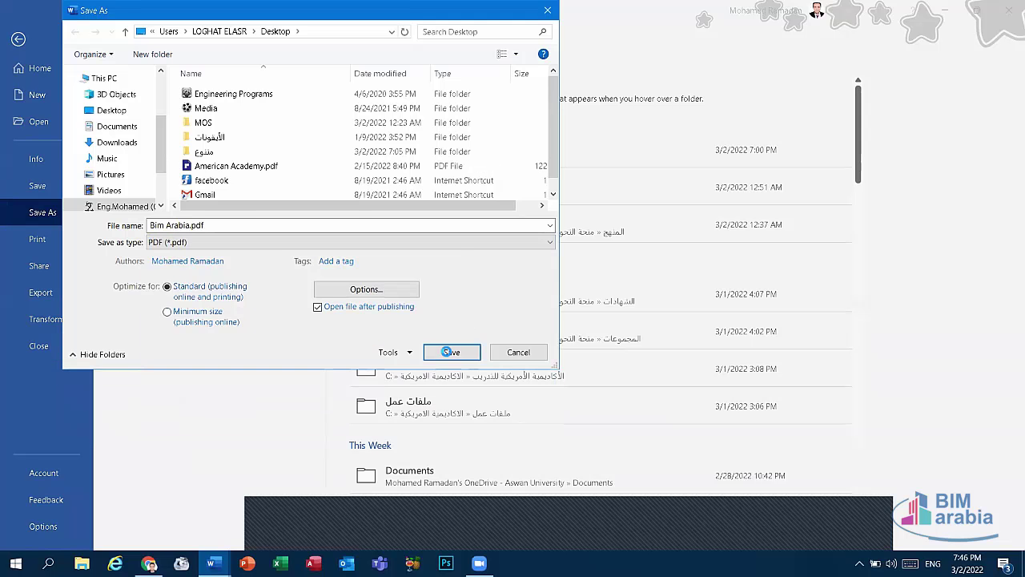
{"action": "left_click", "coordinate": [453, 352]}
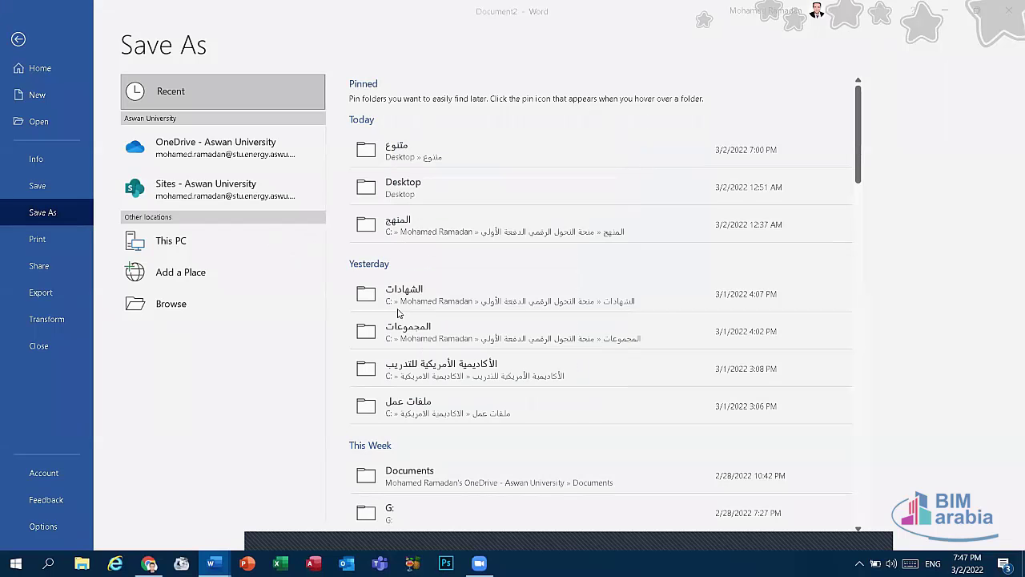
Step: Return to the flyer and open Restrict Editing from the Developer tab
{"action": "left_click", "coordinate": [17, 40]}
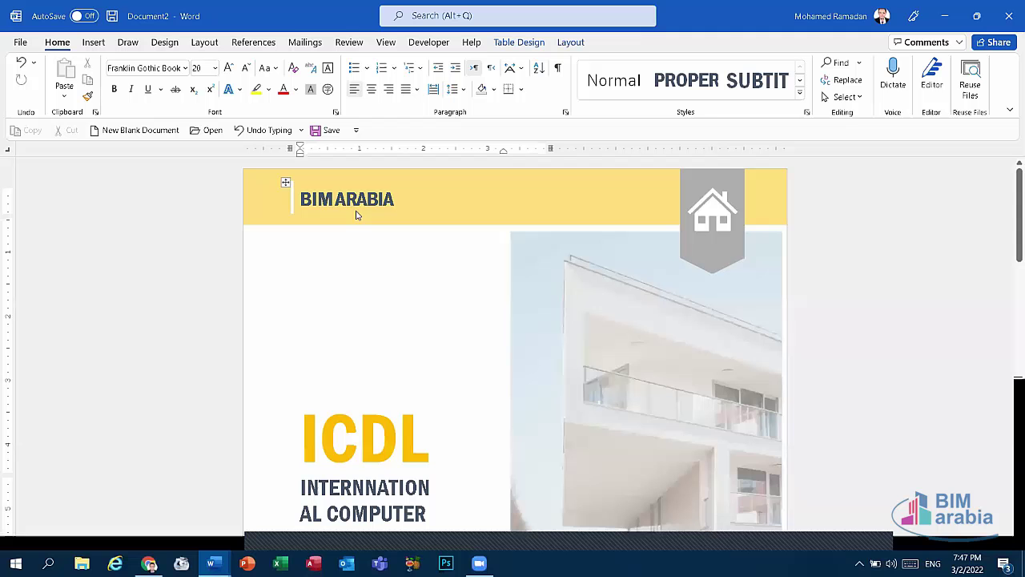
{"action": "left_click", "coordinate": [394, 45]}
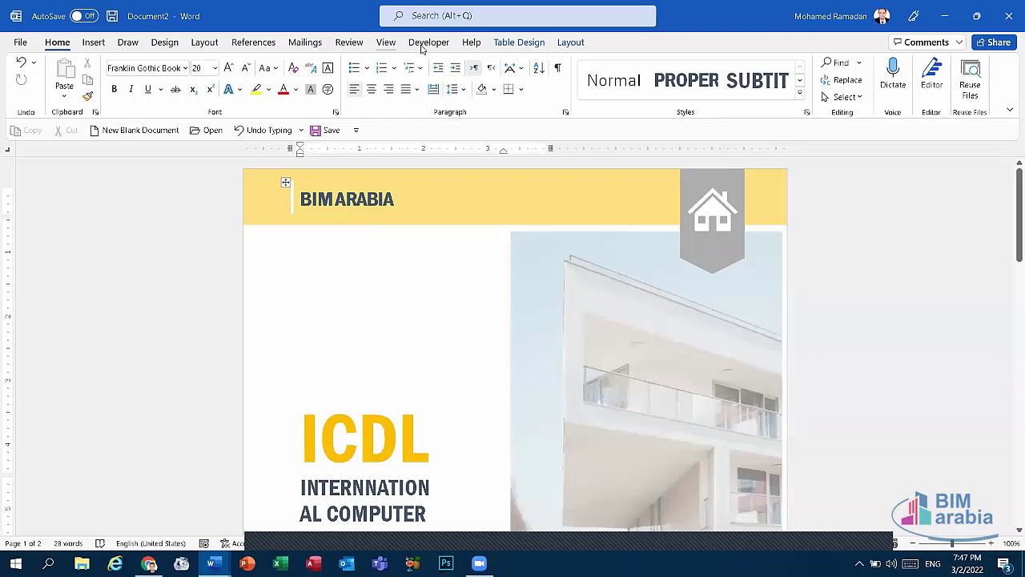
{"action": "left_click", "coordinate": [436, 41]}
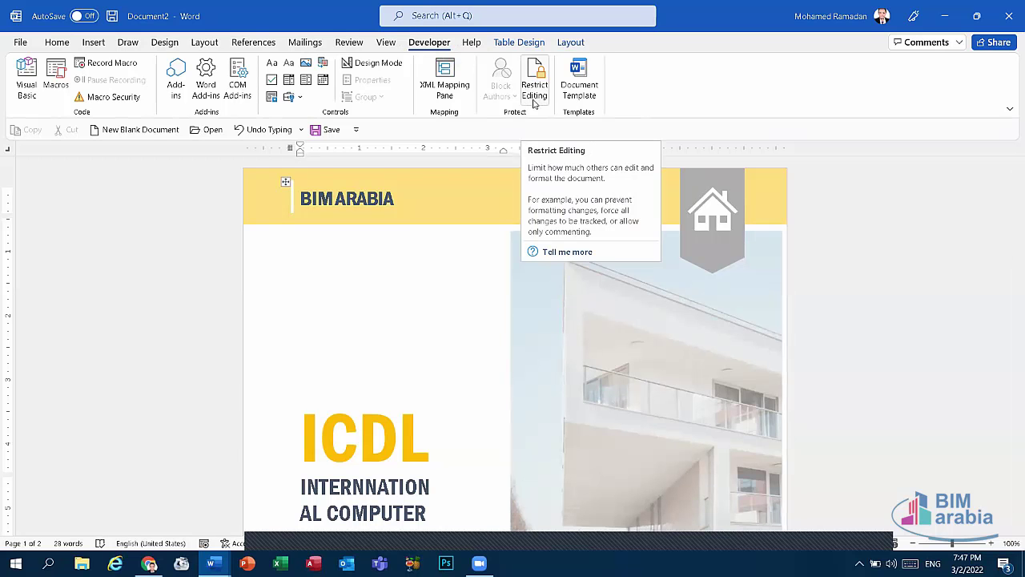
{"action": "left_click", "coordinate": [535, 95]}
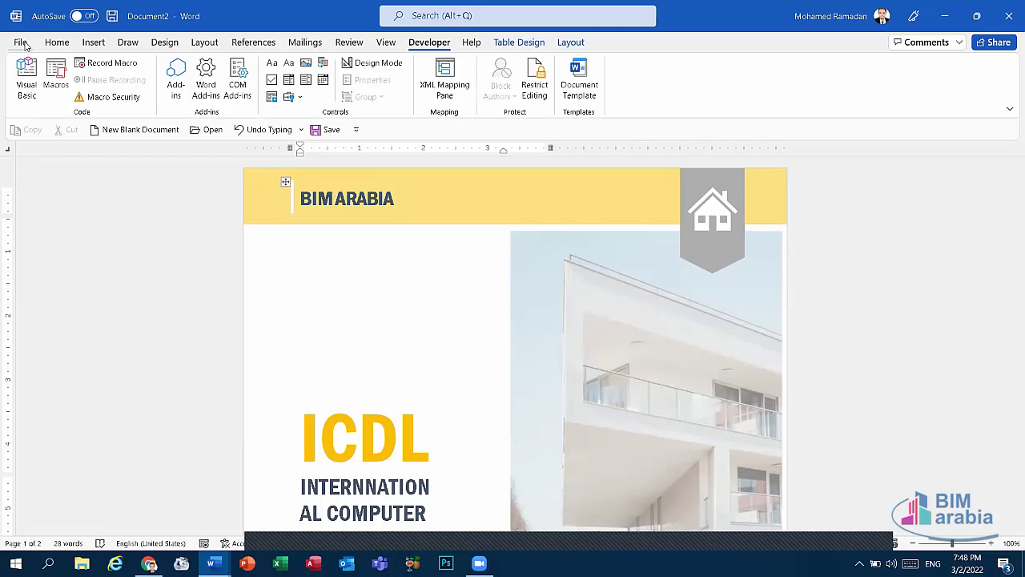
{"action": "left_click", "coordinate": [21, 43]}
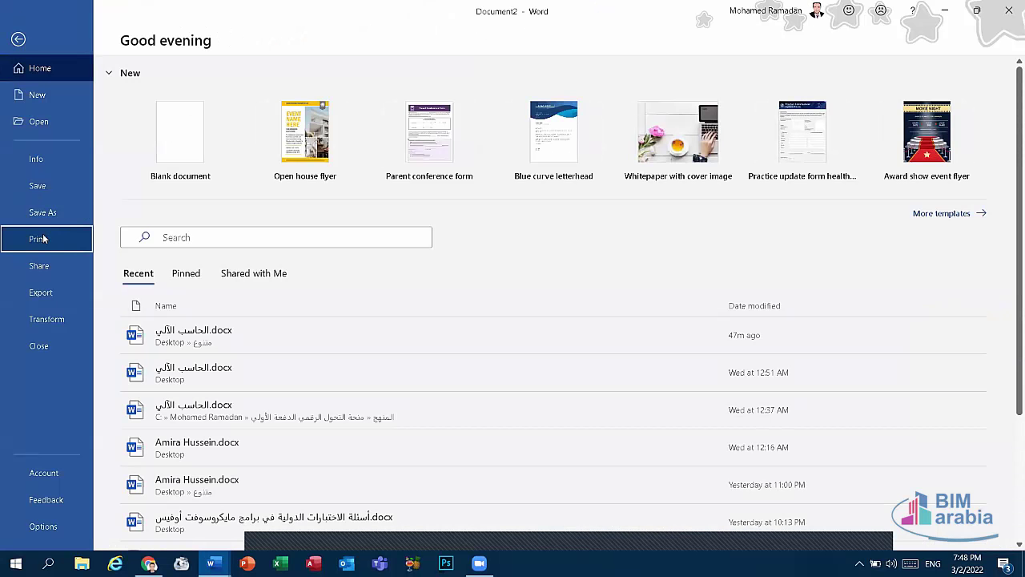
{"action": "left_click", "coordinate": [43, 238]}
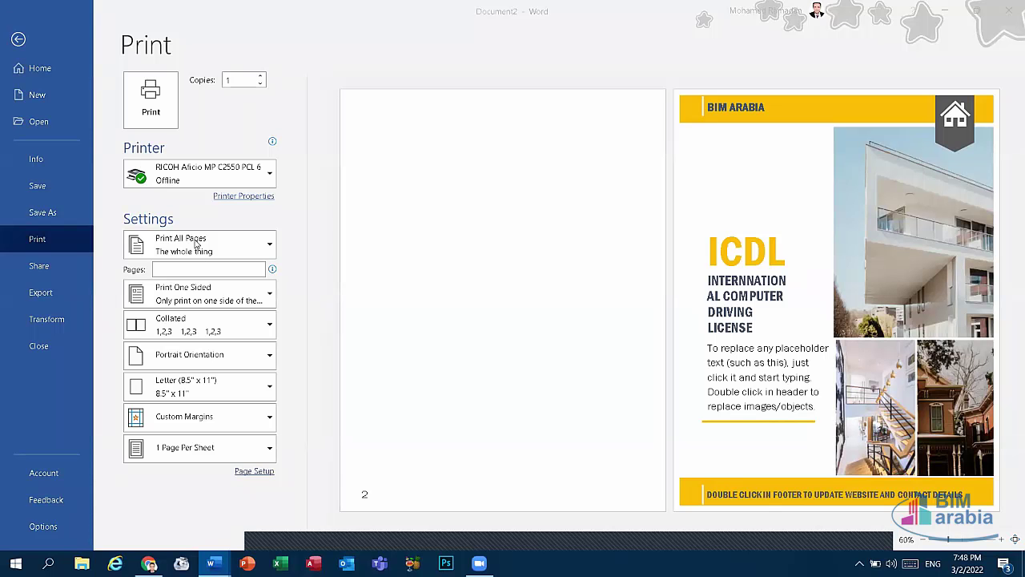
{"action": "left_click", "coordinate": [195, 243]}
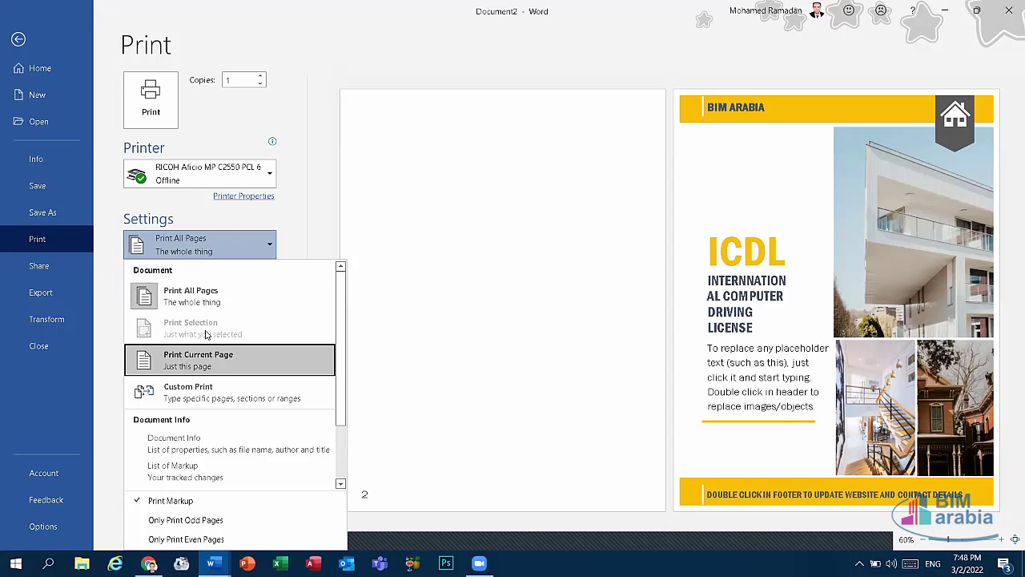
{"action": "key", "text": "Escape"}
{"action": "key", "text": "Escape"}
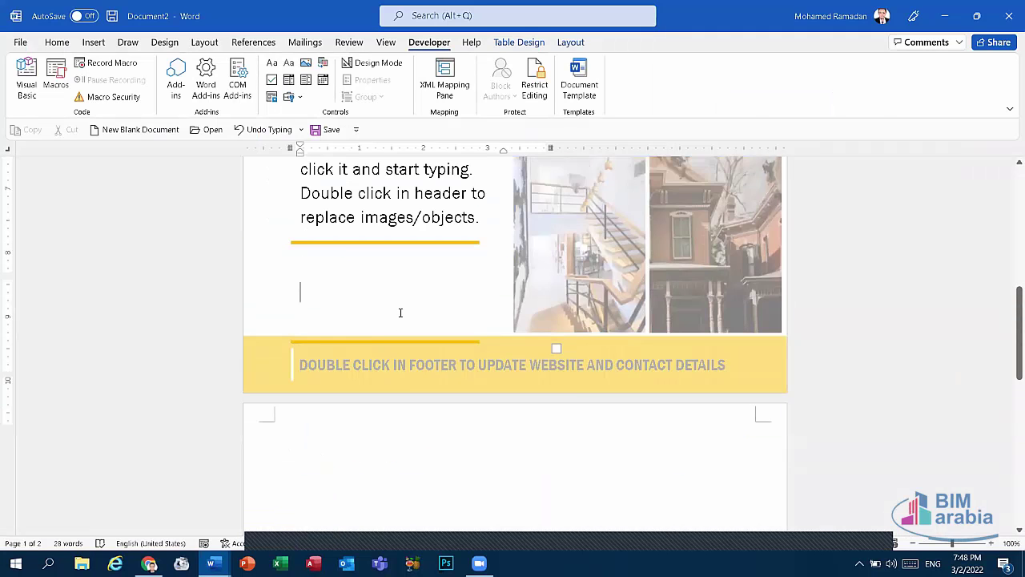
Step: Preview the flyer's print settings and page choices, then go back to the flyer
{"action": "left_click", "coordinate": [444, 364]}
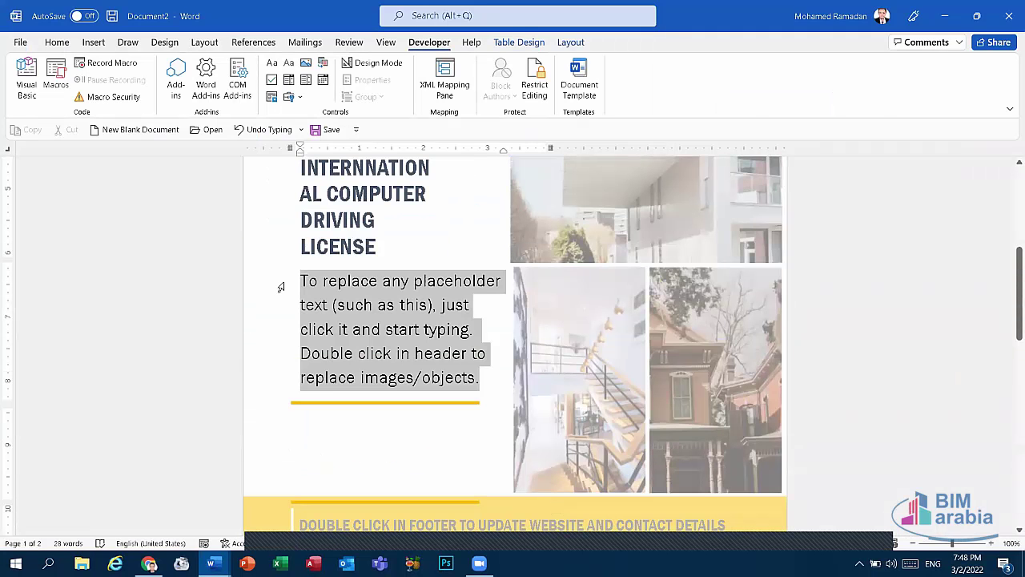
{"action": "left_click", "coordinate": [18, 41]}
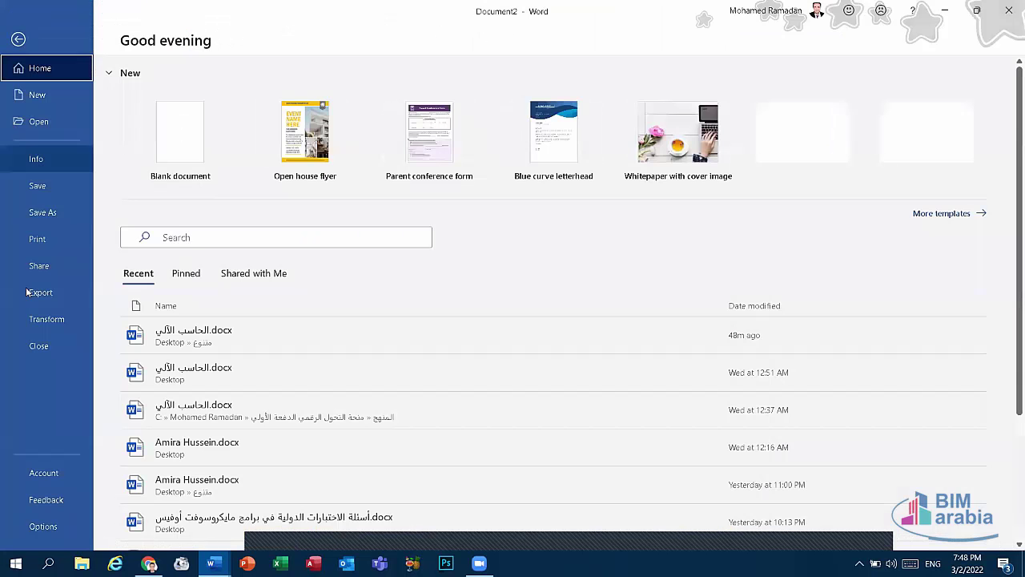
{"action": "left_click", "coordinate": [50, 238]}
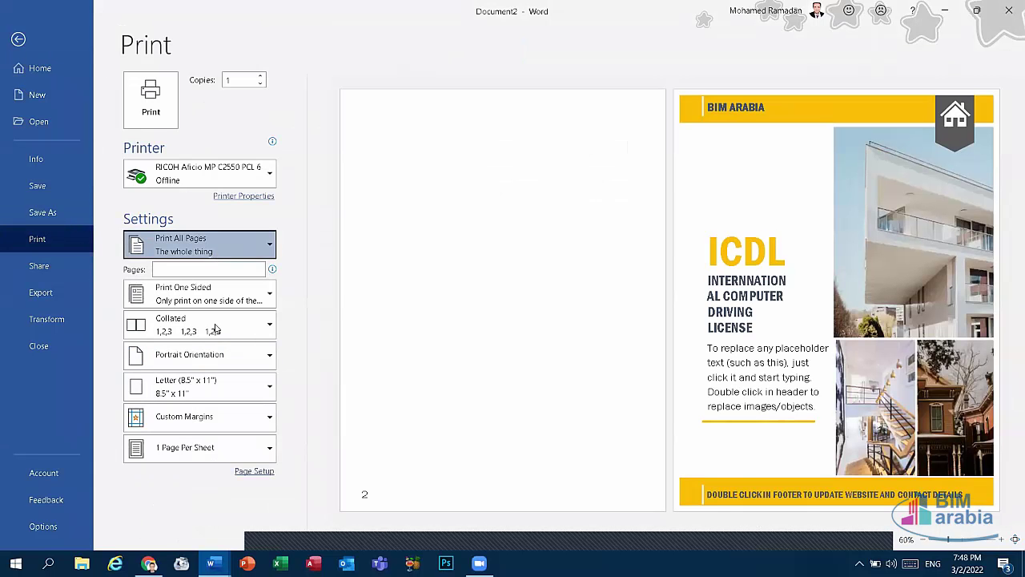
{"action": "left_click", "coordinate": [218, 255]}
{"action": "key", "text": "Escape"}
{"action": "key", "text": "Escape"}
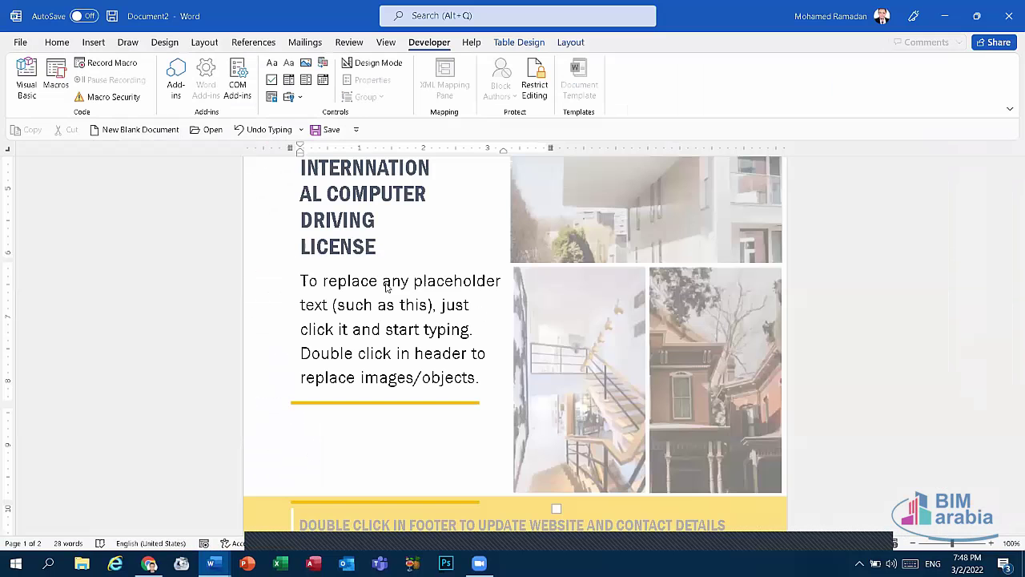
Step: Switch to Document1 and show its Print page with the page-range choices listed
{"action": "left_click", "coordinate": [210, 563]}
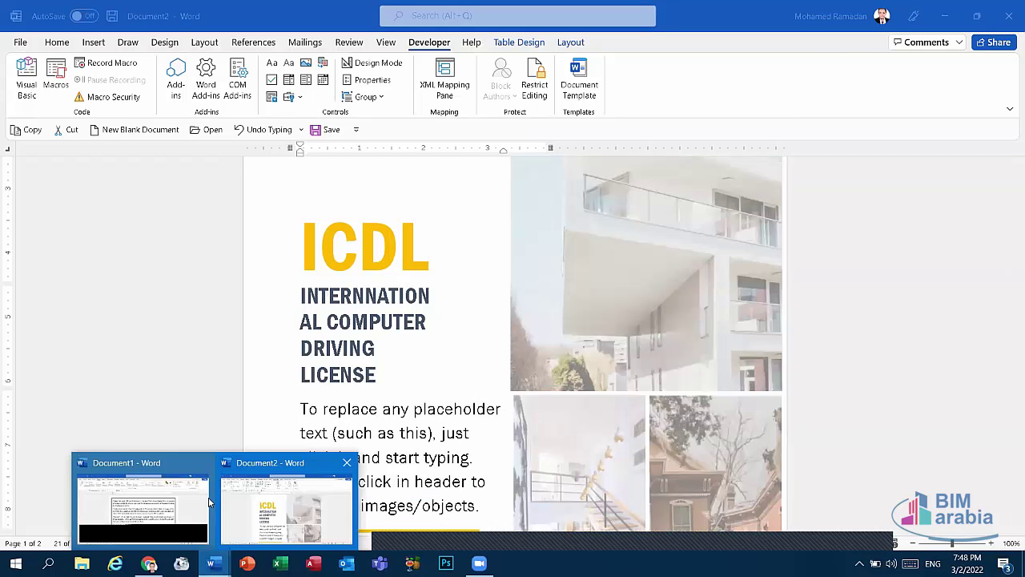
{"action": "left_click", "coordinate": [143, 497]}
{"action": "left_click_drag", "start_coordinate": [521, 374], "coordinate": [272, 335]}
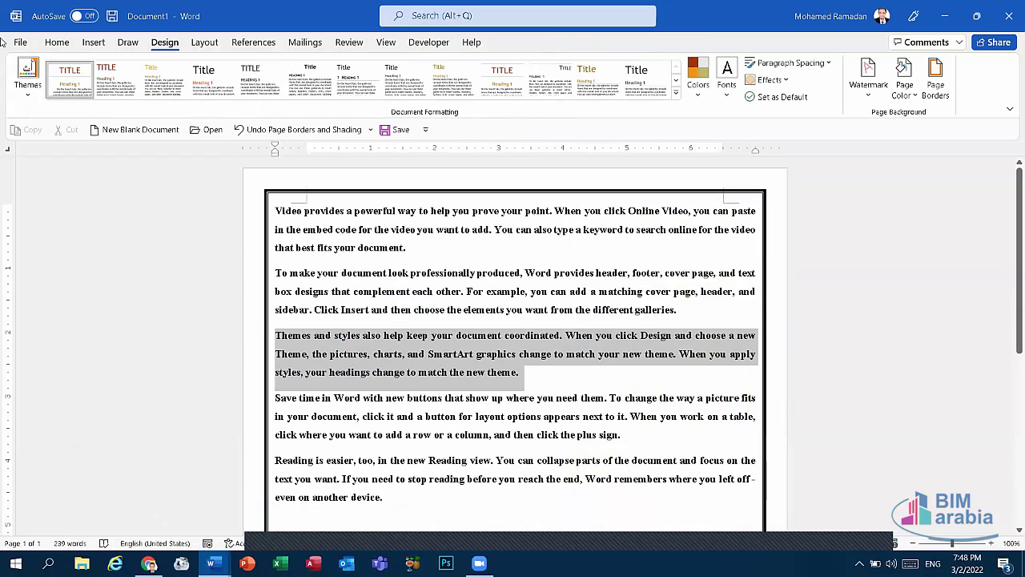
{"action": "left_click", "coordinate": [22, 43]}
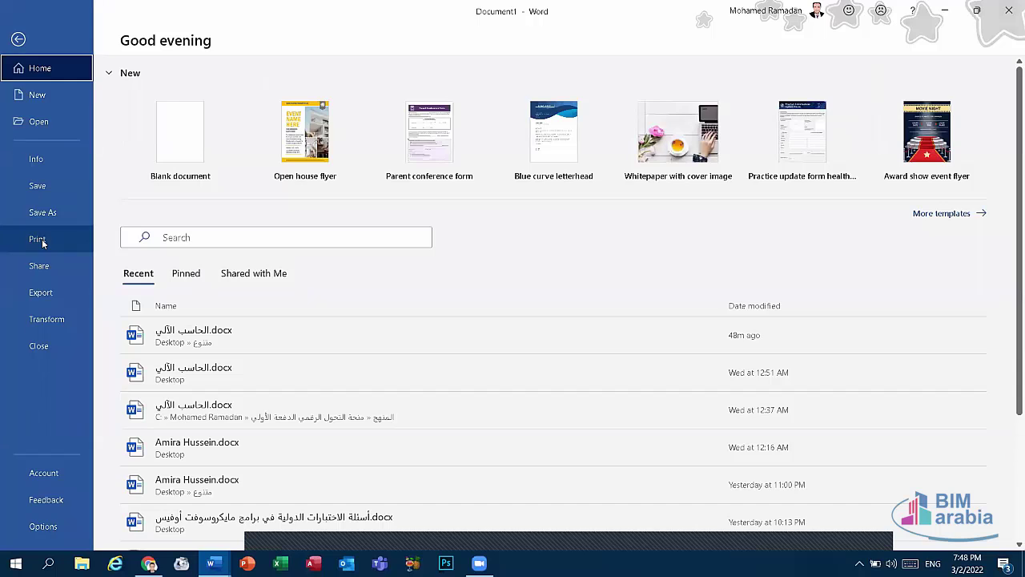
{"action": "left_click", "coordinate": [38, 238]}
{"action": "left_click", "coordinate": [203, 252]}
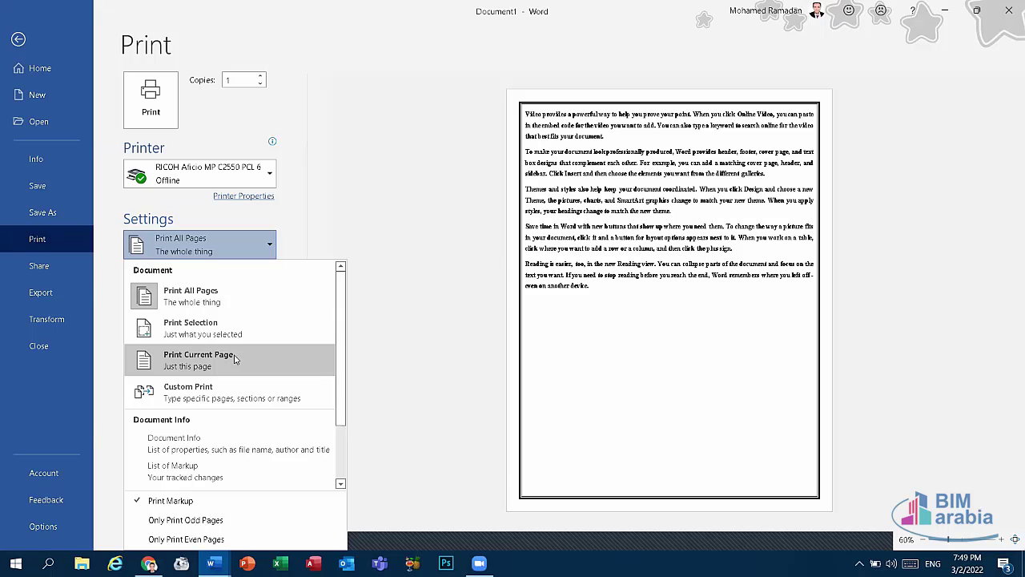
Step: Choose Custom Print and enter the page range 2,8
{"action": "left_click", "coordinate": [191, 396]}
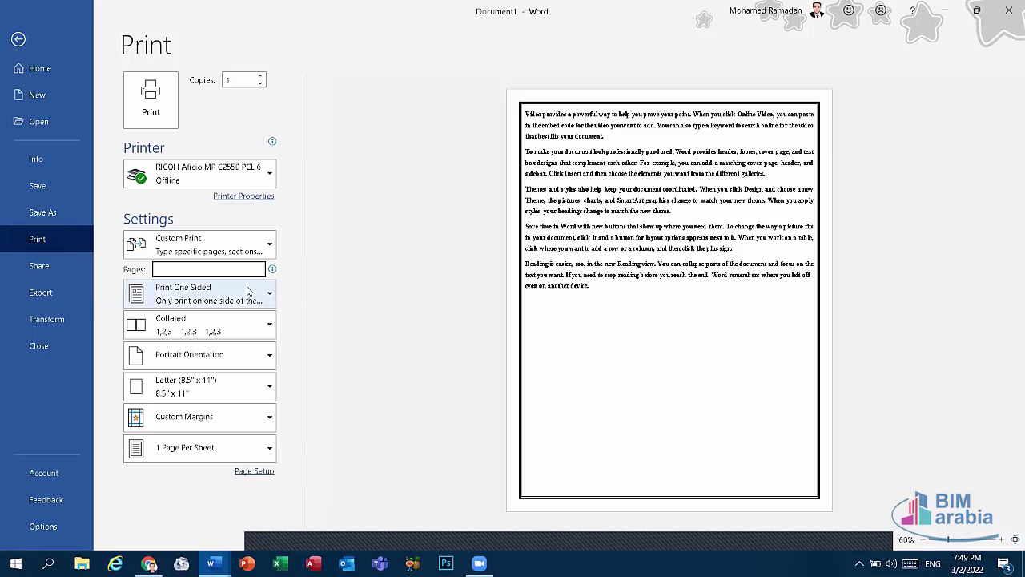
{"action": "type", "text": "22"}
{"action": "key", "text": "BackSpace"}
{"action": "type", "text": "-8"}
{"action": "key", "text": "BackSpace"}
{"action": "key", "text": "BackSpace"}
{"action": "type", "text": ","}
{"action": "type", "text": "8"}
{"action": "key", "text": "BackSpace"}
{"action": "key", "text": "BackSpace"}
{"action": "key", "text": "BackSpace"}
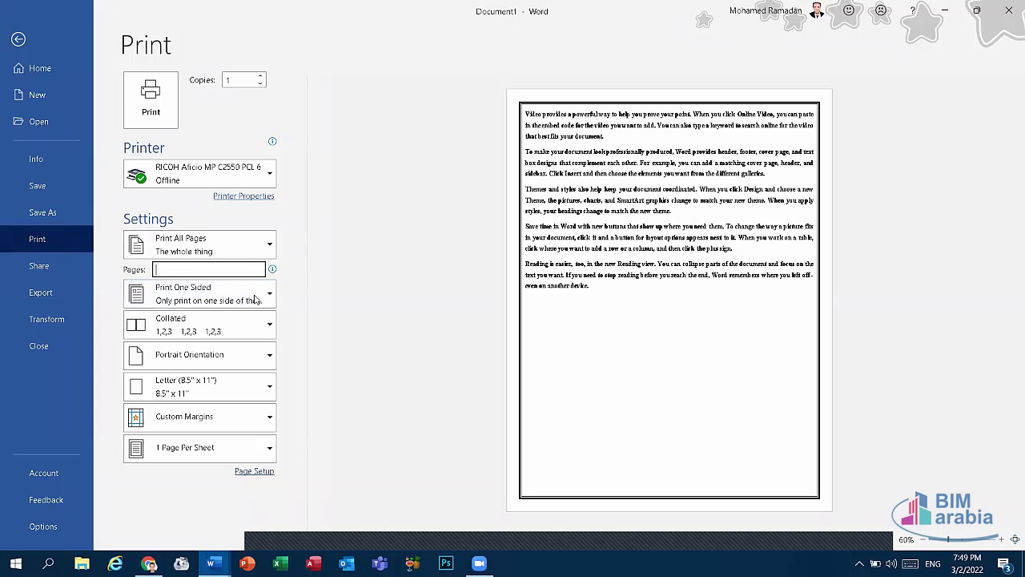
Step: Leave one-sided and collated printing unchanged and set Copies to 10
{"action": "left_click", "coordinate": [169, 294]}
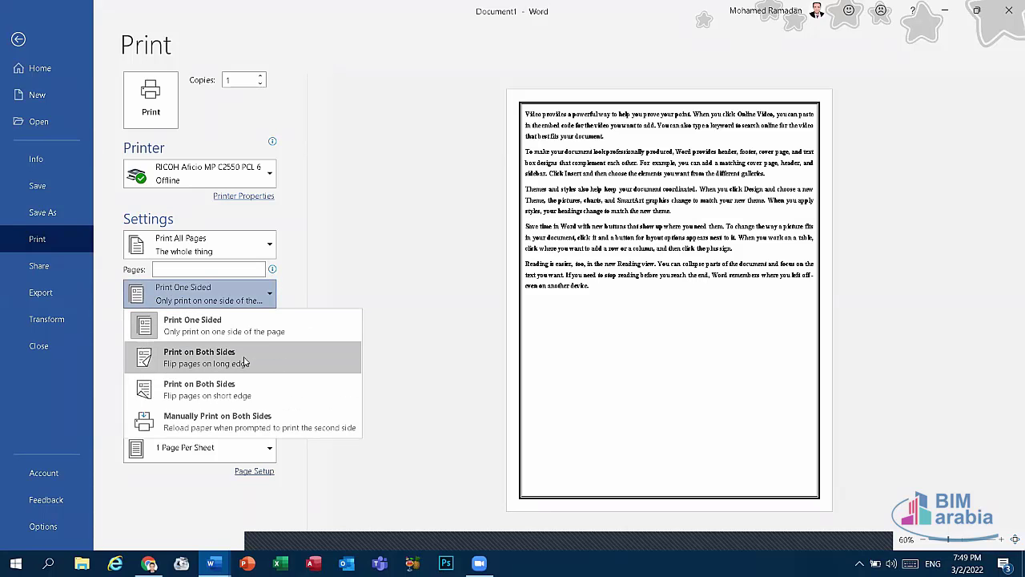
{"action": "left_click", "coordinate": [313, 287]}
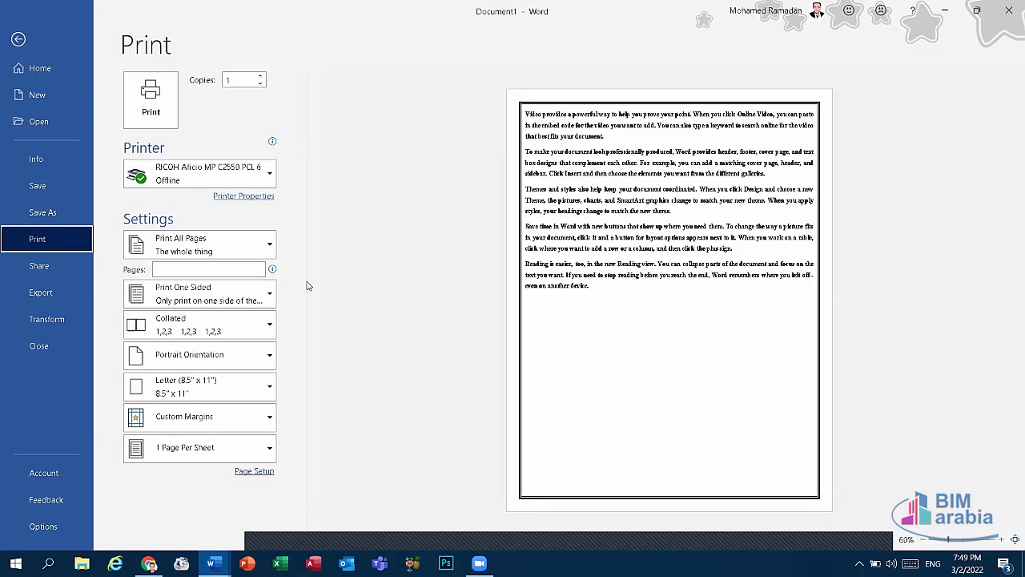
{"action": "left_click", "coordinate": [235, 329]}
{"action": "left_click", "coordinate": [235, 327]}
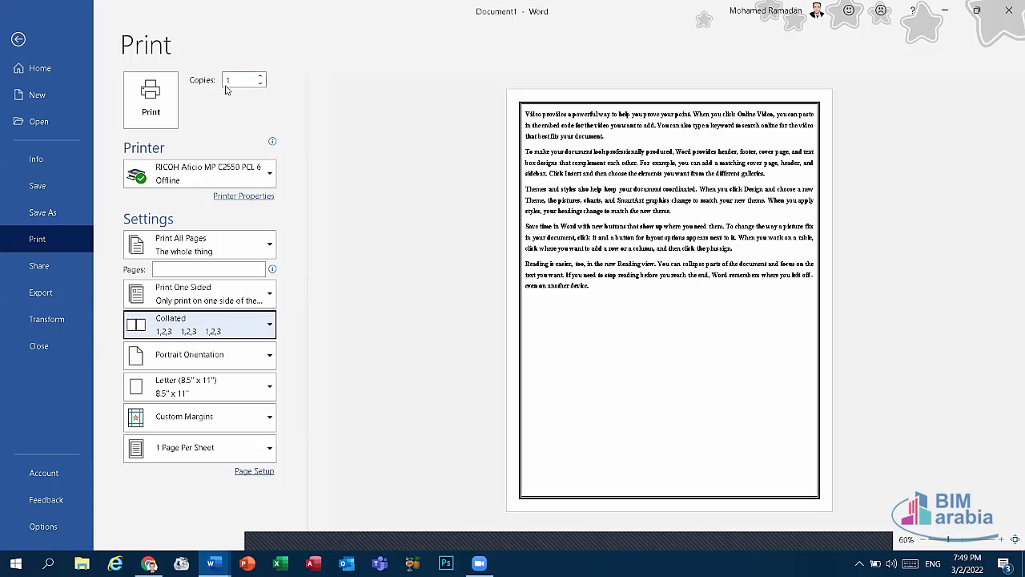
{"action": "left_click", "coordinate": [261, 78]}
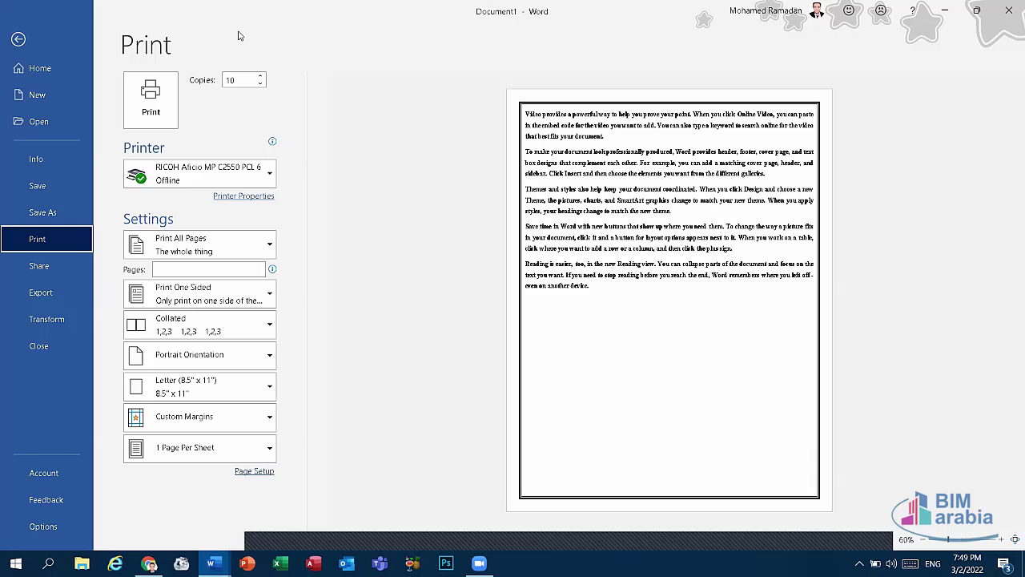
{"action": "left_click", "coordinate": [270, 329]}
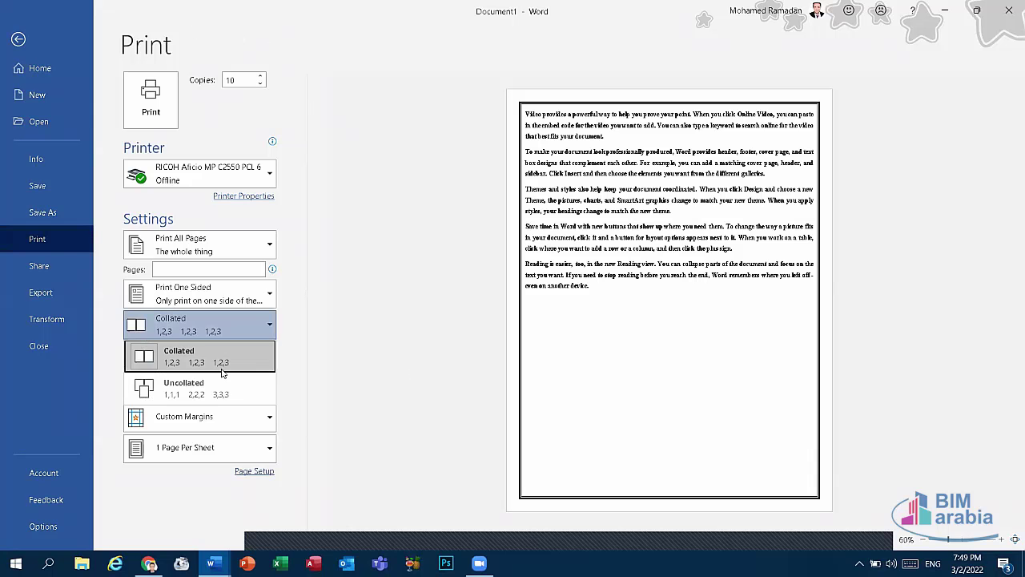
{"action": "left_click", "coordinate": [351, 332]}
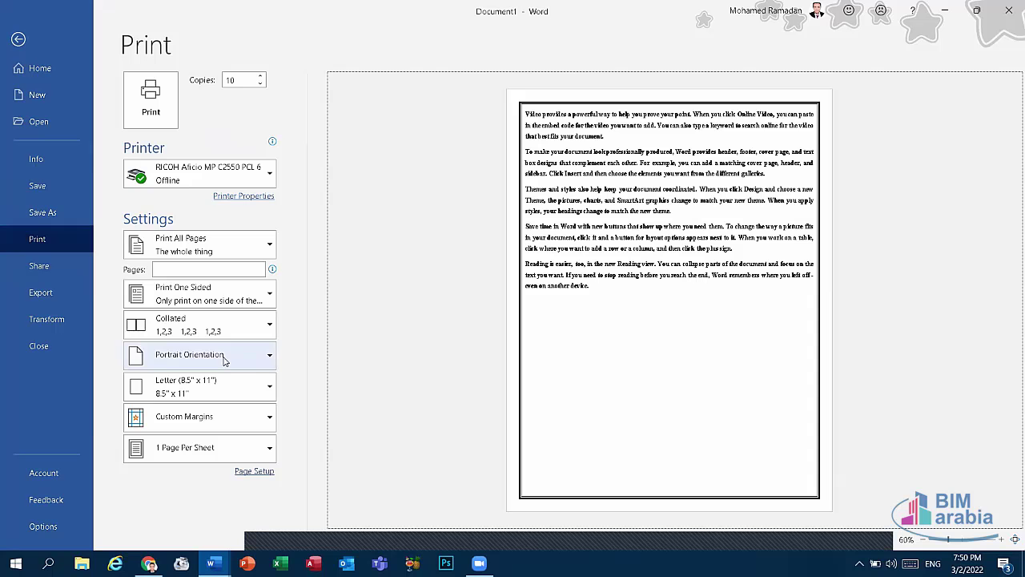
{"action": "left_click", "coordinate": [185, 371]}
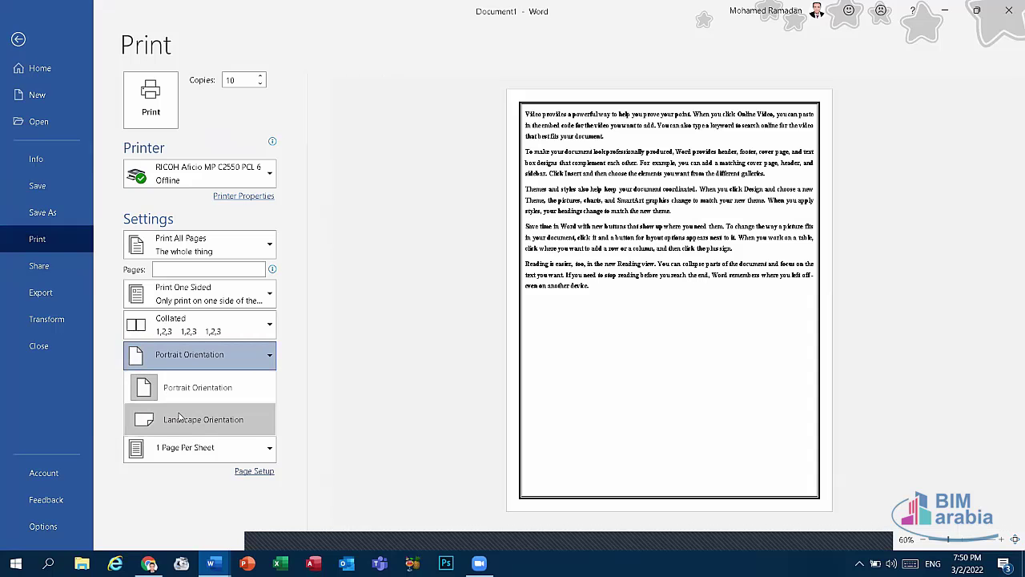
{"action": "left_click", "coordinate": [180, 416]}
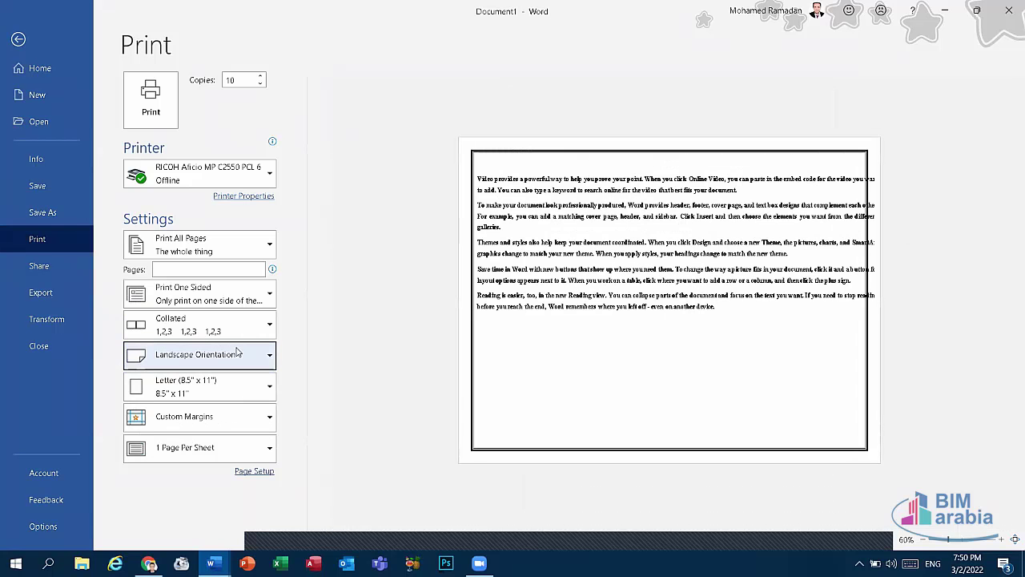
{"action": "left_click", "coordinate": [237, 353]}
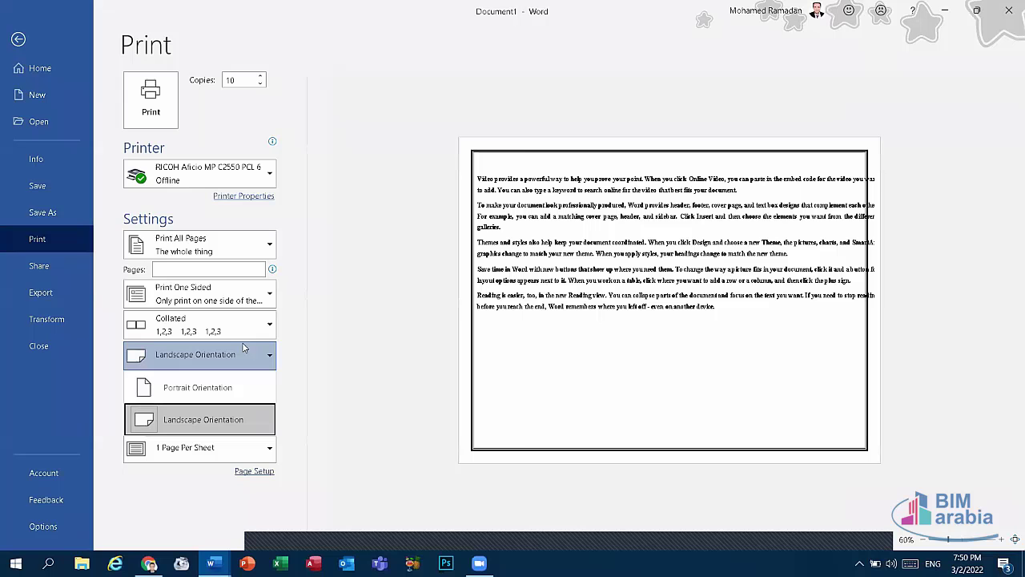
{"action": "left_click", "coordinate": [196, 389]}
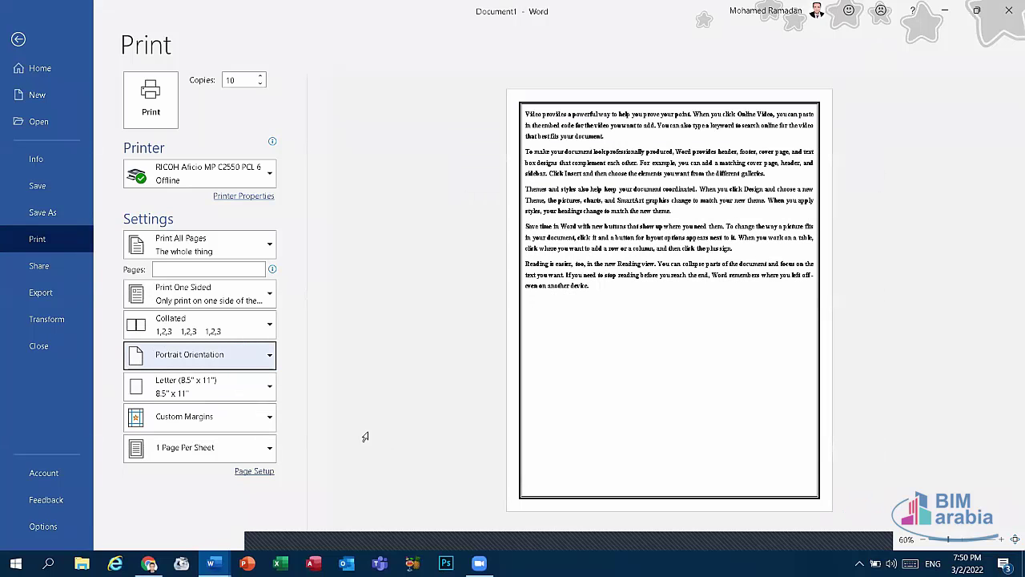
{"action": "left_click", "coordinate": [193, 386]}
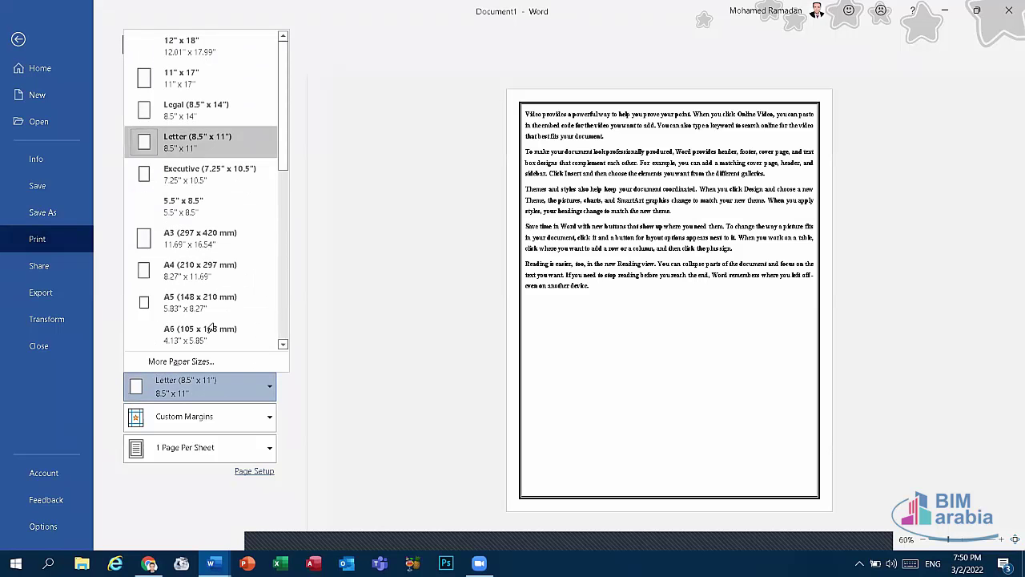
{"action": "left_click", "coordinate": [181, 363]}
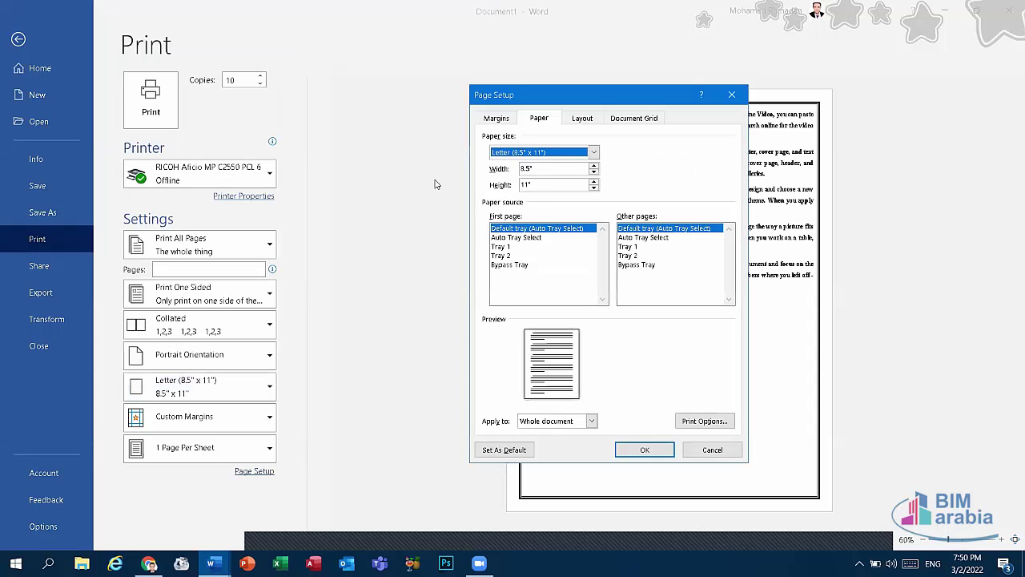
{"action": "key", "text": "Tab"}
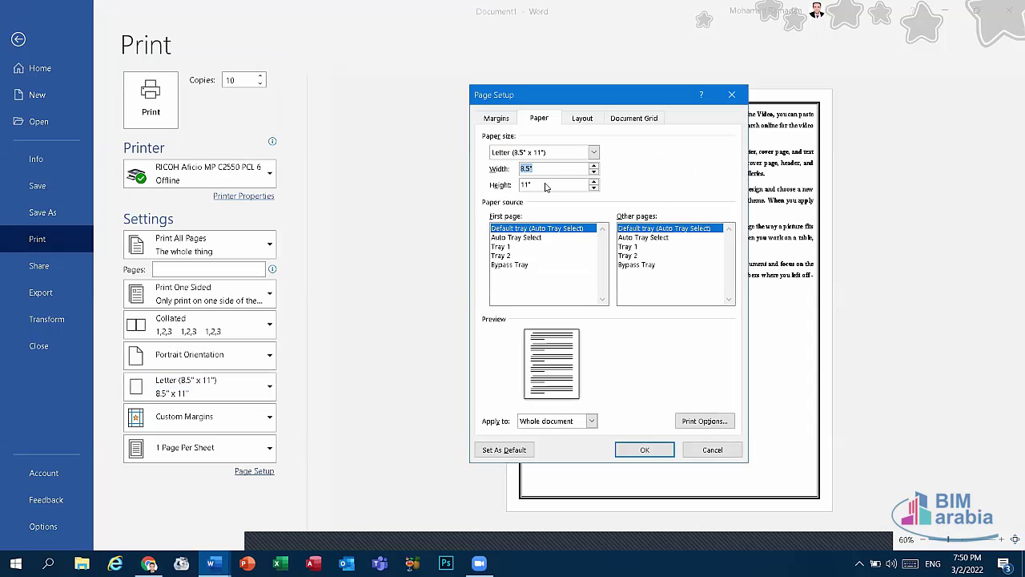
{"action": "key", "text": "Tab"}
{"action": "left_click", "coordinate": [557, 169]}
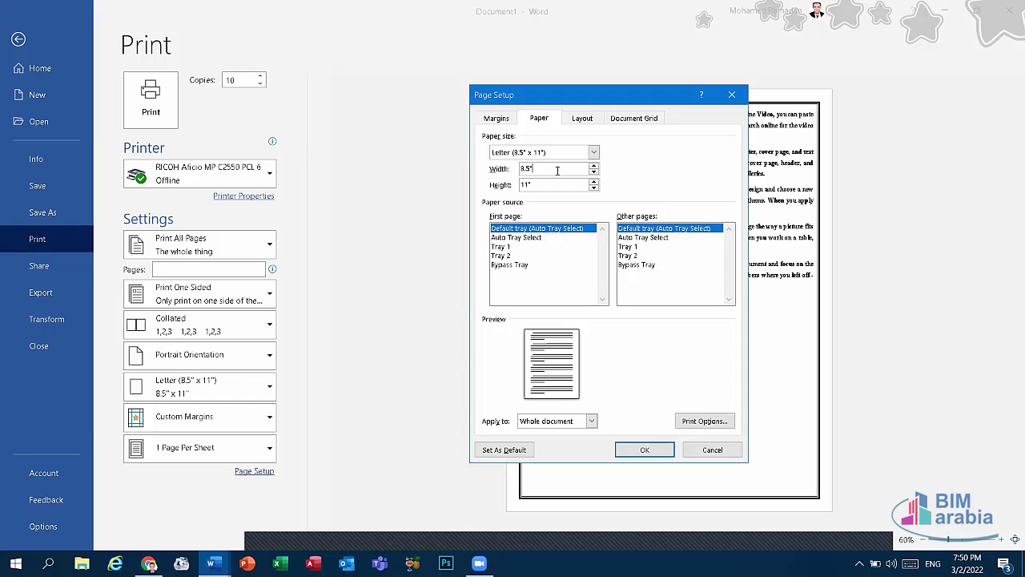
{"action": "left_click", "coordinate": [704, 453]}
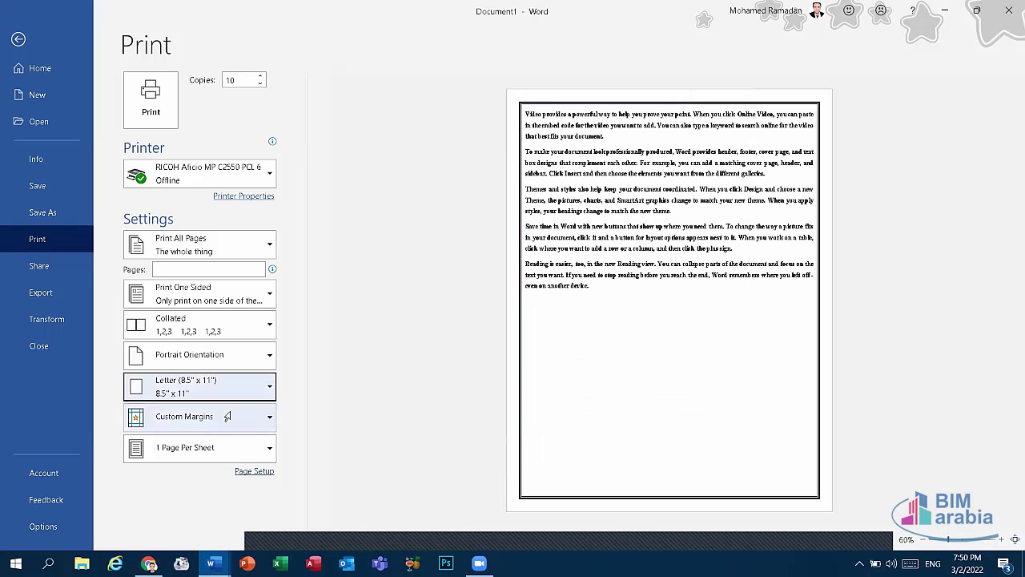
{"action": "left_click", "coordinate": [228, 416]}
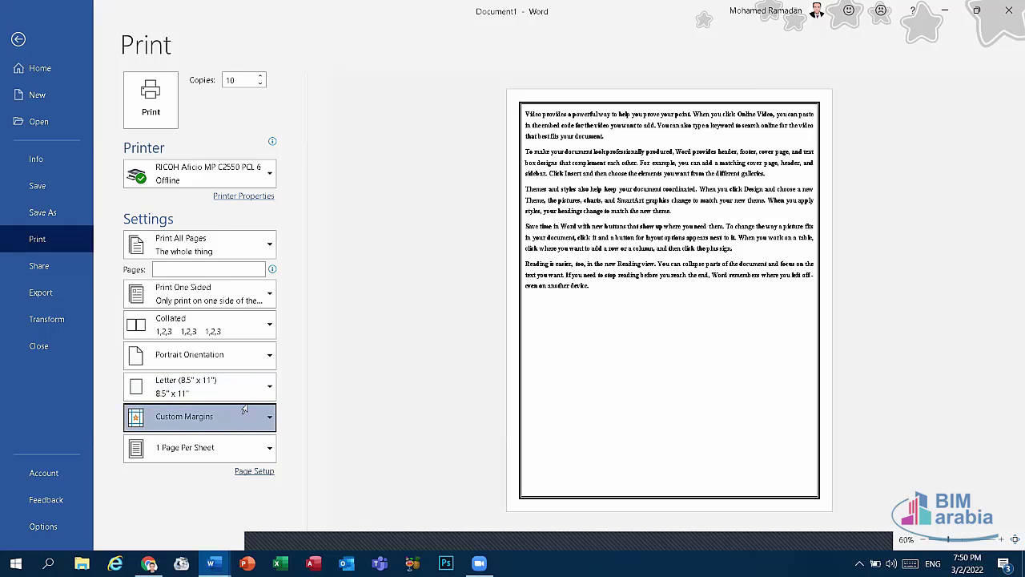
{"action": "left_click", "coordinate": [513, 158]}
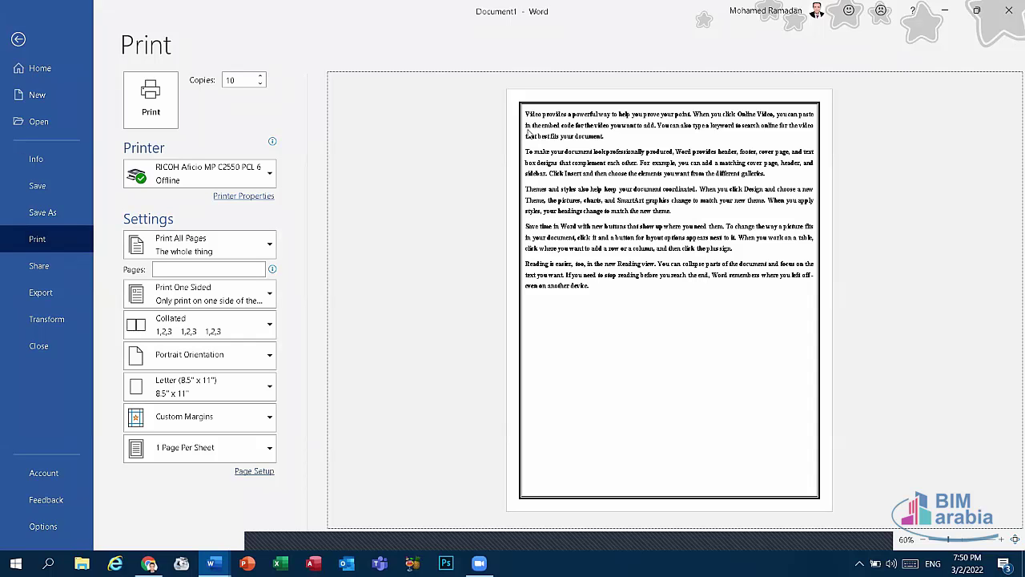
{"action": "left_click", "coordinate": [201, 418]}
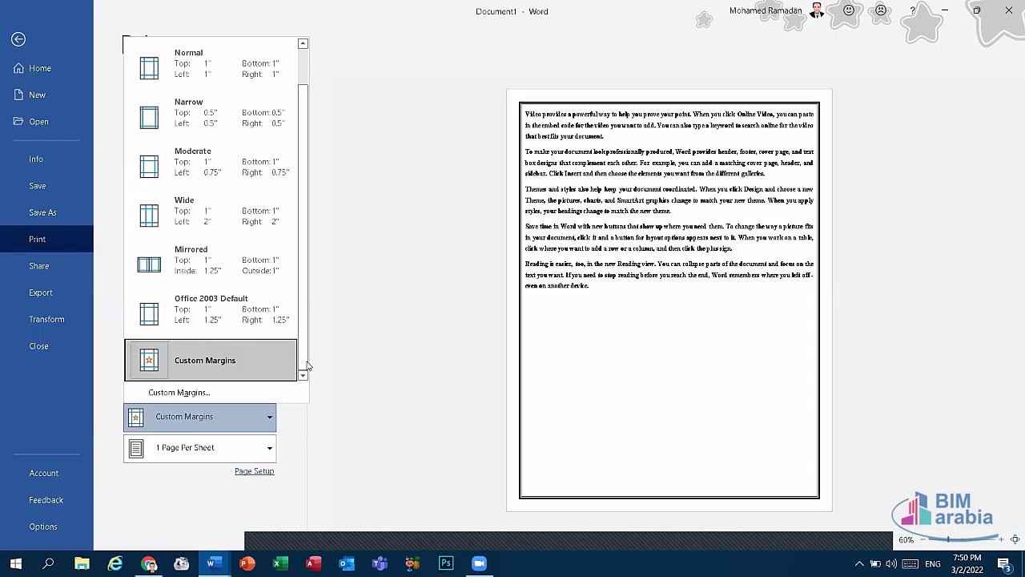
{"action": "left_click", "coordinate": [181, 392]}
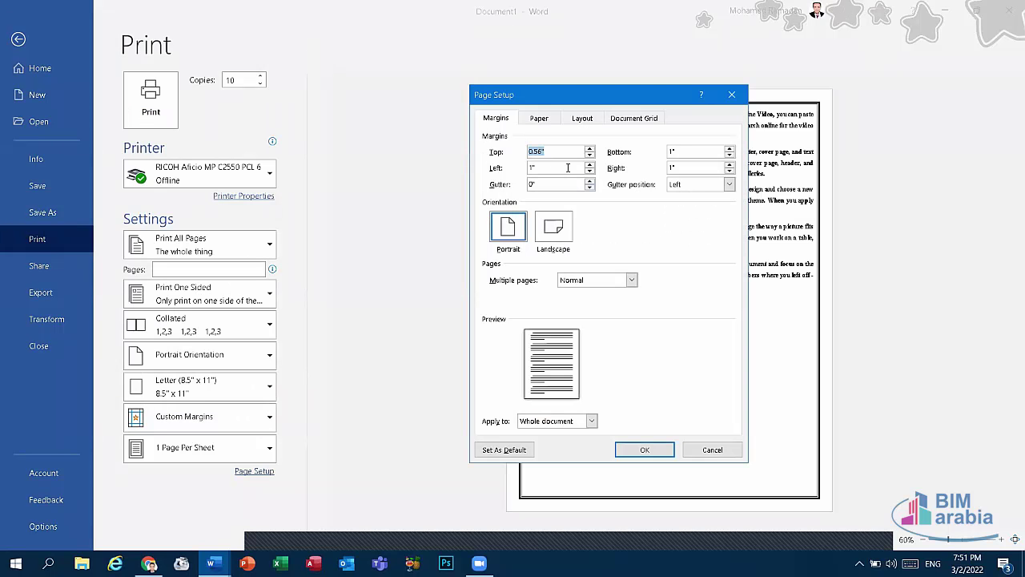
{"action": "double_click", "coordinate": [567, 167]}
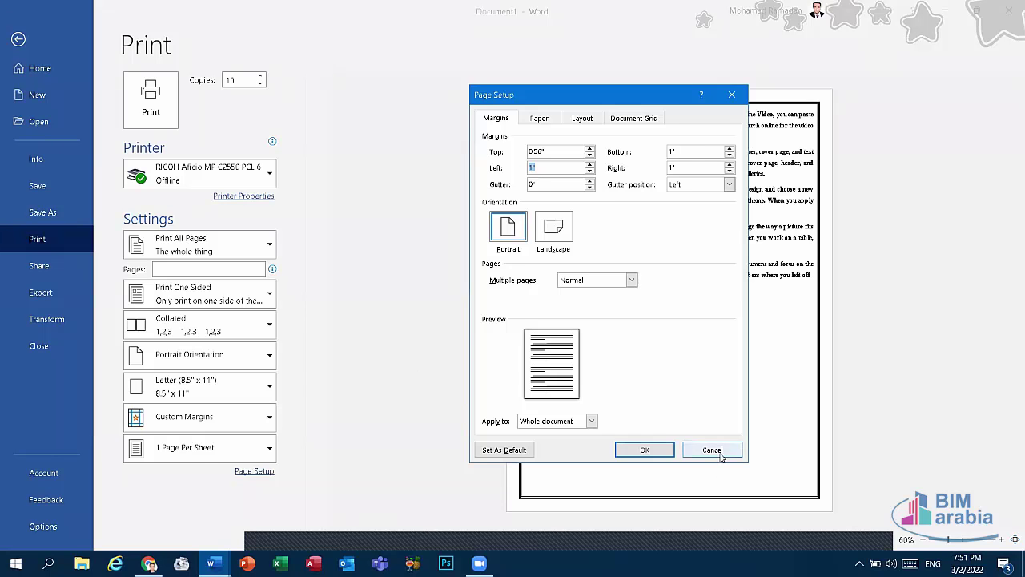
{"action": "left_click", "coordinate": [720, 453]}
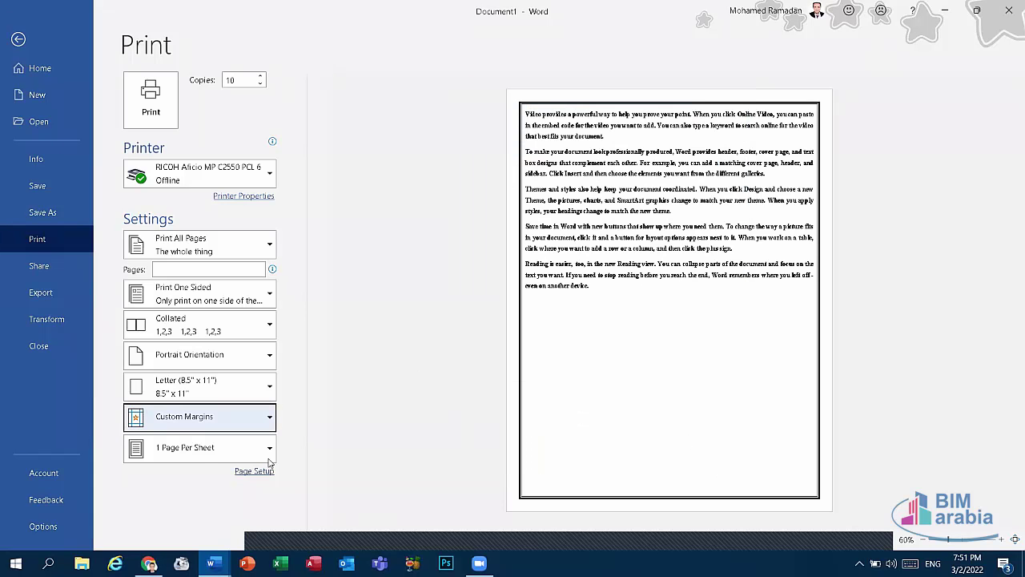
{"action": "left_click", "coordinate": [203, 454]}
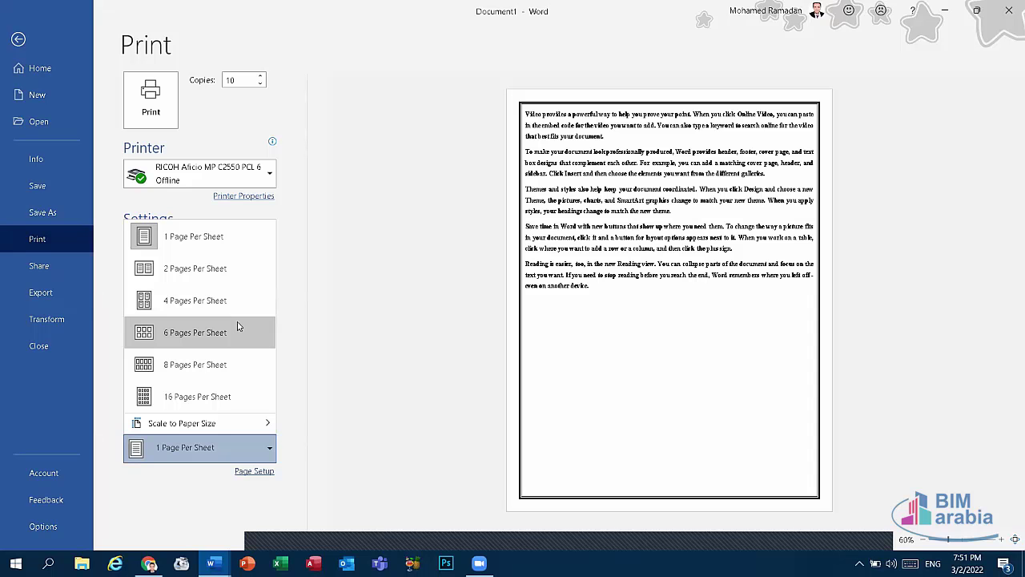
{"action": "left_click", "coordinate": [371, 301]}
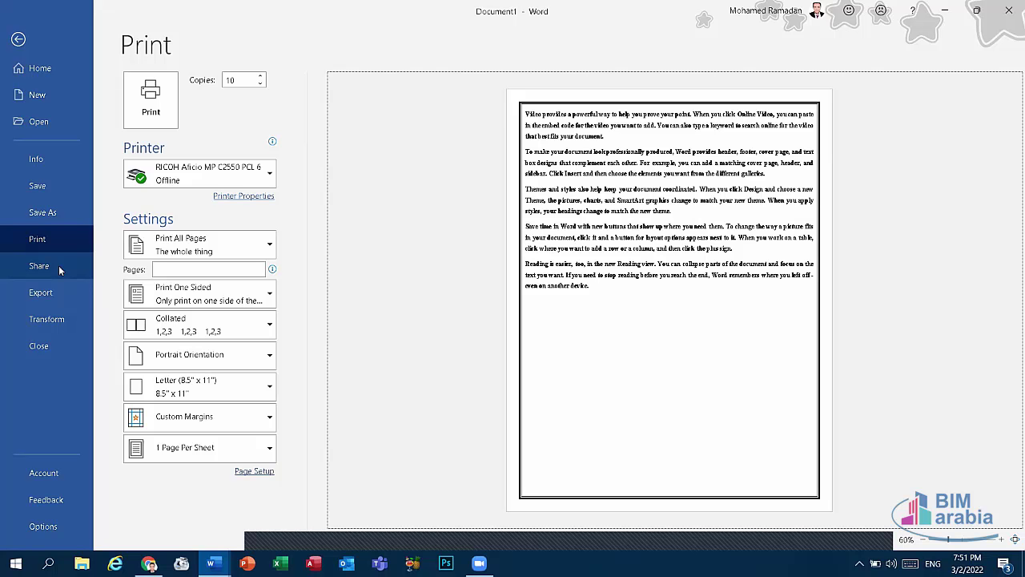
{"action": "left_click", "coordinate": [46, 291]}
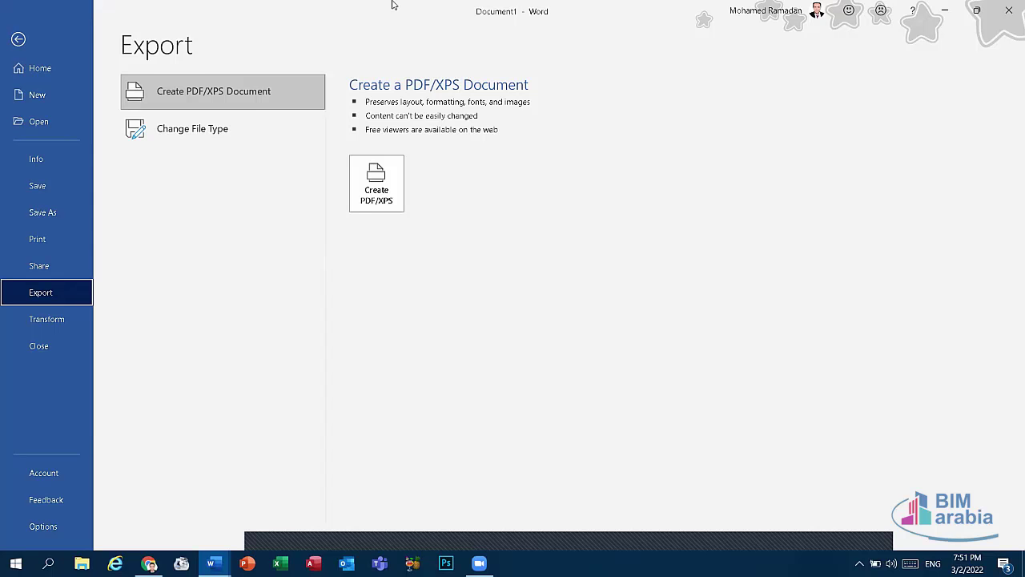
{"action": "left_click", "coordinate": [44, 473]}
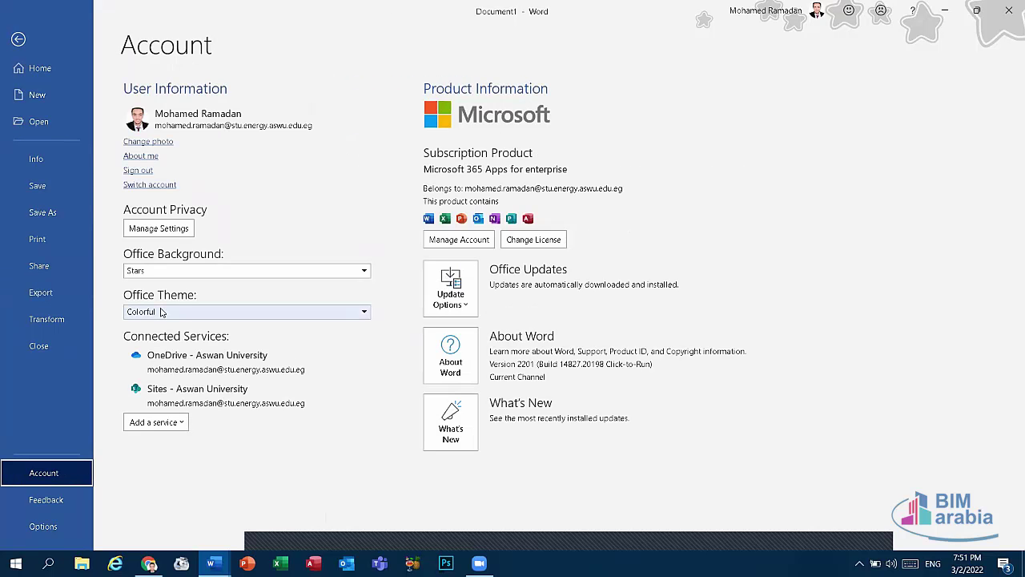
{"action": "left_click", "coordinate": [160, 311]}
{"action": "left_click", "coordinate": [184, 339]}
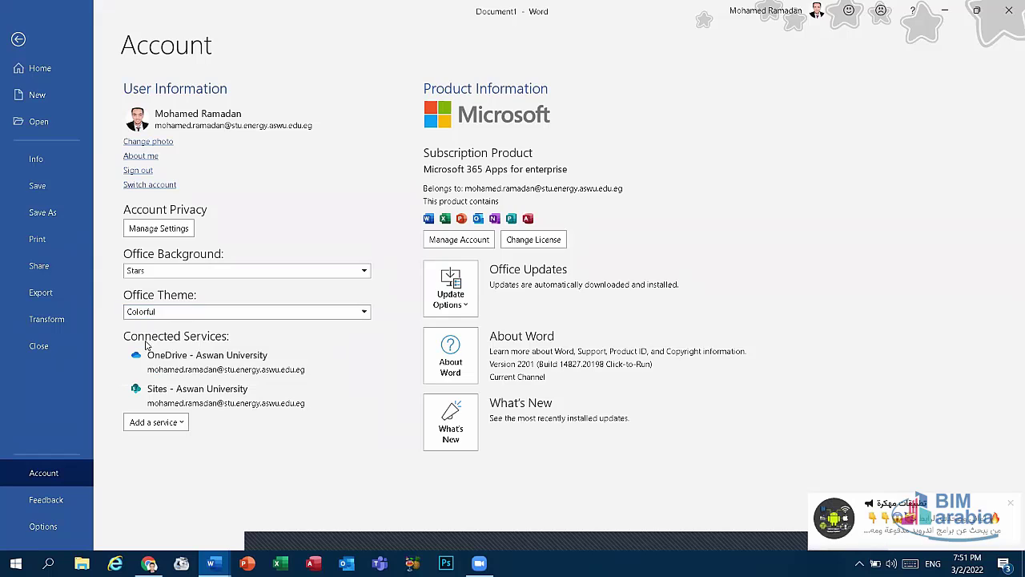
{"action": "left_click", "coordinate": [190, 313]}
{"action": "key", "text": "Down"}
{"action": "key", "text": "Down"}
{"action": "key", "text": "Down"}
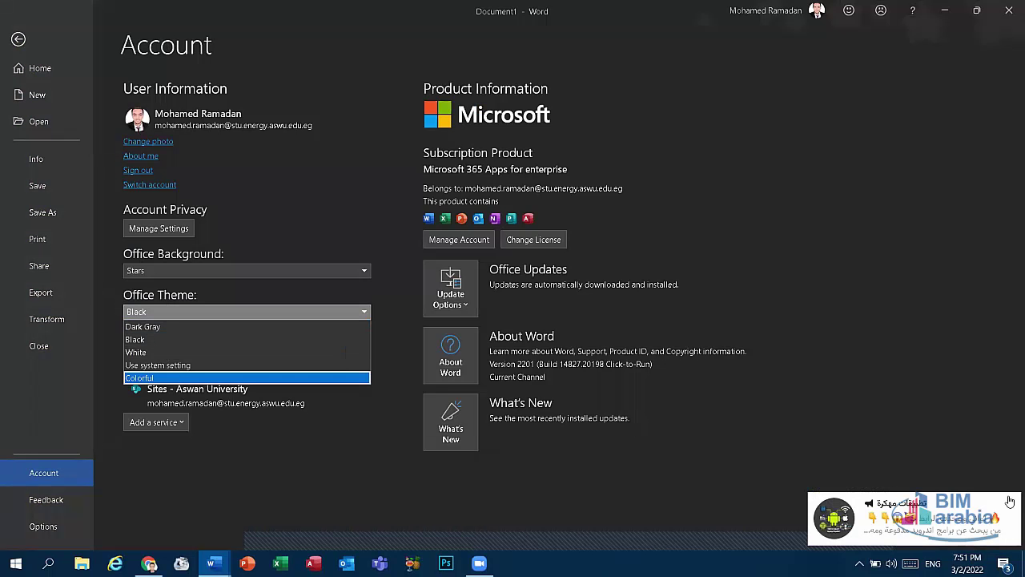
{"action": "key", "text": "Escape"}
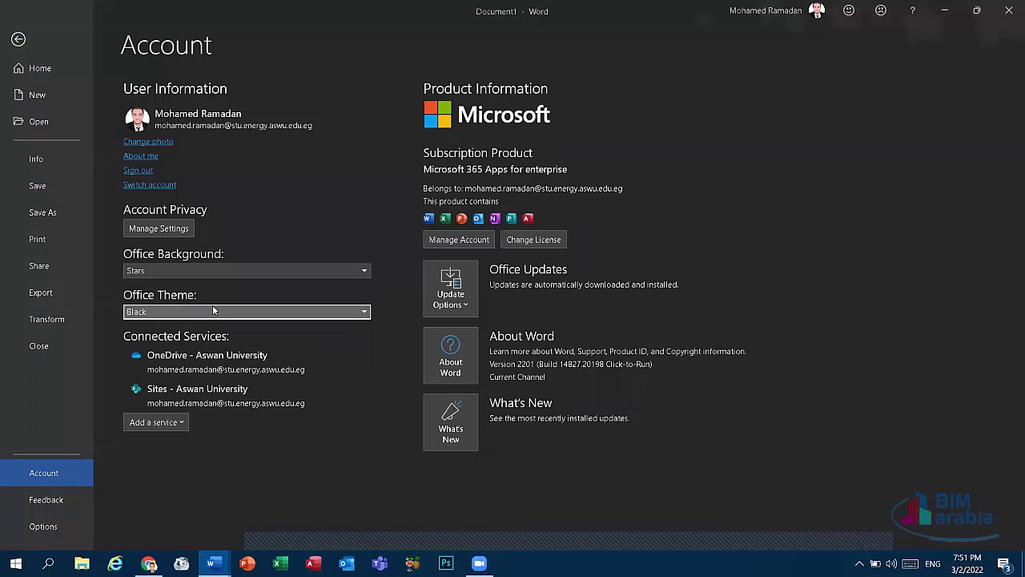
{"action": "left_click", "coordinate": [212, 308]}
{"action": "left_click", "coordinate": [168, 327]}
{"action": "left_click", "coordinate": [156, 312]}
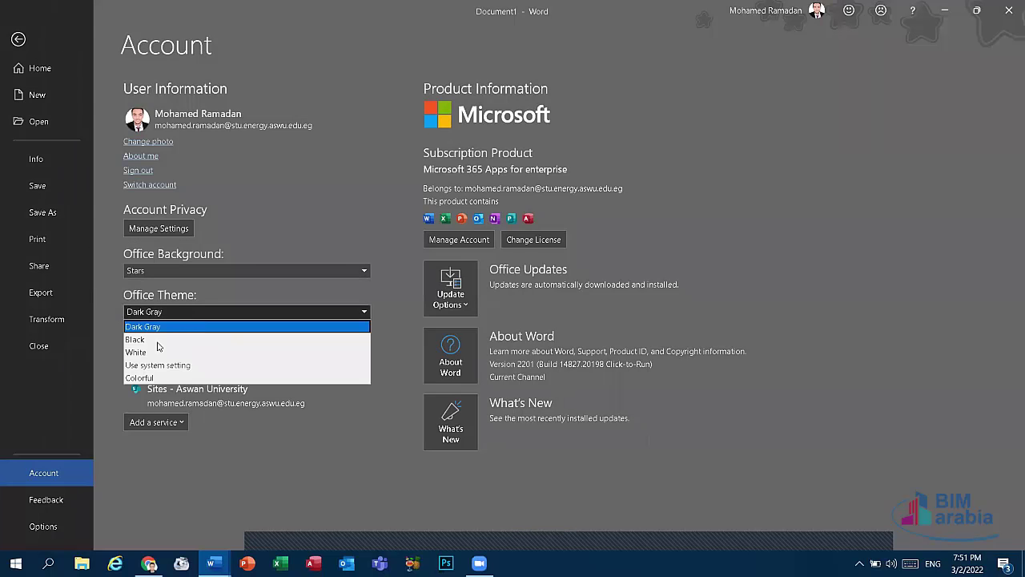
{"action": "left_click", "coordinate": [164, 378]}
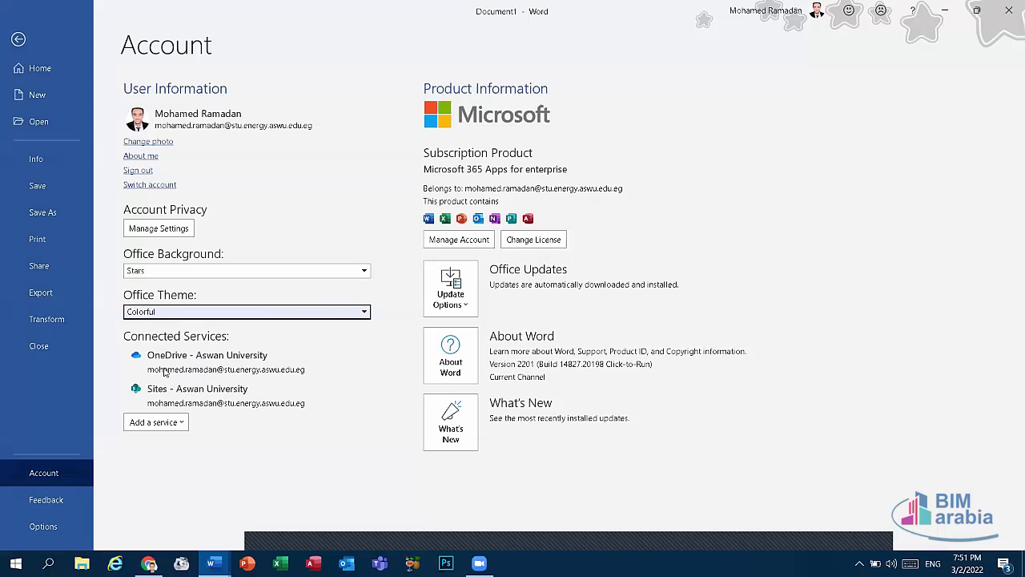
Step: In Word Options > Save, set AutoRecover to every 10 minutes and keep Desktop as its location
{"action": "left_click", "coordinate": [40, 527]}
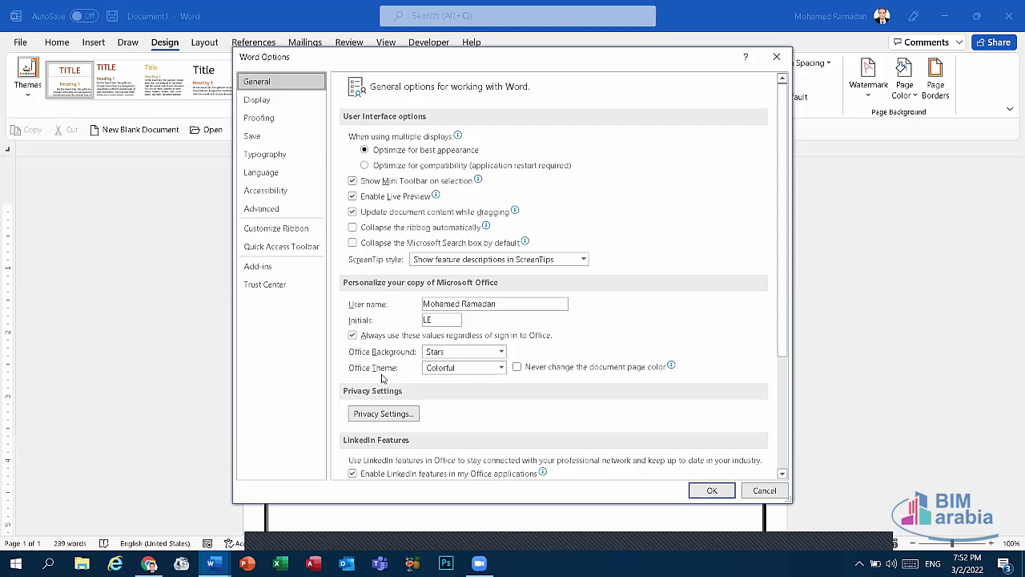
{"action": "left_click", "coordinate": [251, 136]}
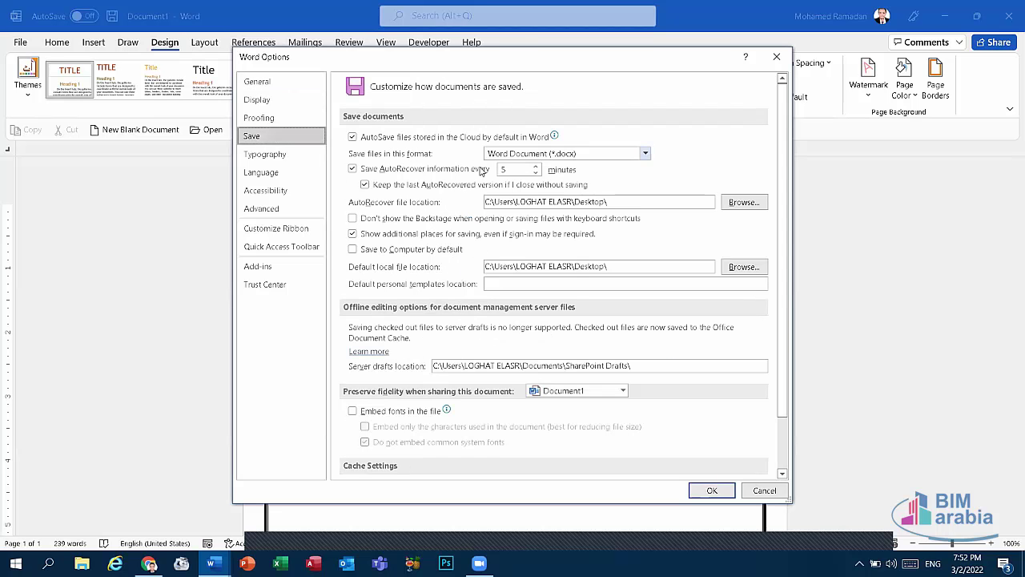
{"action": "double_click", "coordinate": [520, 169]}
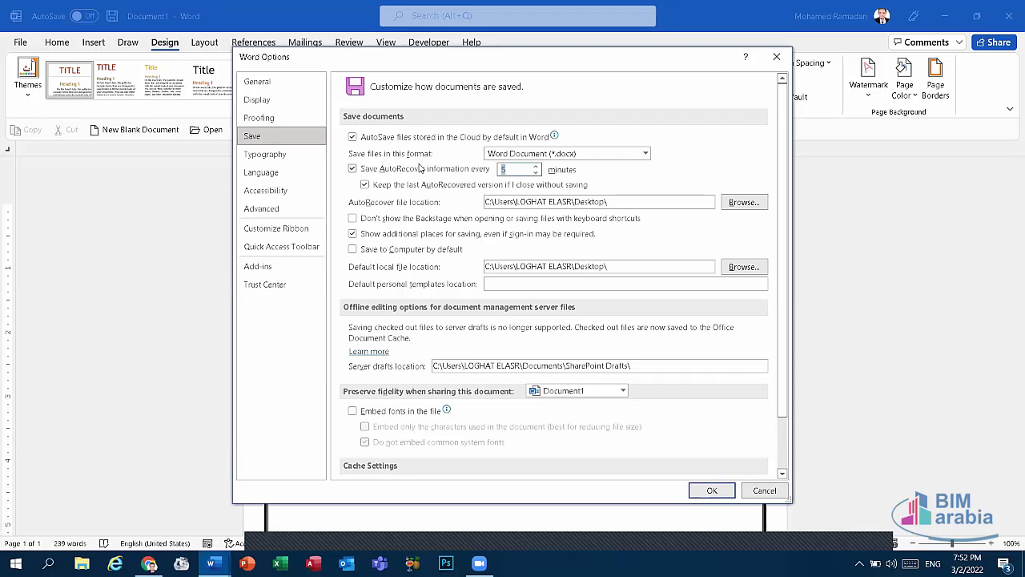
{"action": "type", "text": "10"}
{"action": "mouse_move", "coordinate": [517, 139]}
{"action": "left_click", "coordinate": [745, 203]}
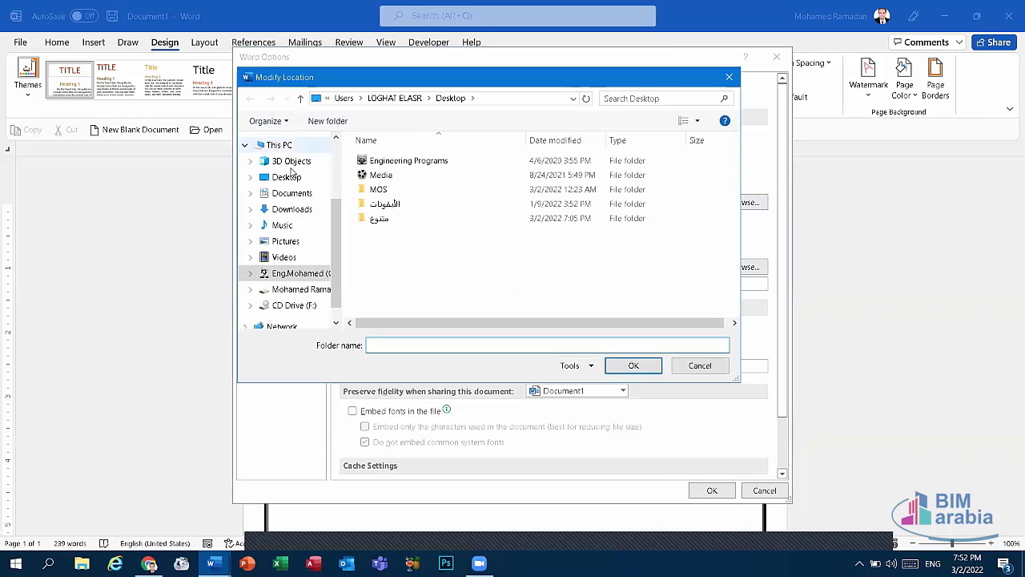
{"action": "left_click", "coordinate": [729, 77]}
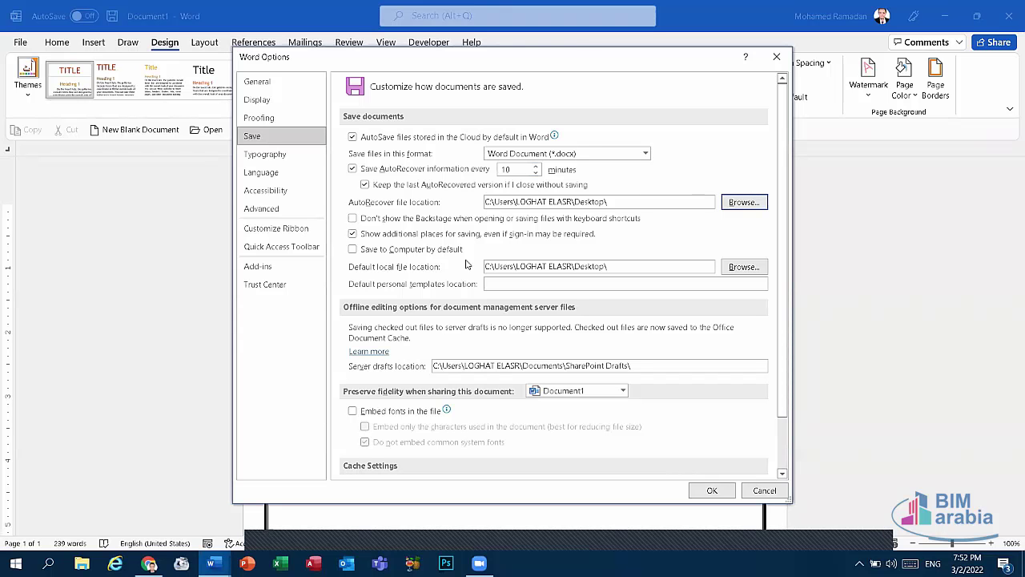
Step: Browse the Language, Customize Ribbon and Quick Access Toolbar pages on the way to Advanced
{"action": "left_click", "coordinate": [539, 535]}
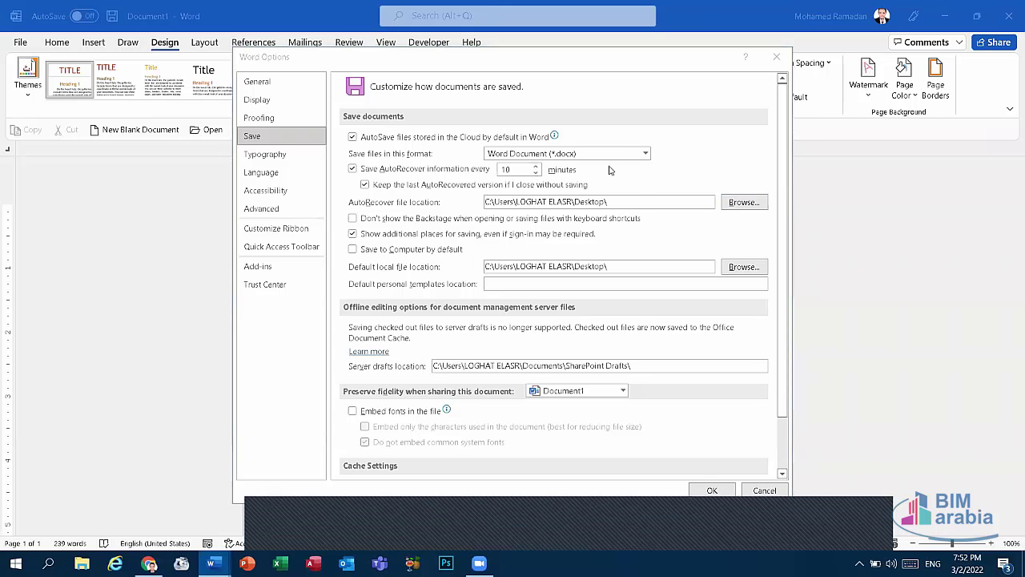
{"action": "left_click", "coordinate": [266, 180]}
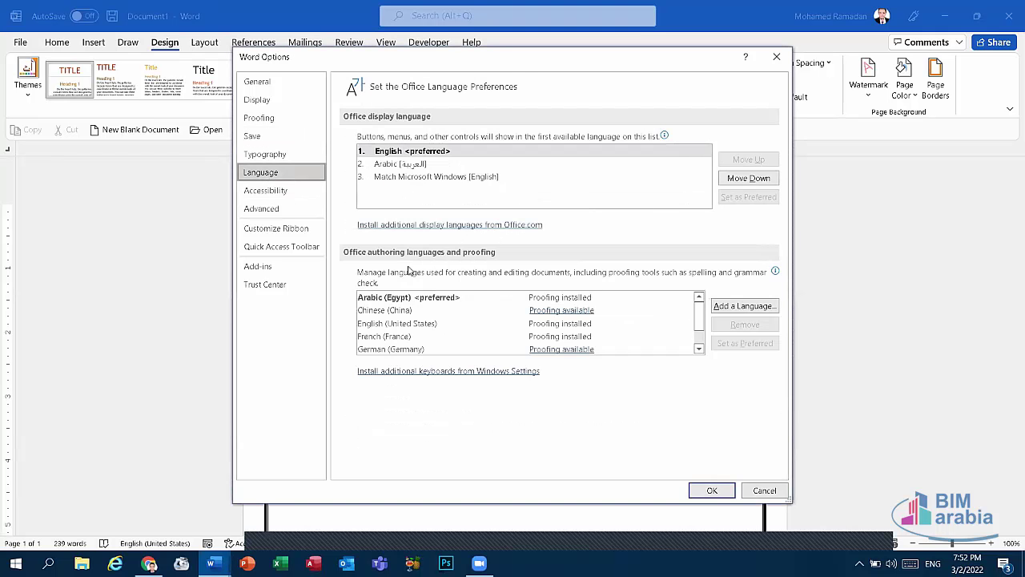
{"action": "left_click", "coordinate": [296, 237]}
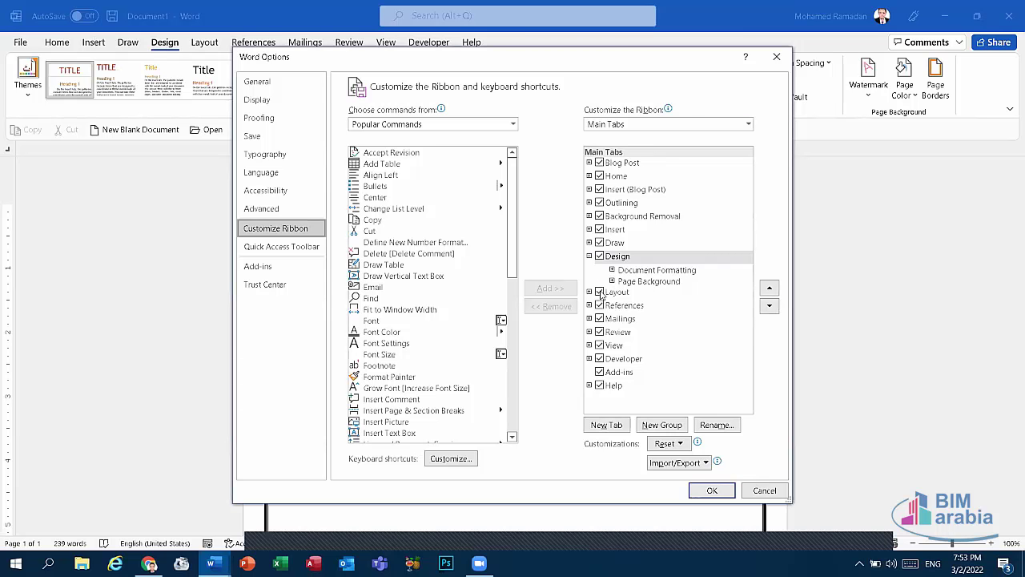
{"action": "left_click", "coordinate": [313, 252]}
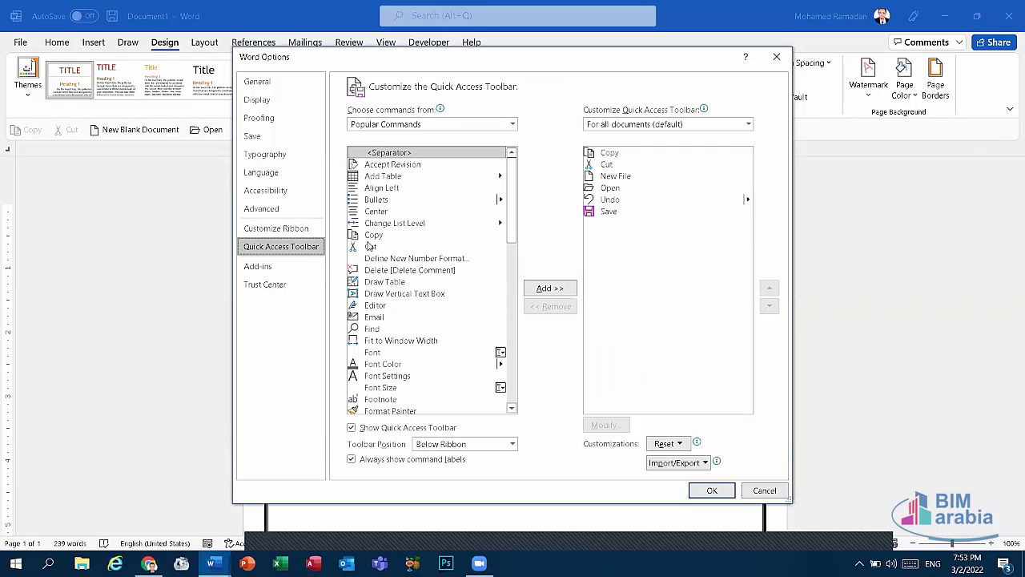
{"action": "left_click", "coordinate": [288, 207]}
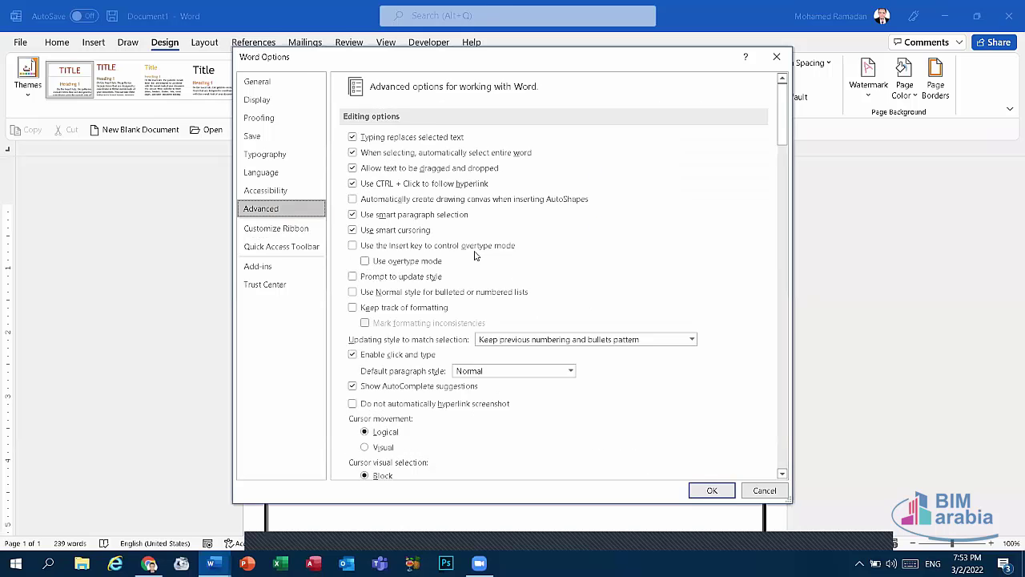
Step: Check the Advanced settings, leaving numerals as Context and measurements in Inches, then close Options
{"action": "scroll", "coordinate": [474, 254], "scroll_direction": "down", "scroll_amount": 20}
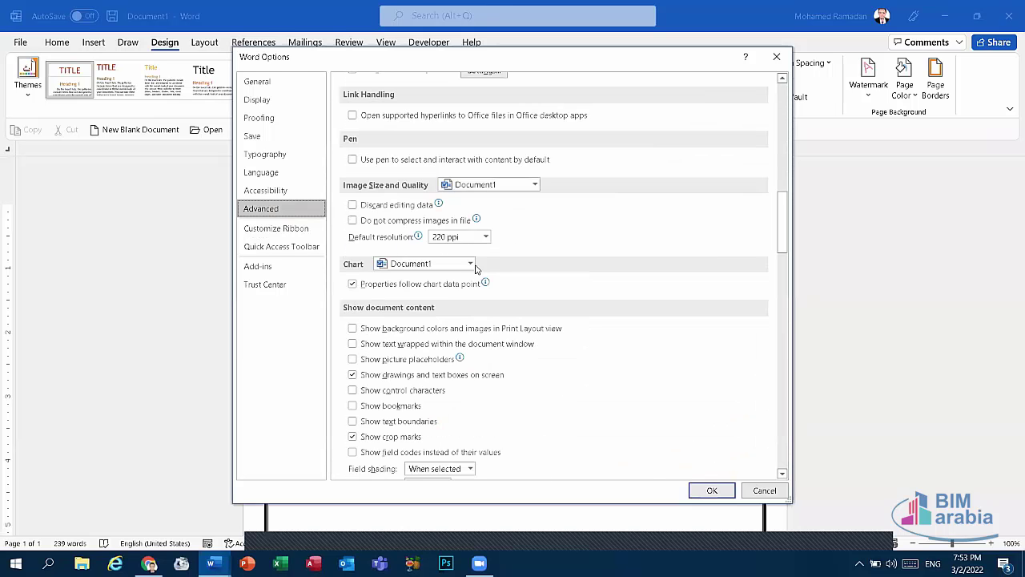
{"action": "scroll", "coordinate": [475, 268], "scroll_direction": "down", "scroll_amount": 10}
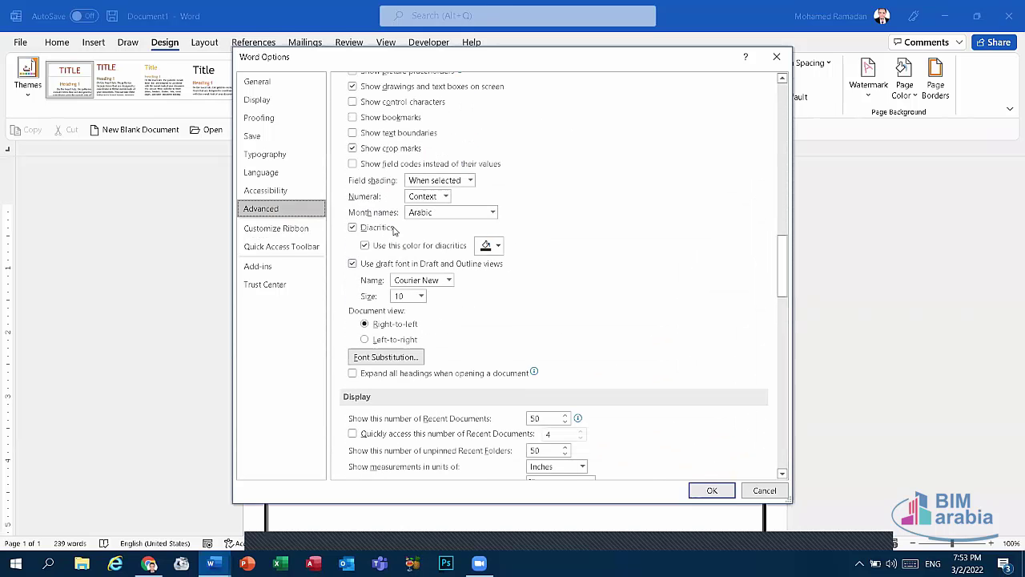
{"action": "left_click", "coordinate": [433, 199]}
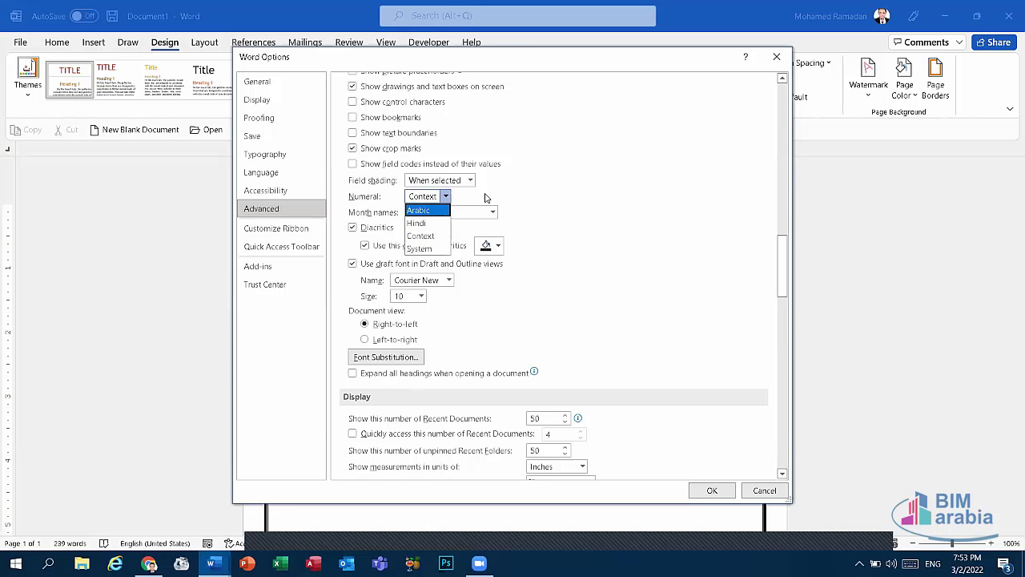
{"action": "left_click", "coordinate": [485, 197]}
{"action": "scroll", "coordinate": [485, 241], "scroll_direction": "down", "scroll_amount": 3}
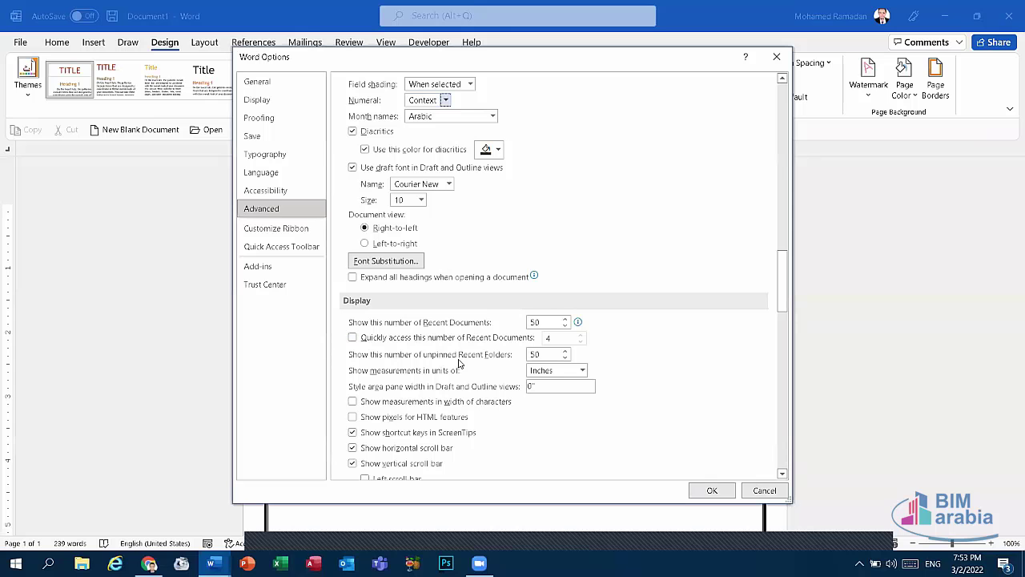
{"action": "left_click", "coordinate": [582, 370]}
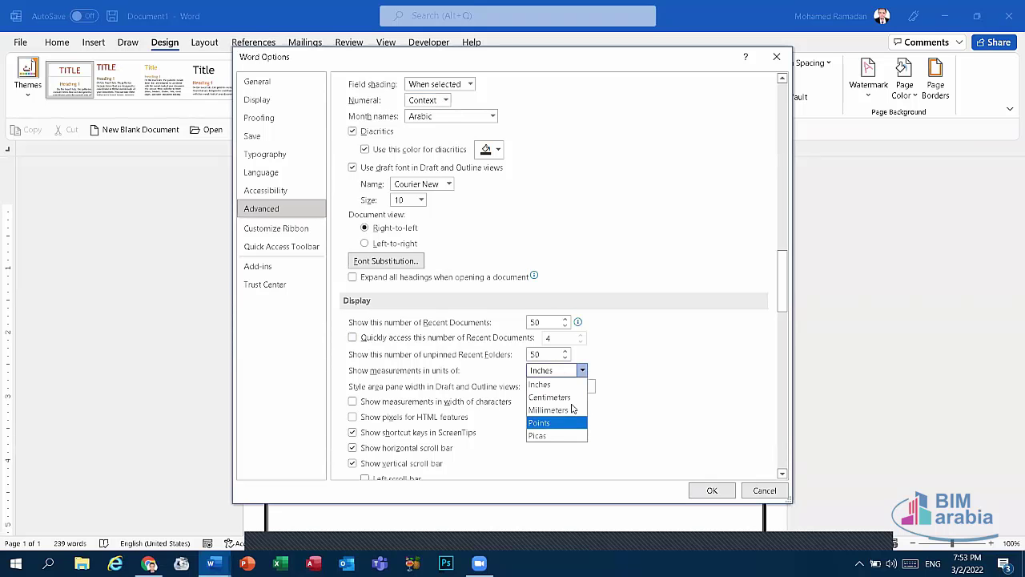
{"action": "left_click", "coordinate": [620, 380]}
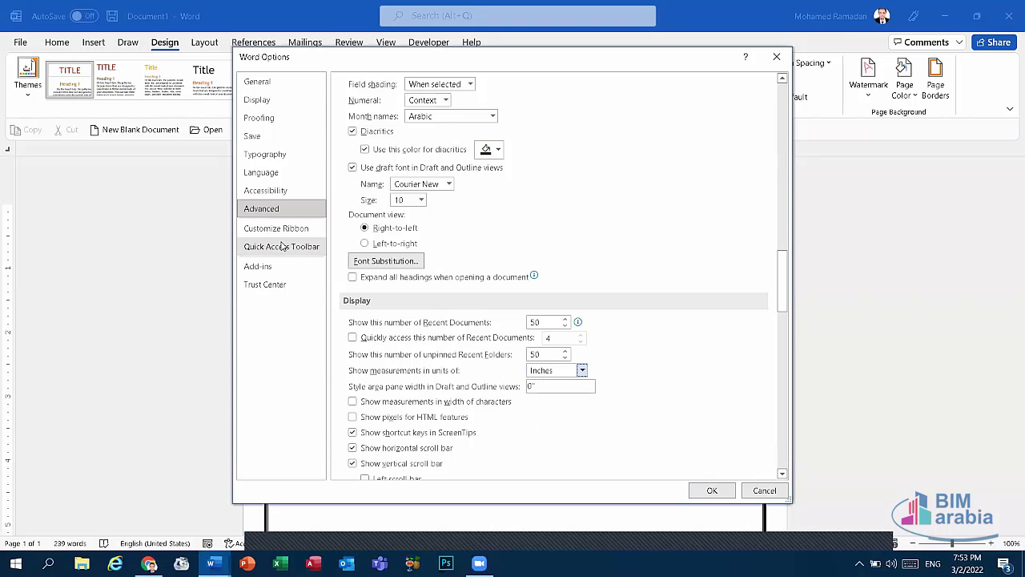
{"action": "left_click", "coordinate": [776, 57]}
Step: Keep the Colorful Office theme under File > Account and go back to the document
{"action": "left_click", "coordinate": [20, 42]}
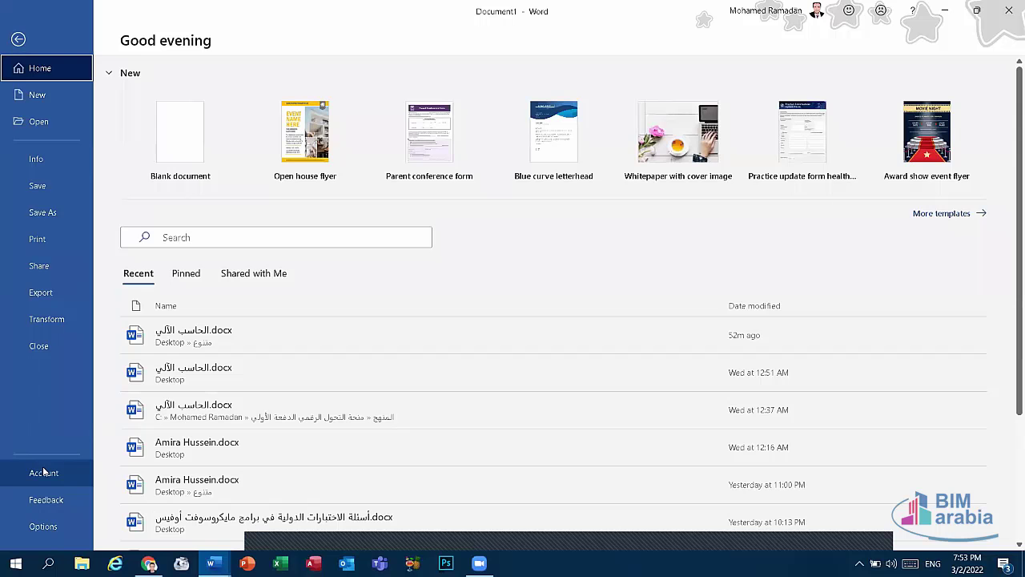
{"action": "left_click", "coordinate": [44, 472]}
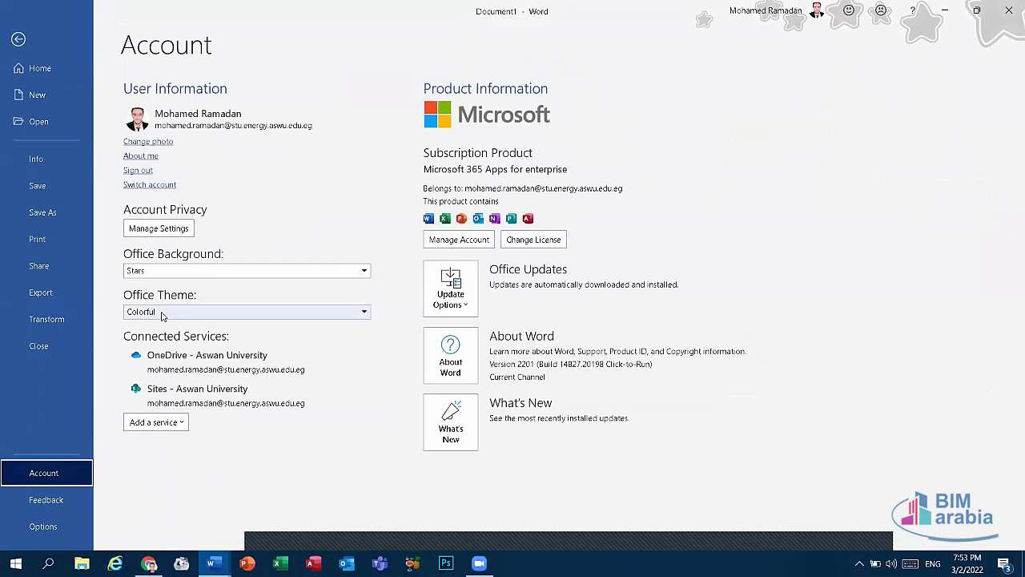
{"action": "left_click", "coordinate": [167, 314]}
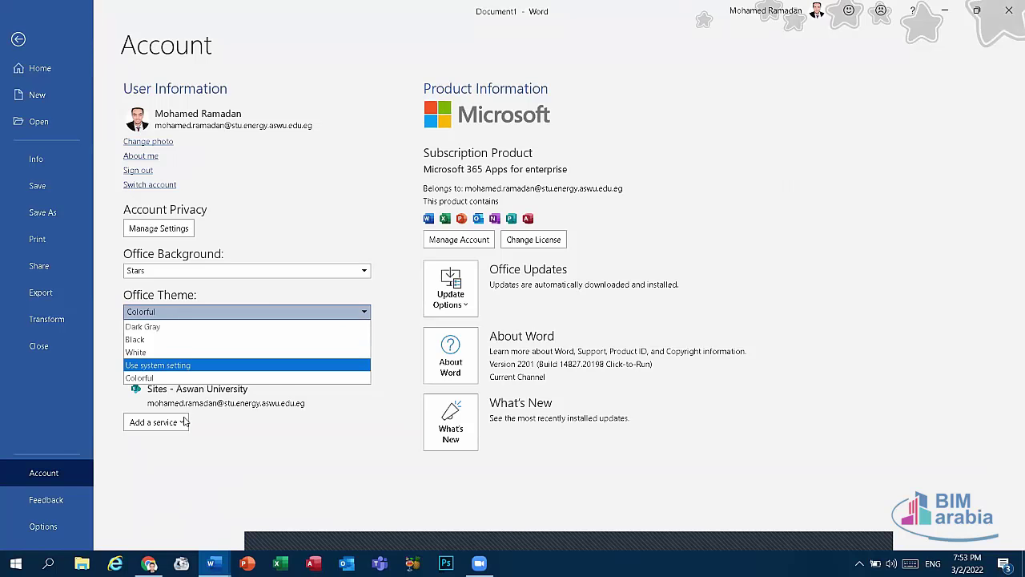
{"action": "left_click", "coordinate": [231, 471]}
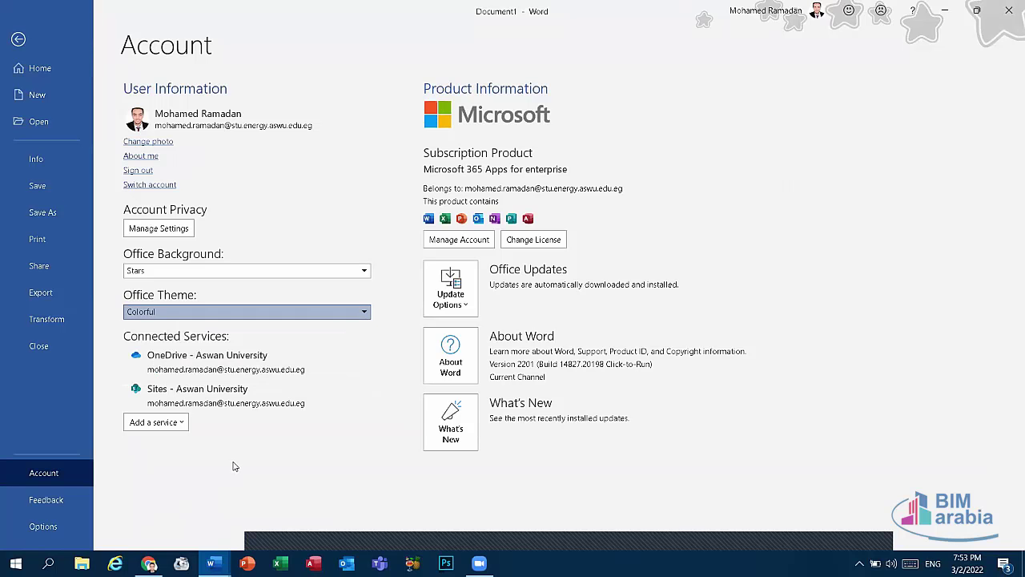
{"action": "left_click", "coordinate": [19, 40]}
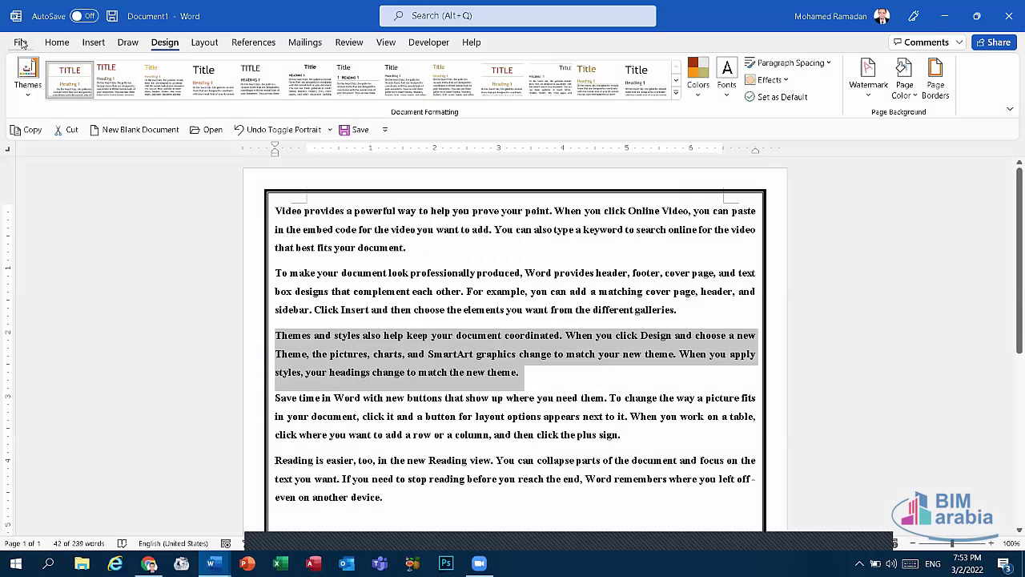
{"action": "double_click", "coordinate": [400, 507]}
{"action": "left_click", "coordinate": [384, 507]}
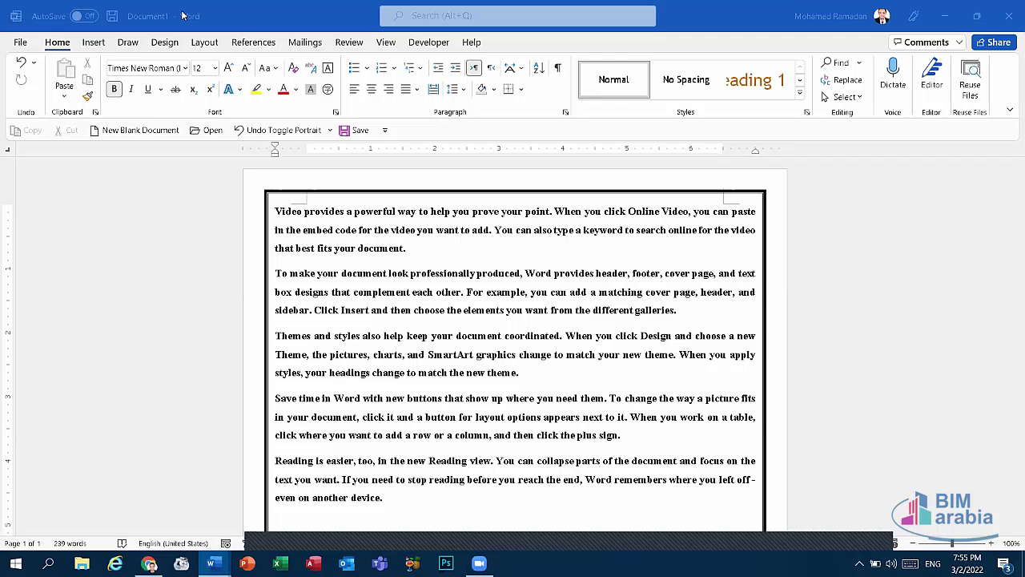
Step: Bring the Word window back into focus
{"action": "left_click", "coordinate": [209, 16]}
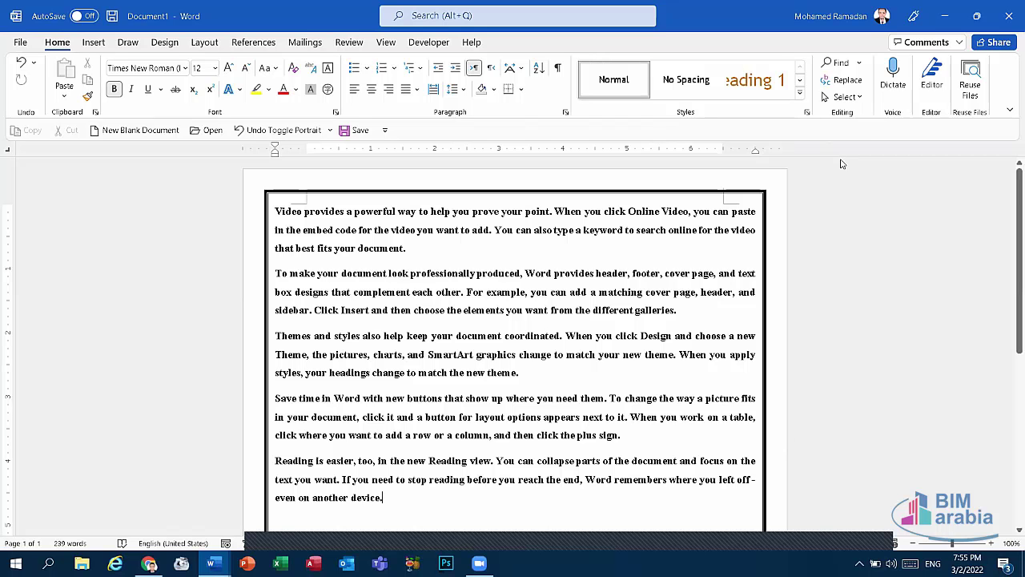
Step: Switch from the Insert ribbon to the Home ribbon's font and paragraph commands
{"action": "left_click", "coordinate": [94, 44]}
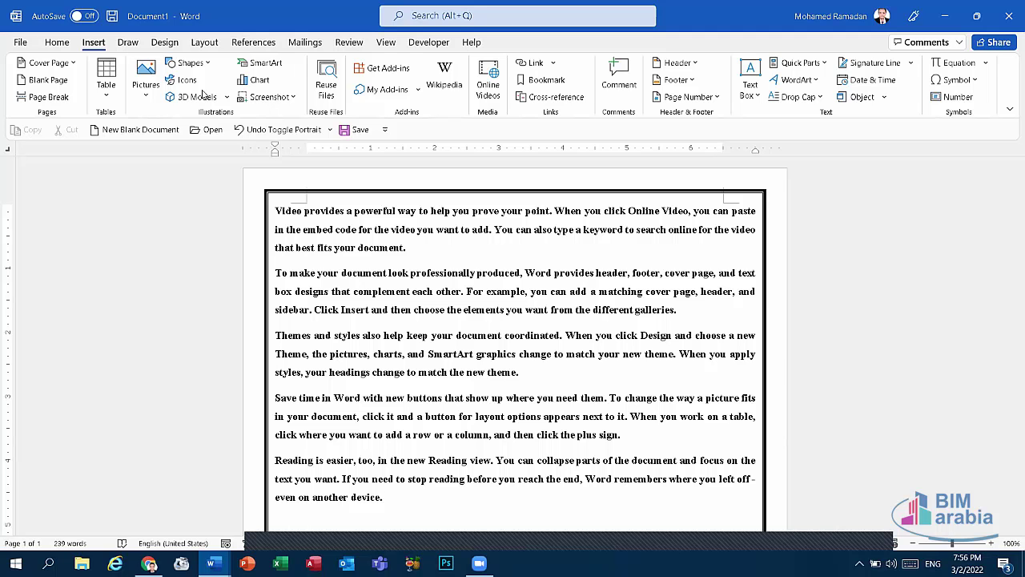
{"action": "left_click", "coordinate": [56, 43]}
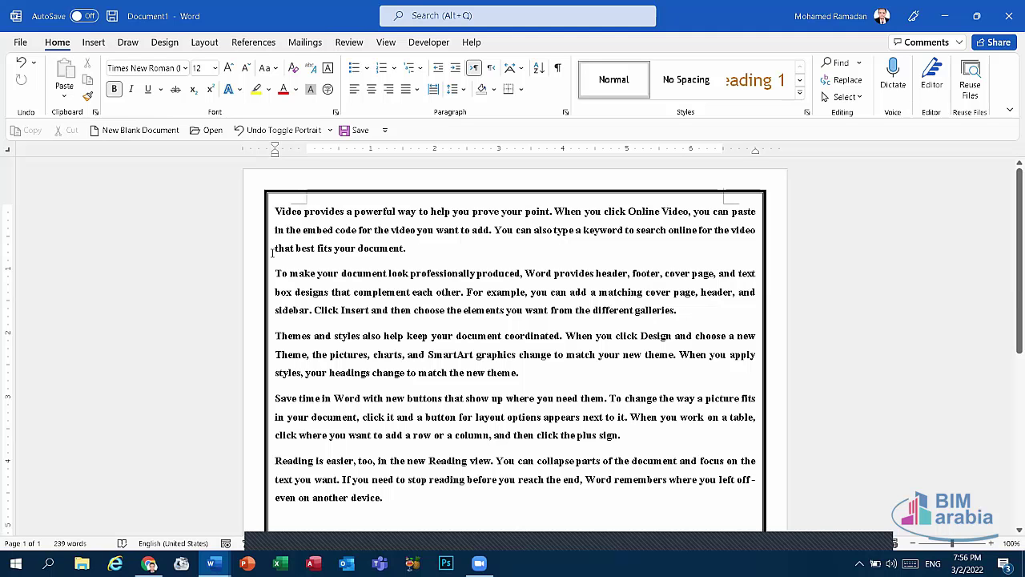
Step: Select the first two paragraphs and look through the Font name list without changing it
{"action": "left_click_drag", "start_coordinate": [272, 253], "coordinate": [272, 312]}
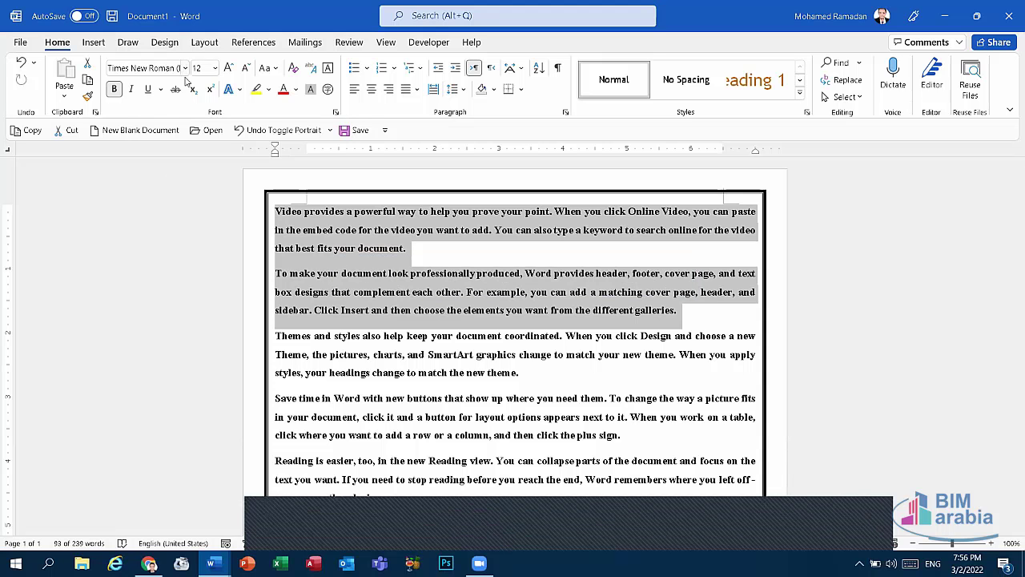
{"action": "left_click", "coordinate": [185, 69]}
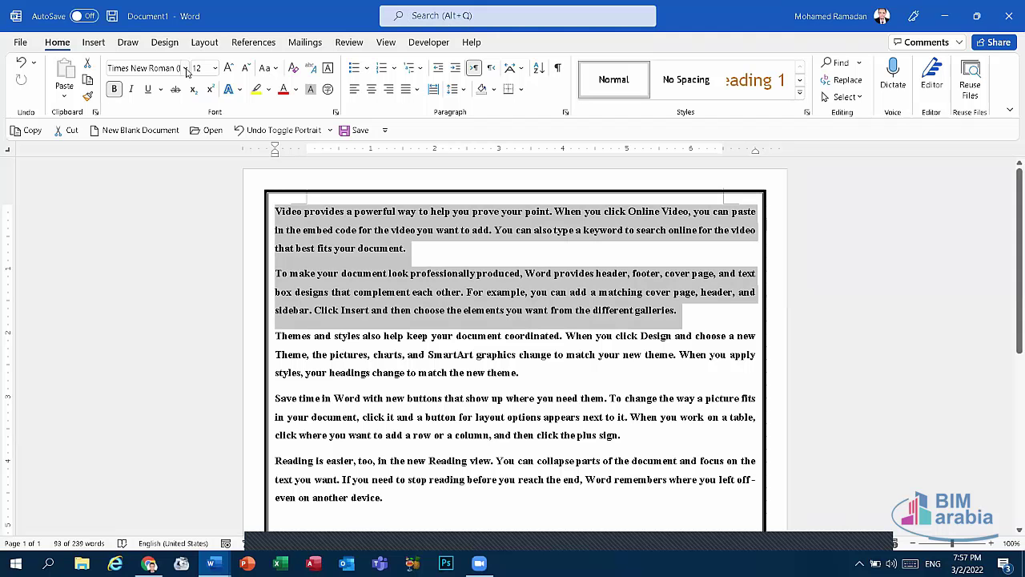
{"action": "left_click", "coordinate": [185, 68]}
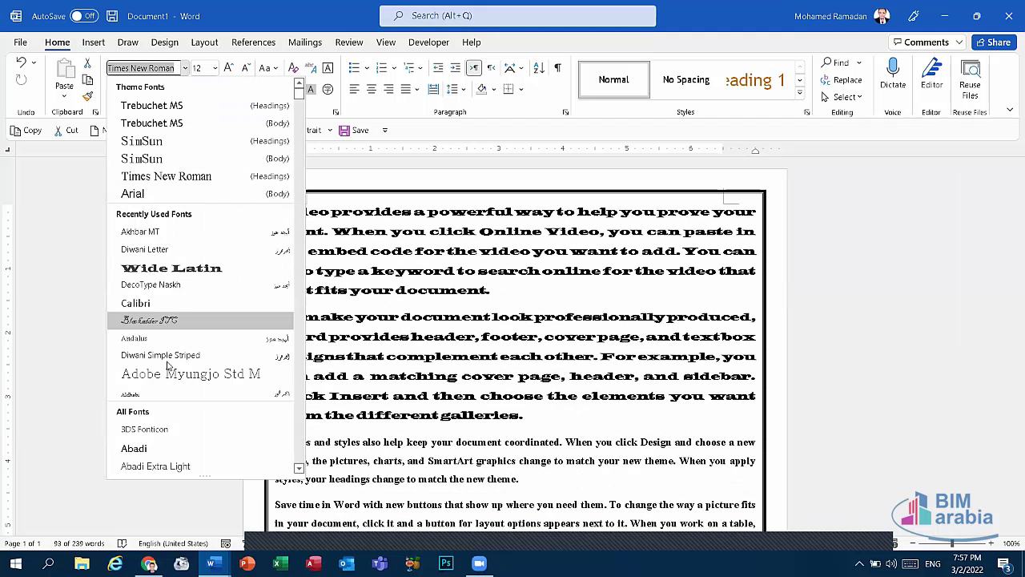
{"action": "scroll", "coordinate": [158, 230], "scroll_direction": "down", "scroll_amount": 4}
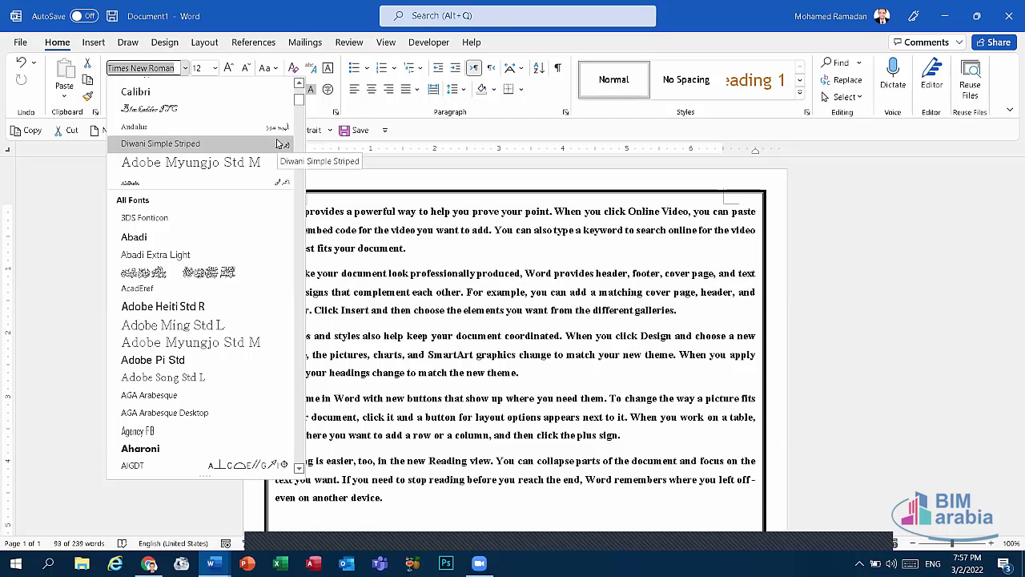
{"action": "scroll", "coordinate": [267, 254], "scroll_direction": "down", "scroll_amount": 5}
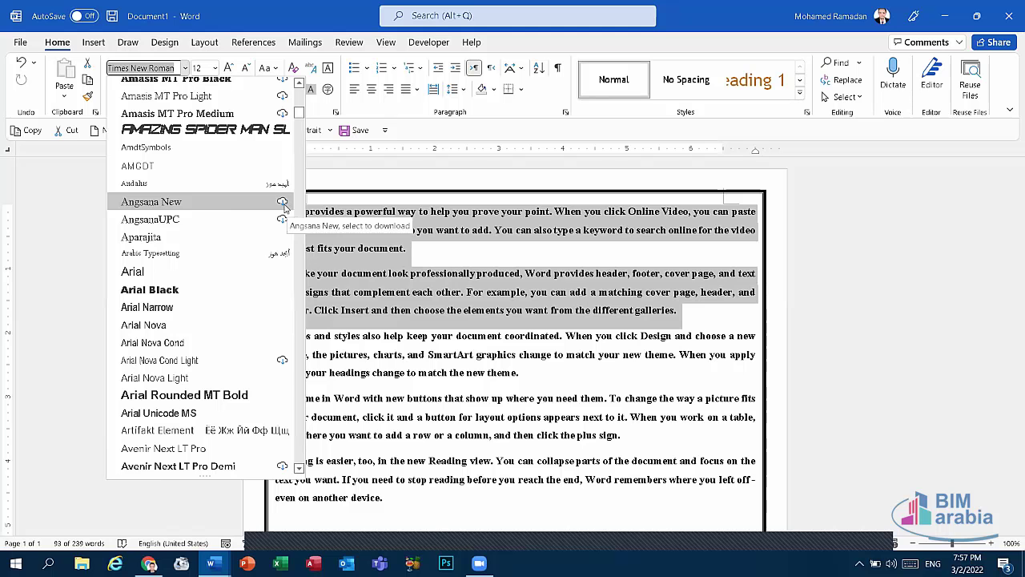
{"action": "key", "text": "Up"}
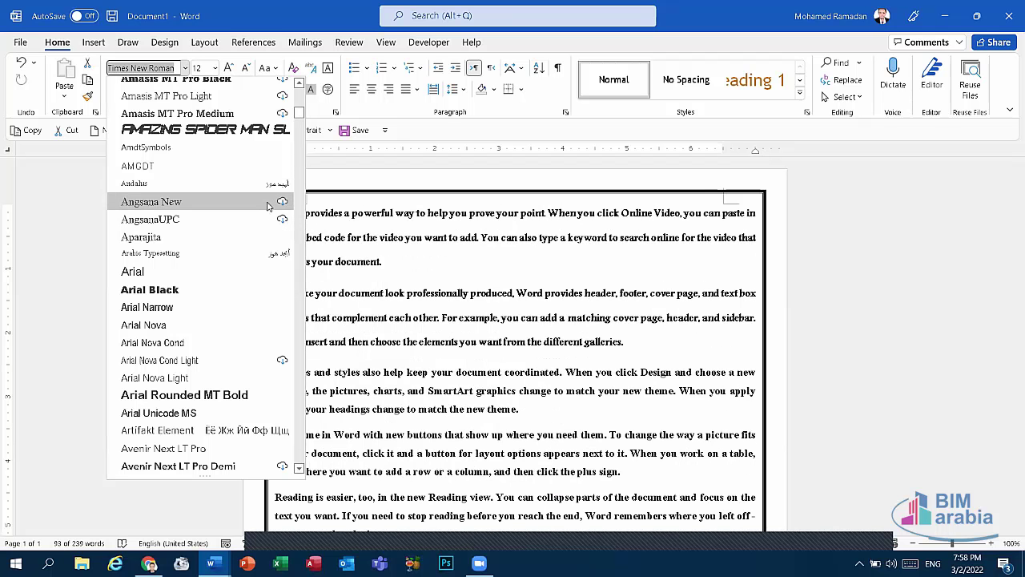
{"action": "left_click", "coordinate": [380, 269]}
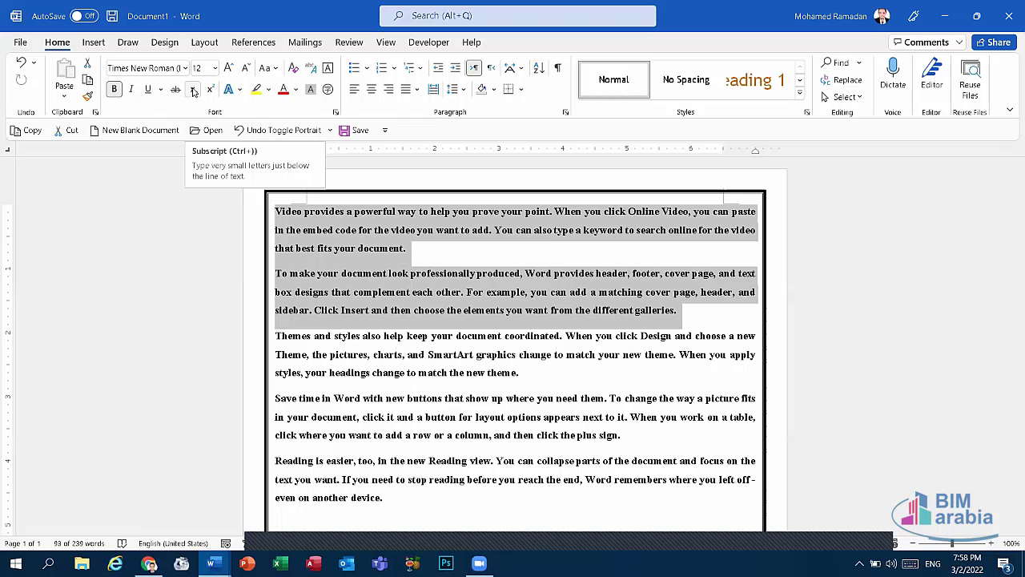
{"action": "left_click", "coordinate": [215, 68]}
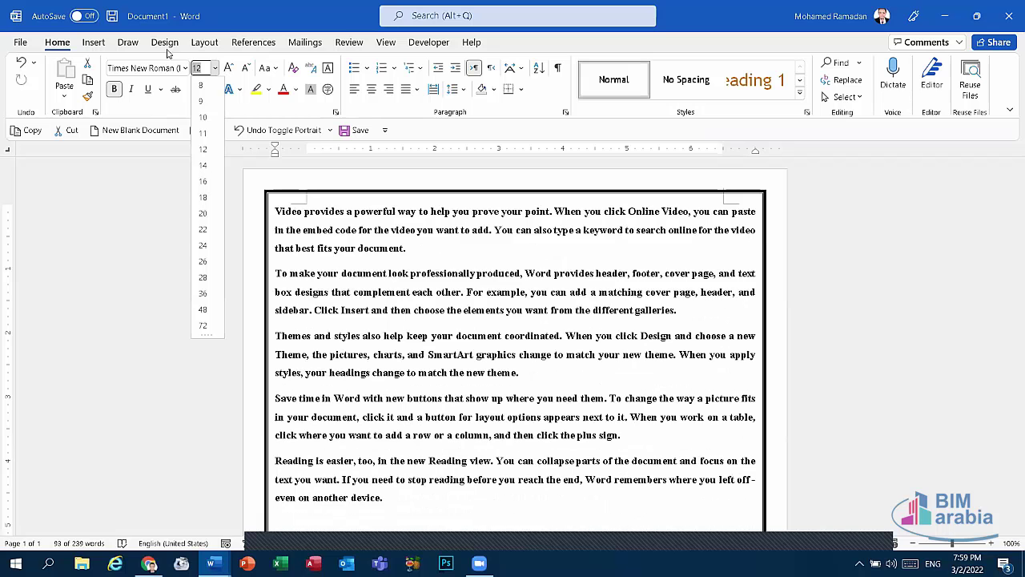
{"action": "left_click", "coordinate": [185, 70]}
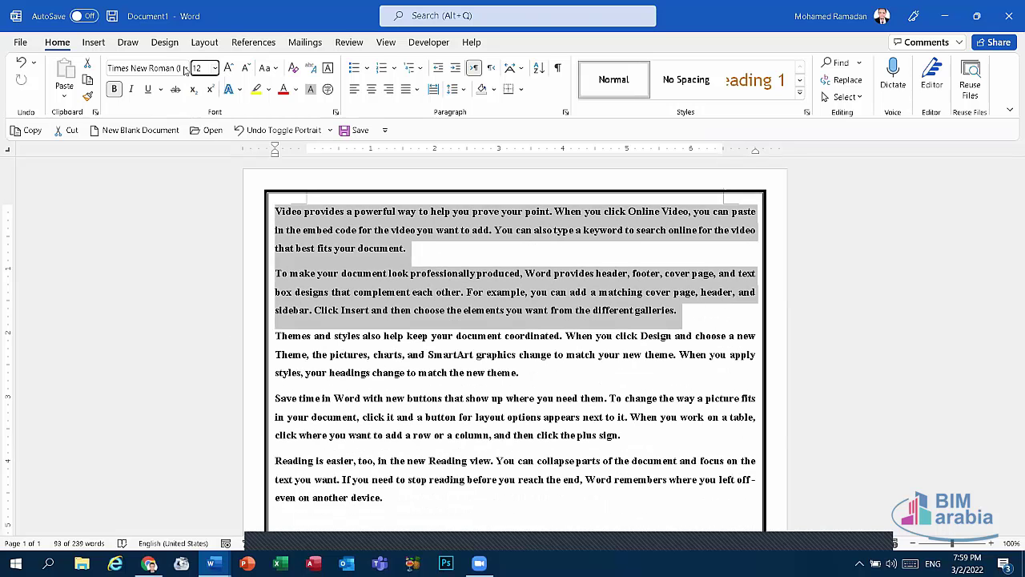
{"action": "left_click", "coordinate": [184, 69]}
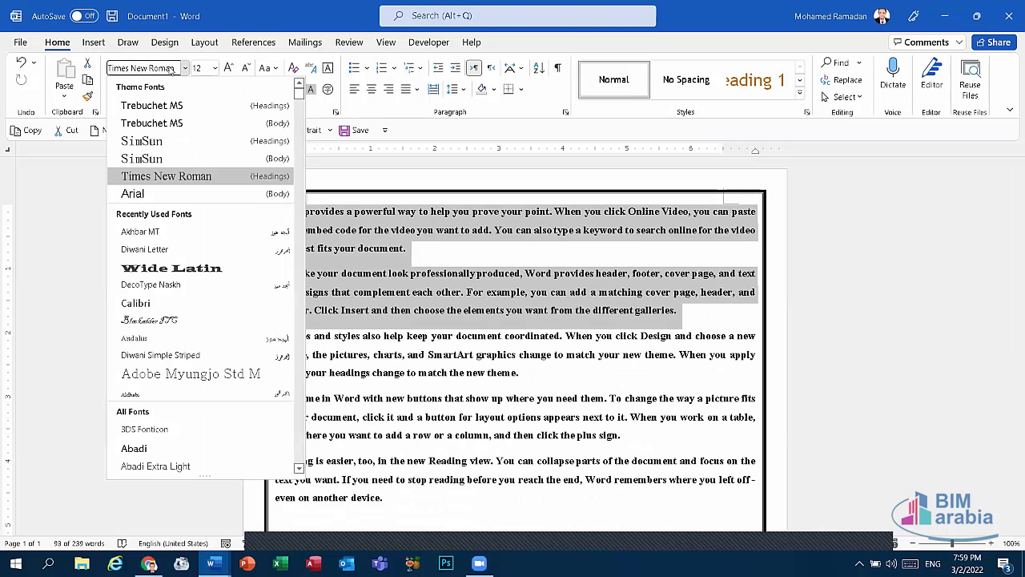
{"action": "key", "text": "Escape"}
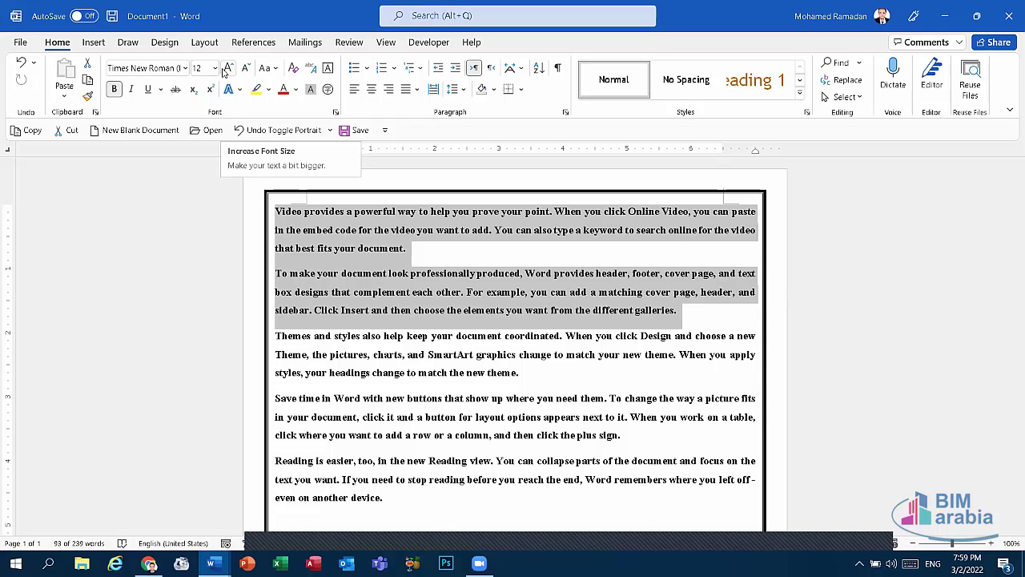
{"action": "left_click", "coordinate": [228, 71]}
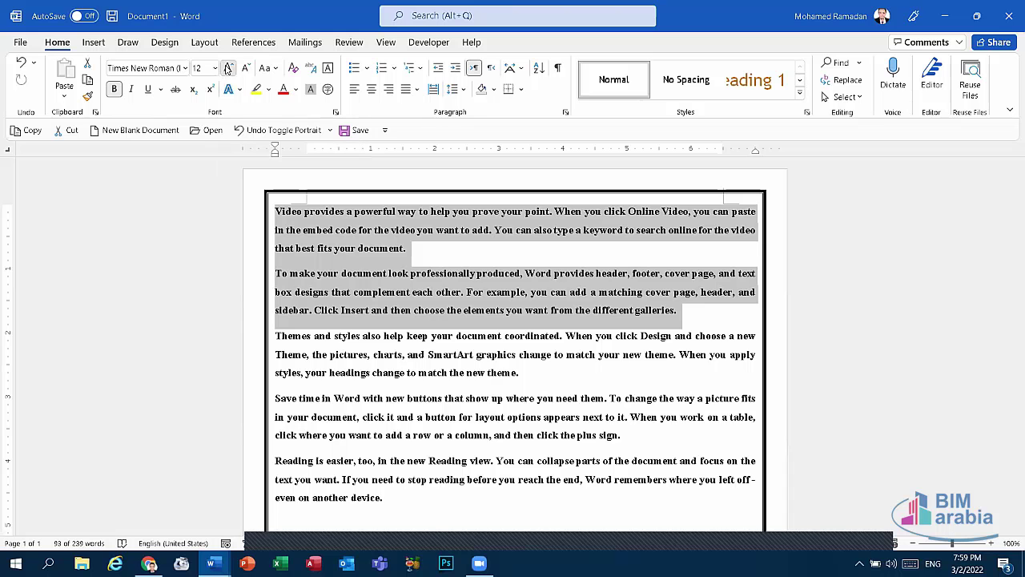
{"action": "left_click", "coordinate": [229, 71]}
{"action": "left_click", "coordinate": [228, 71]}
{"action": "left_click", "coordinate": [228, 71]}
{"action": "left_click", "coordinate": [229, 71]}
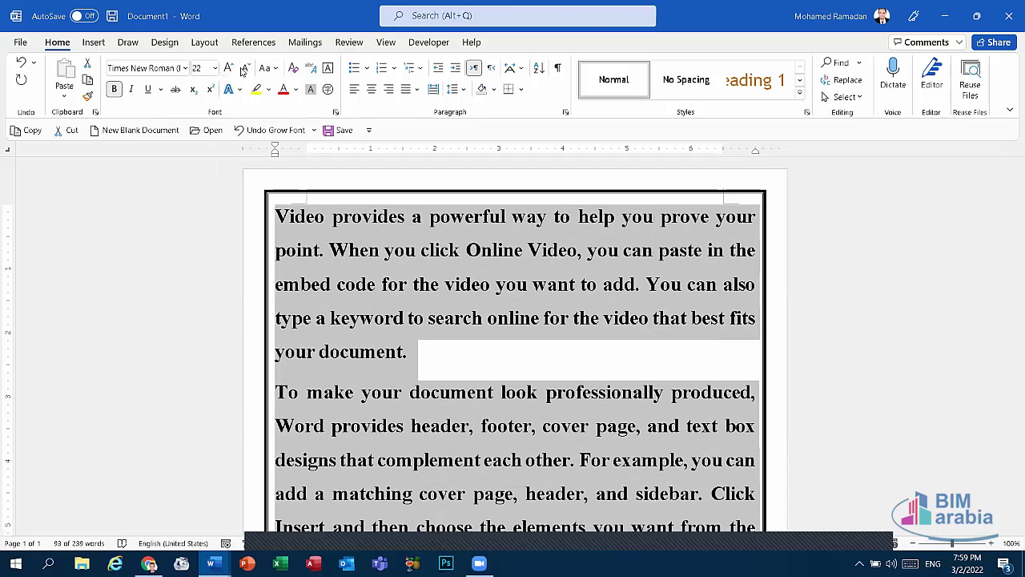
{"action": "left_click", "coordinate": [245, 69]}
{"action": "left_click", "coordinate": [245, 69]}
{"action": "left_click", "coordinate": [245, 69]}
{"action": "left_click", "coordinate": [245, 69]}
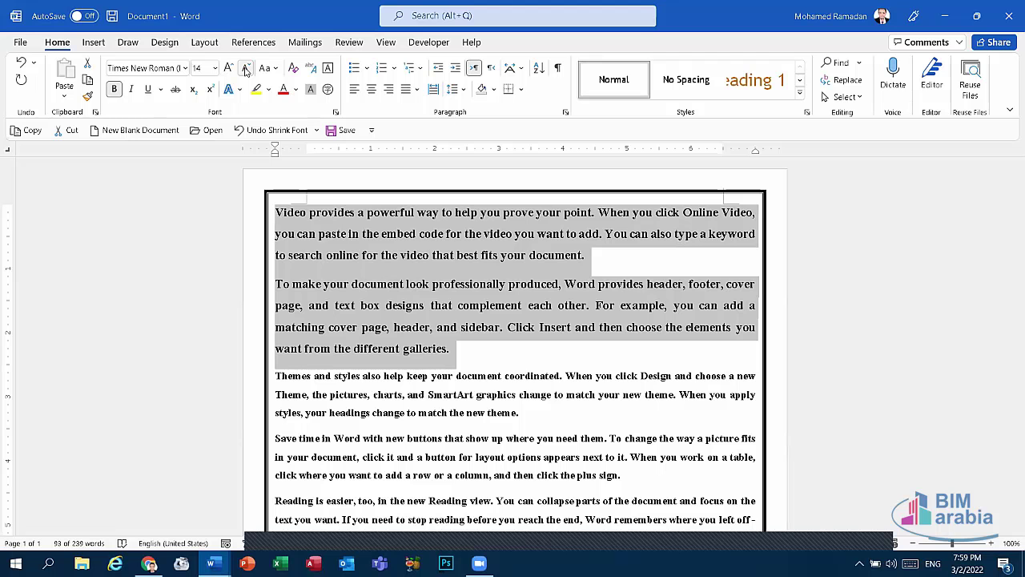
{"action": "left_click", "coordinate": [245, 71]}
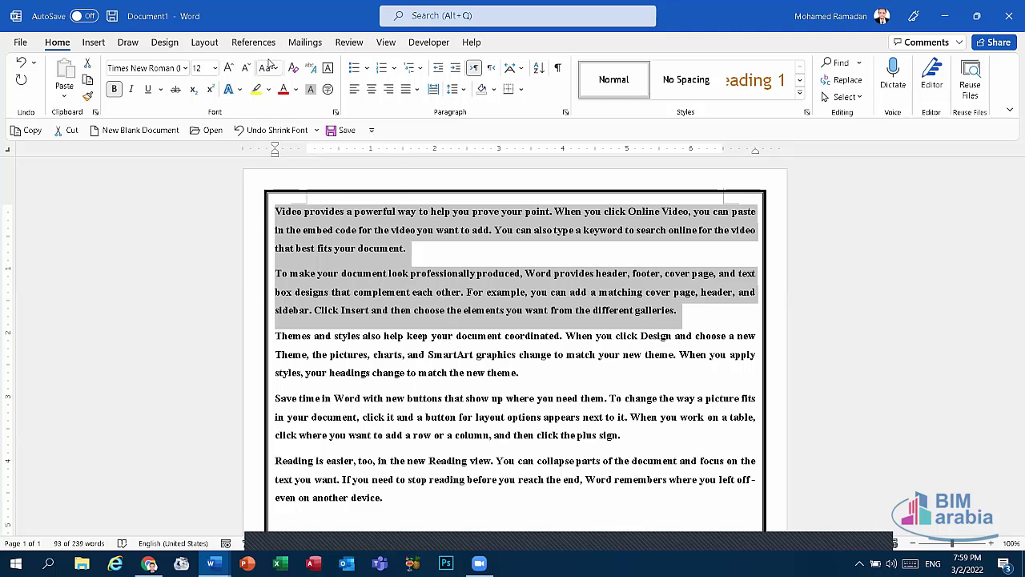
{"action": "left_click", "coordinate": [397, 274]}
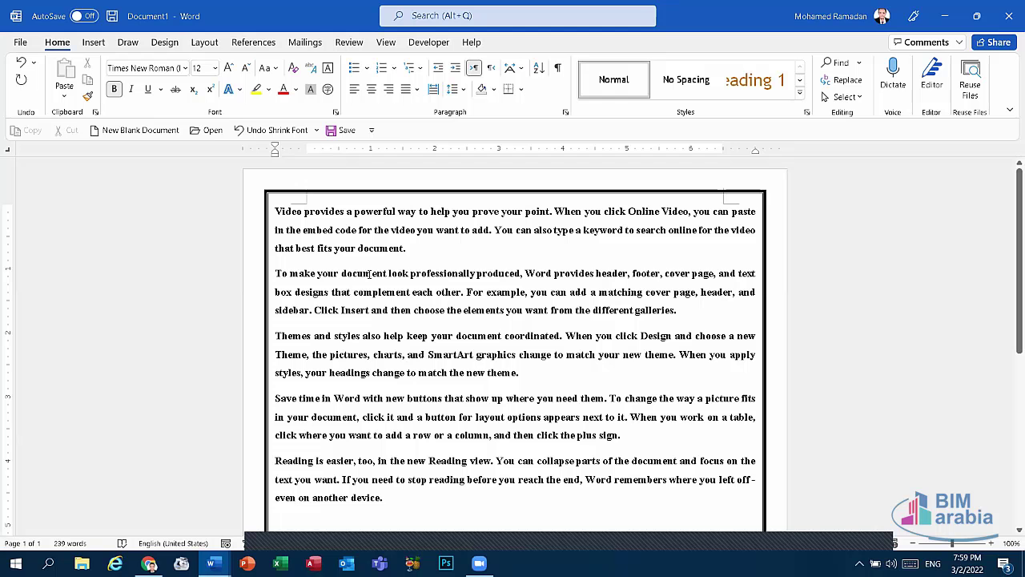
Step: Select 'document' in the second paragraph and grow it four steps to 48 pt
{"action": "left_click_drag", "start_coordinate": [389, 273], "coordinate": [341, 273]}
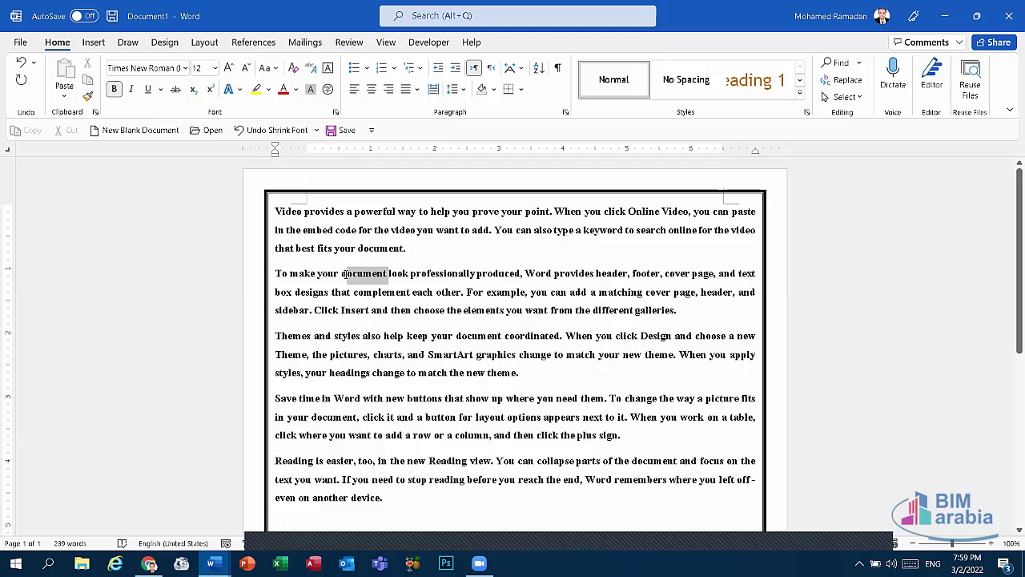
{"action": "left_click", "coordinate": [229, 68]}
{"action": "left_click", "coordinate": [229, 68]}
{"action": "left_click", "coordinate": [229, 69]}
{"action": "left_click", "coordinate": [229, 68]}
{"action": "left_click", "coordinate": [229, 68]}
{"action": "left_click", "coordinate": [229, 69]}
{"action": "left_click", "coordinate": [229, 68]}
{"action": "left_click", "coordinate": [229, 68]}
{"action": "left_click", "coordinate": [229, 68]}
{"action": "left_click", "coordinate": [229, 68]}
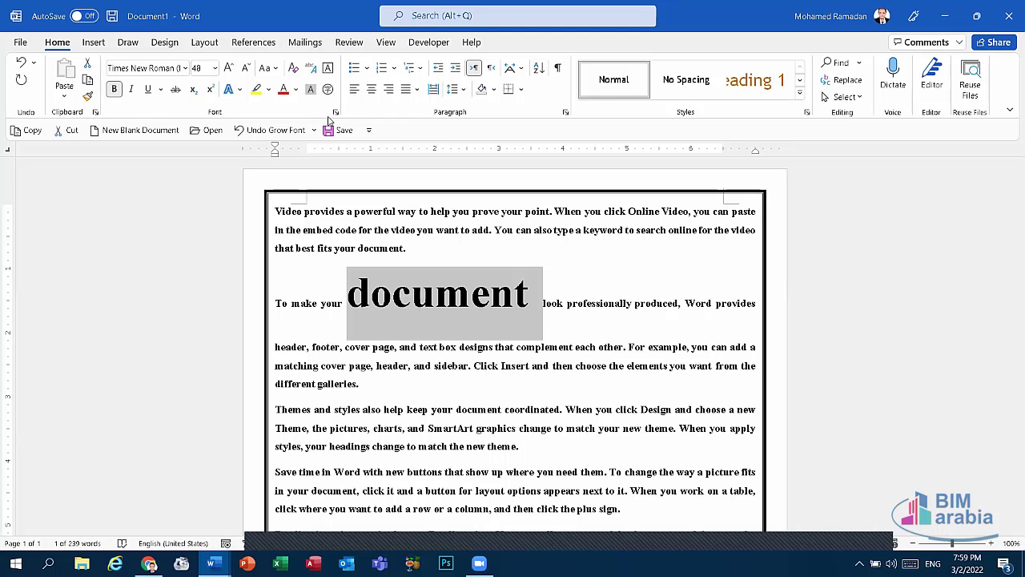
{"action": "left_click", "coordinate": [273, 71]}
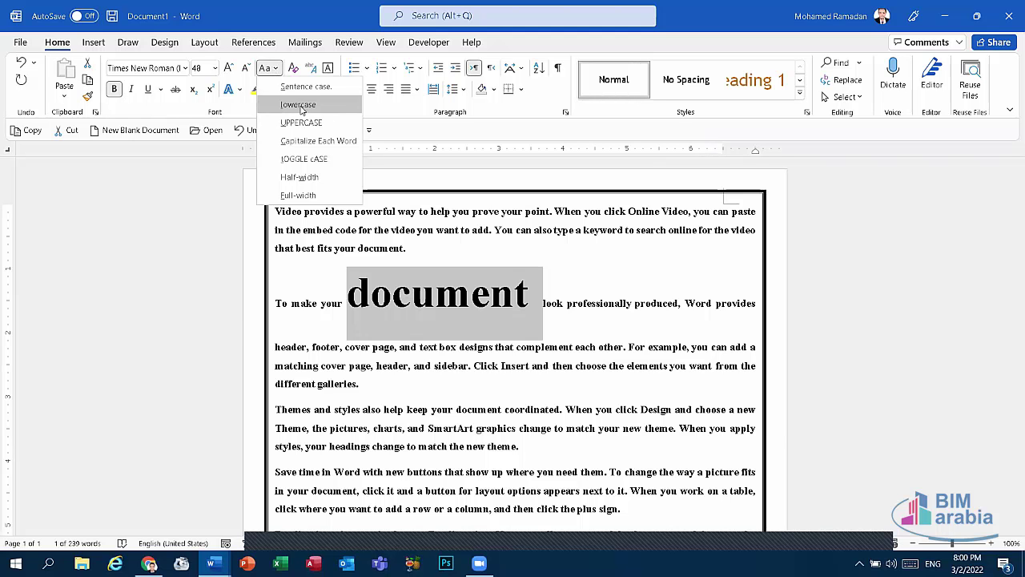
Step: Apply lowercase, UPPERCASE, Capitalize Each Word and tOGGLE cASE to 'document' in turn
{"action": "left_click", "coordinate": [301, 106]}
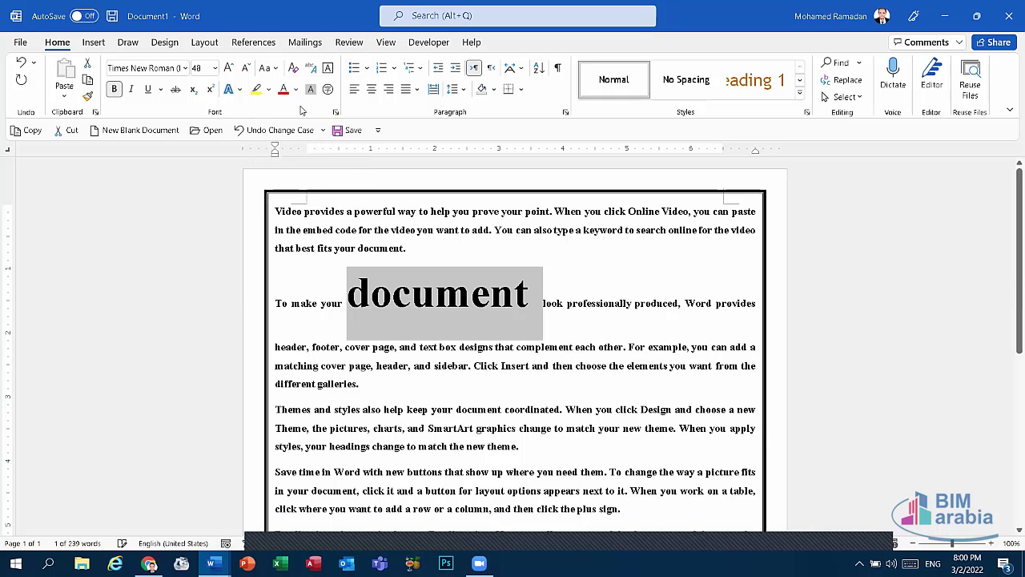
{"action": "left_click", "coordinate": [277, 71]}
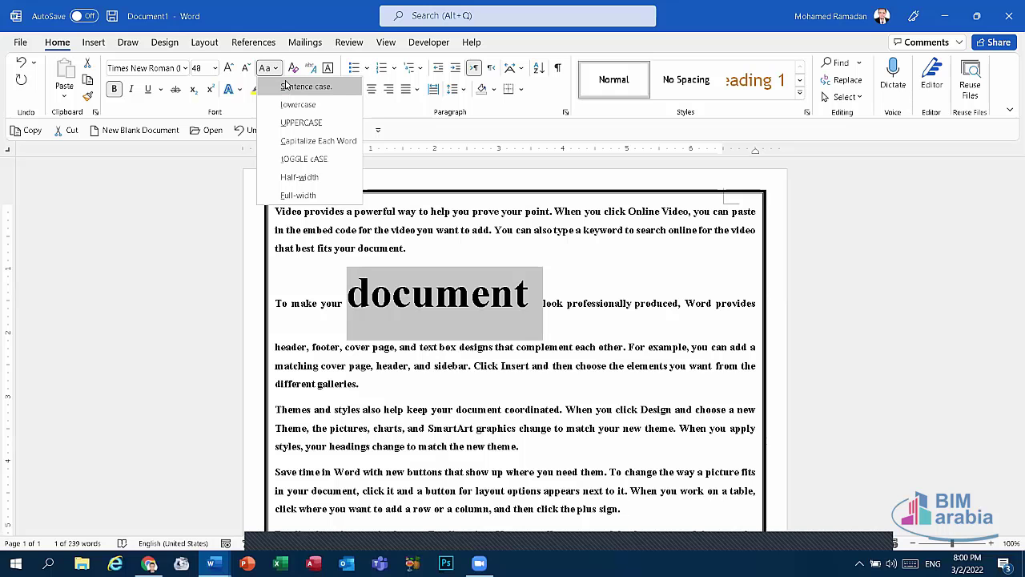
{"action": "left_click", "coordinate": [301, 122]}
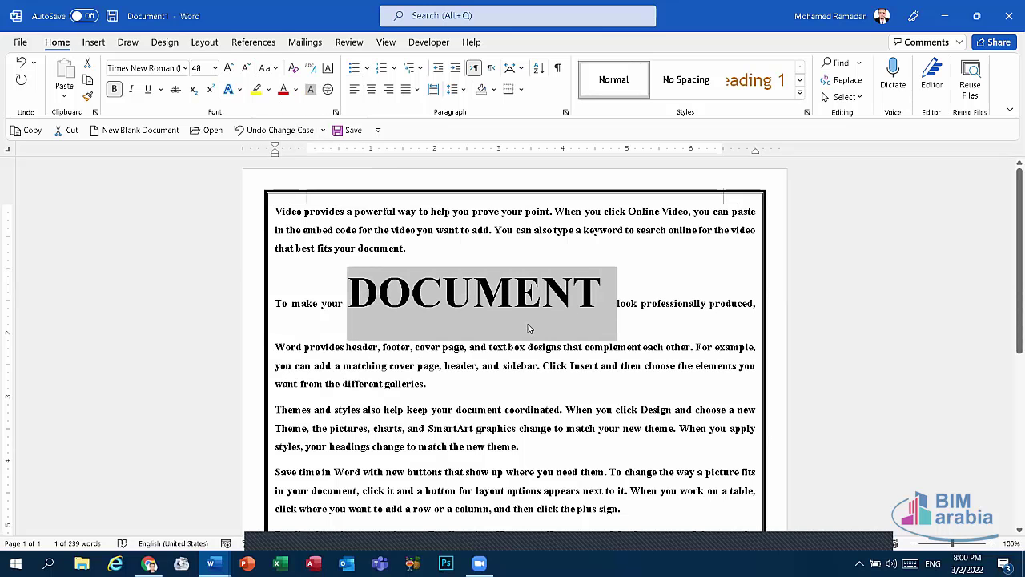
{"action": "left_click", "coordinate": [265, 69]}
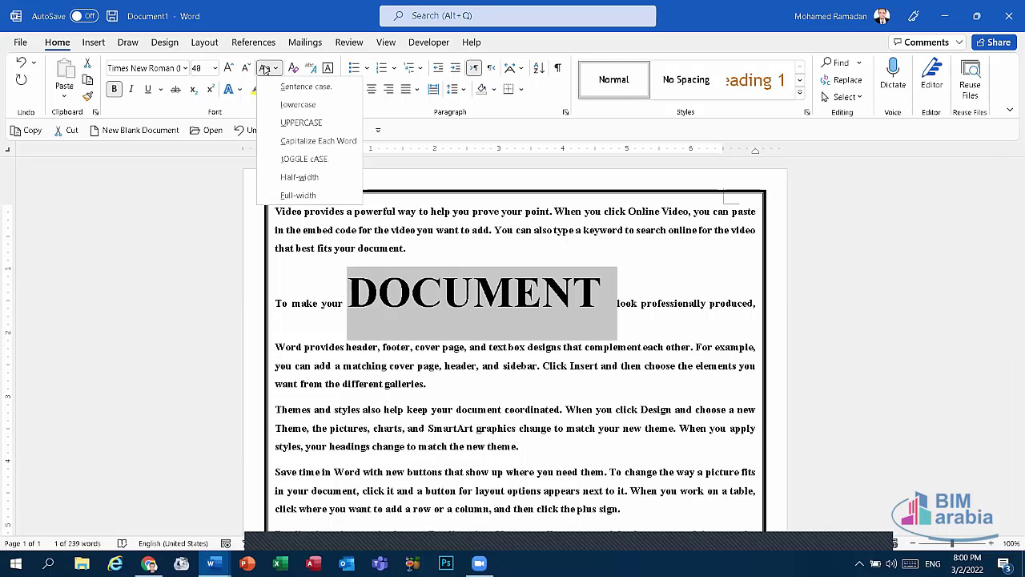
{"action": "left_click", "coordinate": [319, 142]}
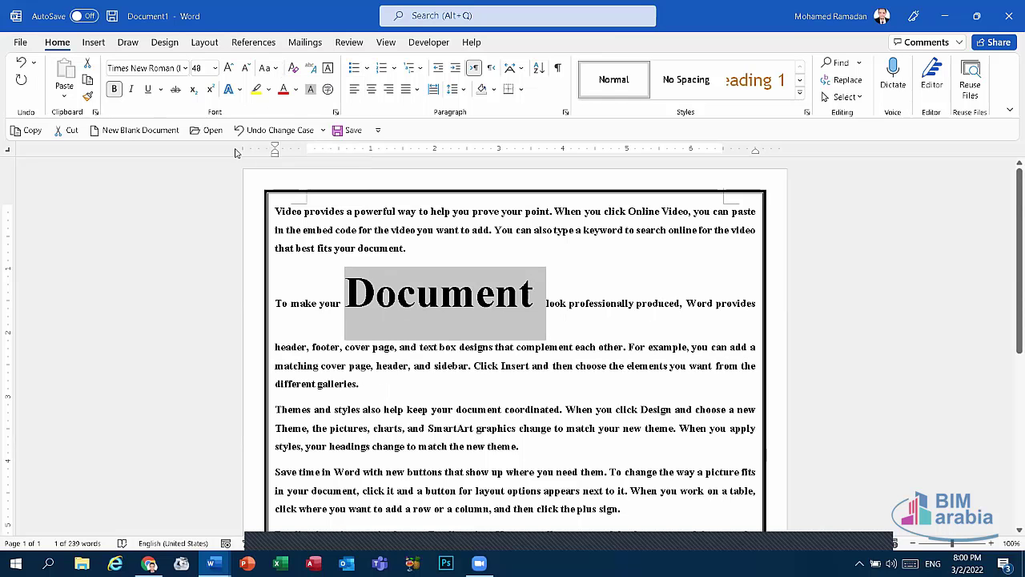
{"action": "left_click", "coordinate": [265, 70]}
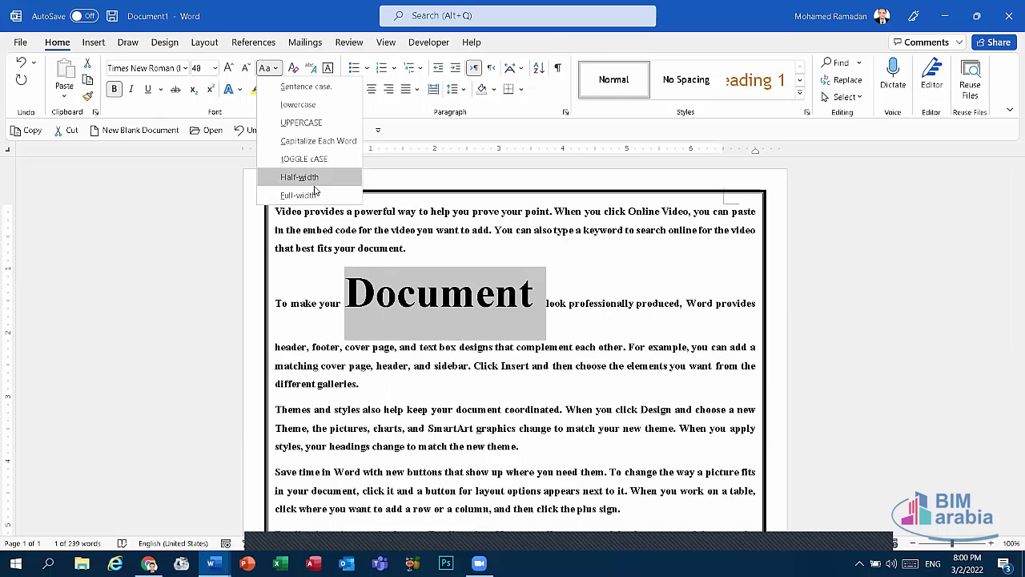
{"action": "left_click", "coordinate": [303, 160]}
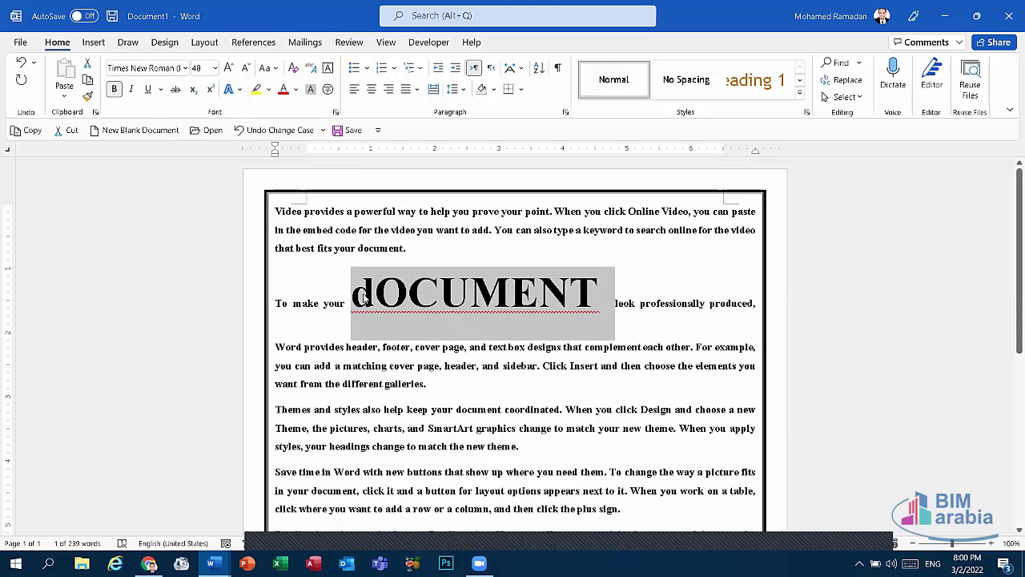
{"action": "left_click", "coordinate": [267, 69]}
{"action": "left_click", "coordinate": [311, 177]}
Step: Try full-width and half-width on 'document', then switch it through lowercase, uppercase and lowercase
{"action": "left_click", "coordinate": [267, 69]}
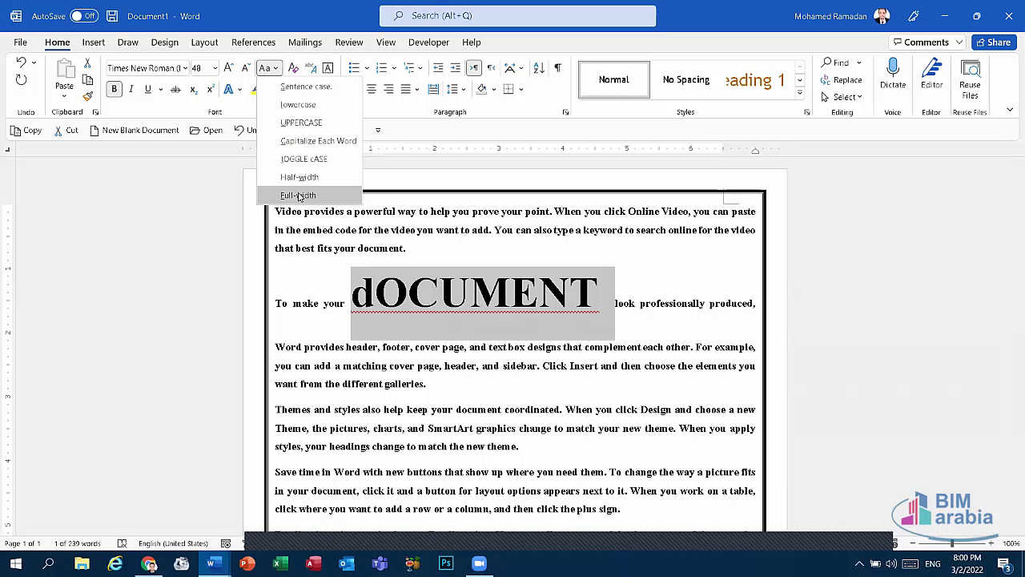
{"action": "left_click", "coordinate": [299, 195]}
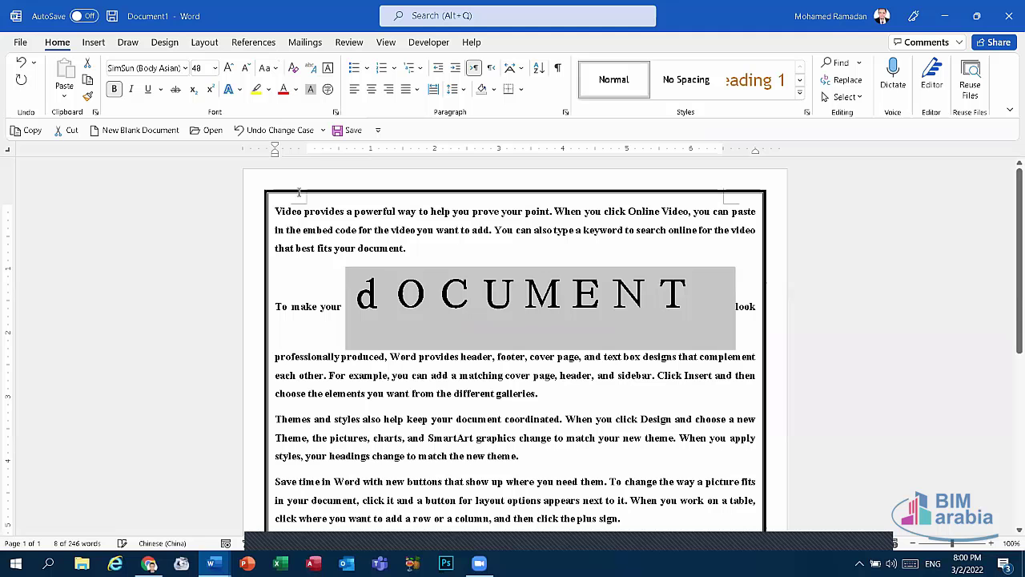
{"action": "left_click", "coordinate": [270, 67]}
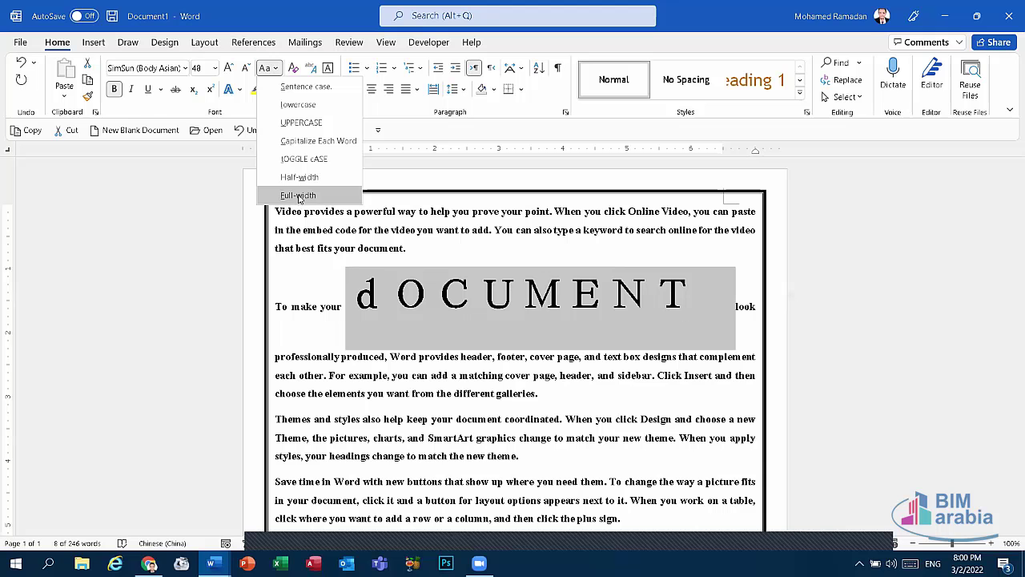
{"action": "left_click", "coordinate": [300, 177]}
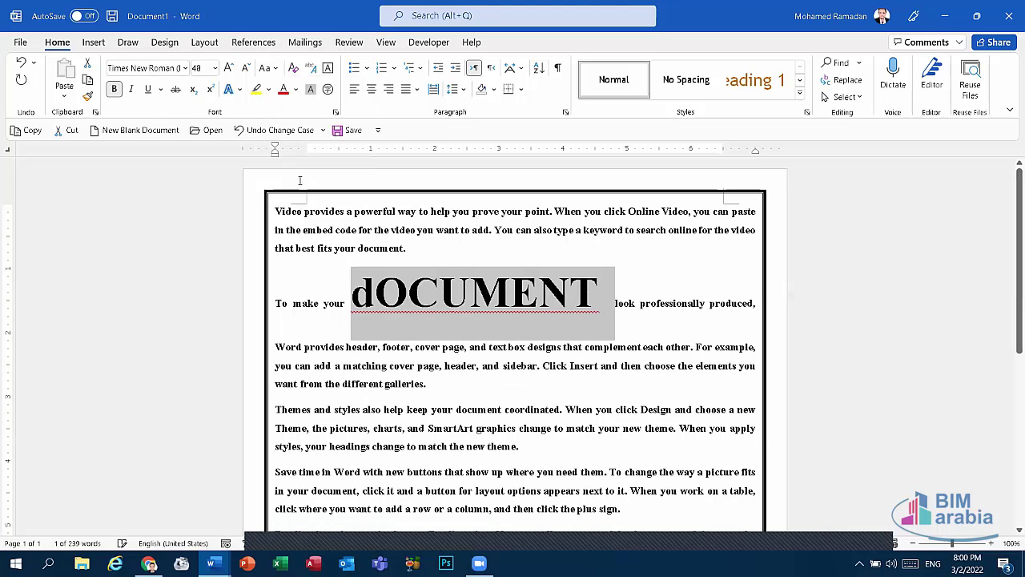
{"action": "left_click", "coordinate": [270, 67]}
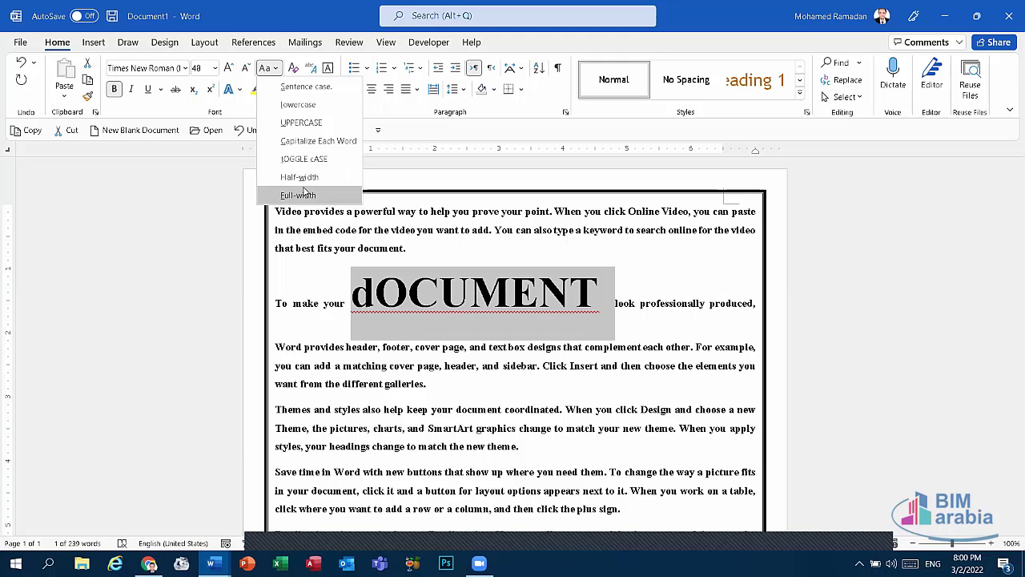
{"action": "left_click", "coordinate": [309, 94]}
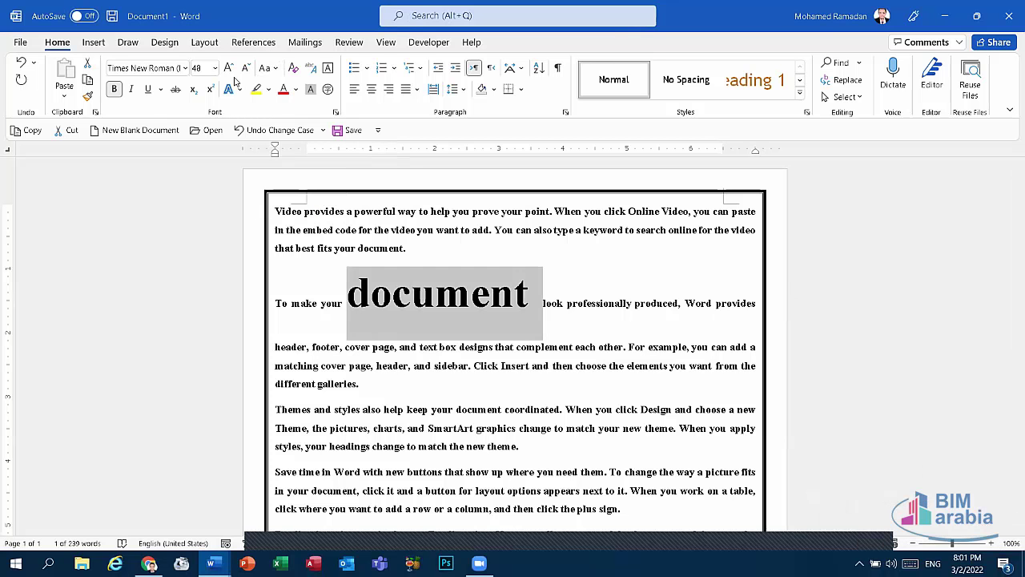
{"action": "left_click", "coordinate": [269, 70]}
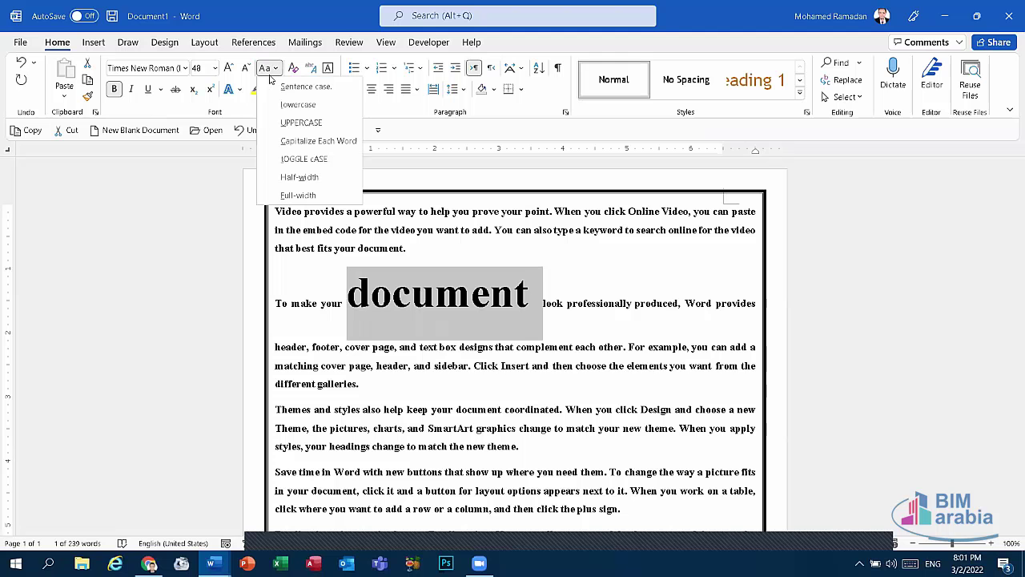
{"action": "left_click", "coordinate": [301, 123]}
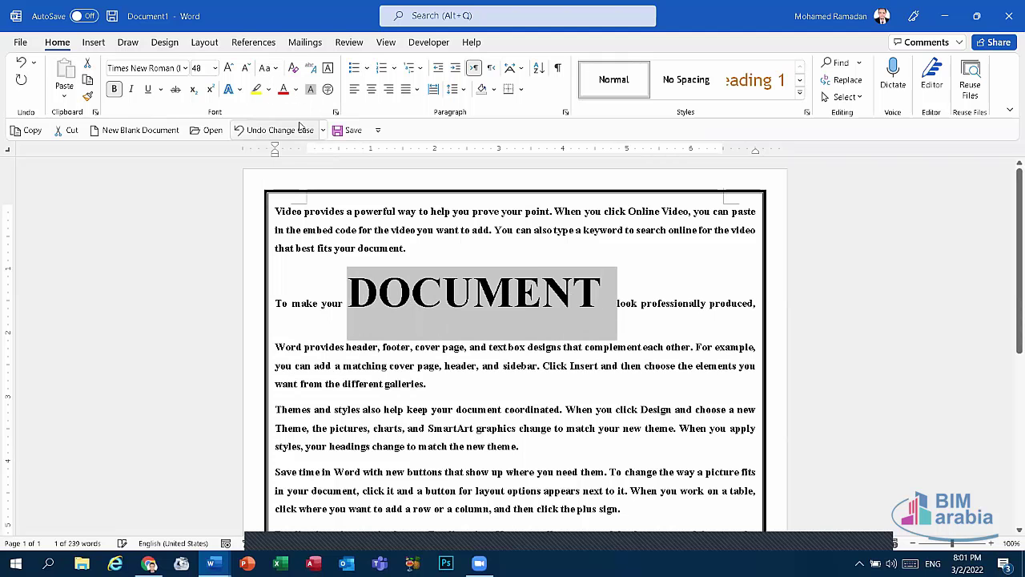
{"action": "left_click", "coordinate": [270, 72]}
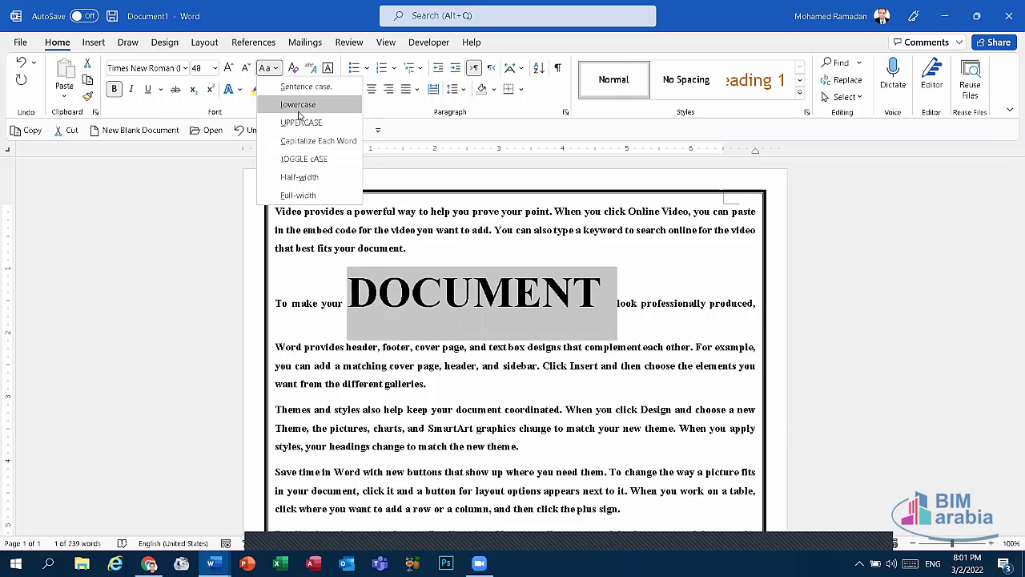
{"action": "left_click", "coordinate": [298, 105]}
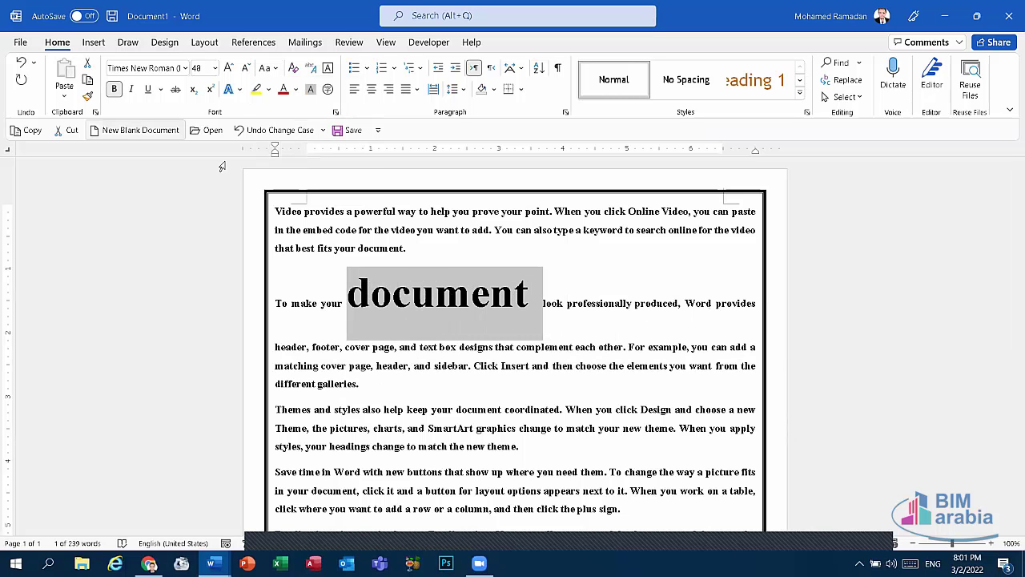
Step: Undo the recent case changes and start reverting the word's enlargement
{"action": "left_click", "coordinate": [259, 132]}
{"action": "left_click", "coordinate": [258, 132]}
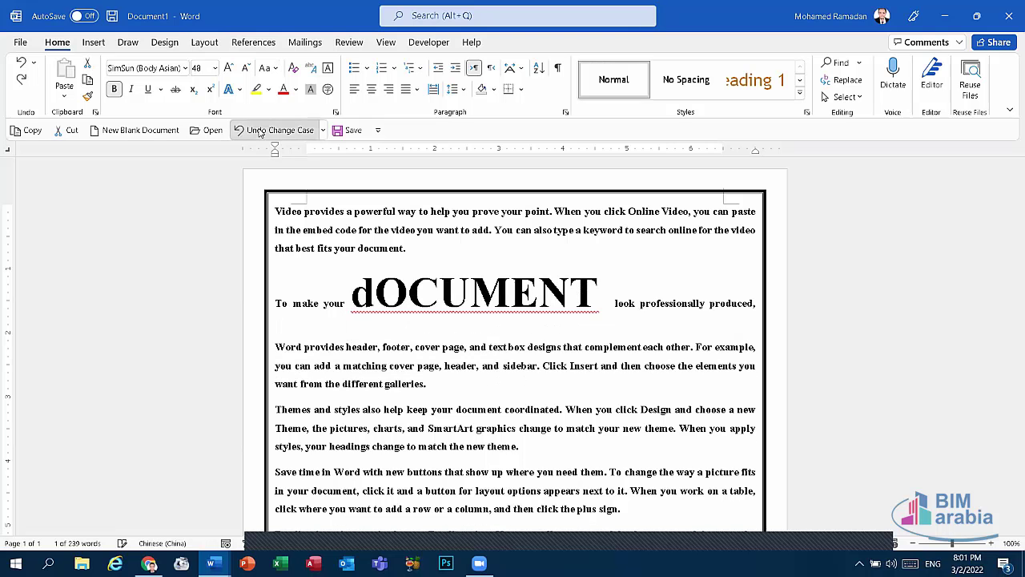
{"action": "left_click", "coordinate": [258, 131]}
{"action": "left_click", "coordinate": [258, 131]}
Step: Undo repeatedly to shrink 'document' back to normal size, reverting an accidental phrase move
{"action": "left_click", "coordinate": [259, 132]}
{"action": "left_click", "coordinate": [258, 131]}
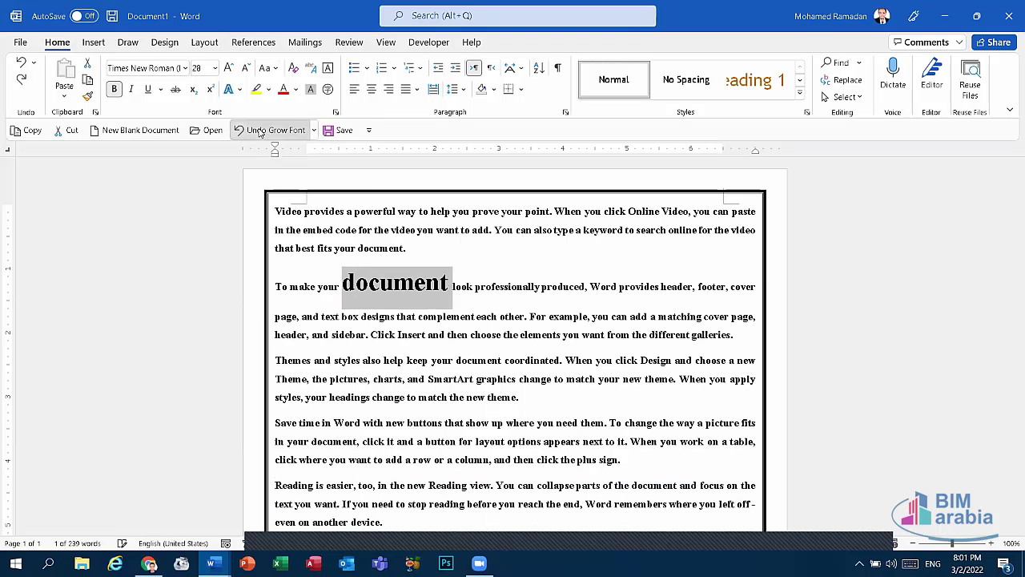
{"action": "left_click", "coordinate": [259, 131]}
{"action": "left_click", "coordinate": [259, 131]}
{"action": "left_click", "coordinate": [259, 131]}
{"action": "left_click", "coordinate": [259, 131]}
{"action": "left_click", "coordinate": [259, 131]}
{"action": "left_click", "coordinate": [259, 131]}
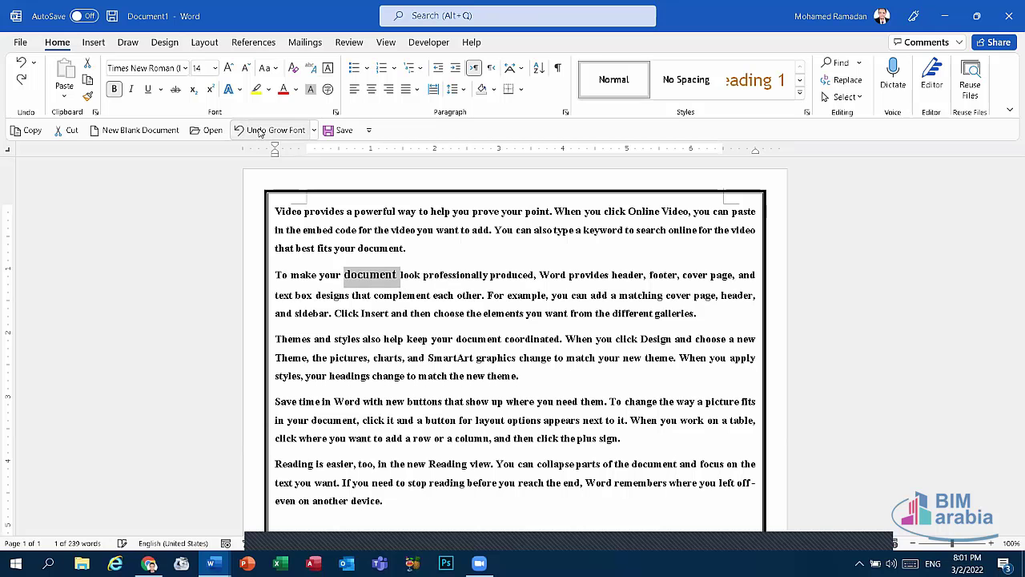
{"action": "left_click", "coordinate": [259, 132]}
{"action": "left_click", "coordinate": [259, 132]}
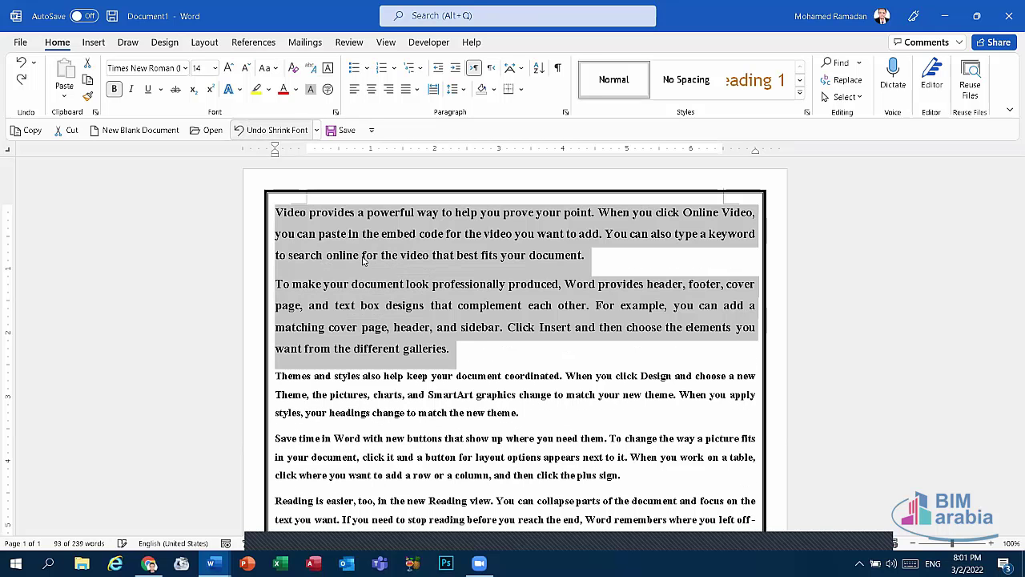
{"action": "left_click", "coordinate": [480, 353]}
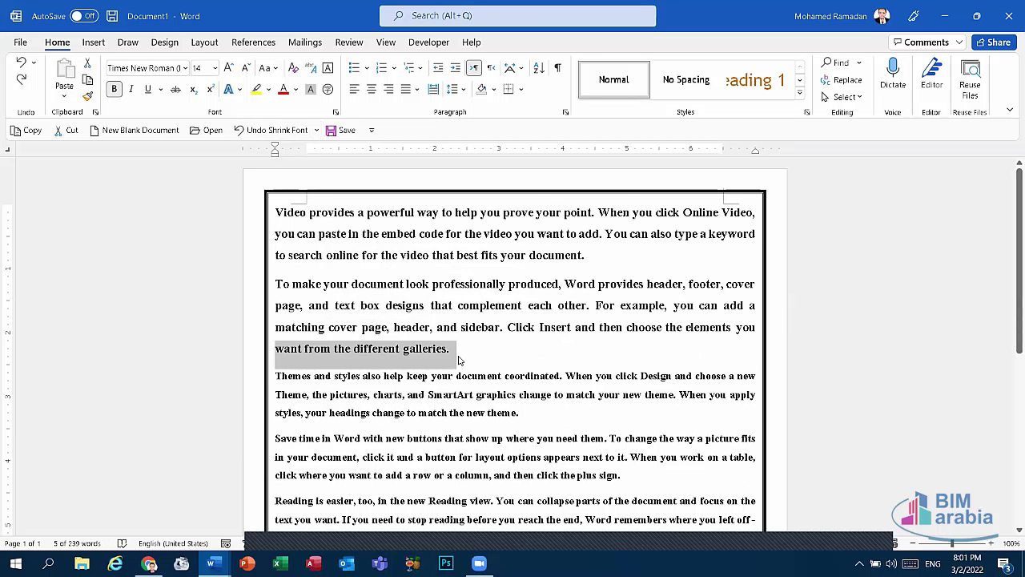
{"action": "left_click_drag", "start_coordinate": [427, 351], "coordinate": [326, 255]}
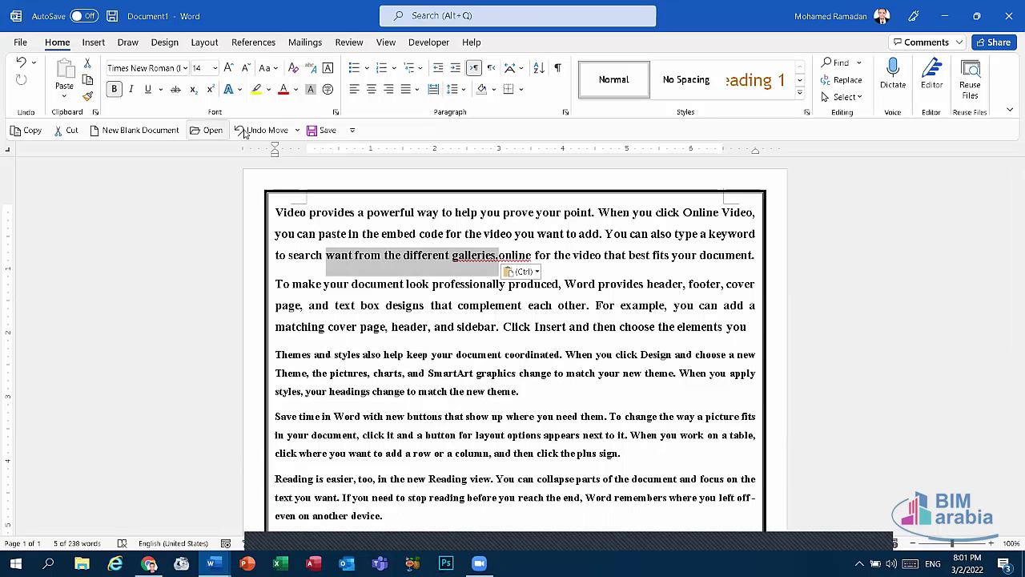
{"action": "left_click", "coordinate": [240, 130]}
{"action": "left_click", "coordinate": [460, 353]}
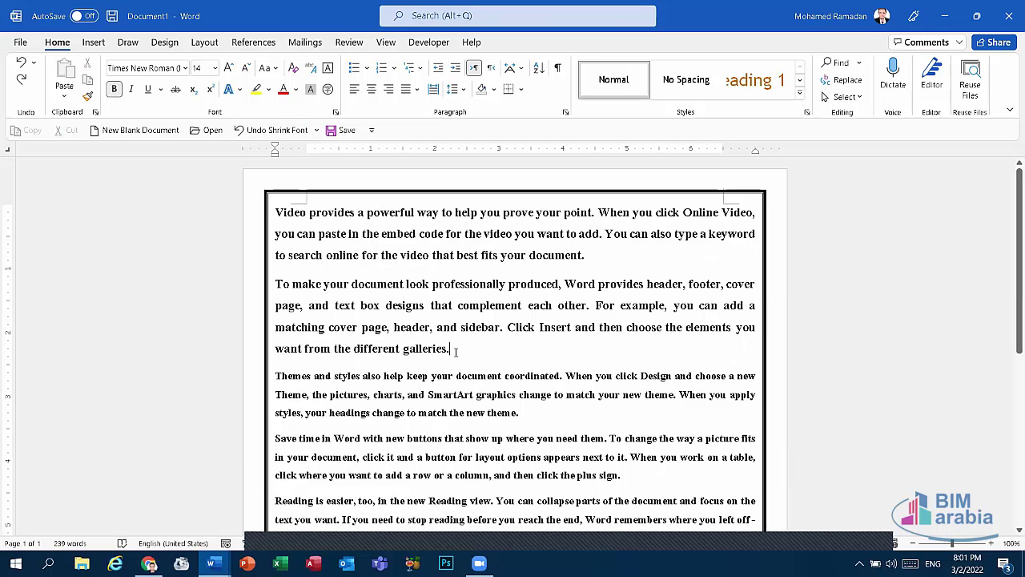
Step: Shrink the first two paragraphs to 12 pt and remove bold from all the text
{"action": "left_click_drag", "start_coordinate": [451, 350], "coordinate": [275, 210]}
{"action": "left_click", "coordinate": [246, 68]}
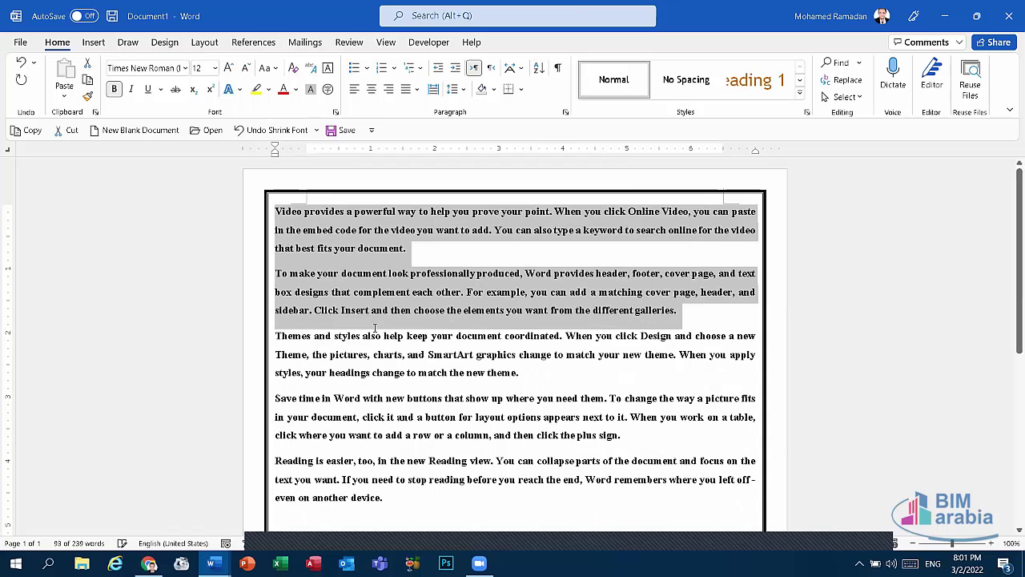
{"action": "left_click", "coordinate": [433, 243]}
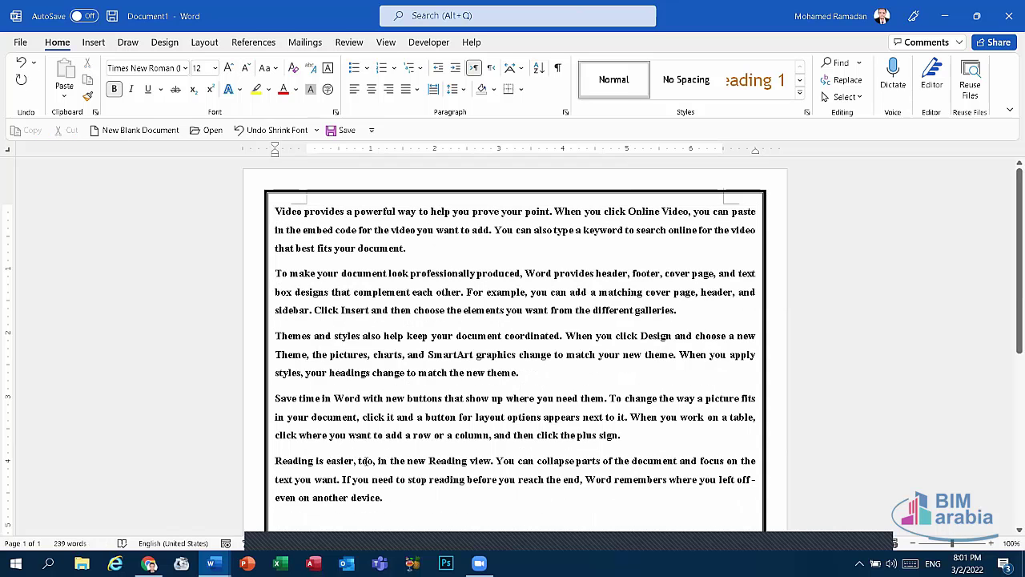
{"action": "key", "text": "ctrl+a"}
{"action": "key", "text": "ctrl+b"}
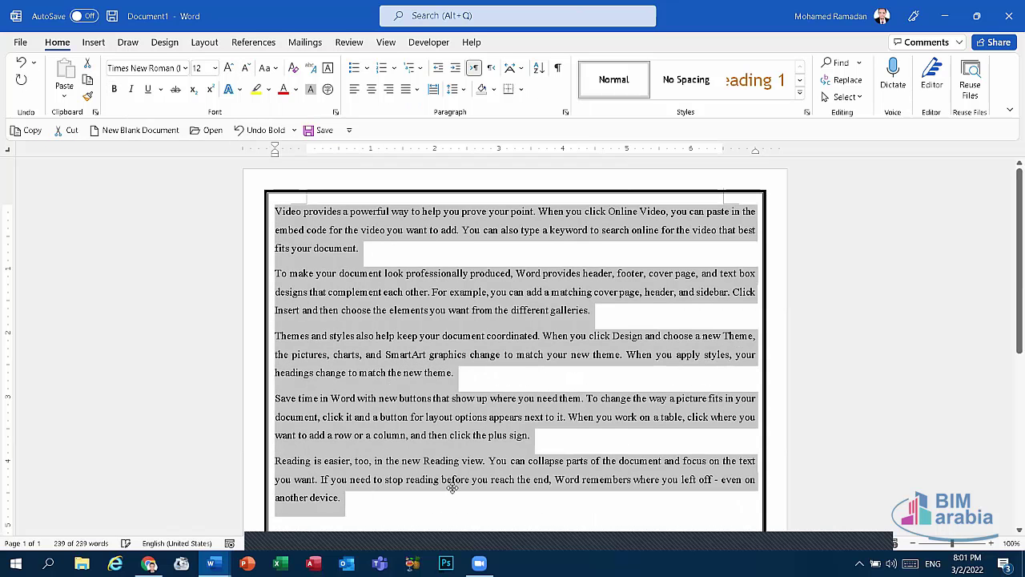
{"action": "left_click", "coordinate": [386, 311]}
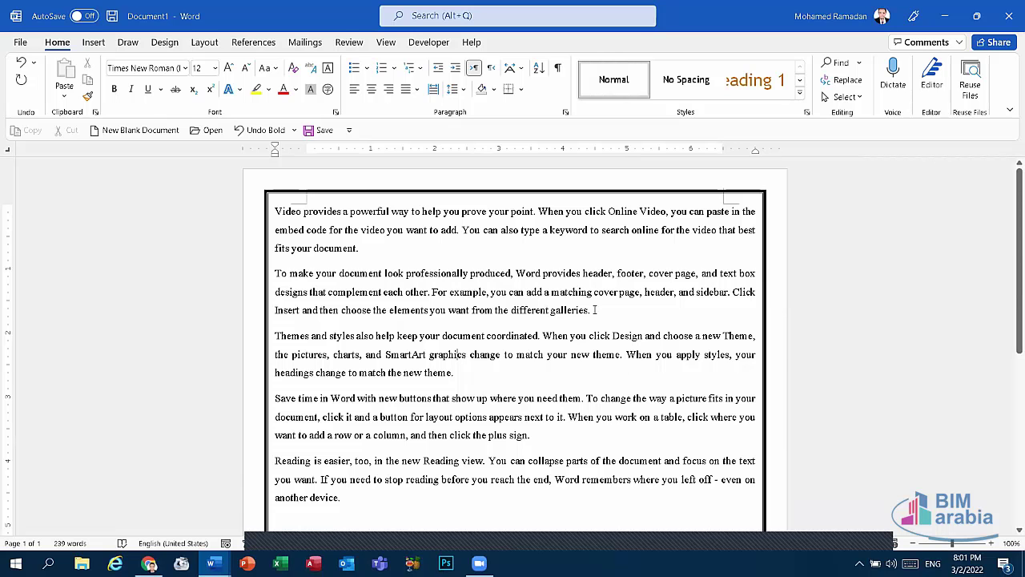
Step: Apply Bold, Italic and Underline to the second paragraph, reselecting it before each
{"action": "left_click_drag", "start_coordinate": [595, 310], "coordinate": [275, 273]}
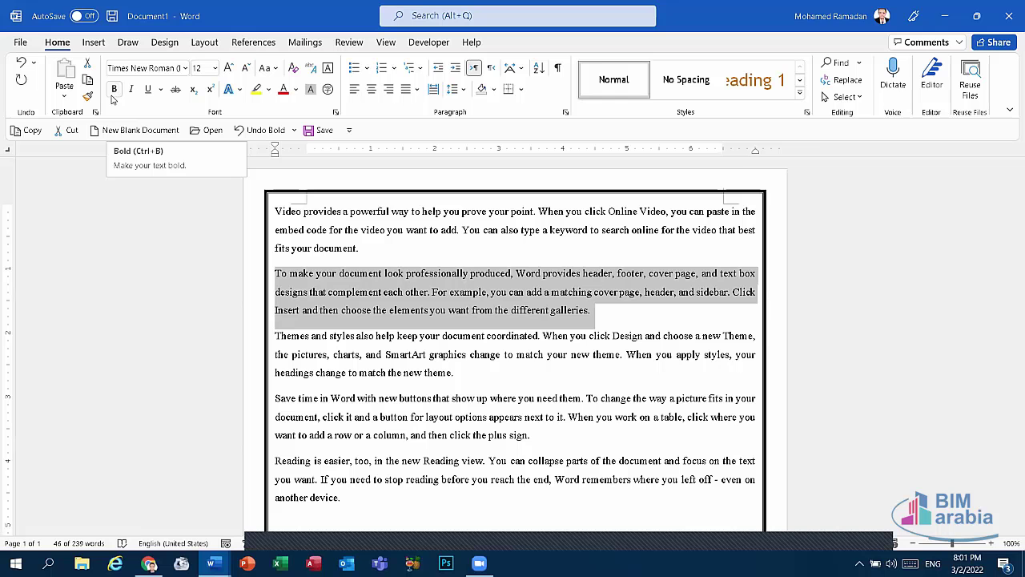
{"action": "left_click", "coordinate": [113, 90]}
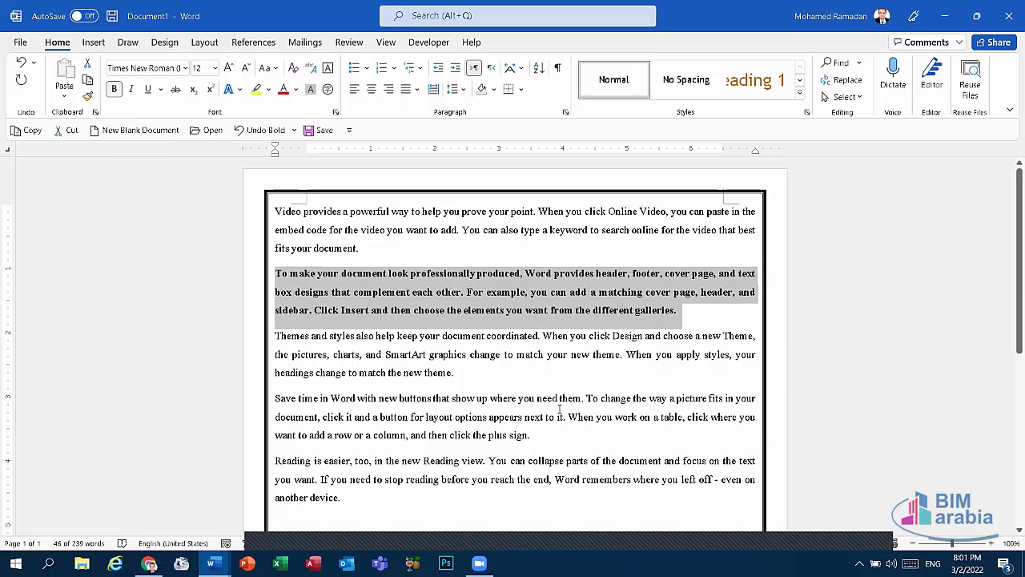
{"action": "left_click_drag", "start_coordinate": [274, 372], "coordinate": [533, 371]}
{"action": "left_click", "coordinate": [462, 291]}
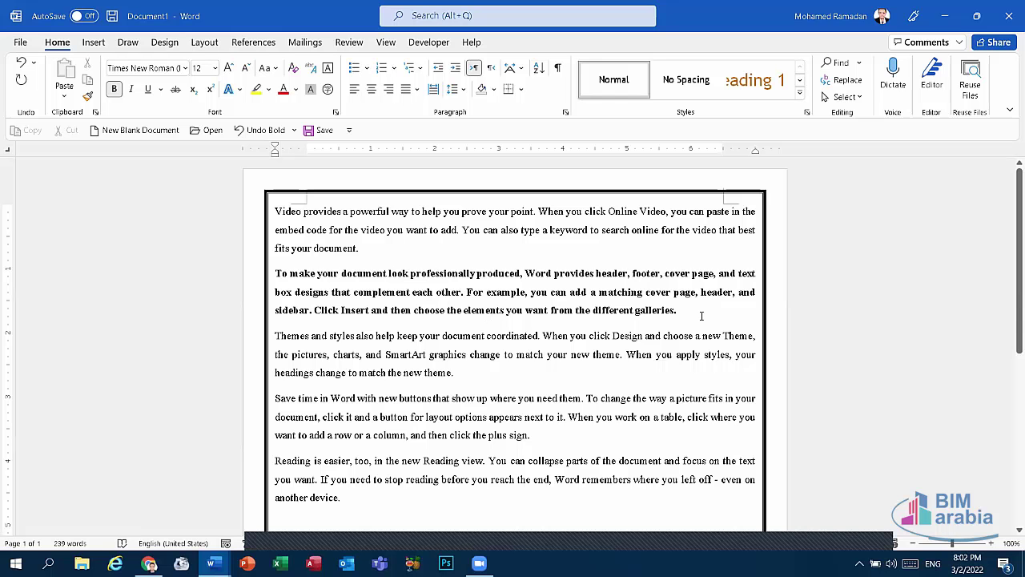
{"action": "left_click_drag", "start_coordinate": [702, 316], "coordinate": [269, 273]}
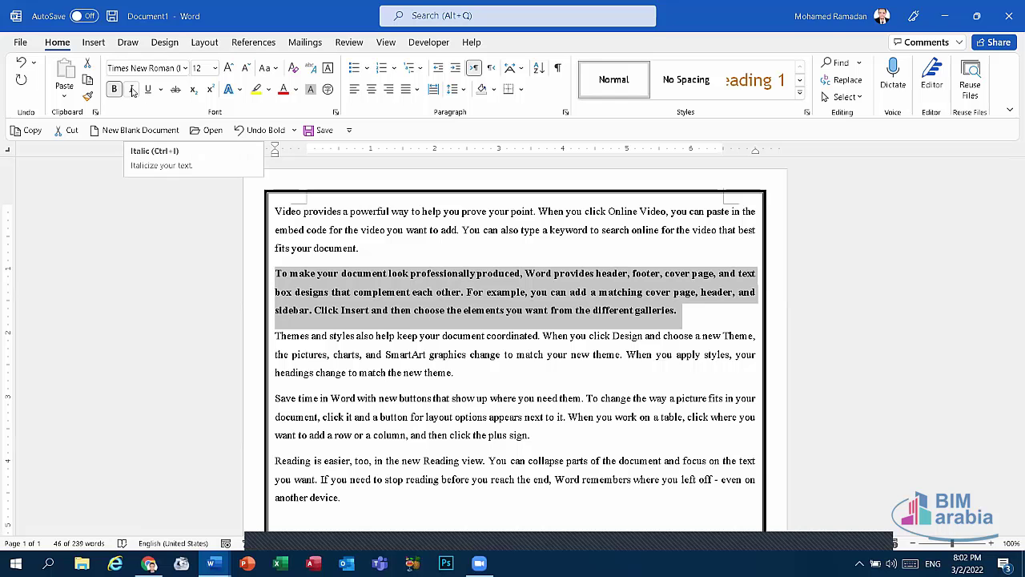
{"action": "left_click", "coordinate": [133, 90]}
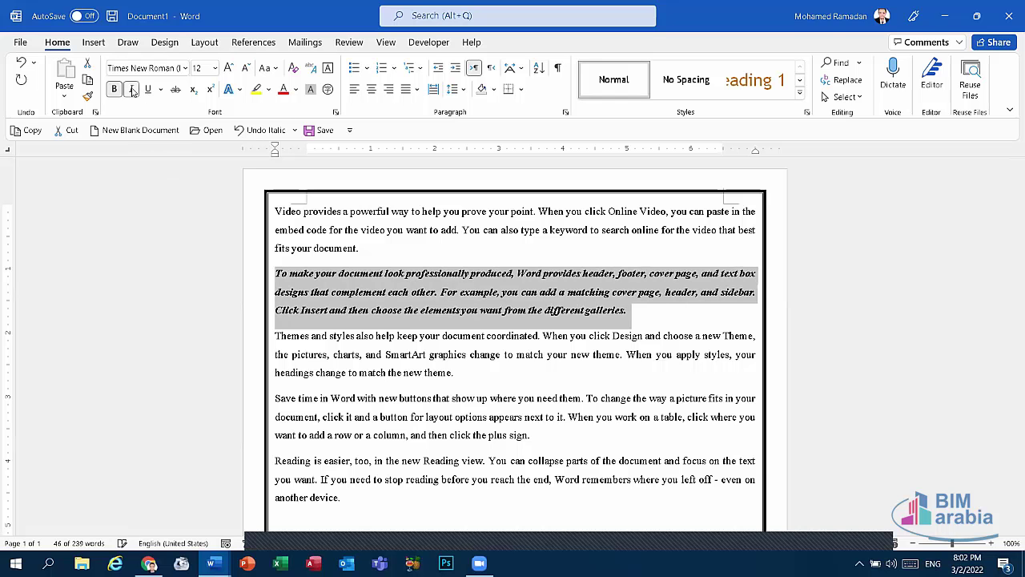
{"action": "left_click", "coordinate": [640, 321]}
{"action": "mouse_move", "coordinate": [628, 314]}
{"action": "left_mouse_down"}
{"action": "mouse_move", "coordinate": [444, 318]}
{"action": "mouse_move", "coordinate": [226, 274]}
{"action": "left_mouse_up"}
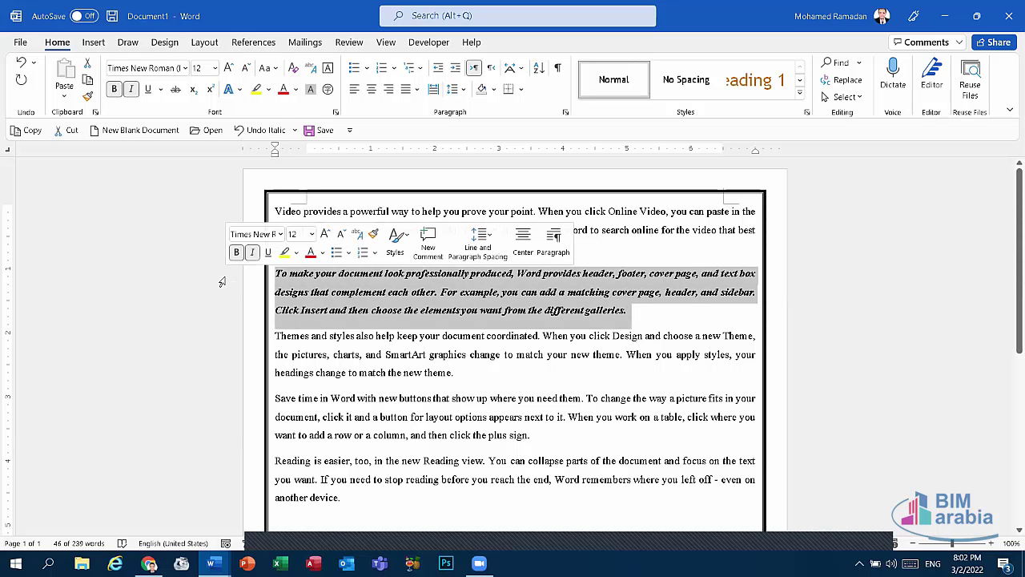
{"action": "left_click", "coordinate": [148, 88]}
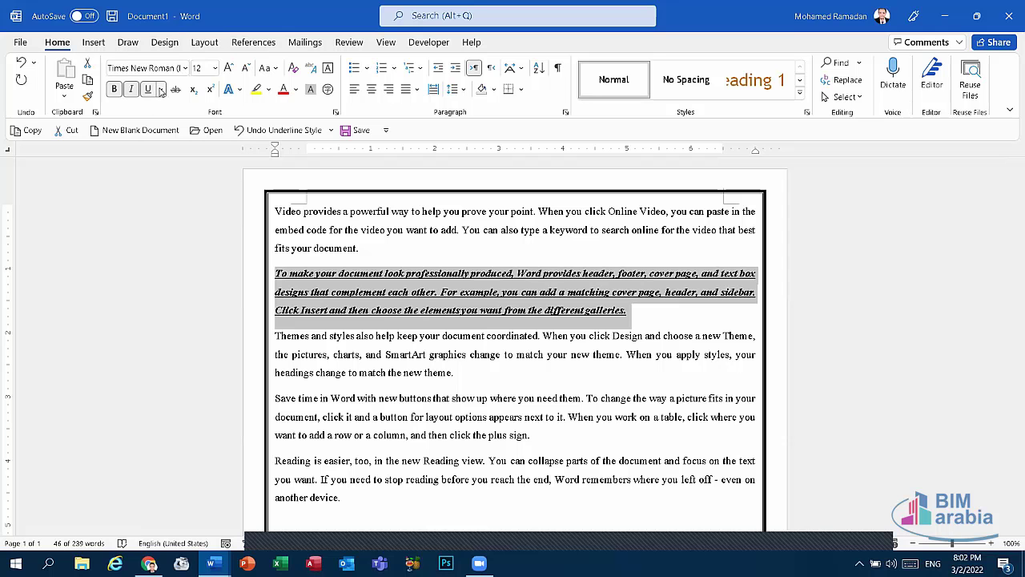
{"action": "left_click", "coordinate": [160, 89]}
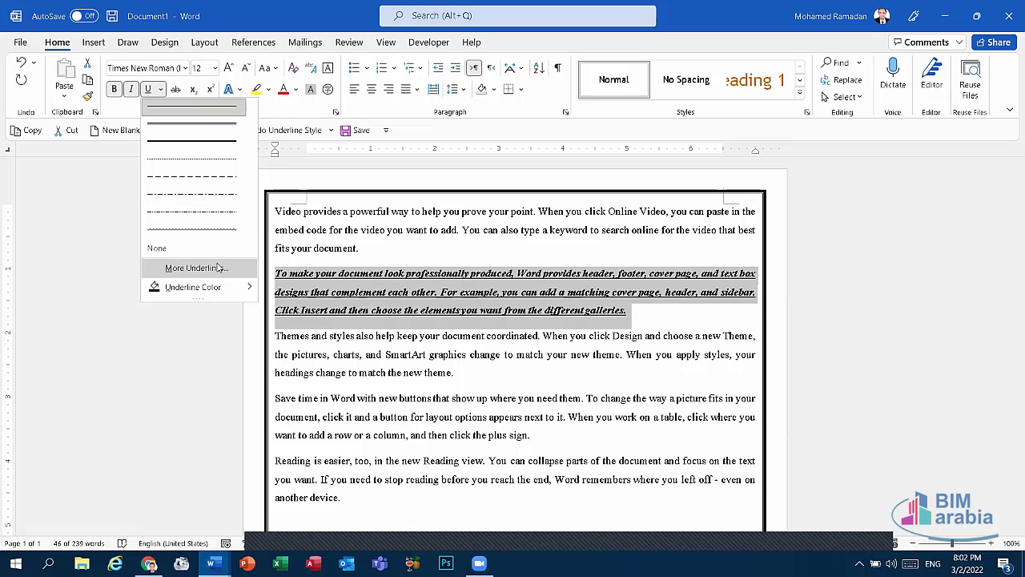
Step: Apply the wavy underline style to the second paragraph through the Font dialog
{"action": "left_click", "coordinate": [209, 268]}
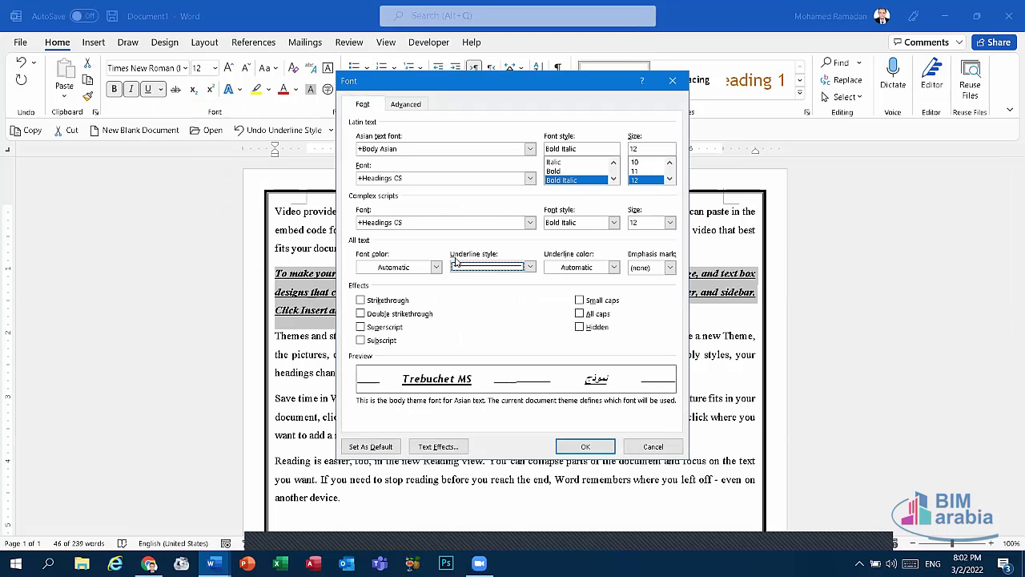
{"action": "left_click", "coordinate": [529, 266]}
{"action": "scroll", "coordinate": [500, 313], "scroll_direction": "down", "scroll_amount": 3}
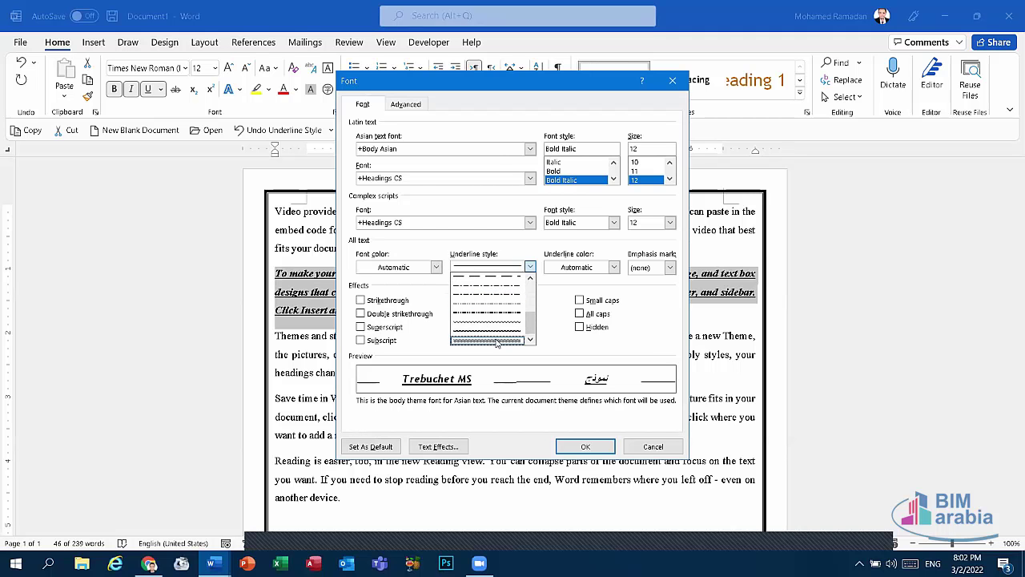
{"action": "left_click", "coordinate": [497, 340]}
{"action": "left_click", "coordinate": [579, 449]}
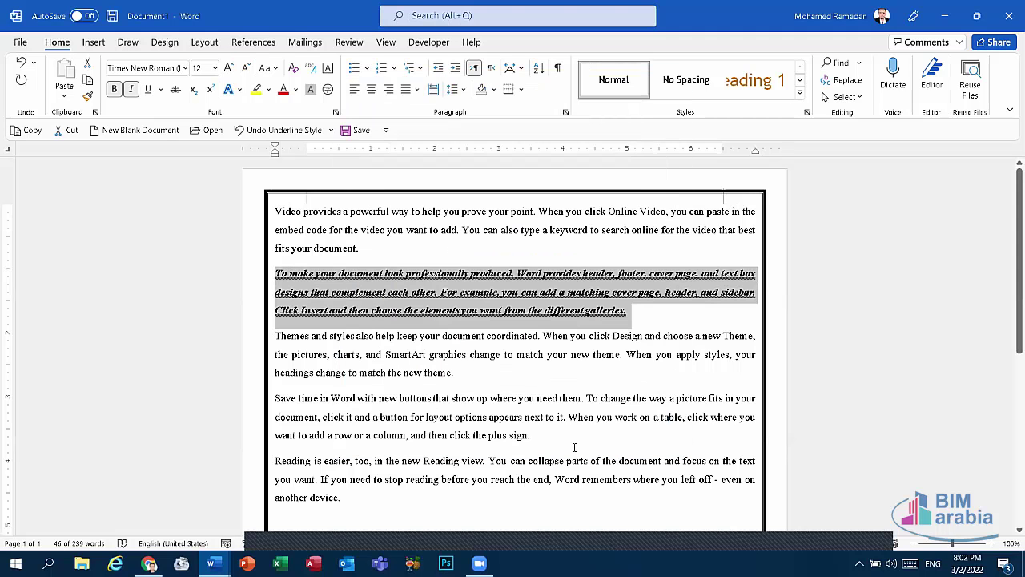
Step: Make the paragraph's underline dark red
{"action": "left_click", "coordinate": [160, 89]}
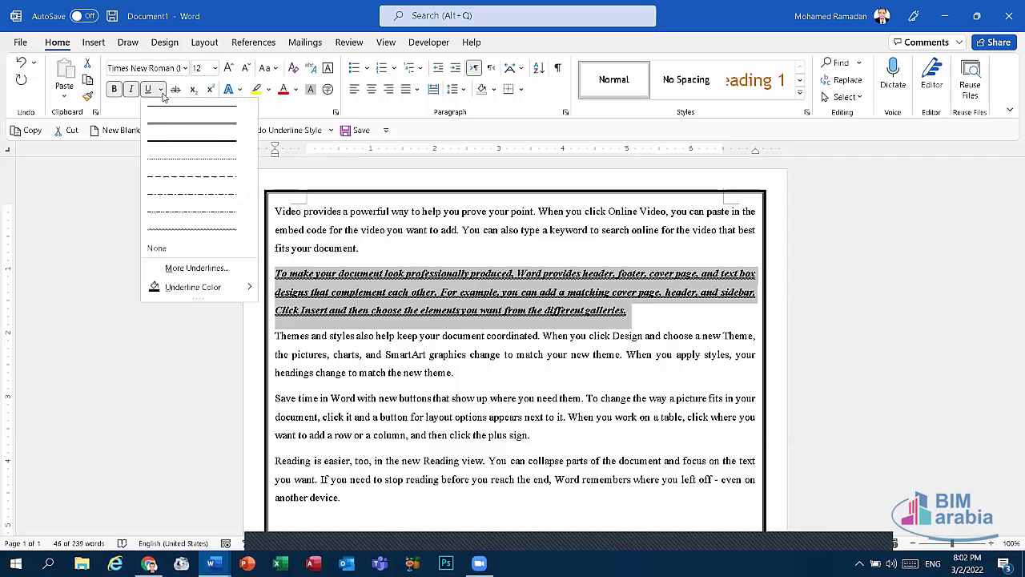
{"action": "mouse_move", "coordinate": [195, 293]}
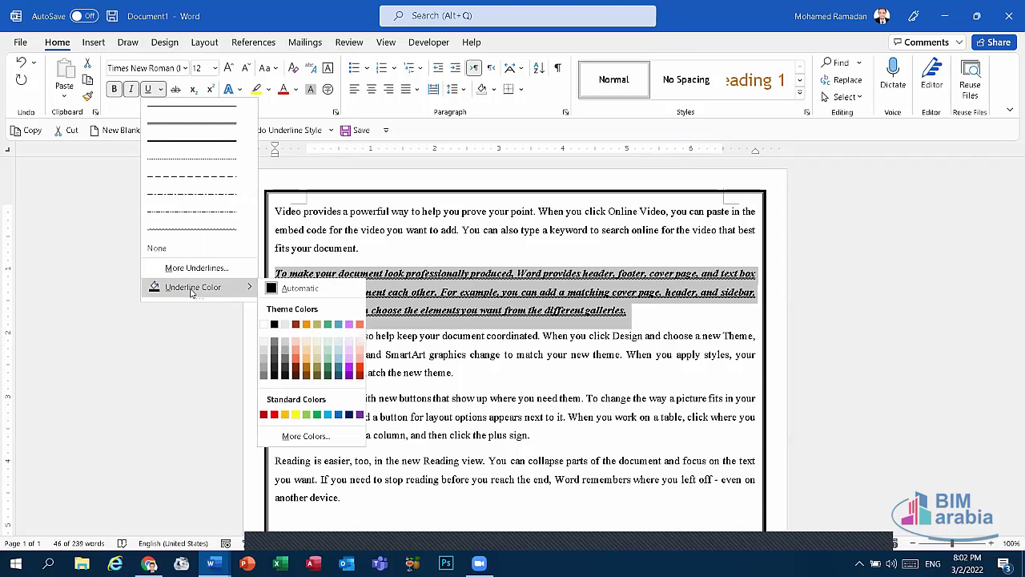
{"action": "left_click", "coordinate": [262, 414]}
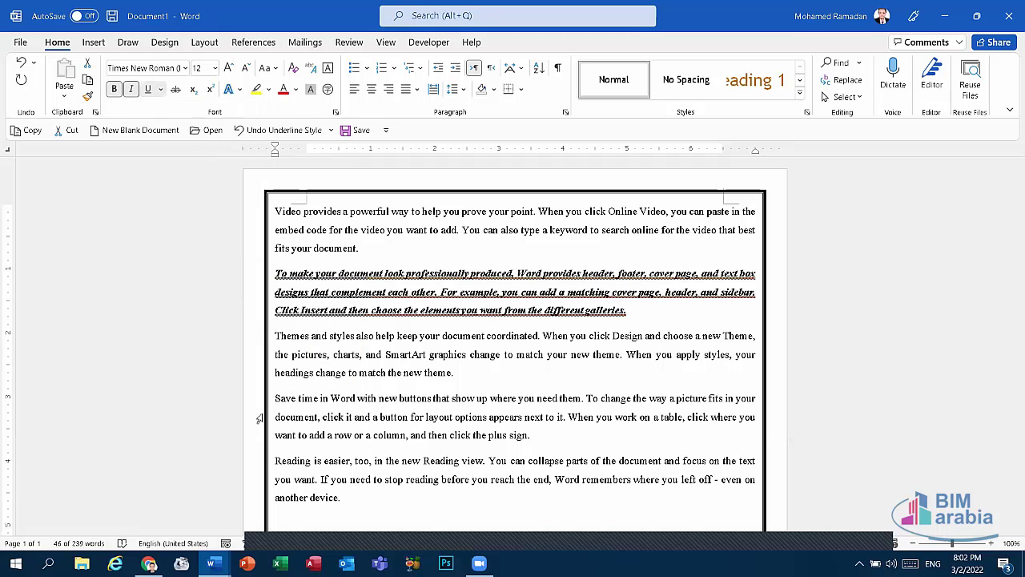
Step: Change the underline colour to a deep blue from the Standard colour palette
{"action": "left_click", "coordinate": [161, 89]}
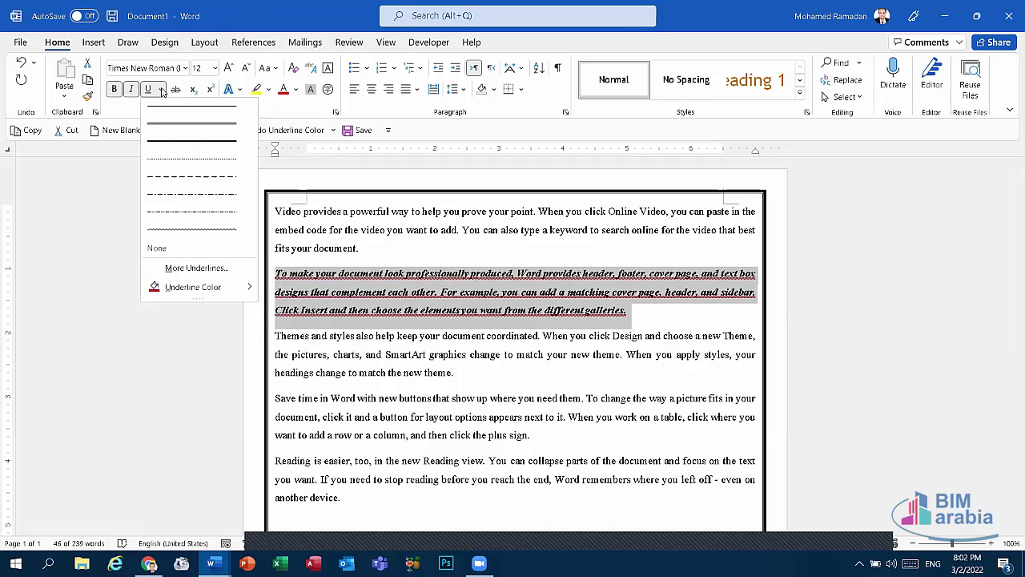
{"action": "mouse_move", "coordinate": [210, 289]}
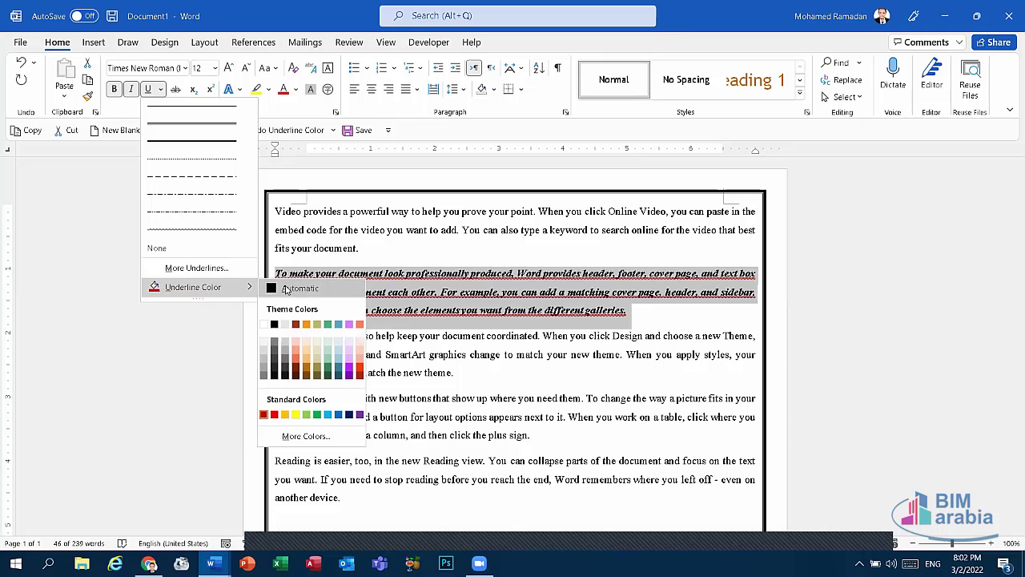
{"action": "left_click", "coordinate": [304, 436]}
{"action": "mouse_move", "coordinate": [489, 237]}
{"action": "left_mouse_down"}
{"action": "mouse_move", "coordinate": [468, 284]}
{"action": "mouse_move", "coordinate": [485, 239]}
{"action": "left_mouse_up"}
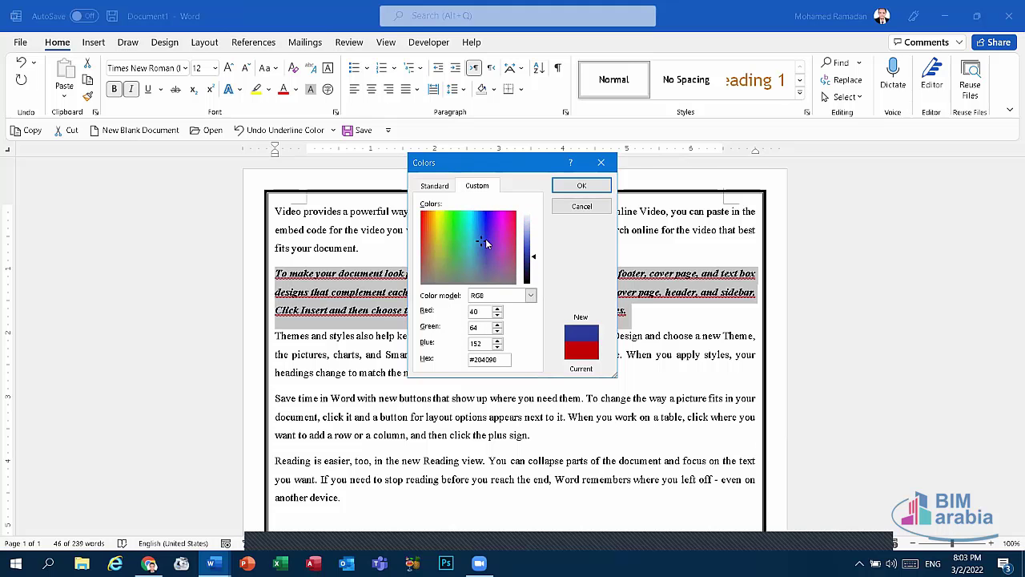
{"action": "left_click", "coordinate": [435, 191]}
{"action": "left_click_drag", "start_coordinate": [467, 260], "coordinate": [491, 230]}
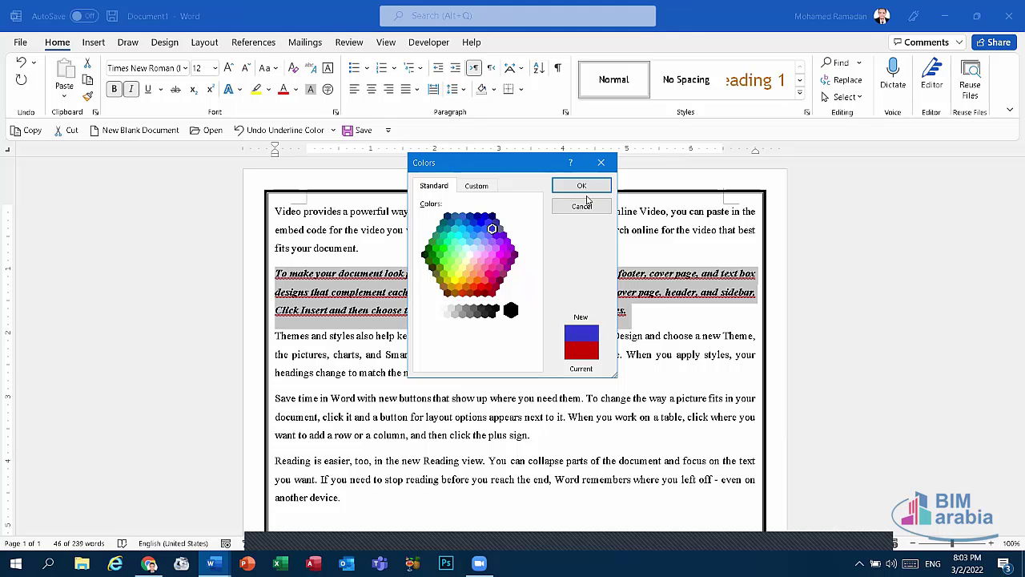
{"action": "left_click", "coordinate": [483, 214]}
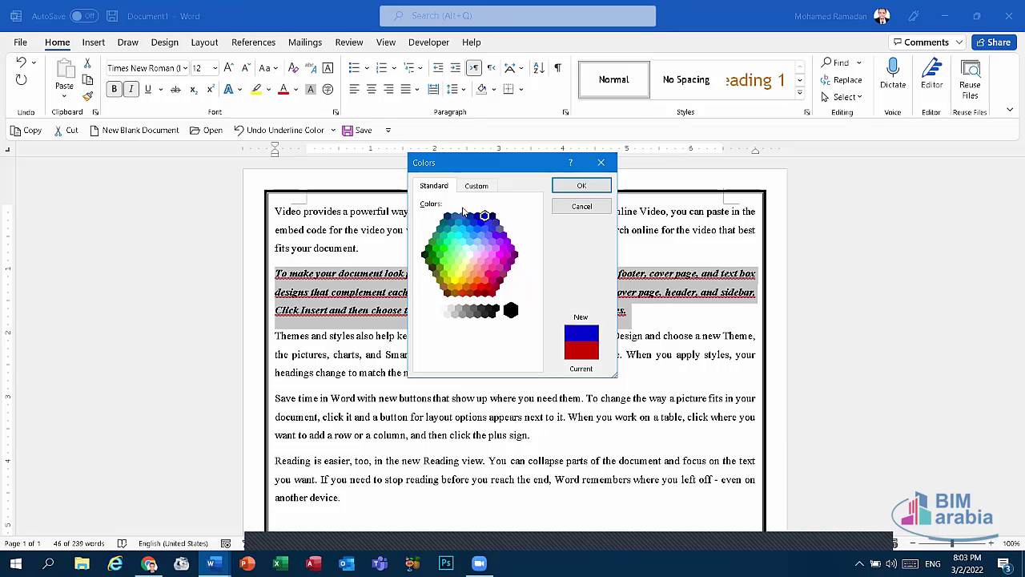
{"action": "left_click", "coordinate": [571, 186]}
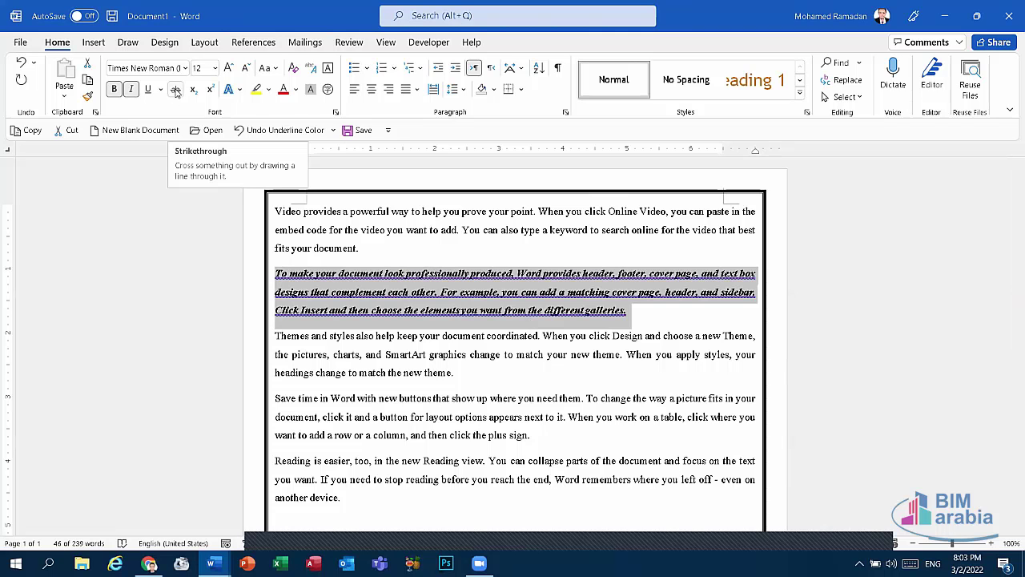
{"action": "left_click", "coordinate": [176, 90]}
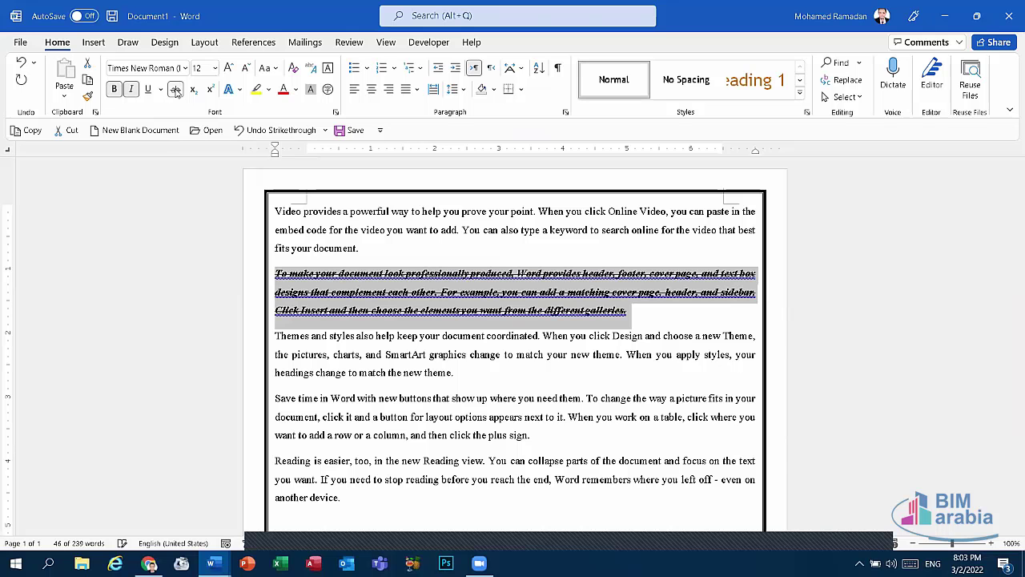
{"action": "left_click", "coordinate": [177, 90]}
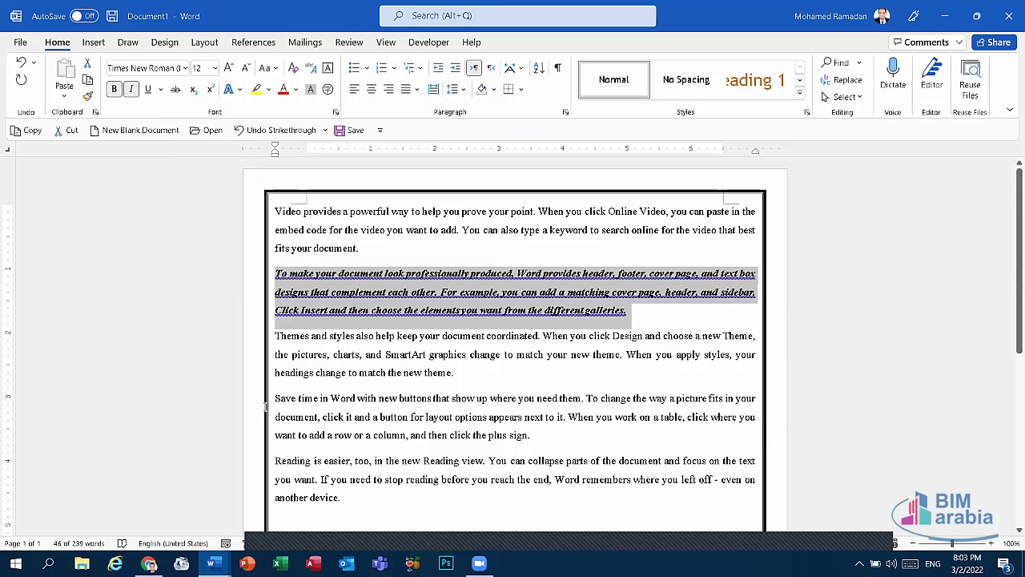
{"action": "double_click", "coordinate": [264, 407]}
{"action": "left_click", "coordinate": [176, 89]}
{"action": "left_click", "coordinate": [175, 88]}
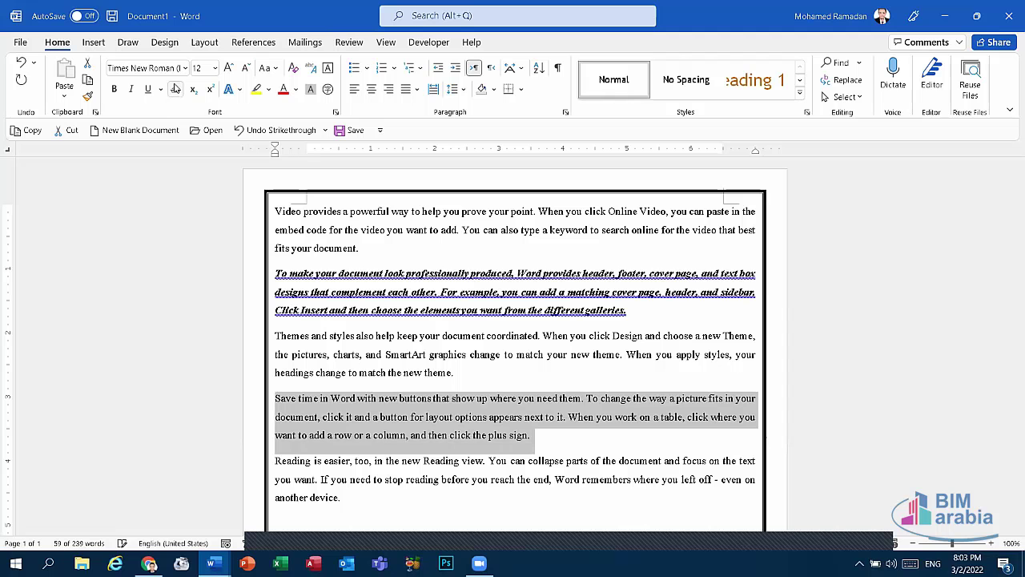
{"action": "left_click", "coordinate": [175, 89]}
{"action": "left_click", "coordinate": [176, 89]}
{"action": "left_click", "coordinate": [176, 88]}
{"action": "left_click", "coordinate": [175, 88]}
{"action": "left_click", "coordinate": [175, 88]}
{"action": "left_click", "coordinate": [175, 88]}
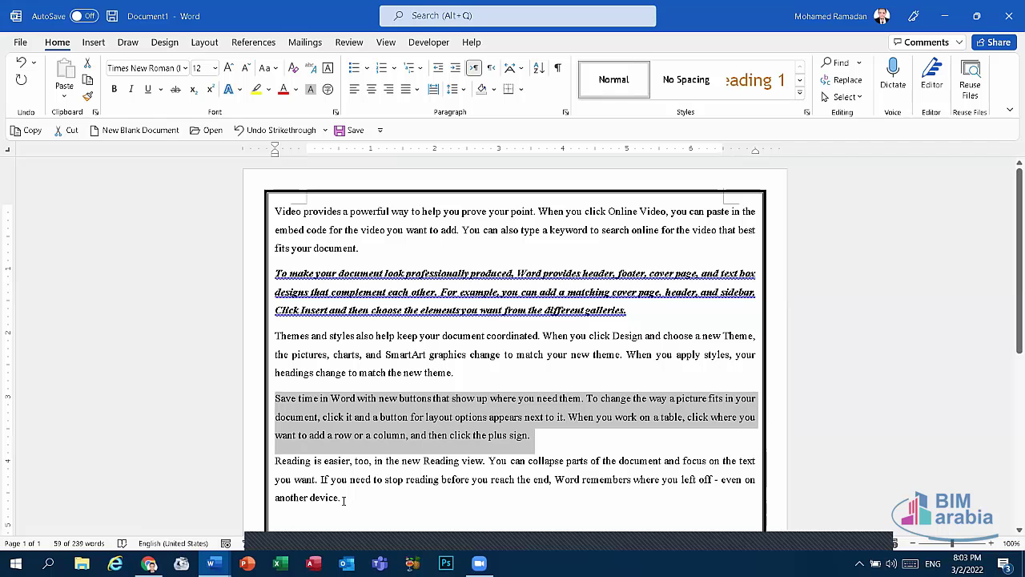
Step: Select all the document text and colour it Dark Red from Standard Colors
{"action": "left_click_drag", "start_coordinate": [343, 500], "coordinate": [244, 316]}
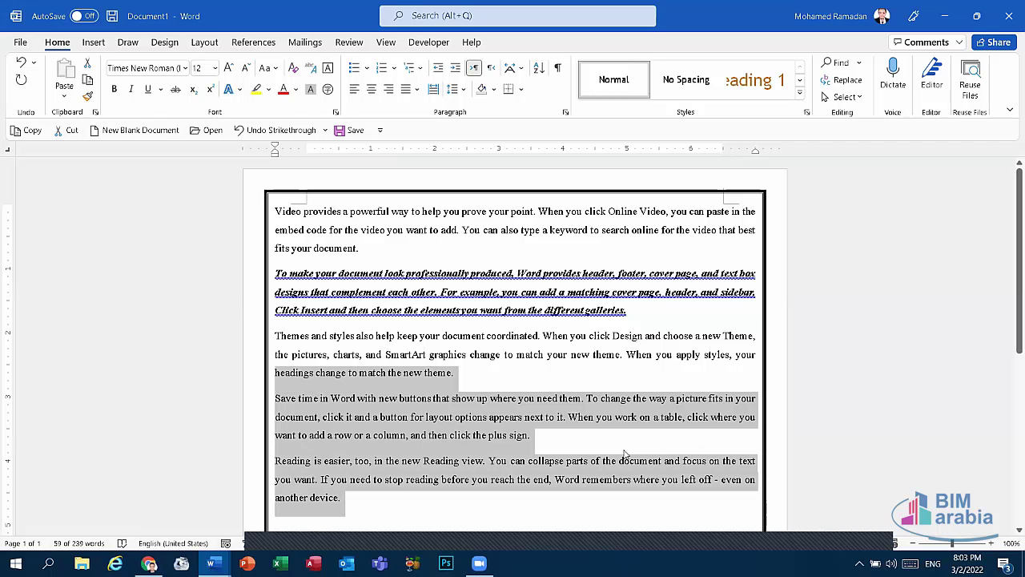
{"action": "key", "text": "ctrl+a"}
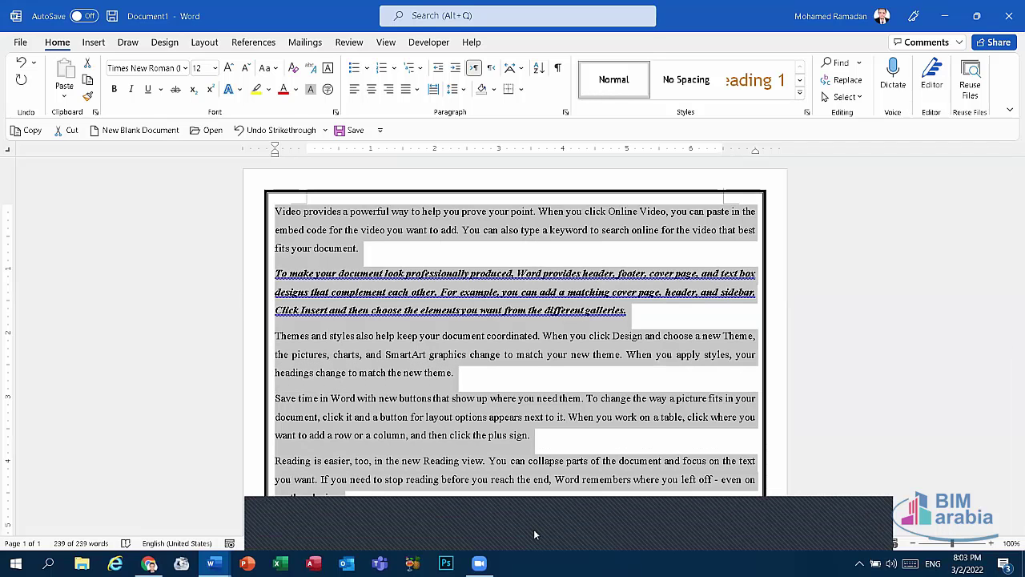
{"action": "left_click", "coordinate": [534, 531]}
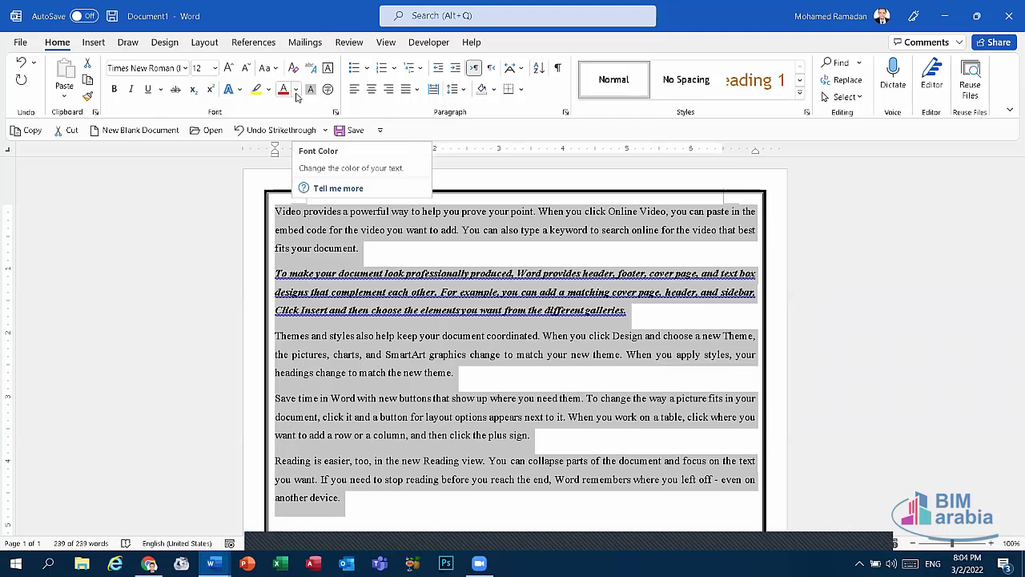
{"action": "left_click", "coordinate": [296, 93]}
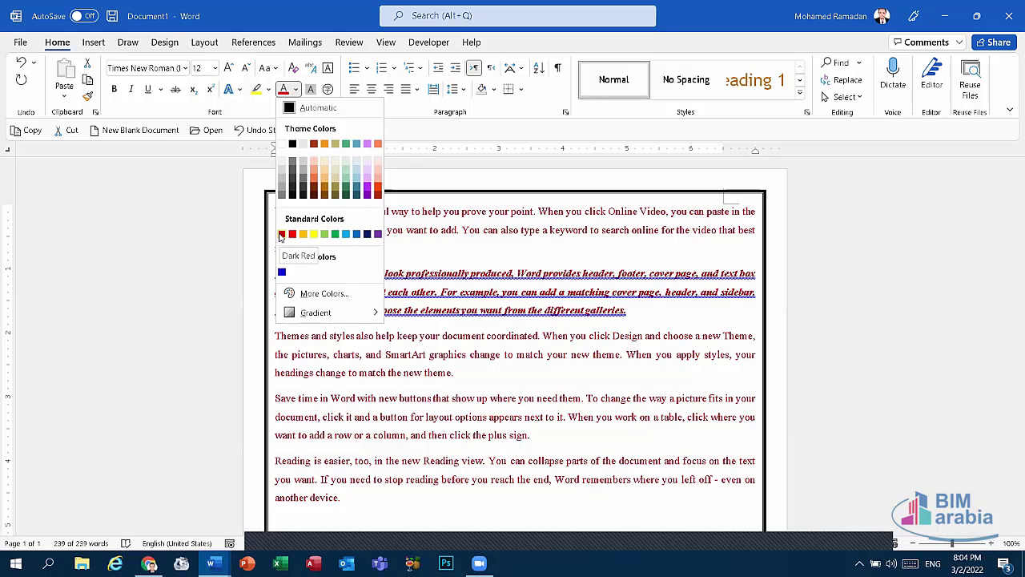
{"action": "left_click", "coordinate": [280, 235]}
{"action": "key", "text": "ctrl+a"}
{"action": "left_click", "coordinate": [295, 89]}
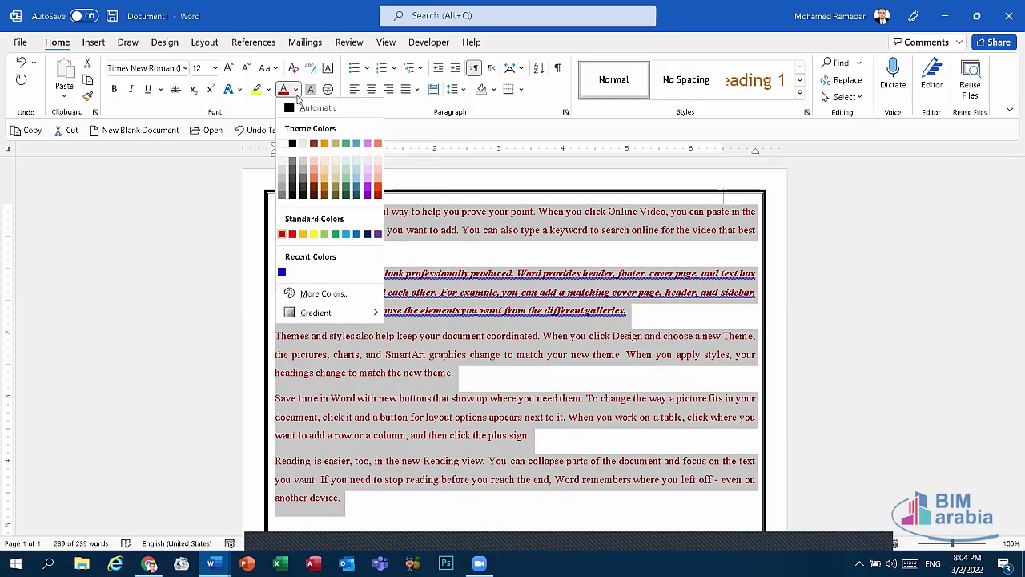
{"action": "mouse_move", "coordinate": [317, 321]}
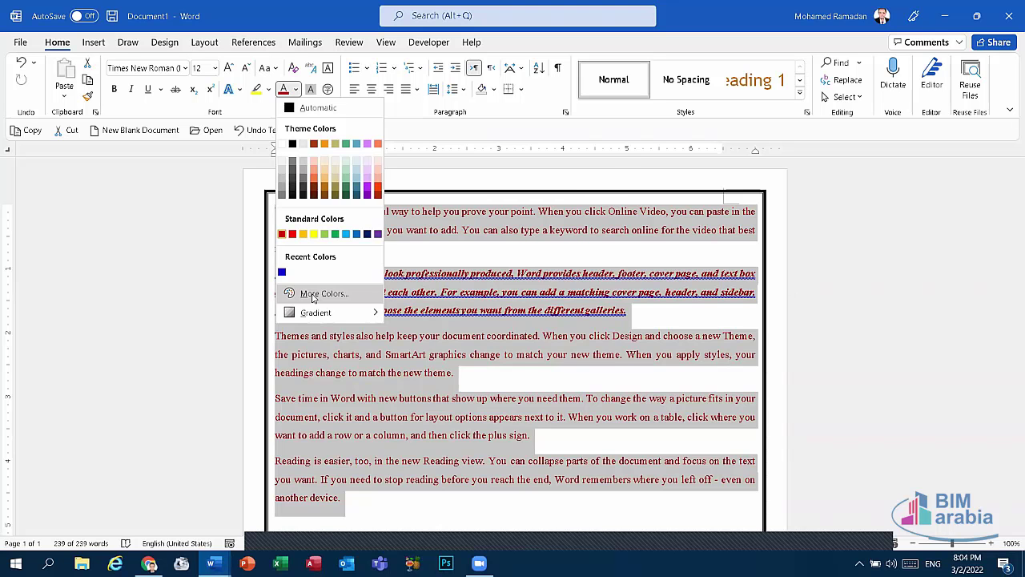
Step: Recolour all the text dark olive using the Standard palette under More Colors
{"action": "left_click", "coordinate": [313, 294]}
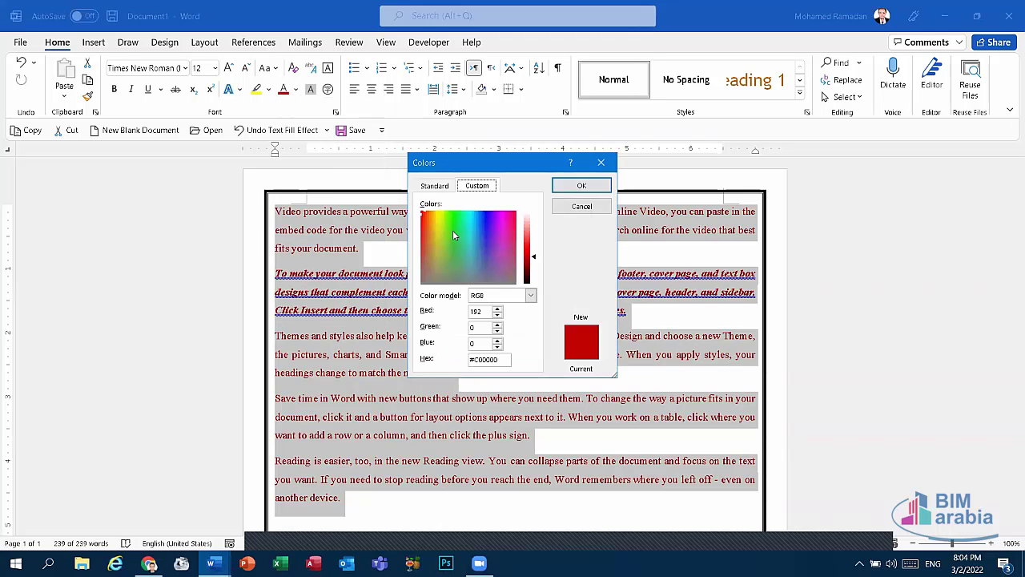
{"action": "mouse_move", "coordinate": [452, 229]}
{"action": "left_mouse_down"}
{"action": "mouse_move", "coordinate": [493, 229]}
{"action": "mouse_move", "coordinate": [433, 223]}
{"action": "left_mouse_up"}
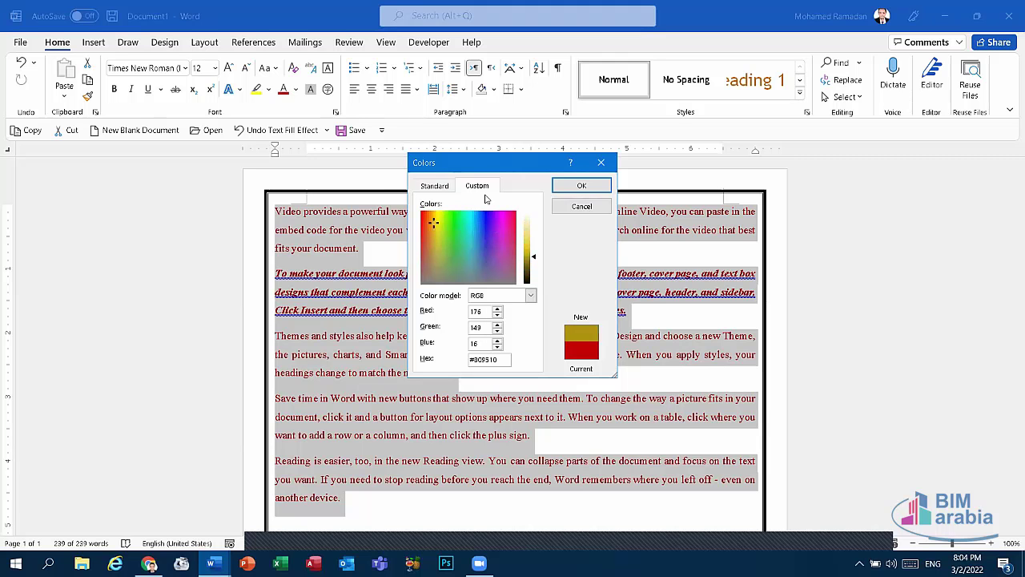
{"action": "left_click", "coordinate": [434, 185]}
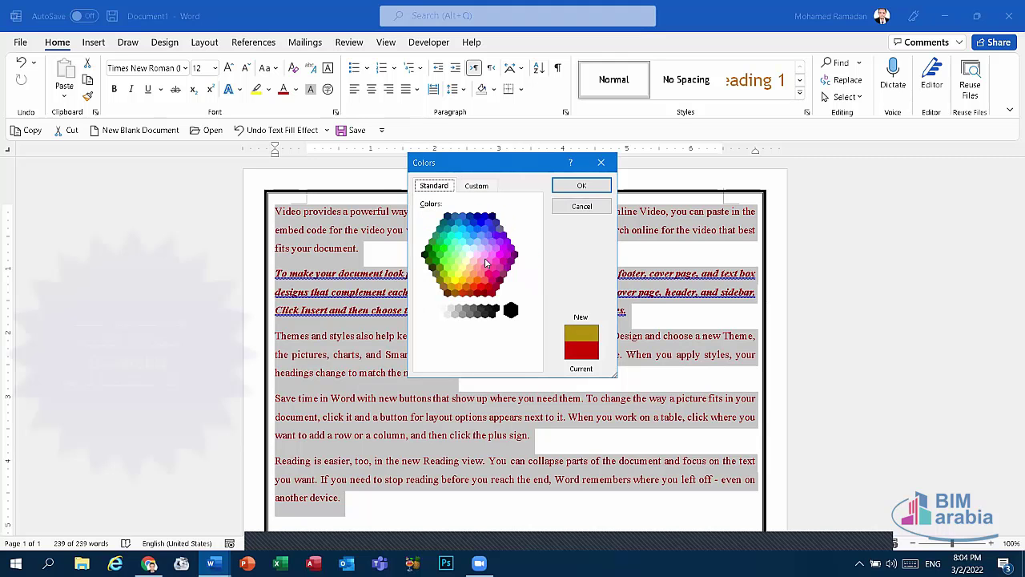
{"action": "left_click", "coordinate": [447, 267]}
{"action": "left_click", "coordinate": [468, 288]}
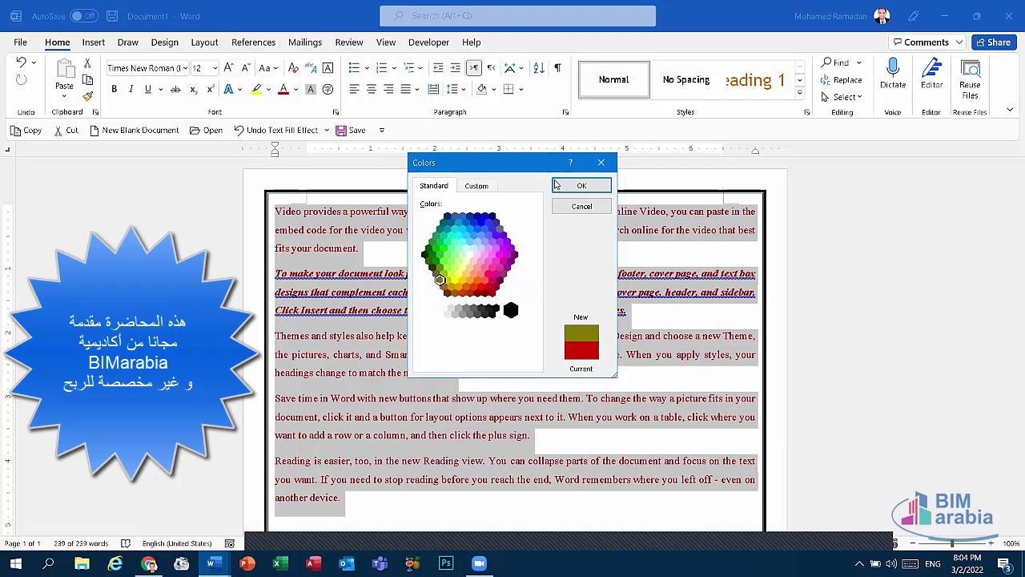
{"action": "left_click", "coordinate": [574, 185]}
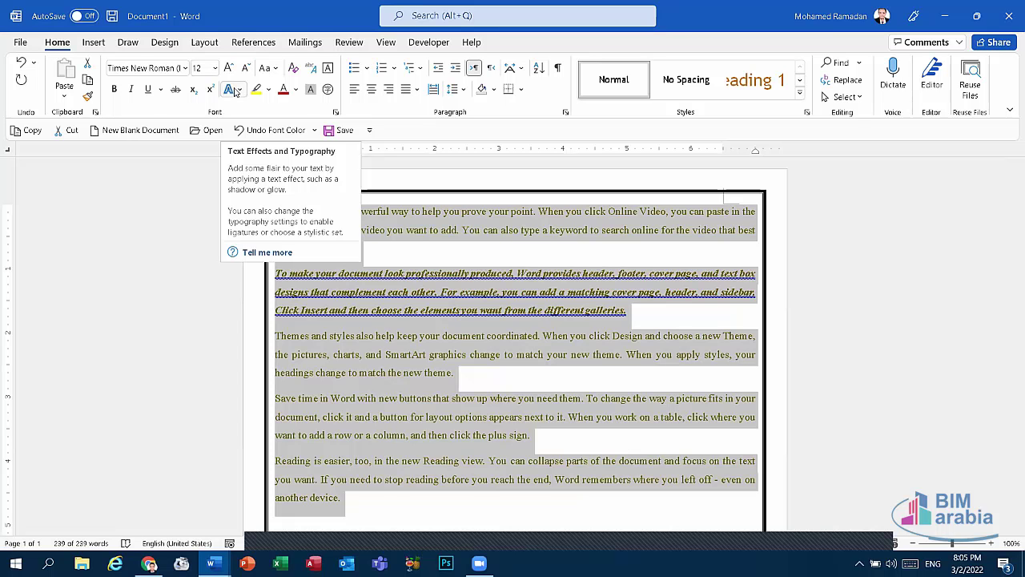
Step: Apply a teal text-effect style and an outline colour to all the text
{"action": "left_click", "coordinate": [237, 90]}
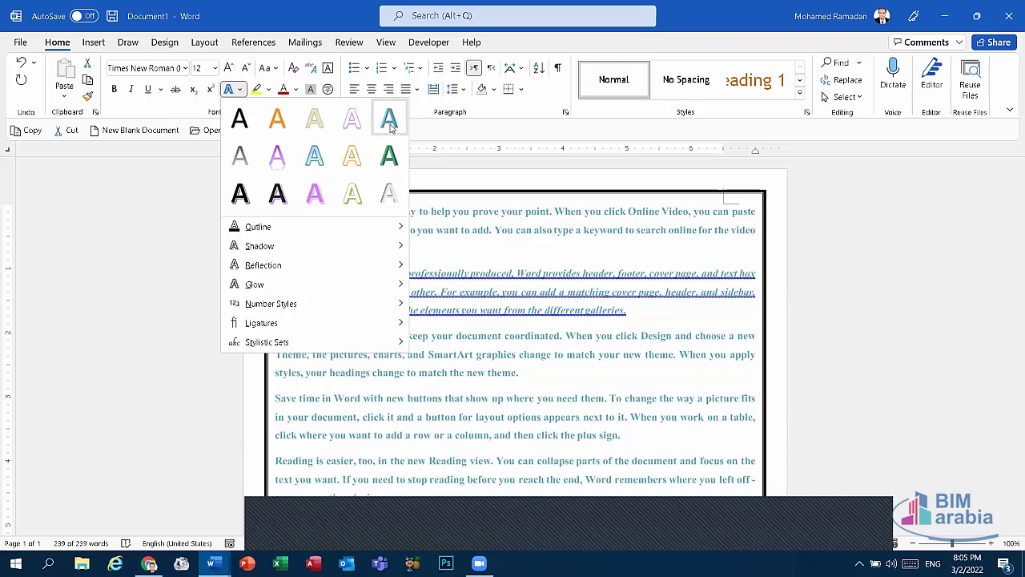
{"action": "left_click", "coordinate": [390, 119]}
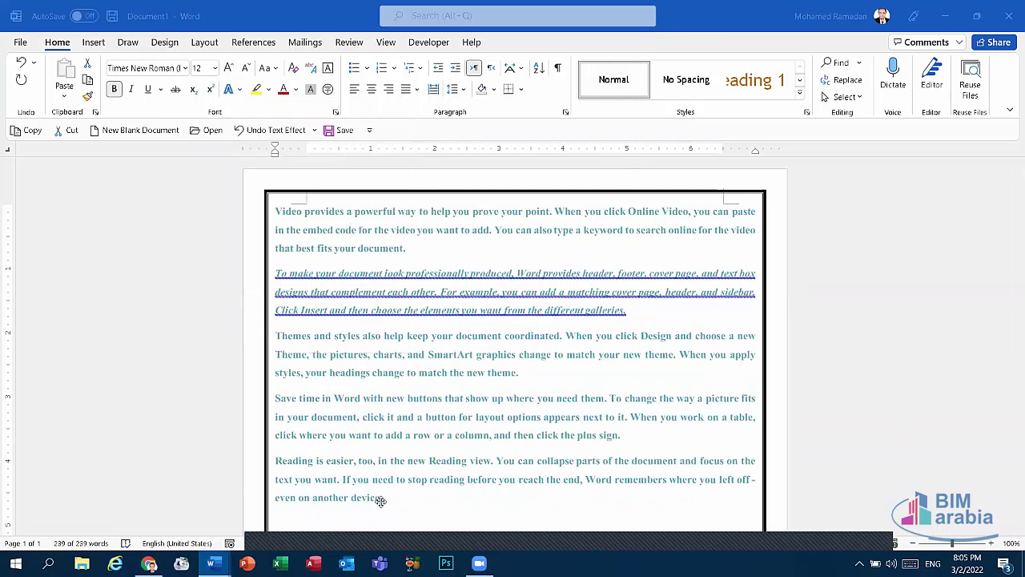
{"action": "key", "text": "ctrl+a"}
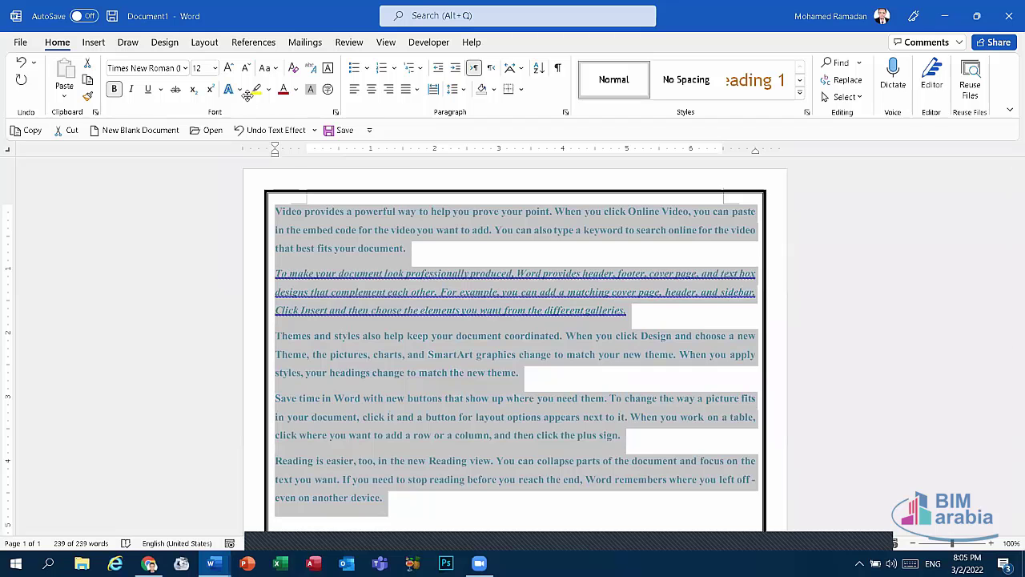
{"action": "left_click", "coordinate": [241, 91]}
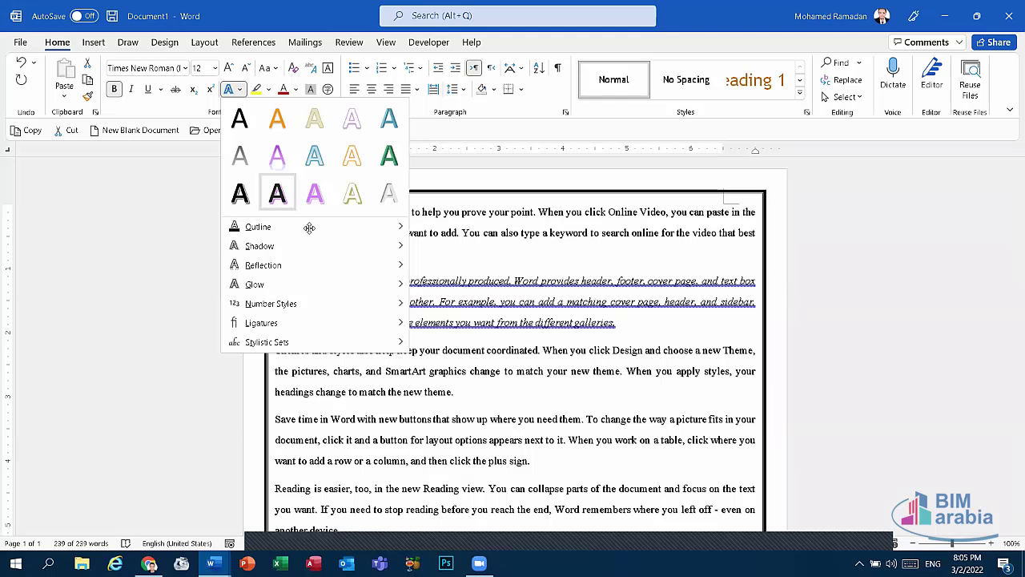
{"action": "mouse_move", "coordinate": [273, 226]}
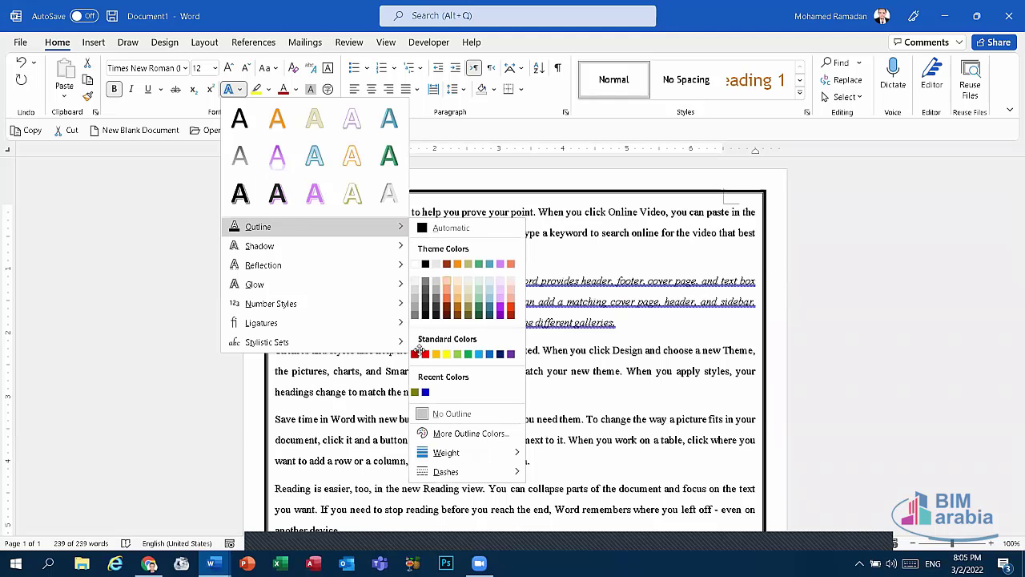
{"action": "left_click", "coordinate": [489, 263]}
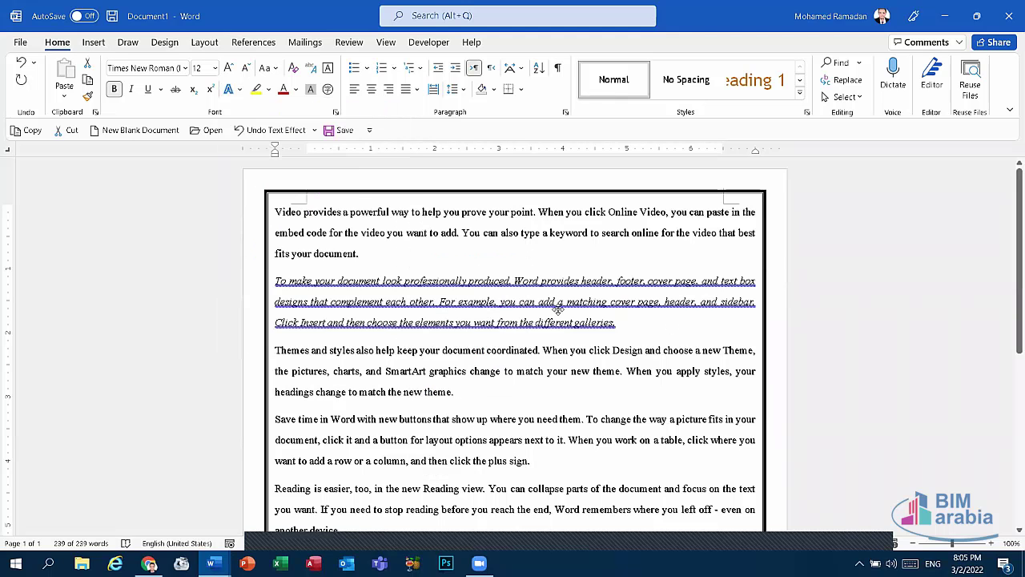
Step: Turn all the flyer's paragraphs dark red, then select the first paragraph
{"action": "left_click_drag", "start_coordinate": [447, 502], "coordinate": [185, 171]}
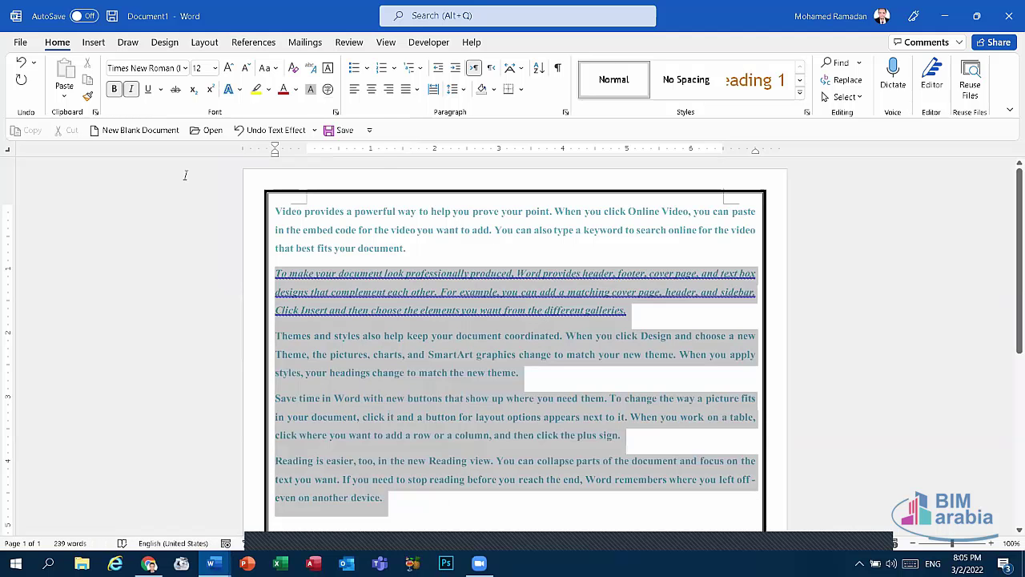
{"action": "left_click", "coordinate": [296, 89]}
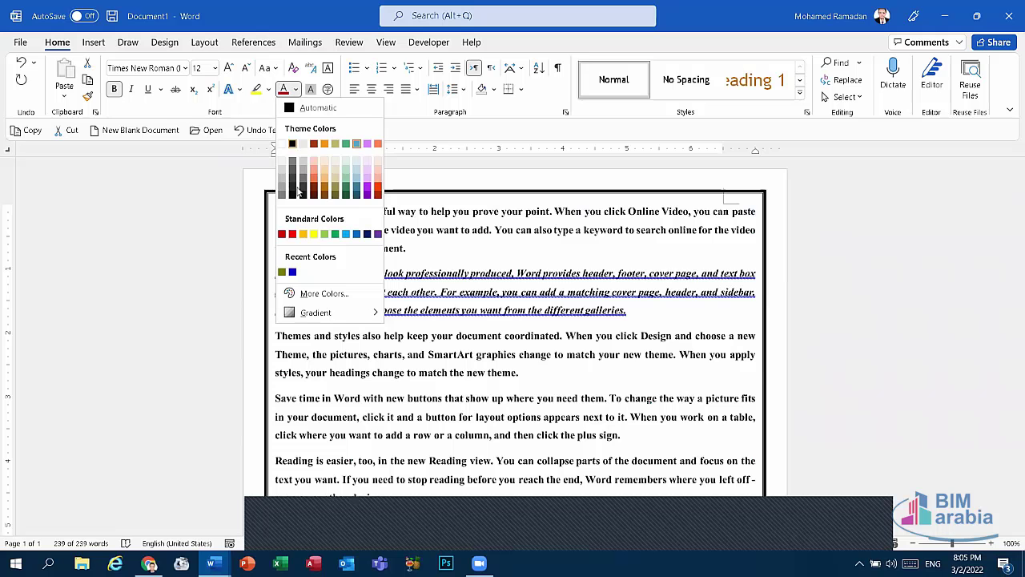
{"action": "left_click", "coordinate": [283, 234]}
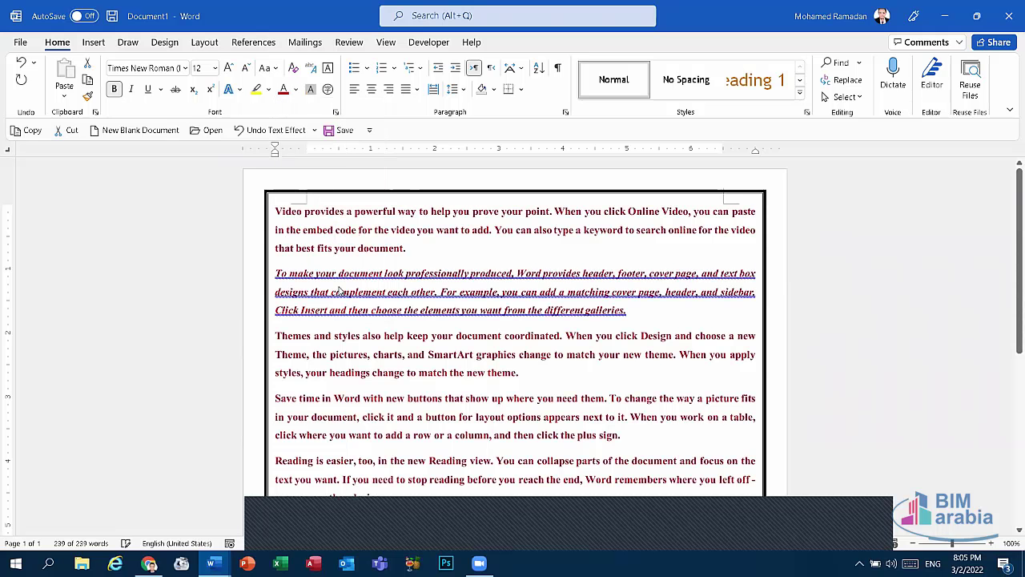
{"action": "left_click", "coordinate": [374, 249]}
{"action": "left_click_drag", "start_coordinate": [425, 255], "coordinate": [238, 193]}
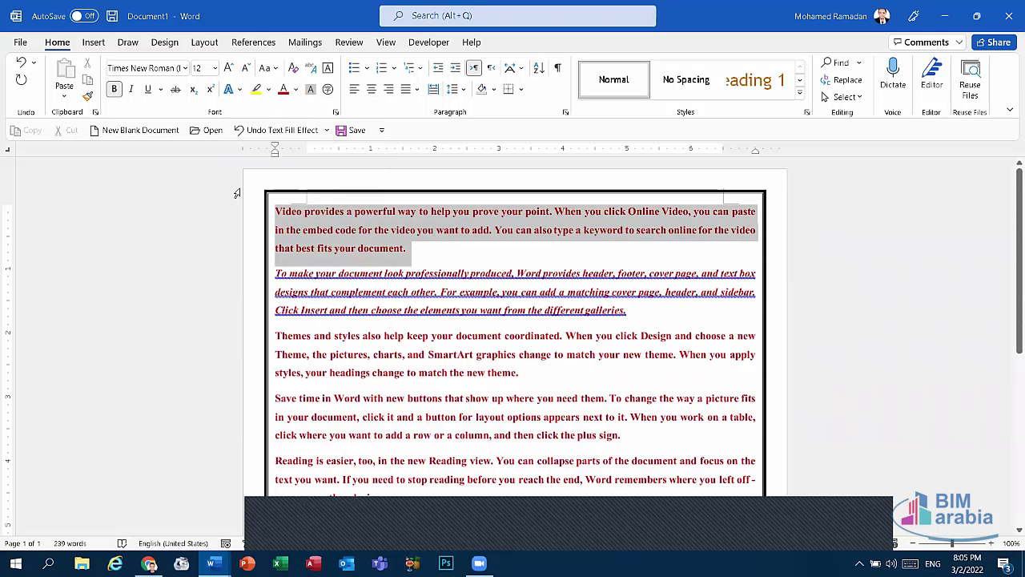
Step: Grow the first paragraph's font size to 22 pt
{"action": "left_click", "coordinate": [229, 68]}
{"action": "left_click", "coordinate": [228, 68]}
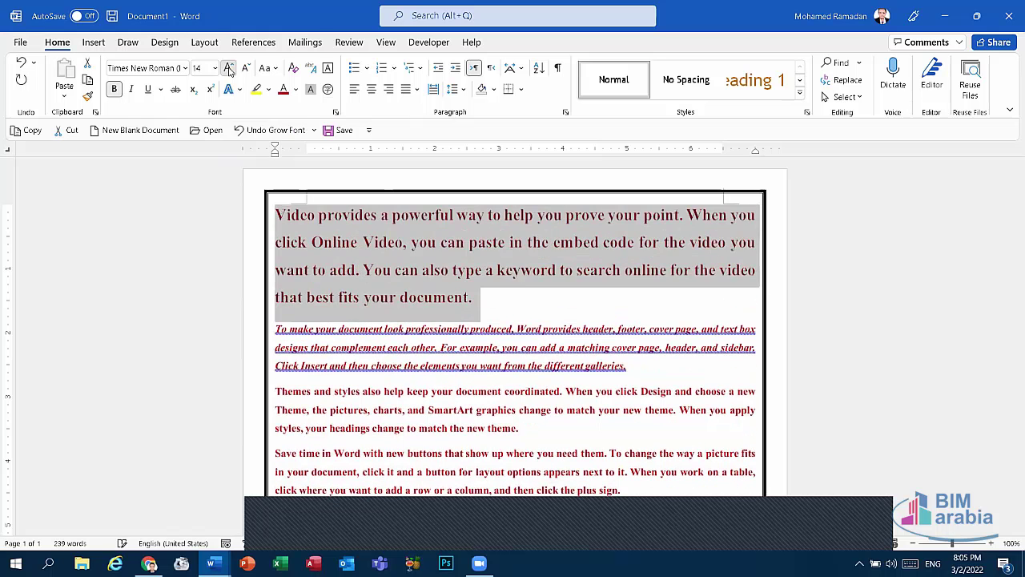
{"action": "left_click", "coordinate": [228, 68]}
{"action": "left_click", "coordinate": [228, 68]}
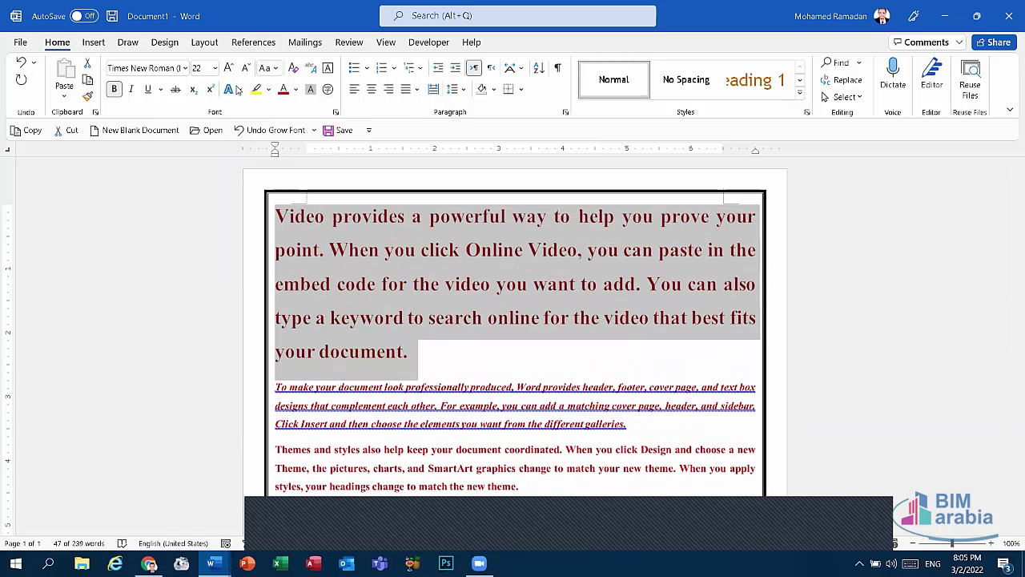
Step: Give the first paragraph a black text outline and set its line weight
{"action": "left_click", "coordinate": [232, 89]}
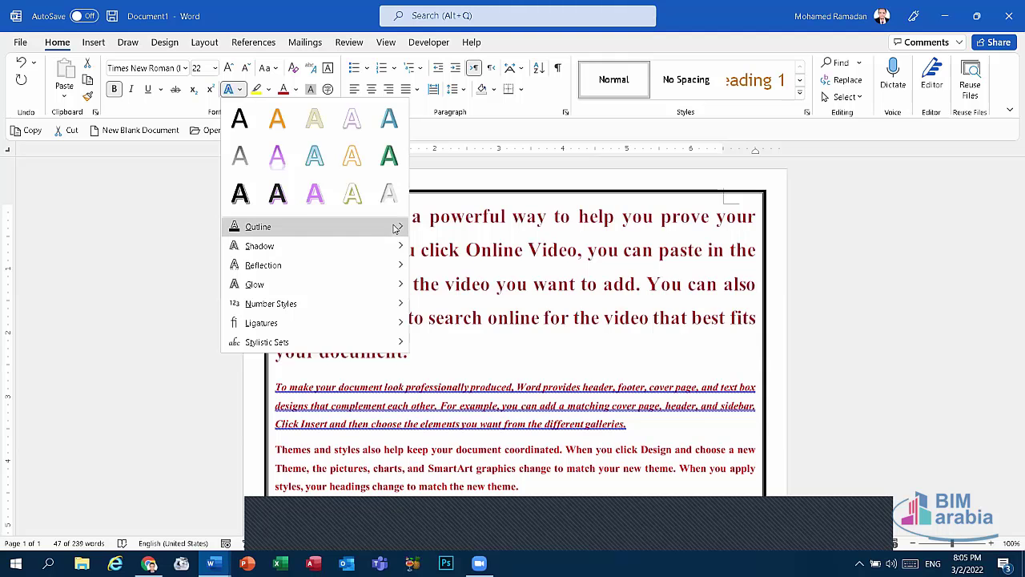
{"action": "mouse_move", "coordinate": [395, 228]}
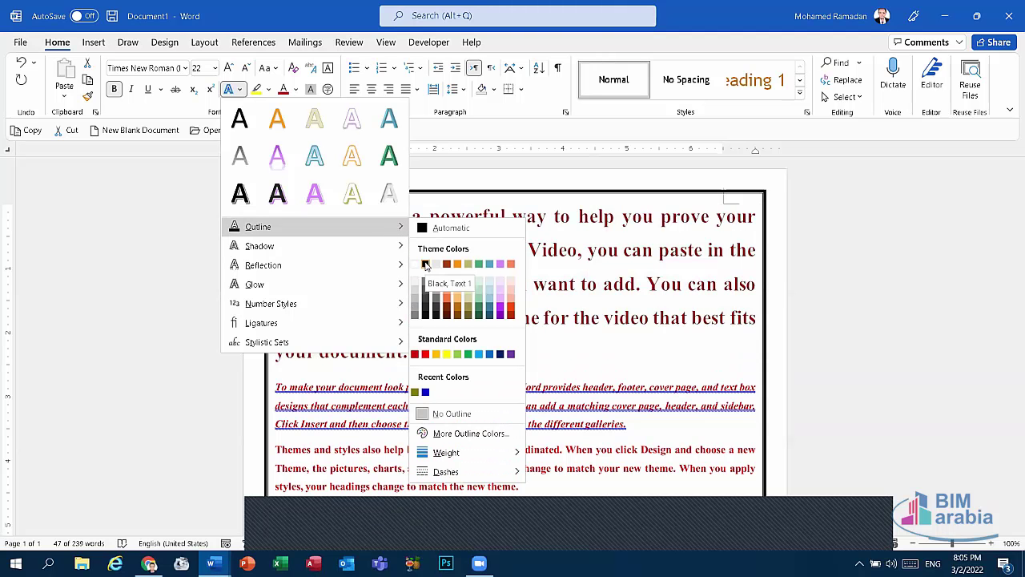
{"action": "left_click", "coordinate": [426, 265]}
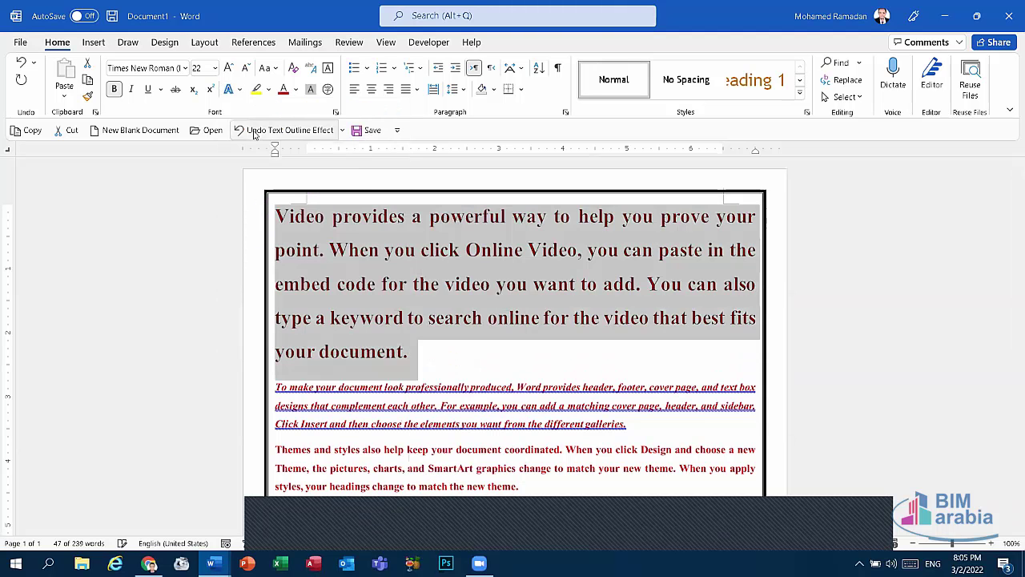
{"action": "left_click", "coordinate": [231, 88]}
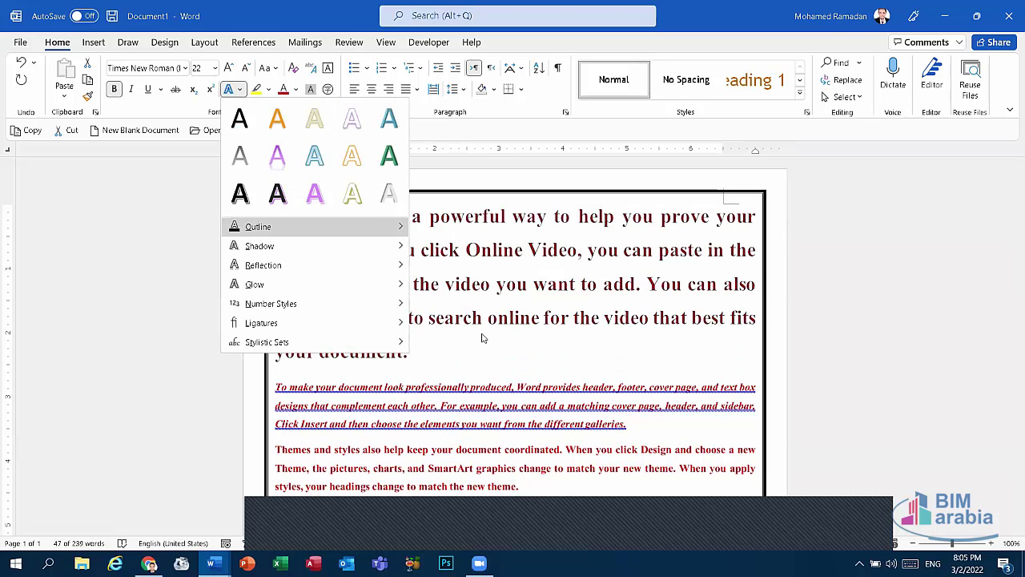
{"action": "mouse_move", "coordinate": [321, 227]}
{"action": "mouse_move", "coordinate": [446, 452]}
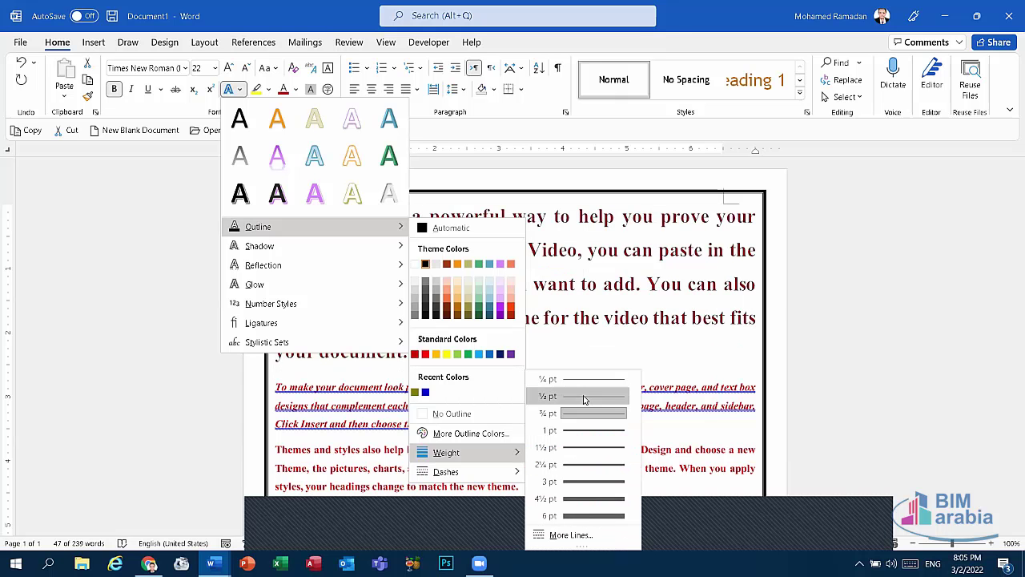
{"action": "left_click", "coordinate": [607, 520]}
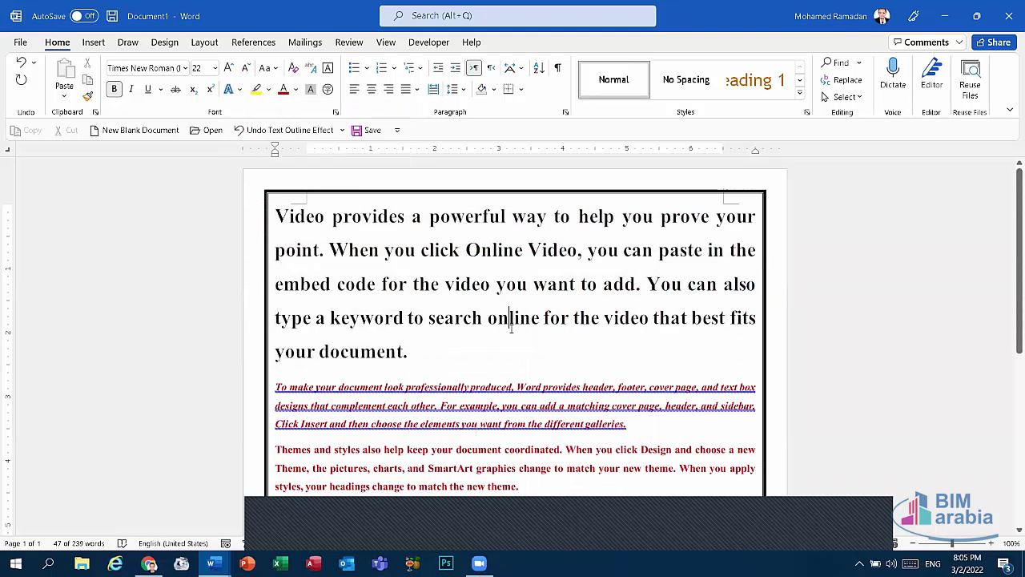
Step: Select just the word 'document' at the end of the next line
{"action": "left_click", "coordinate": [511, 318]}
{"action": "left_click_drag", "start_coordinate": [382, 354], "coordinate": [321, 352]}
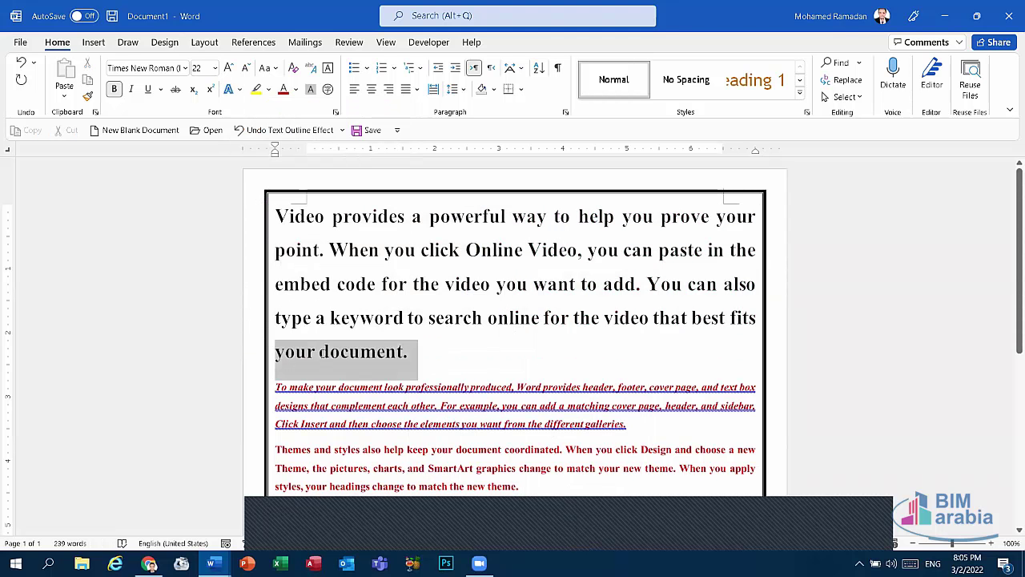
{"action": "left_click_drag", "start_coordinate": [405, 353], "coordinate": [319, 351]}
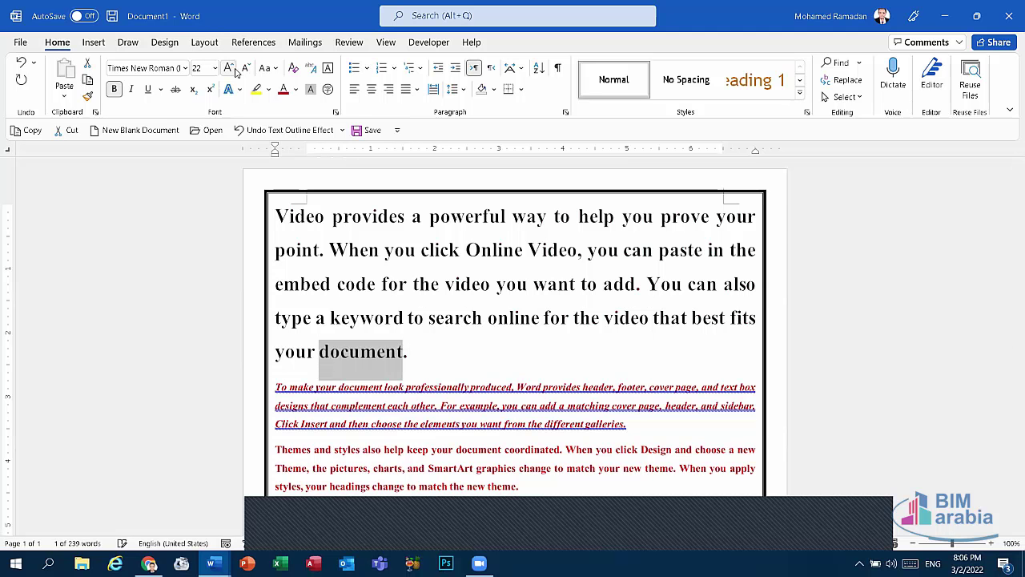
Step: Enlarge the word 'document' to 120 pt
{"action": "left_click", "coordinate": [235, 72]}
{"action": "left_click", "coordinate": [236, 72]}
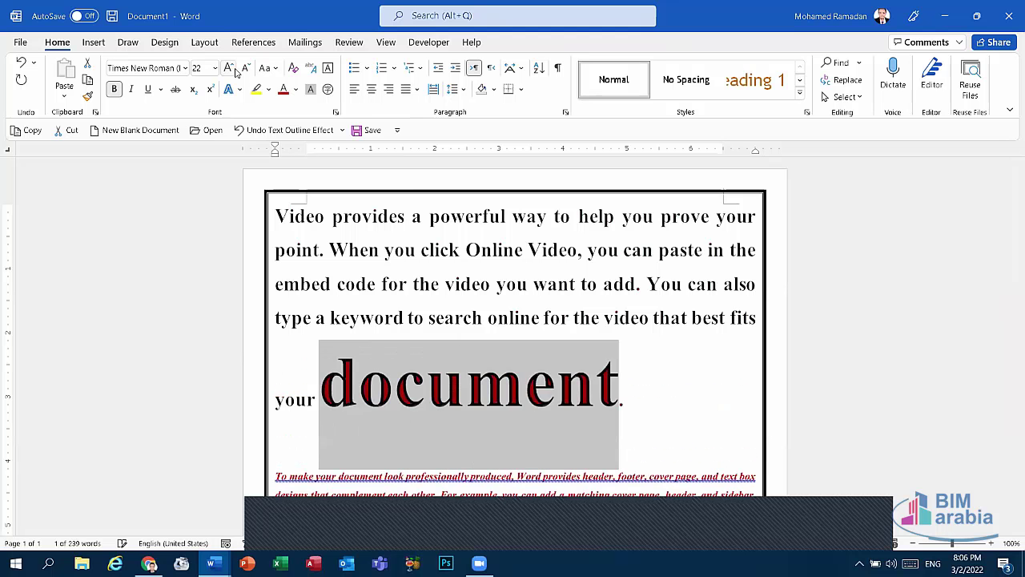
{"action": "key", "text": "ctrl+shift+period"}
{"action": "left_click", "coordinate": [470, 455]}
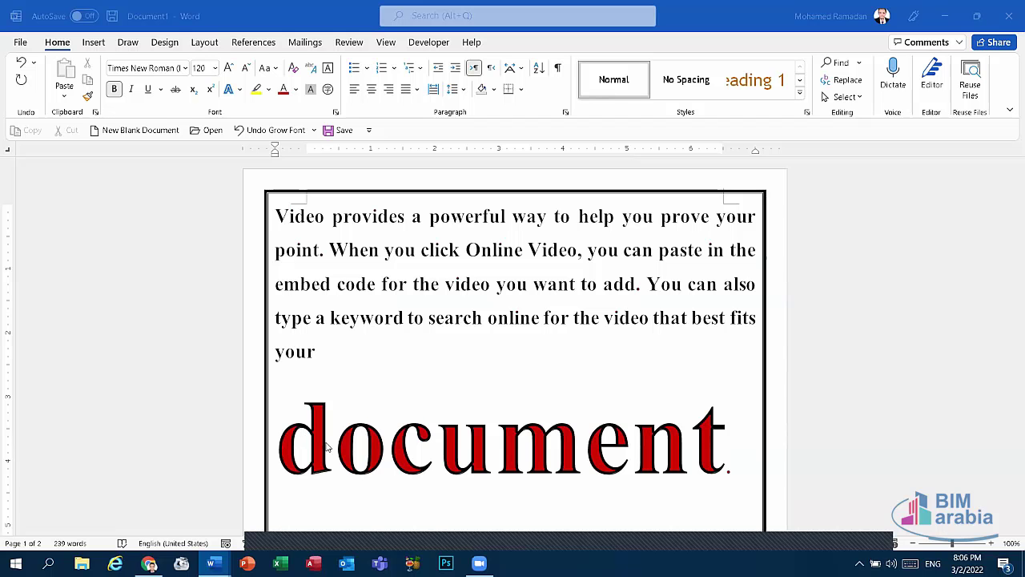
Step: Set the text outline of 'document' to a 1 pt weight and view the Dashes options
{"action": "double_click", "coordinate": [734, 454]}
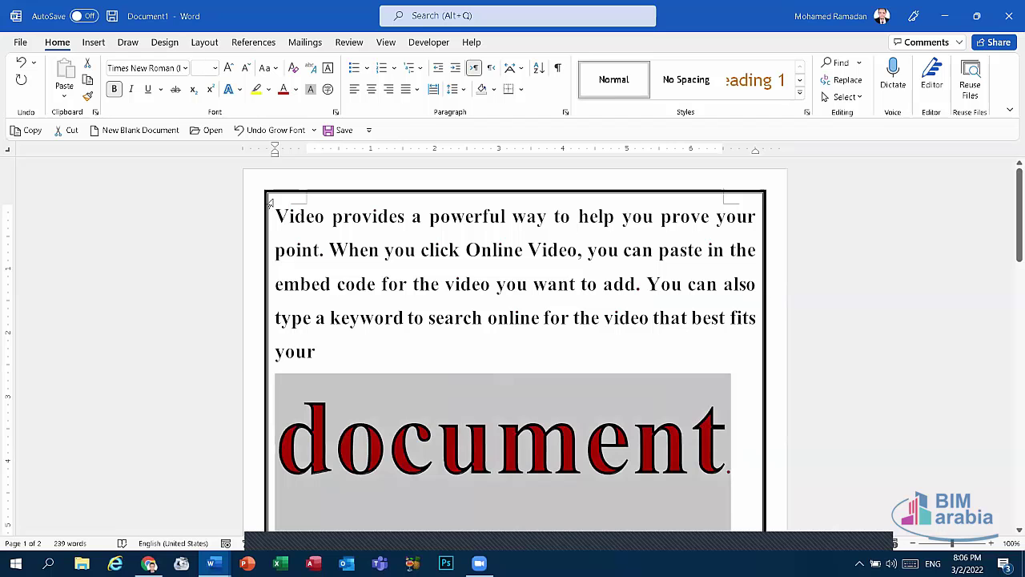
{"action": "left_click", "coordinate": [239, 91]}
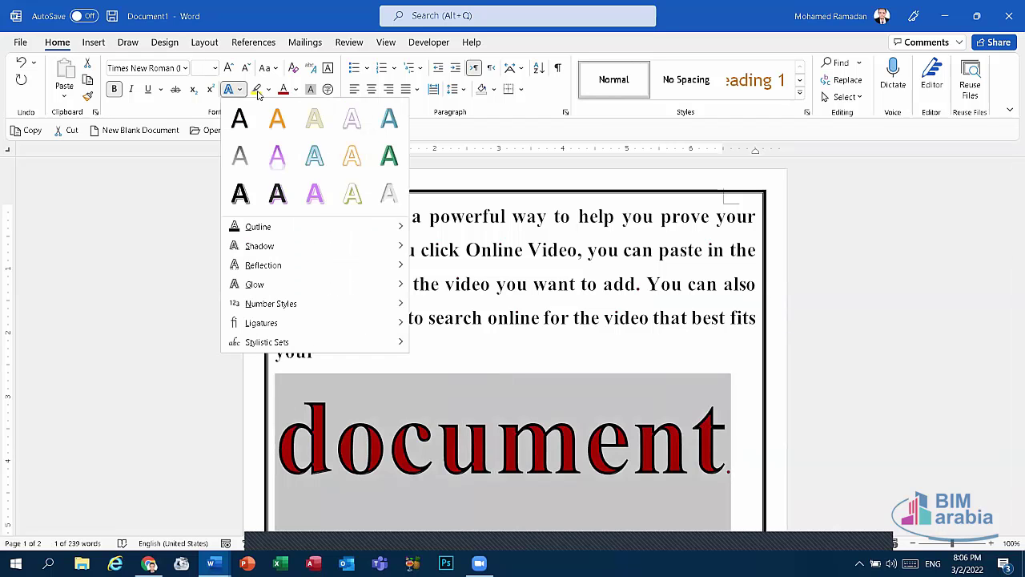
{"action": "mouse_move", "coordinate": [379, 229]}
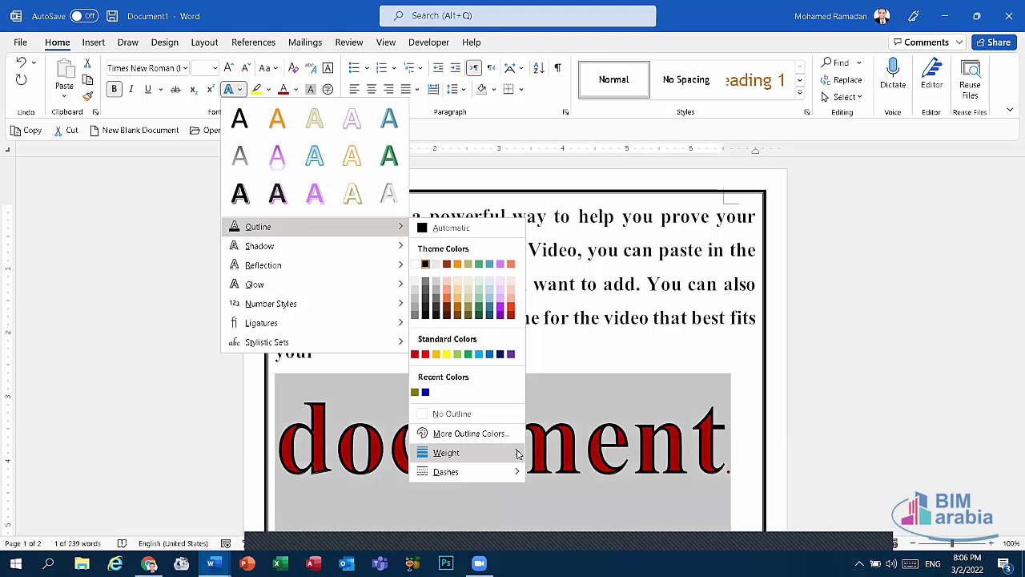
{"action": "mouse_move", "coordinate": [518, 454]}
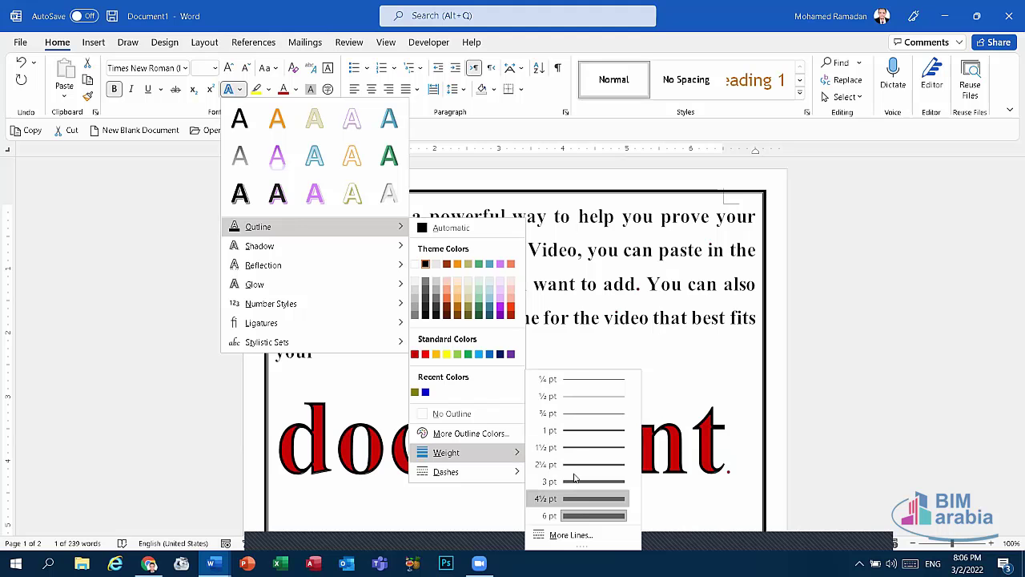
{"action": "left_click", "coordinate": [578, 433]}
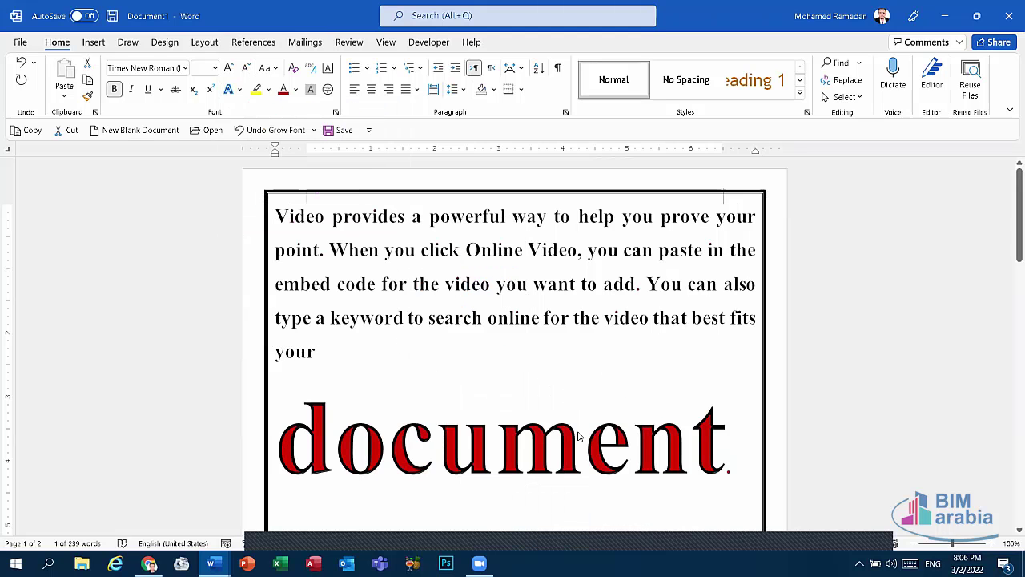
{"action": "left_click", "coordinate": [238, 88]}
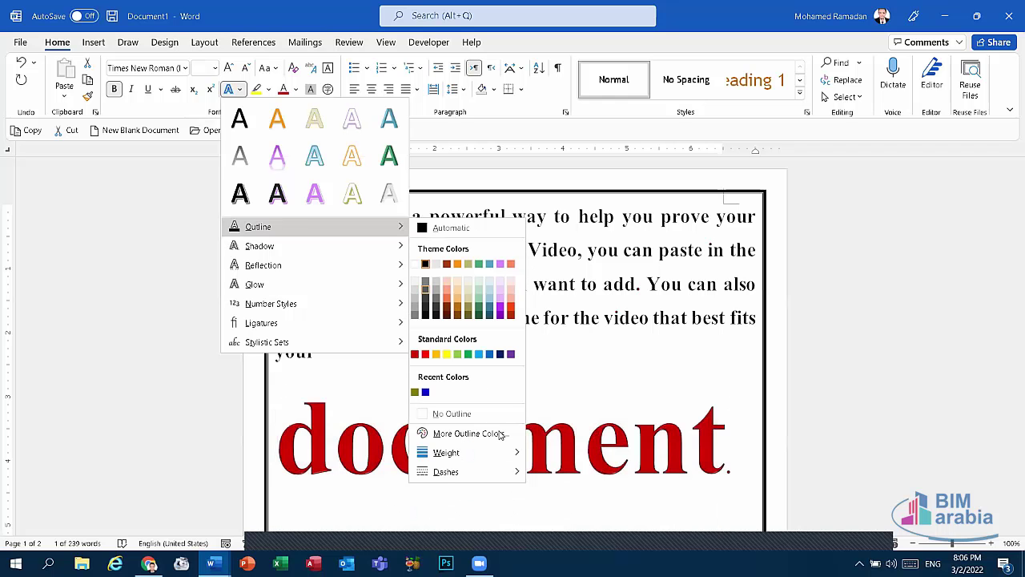
{"action": "mouse_move", "coordinate": [492, 476]}
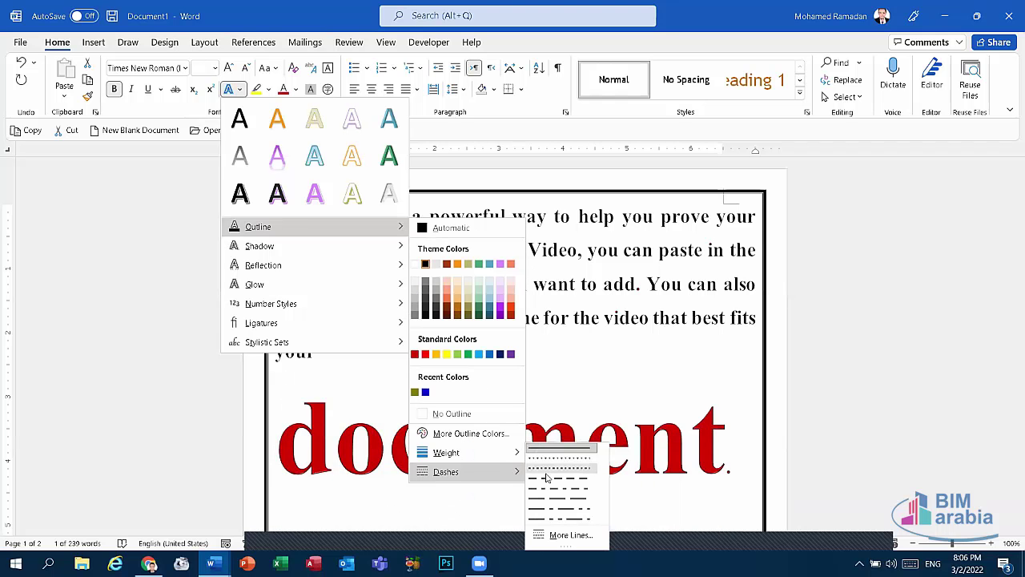
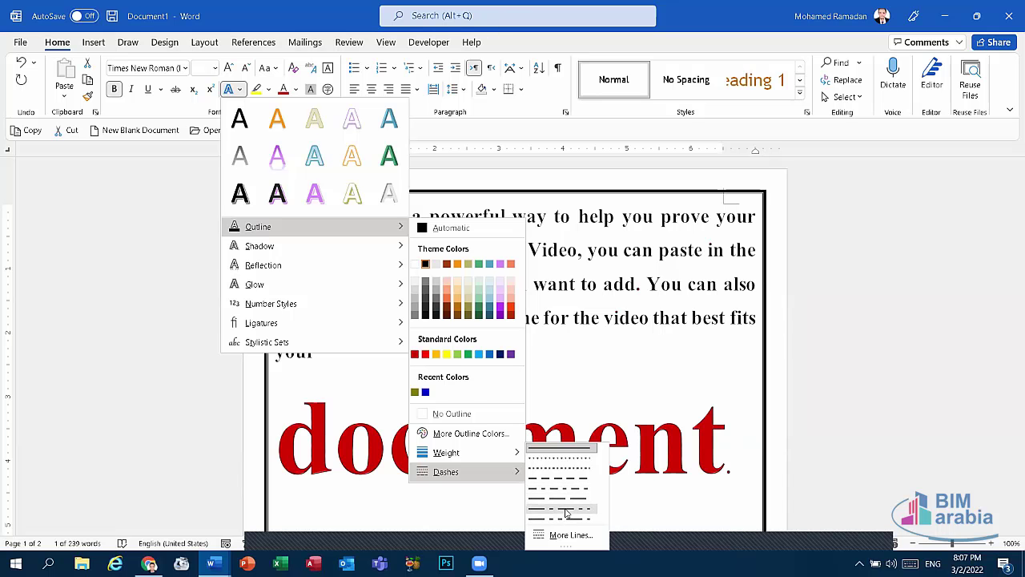
Step: Give the word 'document' a dashed text outline with 6 pt weight
{"action": "left_click", "coordinate": [559, 508]}
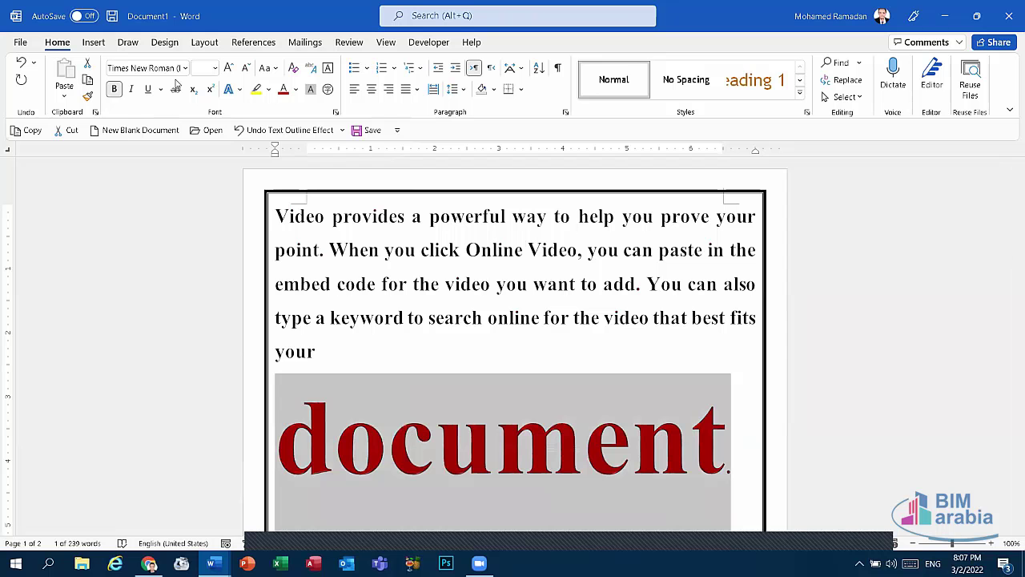
{"action": "left_click", "coordinate": [235, 89]}
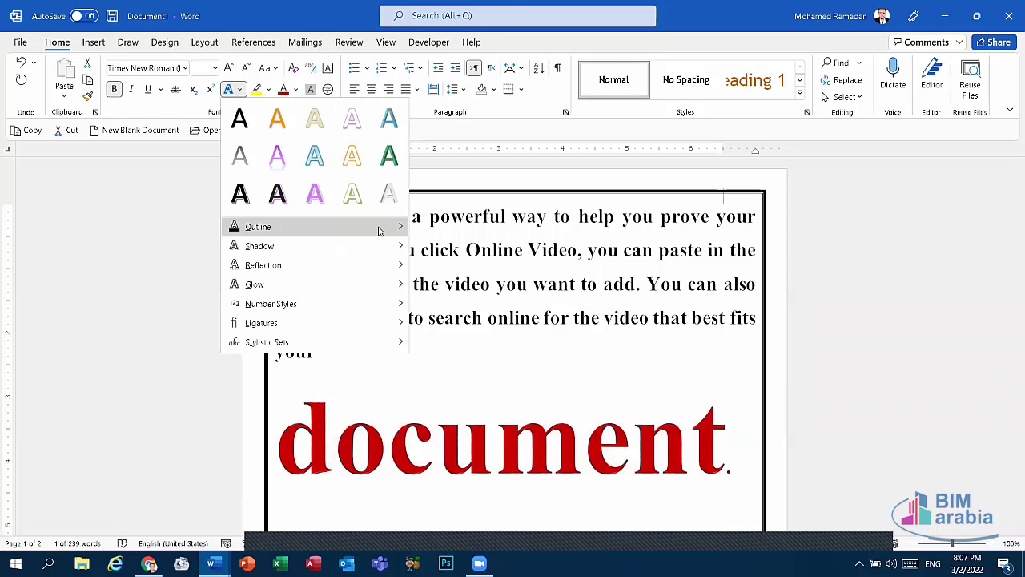
{"action": "left_click", "coordinate": [380, 229]}
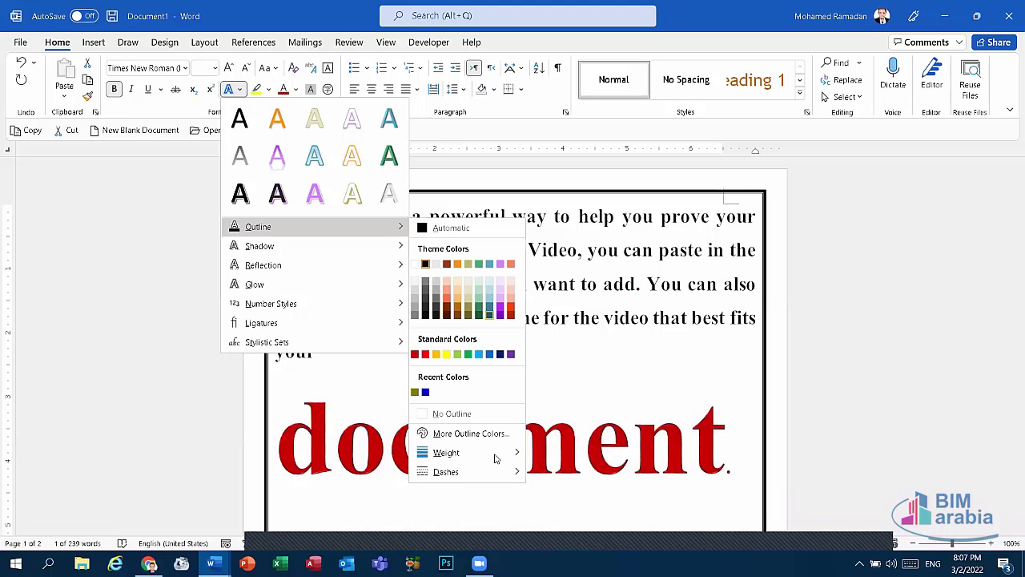
{"action": "mouse_move", "coordinate": [495, 455]}
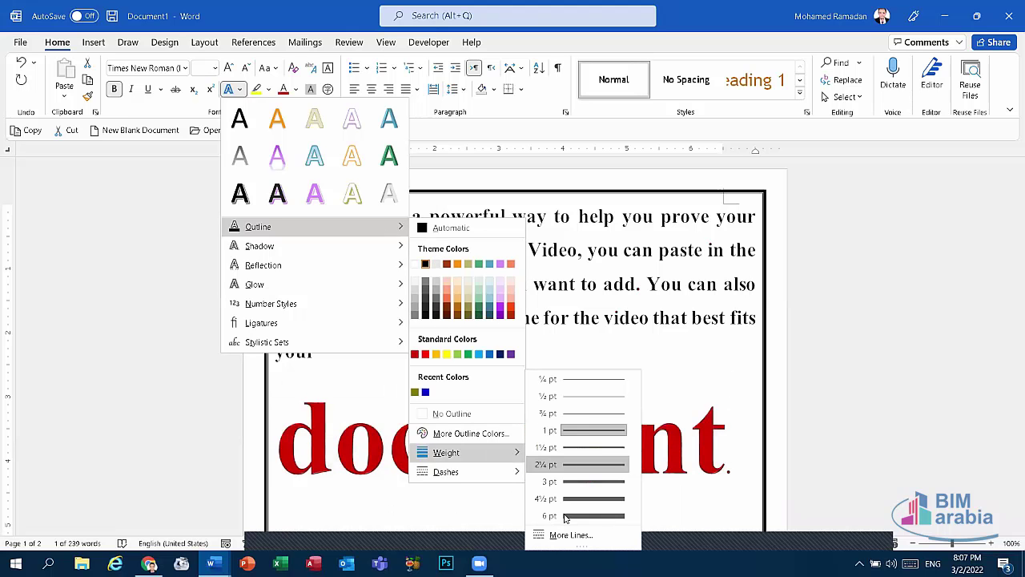
{"action": "left_click", "coordinate": [566, 517]}
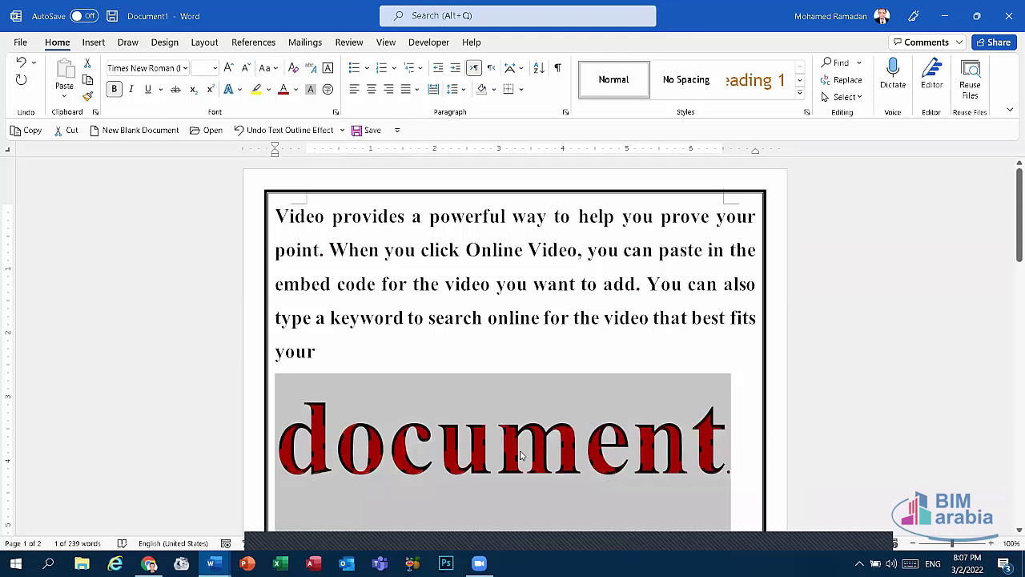
{"action": "left_click", "coordinate": [511, 451]}
Step: Reselect the word 'document' for further text effects
{"action": "left_click_drag", "start_coordinate": [733, 457], "coordinate": [245, 440]}
{"action": "left_click", "coordinate": [498, 535]}
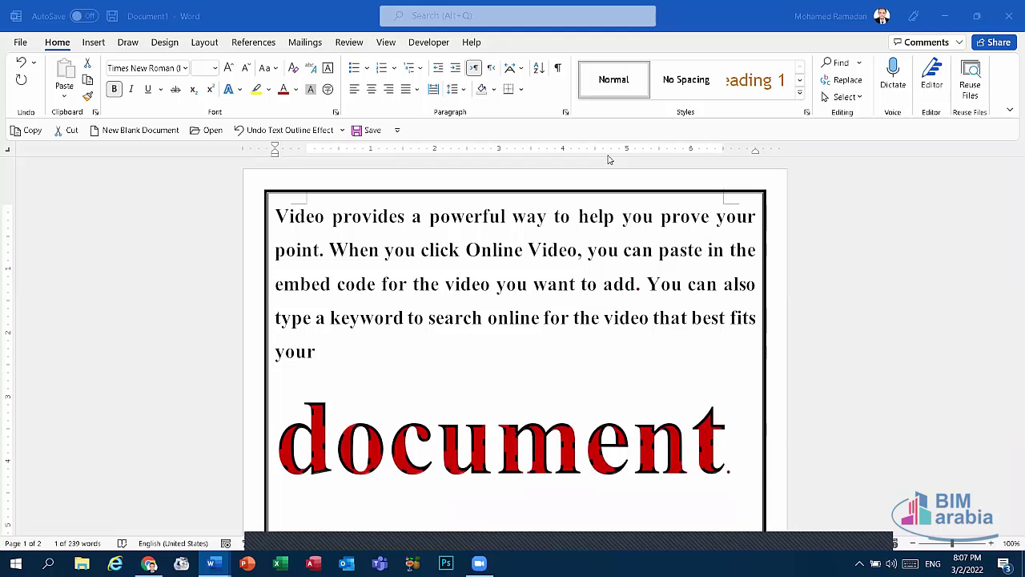
{"action": "left_click", "coordinate": [549, 432]}
{"action": "key", "text": "ctrl+a"}
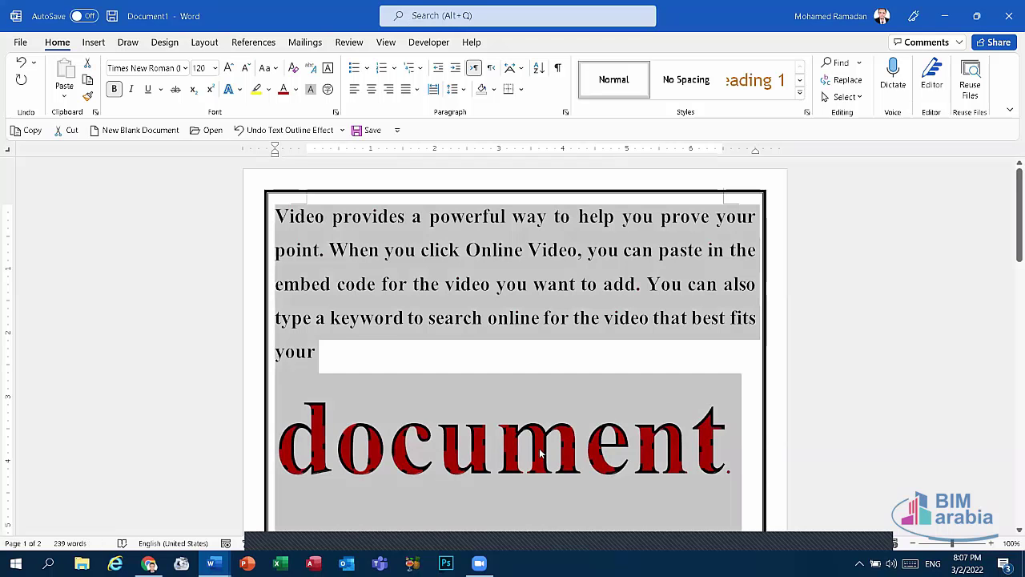
{"action": "left_click", "coordinate": [539, 452]}
{"action": "double_click", "coordinate": [564, 447]}
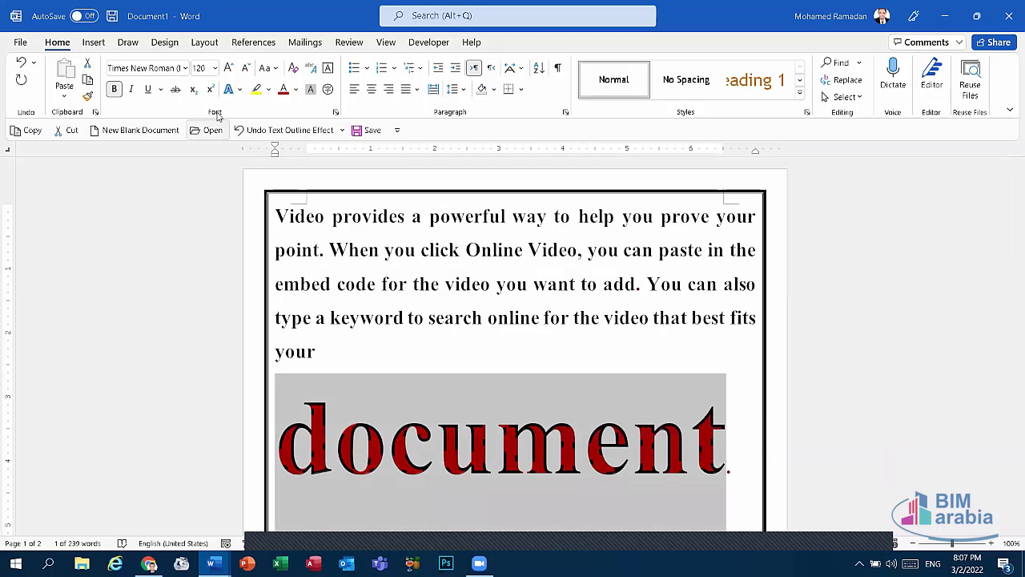
{"action": "left_click", "coordinate": [240, 91]}
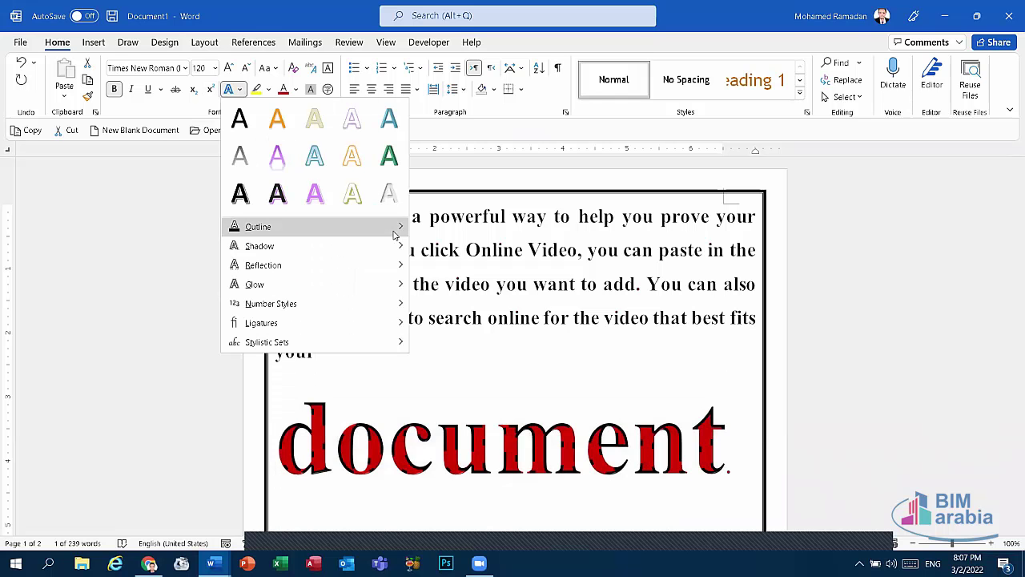
Step: Apply a Perspective shadow beneath the big red word 'document'
{"action": "mouse_move", "coordinate": [394, 232]}
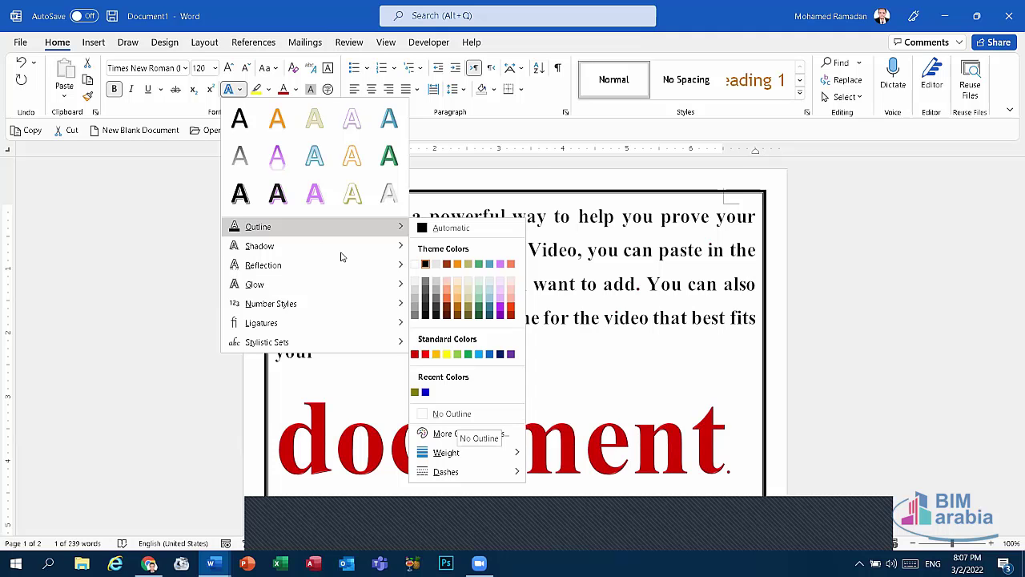
{"action": "mouse_move", "coordinate": [372, 256]}
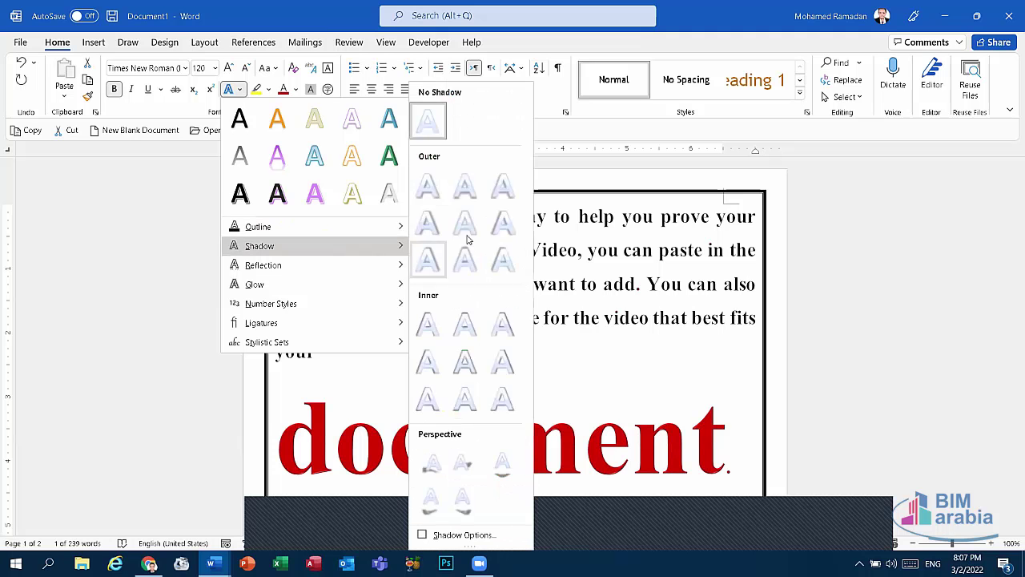
{"action": "left_click", "coordinate": [513, 477]}
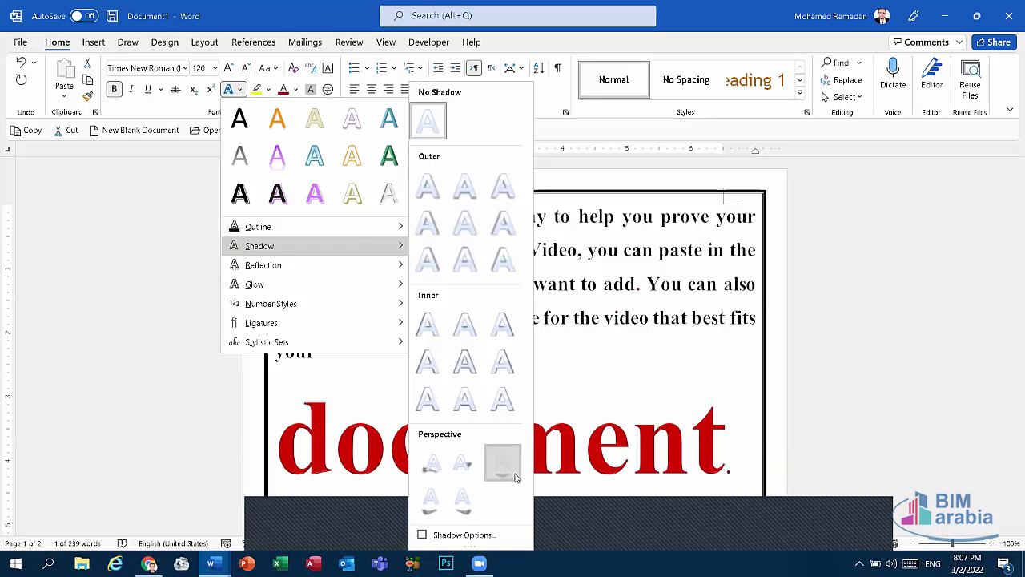
{"action": "scroll", "coordinate": [517, 465], "scroll_direction": "down", "scroll_amount": 3}
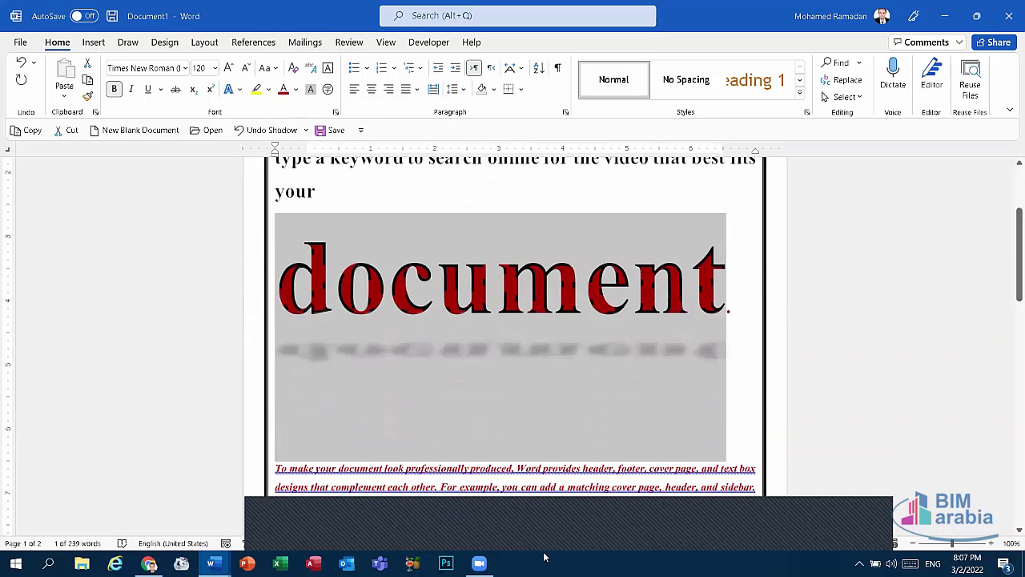
{"action": "left_click", "coordinate": [539, 535]}
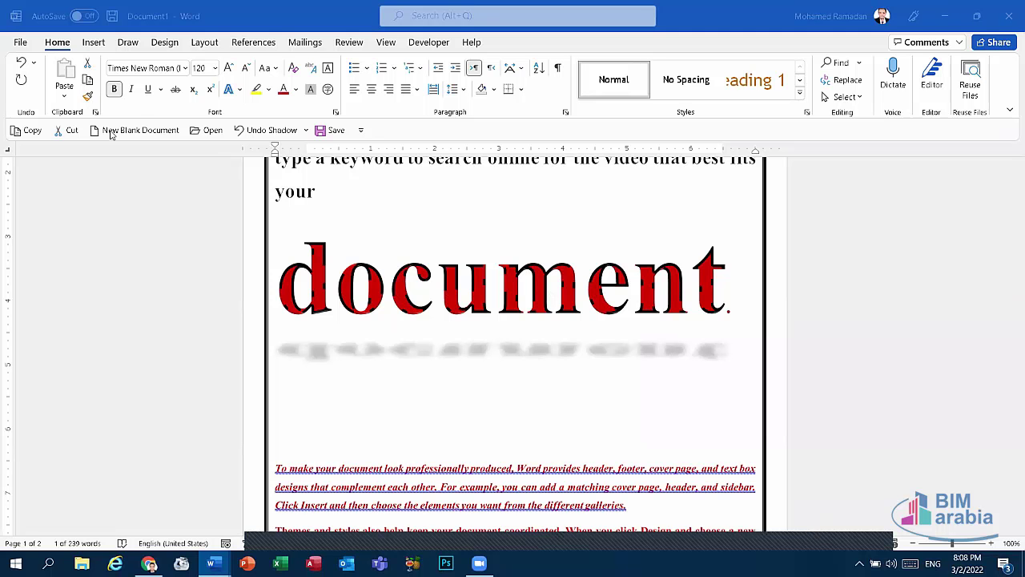
{"action": "double_click", "coordinate": [395, 267]}
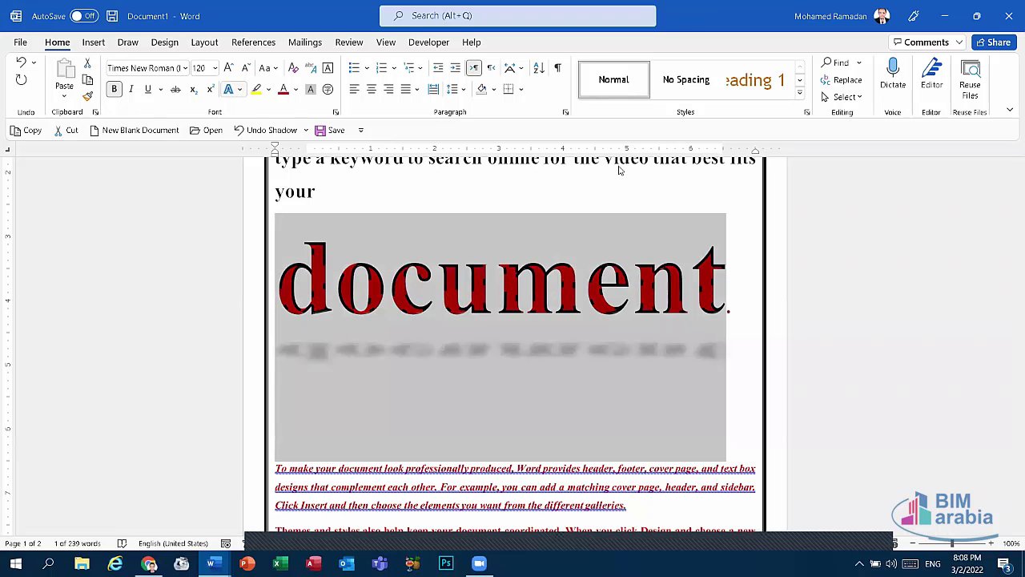
{"action": "left_click", "coordinate": [593, 165]}
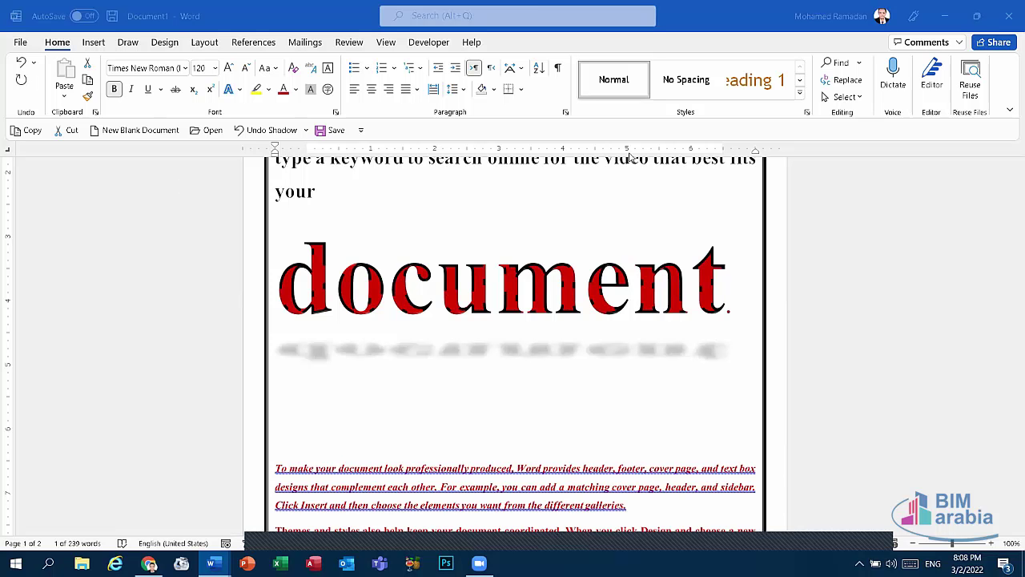
{"action": "left_click", "coordinate": [296, 91]}
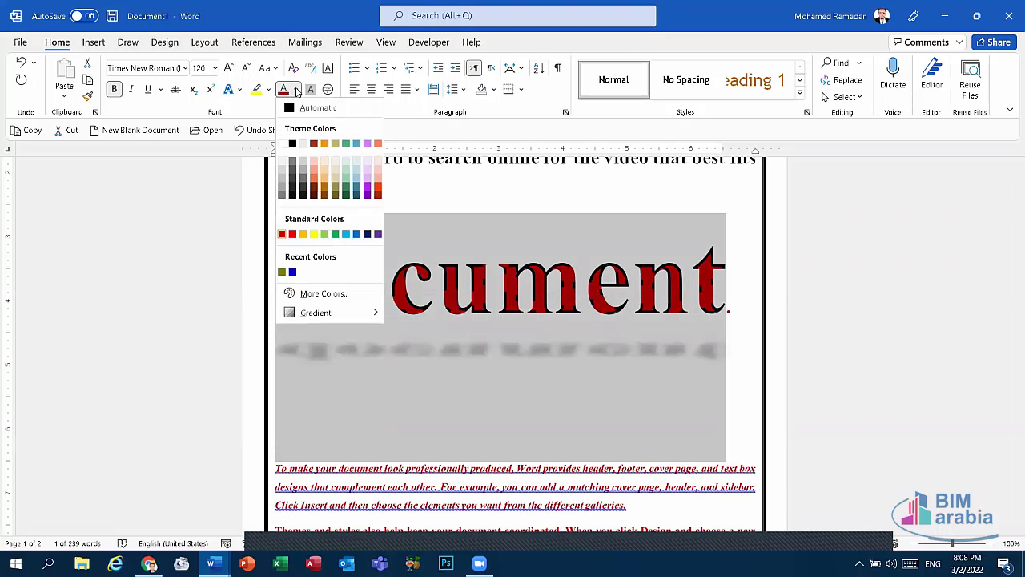
{"action": "mouse_move", "coordinate": [519, 527]}
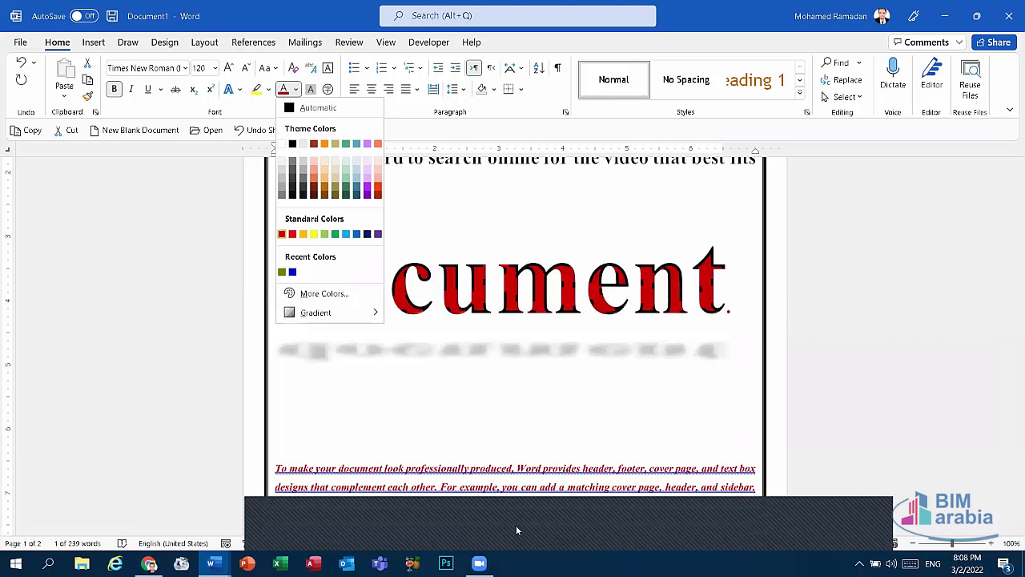
{"action": "left_click", "coordinate": [282, 90]}
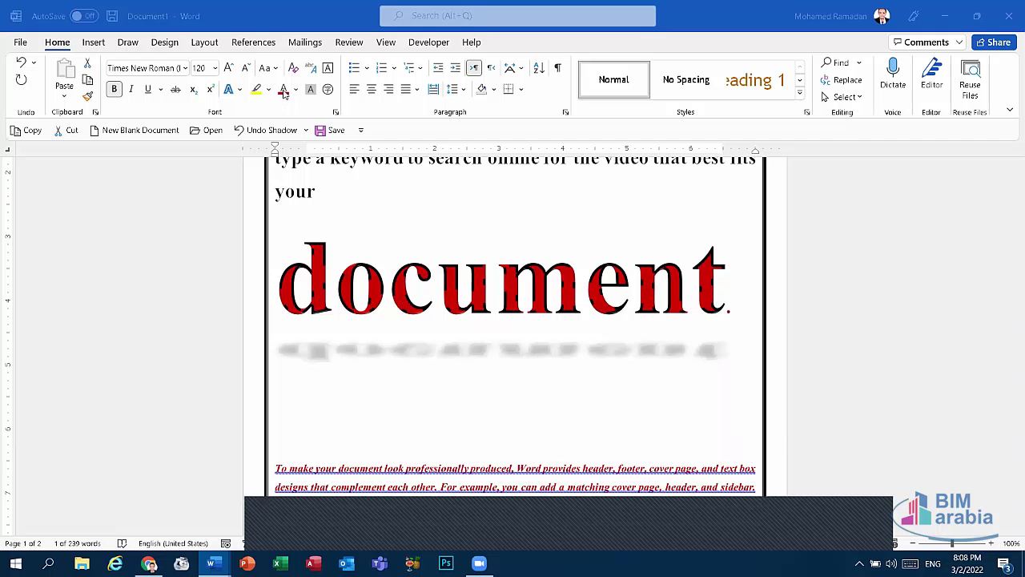
Step: Add a Reflection Variation beneath 'document', then reselect the word
{"action": "left_click", "coordinate": [238, 90]}
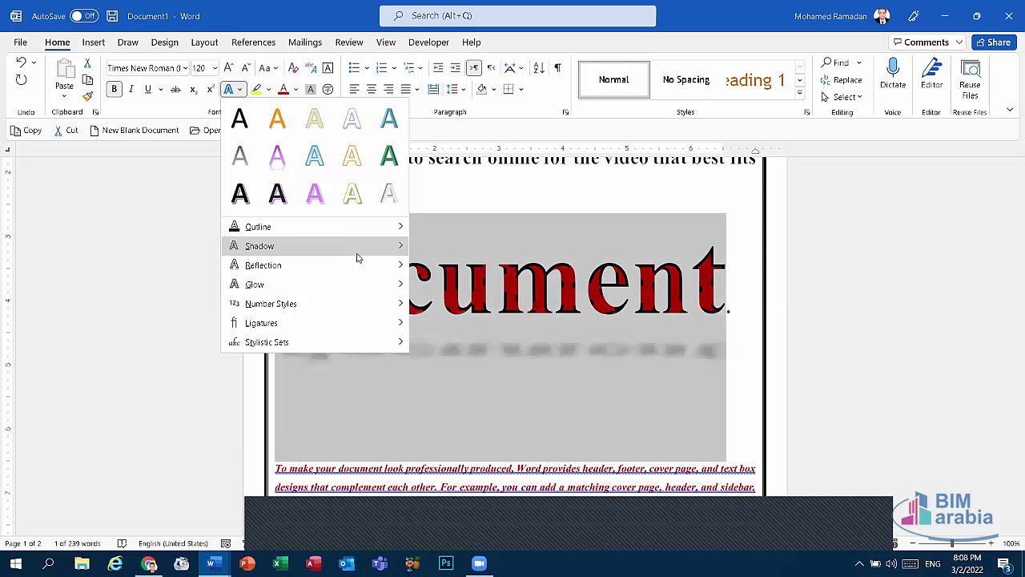
{"action": "mouse_move", "coordinate": [356, 268]}
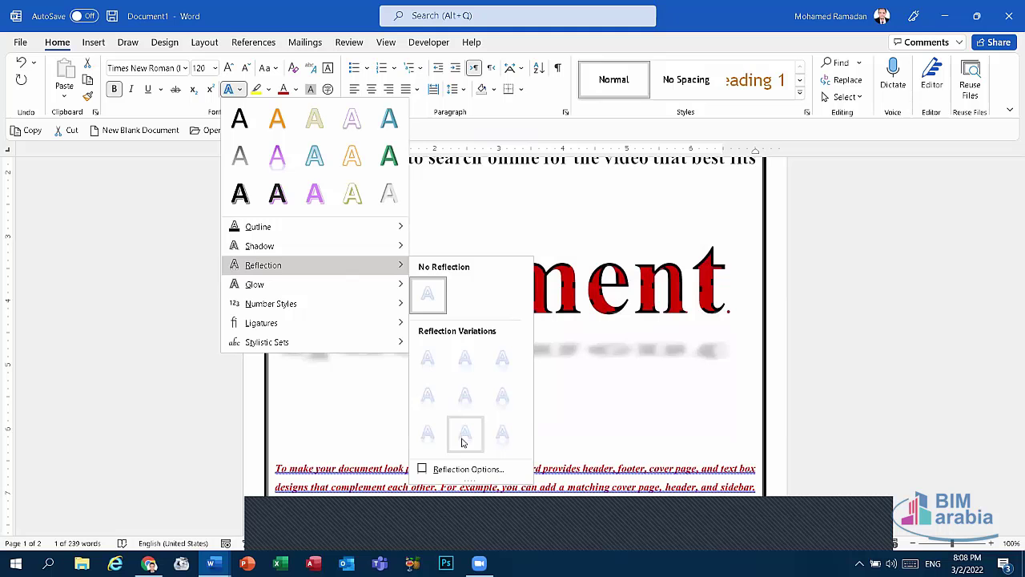
{"action": "left_click", "coordinate": [430, 439]}
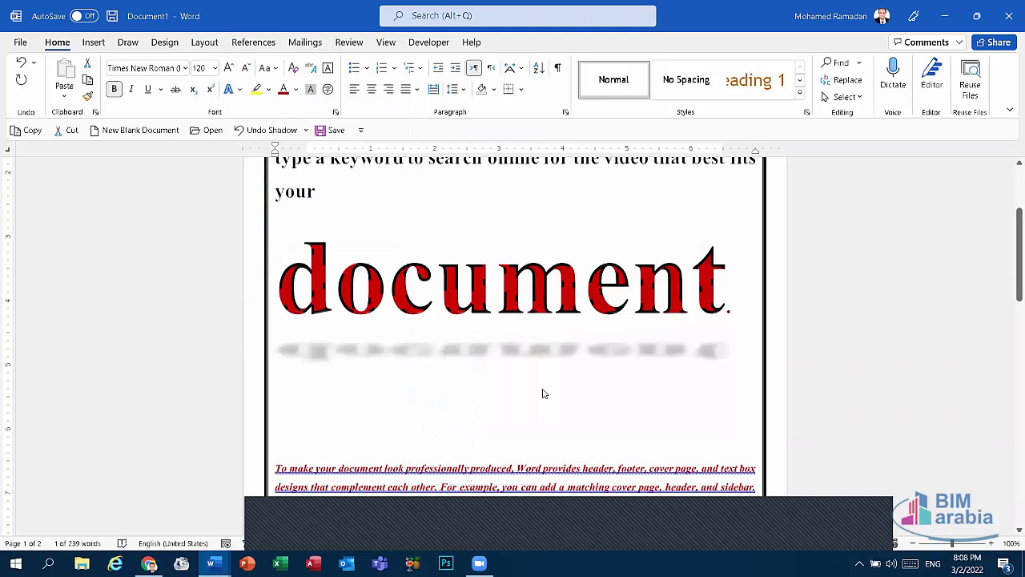
{"action": "left_click", "coordinate": [516, 350]}
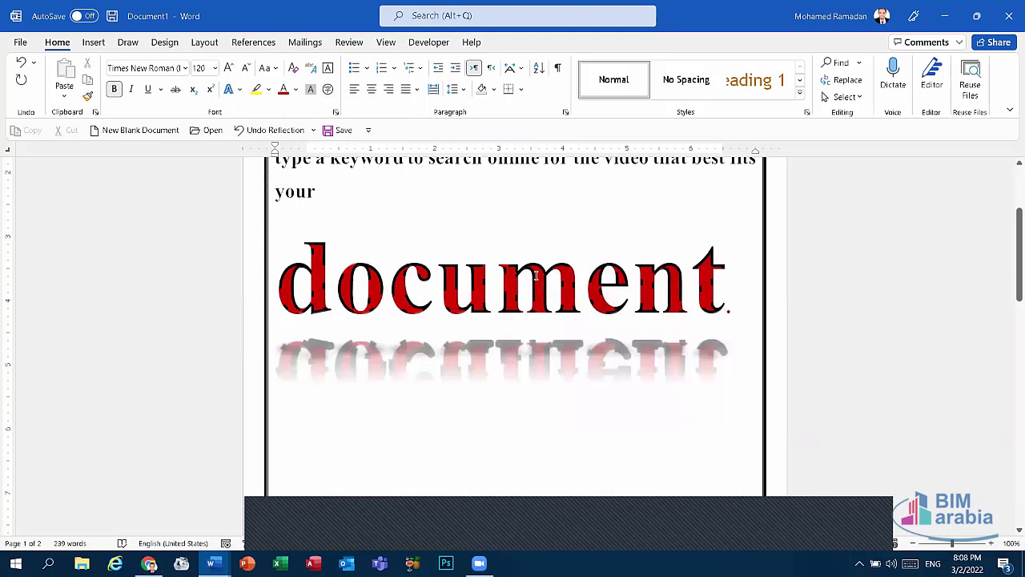
{"action": "left_click", "coordinate": [719, 328]}
{"action": "key", "text": "shift+Home"}
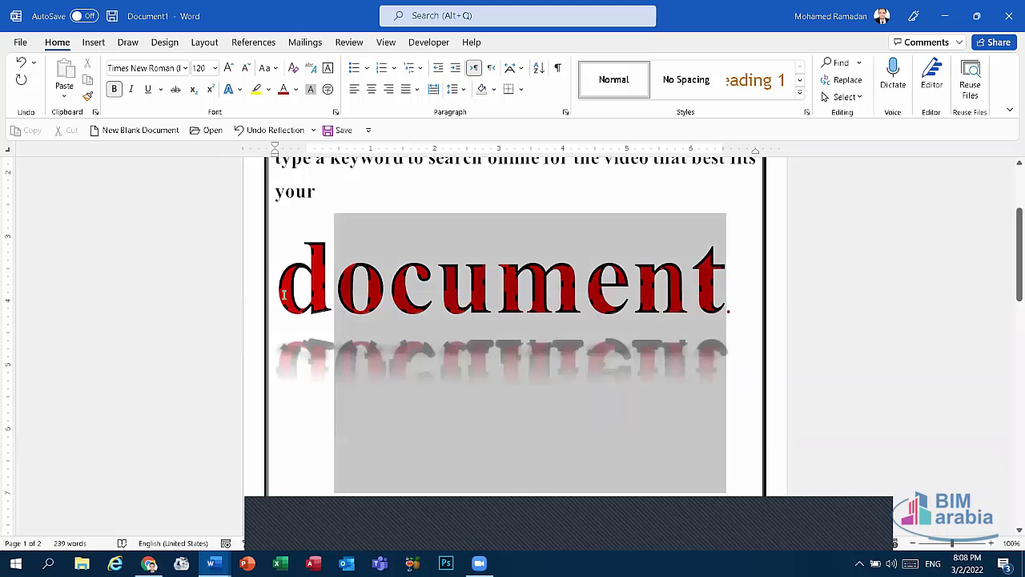
{"action": "left_click", "coordinate": [232, 89]}
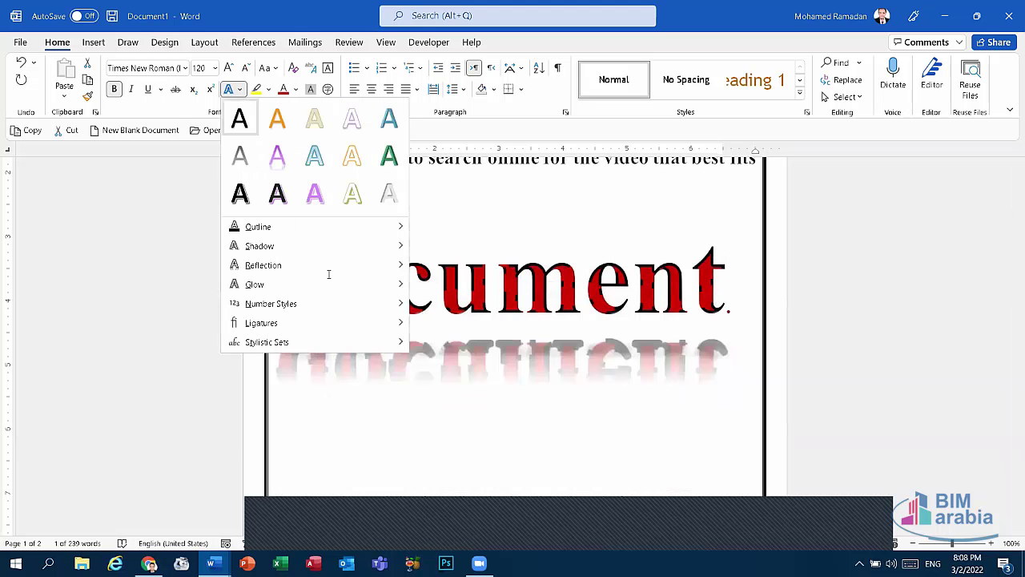
Step: Apply an orange Glow Variation around 'document', browsing More Glow Colors and Number Styles
{"action": "left_click", "coordinate": [364, 264]}
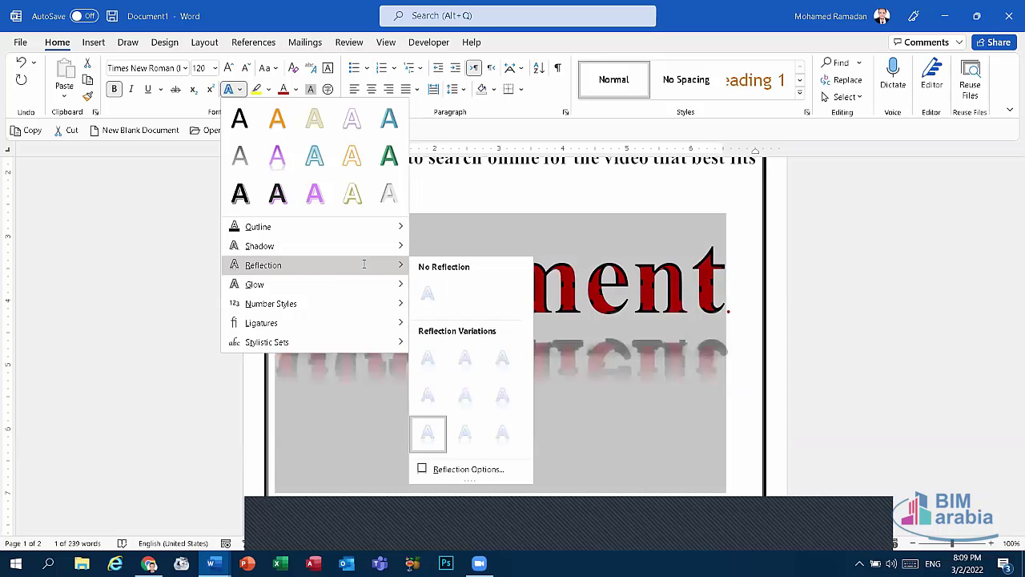
{"action": "left_click", "coordinate": [298, 282]}
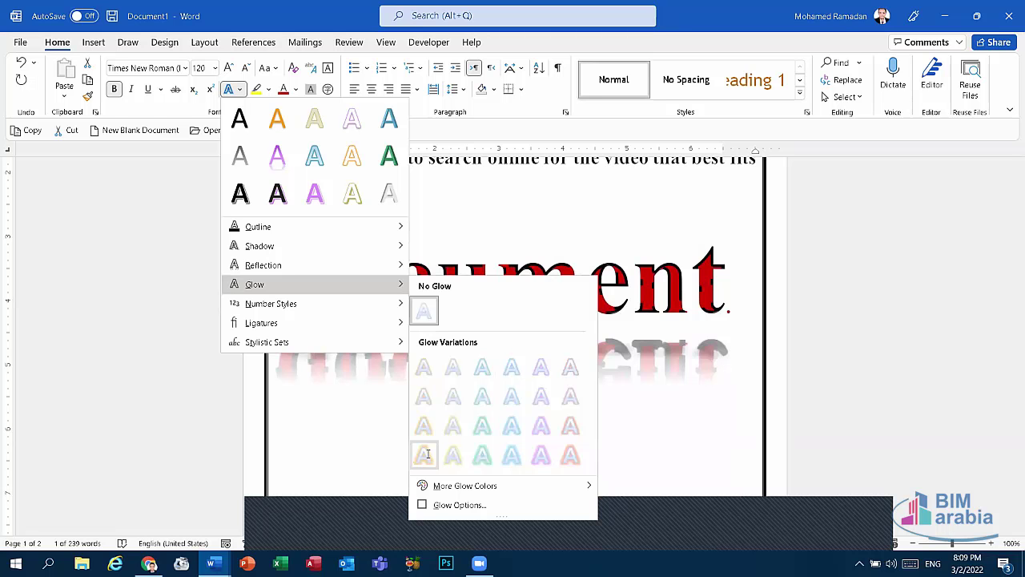
{"action": "left_click", "coordinate": [508, 268]}
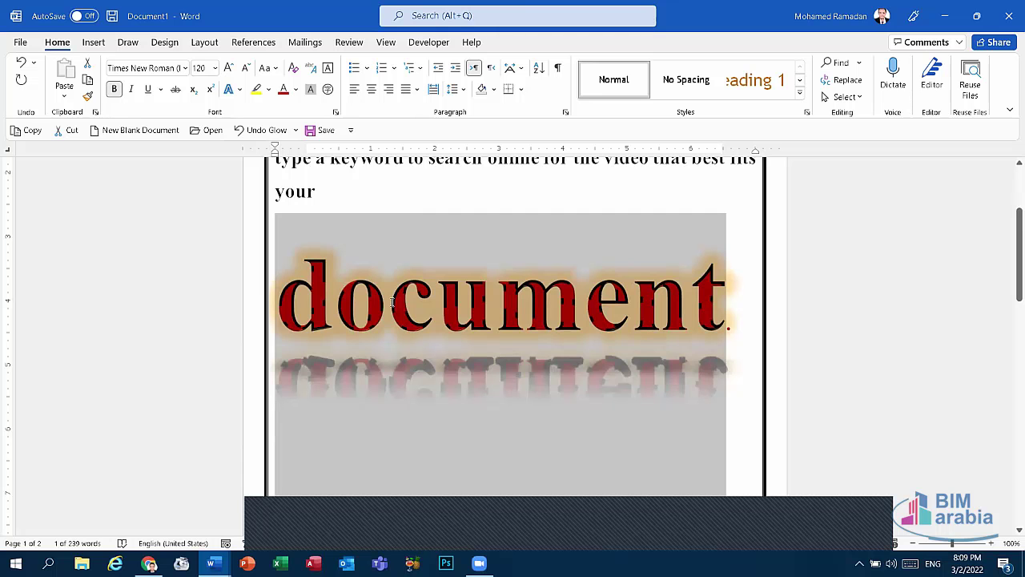
{"action": "left_click", "coordinate": [239, 89]}
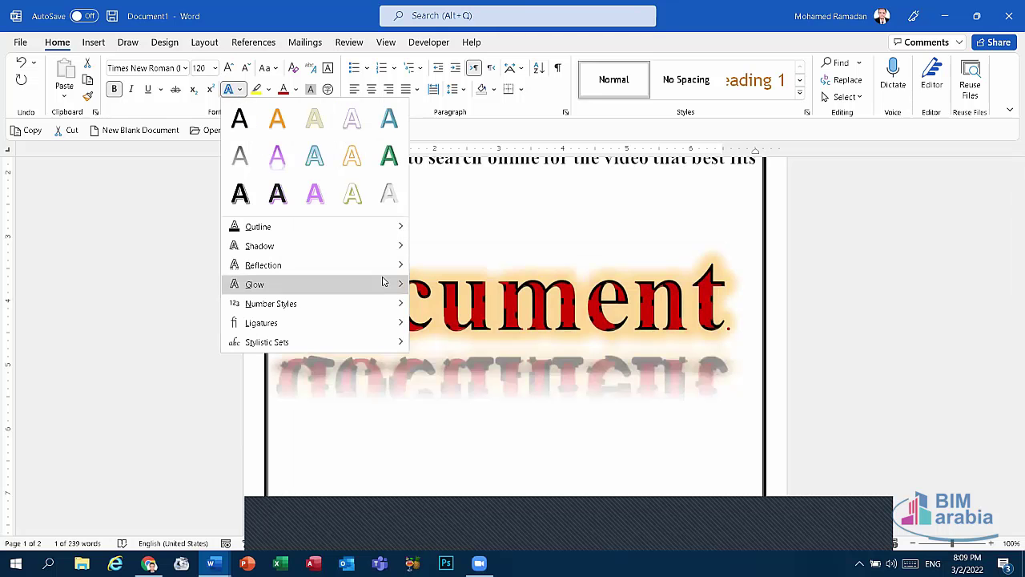
{"action": "mouse_move", "coordinate": [385, 284]}
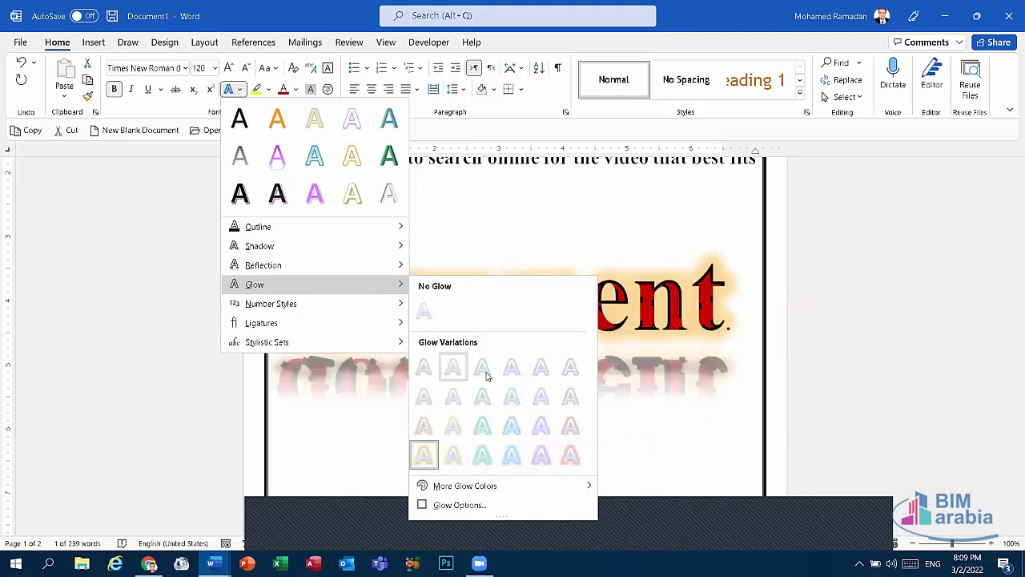
{"action": "mouse_move", "coordinate": [469, 494]}
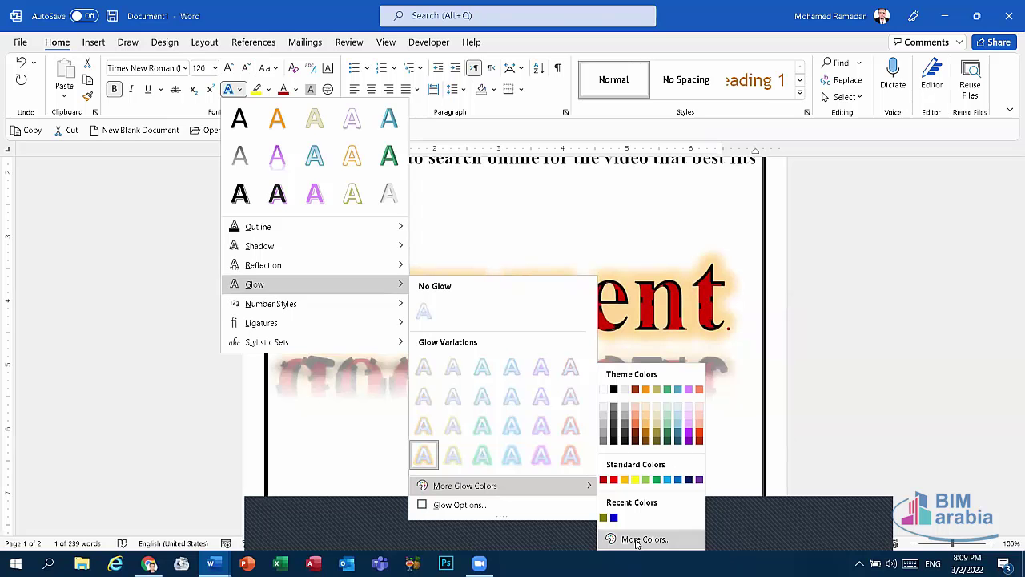
{"action": "mouse_move", "coordinate": [305, 304]}
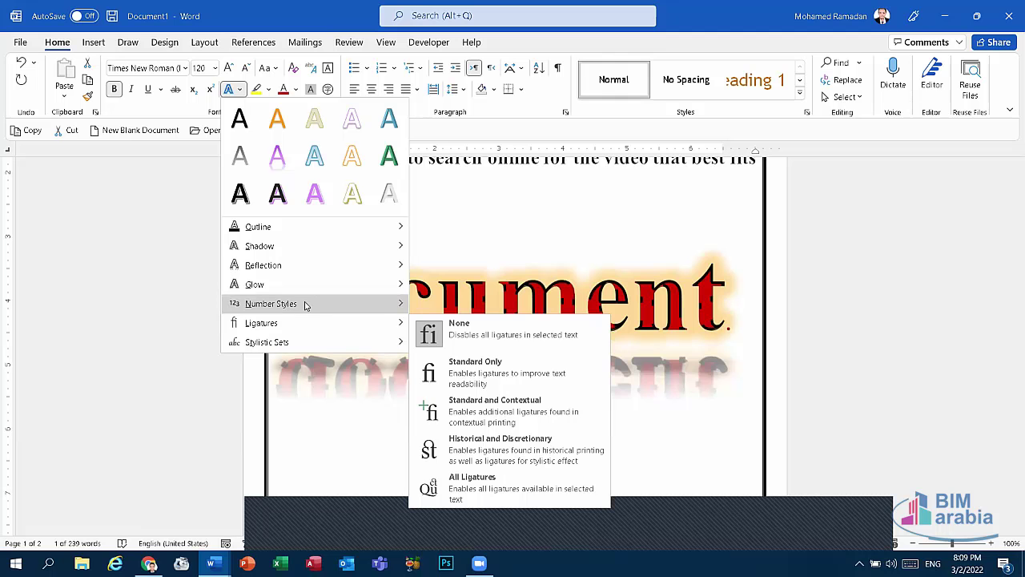
{"action": "left_click", "coordinate": [481, 261]}
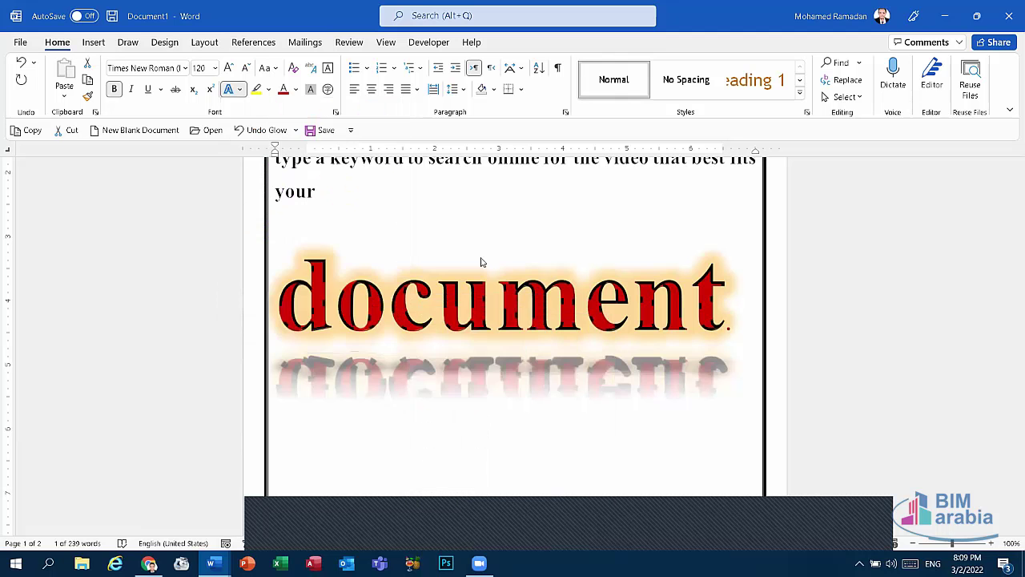
Step: Add a new line after 'your' and type 123455
{"action": "double_click", "coordinate": [297, 192]}
{"action": "left_click", "coordinate": [321, 194]}
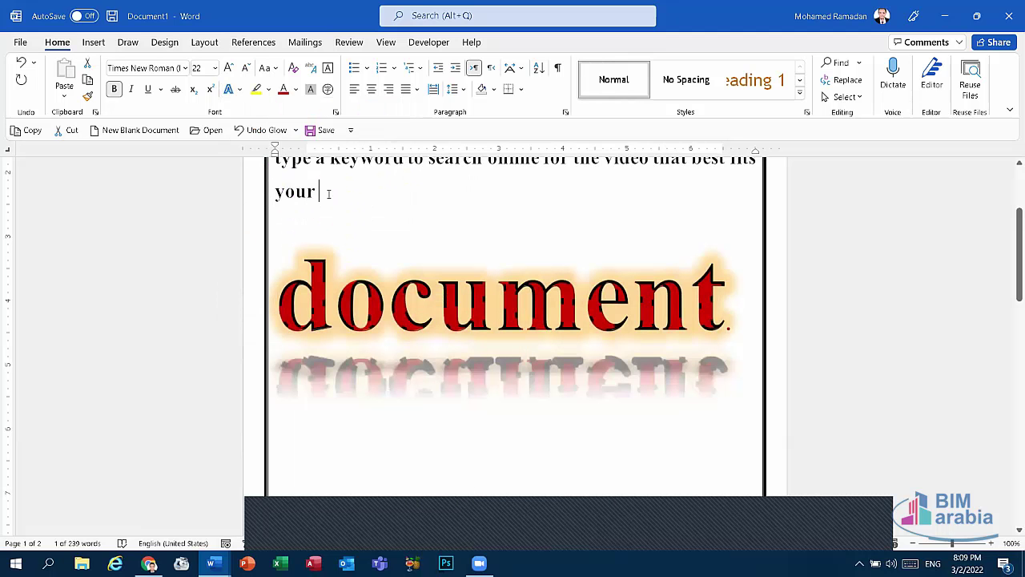
{"action": "key", "text": "Return"}
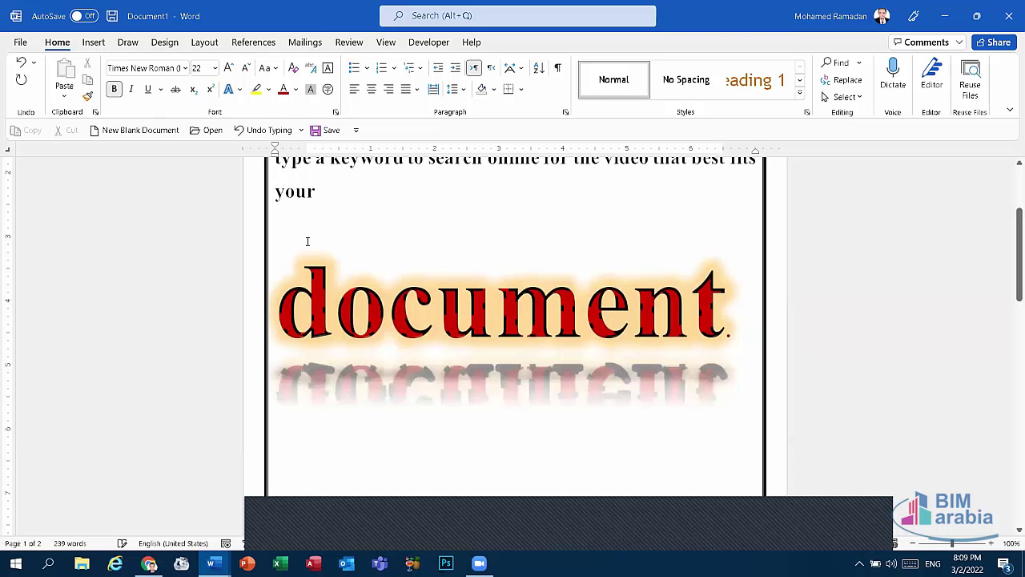
{"action": "left_click", "coordinate": [319, 237]}
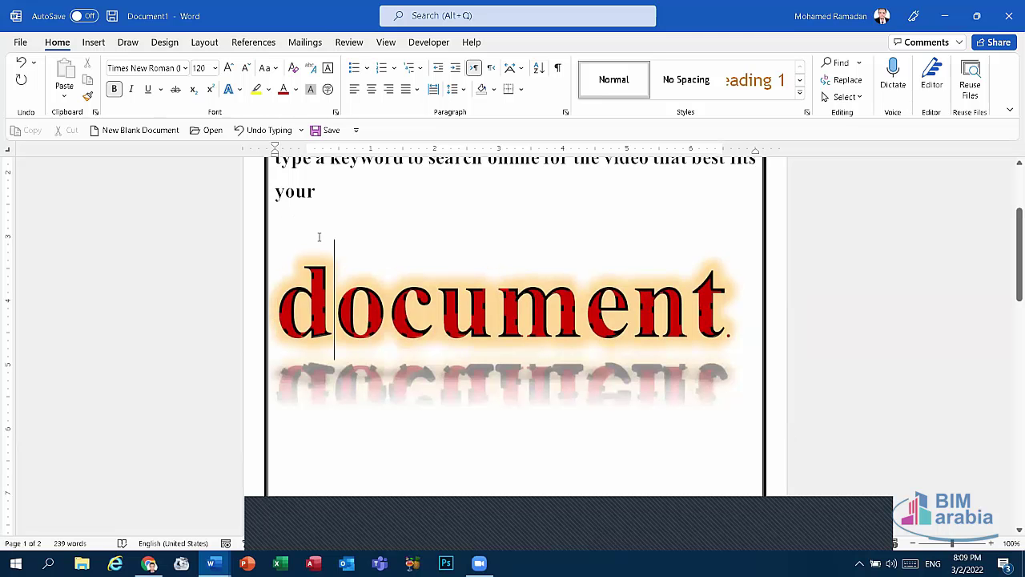
{"action": "left_click", "coordinate": [336, 190]}
{"action": "key", "text": "Return"}
{"action": "key", "text": "Return"}
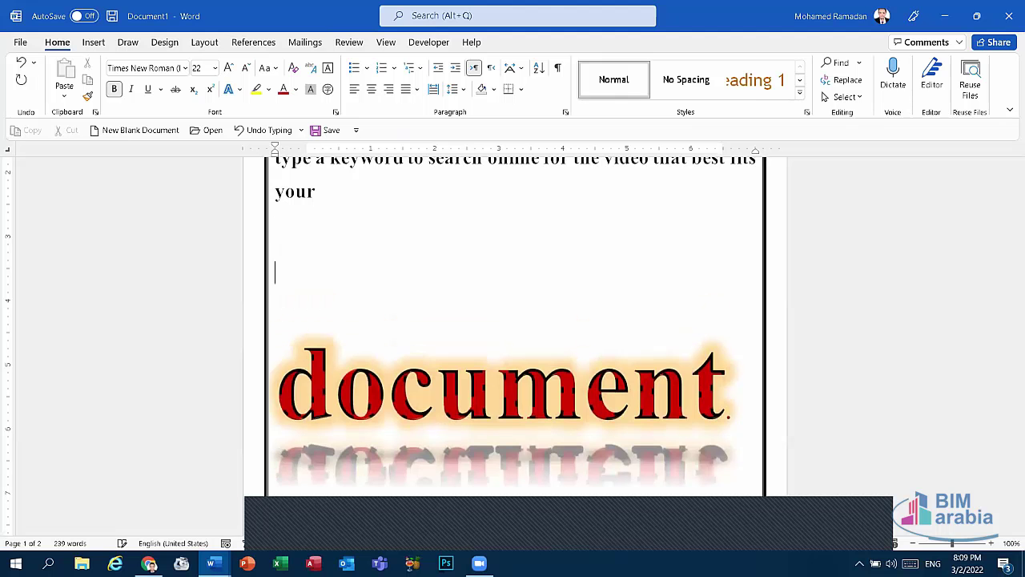
{"action": "type", "text": "123455"}
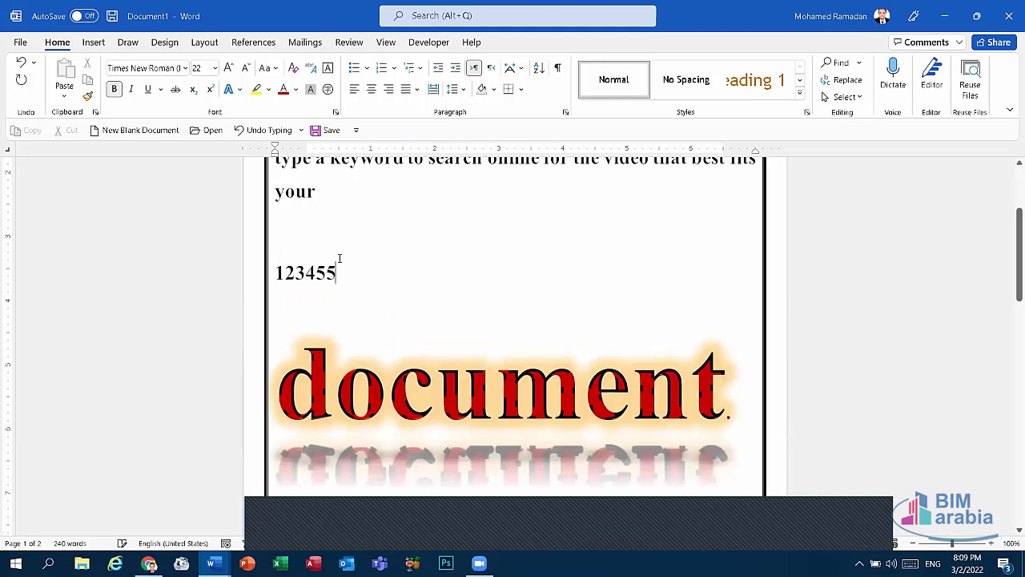
Step: Enlarge 123455 to 72 pt and centre it
{"action": "double_click", "coordinate": [339, 258]}
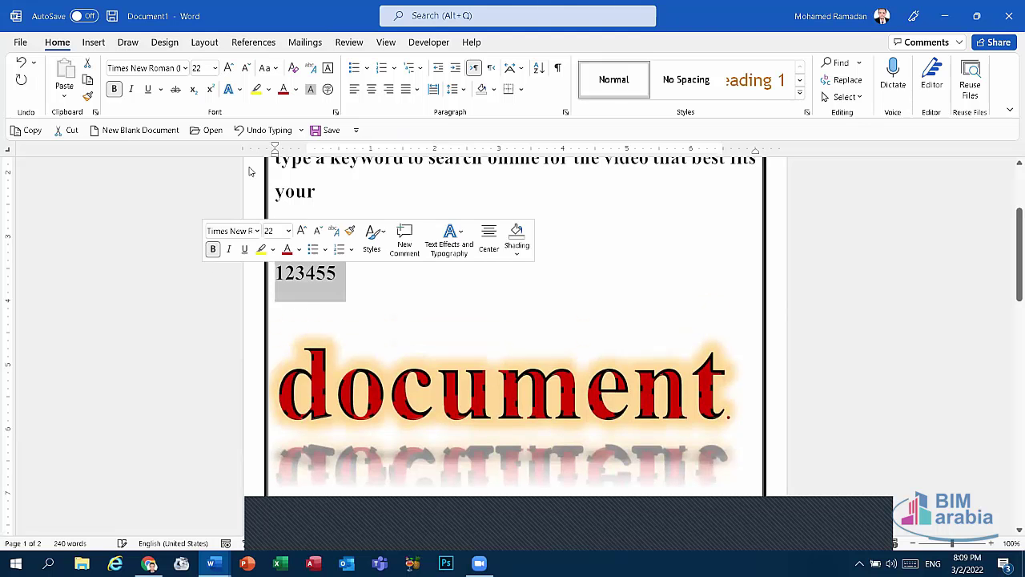
{"action": "left_click", "coordinate": [229, 67]}
{"action": "left_click", "coordinate": [228, 67]}
{"action": "left_click", "coordinate": [228, 68]}
{"action": "left_click", "coordinate": [228, 68]}
{"action": "left_click", "coordinate": [228, 68]}
{"action": "left_click", "coordinate": [229, 67]}
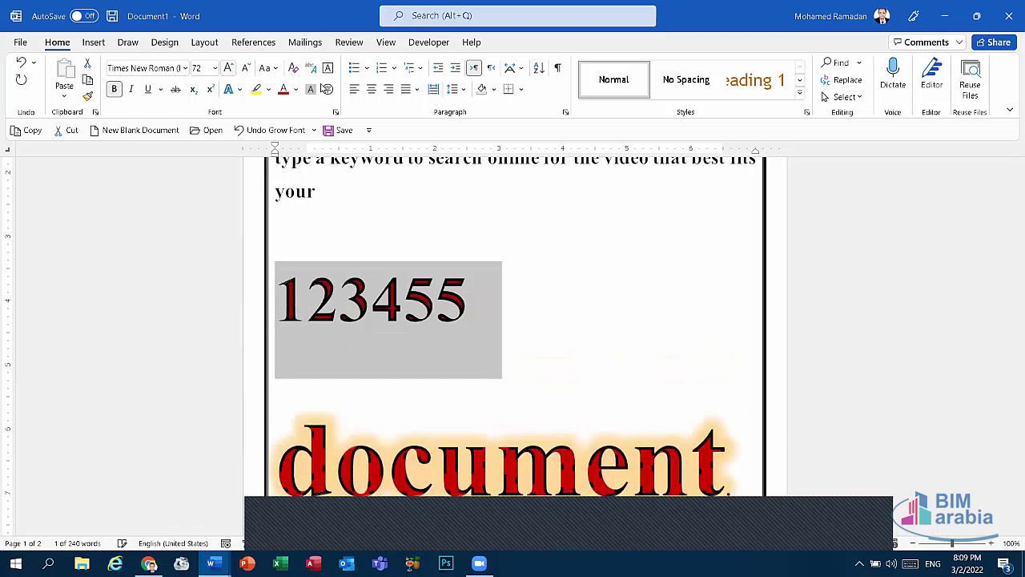
{"action": "left_click", "coordinate": [370, 89]}
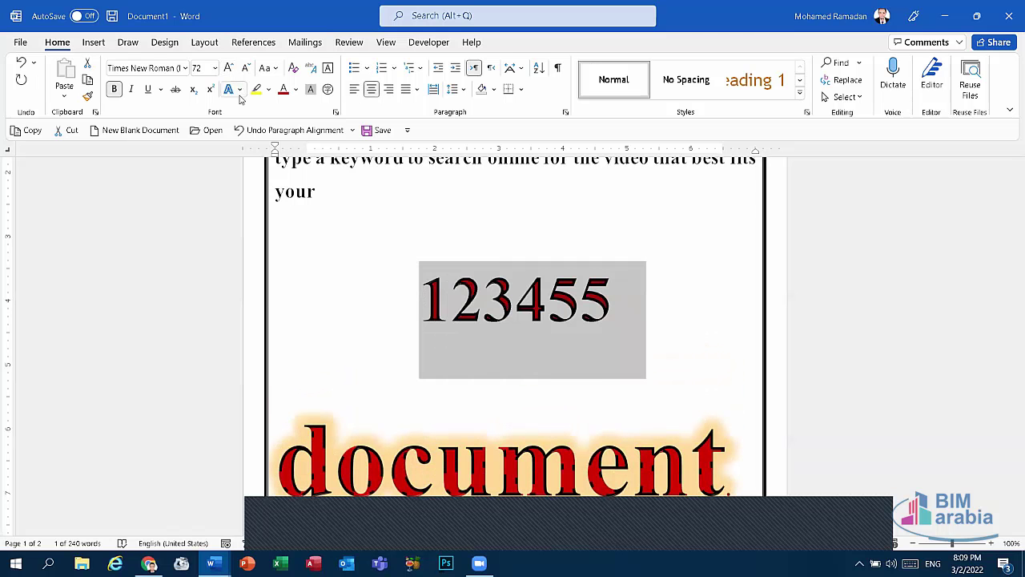
Step: Give 123455 the Tabular Lining number style, after trying old-style numerals
{"action": "left_click", "coordinate": [239, 94]}
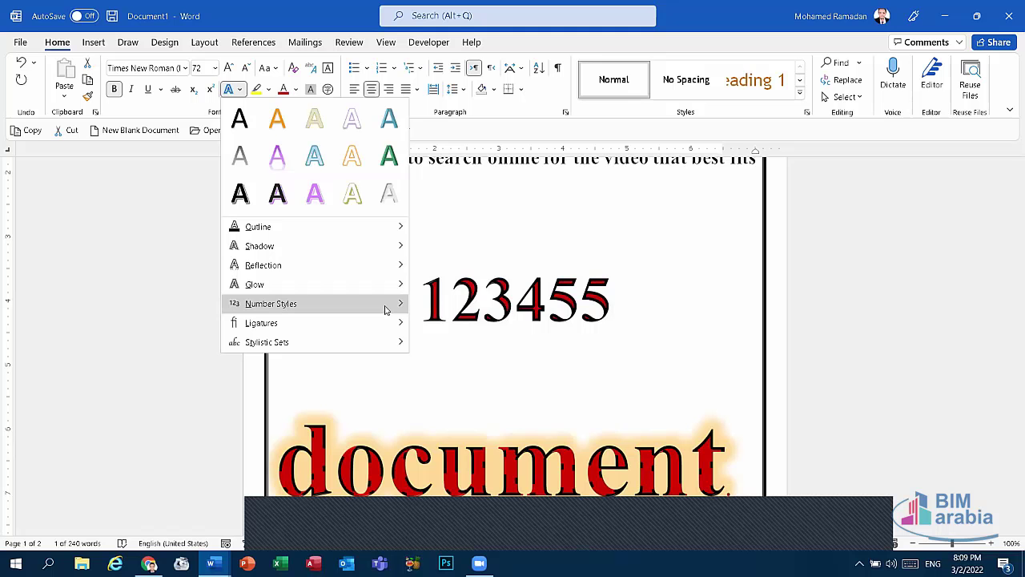
{"action": "mouse_move", "coordinate": [384, 308]}
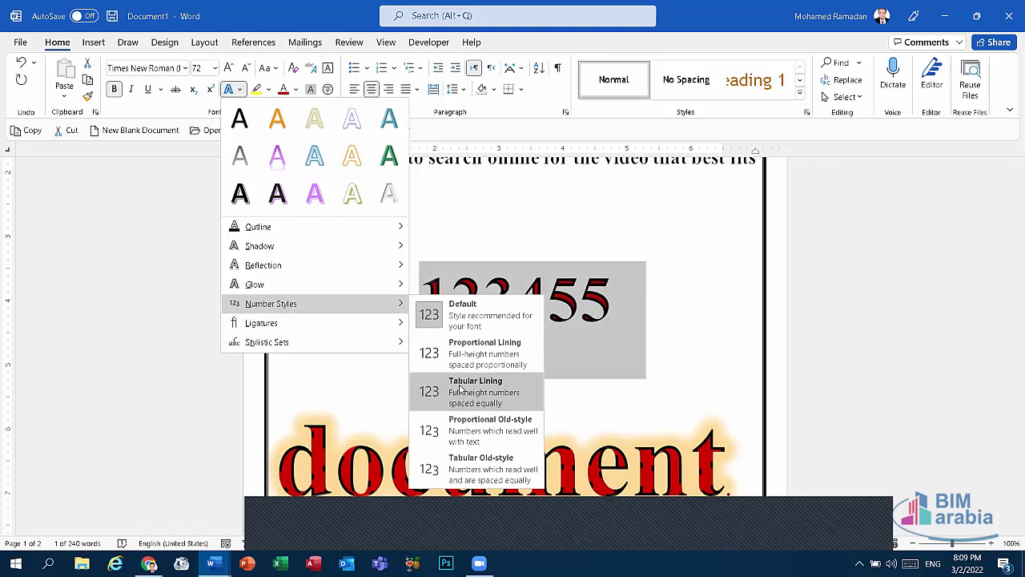
{"action": "left_click", "coordinate": [461, 436]}
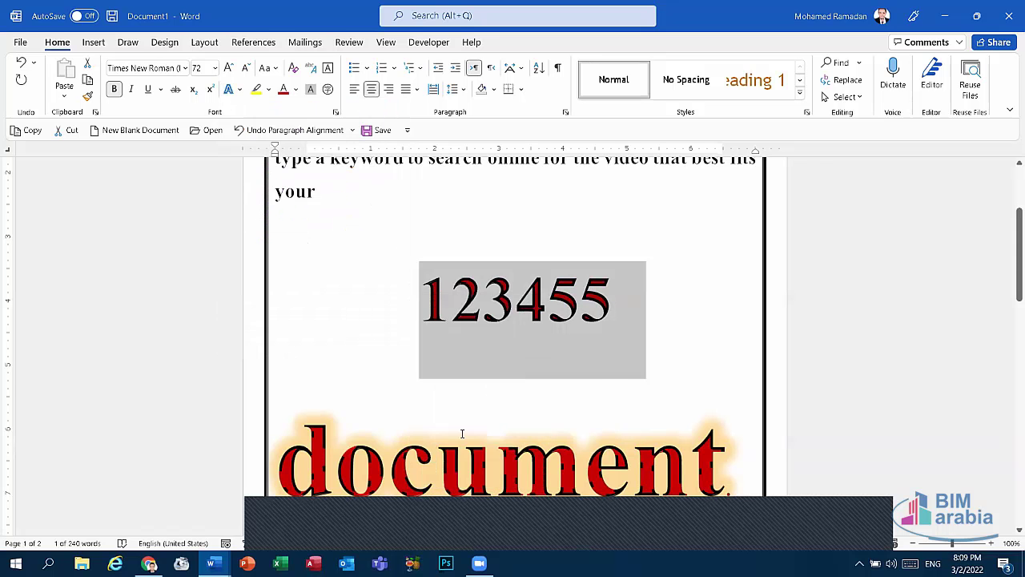
{"action": "left_click", "coordinate": [230, 88]}
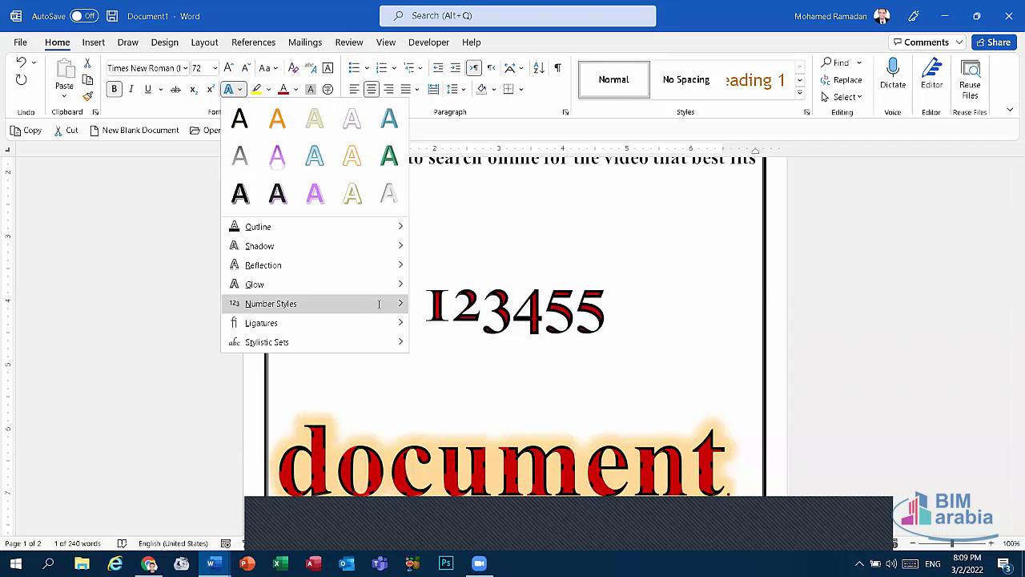
{"action": "mouse_move", "coordinate": [379, 303]}
{"action": "left_click", "coordinate": [461, 386]}
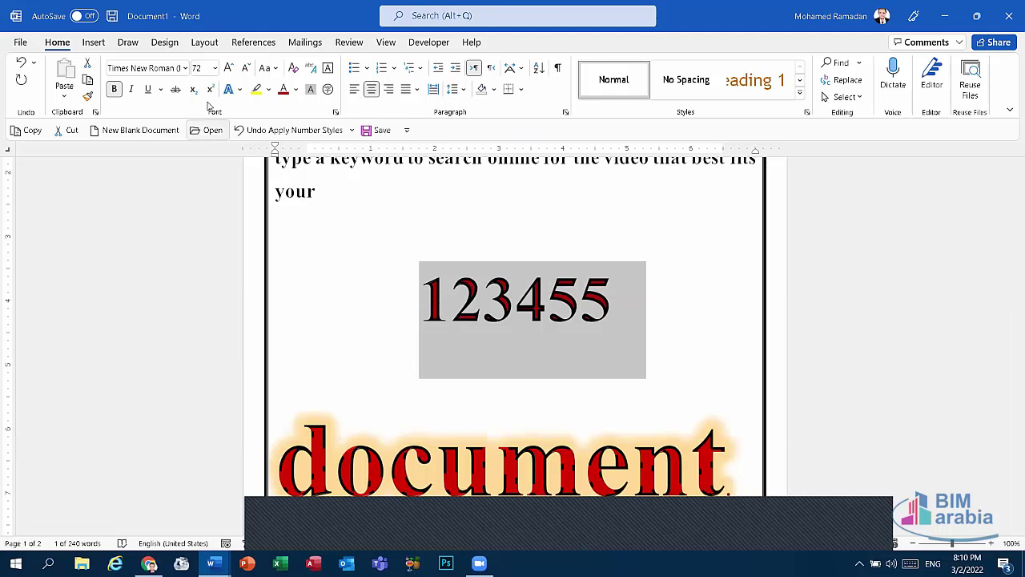
Step: Apply Standard Only ligatures to 123455
{"action": "left_click", "coordinate": [231, 89]}
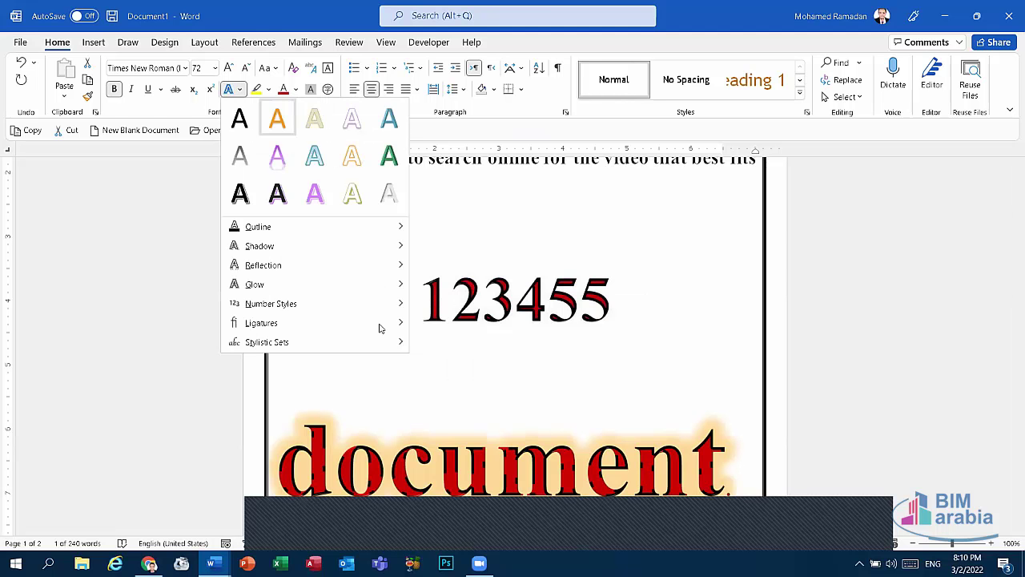
{"action": "mouse_move", "coordinate": [380, 324]}
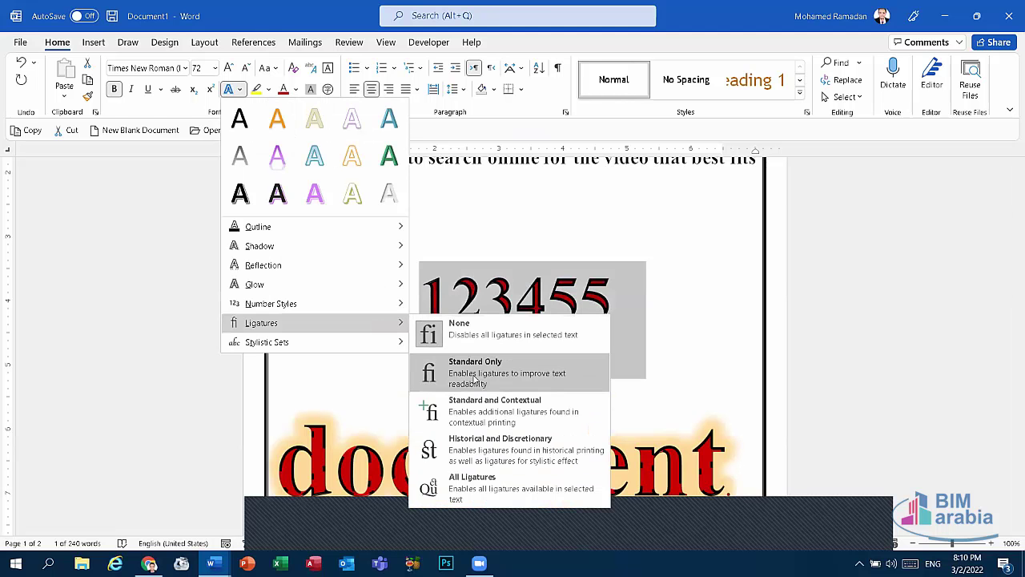
{"action": "left_click", "coordinate": [475, 378]}
{"action": "scroll", "coordinate": [440, 172], "scroll_direction": "up", "scroll_amount": 3}
Step: Apply the Individual stylistic set to the paragraph above 123455
{"action": "left_click_drag", "start_coordinate": [318, 292], "coordinate": [246, 178]}
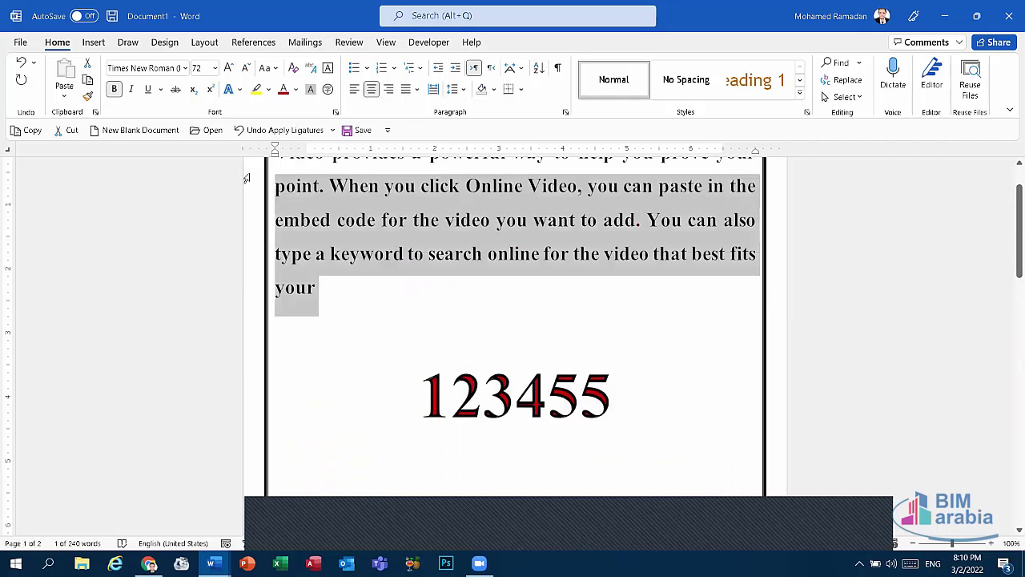
{"action": "left_click", "coordinate": [231, 89]}
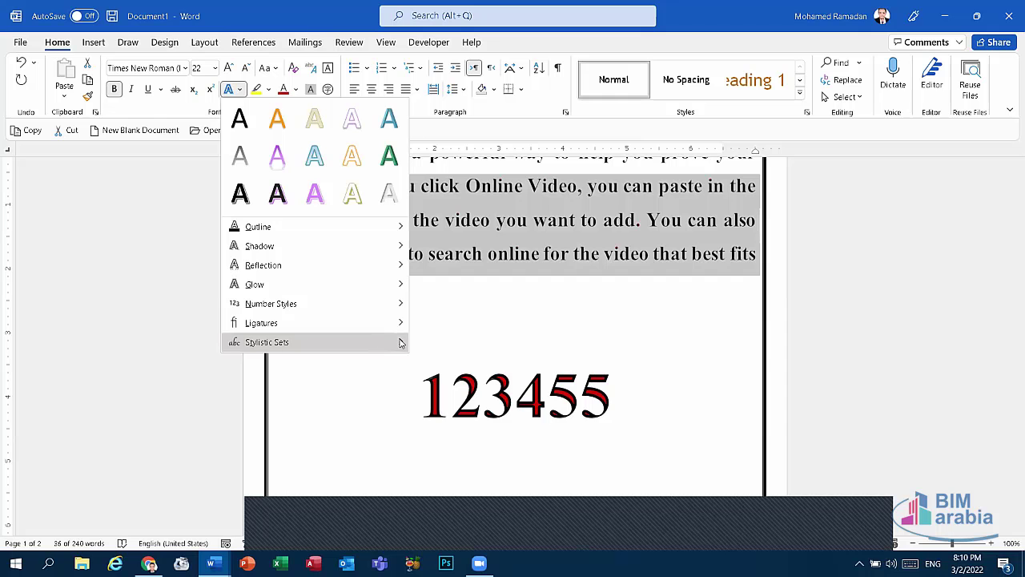
{"action": "mouse_move", "coordinate": [401, 343]}
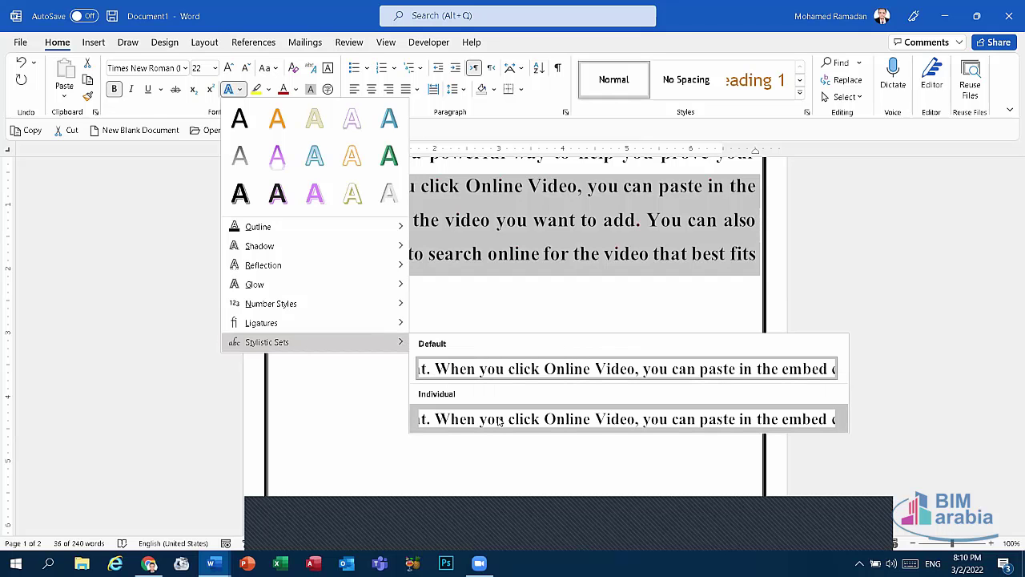
{"action": "left_click", "coordinate": [498, 422]}
{"action": "scroll", "coordinate": [389, 296], "scroll_direction": "up", "scroll_amount": 1}
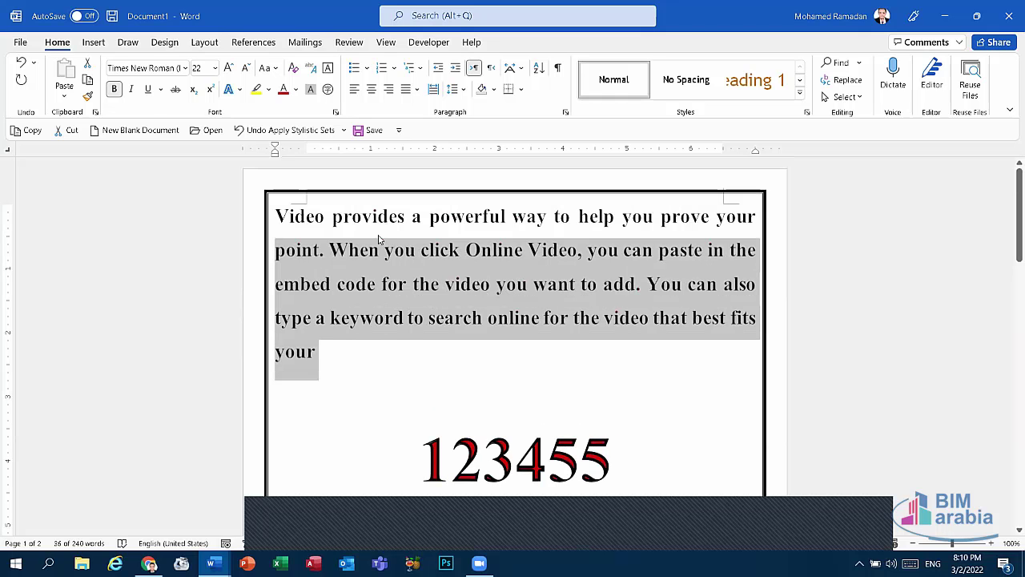
{"action": "left_click", "coordinate": [532, 525]}
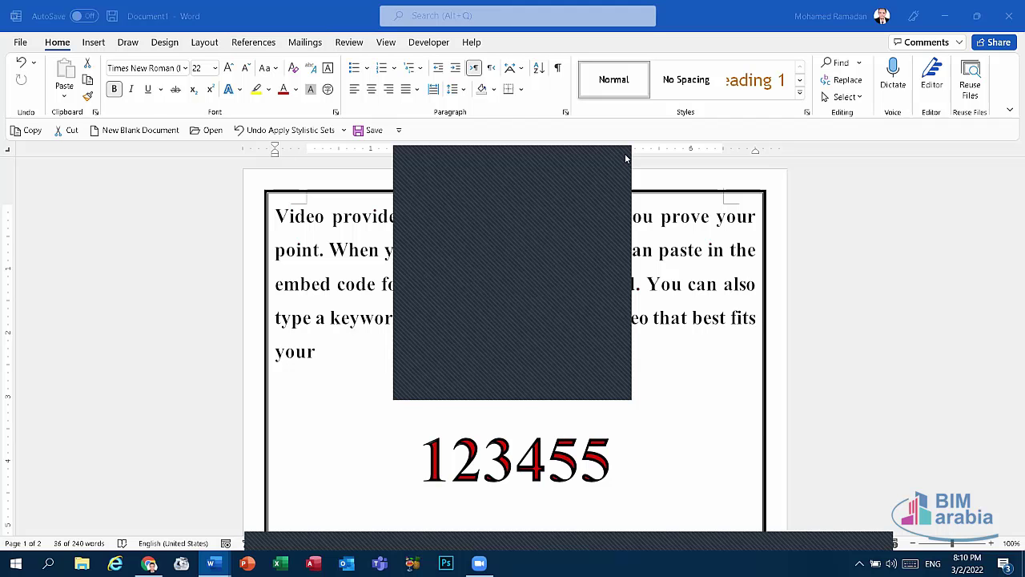
{"action": "left_click", "coordinate": [626, 159]}
{"action": "left_click", "coordinate": [239, 90]}
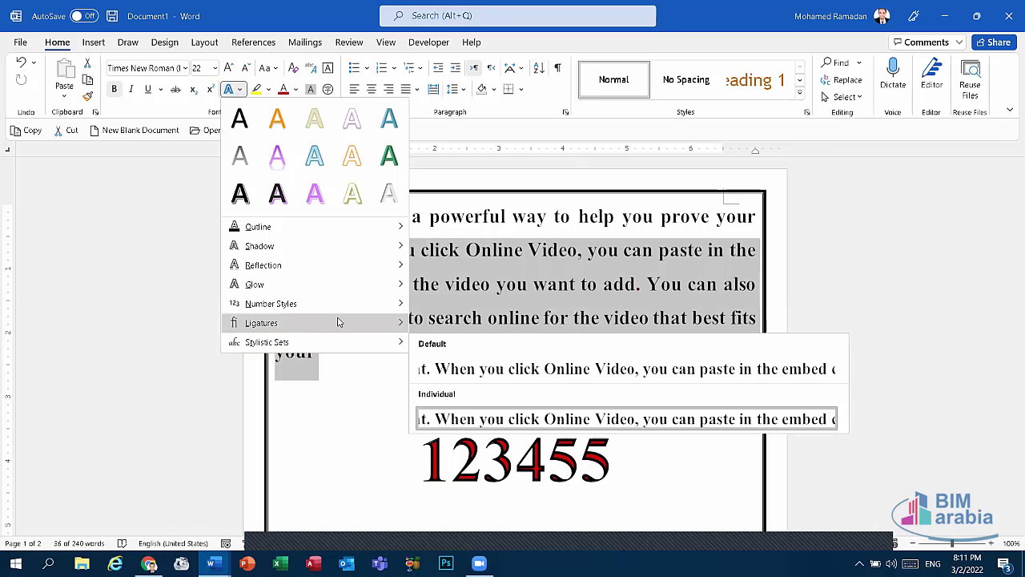
{"action": "mouse_move", "coordinate": [359, 322]}
{"action": "left_click", "coordinate": [594, 297]}
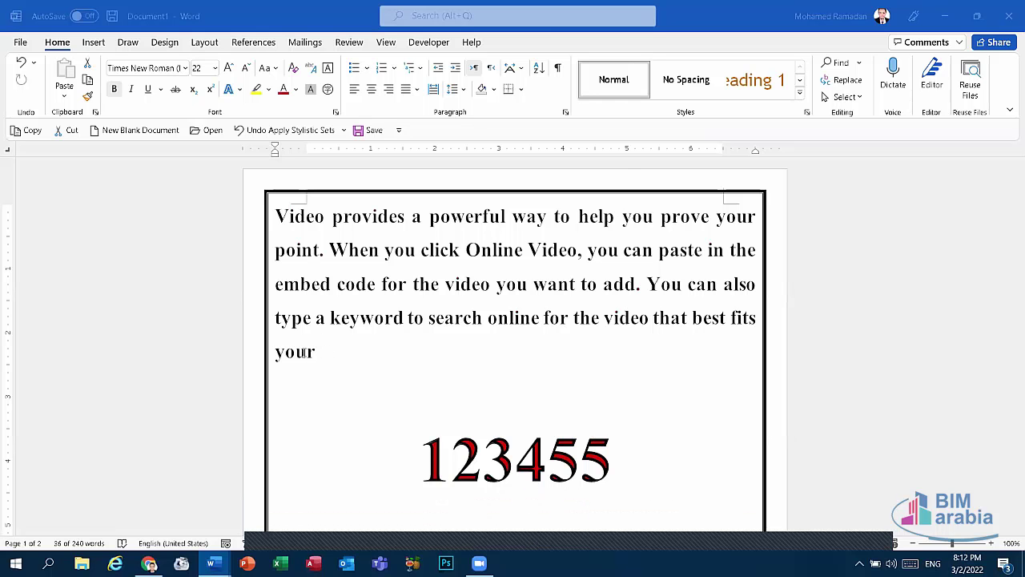
Step: Highlight the paragraph from 'Video' to 'your' yellow, then change it to blue
{"action": "left_click_drag", "start_coordinate": [317, 361], "coordinate": [275, 210]}
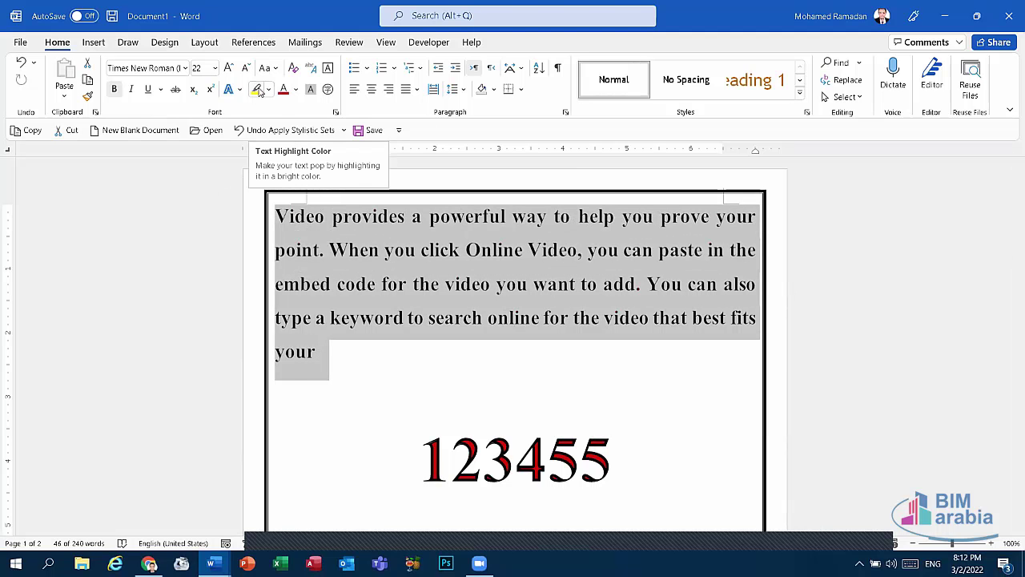
{"action": "left_click", "coordinate": [257, 89]}
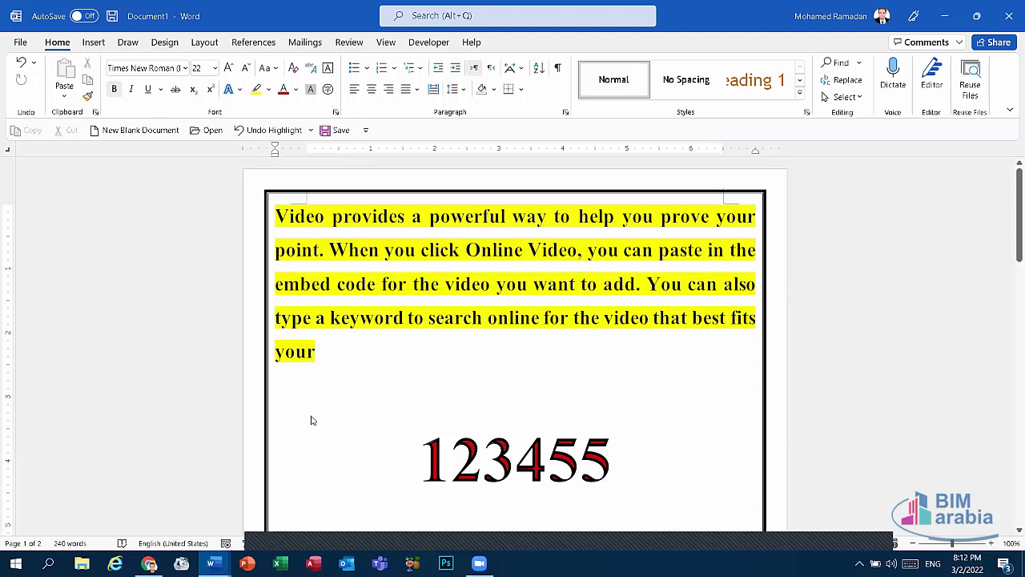
{"action": "left_click", "coordinate": [300, 360]}
{"action": "double_click", "coordinate": [231, 209]}
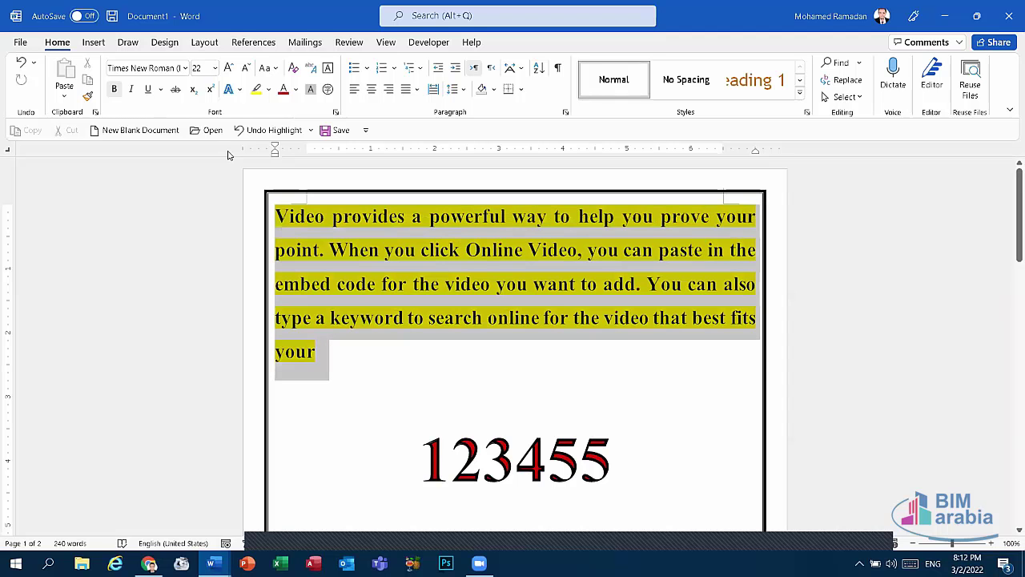
{"action": "left_click", "coordinate": [269, 89]}
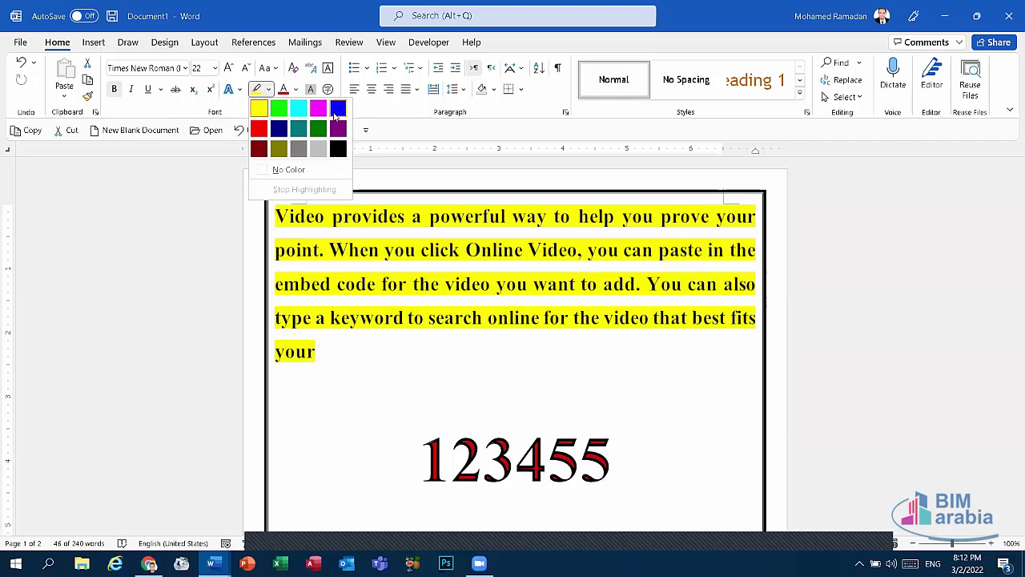
{"action": "left_click", "coordinate": [336, 117]}
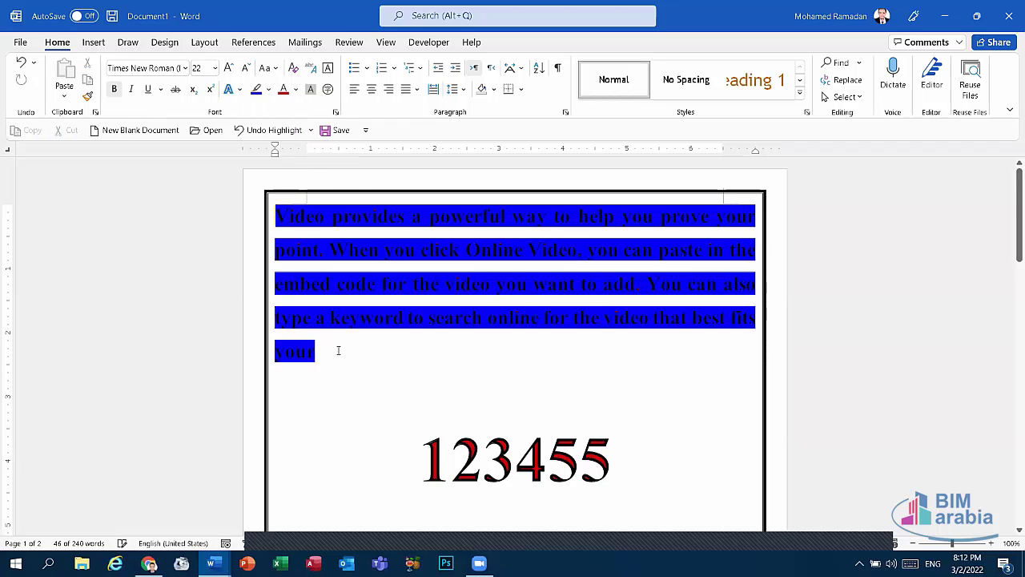
Step: Recolour the paragraph's highlight to bright green
{"action": "left_click_drag", "start_coordinate": [338, 350], "coordinate": [218, 199]}
{"action": "left_click", "coordinate": [270, 89]}
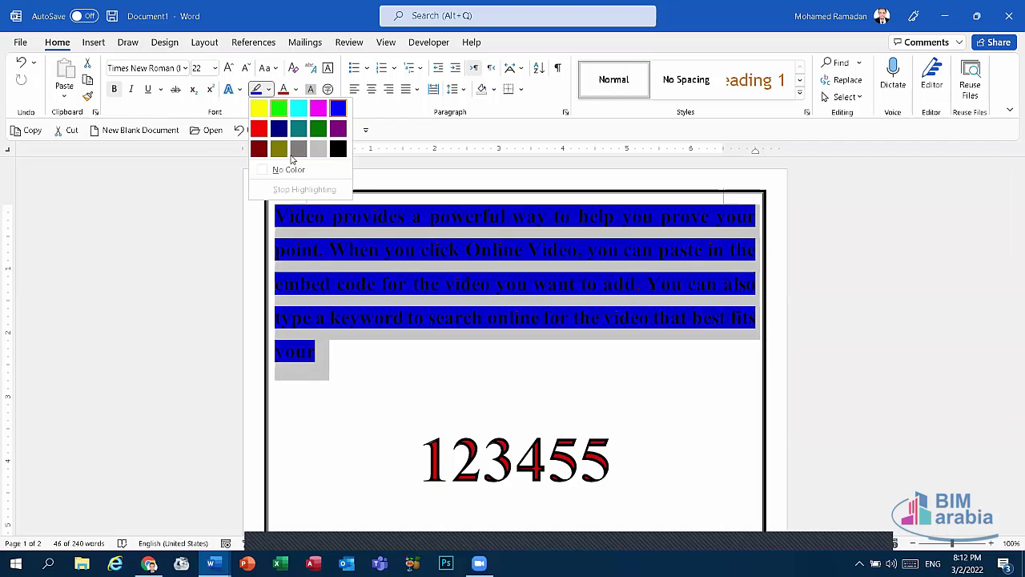
{"action": "key", "text": "Escape"}
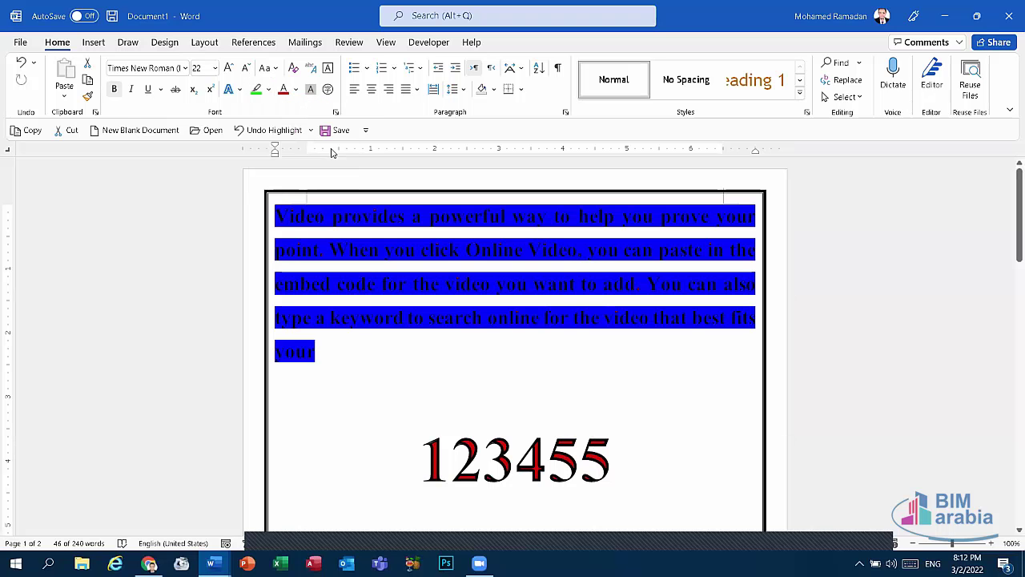
{"action": "double_click", "coordinate": [259, 280]}
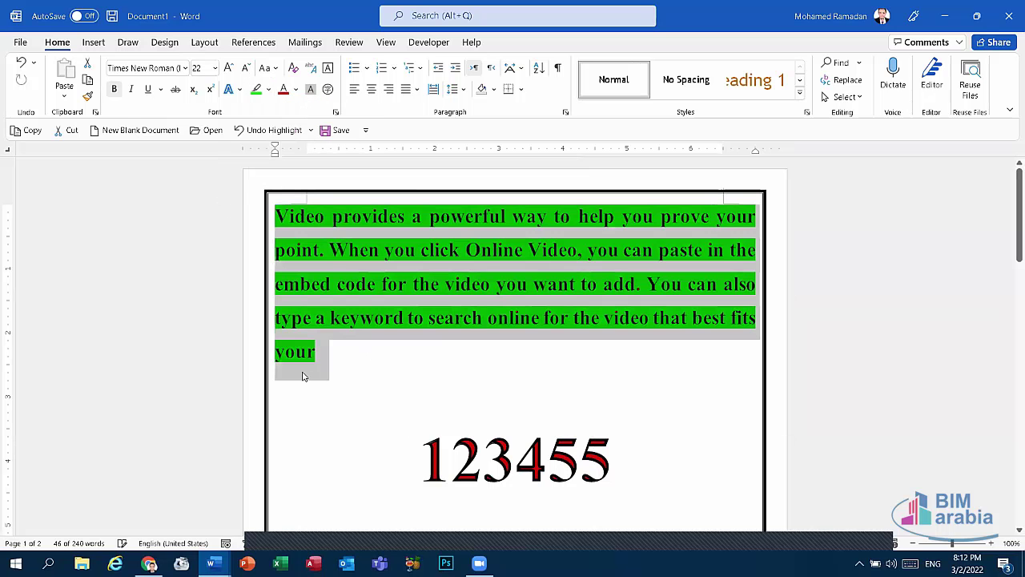
{"action": "left_click", "coordinate": [350, 380]}
{"action": "scroll", "coordinate": [460, 393], "scroll_direction": "down", "scroll_amount": 5}
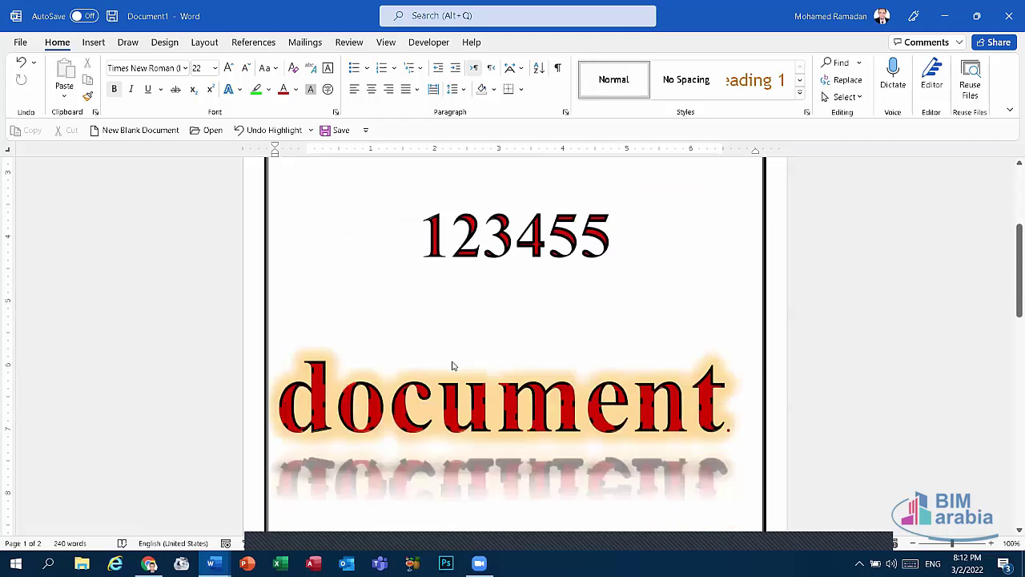
{"action": "scroll", "coordinate": [452, 366], "scroll_direction": "up", "scroll_amount": 1}
{"action": "scroll", "coordinate": [451, 344], "scroll_direction": "up", "scroll_amount": 5}
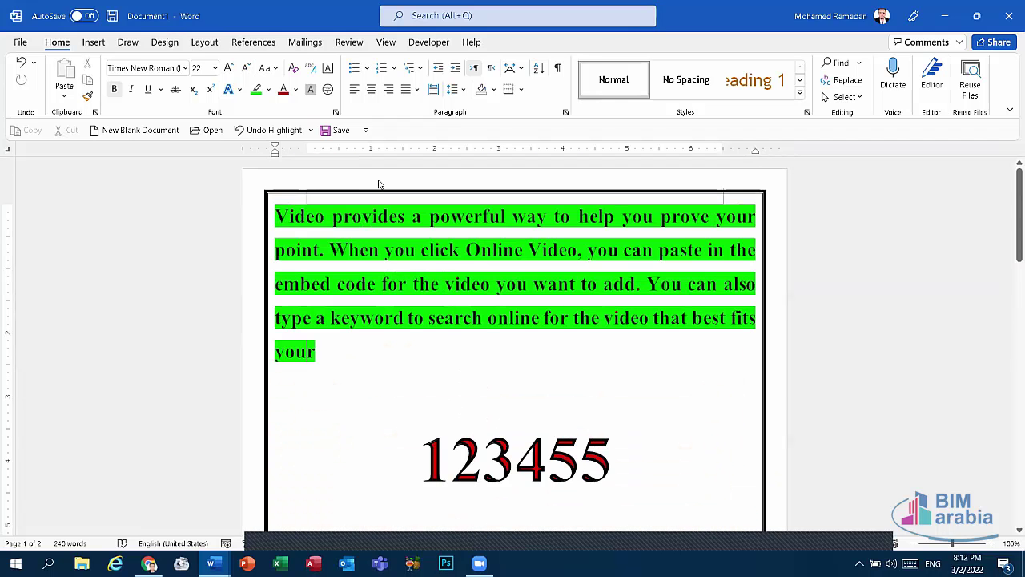
Step: Add a new line 'X2 + y2 = 25' below the green paragraph
{"action": "left_click", "coordinate": [444, 437]}
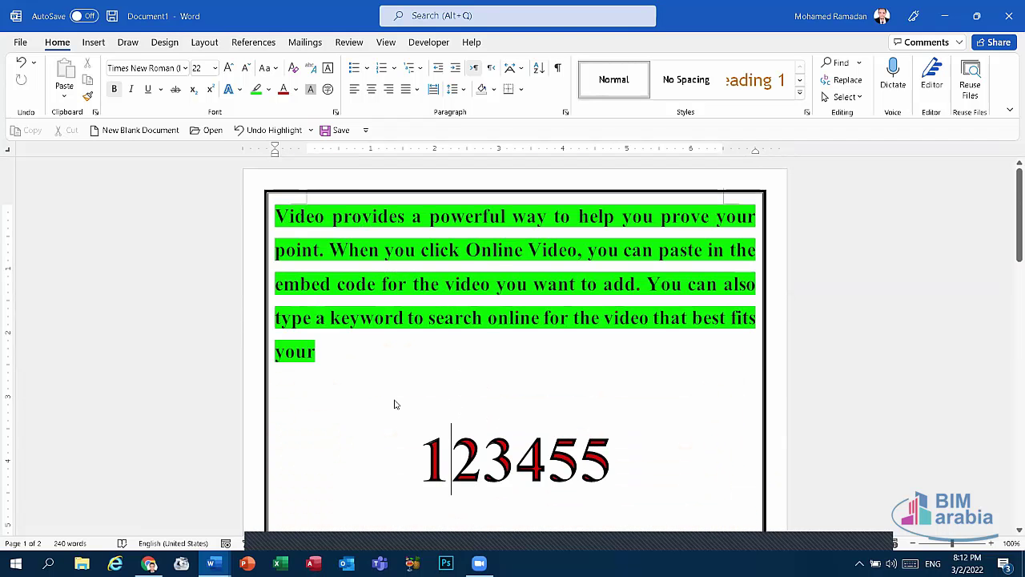
{"action": "double_click", "coordinate": [355, 361]}
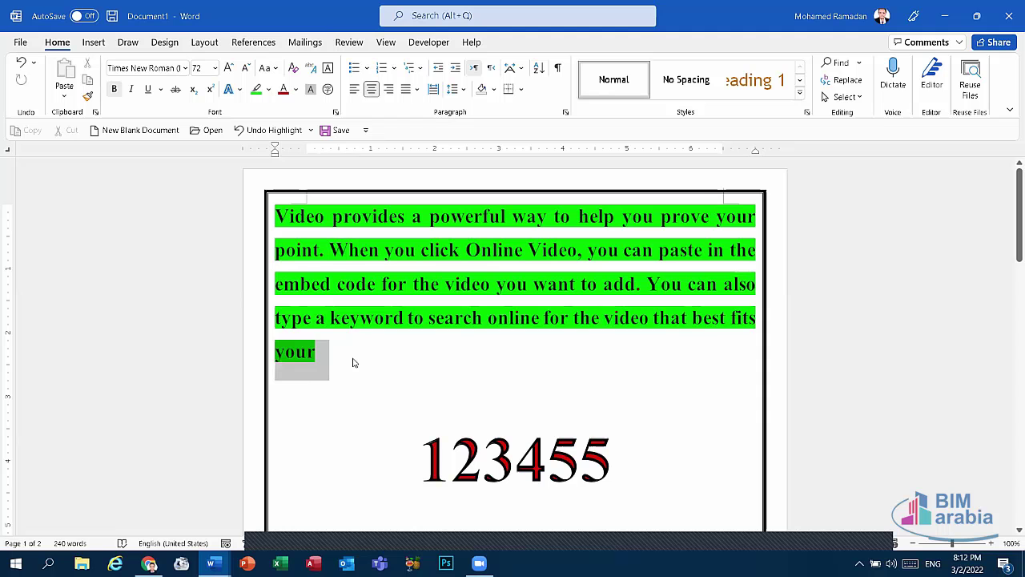
{"action": "left_click", "coordinate": [307, 359]}
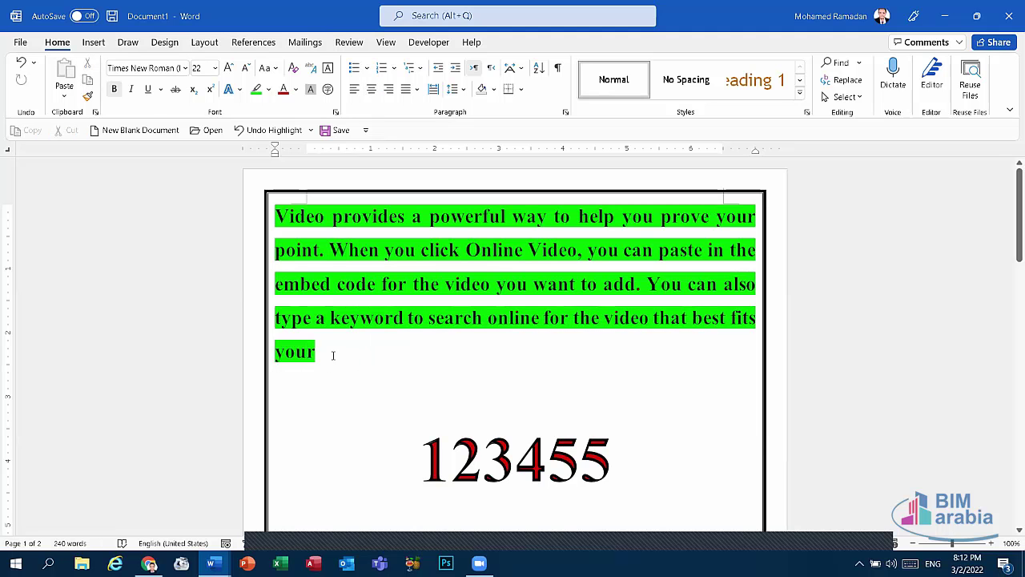
{"action": "key", "text": "Return"}
{"action": "type", "text": "X"}
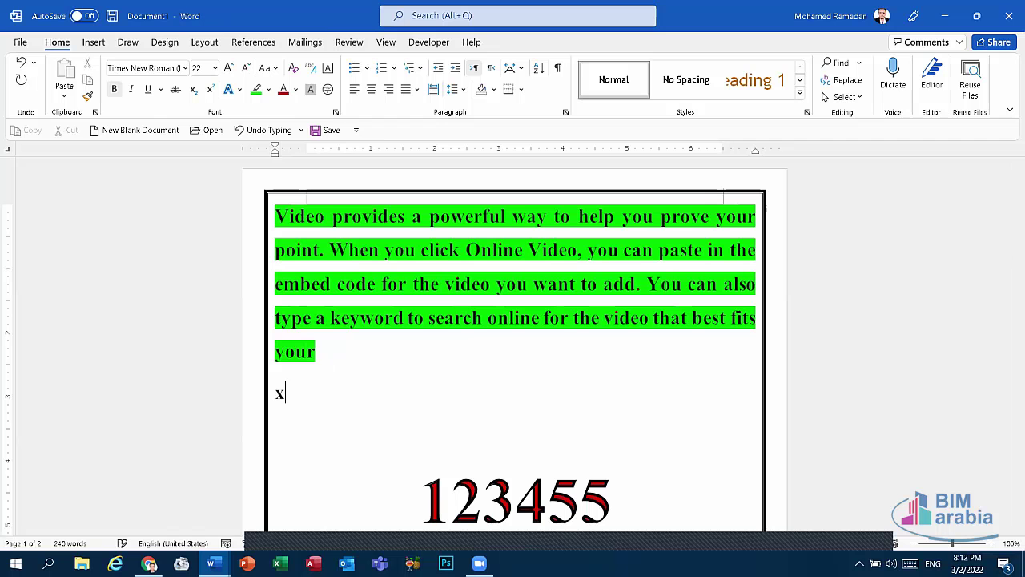
{"action": "type", "text": "2 + "}
{"action": "type", "text": "y2"}
{"action": "type", "text": " = 2"}
{"action": "type", "text": "5"}
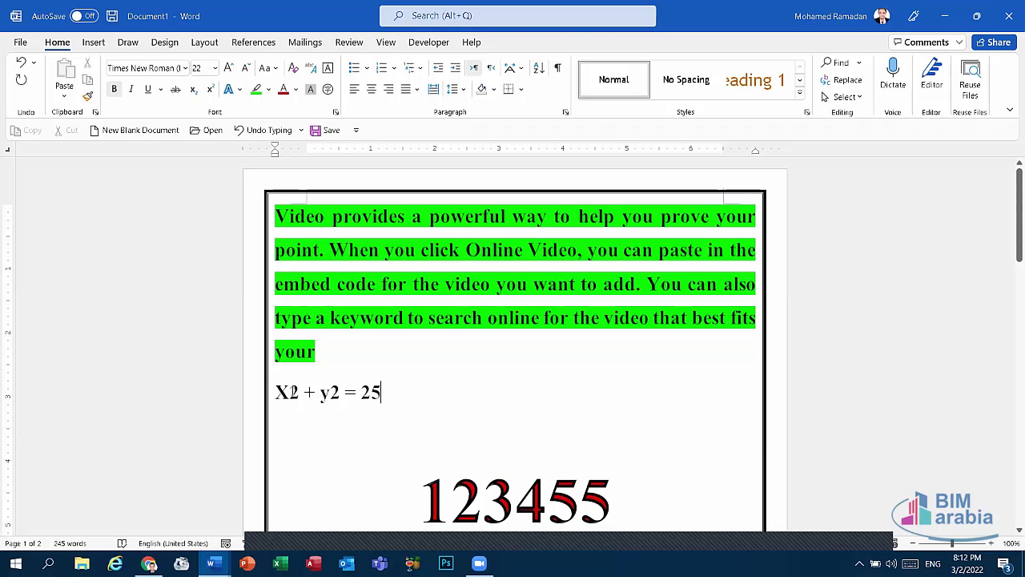
{"action": "mouse_move", "coordinate": [301, 391]}
{"action": "left_mouse_down"}
{"action": "mouse_move", "coordinate": [275, 391]}
{"action": "mouse_move", "coordinate": [341, 396]}
{"action": "left_mouse_up"}
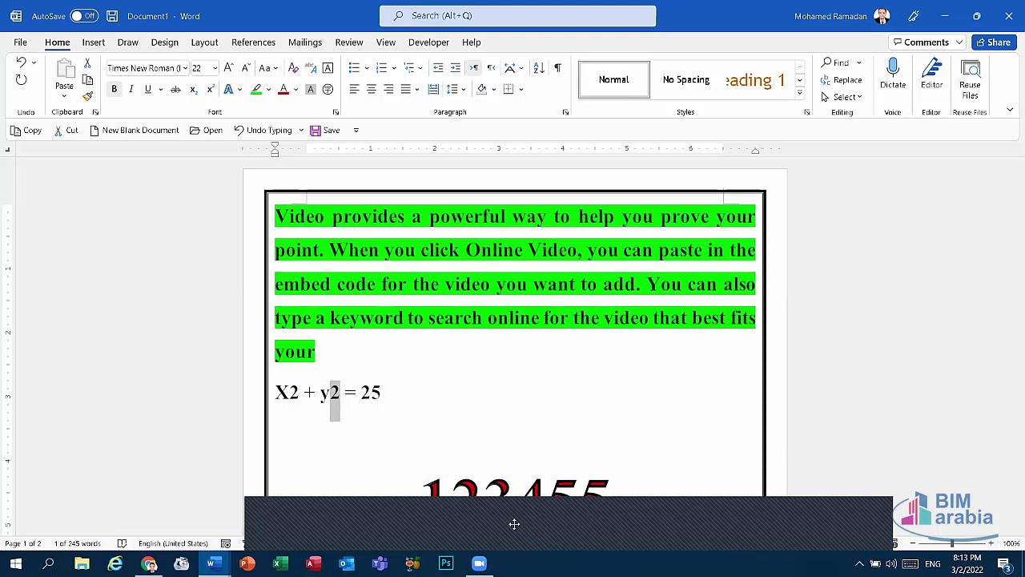
{"action": "left_click", "coordinate": [391, 393]}
Step: Add the line 'H2o + NH4 =' below the equation
{"action": "key", "text": "Return"}
{"action": "type", "text": "h2"}
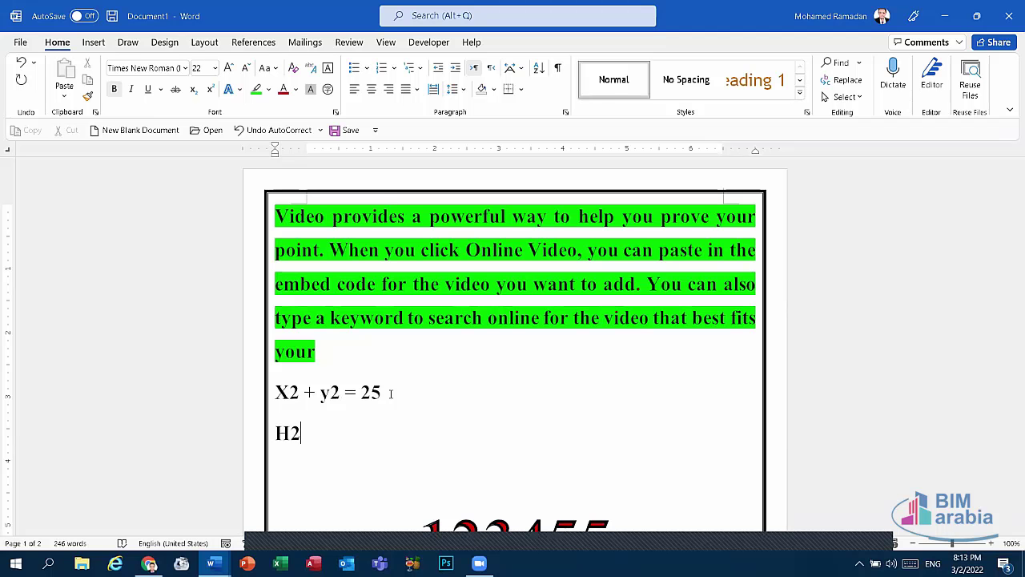
{"action": "type", "text": "o"}
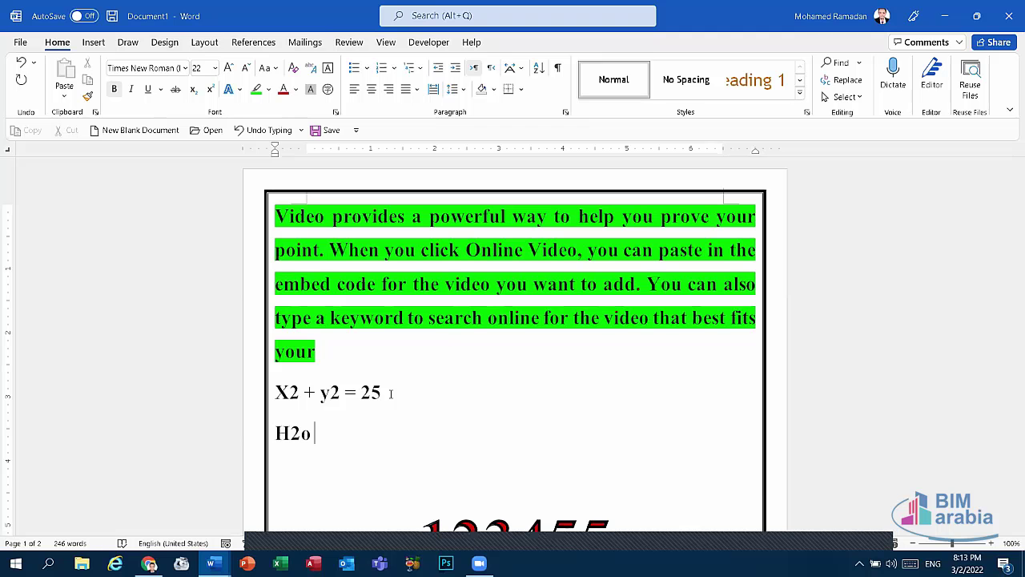
{"action": "type", "text": " +n"}
{"action": "key", "text": "BackSpace"}
{"action": "type", "text": "NH"}
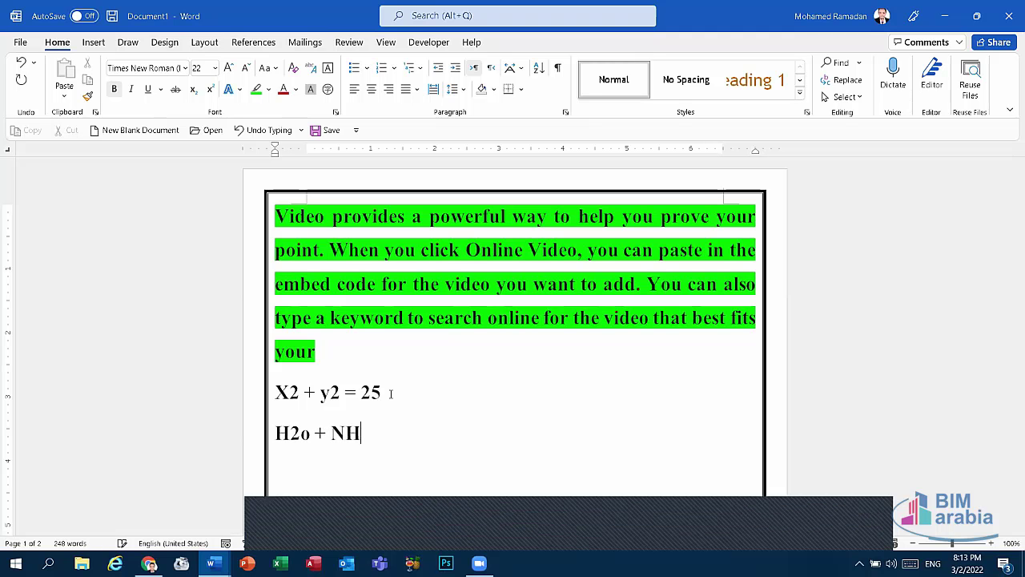
{"action": "type", "text": "4 "}
{"action": "type", "text": "="}
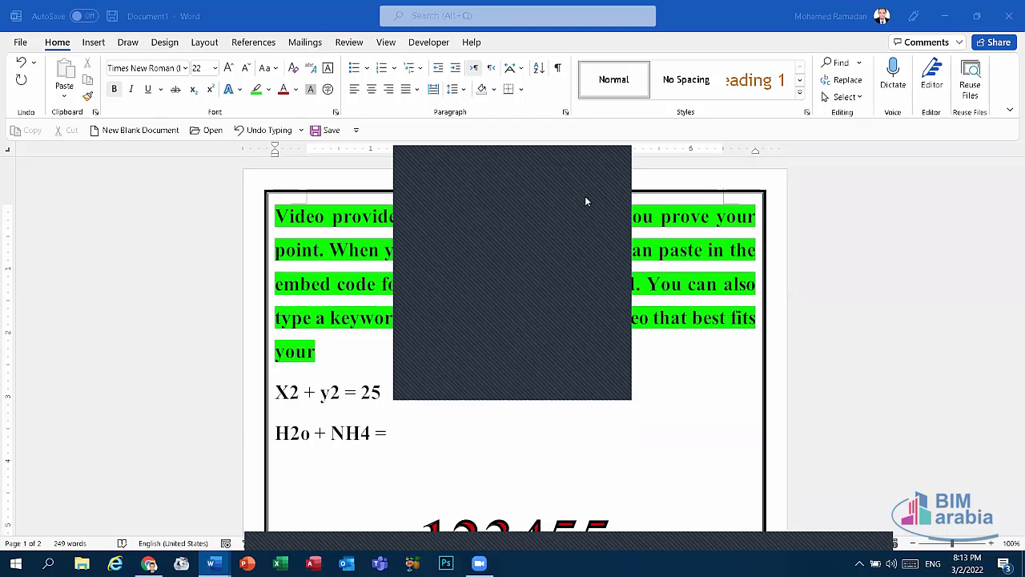
{"action": "left_click", "coordinate": [615, 154]}
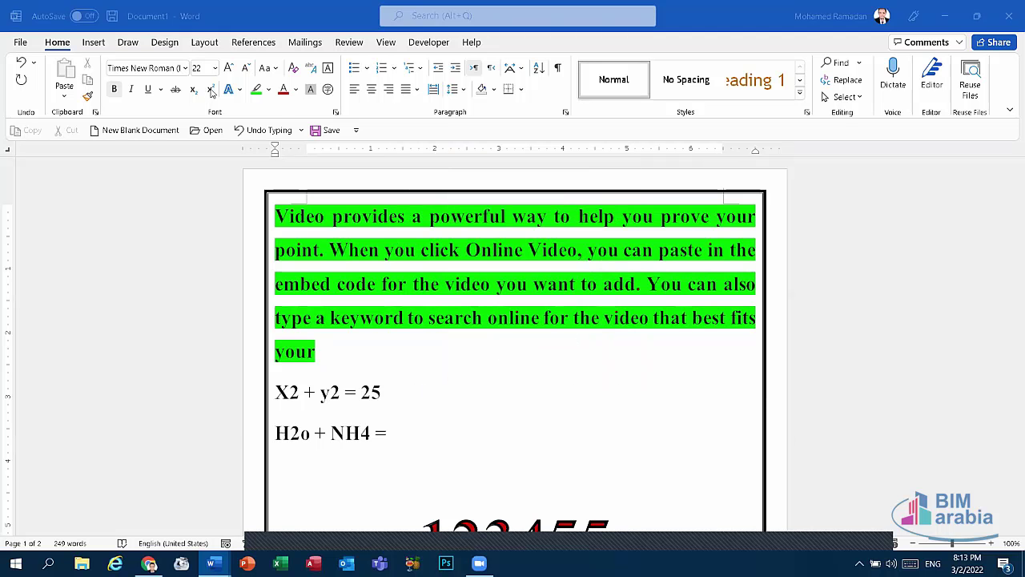
Step: Make the 2s after X and y superscript in 'X2 + y2 = 25'
{"action": "left_click", "coordinate": [212, 92]}
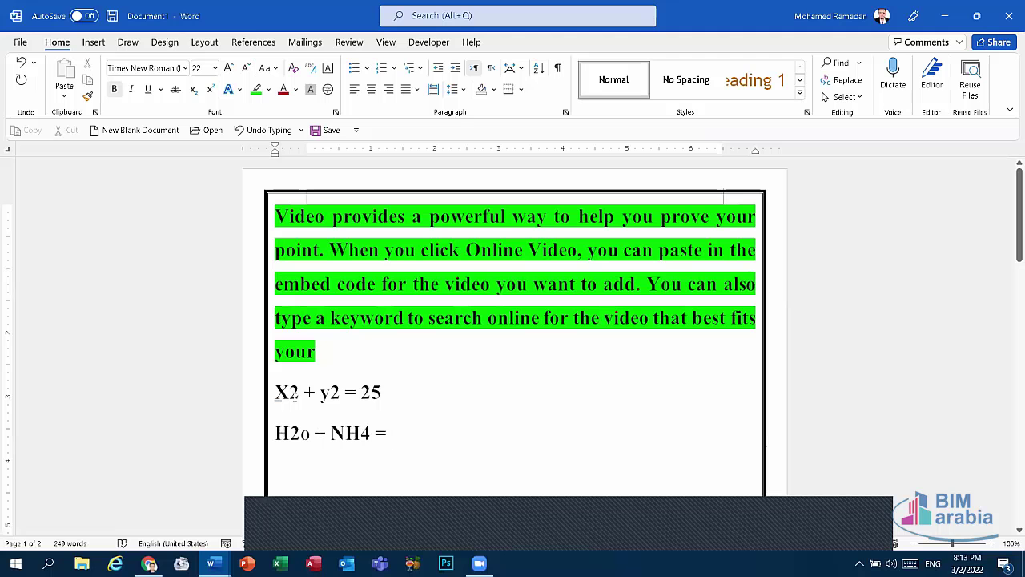
{"action": "left_click_drag", "start_coordinate": [288, 392], "coordinate": [299, 404]}
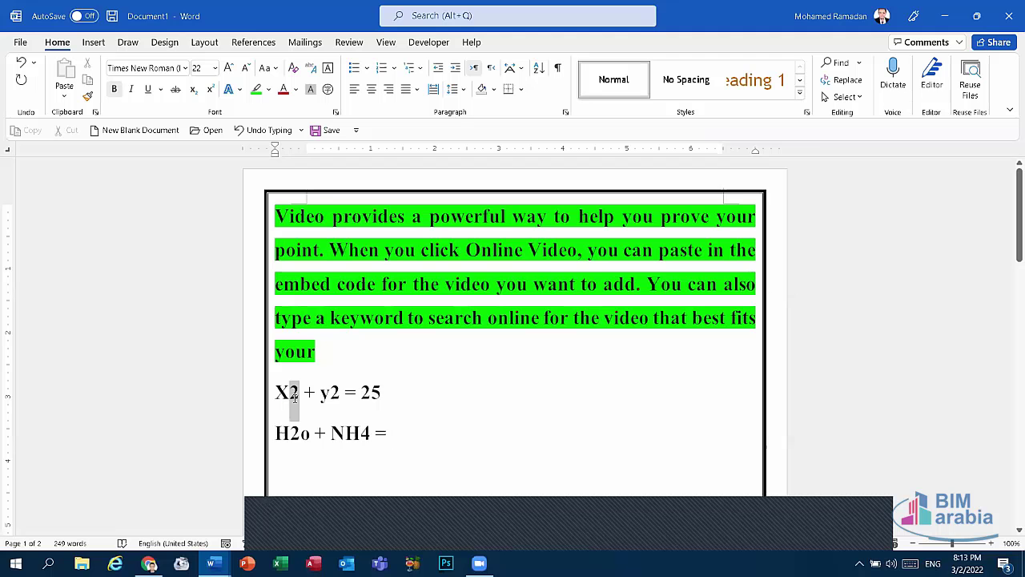
{"action": "left_click", "coordinate": [341, 344]}
{"action": "left_click_drag", "start_coordinate": [288, 391], "coordinate": [299, 401]}
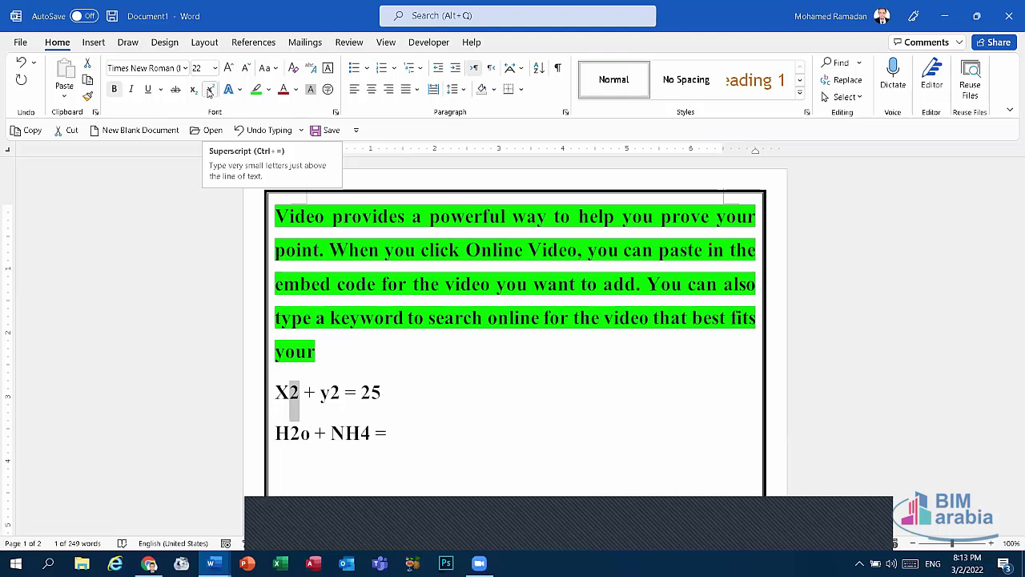
{"action": "left_click", "coordinate": [209, 89]}
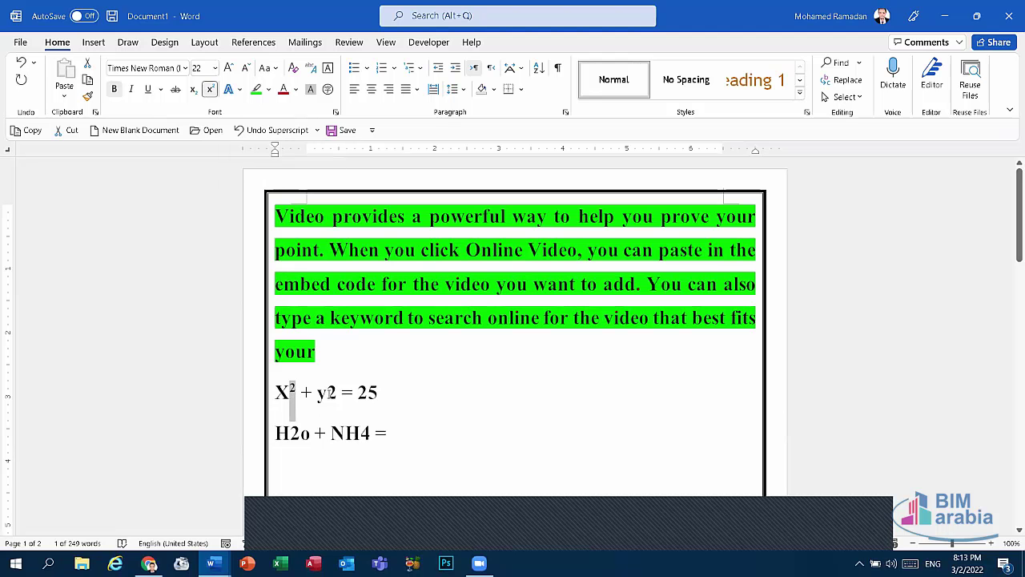
{"action": "left_click_drag", "start_coordinate": [327, 392], "coordinate": [337, 392]}
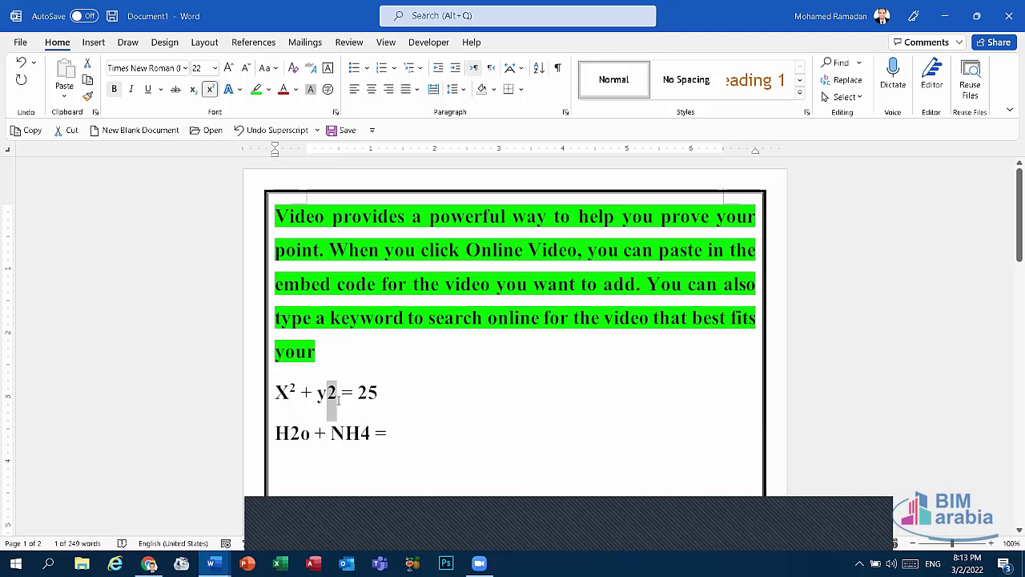
{"action": "left_click", "coordinate": [211, 90]}
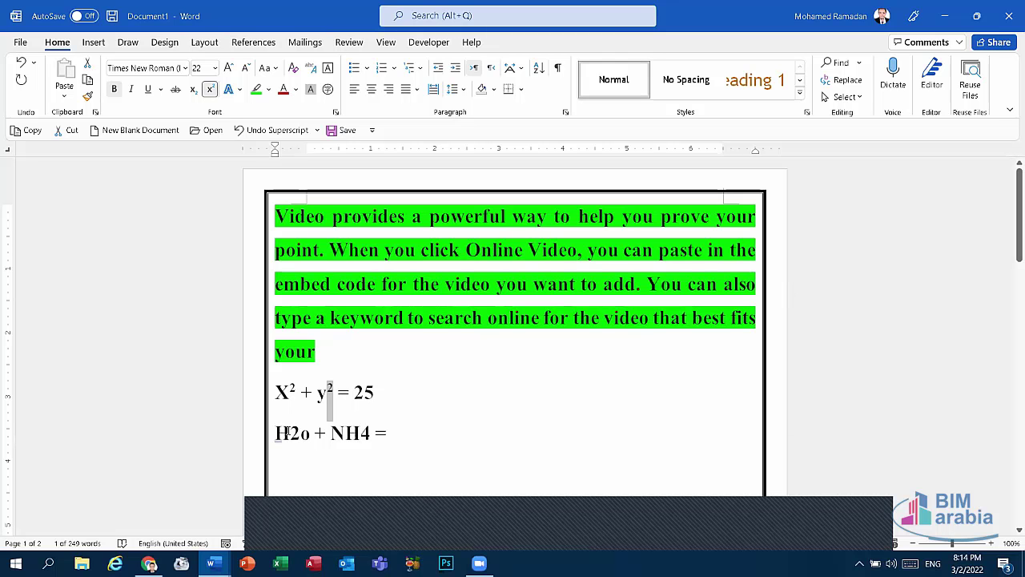
Step: Make the 2 in H2o and the 4 in NH4 subscript
{"action": "left_click_drag", "start_coordinate": [289, 432], "coordinate": [300, 435]}
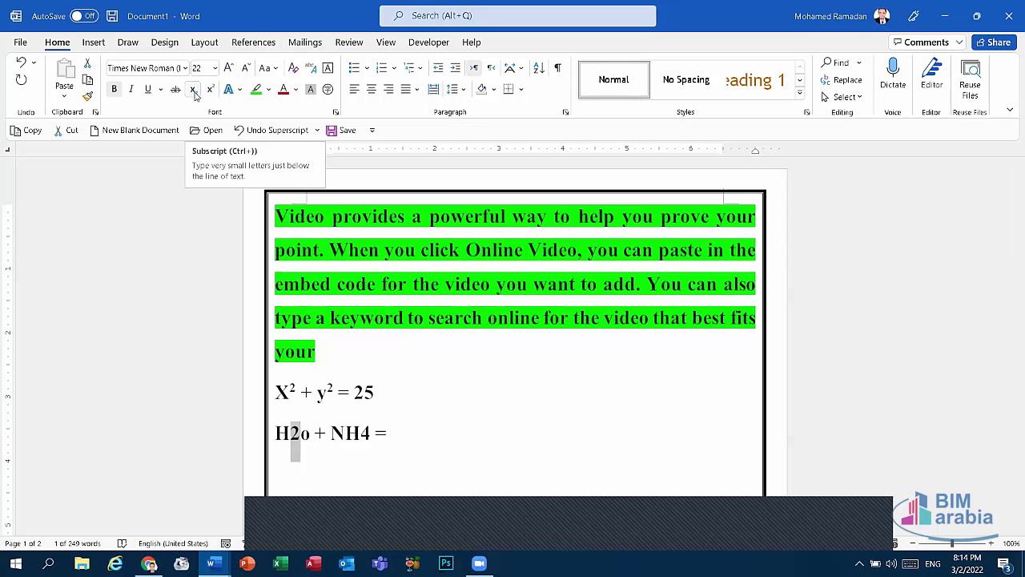
{"action": "left_click", "coordinate": [194, 92]}
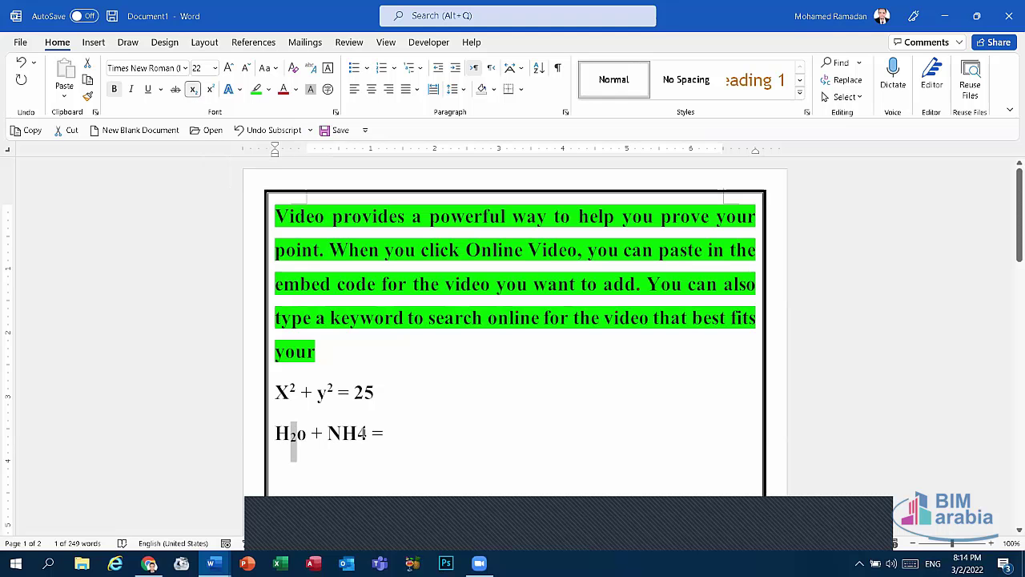
{"action": "left_click_drag", "start_coordinate": [358, 433], "coordinate": [367, 440]}
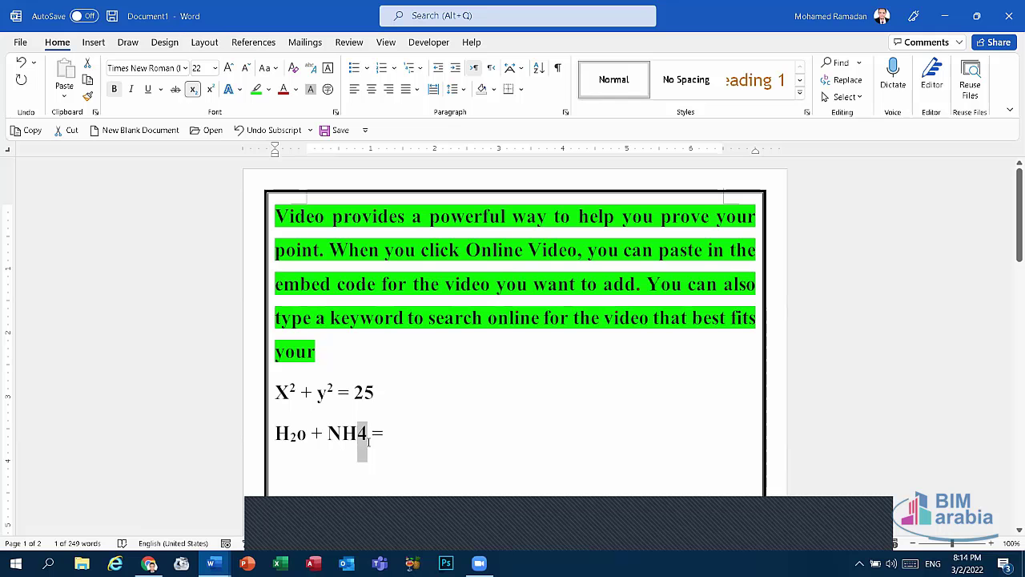
{"action": "left_click", "coordinate": [193, 90]}
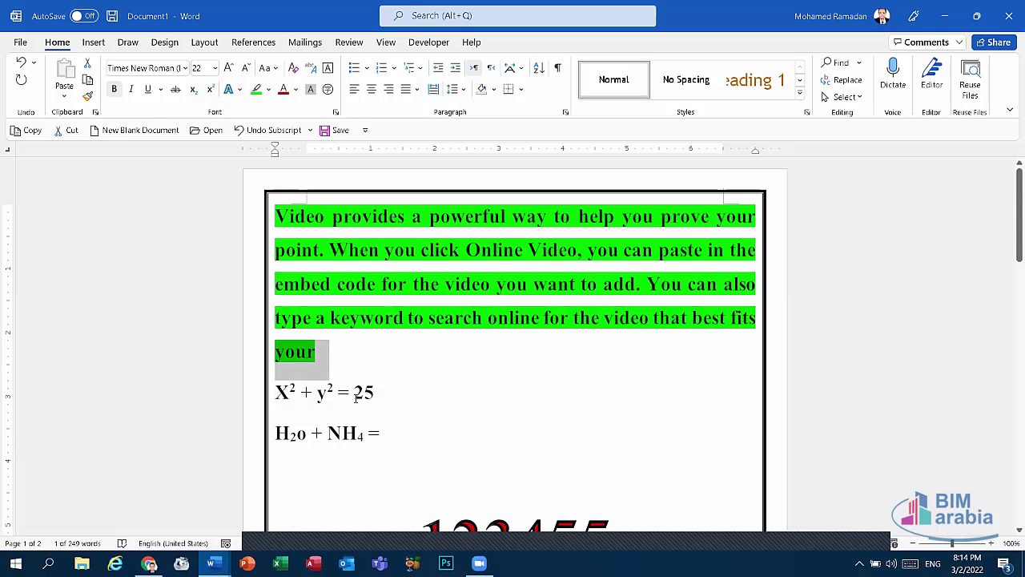
{"action": "scroll", "coordinate": [455, 427], "scroll_direction": "down", "scroll_amount": 2}
{"action": "scroll", "coordinate": [625, 409], "scroll_direction": "down", "scroll_amount": 1}
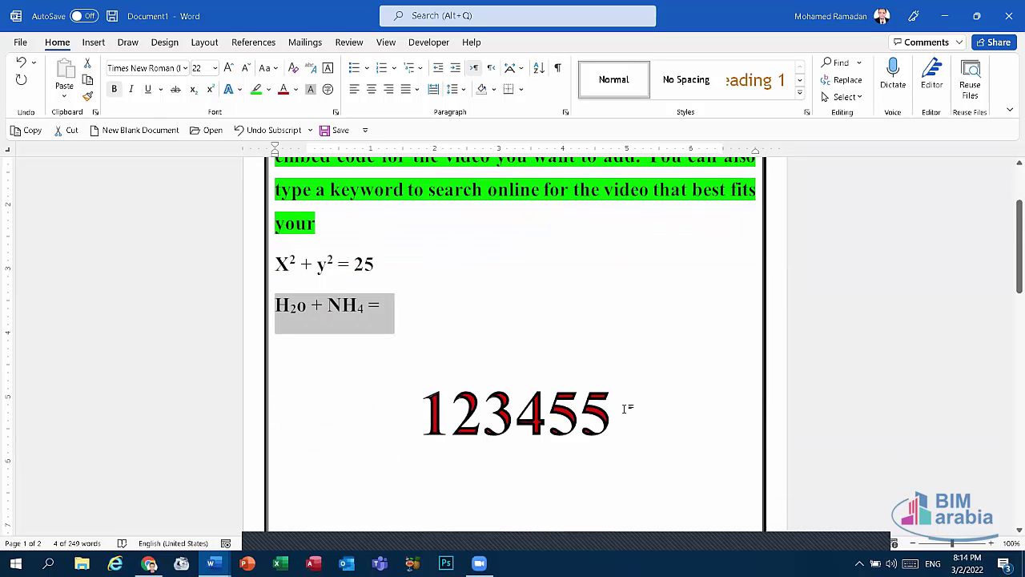
Step: Clear 123455's formatting, centre it, and grow the font three sizes
{"action": "left_click", "coordinate": [296, 412]}
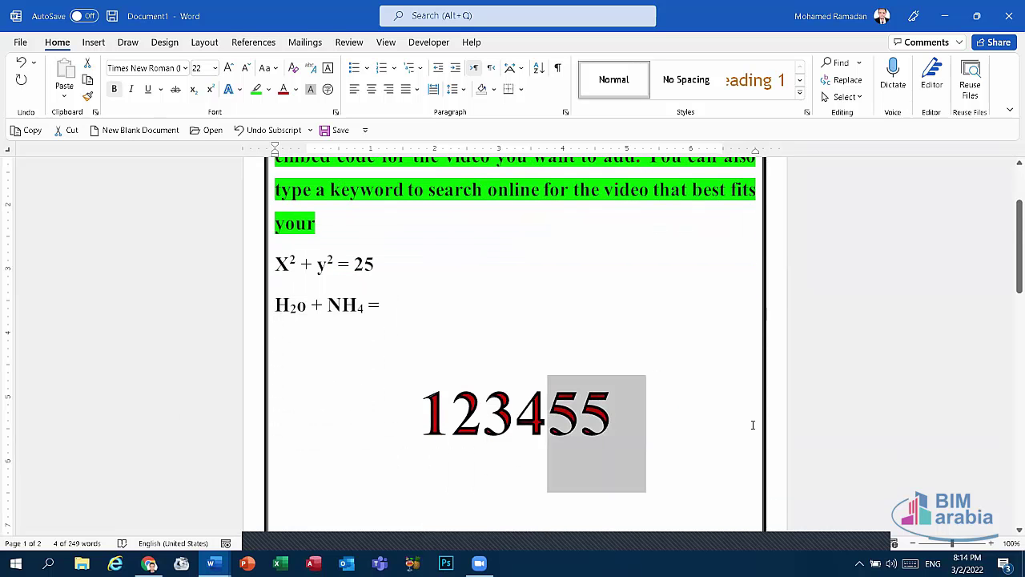
{"action": "left_click_drag", "start_coordinate": [751, 425], "coordinate": [248, 422]}
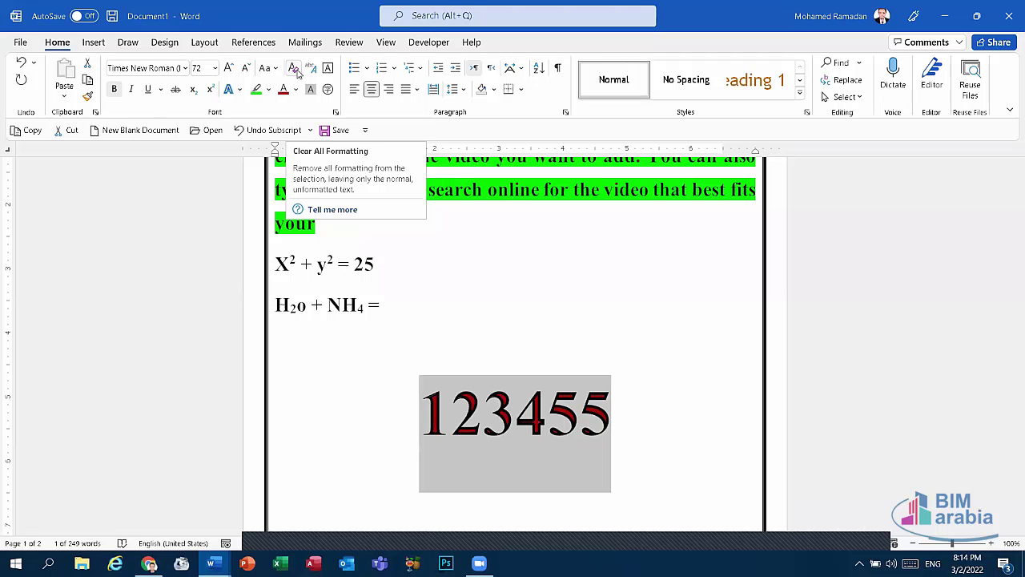
{"action": "left_click", "coordinate": [297, 74]}
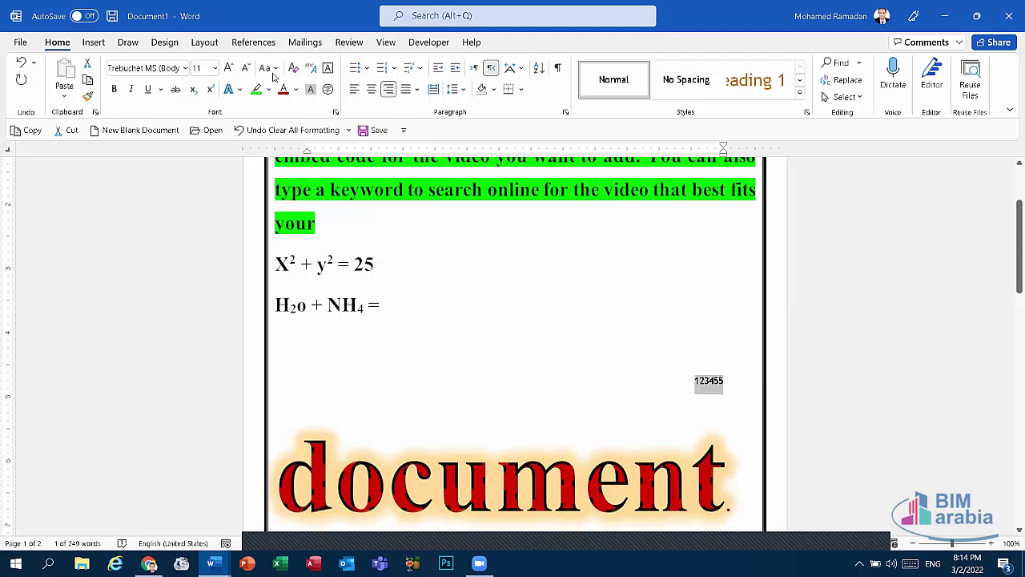
{"action": "left_click", "coordinate": [371, 89]}
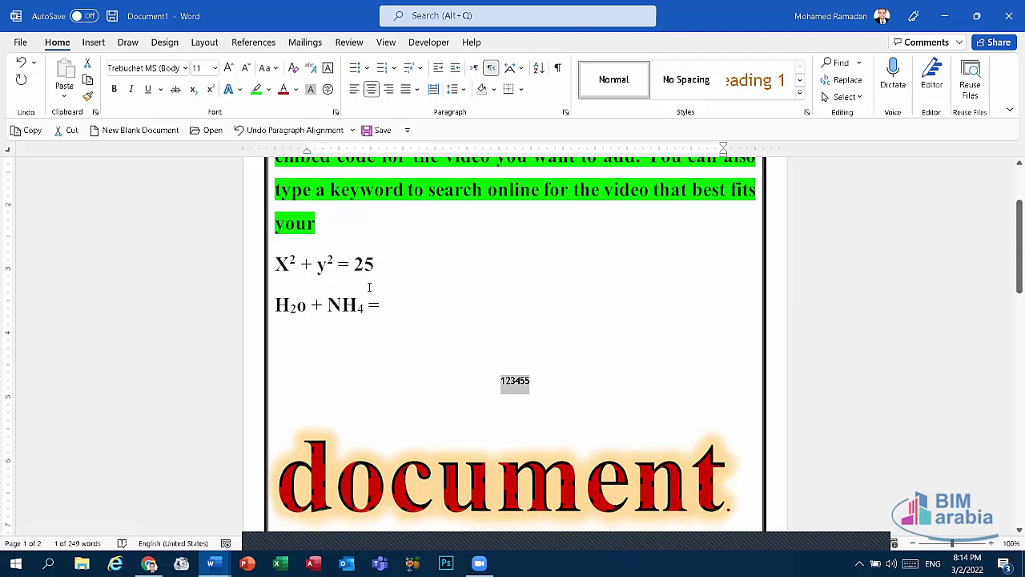
{"action": "left_click", "coordinate": [228, 68]}
{"action": "left_click", "coordinate": [228, 68]}
{"action": "left_click", "coordinate": [229, 69]}
{"action": "left_click", "coordinate": [229, 69]}
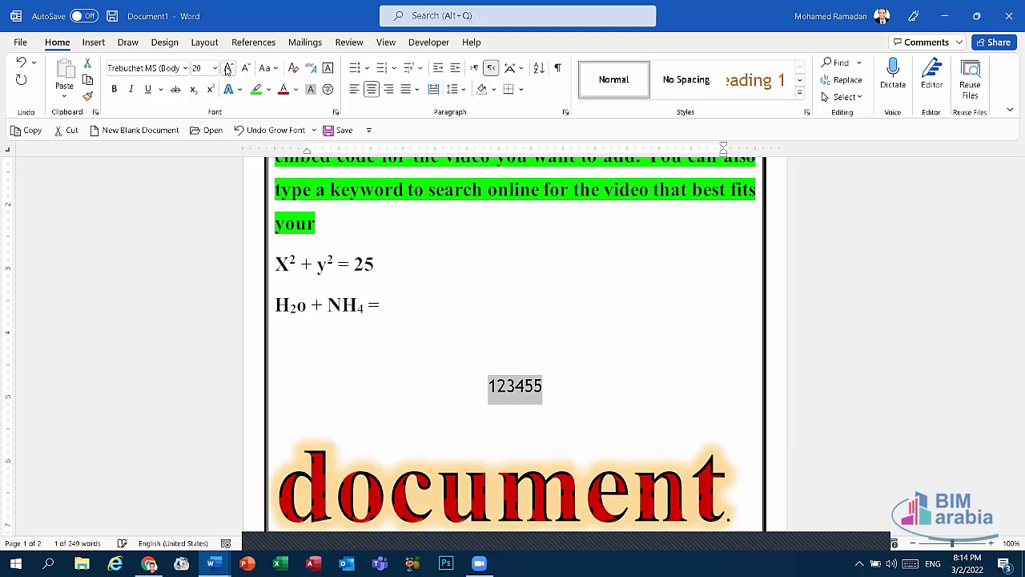
{"action": "left_click", "coordinate": [229, 69]}
{"action": "left_click", "coordinate": [229, 69]}
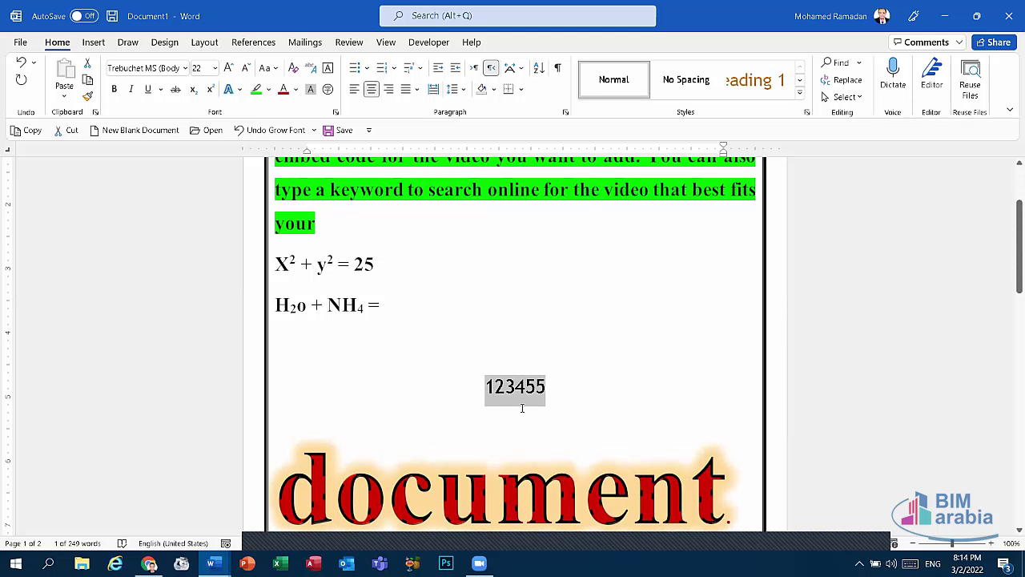
Step: Undo seven changes, then clear all formatting from 123455 and centre it again
{"action": "left_click", "coordinate": [243, 129]}
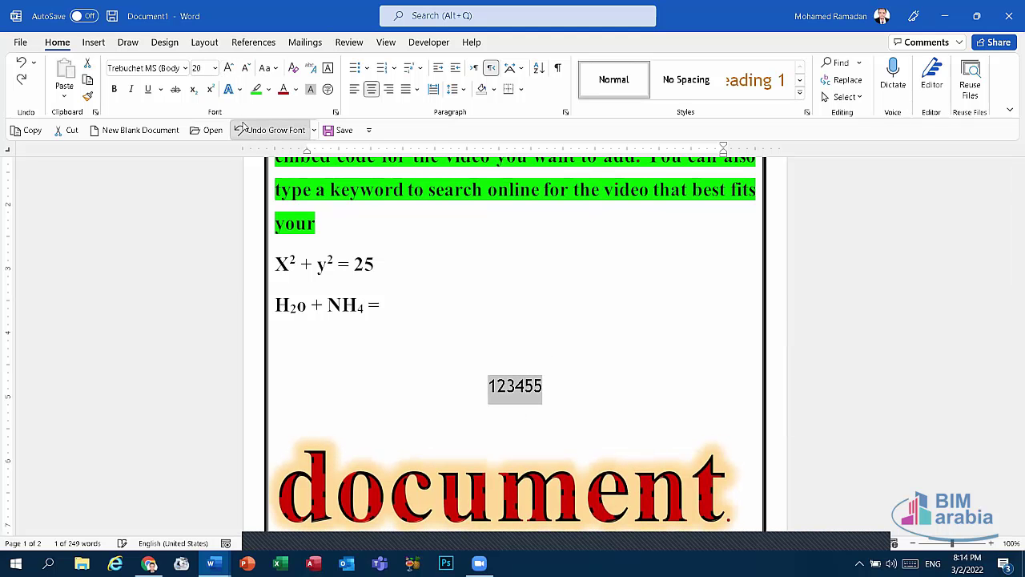
{"action": "left_click", "coordinate": [243, 127]}
{"action": "left_click", "coordinate": [243, 127]}
{"action": "left_click", "coordinate": [242, 128]}
{"action": "left_click", "coordinate": [242, 128]}
{"action": "left_click", "coordinate": [242, 127]}
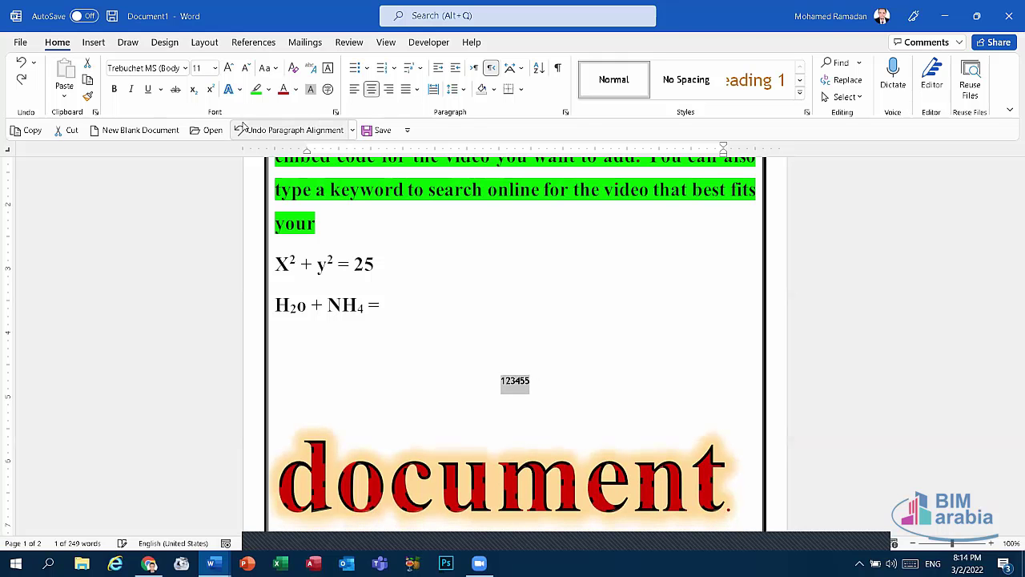
{"action": "left_click", "coordinate": [242, 128]}
{"action": "left_click", "coordinate": [243, 128]}
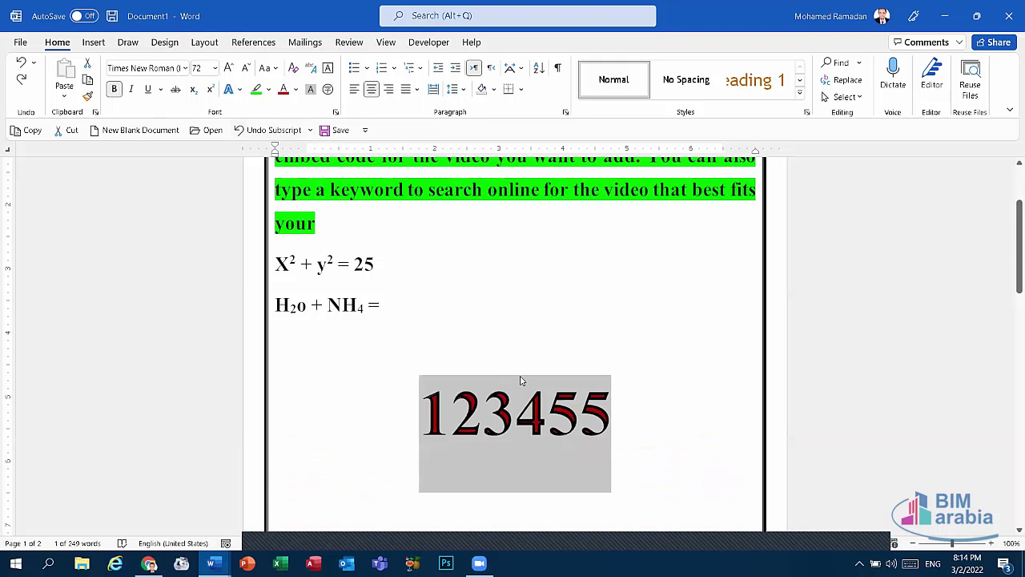
{"action": "left_click", "coordinate": [296, 69]}
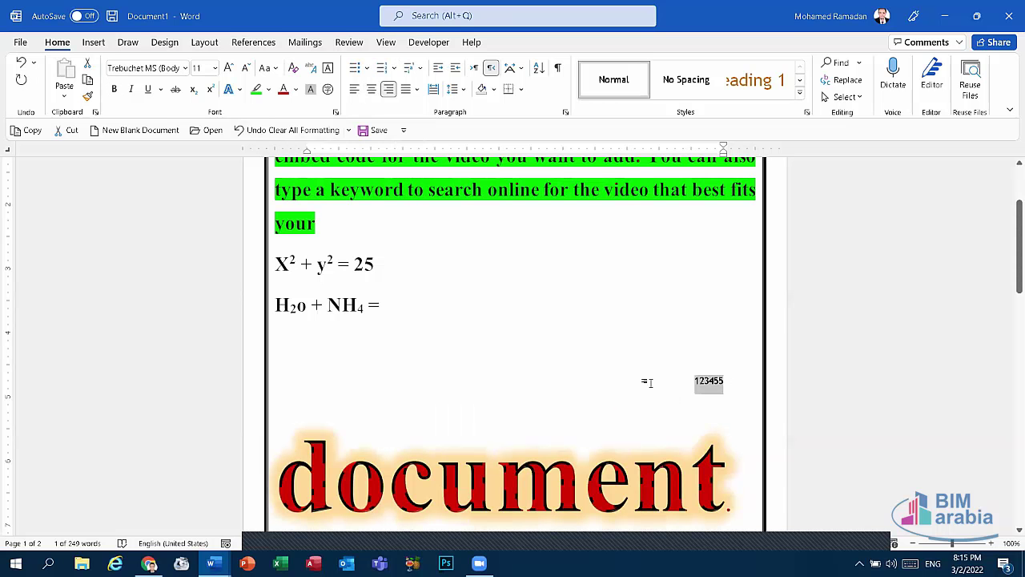
{"action": "left_click", "coordinate": [371, 89]}
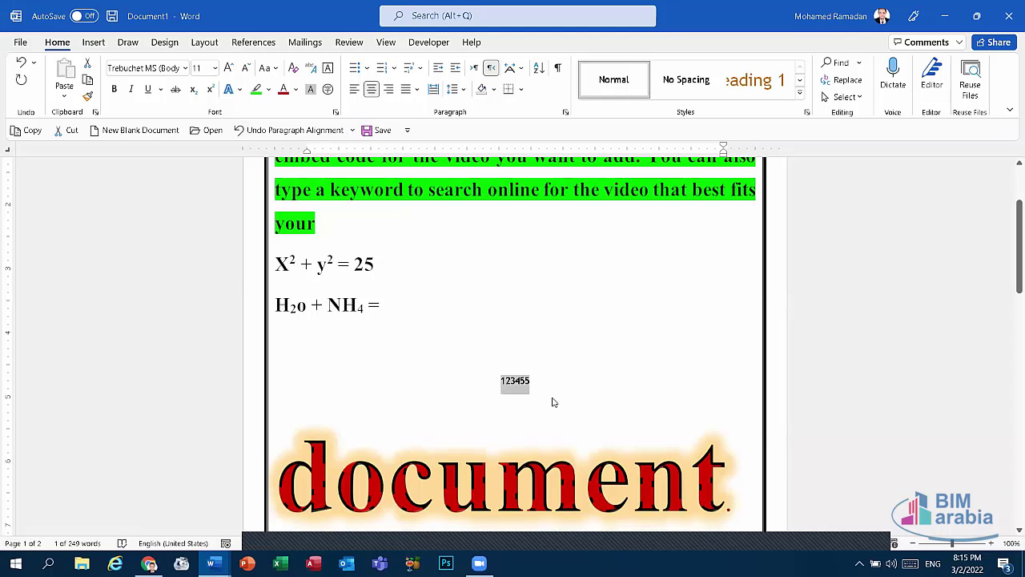
Step: Delete 123455 and paste the word 'online' on the empty line below the formula
{"action": "key", "text": "BackSpace"}
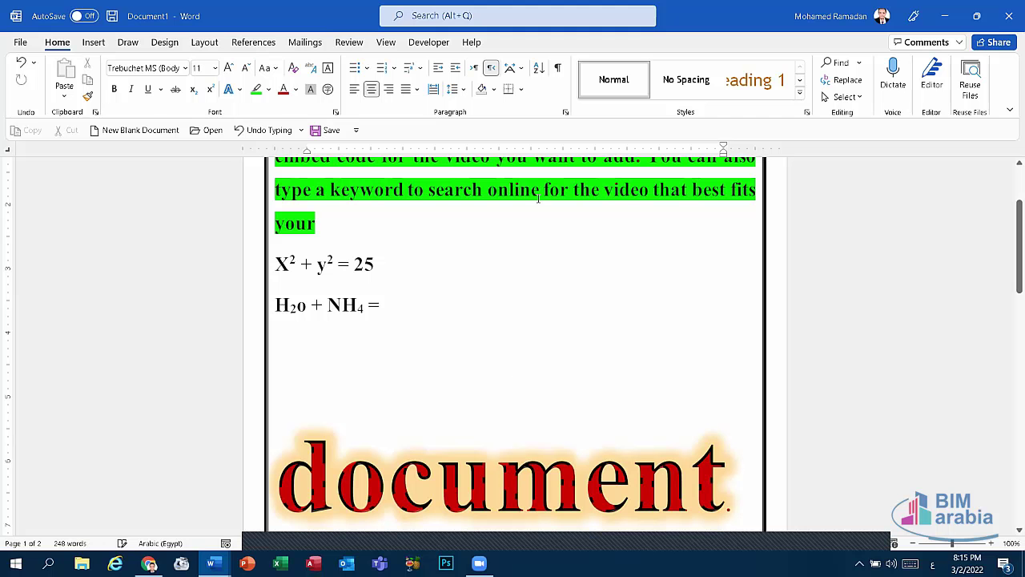
{"action": "double_click", "coordinate": [481, 190]}
{"action": "key", "text": "ctrl+c"}
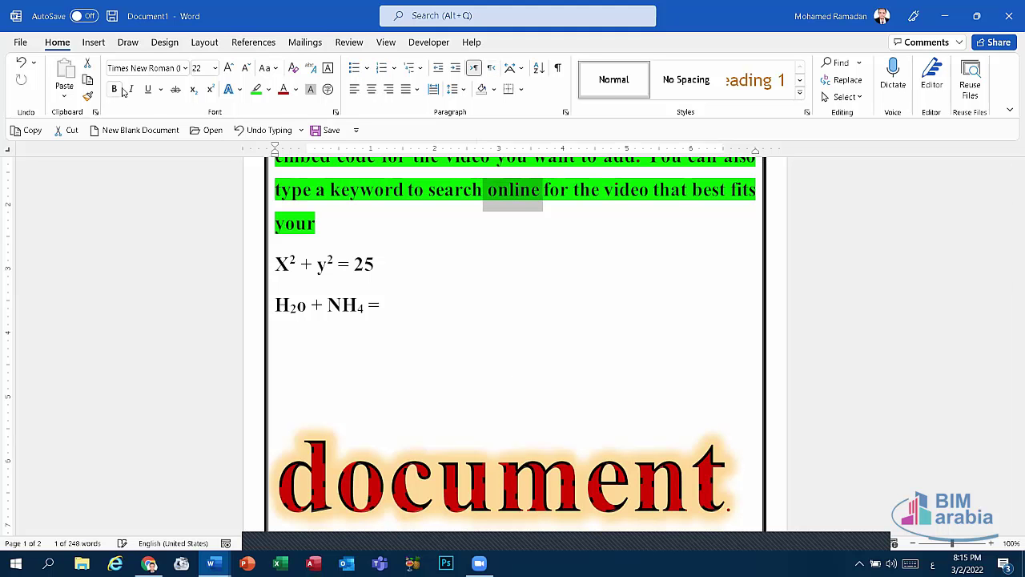
{"action": "scroll", "coordinate": [533, 390], "scroll_direction": "down", "scroll_amount": 2}
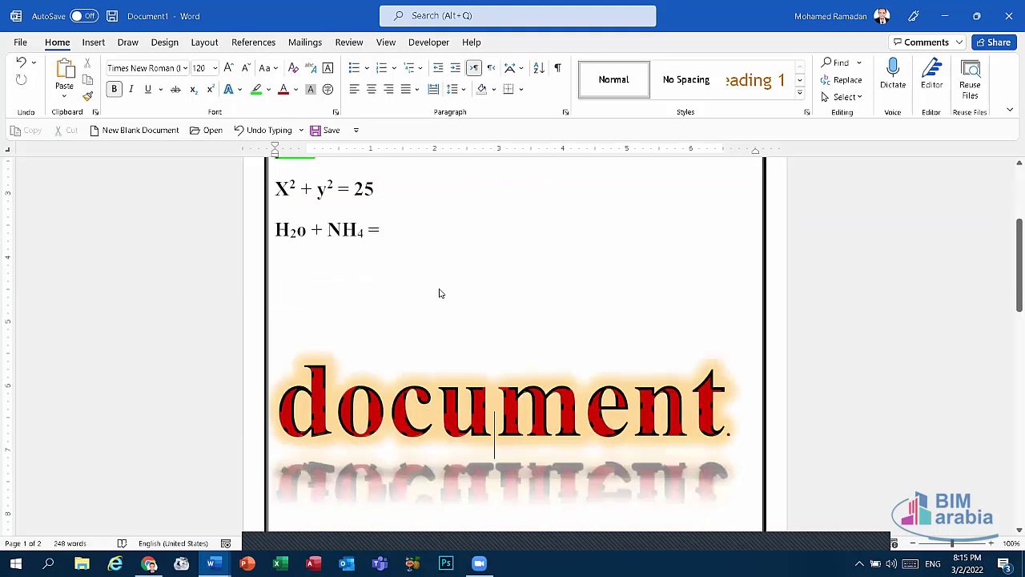
{"action": "left_click", "coordinate": [271, 279]}
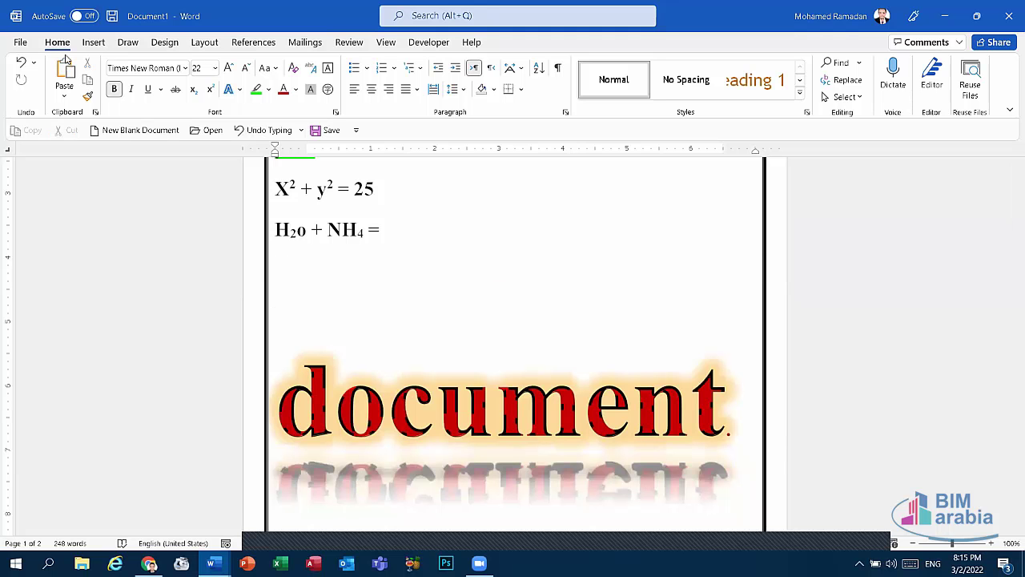
{"action": "key", "text": "ctrl+v"}
Step: Remove the green highlight from the pasted 'online' and centre it
{"action": "left_click", "coordinate": [245, 272]}
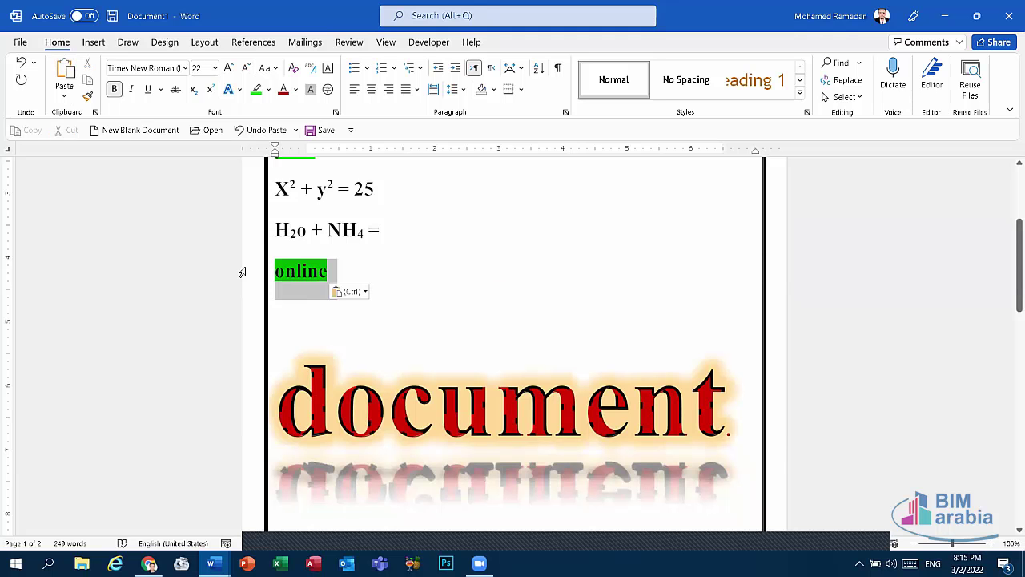
{"action": "left_click", "coordinate": [257, 89]}
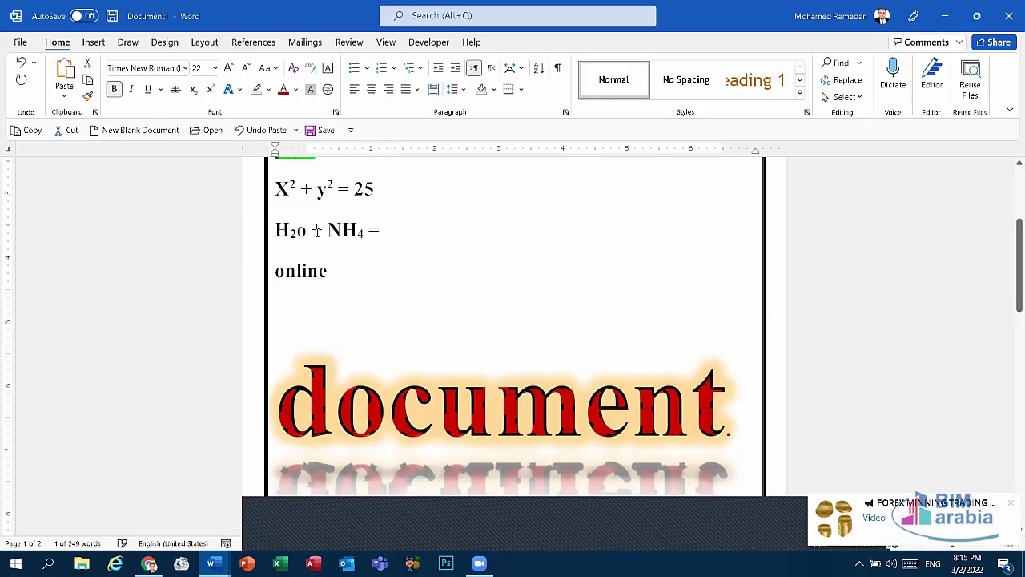
{"action": "scroll", "coordinate": [215, 301], "scroll_direction": "up", "scroll_amount": 1}
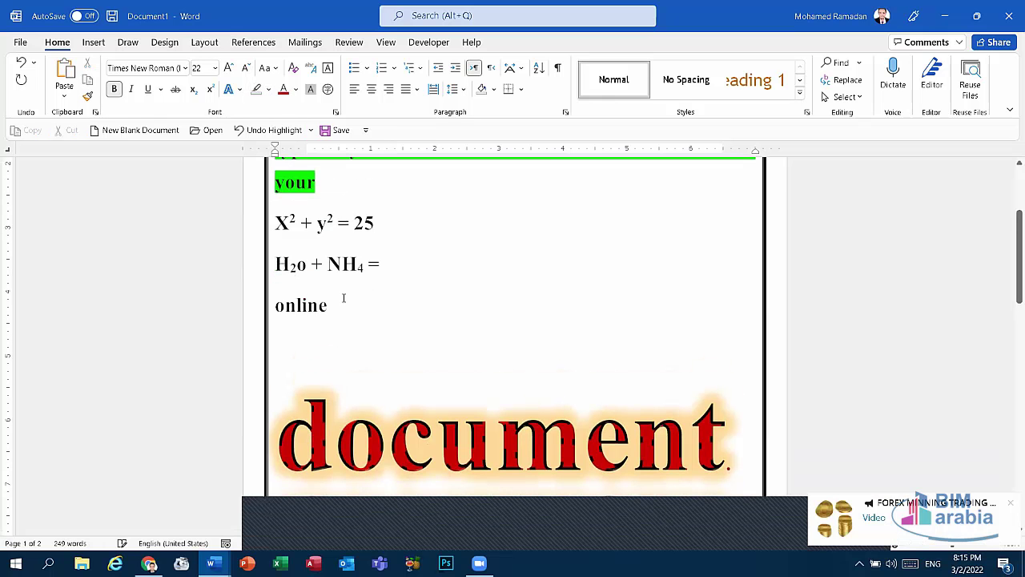
{"action": "left_click", "coordinate": [372, 89]}
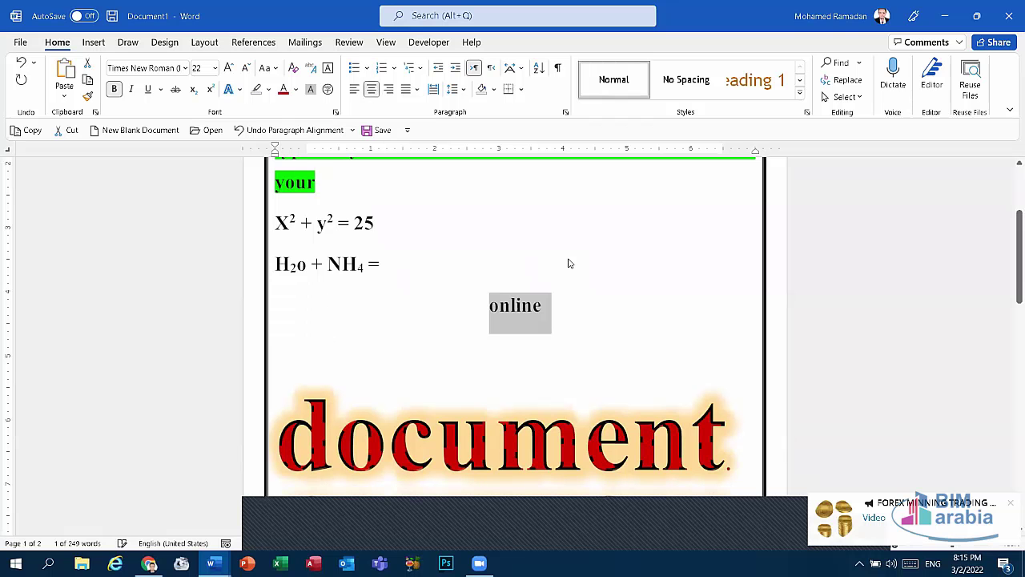
{"action": "left_click", "coordinate": [1010, 504]}
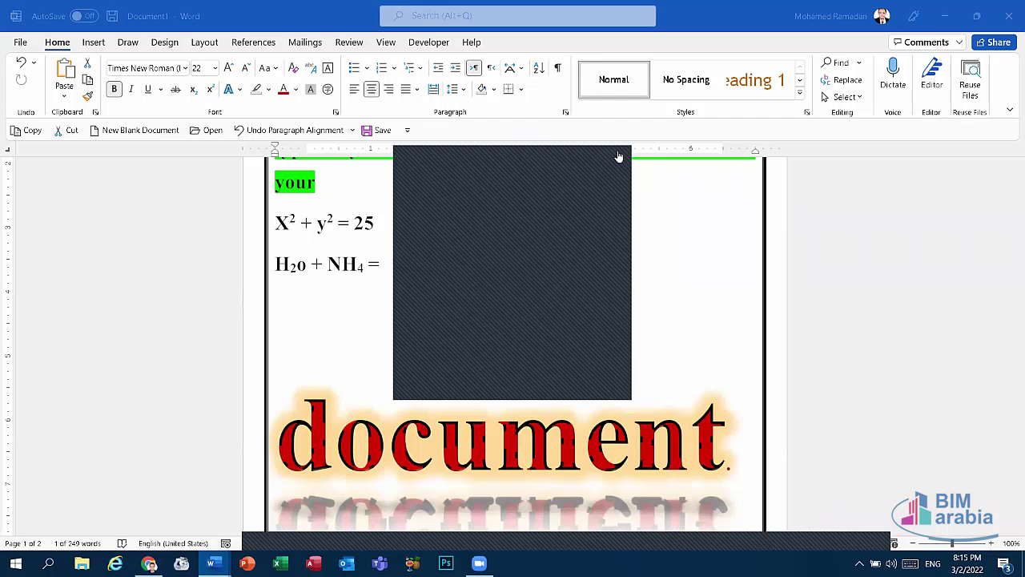
Step: Close the dark overlay panel and select the large red 'document' WordArt line
{"action": "left_click", "coordinate": [619, 156]}
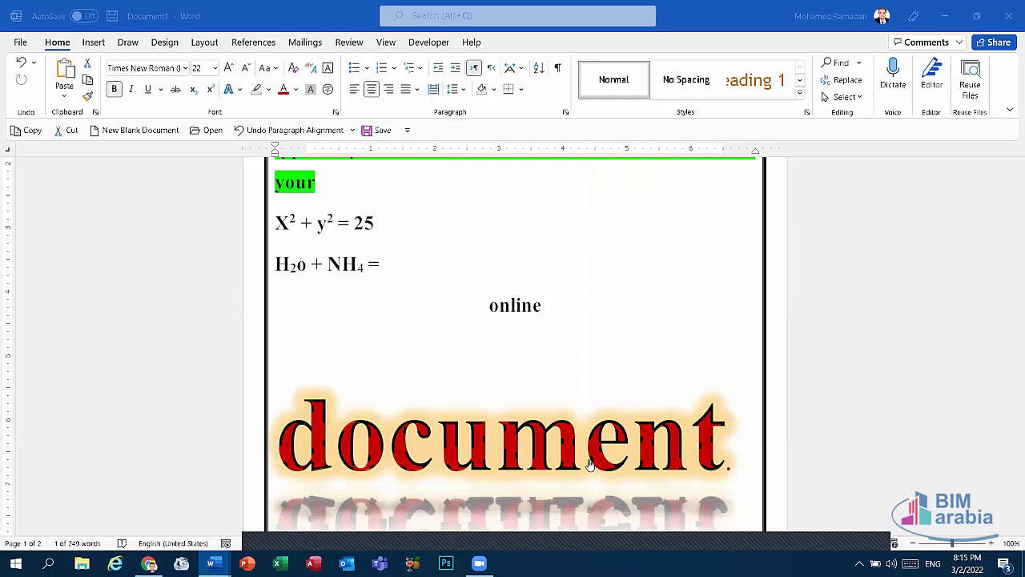
{"action": "left_click", "coordinate": [498, 450]}
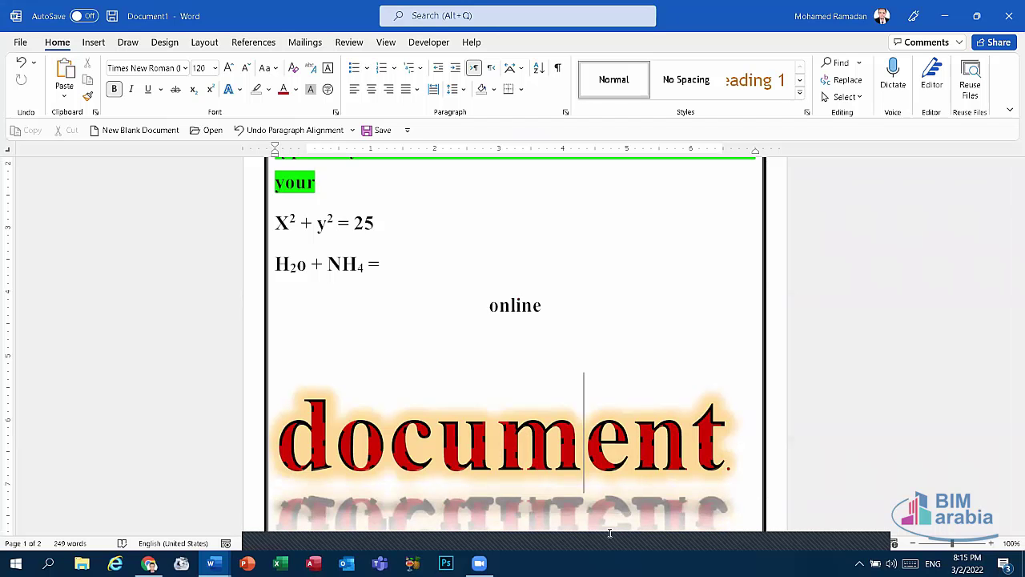
{"action": "left_click", "coordinate": [553, 306]}
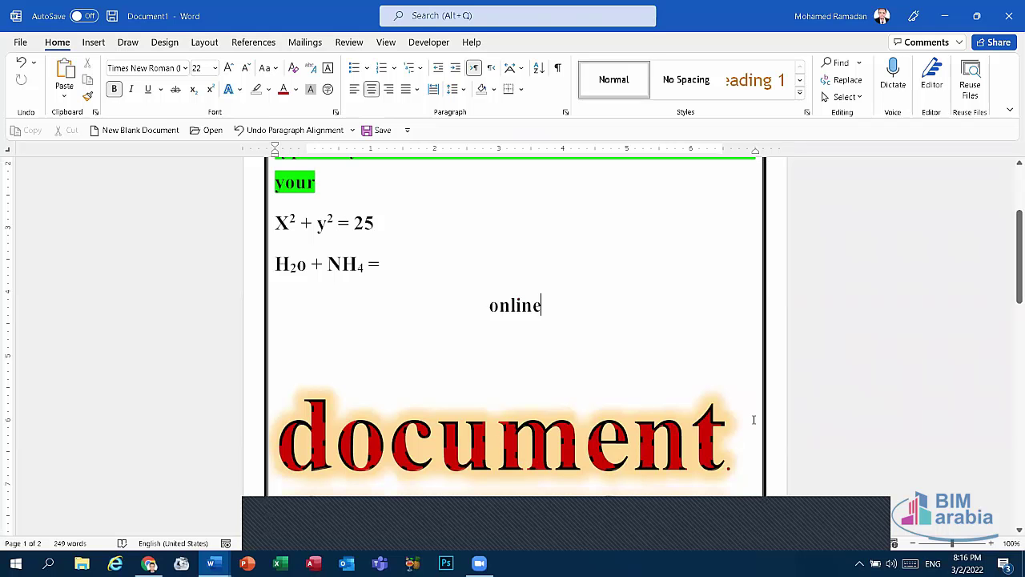
{"action": "left_click_drag", "start_coordinate": [754, 420], "coordinate": [264, 439]}
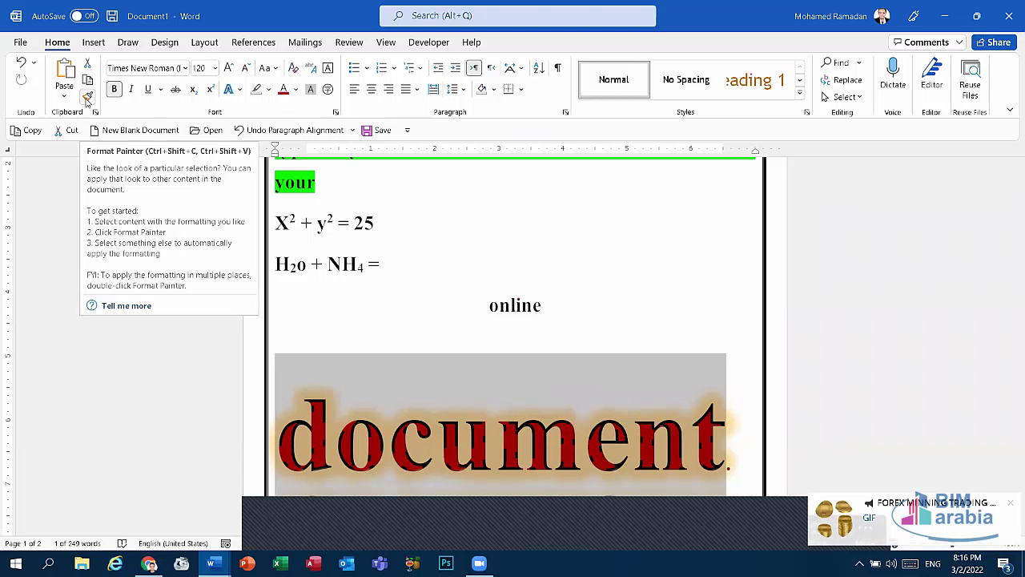
{"action": "left_click", "coordinate": [88, 97]}
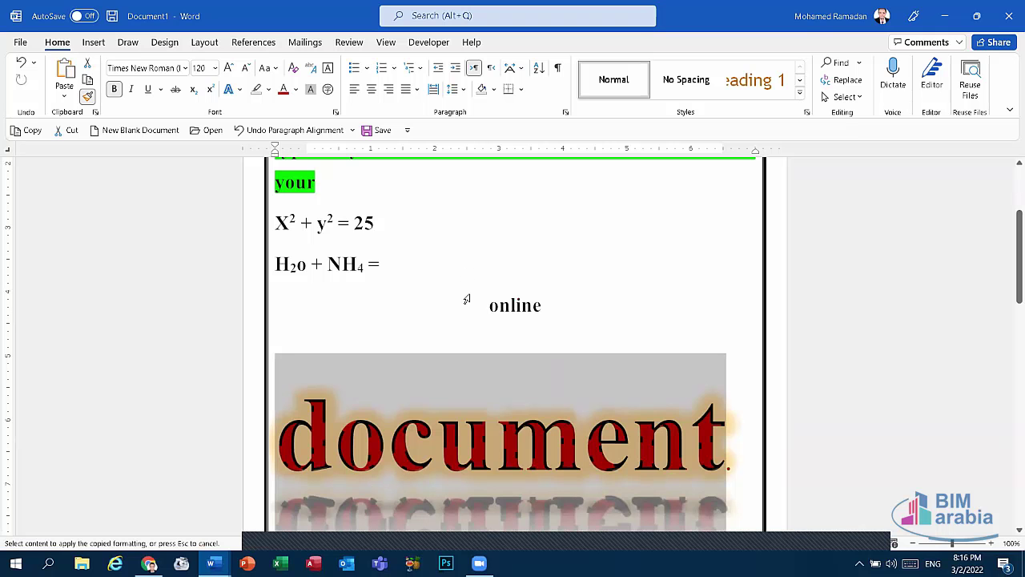
{"action": "left_click_drag", "start_coordinate": [604, 305], "coordinate": [408, 308]}
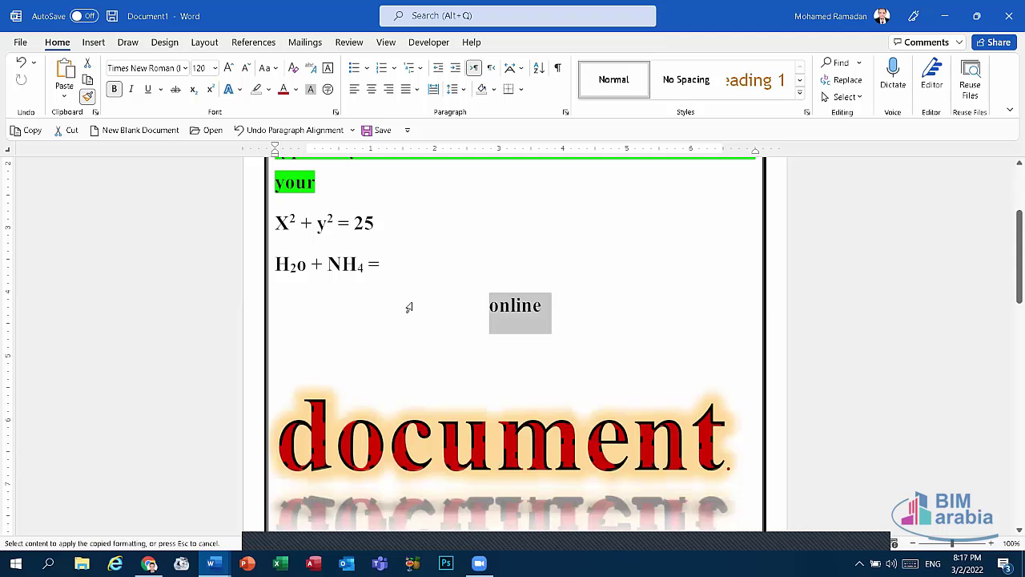
{"action": "left_click_drag", "start_coordinate": [408, 308], "coordinate": [409, 308]}
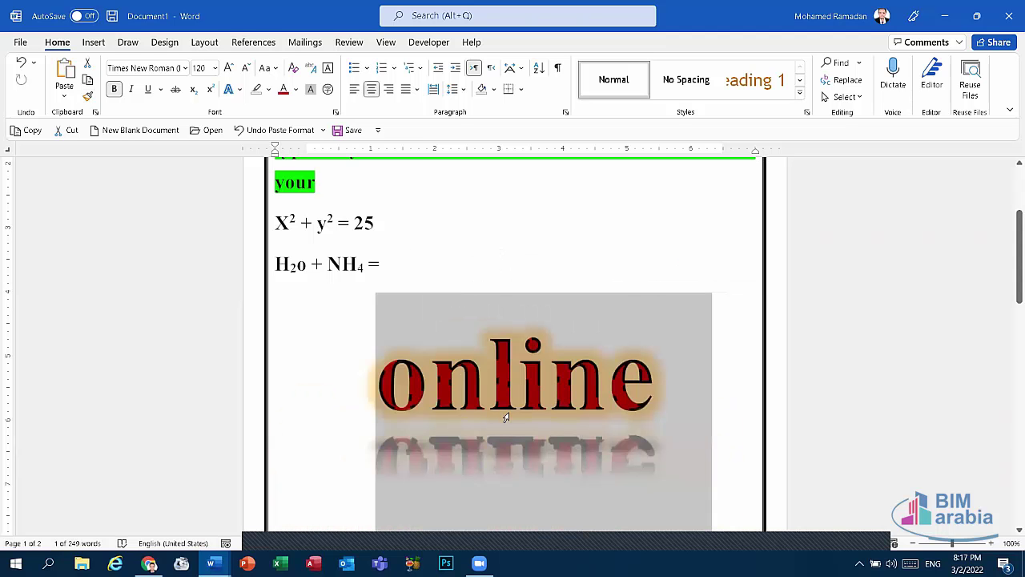
{"action": "left_click", "coordinate": [277, 131]}
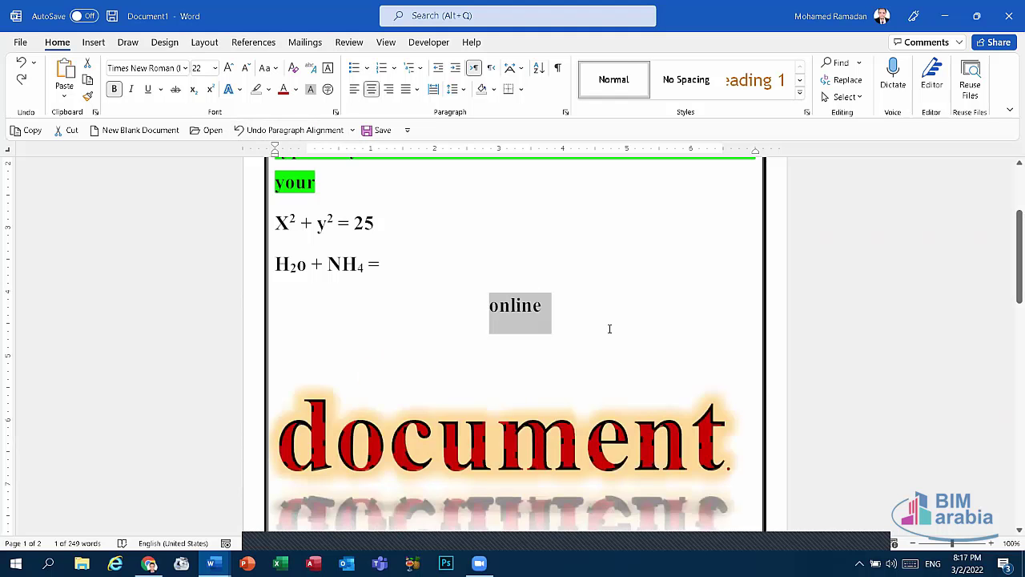
{"action": "left_click_drag", "start_coordinate": [734, 442], "coordinate": [426, 447]}
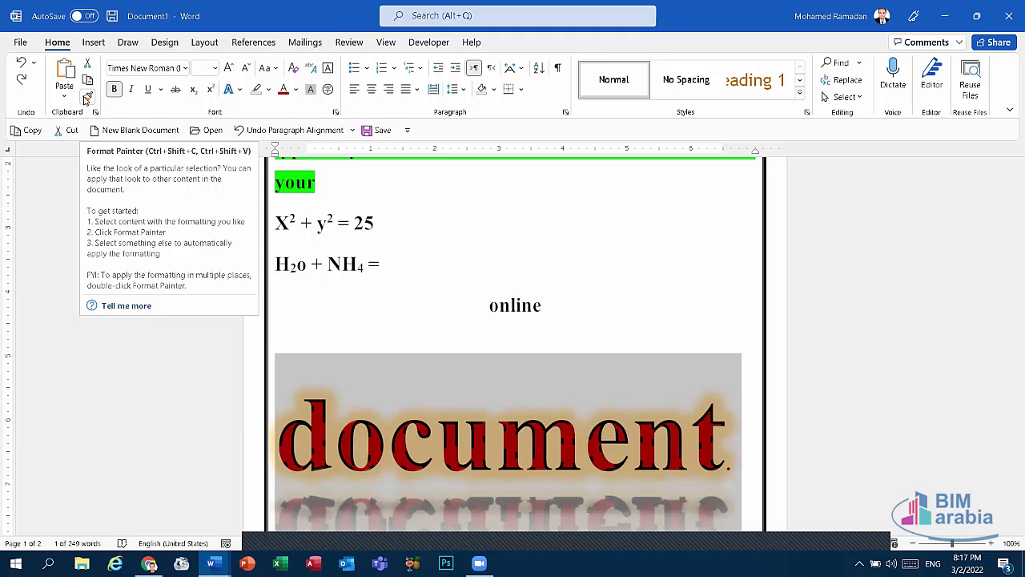
{"action": "left_click", "coordinate": [88, 99]}
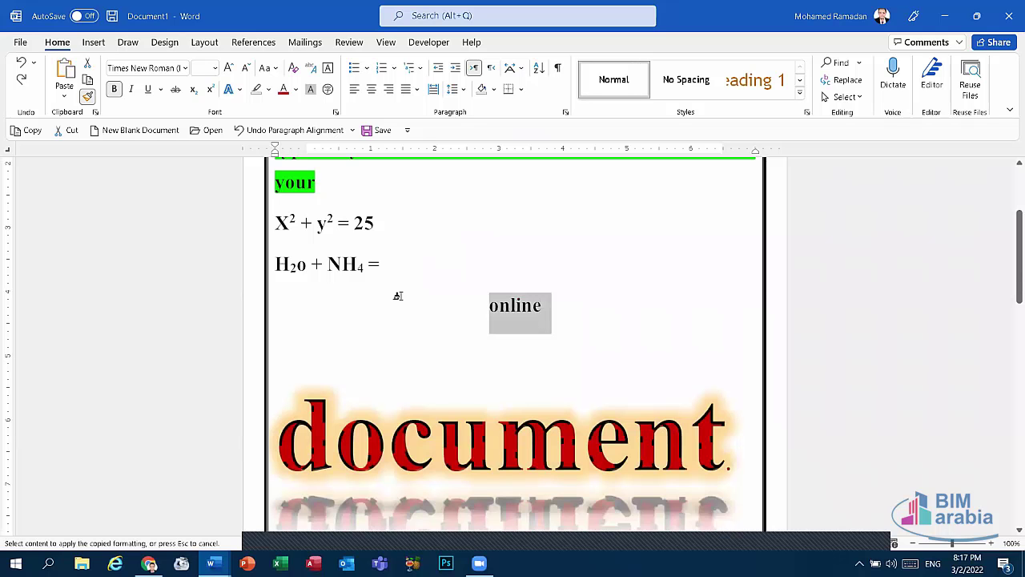
{"action": "left_click", "coordinate": [385, 297]}
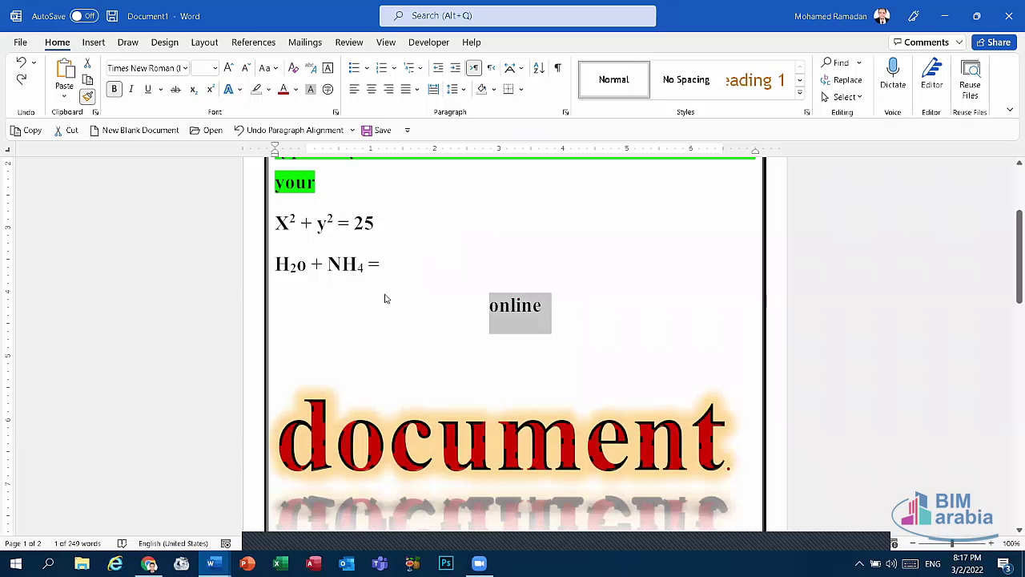
{"action": "left_click", "coordinate": [277, 131]}
{"action": "left_click", "coordinate": [545, 307]}
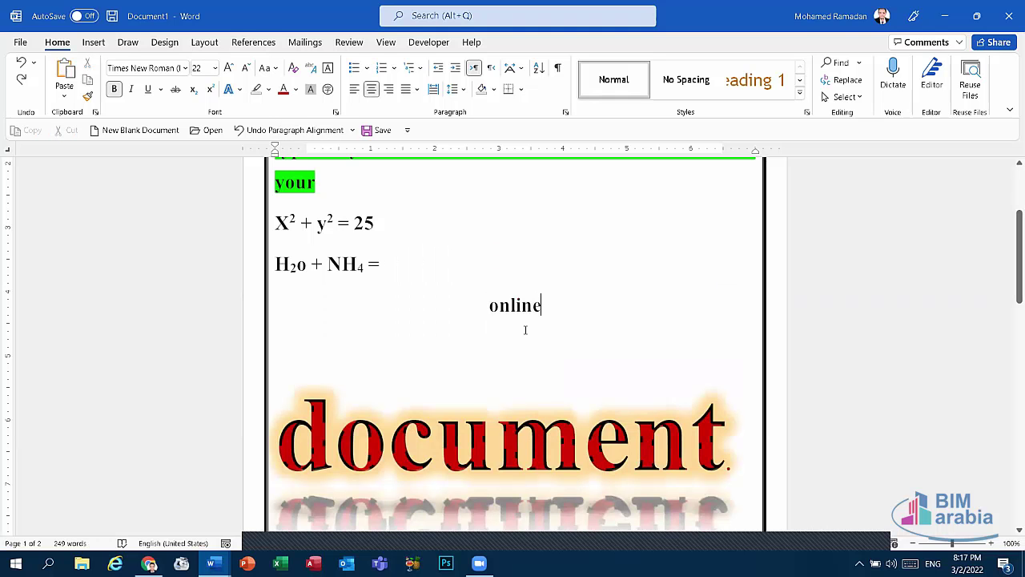
{"action": "left_click_drag", "start_coordinate": [542, 313], "coordinate": [488, 316]}
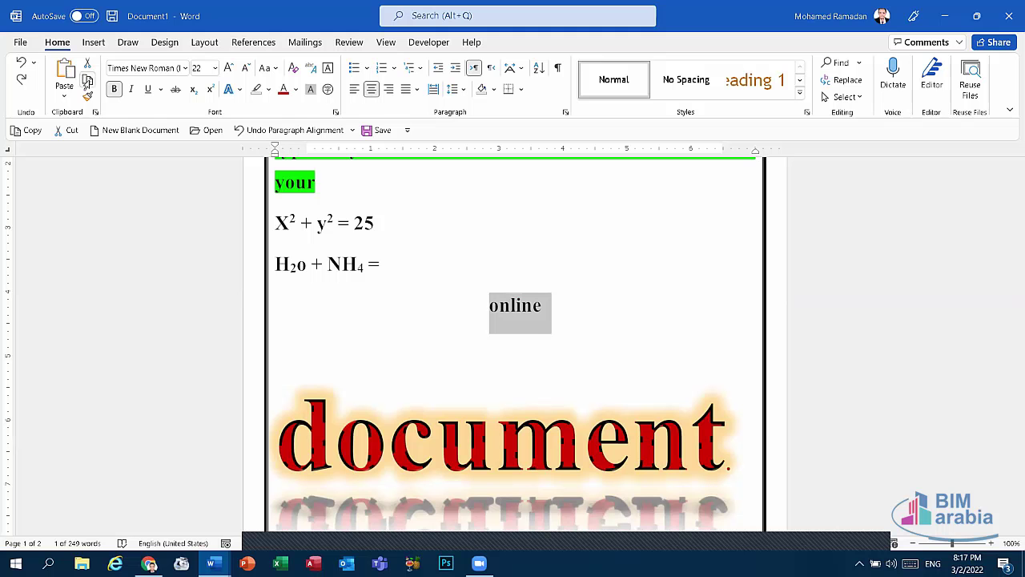
{"action": "left_click", "coordinate": [87, 81]}
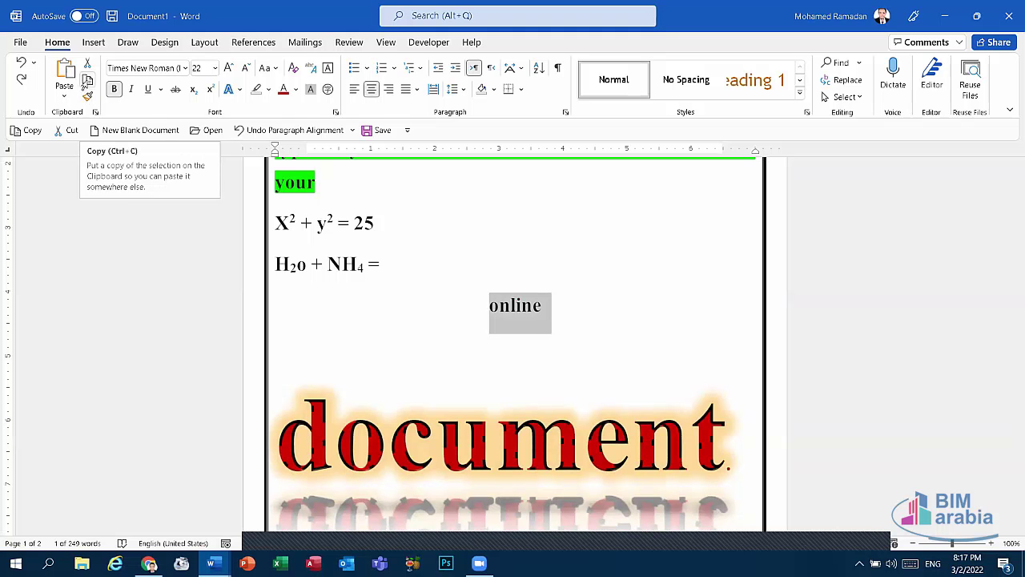
{"action": "left_click", "coordinate": [513, 353]}
{"action": "left_click", "coordinate": [543, 311]}
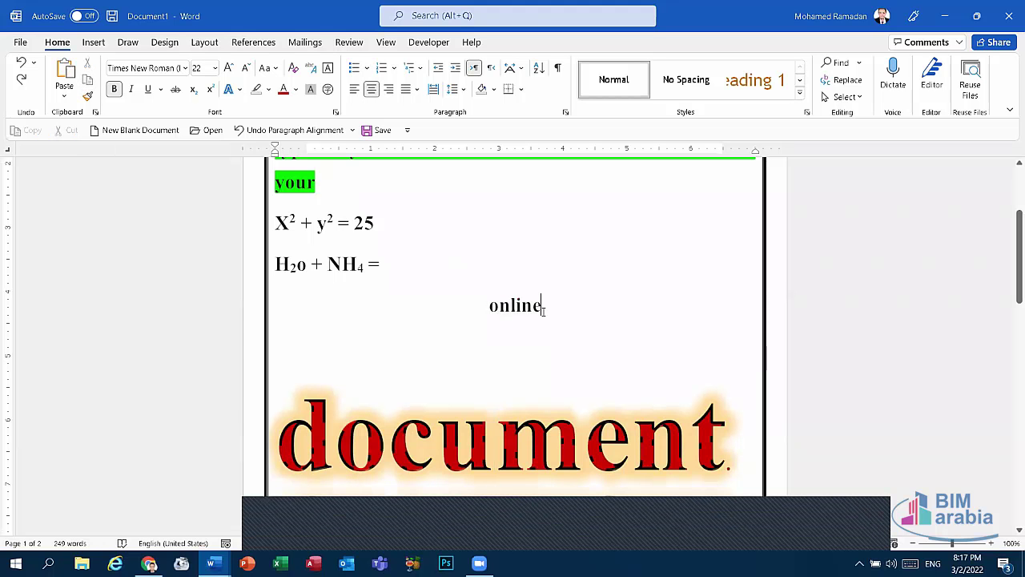
Step: Paste three copies of 'online' on a new line, delete them, then select 'Online'
{"action": "key", "text": "Return"}
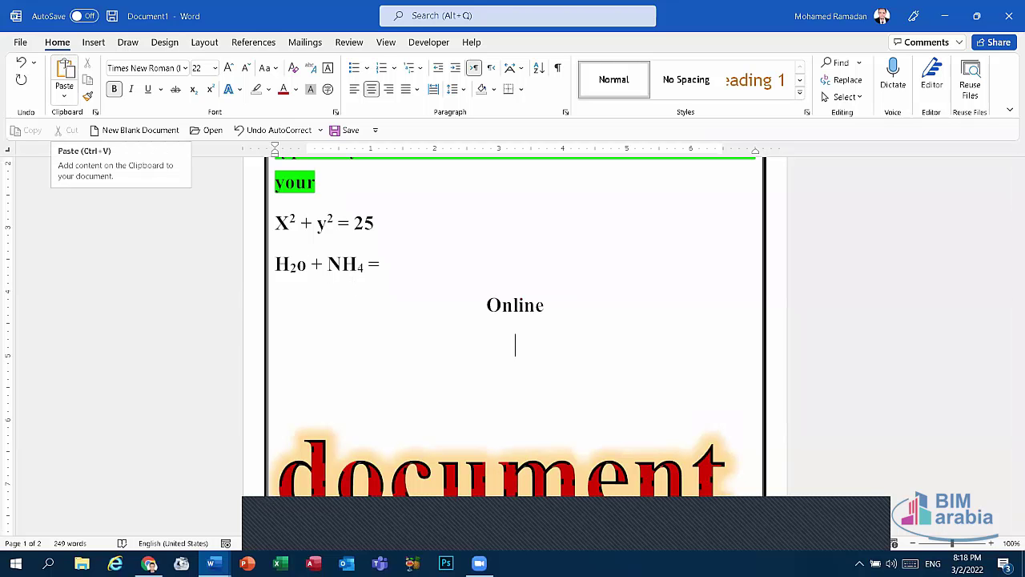
{"action": "left_click", "coordinate": [64, 74]}
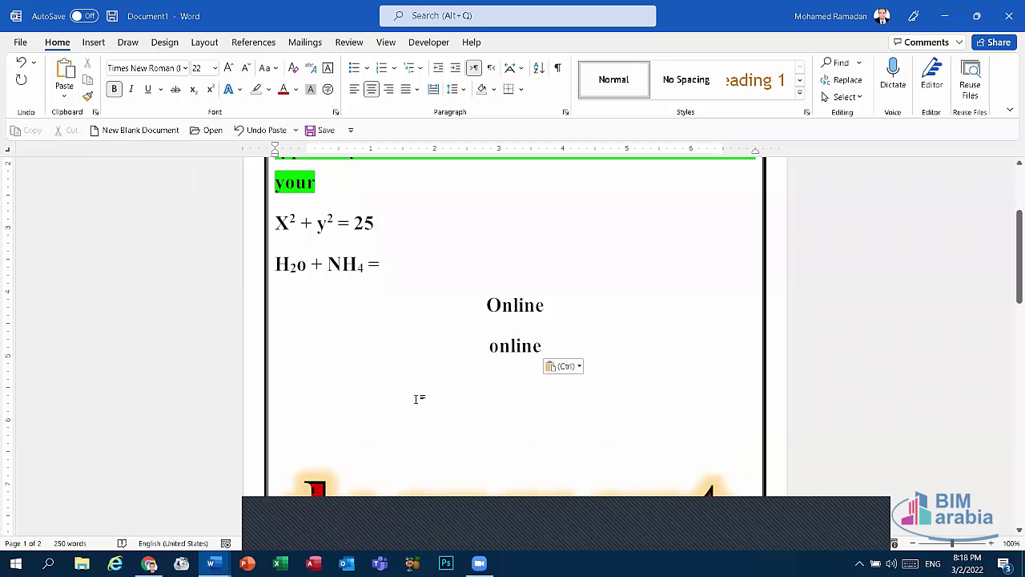
{"action": "left_click", "coordinate": [74, 72]}
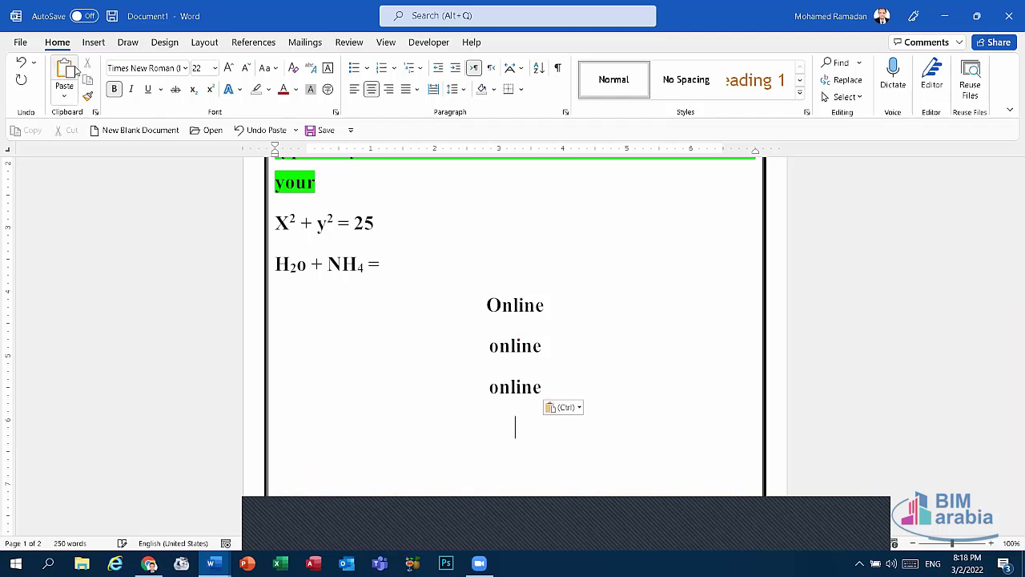
{"action": "left_click", "coordinate": [74, 72]}
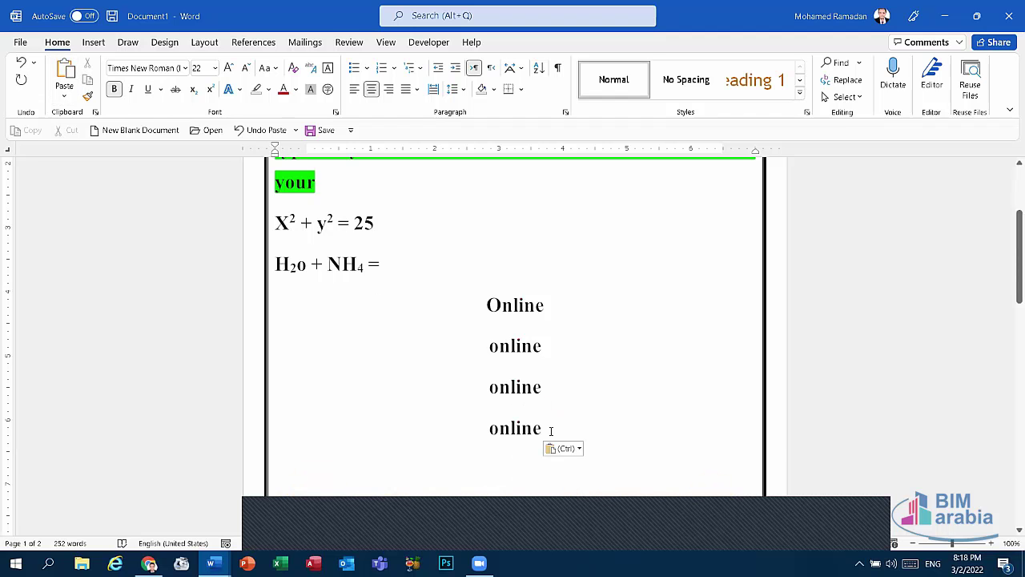
{"action": "left_click_drag", "start_coordinate": [550, 431], "coordinate": [429, 325]}
{"action": "key", "text": "BackSpace"}
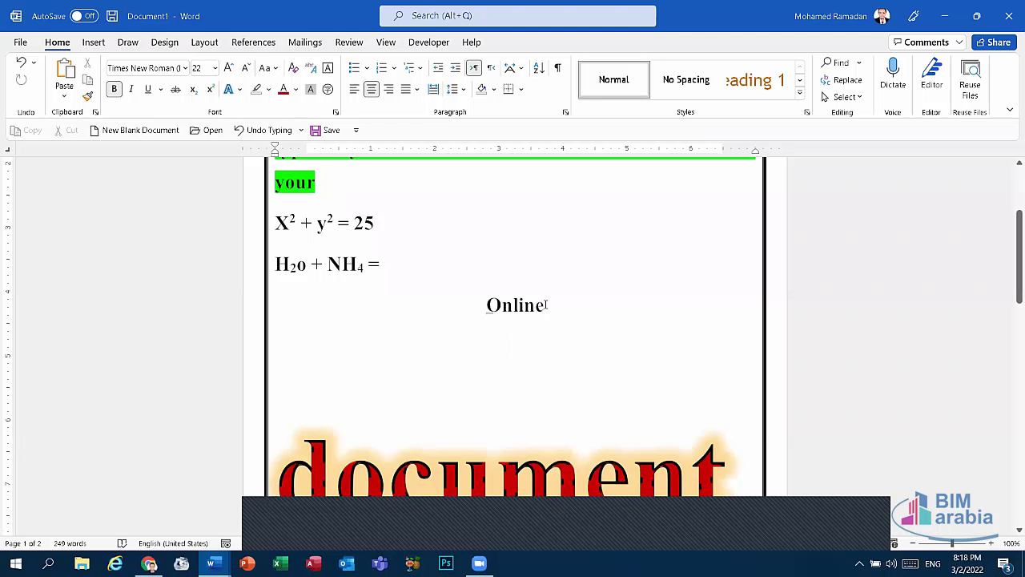
{"action": "left_click_drag", "start_coordinate": [552, 304], "coordinate": [465, 297]}
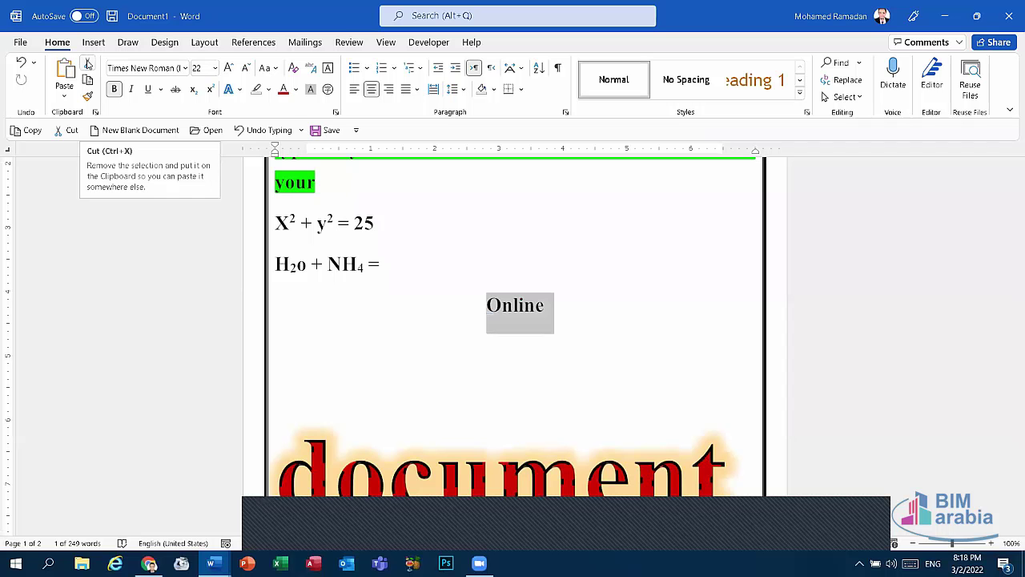
Step: Cut 'Online' from page 1 and paste it on a new paragraph at the end of page 2
{"action": "left_click", "coordinate": [88, 64]}
{"action": "scroll", "coordinate": [412, 256], "scroll_direction": "down", "scroll_amount": 2}
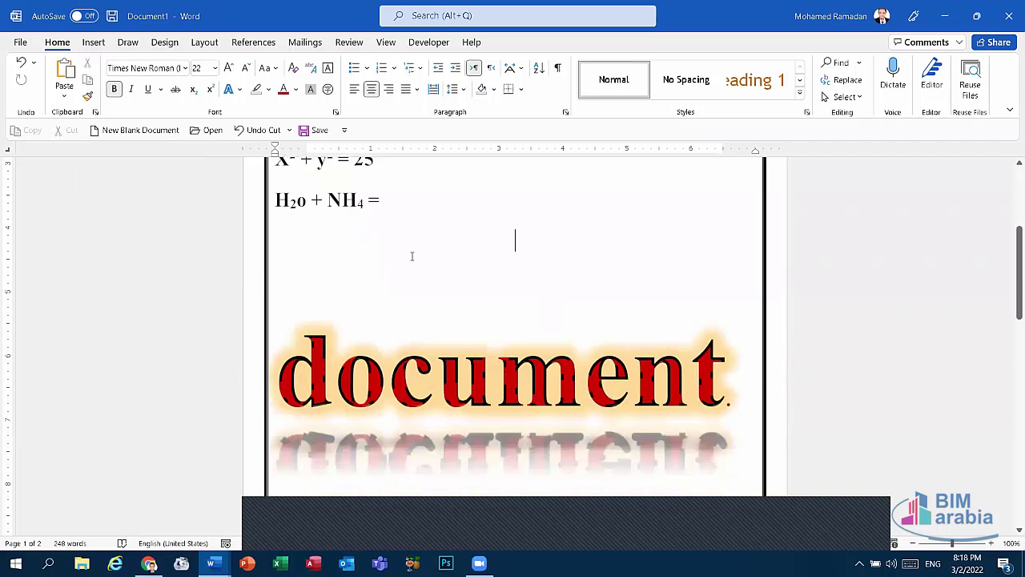
{"action": "scroll", "coordinate": [432, 276], "scroll_direction": "down", "scroll_amount": 5}
{"action": "scroll", "coordinate": [425, 305], "scroll_direction": "down", "scroll_amount": 5}
{"action": "scroll", "coordinate": [406, 332], "scroll_direction": "down", "scroll_amount": 5}
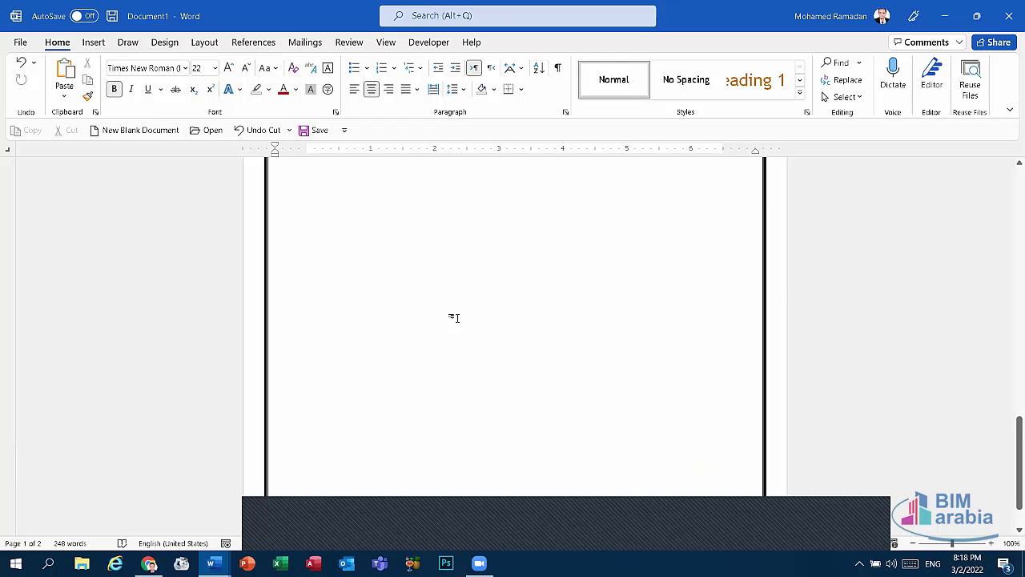
{"action": "left_click", "coordinate": [454, 318]}
{"action": "key", "text": "Return"}
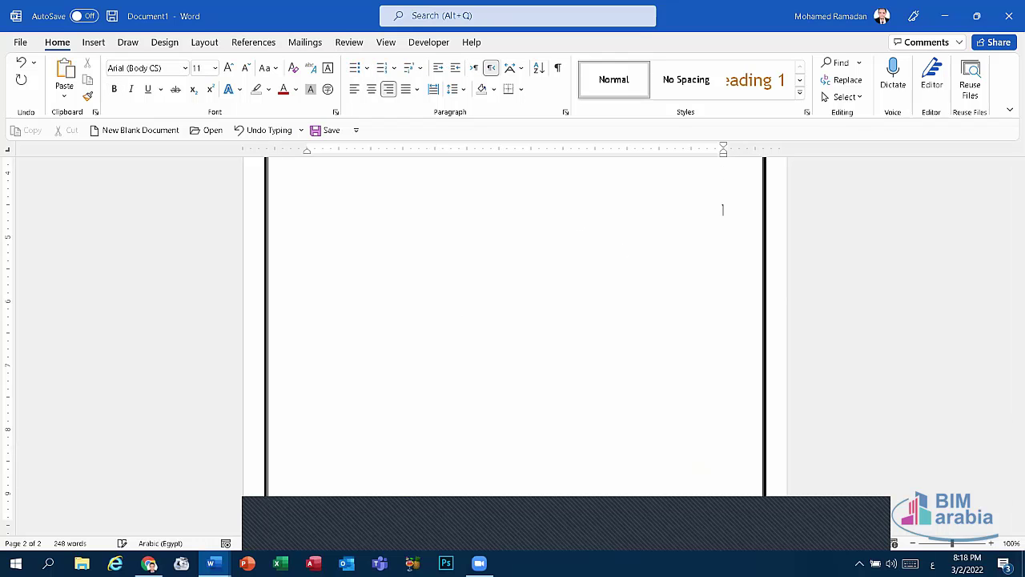
{"action": "key", "text": "ctrl+v"}
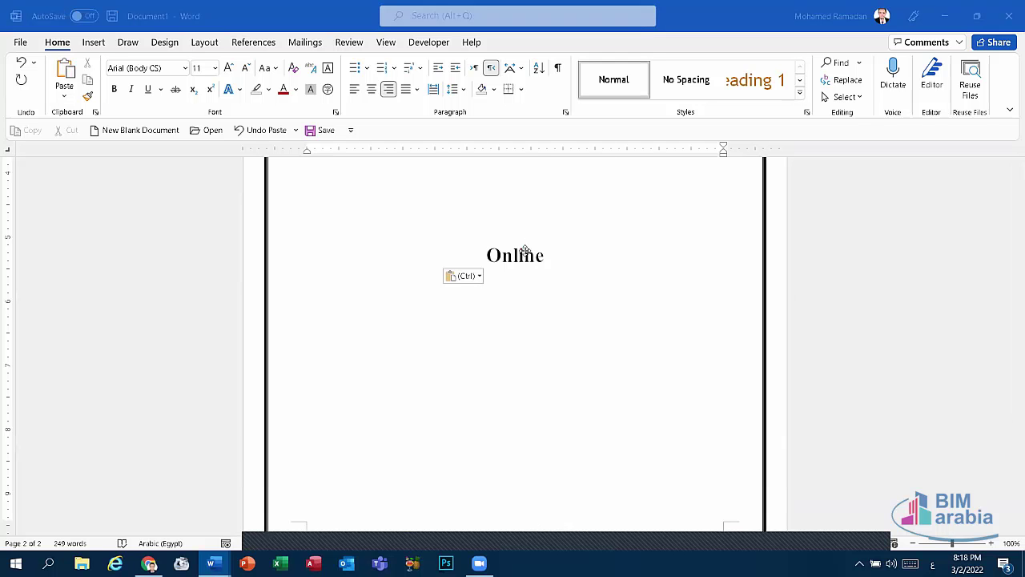
Step: Repeat the paste many times to fill the document with 'Online' lines, then select some
{"action": "scroll", "coordinate": [525, 251], "scroll_direction": "up", "scroll_amount": 3}
{"action": "scroll", "coordinate": [524, 251], "scroll_direction": "up", "scroll_amount": 3}
{"action": "scroll", "coordinate": [522, 242], "scroll_direction": "up", "scroll_amount": 10}
{"action": "scroll", "coordinate": [522, 244], "scroll_direction": "up", "scroll_amount": 3}
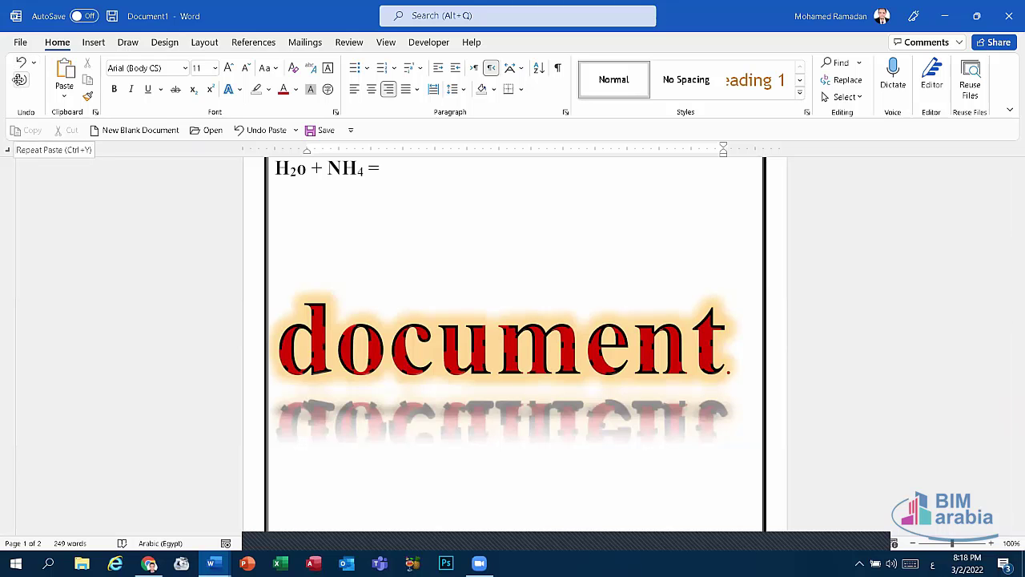
{"action": "left_click", "coordinate": [19, 78]}
{"action": "left_click", "coordinate": [20, 78]}
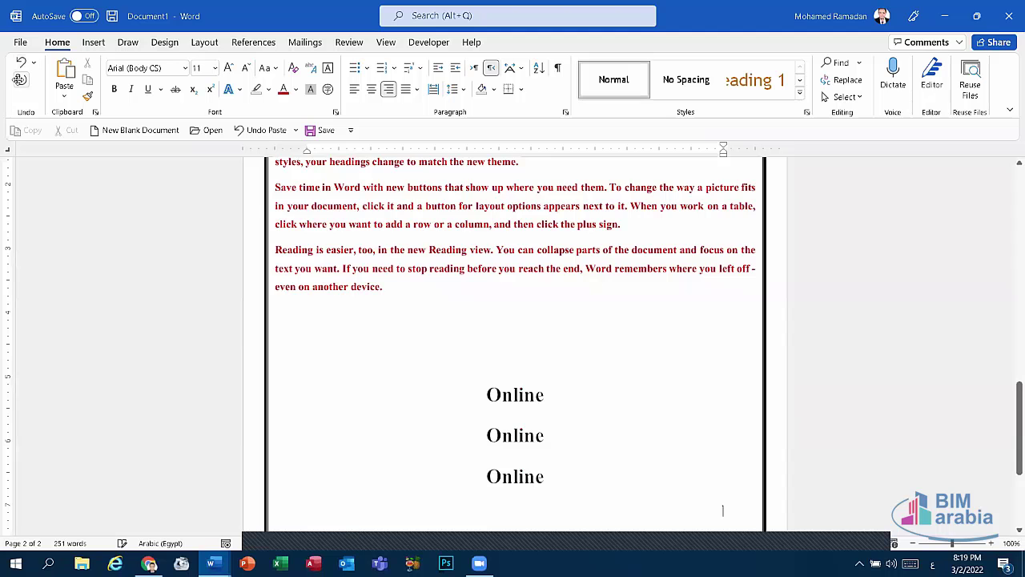
{"action": "left_click", "coordinate": [19, 79]}
{"action": "left_click", "coordinate": [19, 79]}
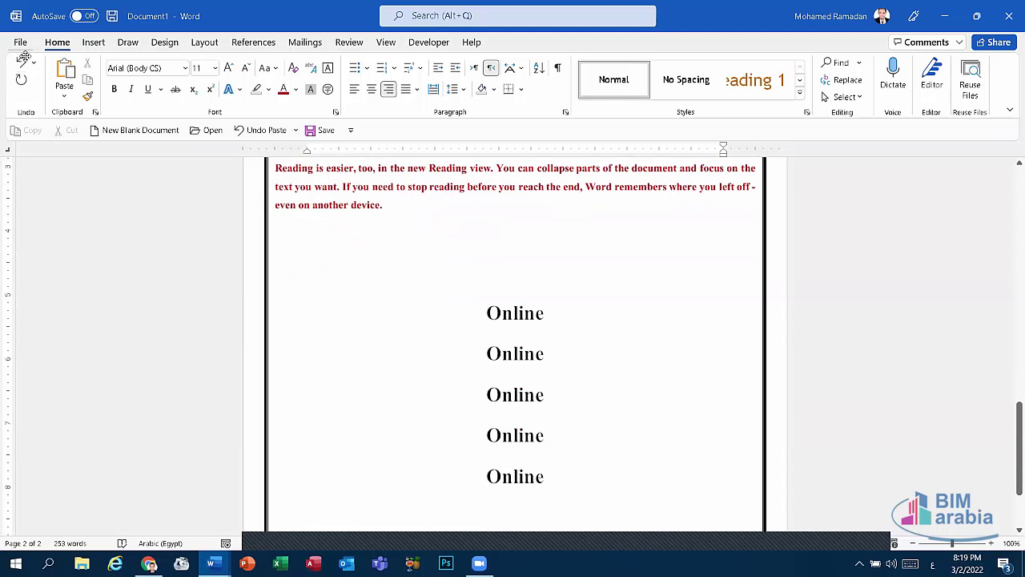
{"action": "left_click", "coordinate": [23, 61]}
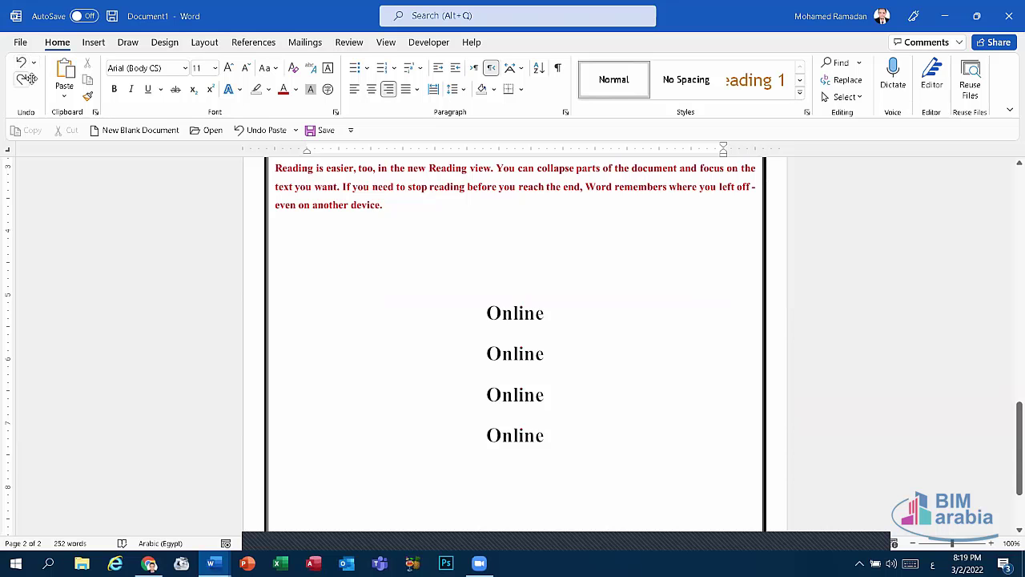
{"action": "left_click", "coordinate": [27, 79]}
{"action": "left_click", "coordinate": [27, 79]}
{"action": "left_click", "coordinate": [26, 79]}
{"action": "left_click", "coordinate": [26, 79]}
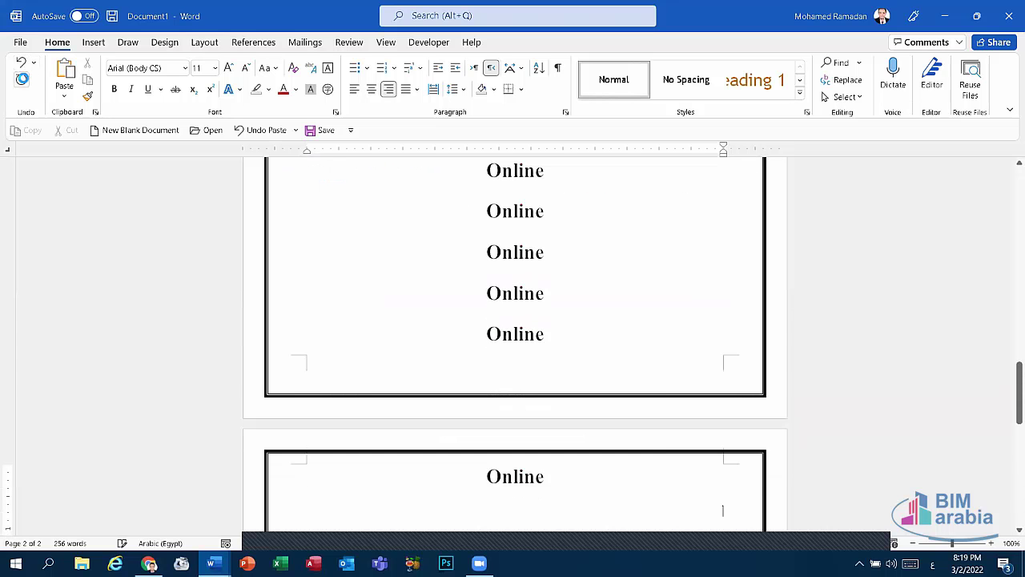
{"action": "left_click", "coordinate": [22, 79]}
{"action": "left_click", "coordinate": [22, 79]}
{"action": "left_click", "coordinate": [23, 78]}
{"action": "left_click", "coordinate": [23, 79]}
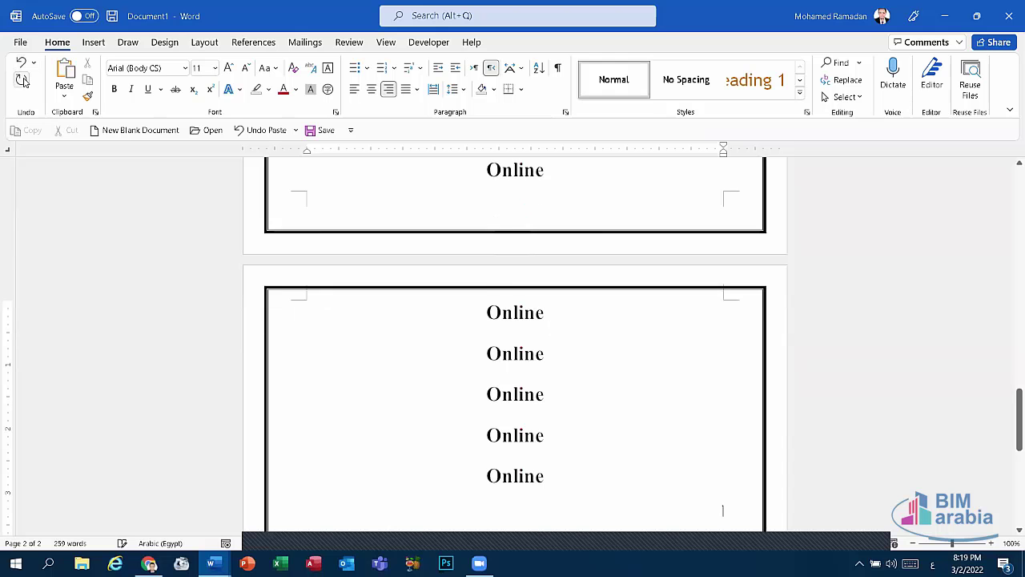
{"action": "left_click", "coordinate": [23, 79]}
{"action": "left_click", "coordinate": [23, 79]}
{"action": "left_click", "coordinate": [23, 80]}
{"action": "left_click", "coordinate": [23, 80]}
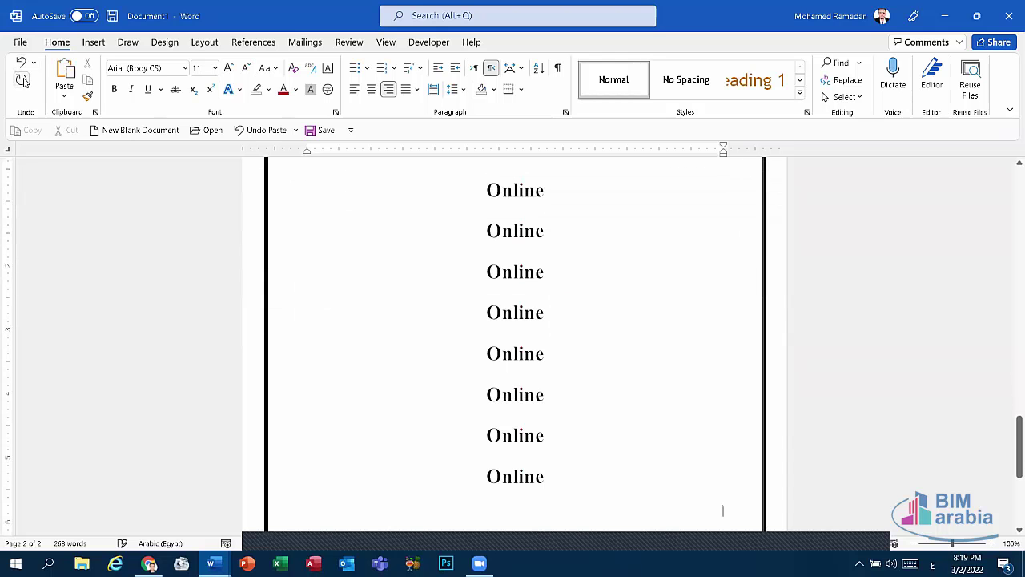
{"action": "left_click", "coordinate": [23, 79]}
{"action": "left_click", "coordinate": [24, 79]}
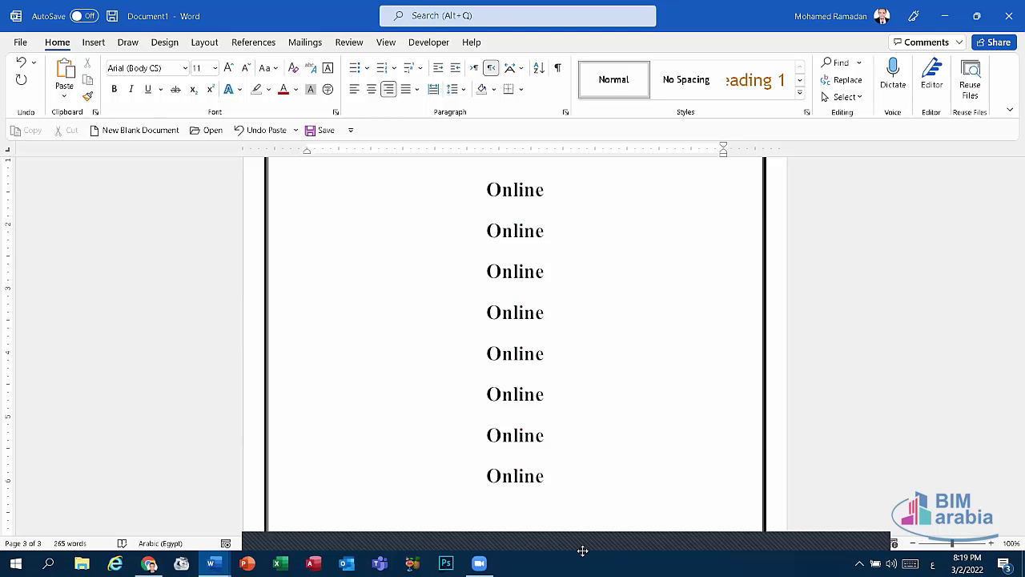
{"action": "left_click_drag", "start_coordinate": [482, 416], "coordinate": [456, 442]}
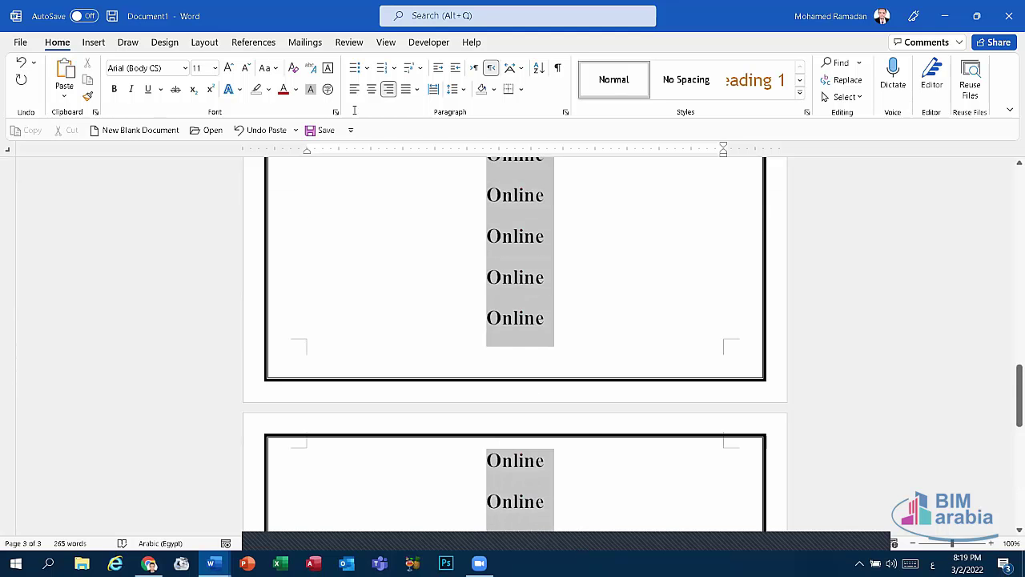
Step: Delete the selected 'Online' lines, trial right-align and letter deletions, then undo back
{"action": "key", "text": "Delete"}
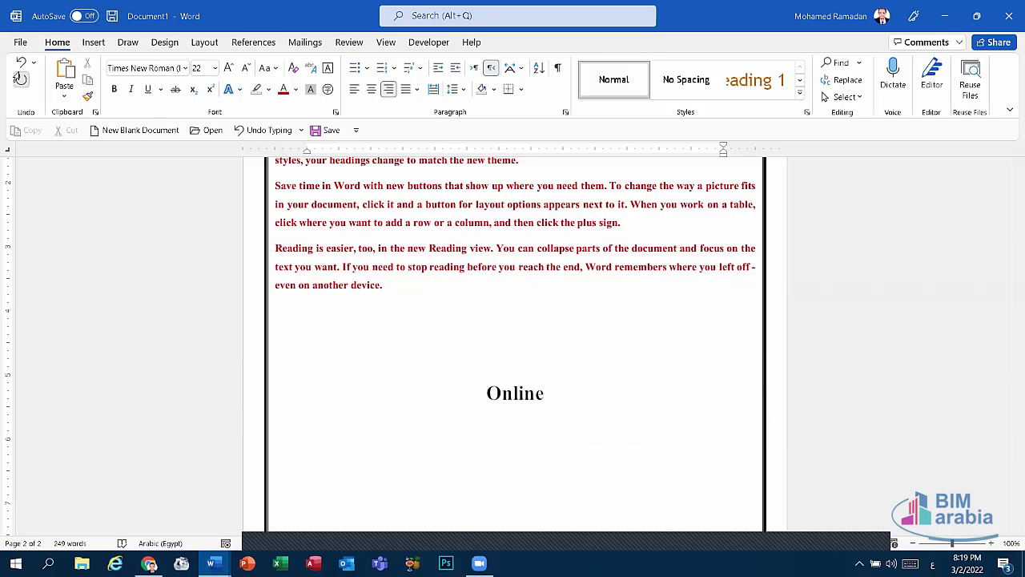
{"action": "key", "text": "ctrl+r"}
{"action": "key", "text": "BackSpace"}
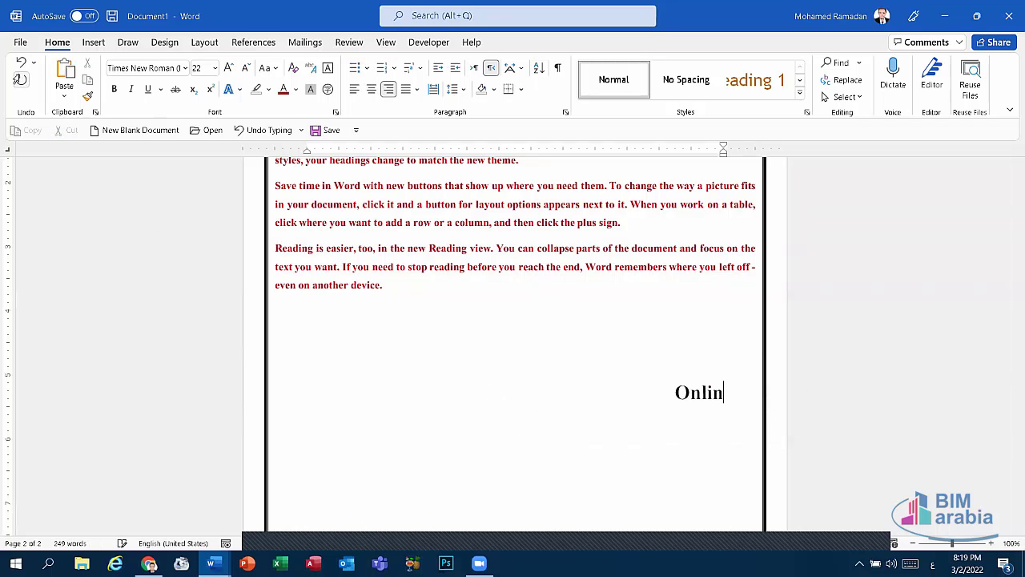
{"action": "key", "text": "BackSpace"}
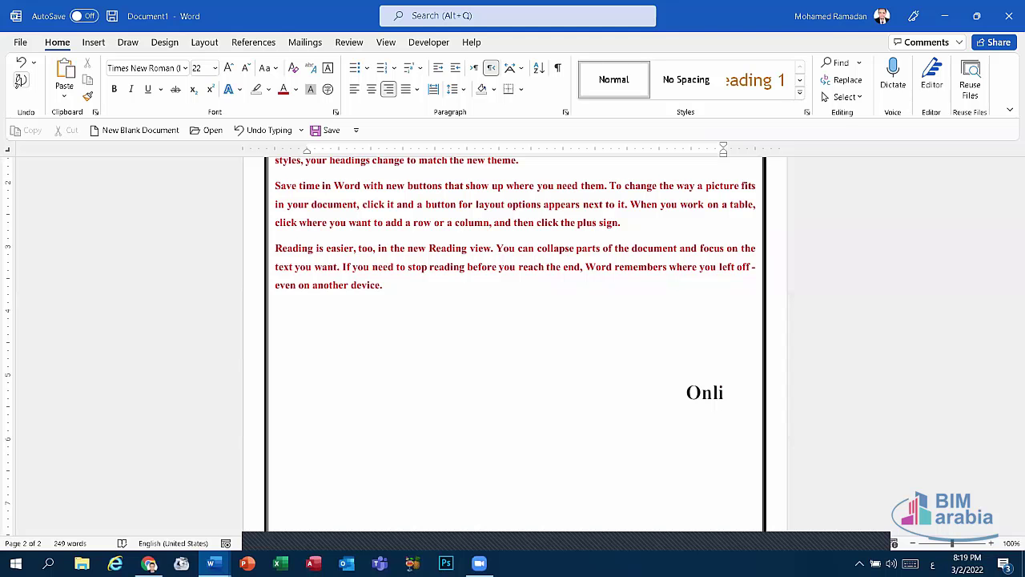
{"action": "key", "text": "ctrl+z"}
{"action": "key", "text": "ctrl+z"}
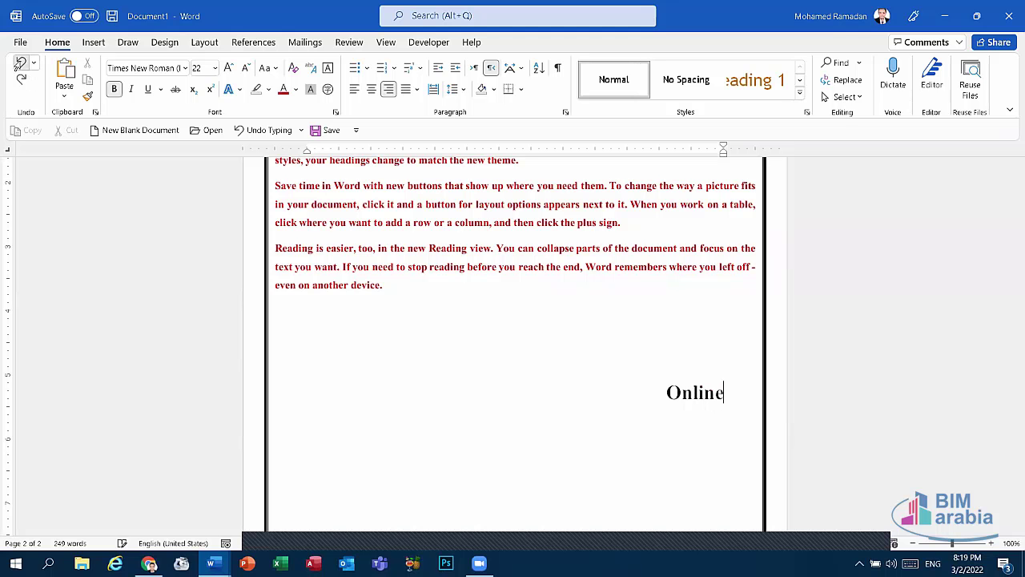
{"action": "key", "text": "ctrl+z"}
{"action": "key", "text": "ctrl+v"}
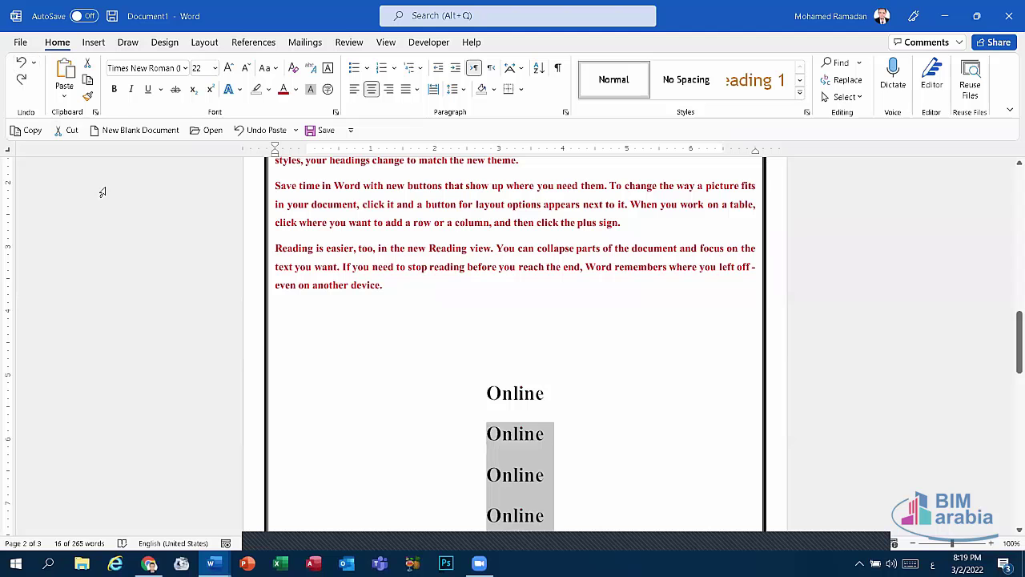
{"action": "key", "text": "BackSpace"}
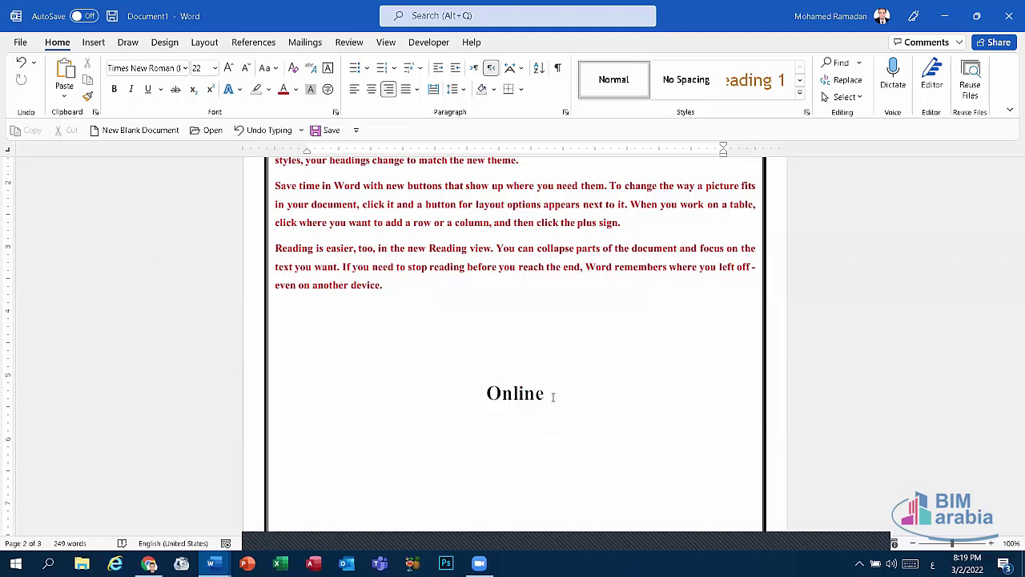
Step: Add two more 'Online' lines and an empty paragraph, then undo them
{"action": "left_click", "coordinate": [21, 80]}
{"action": "left_click", "coordinate": [22, 81]}
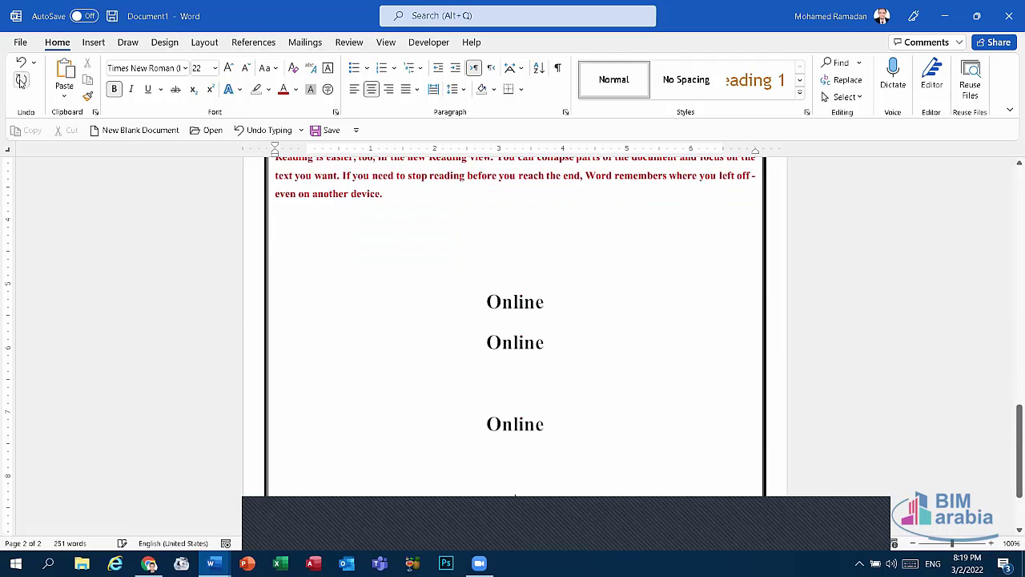
{"action": "left_click", "coordinate": [21, 80]}
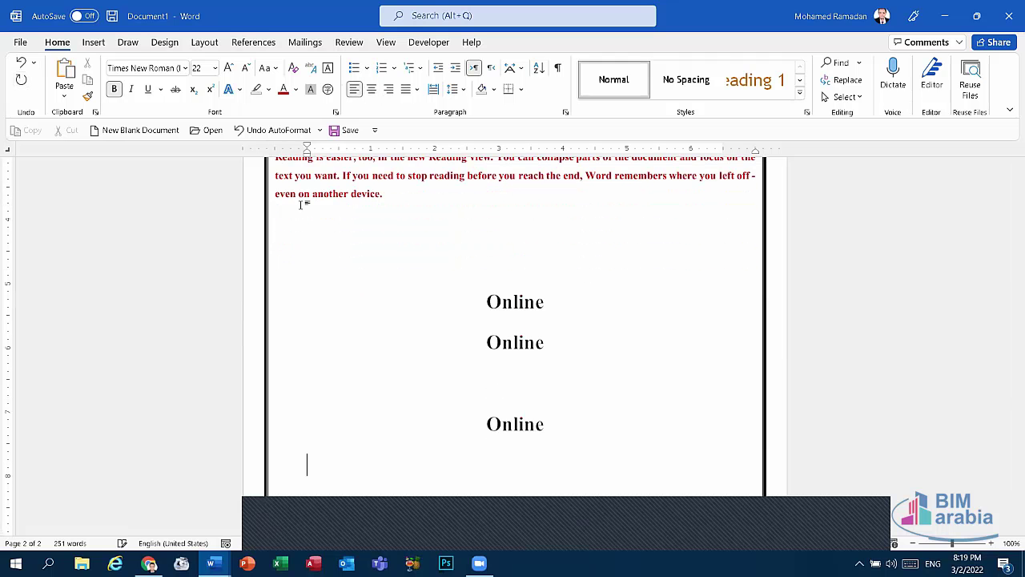
{"action": "key", "text": "ctrl+z"}
{"action": "key", "text": "ctrl+z"}
{"action": "key", "text": "ctrl+z"}
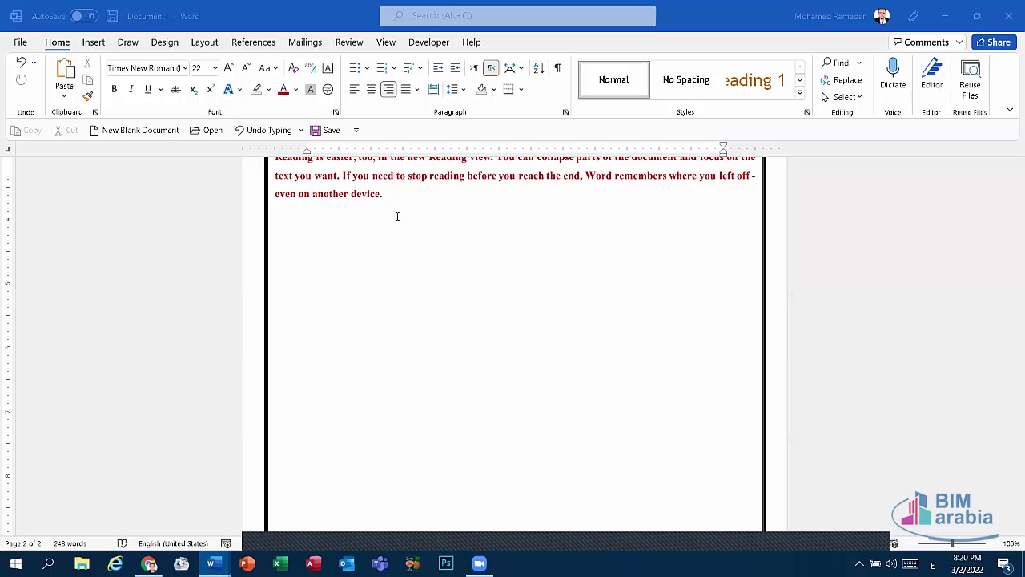
Step: Scroll back to page 1 and select the large red 'document' WordArt
{"action": "scroll", "coordinate": [392, 220], "scroll_direction": "up", "scroll_amount": 2}
{"action": "scroll", "coordinate": [385, 228], "scroll_direction": "up", "scroll_amount": 3}
{"action": "scroll", "coordinate": [381, 236], "scroll_direction": "up", "scroll_amount": 1}
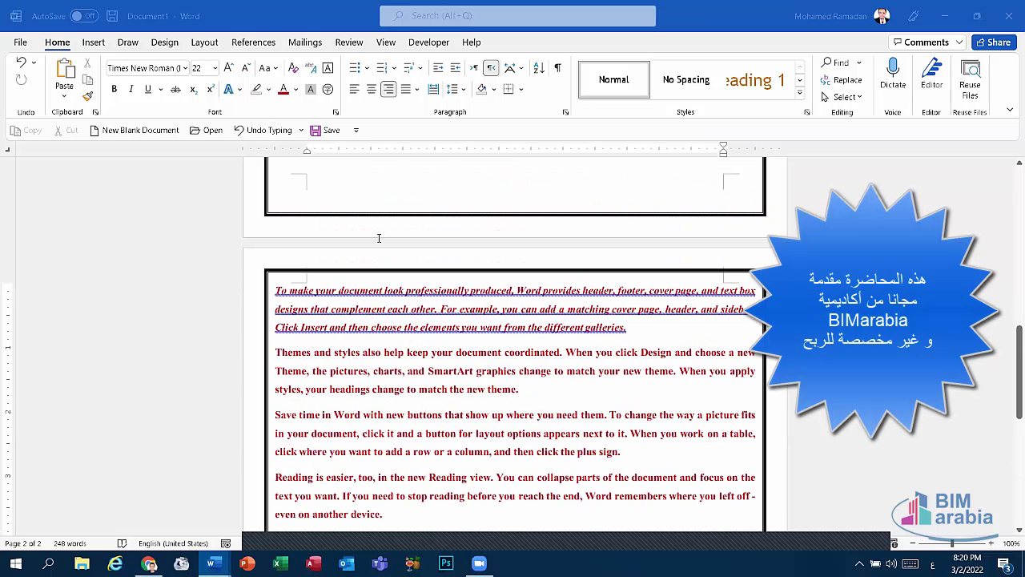
{"action": "scroll", "coordinate": [732, 333], "scroll_direction": "up", "scroll_amount": 4}
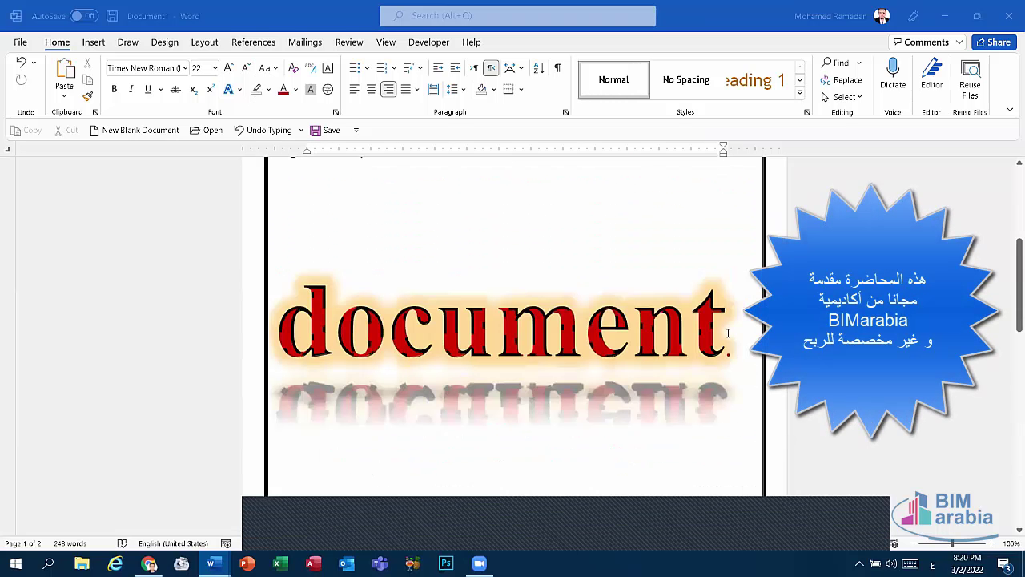
{"action": "left_click_drag", "start_coordinate": [728, 333], "coordinate": [269, 320]}
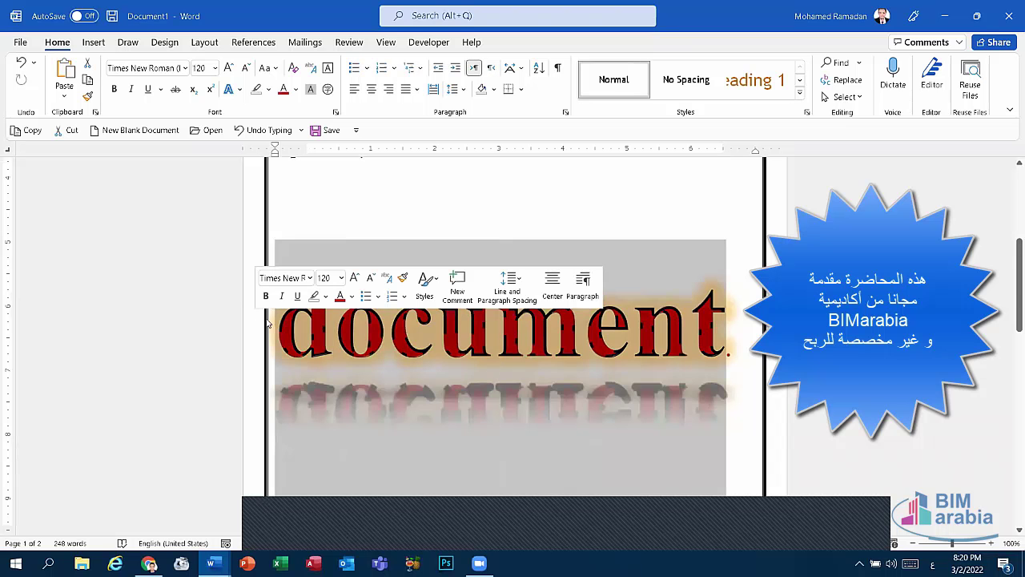
{"action": "left_click", "coordinate": [388, 320]}
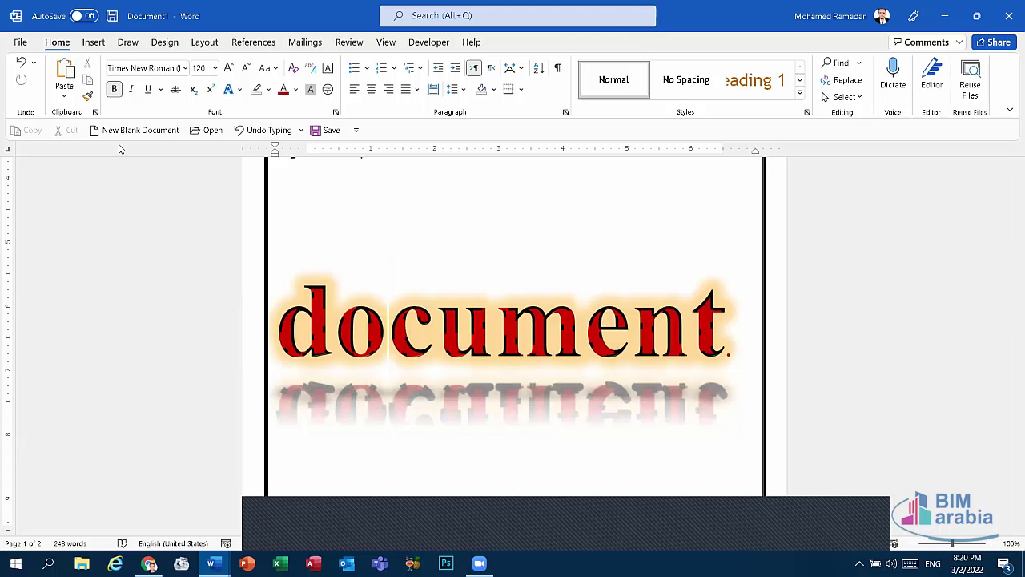
{"action": "left_click", "coordinate": [531, 531]}
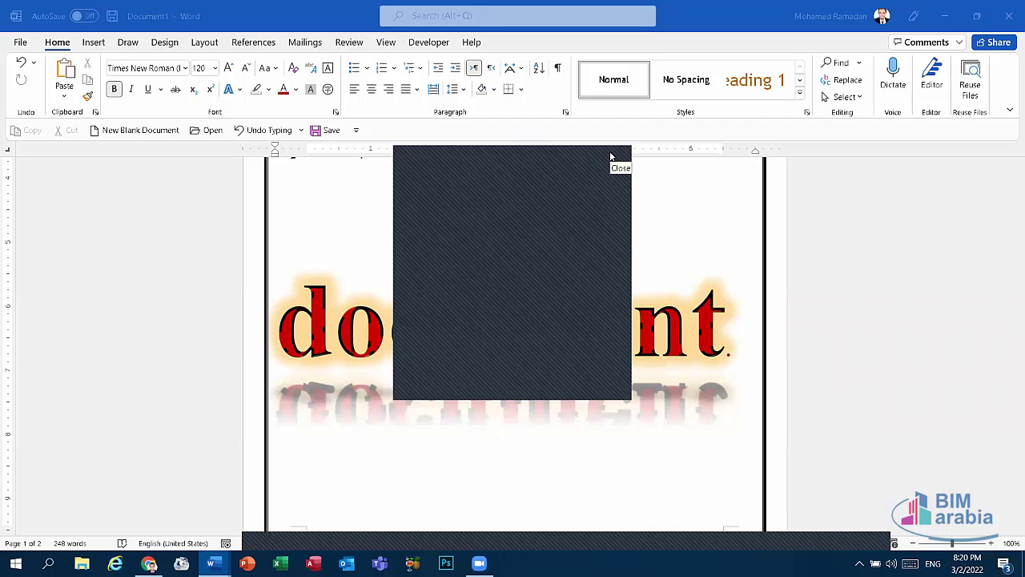
{"action": "left_click", "coordinate": [610, 156]}
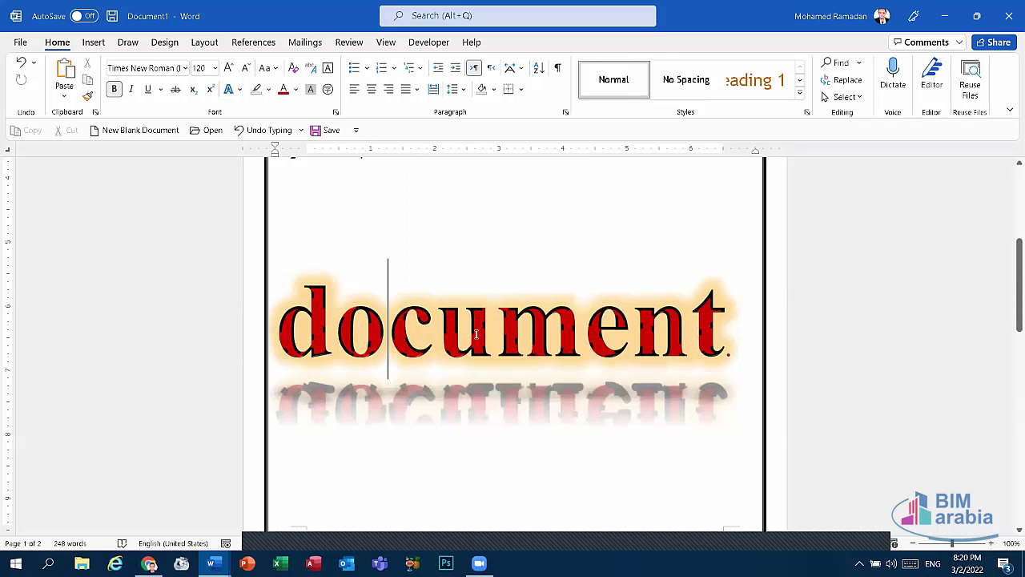
Step: Select 'document' and copy its hex colour value from the More Colors dialog
{"action": "double_click", "coordinate": [476, 334]}
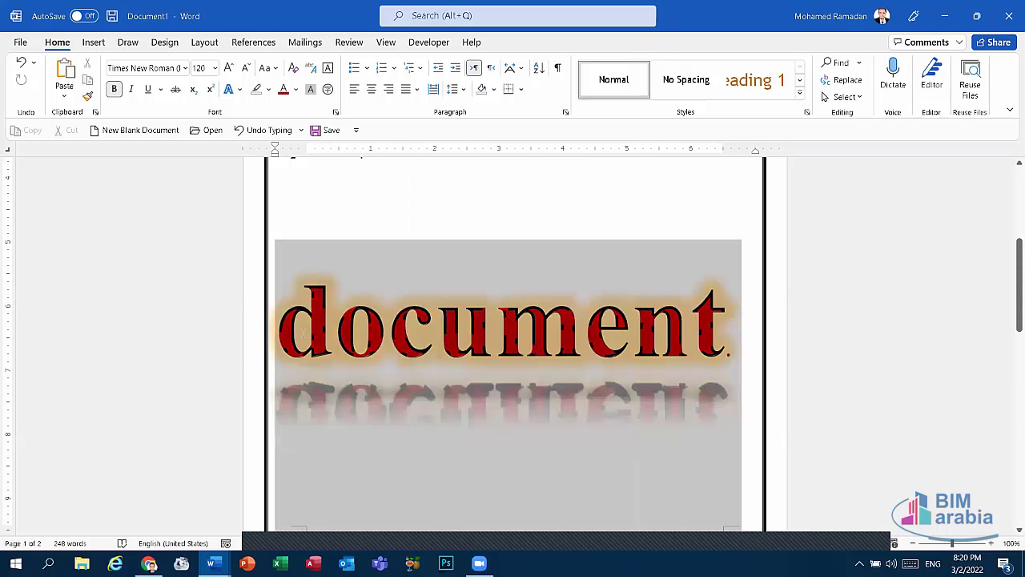
{"action": "left_click", "coordinate": [297, 90]}
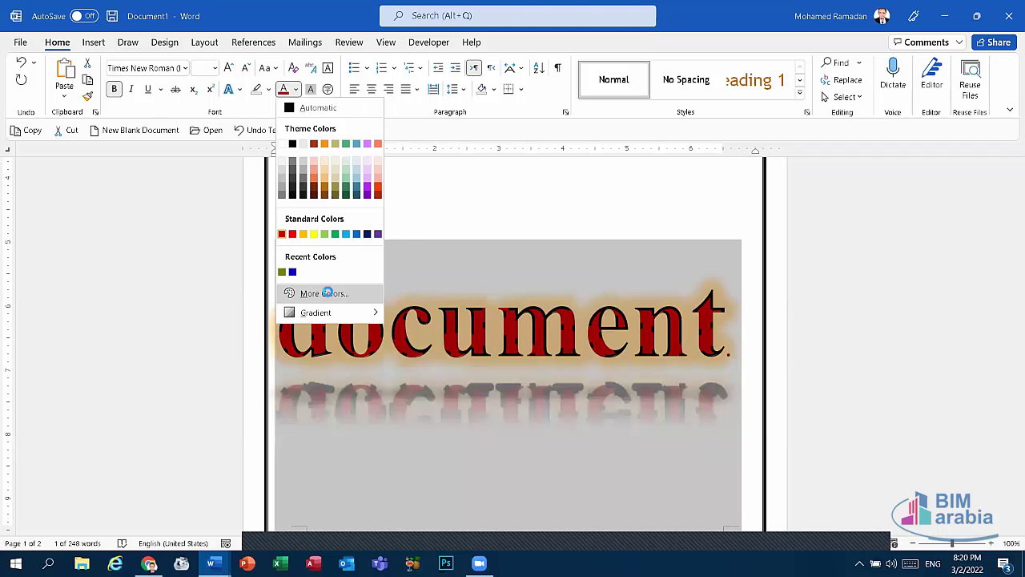
{"action": "left_click", "coordinate": [327, 293]}
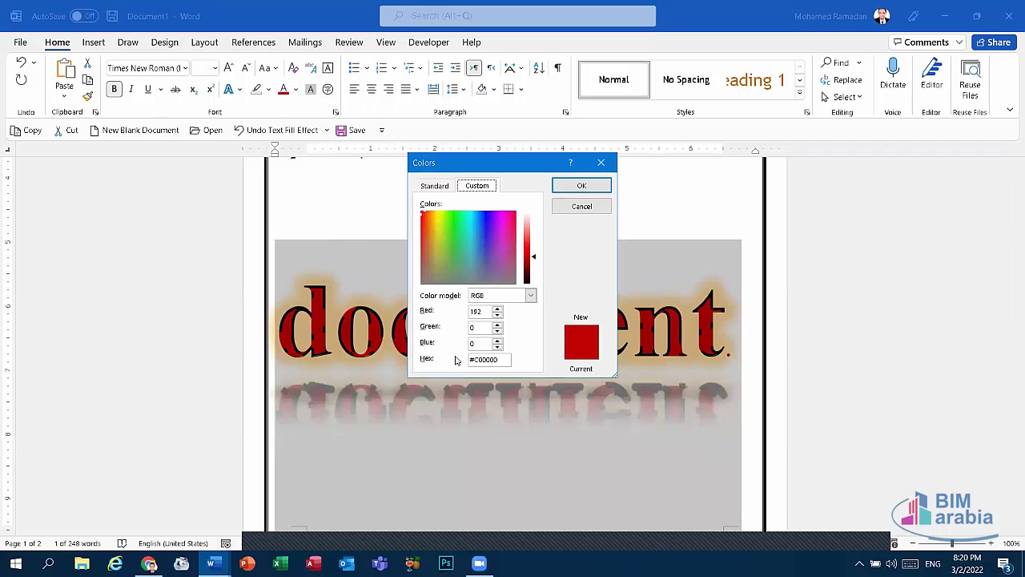
{"action": "key", "text": "Tab"}
{"action": "key", "text": "End"}
{"action": "double_click", "coordinate": [489, 359]}
{"action": "right_click", "coordinate": [489, 360]}
{"action": "left_click", "coordinate": [525, 382]}
{"action": "left_click", "coordinate": [601, 163]}
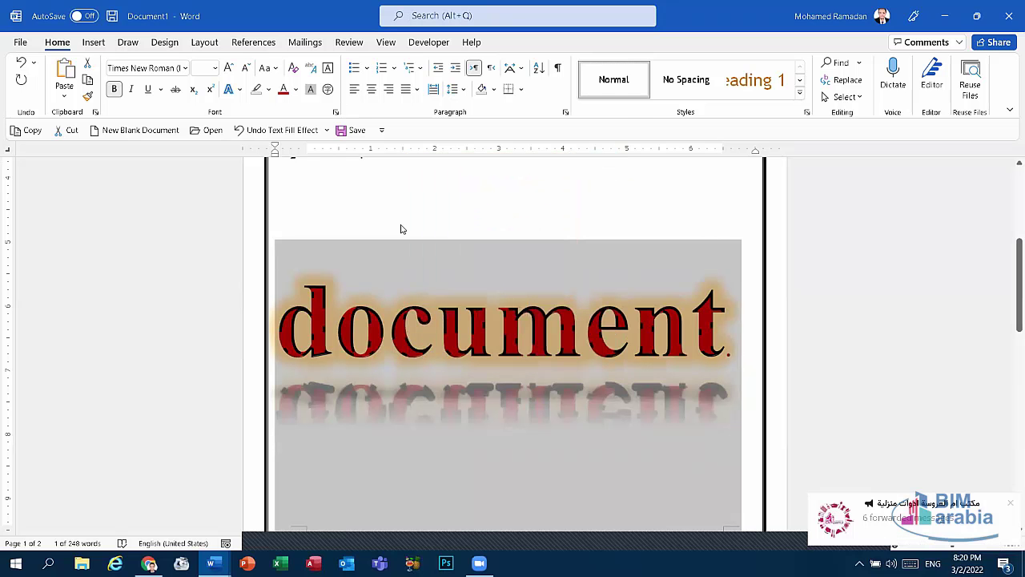
Step: Enter hex #C00000 as font colour, then apply the recent blue swatch to 'document'
{"action": "left_click", "coordinate": [296, 89]}
{"action": "left_click", "coordinate": [316, 294]}
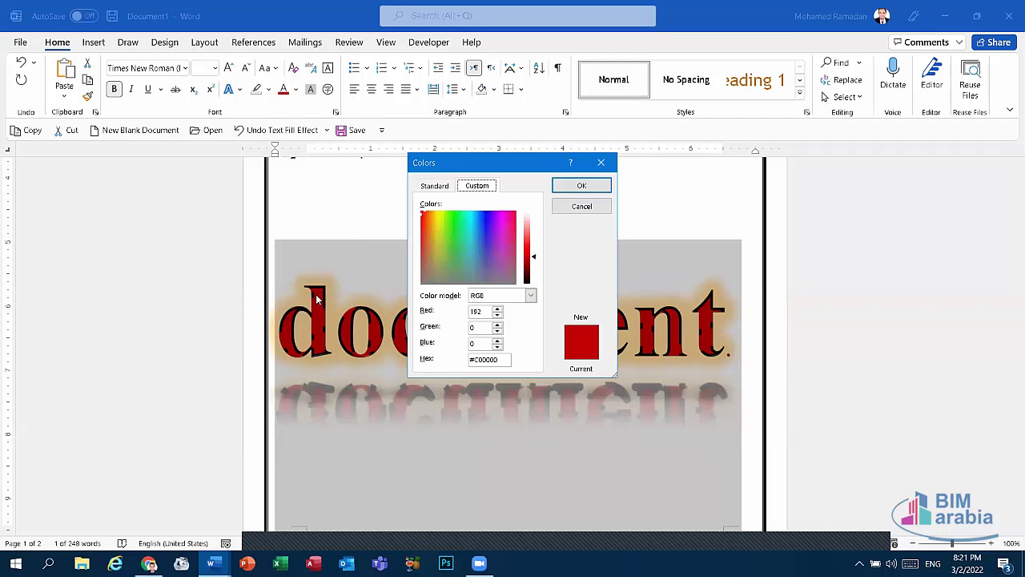
{"action": "double_click", "coordinate": [503, 361]}
{"action": "key", "text": "BackSpace"}
{"action": "type", "text": "#C00000"}
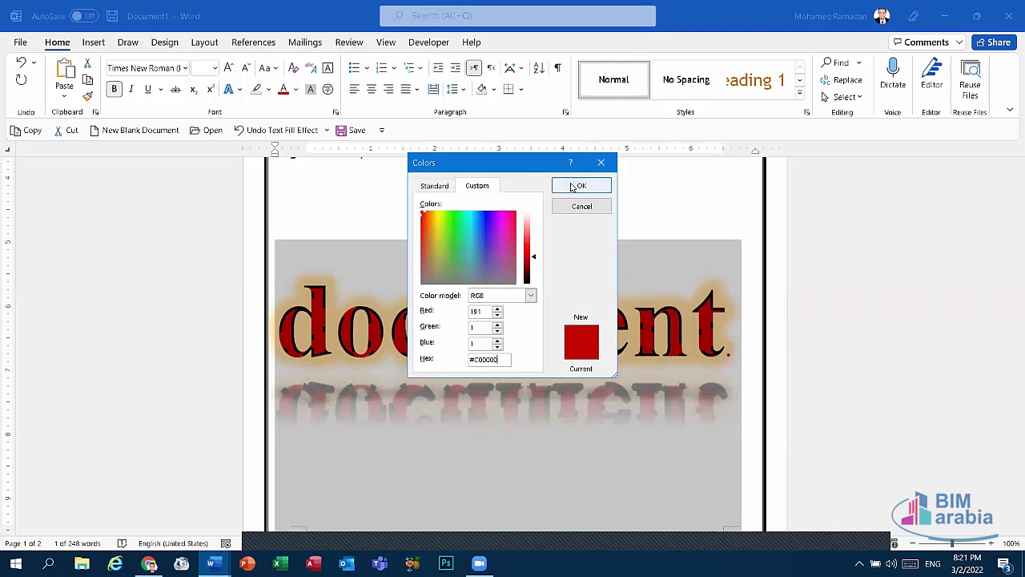
{"action": "left_click", "coordinate": [574, 187]}
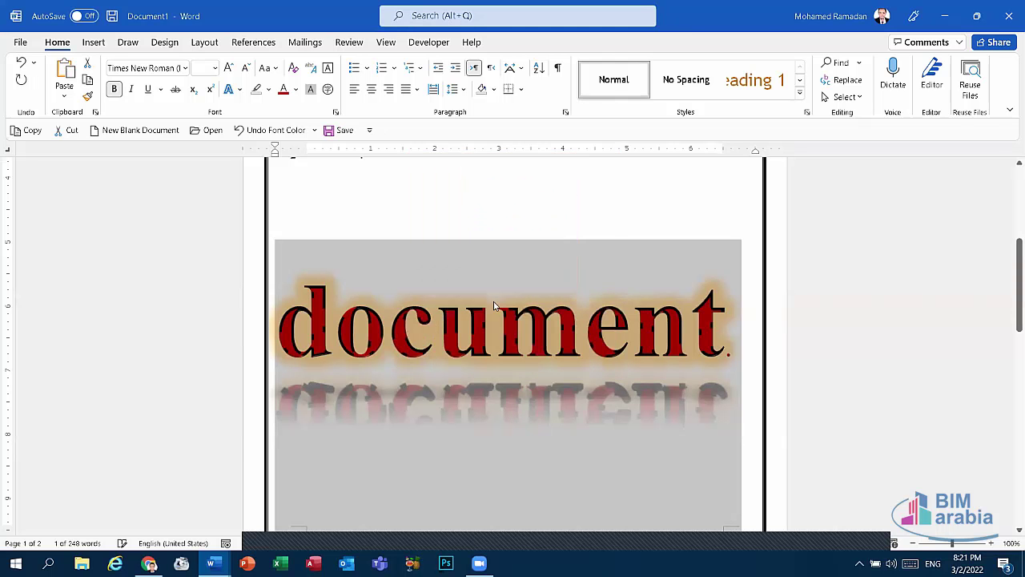
{"action": "left_click", "coordinate": [295, 89]}
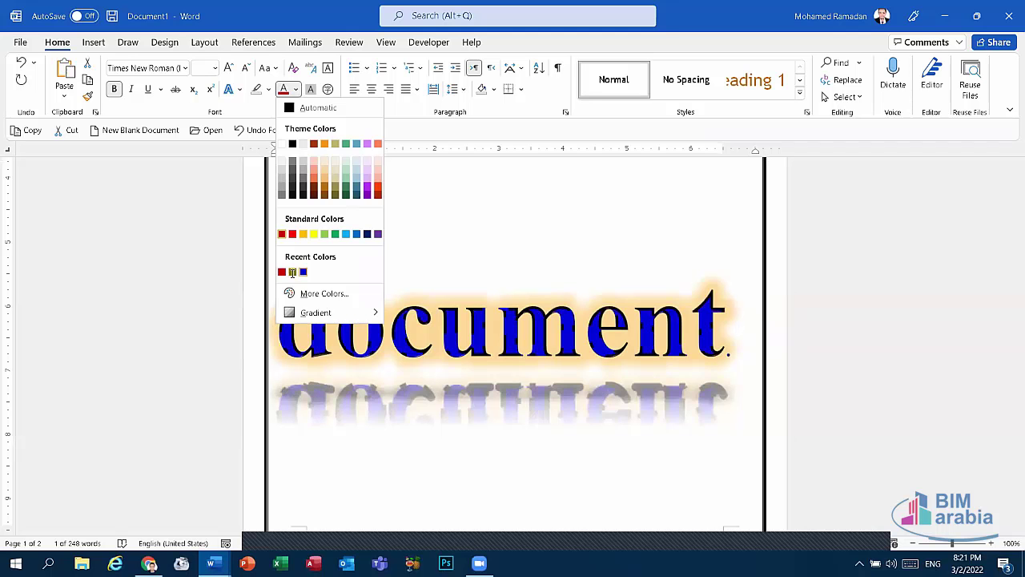
{"action": "left_click", "coordinate": [292, 273]}
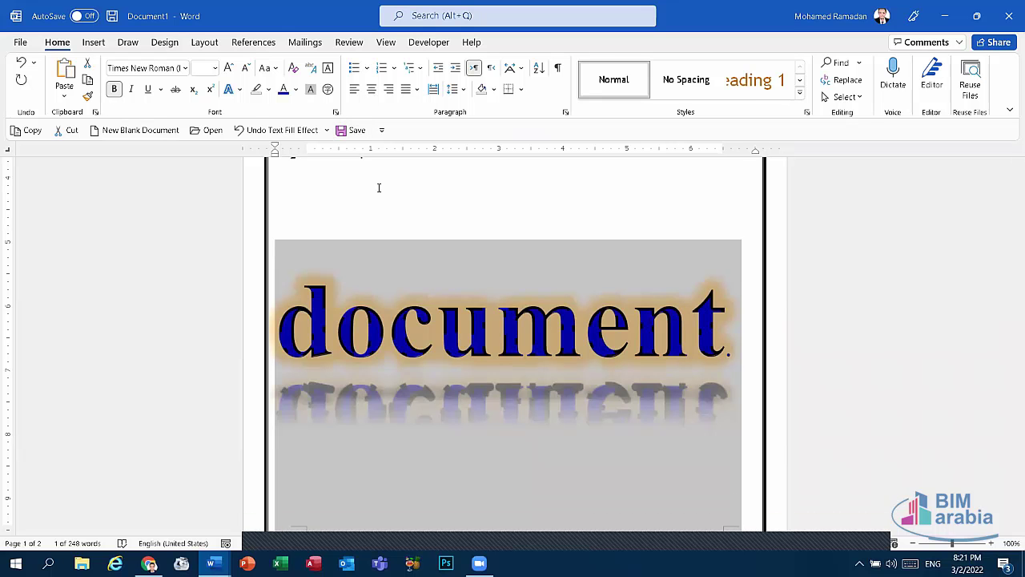
Step: Delete the 'document' WordArt and all content above the red paragraphs
{"action": "key", "text": "BackSpace"}
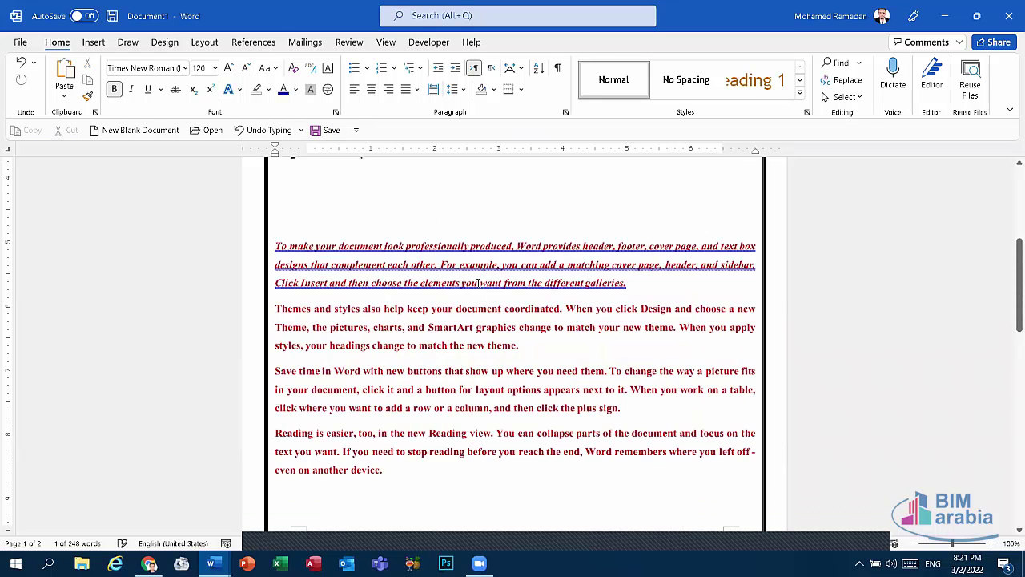
{"action": "scroll", "coordinate": [253, 232], "scroll_direction": "up", "scroll_amount": 3}
{"action": "key", "text": "ctrl+shift+Home"}
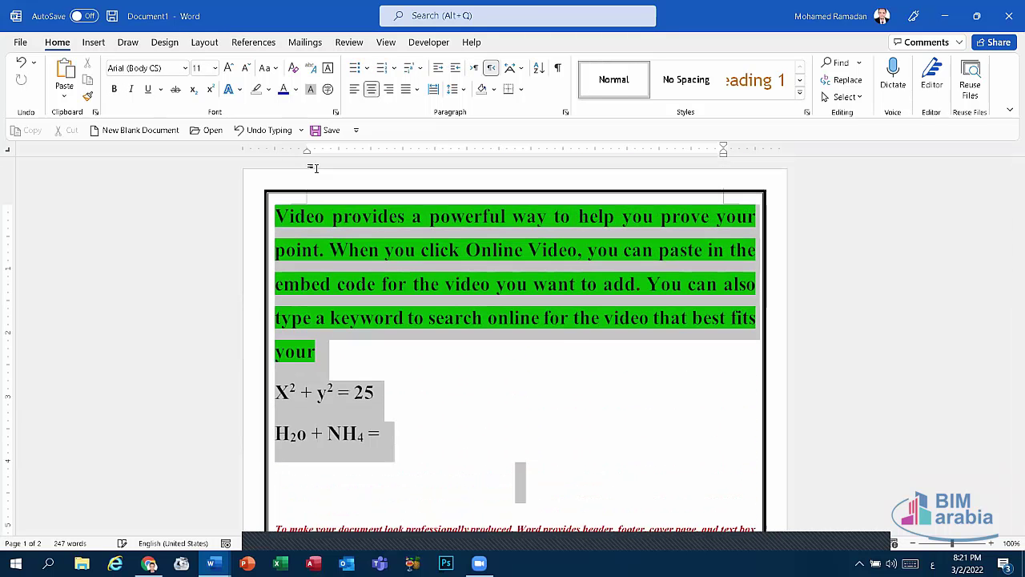
{"action": "key", "text": "BackSpace"}
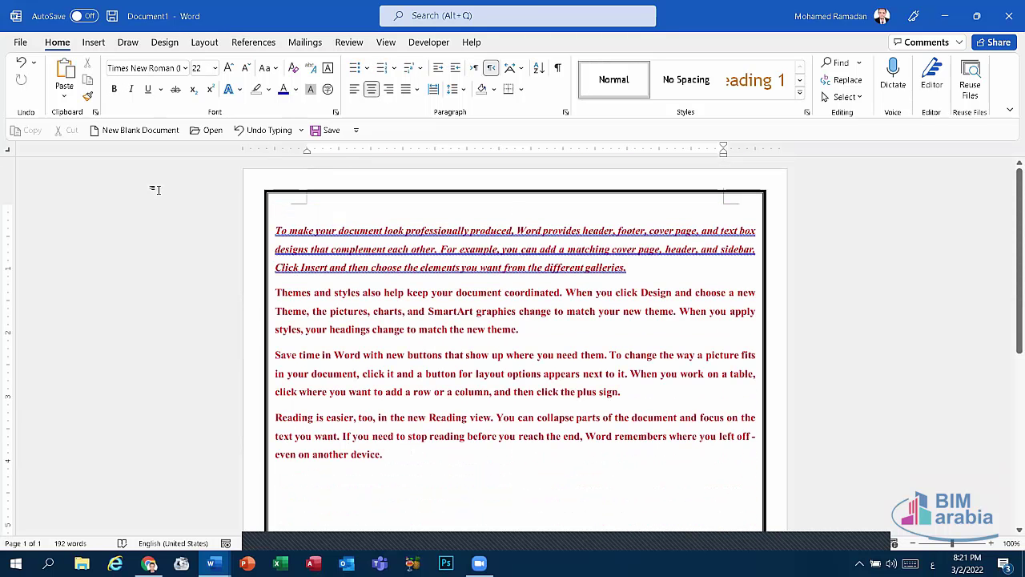
Step: Remove italic, bold and underline from the first red paragraph
{"action": "double_click", "coordinate": [155, 188]}
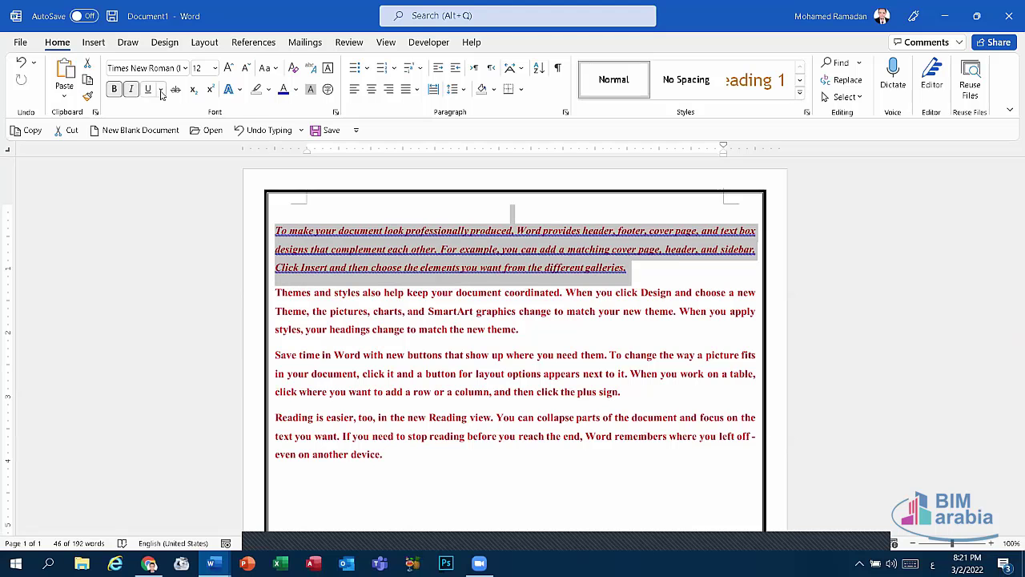
{"action": "left_click", "coordinate": [130, 89]}
{"action": "key", "text": "ctrl+b"}
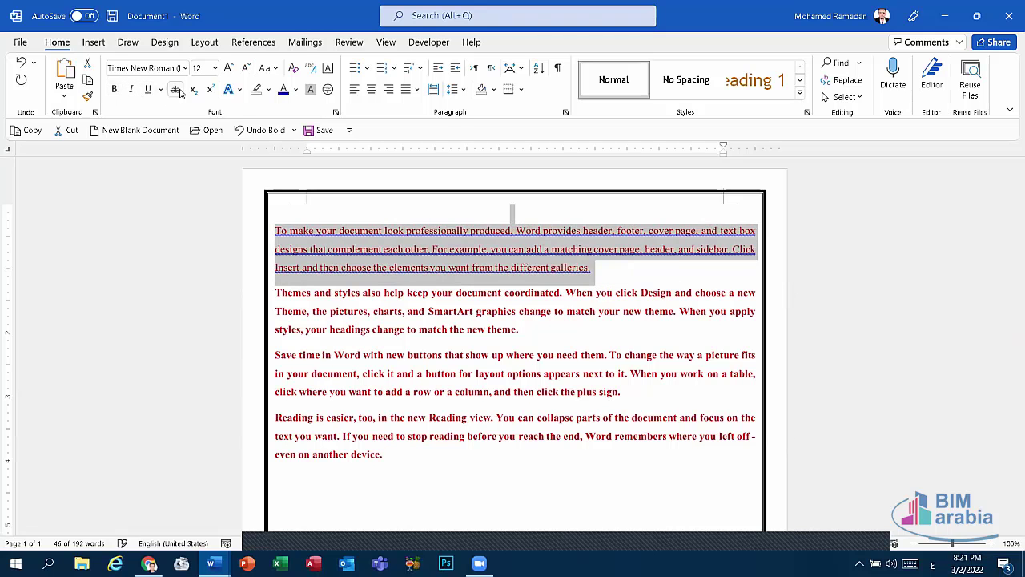
{"action": "left_click", "coordinate": [161, 89]}
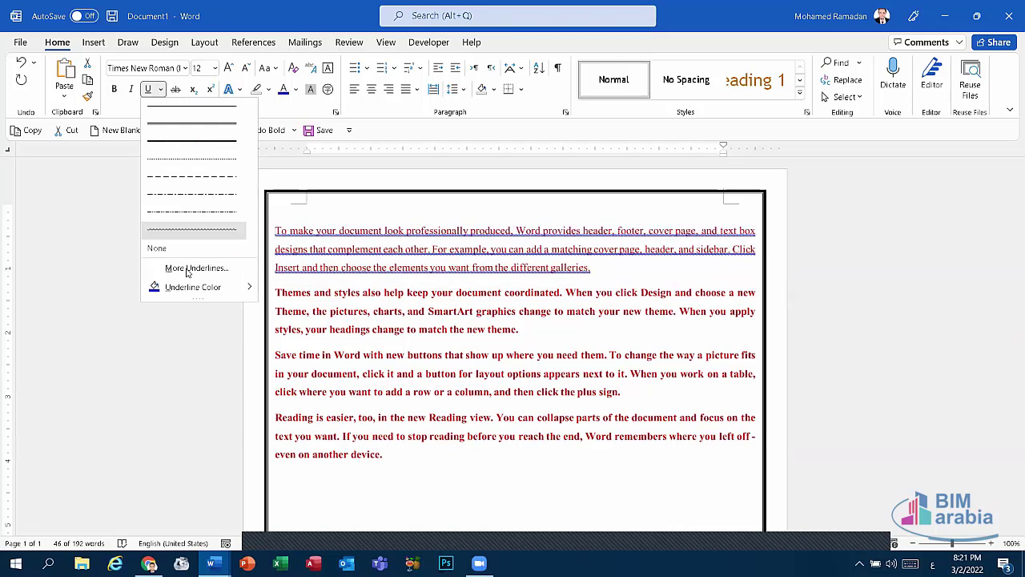
{"action": "key", "text": "ctrl+u"}
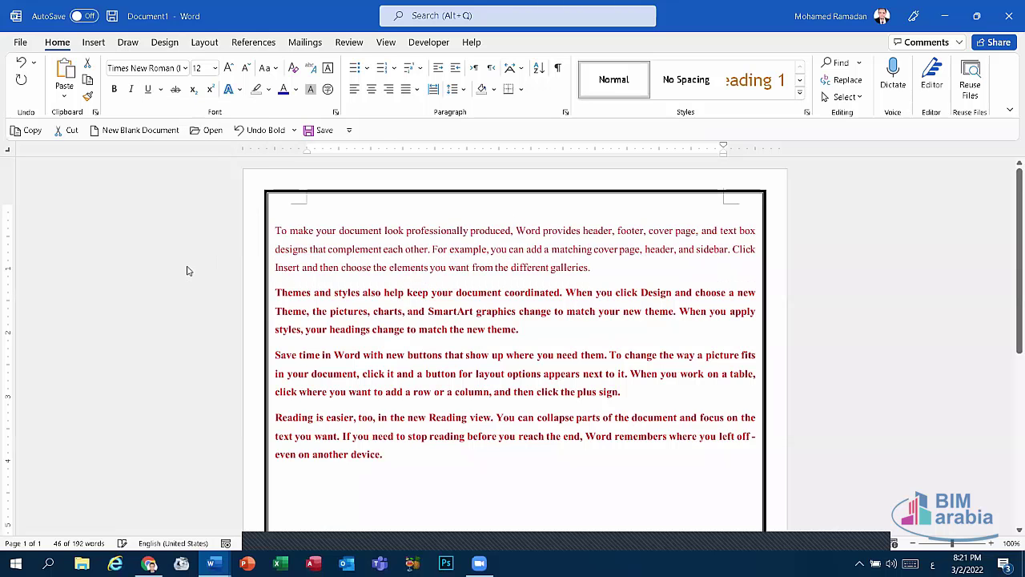
{"action": "left_click", "coordinate": [580, 323]}
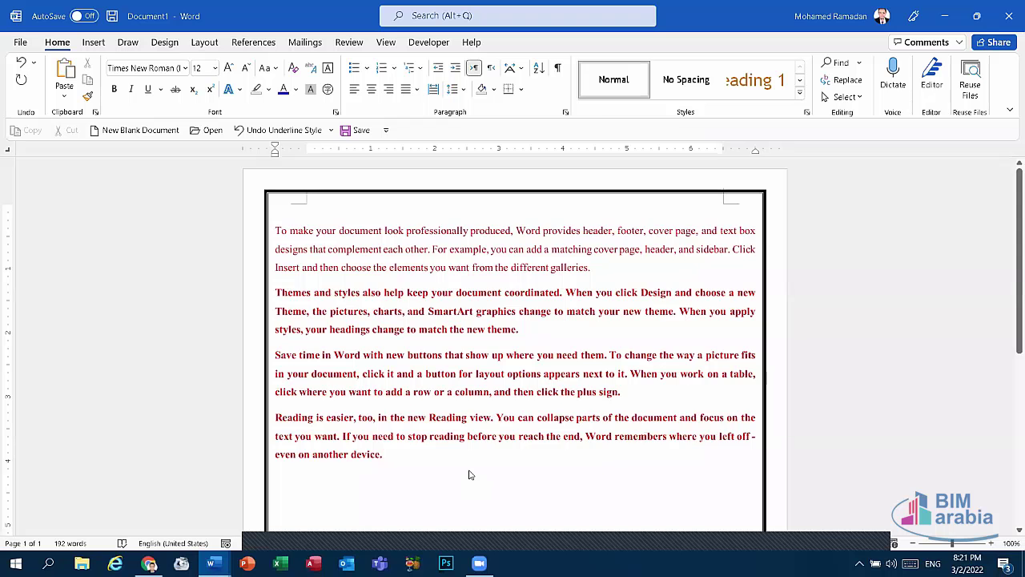
Step: Select all the text and toggle bold off and on
{"action": "key", "text": "ctrl+a"}
{"action": "key", "text": "ctrl+b"}
{"action": "key", "text": "ctrl+b"}
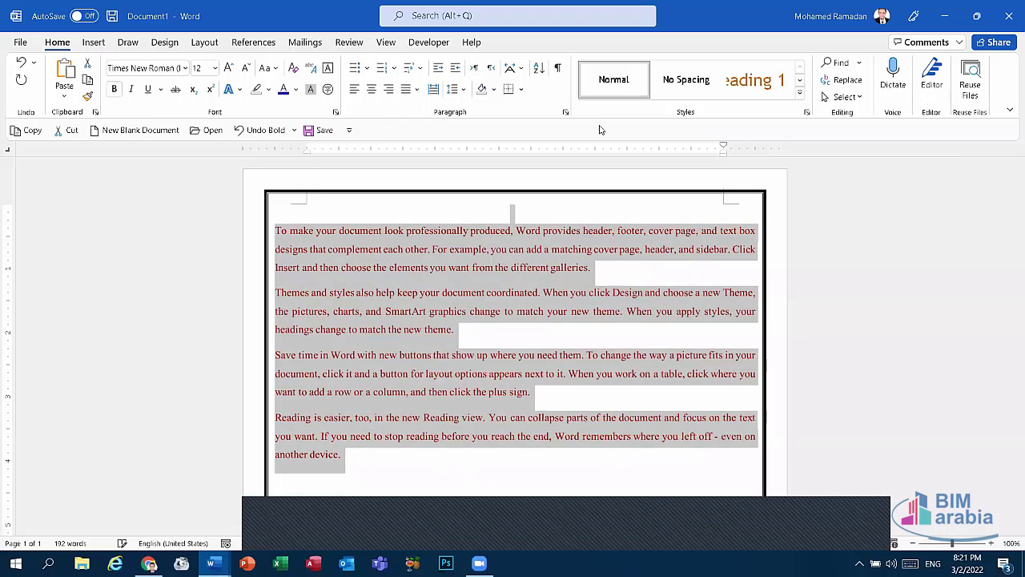
{"action": "key", "text": "ctrl+b"}
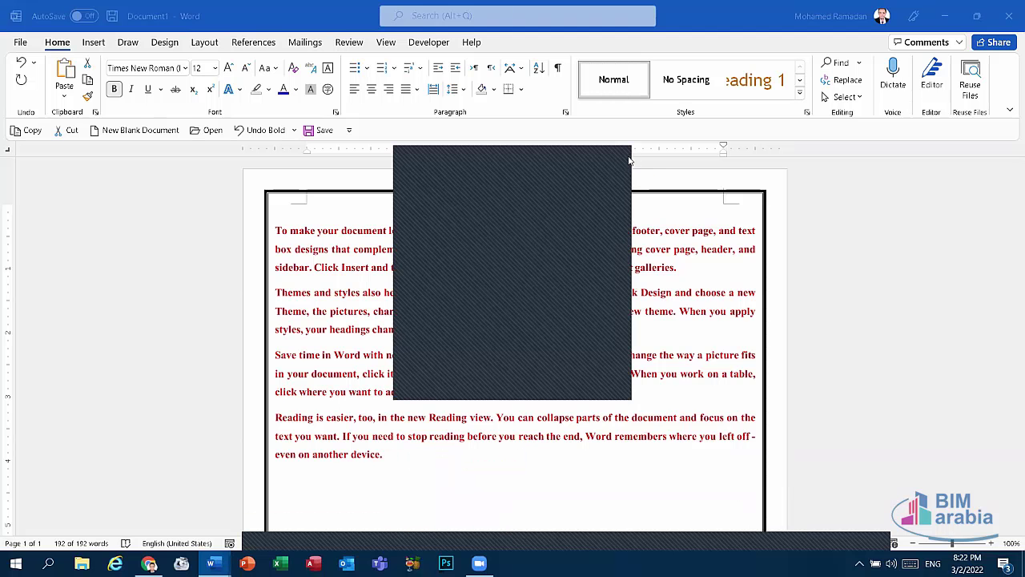
Step: Place the cursor on the empty last line and switch the keyboard language
{"action": "left_click", "coordinate": [633, 157]}
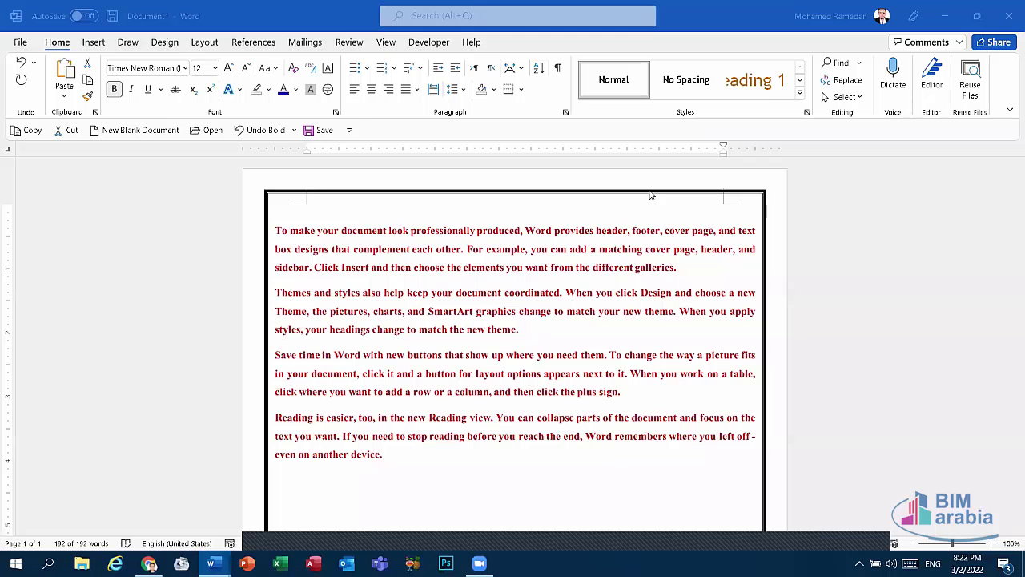
{"action": "left_click", "coordinate": [370, 491]}
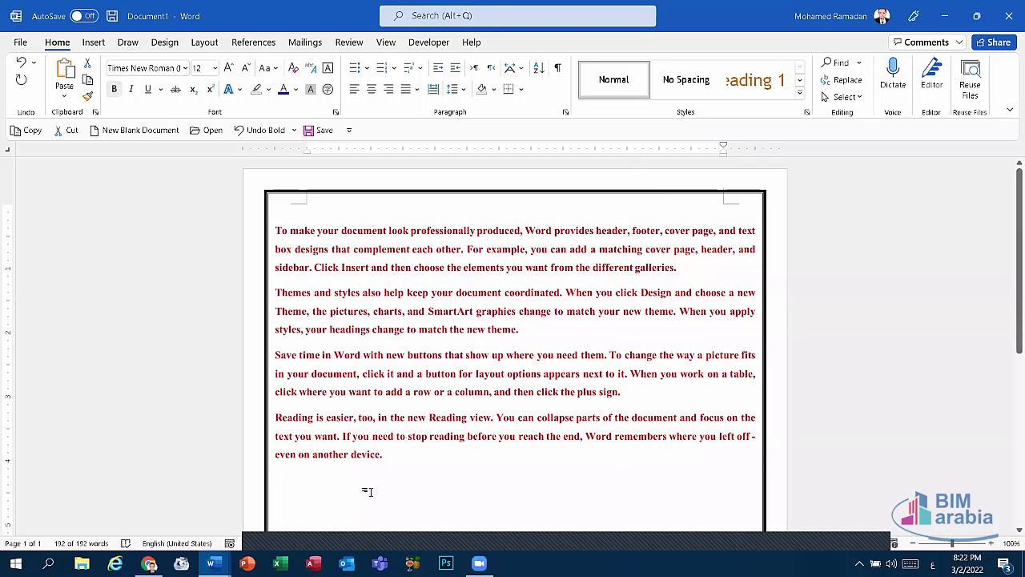
{"action": "key", "text": "alt+shift"}
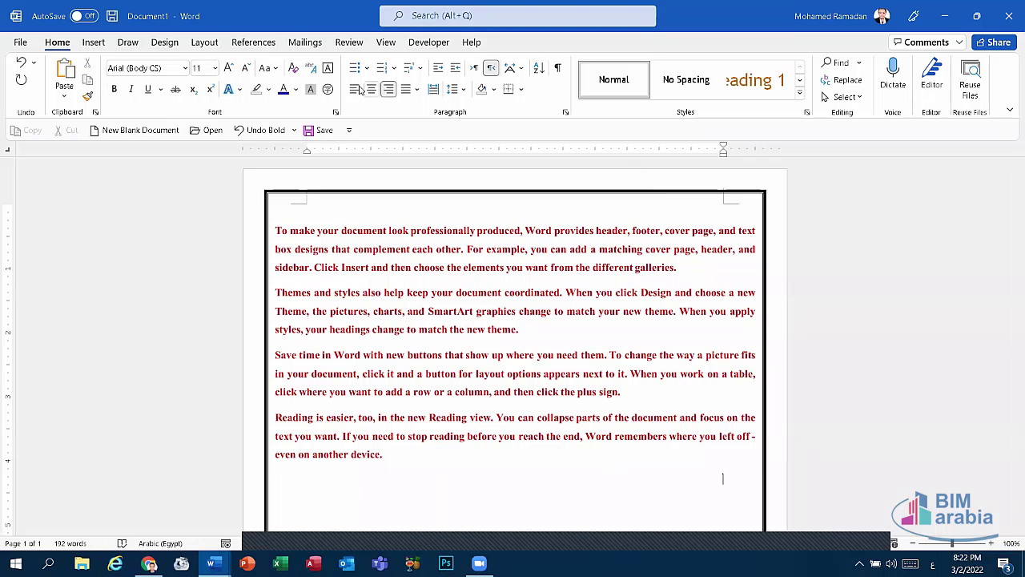
Step: Left-align the empty last paragraph and type the formula 'X2 + Y2 = 25' in English
{"action": "left_click", "coordinate": [357, 88]}
{"action": "type", "text": "ء"}
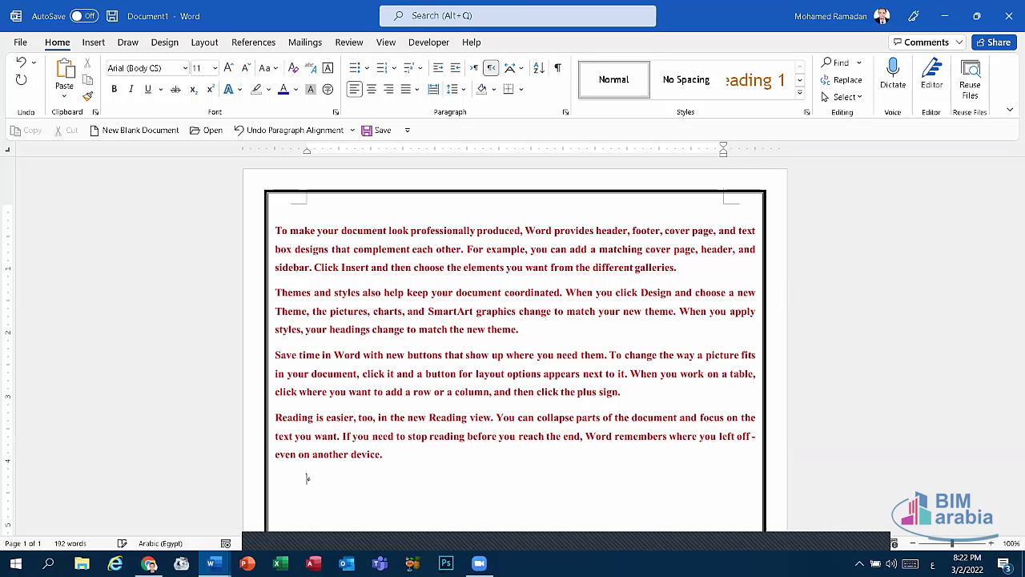
{"action": "key", "text": "BackSpace"}
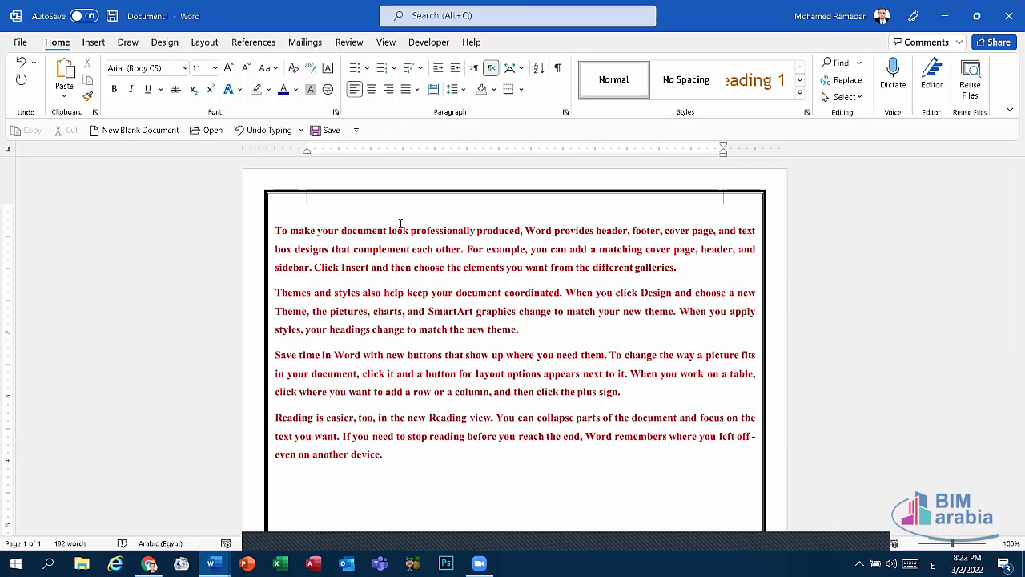
{"action": "key", "text": "alt+shift"}
{"action": "type", "text": "X"}
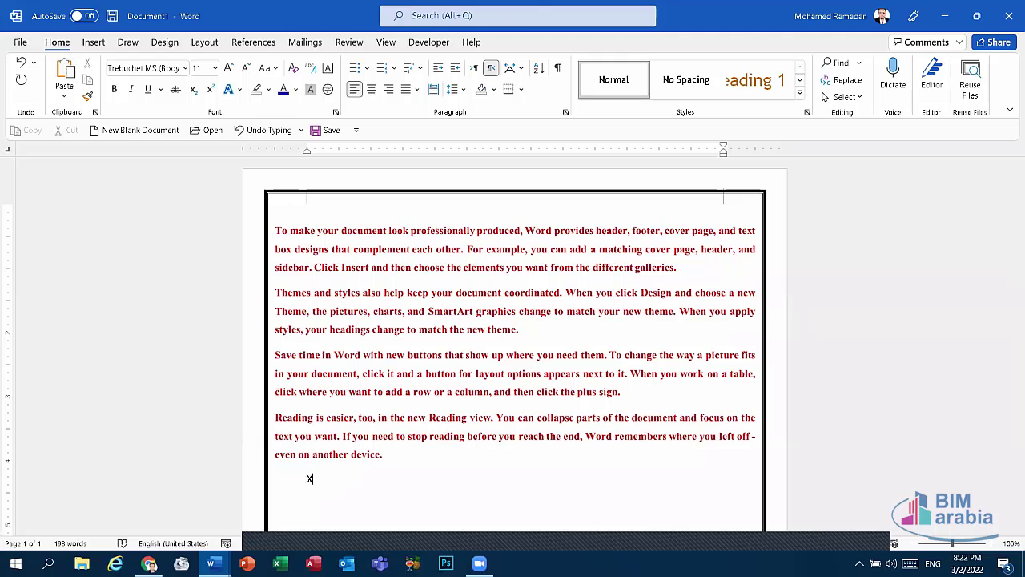
{"action": "type", "text": "2 "}
{"action": "type", "text": "2 ="}
{"action": "type", "text": "25"}
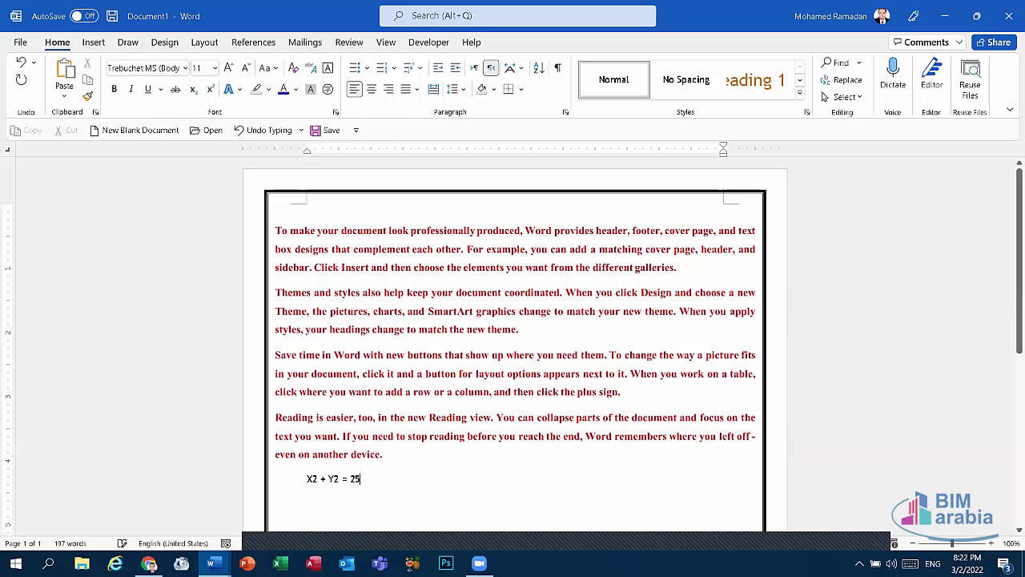
Step: Type 'H2O + NH4' on the next line and select both formula lines
{"action": "key", "text": "Return"}
{"action": "key", "text": "alt+shift"}
{"action": "type", "text": "H"}
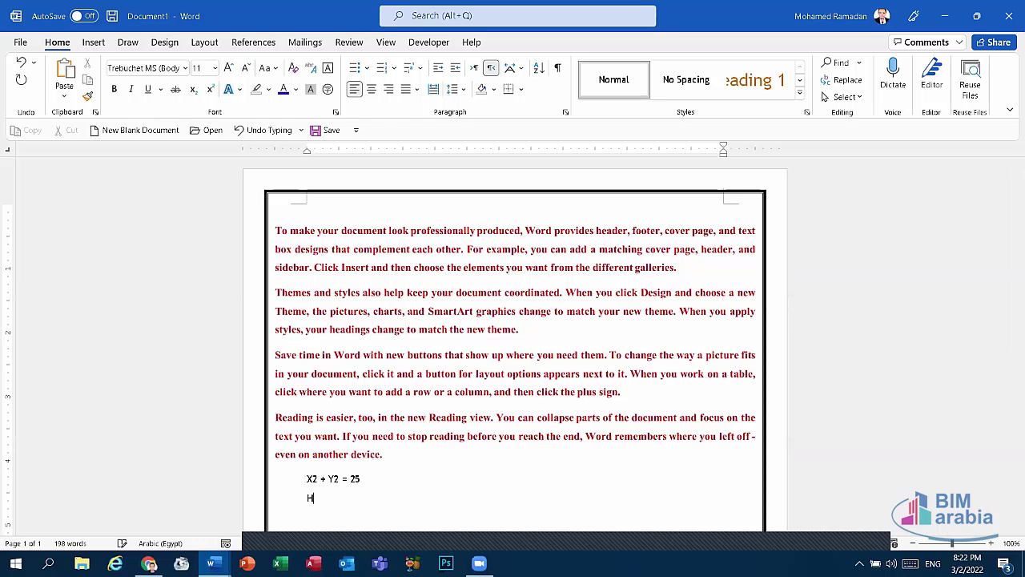
{"action": "type", "text": "2"}
{"action": "type", "text": "O "}
{"action": "type", "text": "+ "}
{"action": "type", "text": "n"}
{"action": "type", "text": "Nh4"}
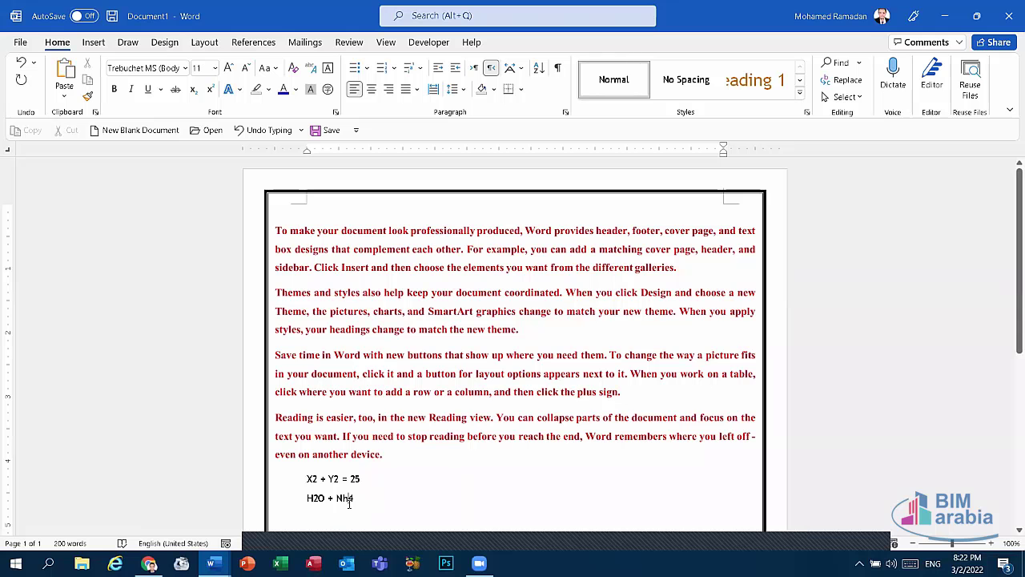
{"action": "key", "text": "BackSpace"}
{"action": "key", "text": "BackSpace"}
{"action": "type", "text": "H"}
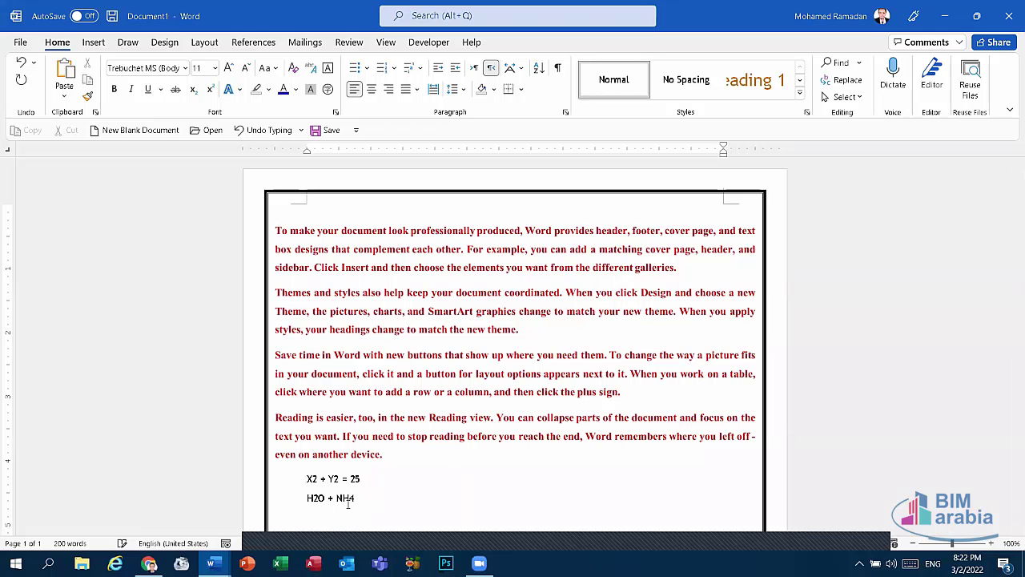
{"action": "key", "text": "shift+Up"}
{"action": "key", "text": "shift+Up"}
{"action": "key", "text": "shift+Home"}
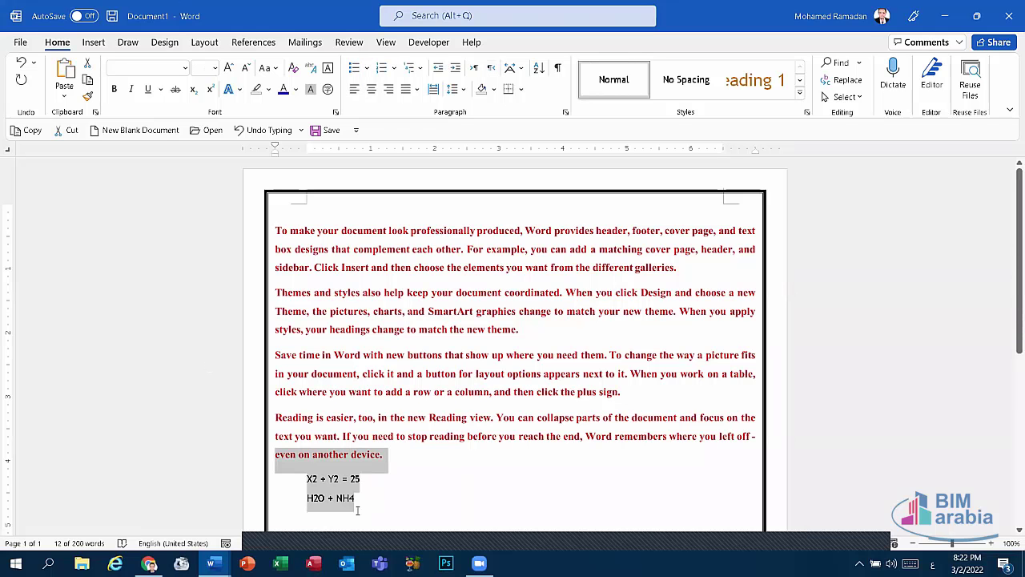
Step: Enlarge the two formula lines to 28 pt with Grow Font
{"action": "left_click_drag", "start_coordinate": [357, 509], "coordinate": [306, 478]}
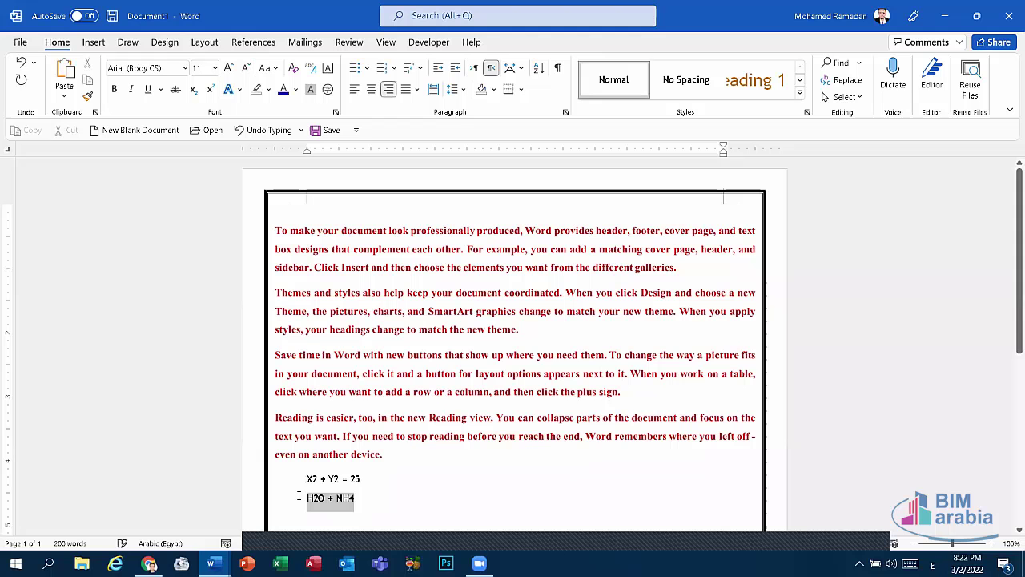
{"action": "left_click", "coordinate": [229, 68]}
{"action": "left_click", "coordinate": [229, 68]}
{"action": "left_click", "coordinate": [229, 68]}
{"action": "left_click", "coordinate": [229, 68]}
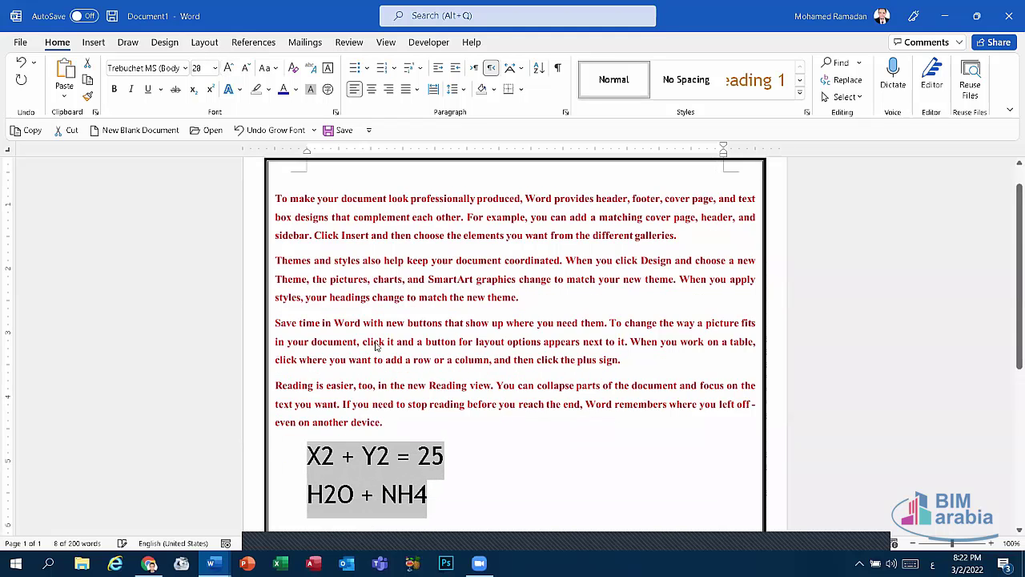
{"action": "scroll", "coordinate": [375, 345], "scroll_direction": "down", "scroll_amount": 3}
{"action": "left_click", "coordinate": [723, 393]}
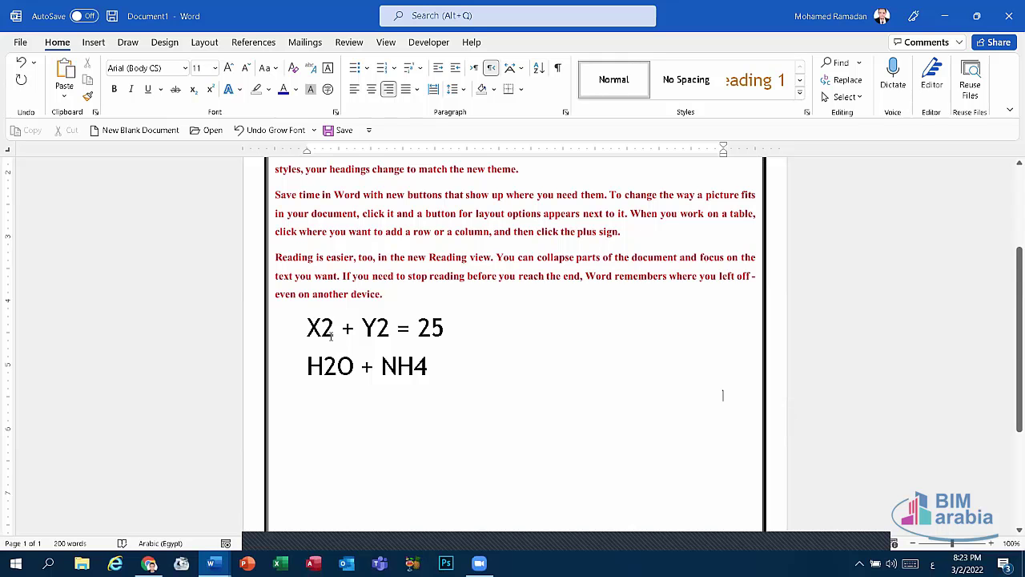
Step: Superscript the 2s after X and Y to read X² + Y² = 25
{"action": "left_click_drag", "start_coordinate": [321, 327], "coordinate": [334, 326]}
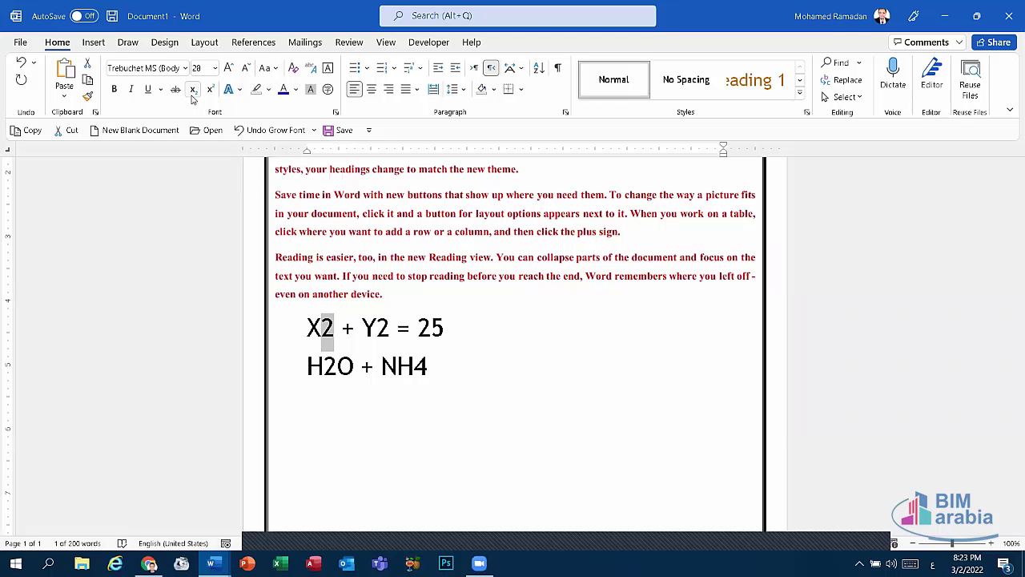
{"action": "left_click", "coordinate": [193, 90]}
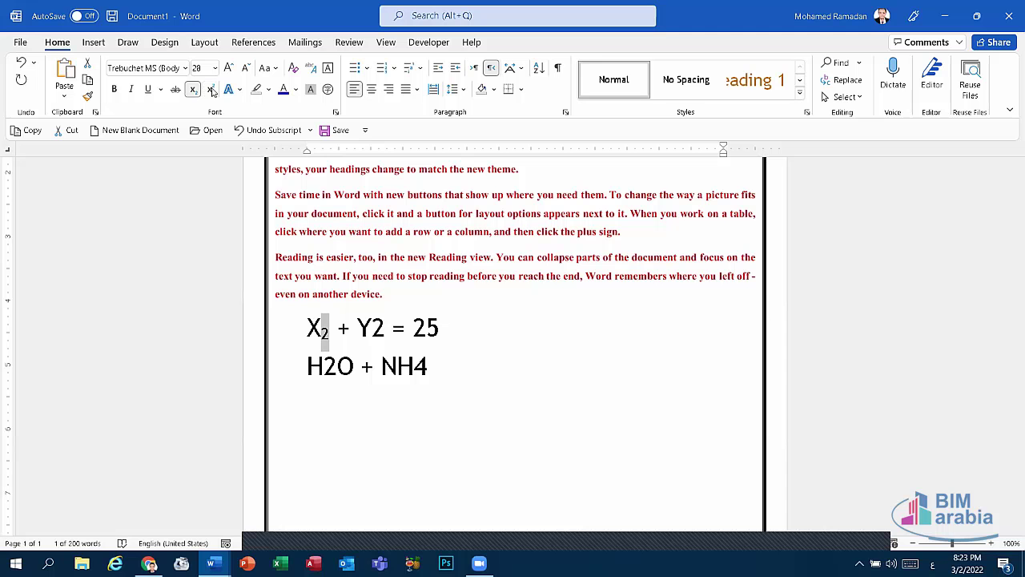
{"action": "left_click", "coordinate": [210, 90]}
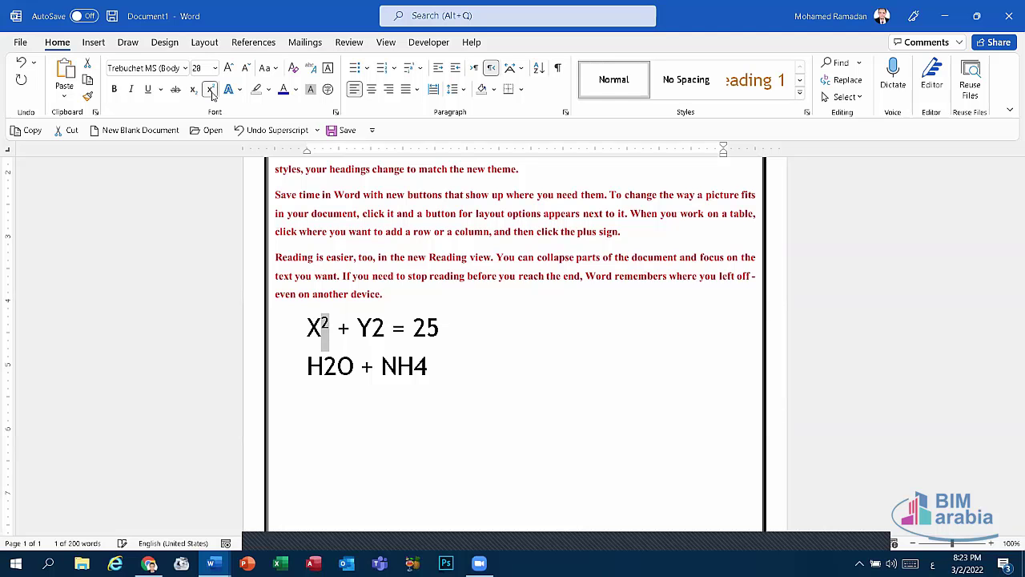
{"action": "left_click", "coordinate": [373, 328]}
{"action": "left_click_drag", "start_coordinate": [373, 328], "coordinate": [385, 329]}
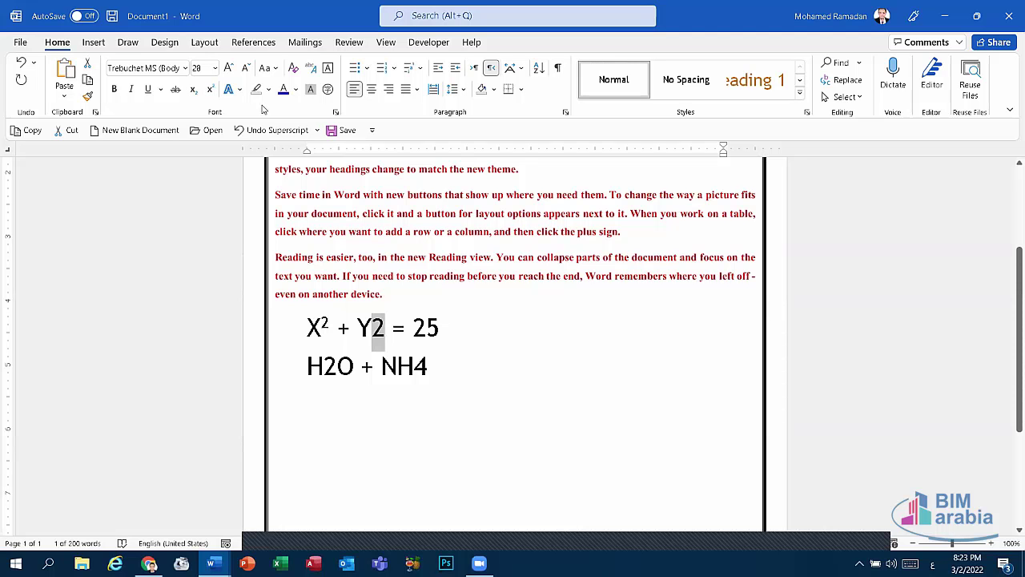
{"action": "left_click", "coordinate": [209, 90]}
{"action": "left_click", "coordinate": [211, 89]}
{"action": "left_click", "coordinate": [210, 88]}
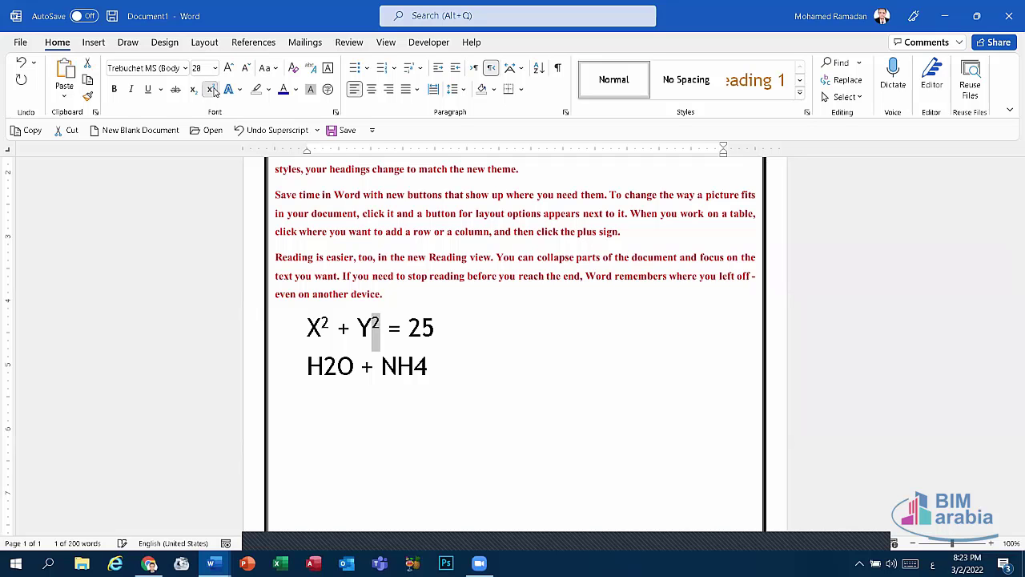
{"action": "double_click", "coordinate": [211, 89]}
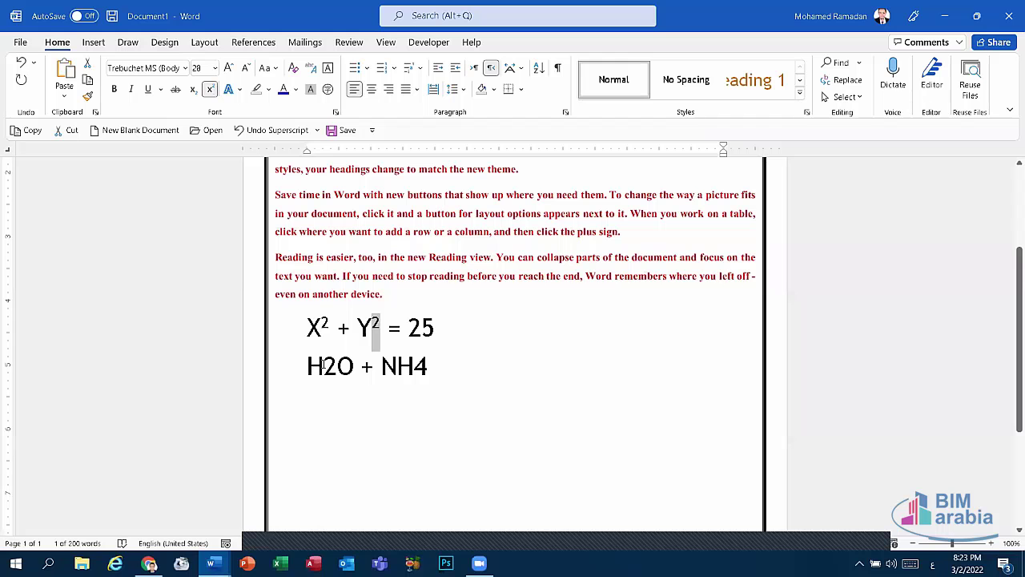
Step: Subscript the 2 in H2O and the 4 in NH4 to read H₂O + NH₄
{"action": "left_click_drag", "start_coordinate": [325, 366], "coordinate": [336, 366]}
{"action": "left_click", "coordinate": [191, 92]}
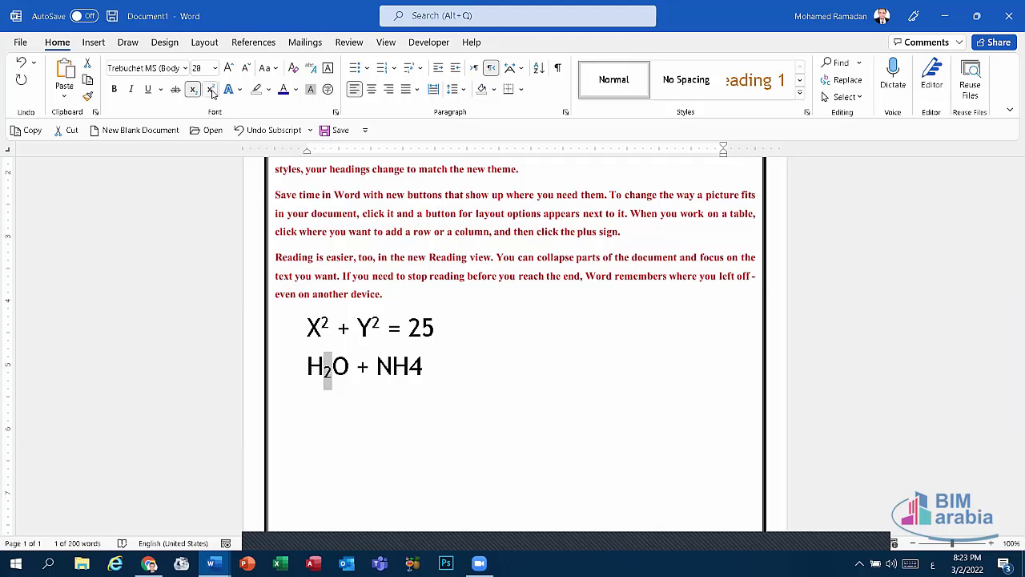
{"action": "left_click", "coordinate": [211, 89]}
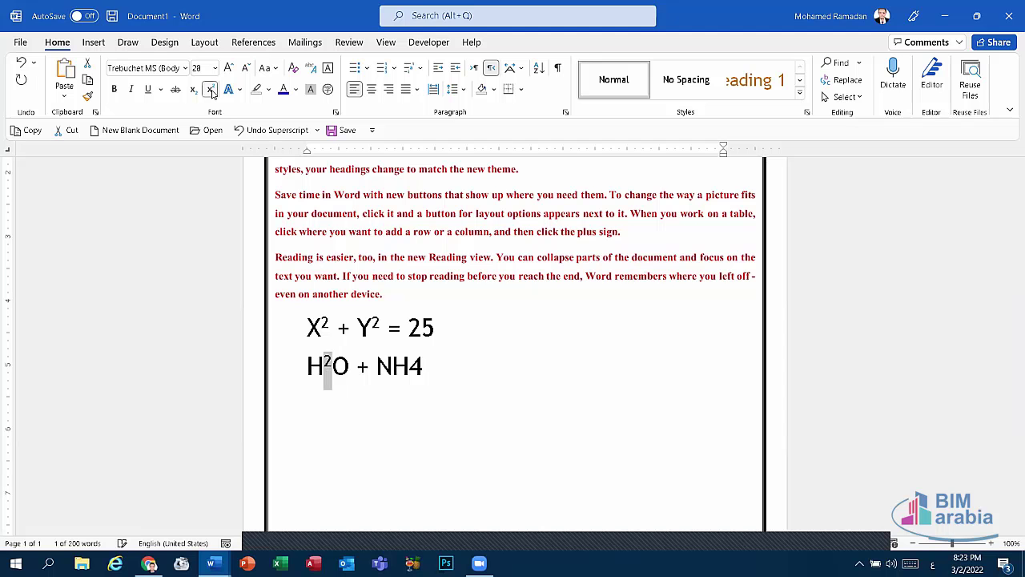
{"action": "left_click", "coordinate": [192, 91]}
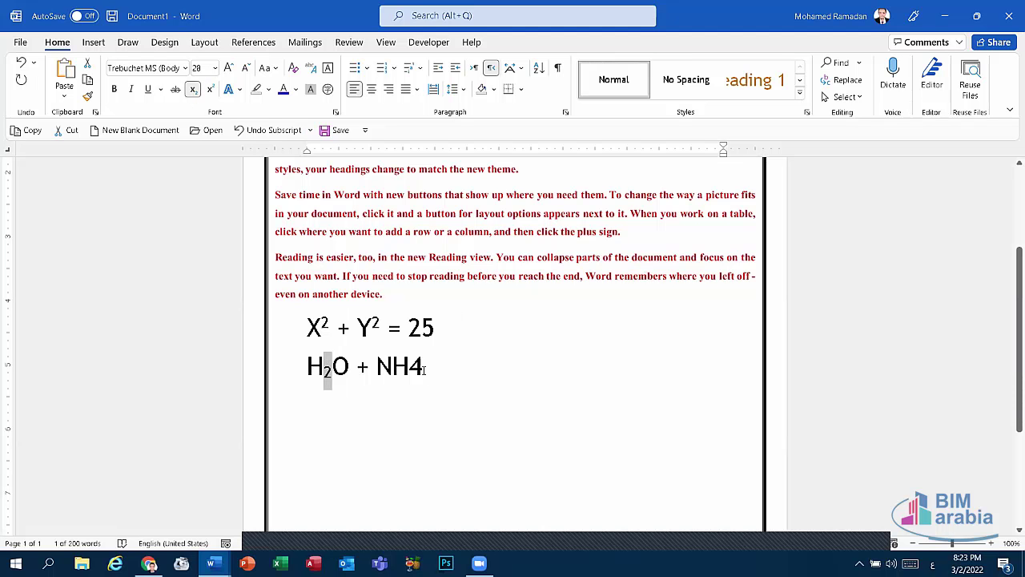
{"action": "left_click_drag", "start_coordinate": [424, 369], "coordinate": [409, 370]}
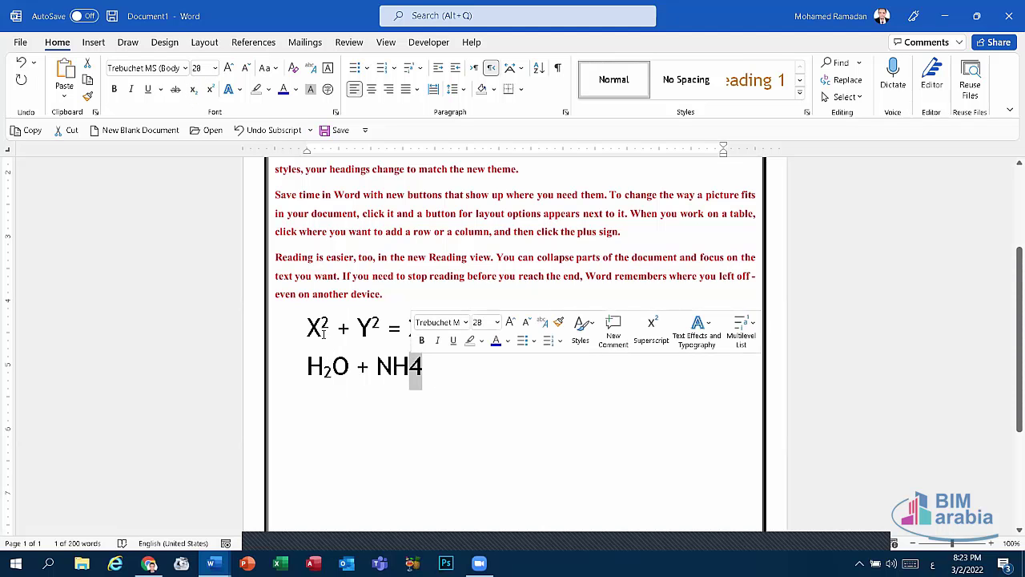
{"action": "left_click", "coordinate": [192, 94]}
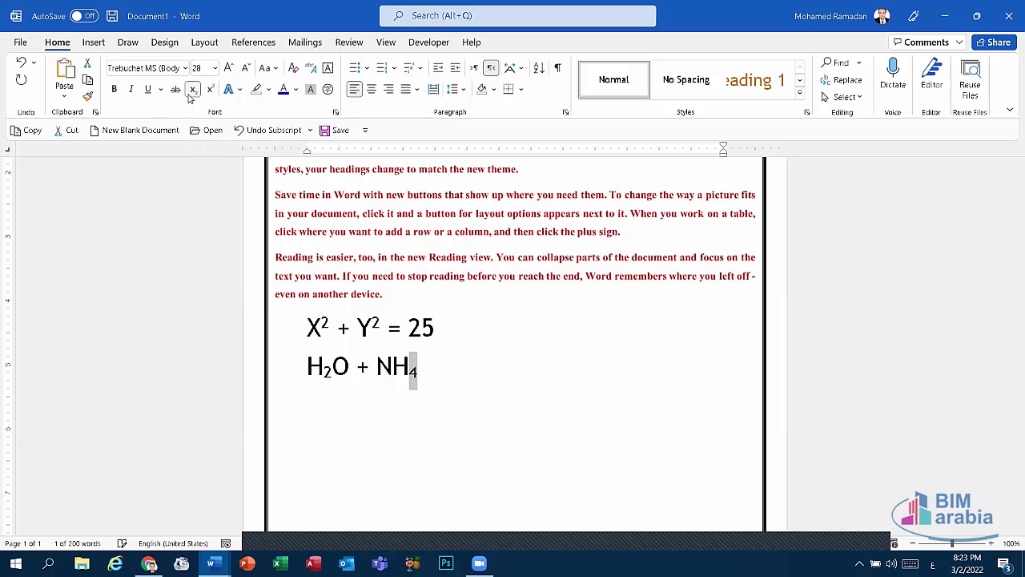
{"action": "key", "text": "shift+Home"}
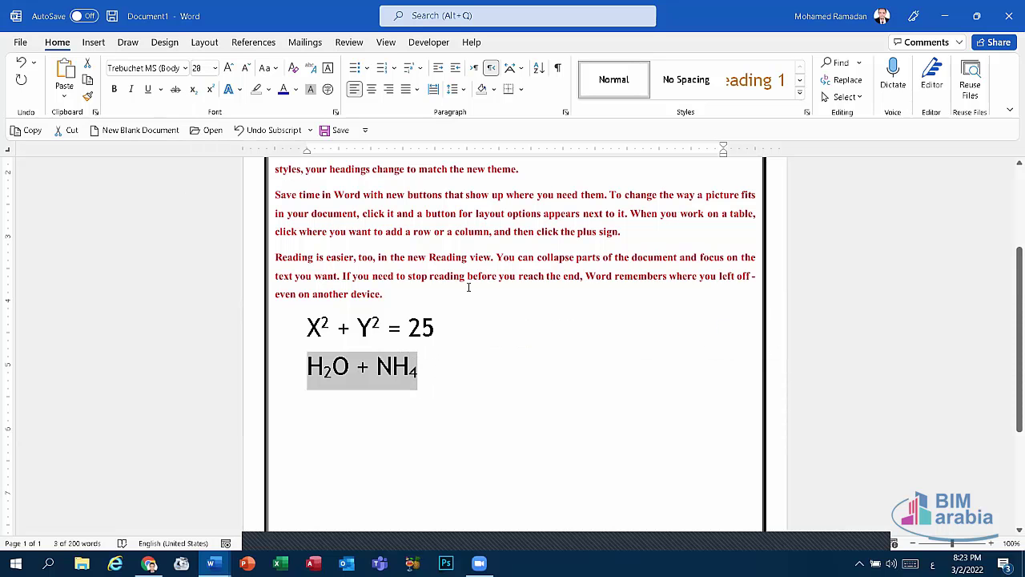
{"action": "left_click_drag", "start_coordinate": [463, 400], "coordinate": [312, 329]}
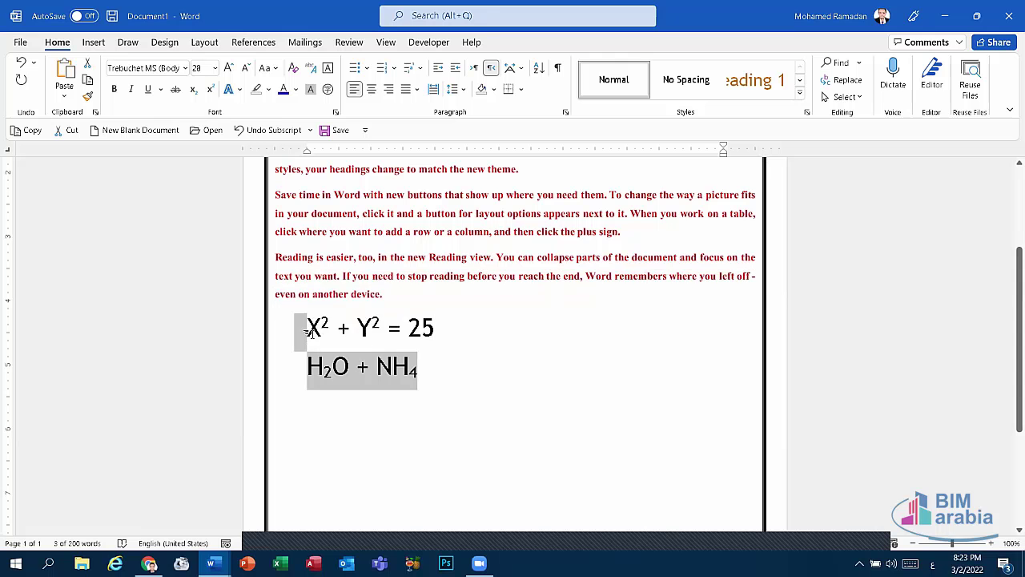
{"action": "key", "text": "BackSpace"}
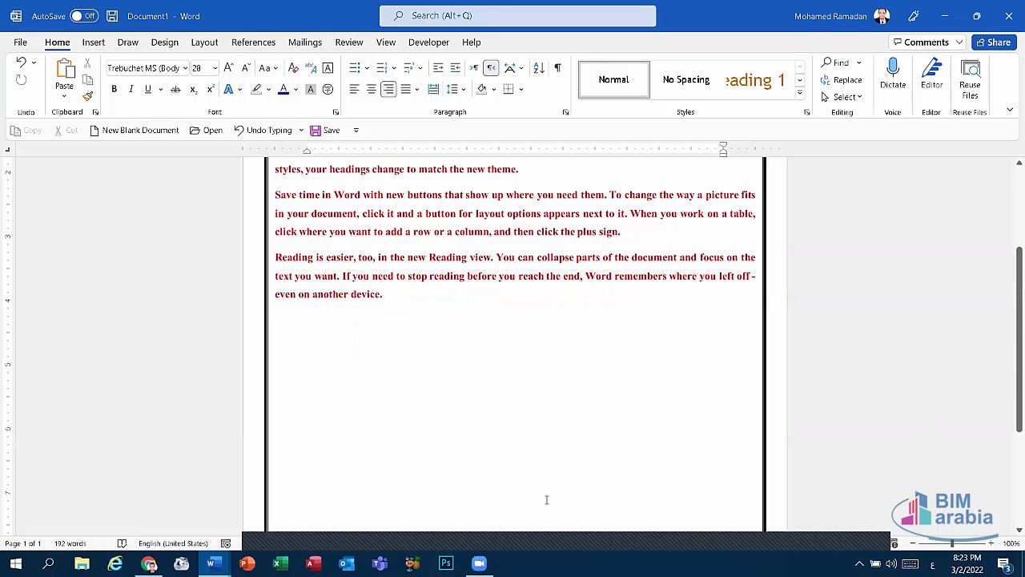
{"action": "scroll", "coordinate": [542, 500], "scroll_direction": "up", "scroll_amount": 3}
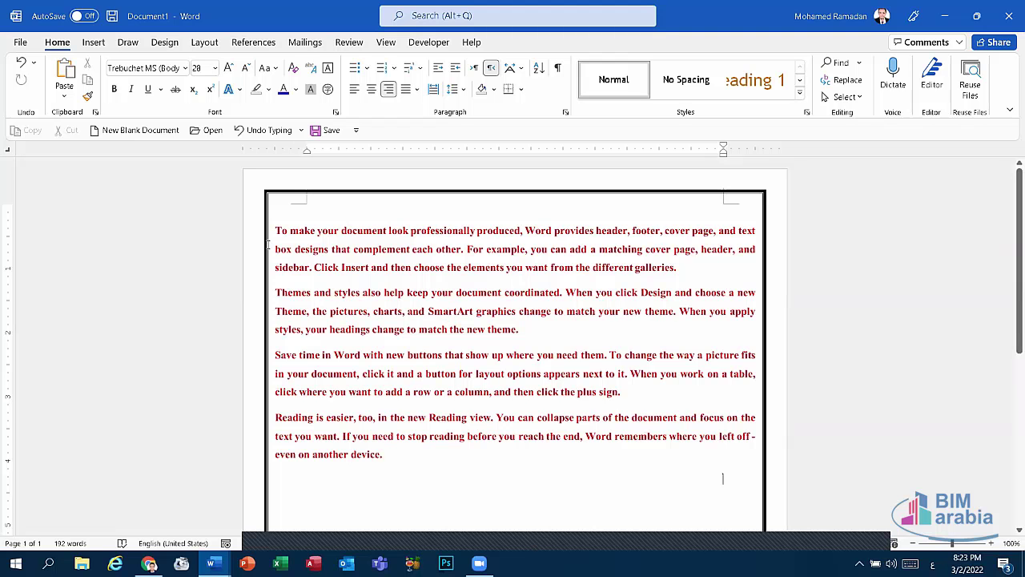
{"action": "key", "text": "ctrl+a"}
{"action": "key", "text": "Delete"}
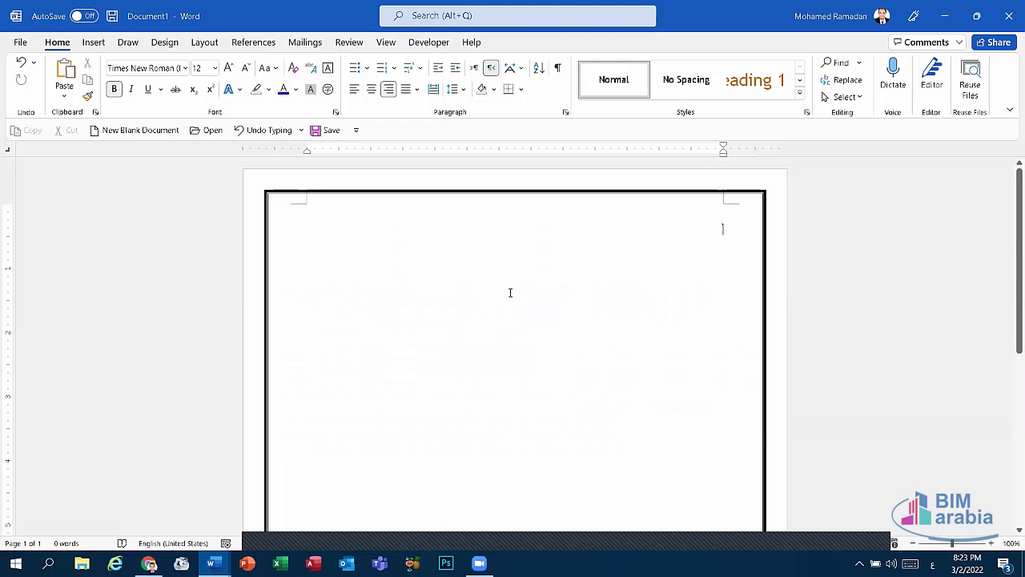
{"action": "left_click", "coordinate": [355, 89]}
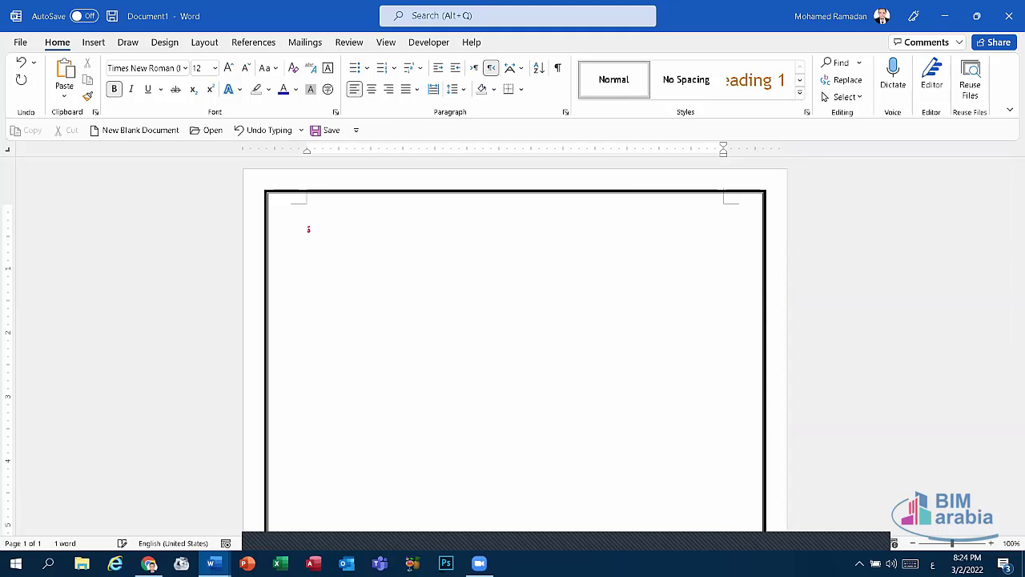
{"action": "key", "text": "alt"}
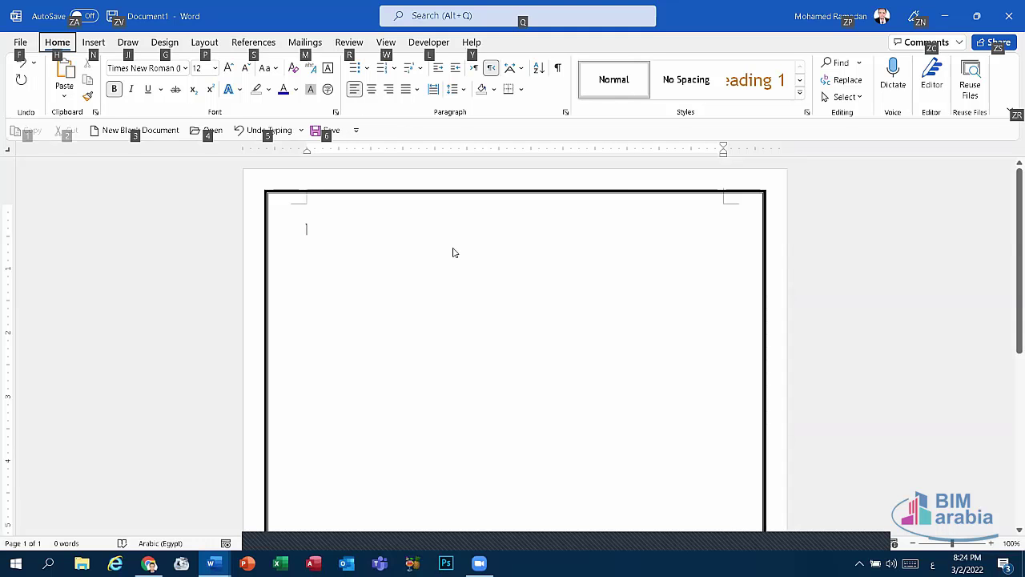
Step: Switch the keyboard input language to English (United States) at the first line
{"action": "left_click", "coordinate": [932, 563]}
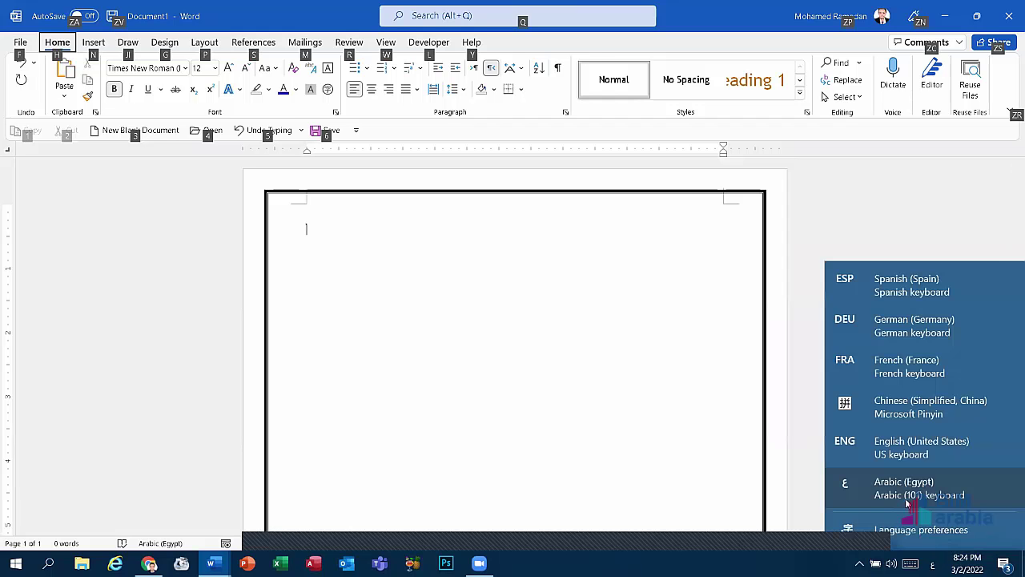
{"action": "left_click", "coordinate": [881, 447]}
{"action": "left_click", "coordinate": [355, 244]}
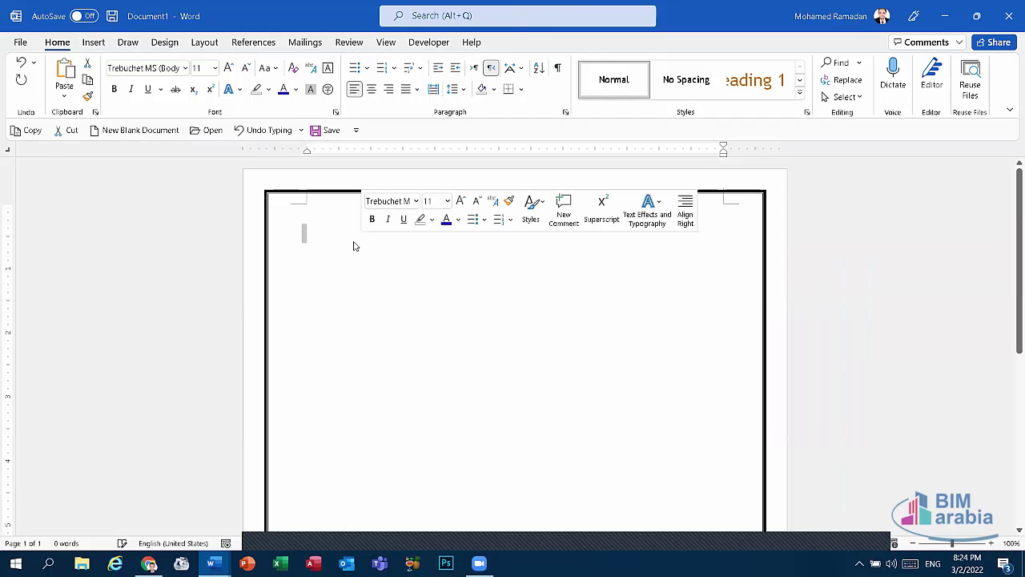
{"action": "left_click", "coordinate": [305, 232]}
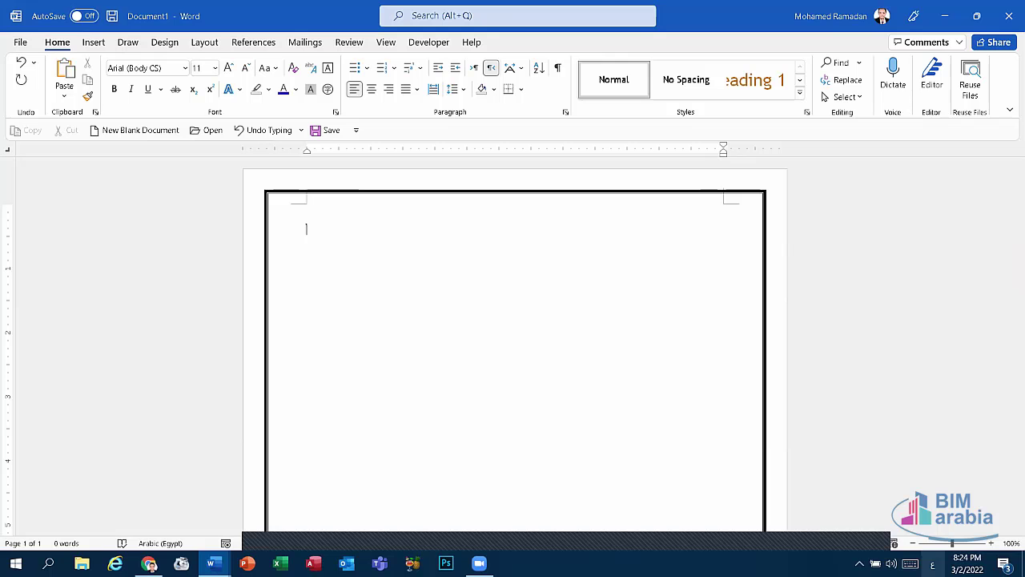
{"action": "left_click", "coordinate": [933, 563]}
{"action": "left_click", "coordinate": [888, 455]}
Step: Type the names Mohamed, Ahmed, Ali, Mariam, Mousa and Aya on separate lines
{"action": "type", "text": "M"}
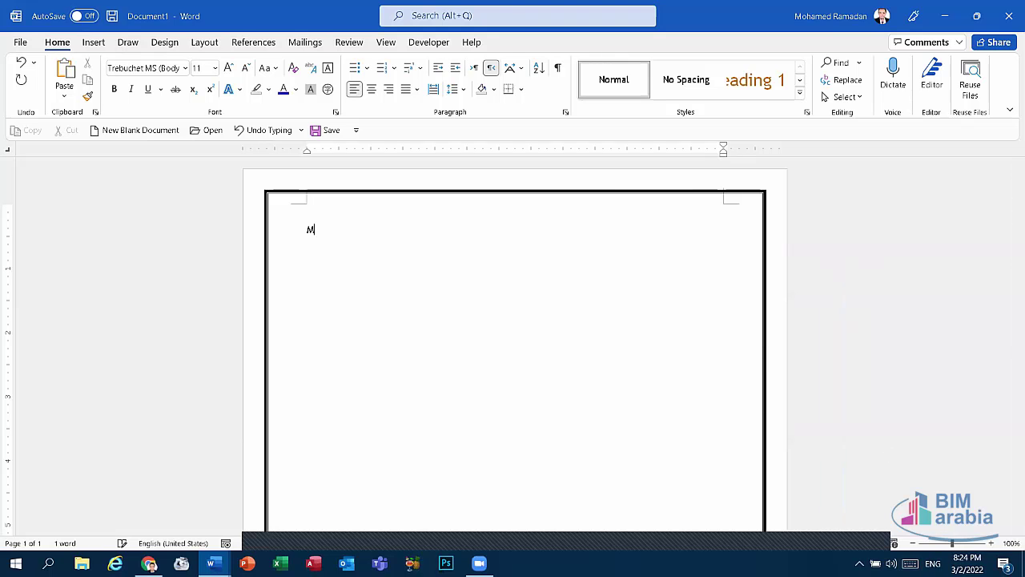
{"action": "type", "text": "ohamed"}
{"action": "key", "text": "Return"}
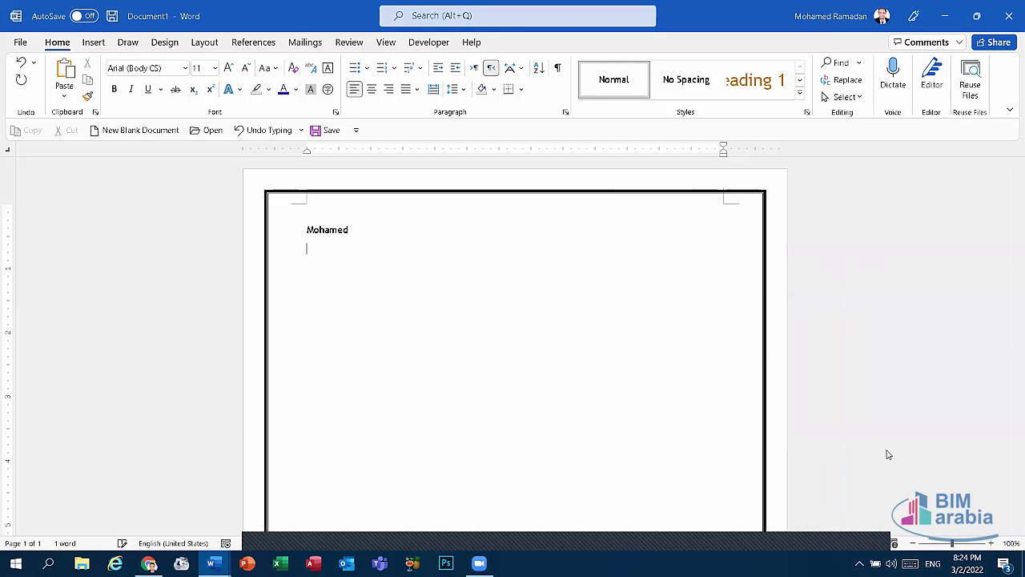
{"action": "type", "text": "A"}
{"action": "type", "text": "hmed"}
{"action": "key", "text": "Return"}
{"action": "type", "text": "Ali"}
{"action": "key", "text": "Return"}
{"action": "type", "text": "M"}
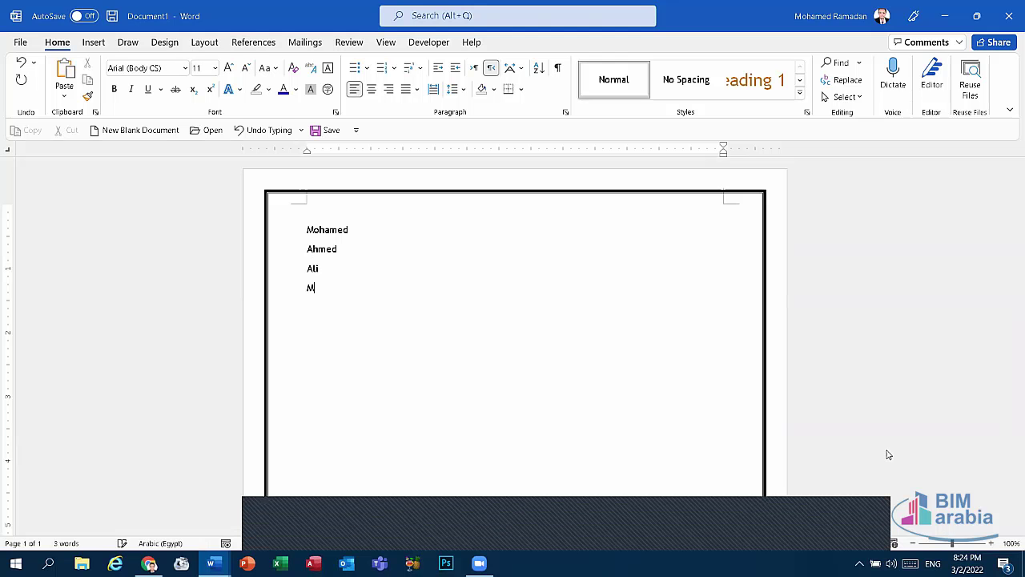
{"action": "type", "text": "aria"}
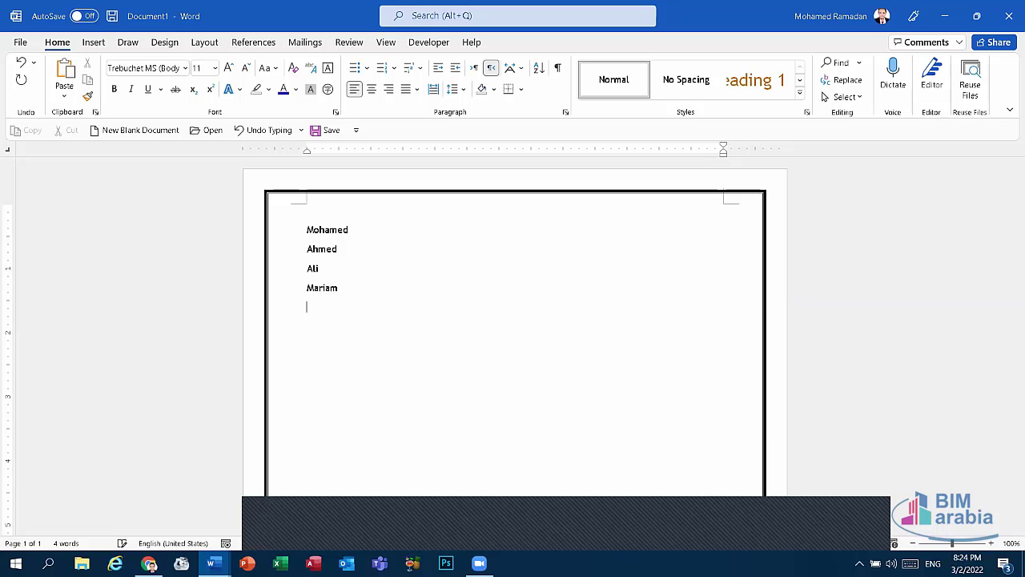
{"action": "type", "text": "Mousa"}
{"action": "key", "text": "alt+shift"}
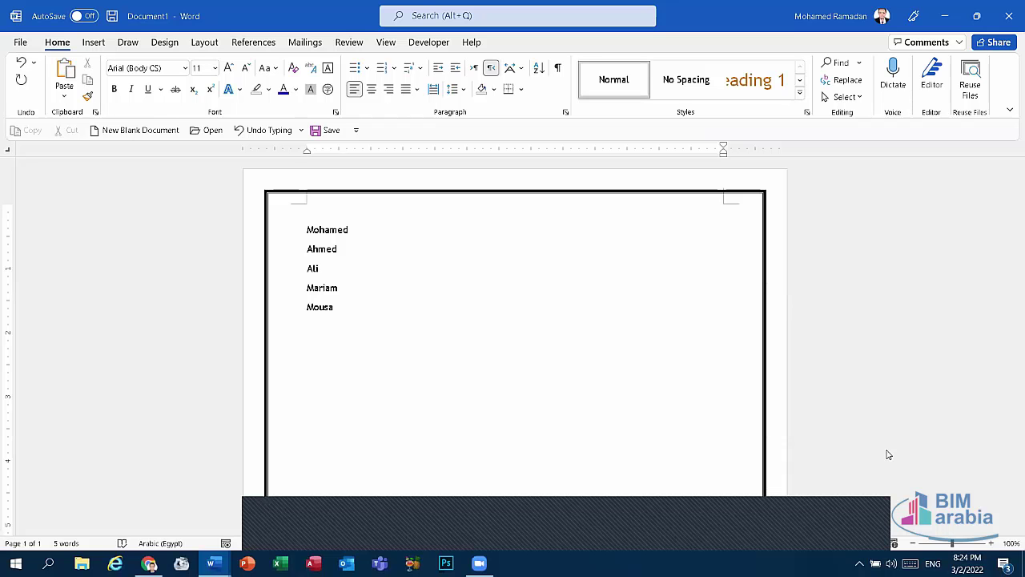
{"action": "key", "text": "alt+shift"}
{"action": "type", "text": "Aya"}
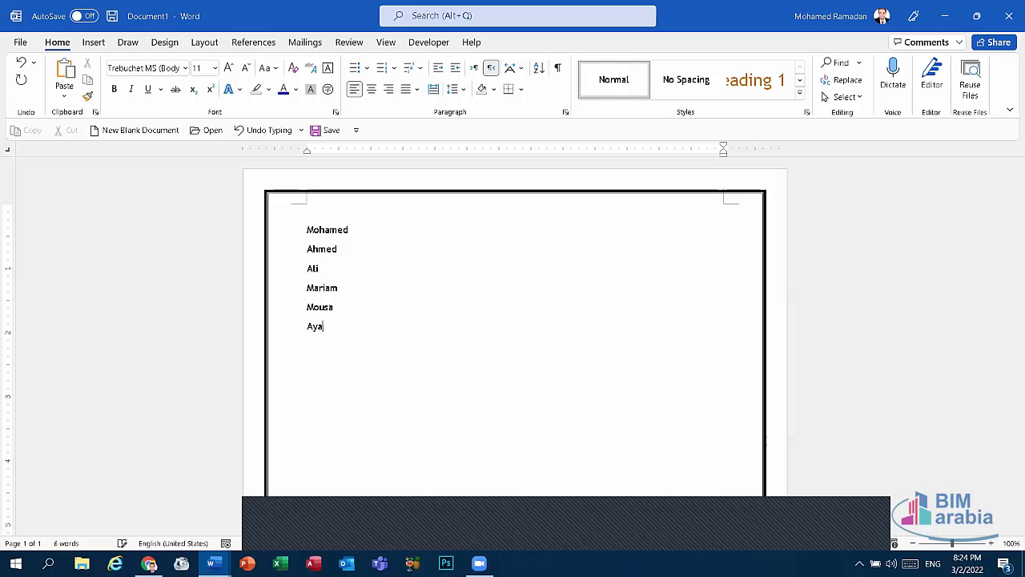
Step: Add empty lines below the list, delete a stray = sign, and keep Aya left-aligned
{"action": "left_click", "coordinate": [537, 524]}
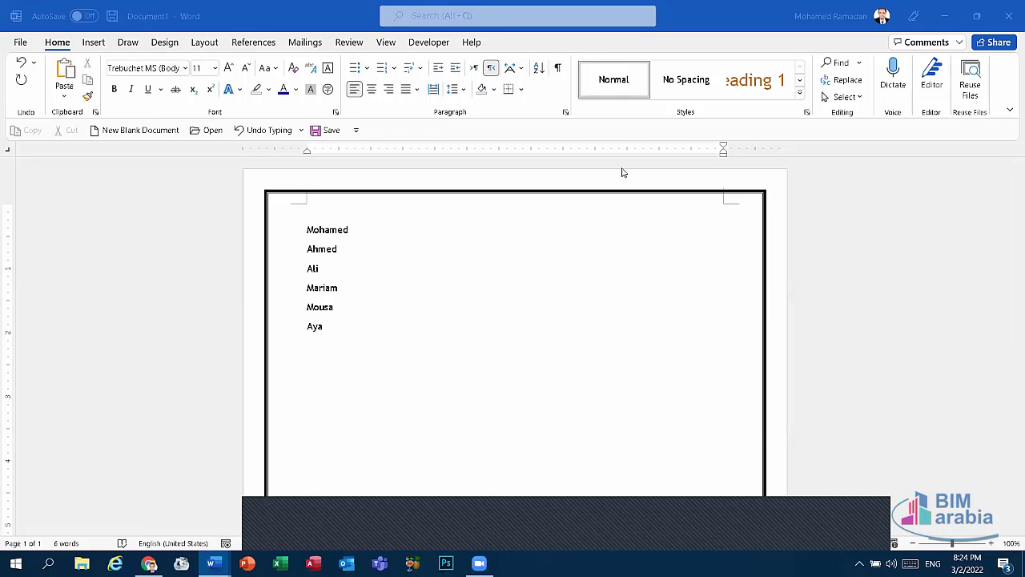
{"action": "left_click", "coordinate": [314, 376]}
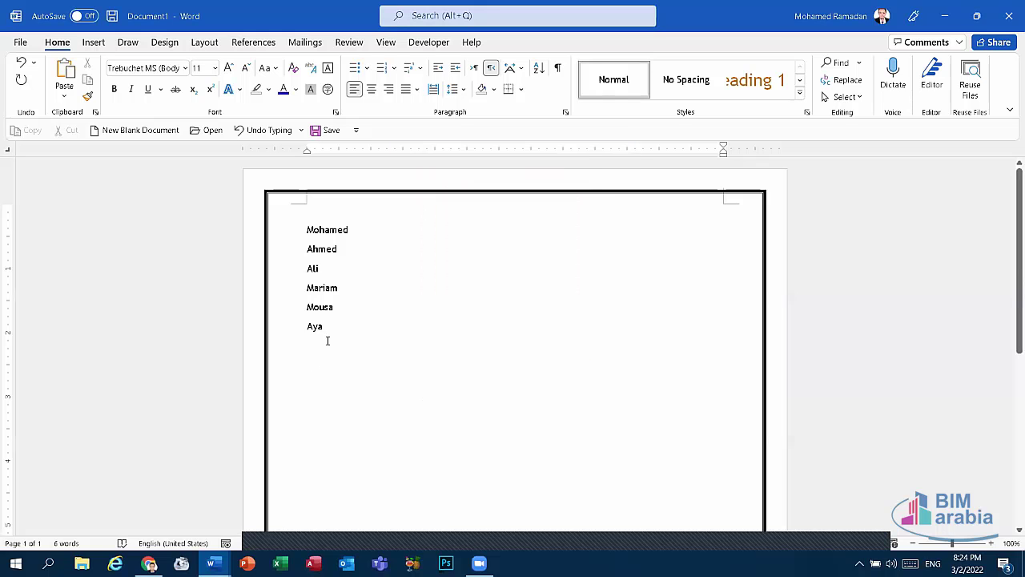
{"action": "key", "text": "Return"}
{"action": "key", "text": "Return"}
{"action": "key", "text": "alt+shift"}
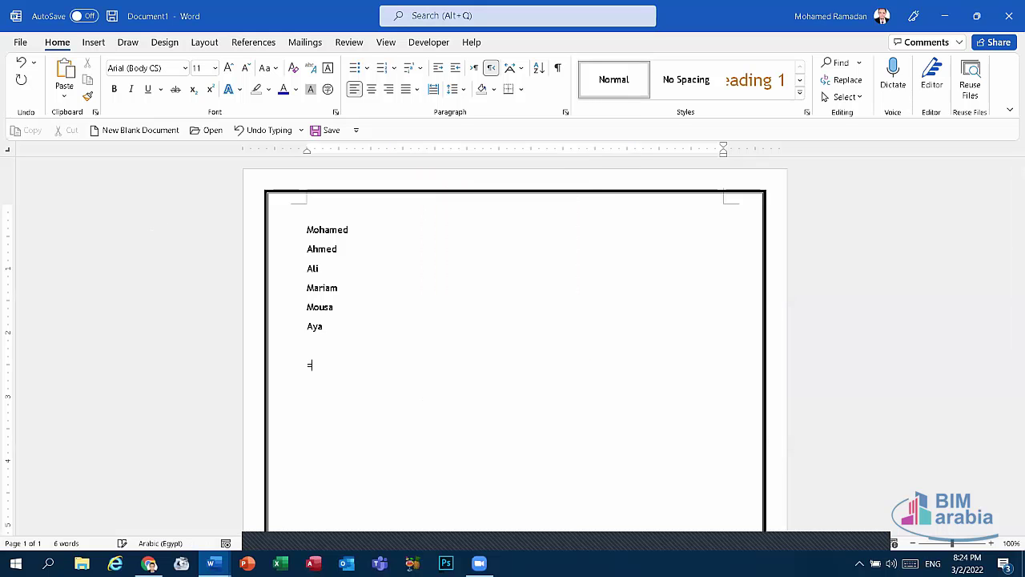
{"action": "key", "text": "alt+shift"}
{"action": "key", "text": "BackSpace"}
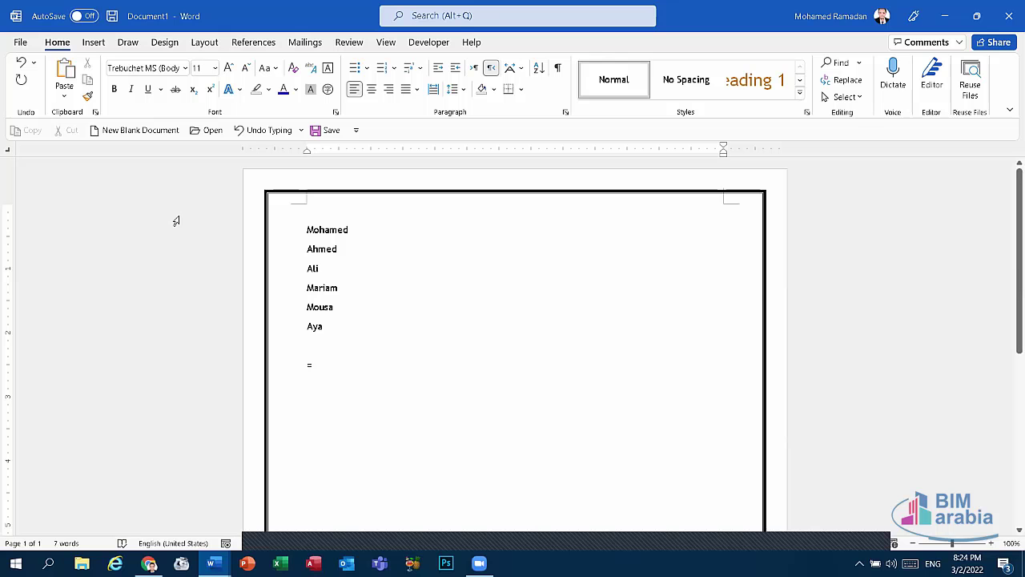
{"action": "key", "text": "alt+shift"}
{"action": "double_click", "coordinate": [321, 326]}
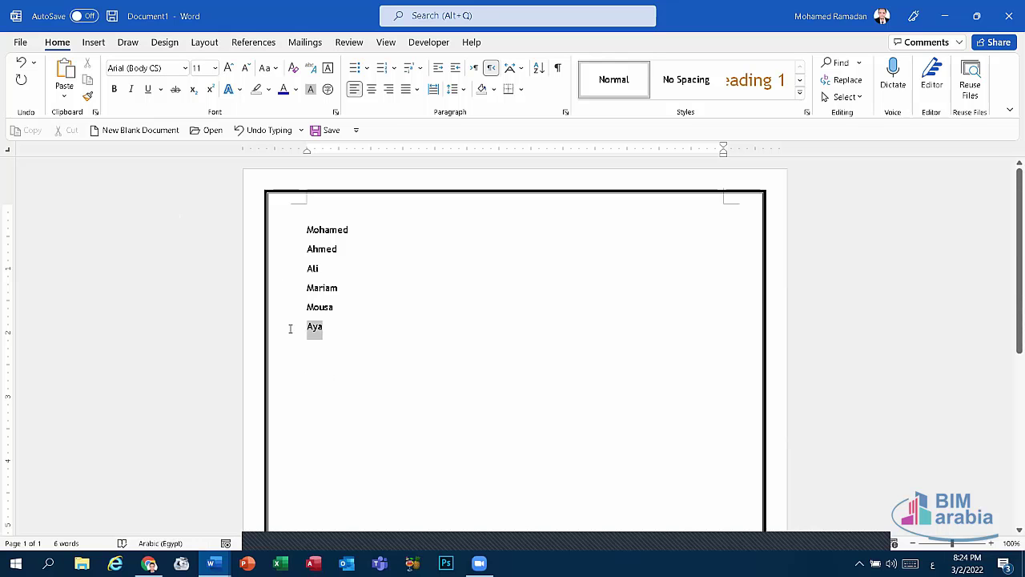
{"action": "left_click", "coordinate": [372, 89]}
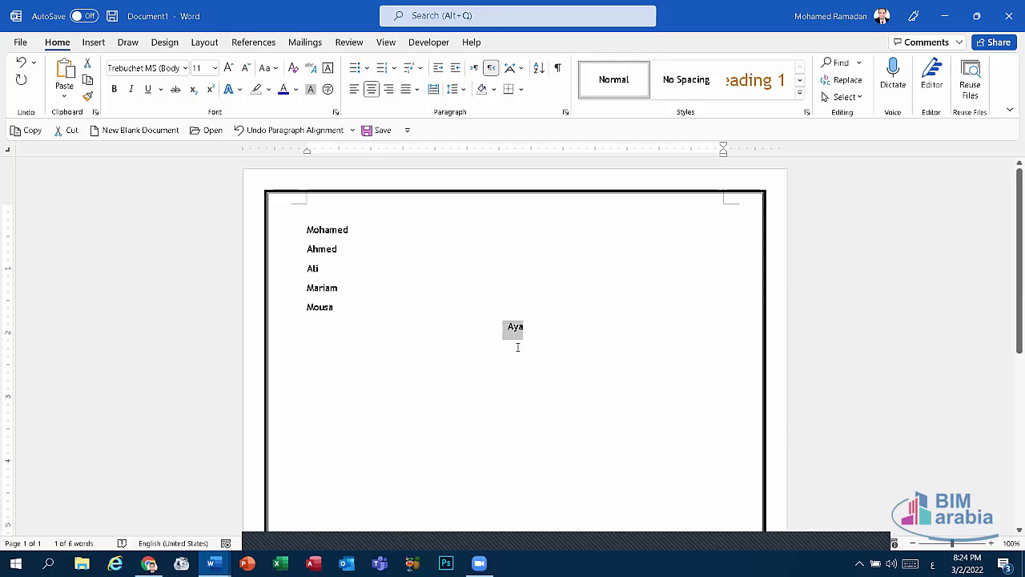
{"action": "left_click", "coordinate": [355, 89]}
Step: Type Ahmed again on the empty line below the list and select it
{"action": "left_click", "coordinate": [308, 370]}
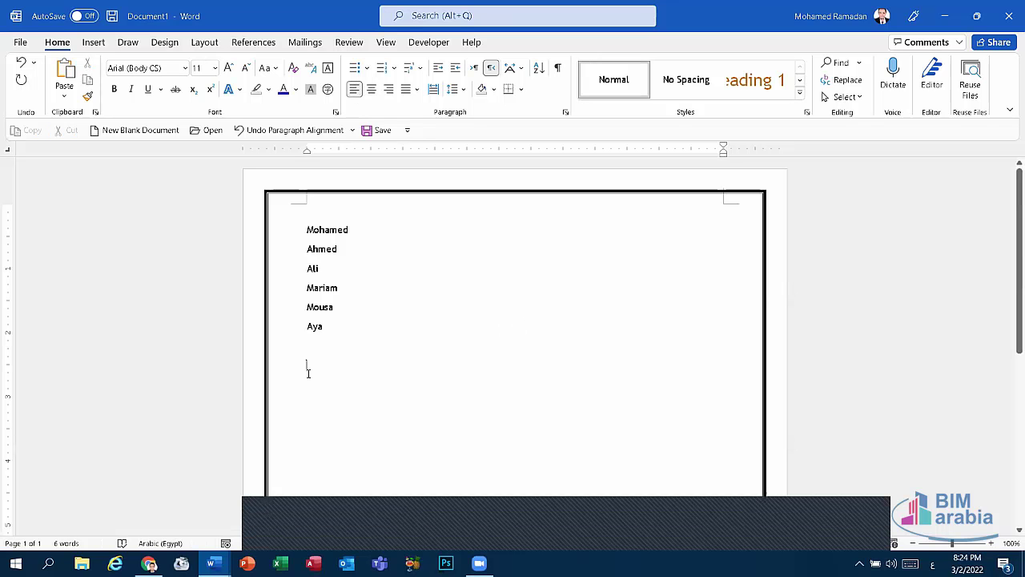
{"action": "type", "text": "شاعة"}
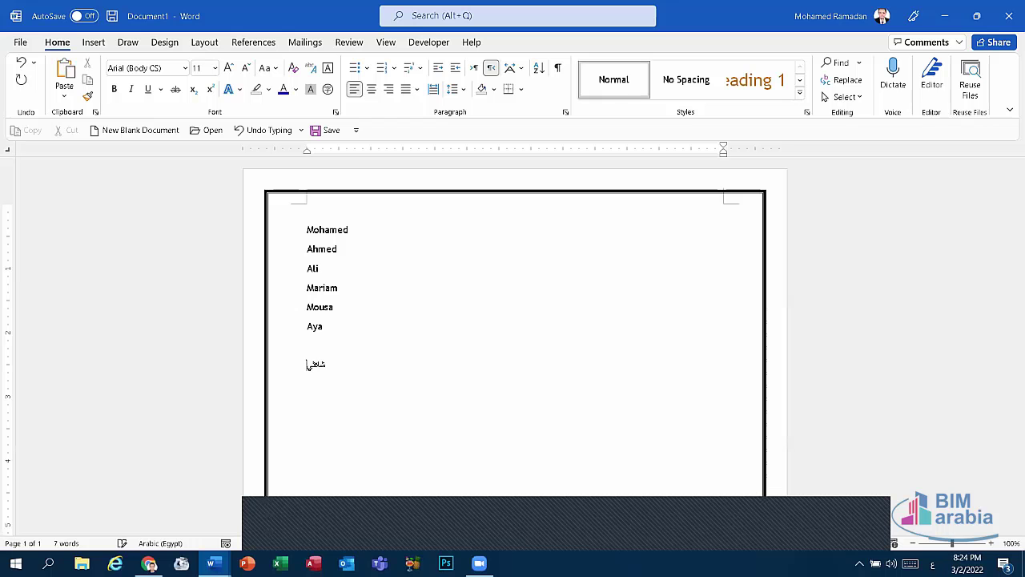
{"action": "key", "text": "BackSpace"}
{"action": "key", "text": "BackSpace"}
{"action": "key", "text": "BackSpace"}
{"action": "key", "text": "BackSpace"}
{"action": "key", "text": "alt+shift"}
{"action": "type", "text": "a"}
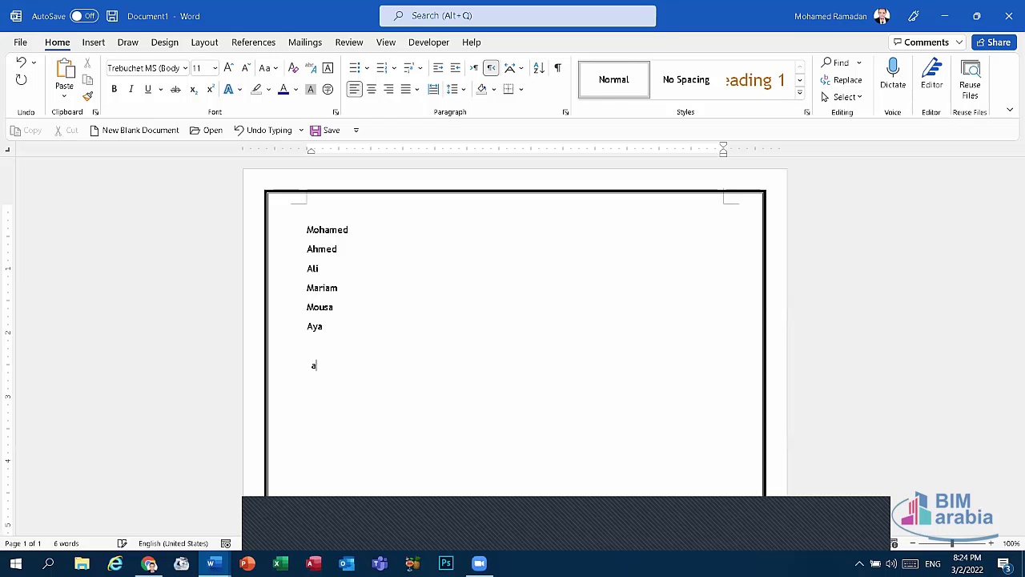
{"action": "key", "text": "alt+shift"}
{"action": "key", "text": "alt+shift"}
{"action": "type", "text": "ed"}
{"action": "left_click_drag", "start_coordinate": [343, 365], "coordinate": [297, 362]}
Step: Centre the lower Ahmed and grow it to 36 pt
{"action": "left_click", "coordinate": [371, 89]}
{"action": "left_click", "coordinate": [229, 67]}
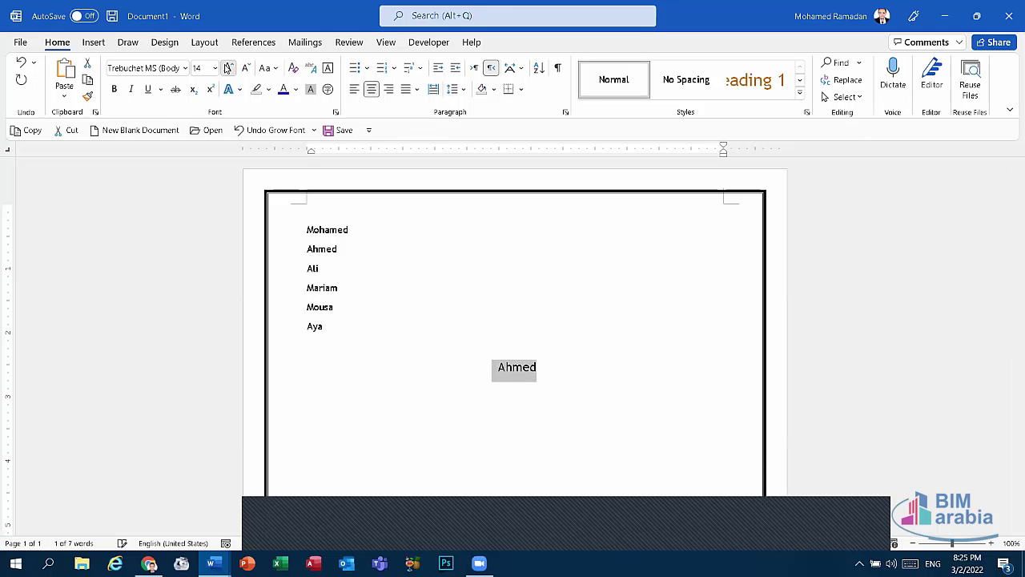
{"action": "left_click", "coordinate": [229, 67]}
{"action": "left_click", "coordinate": [228, 67]}
{"action": "left_click", "coordinate": [229, 67]}
{"action": "left_click", "coordinate": [228, 67]}
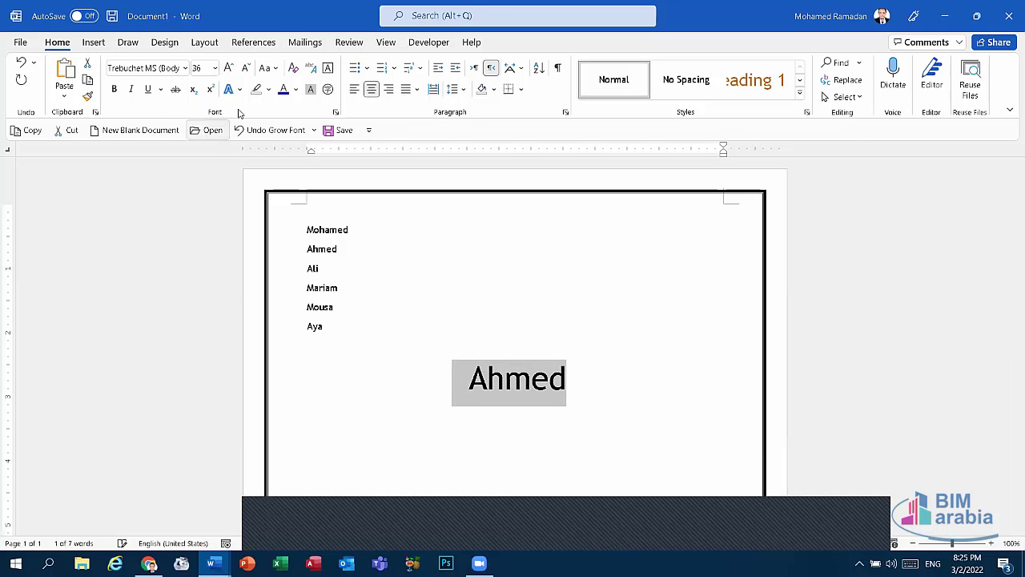
Step: Make Ahmed dark blue, bold and italic with a thick underline
{"action": "left_click", "coordinate": [284, 89]}
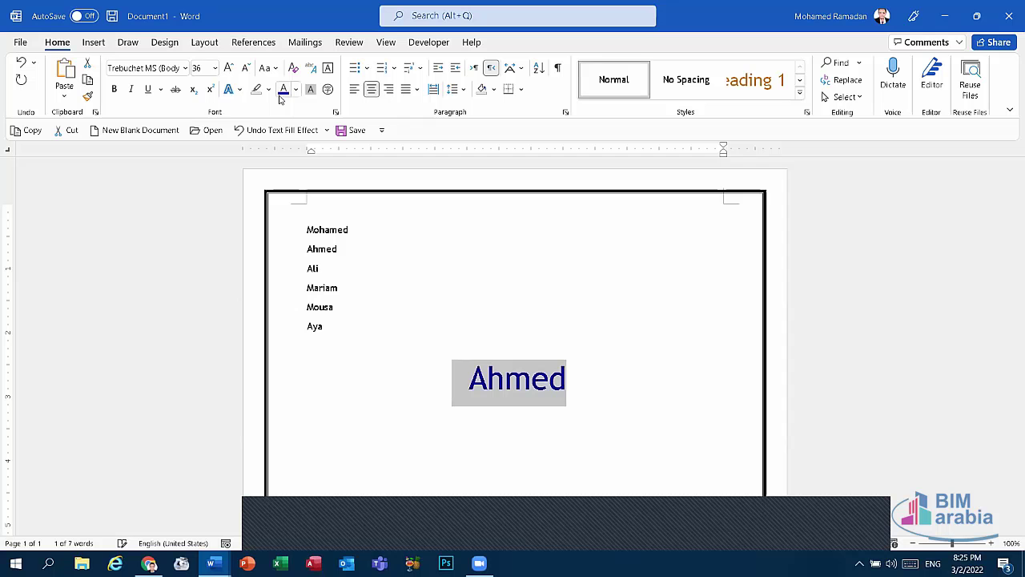
{"action": "left_click", "coordinate": [114, 89]}
{"action": "left_click", "coordinate": [131, 90]}
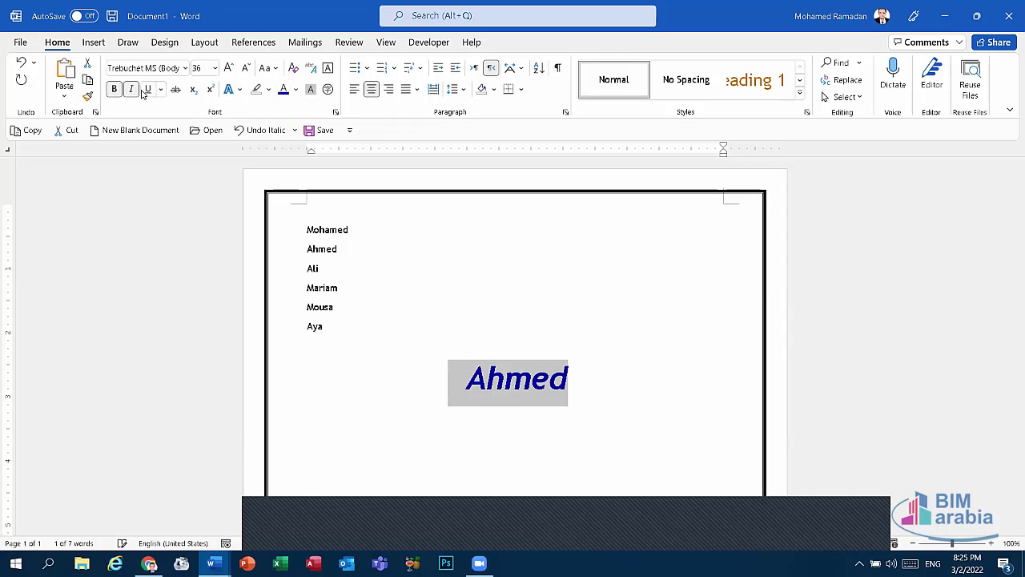
{"action": "left_click", "coordinate": [148, 90]}
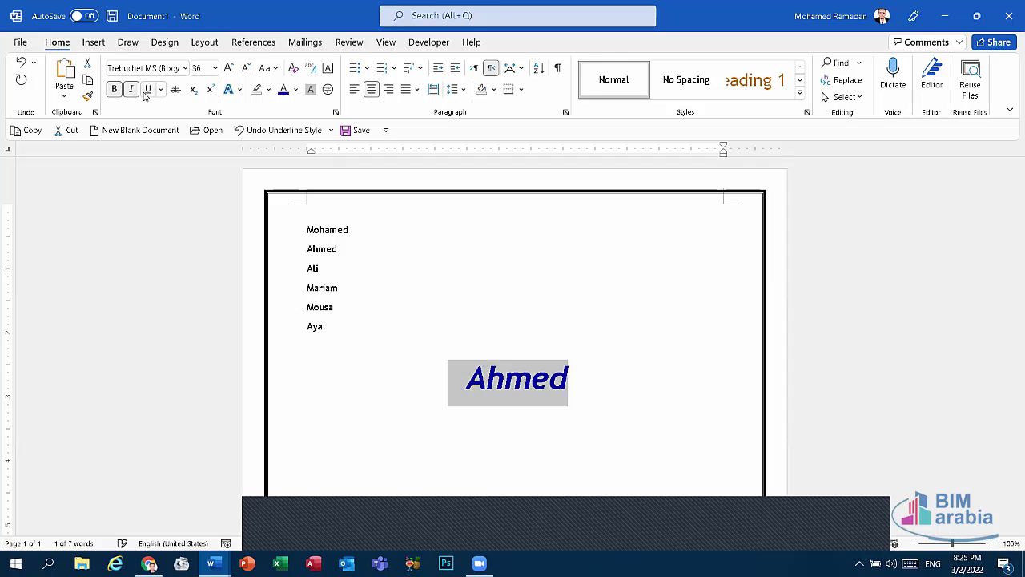
{"action": "left_click_drag", "start_coordinate": [534, 378], "coordinate": [352, 375]}
{"action": "left_click", "coordinate": [161, 89]}
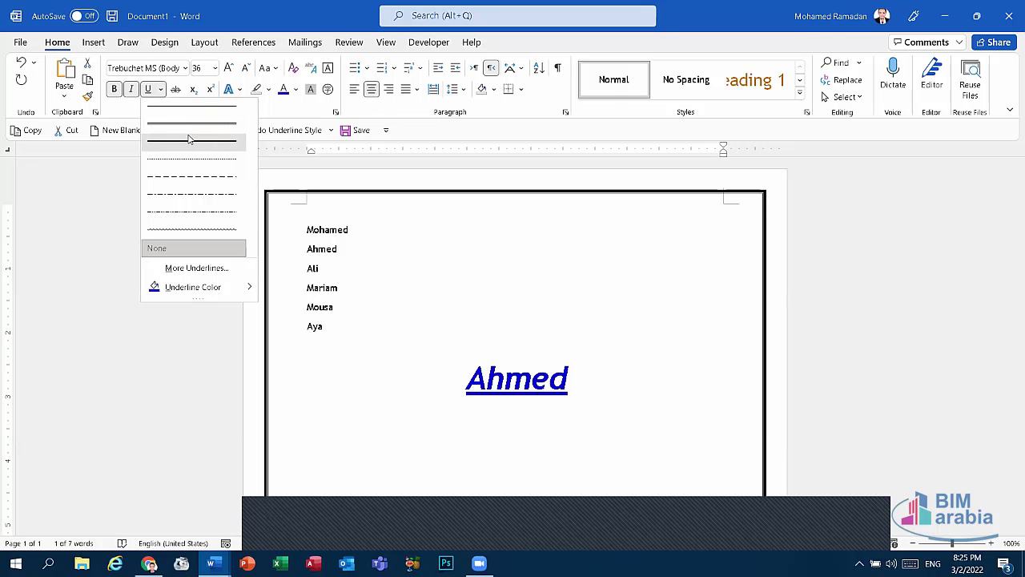
{"action": "left_click", "coordinate": [189, 140]}
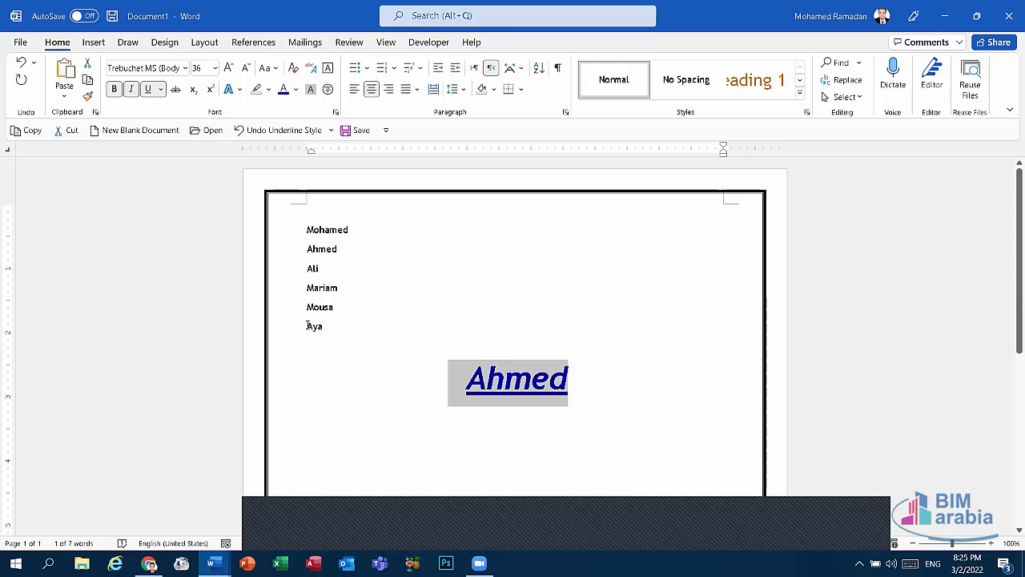
Step: Copy the Ahmed line's formatting with Format Painter and paint it onto Mariam
{"action": "left_click_drag", "start_coordinate": [328, 328], "coordinate": [303, 331]}
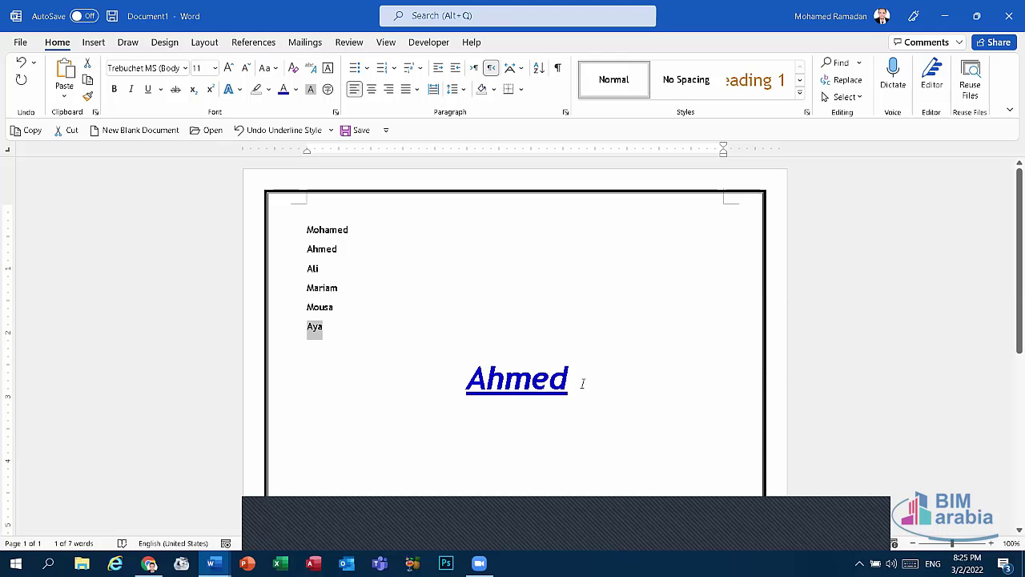
{"action": "left_click_drag", "start_coordinate": [582, 383], "coordinate": [448, 383]}
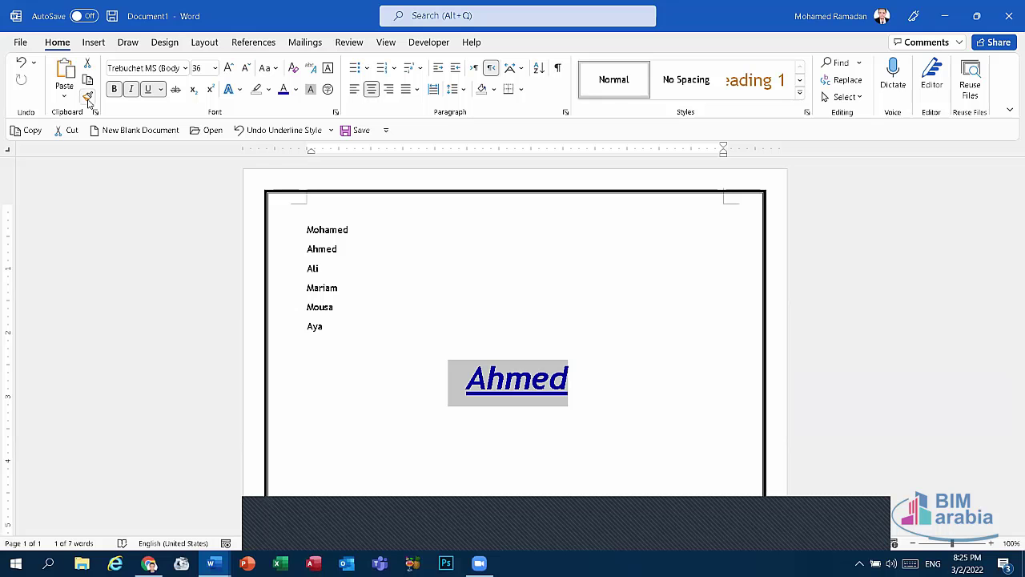
{"action": "left_click", "coordinate": [88, 97]}
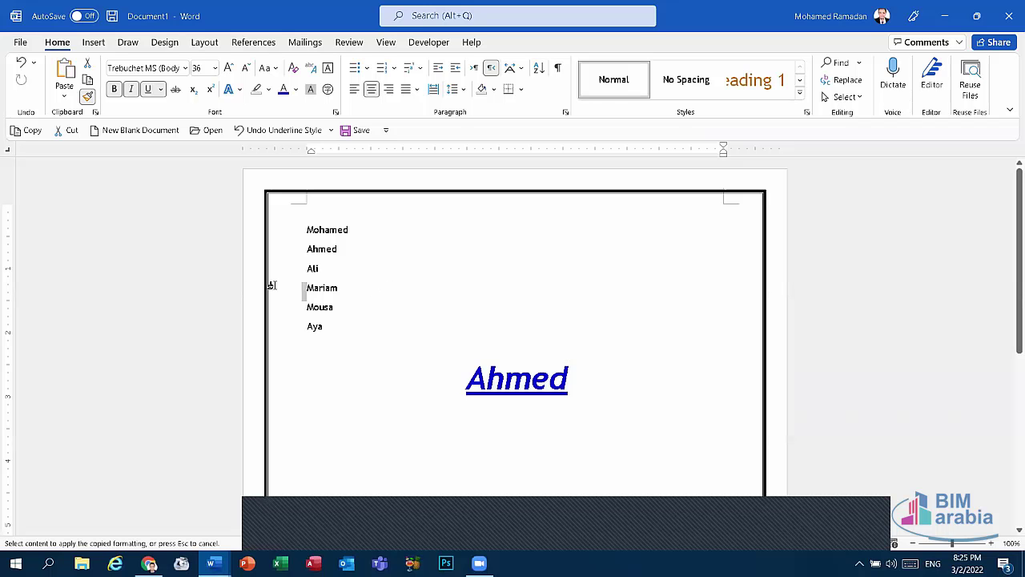
{"action": "left_click_drag", "start_coordinate": [301, 290], "coordinate": [310, 290]}
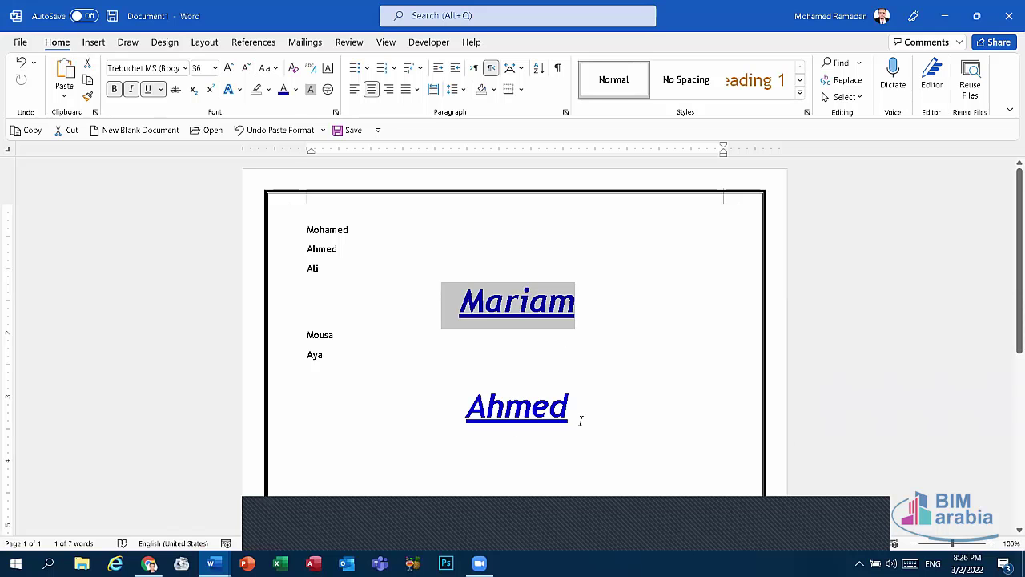
{"action": "left_click_drag", "start_coordinate": [587, 416], "coordinate": [466, 408]}
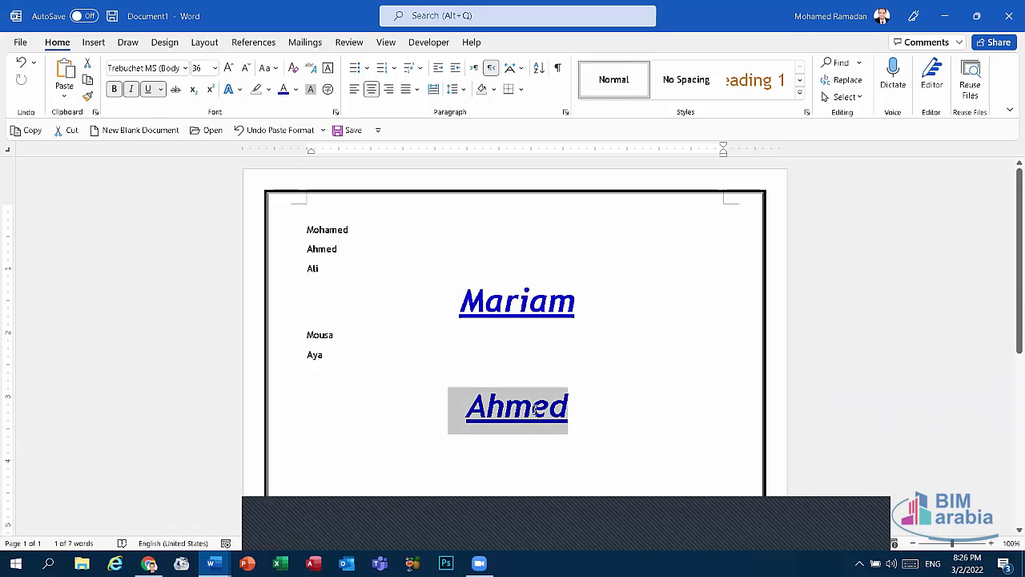
{"action": "scroll", "coordinate": [487, 396], "scroll_direction": "down", "scroll_amount": 1}
{"action": "scroll", "coordinate": [488, 396], "scroll_direction": "down", "scroll_amount": 1}
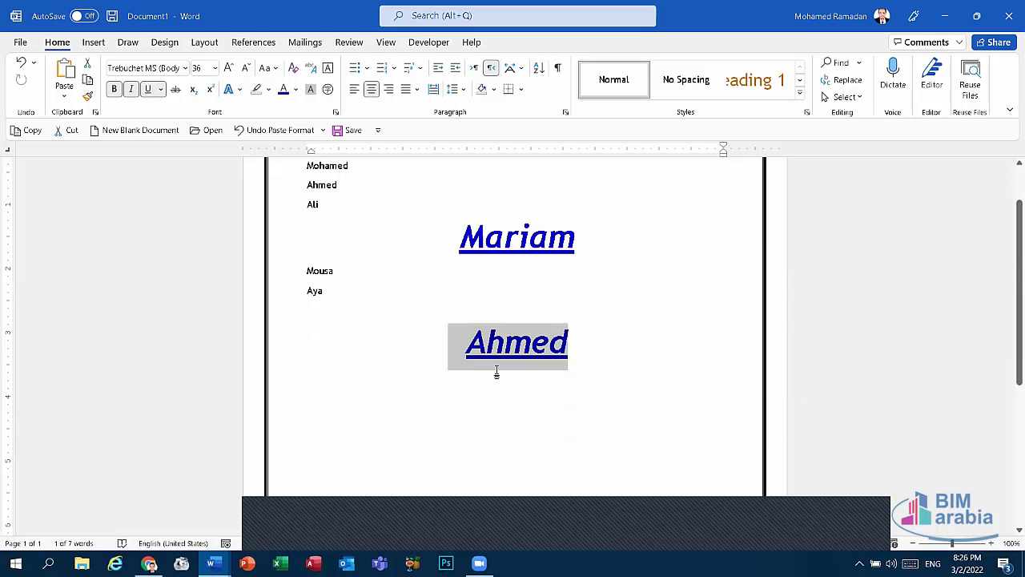
{"action": "left_click", "coordinate": [85, 81]}
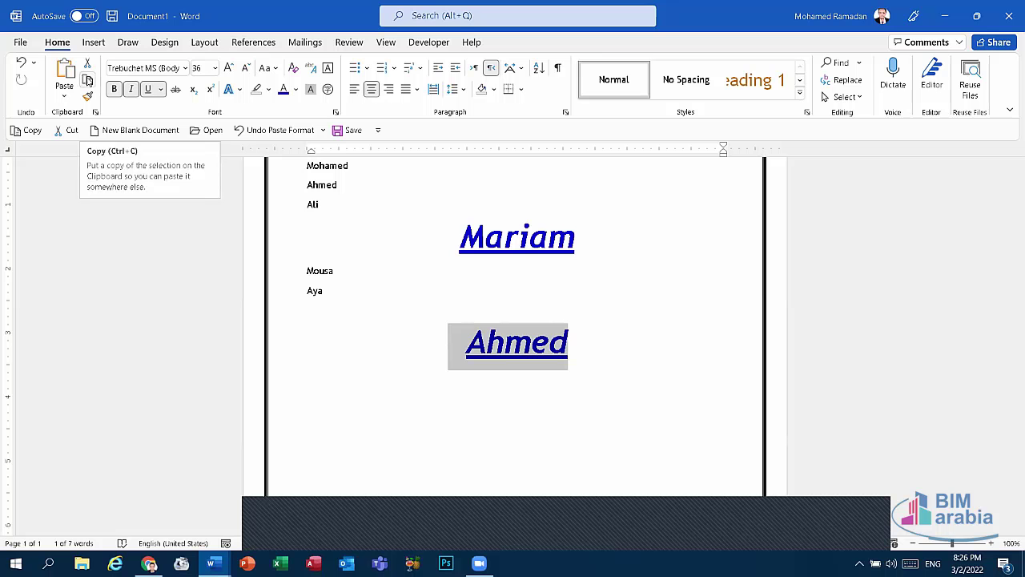
{"action": "left_click", "coordinate": [537, 413]}
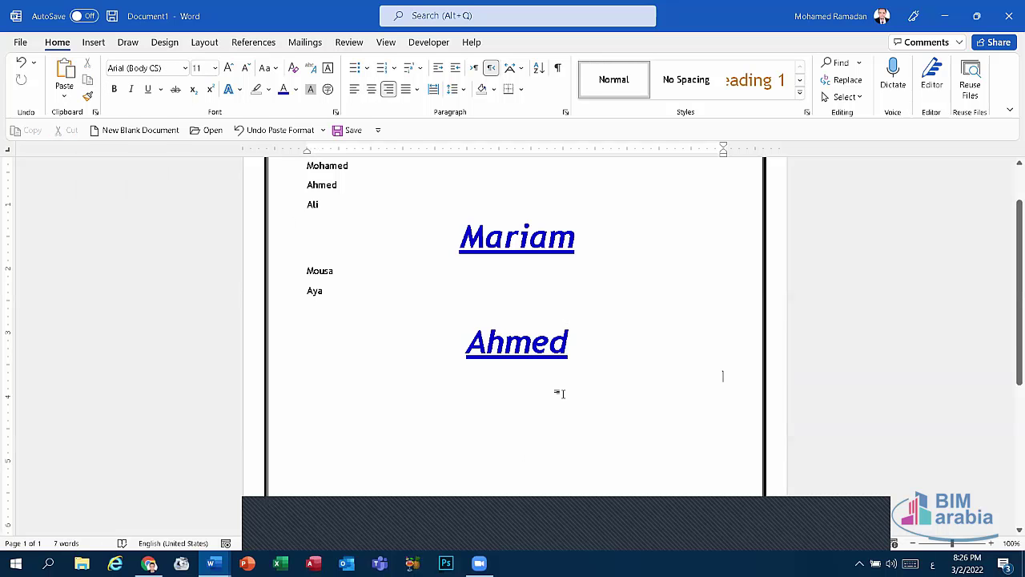
{"action": "left_click", "coordinate": [370, 89]}
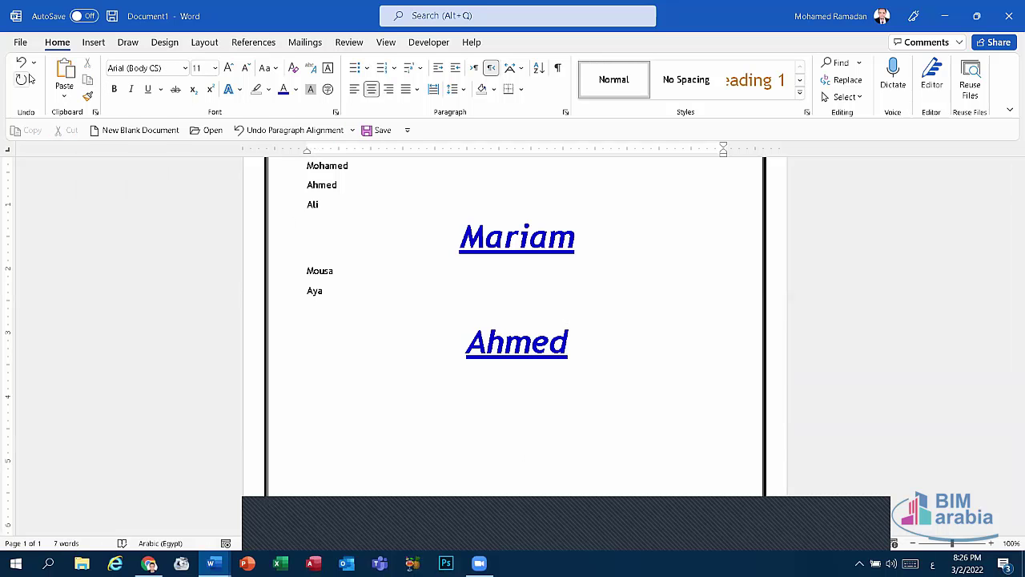
{"action": "left_click", "coordinate": [65, 72]}
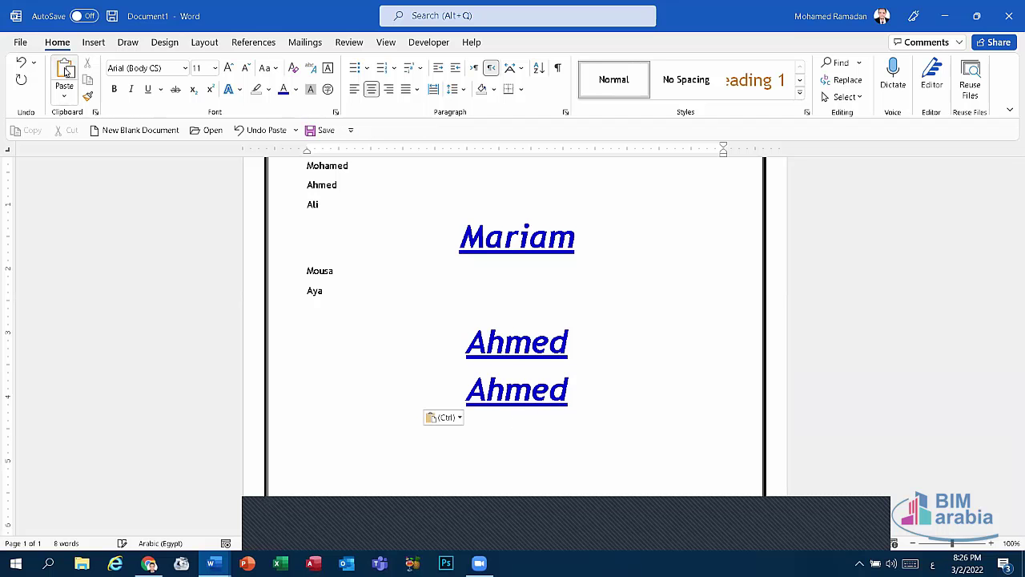
{"action": "left_click", "coordinate": [66, 72]}
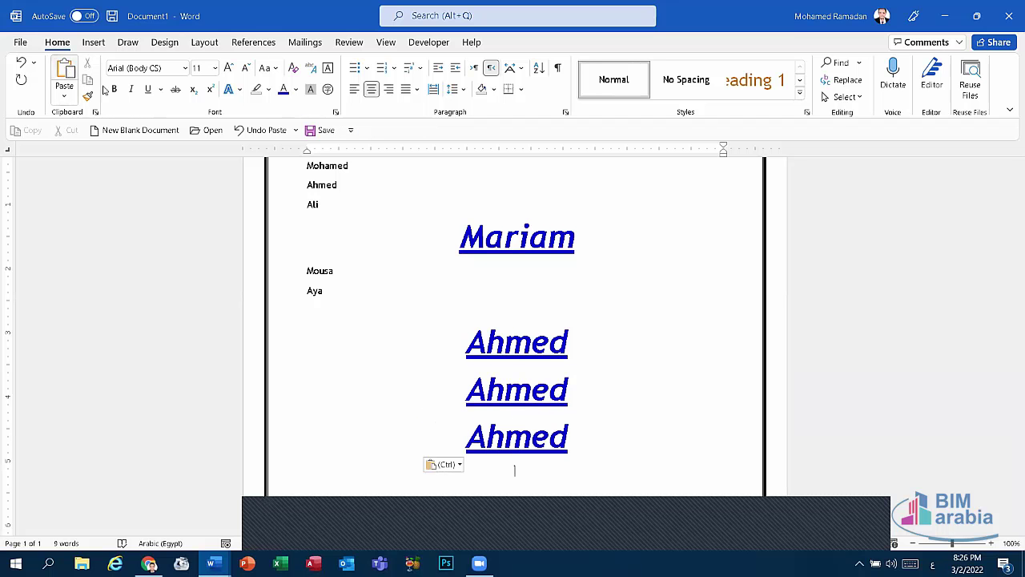
{"action": "left_click", "coordinate": [250, 131]}
{"action": "left_click", "coordinate": [250, 132]}
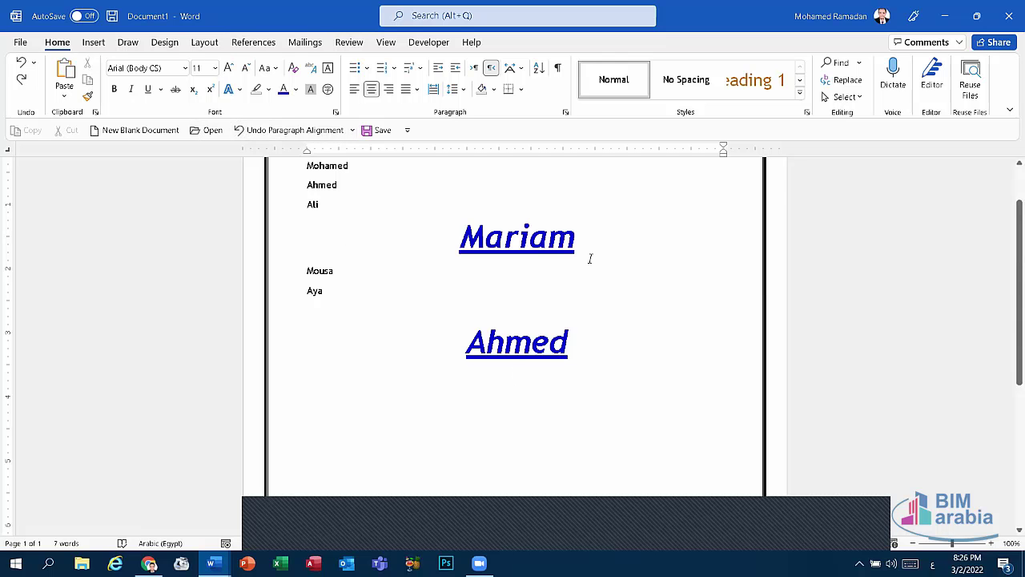
{"action": "double_click", "coordinate": [509, 253]}
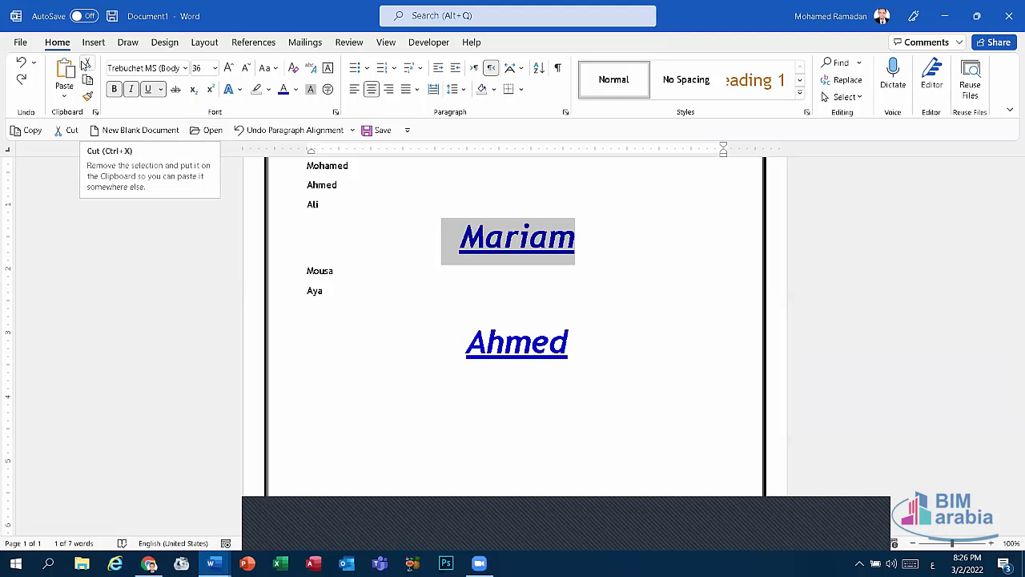
Step: Cut Mariam, paste it lower on the page, then undo back before the cut
{"action": "left_click", "coordinate": [86, 64]}
{"action": "scroll", "coordinate": [505, 336], "scroll_direction": "down", "scroll_amount": 5}
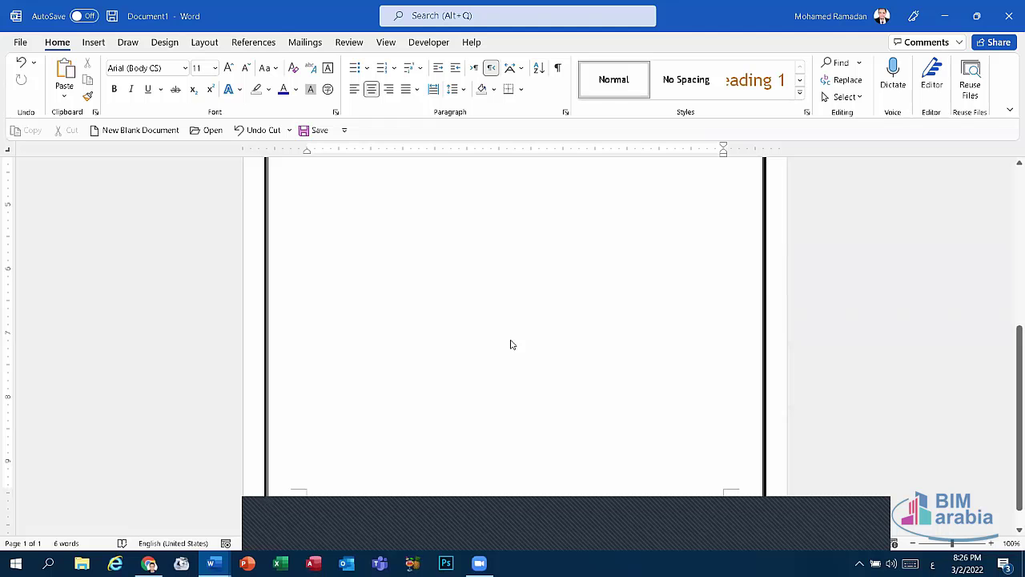
{"action": "double_click", "coordinate": [511, 340]}
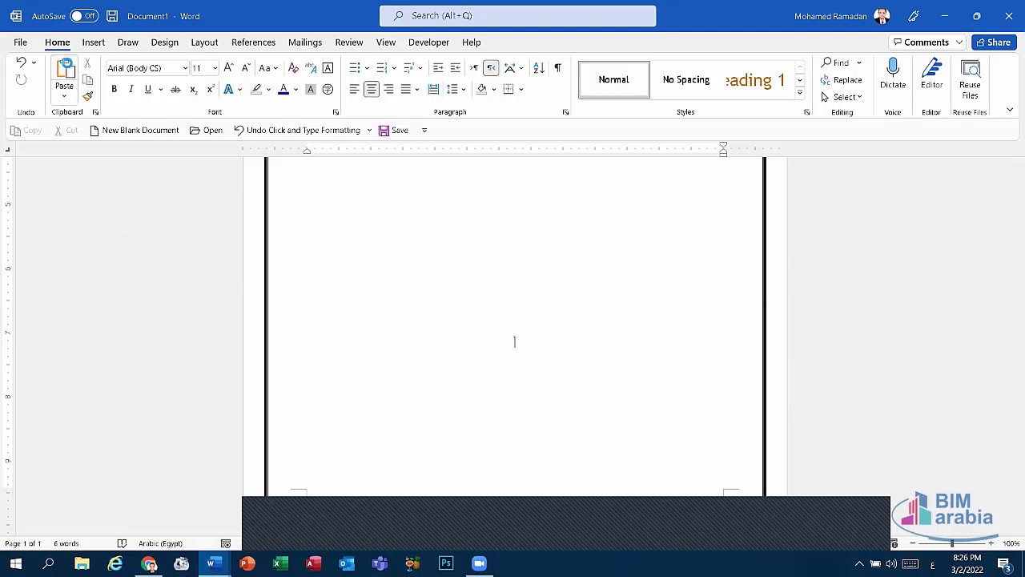
{"action": "left_click", "coordinate": [64, 74]}
{"action": "left_click", "coordinate": [263, 131]}
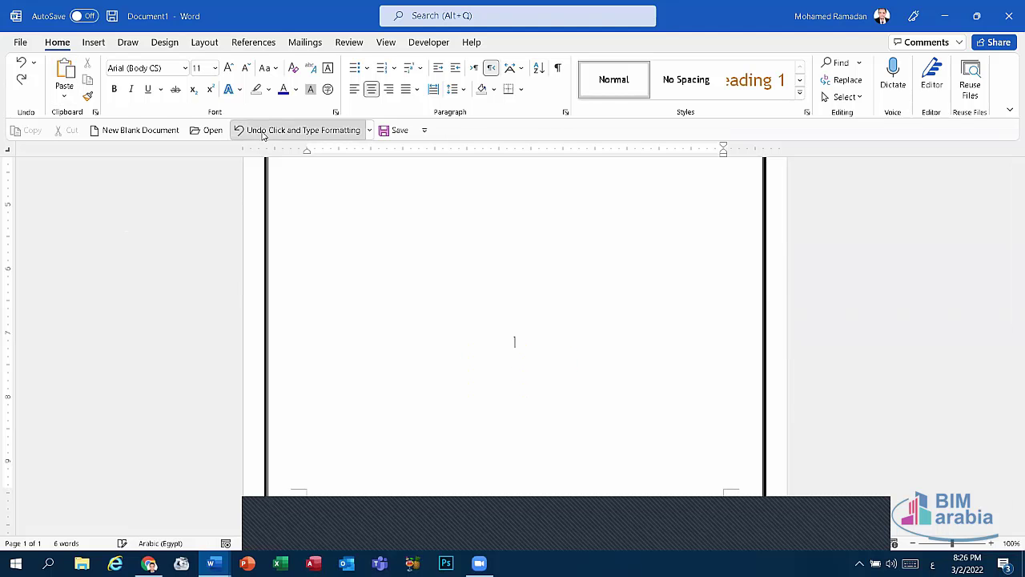
{"action": "left_click", "coordinate": [263, 131]}
{"action": "left_click", "coordinate": [263, 132]}
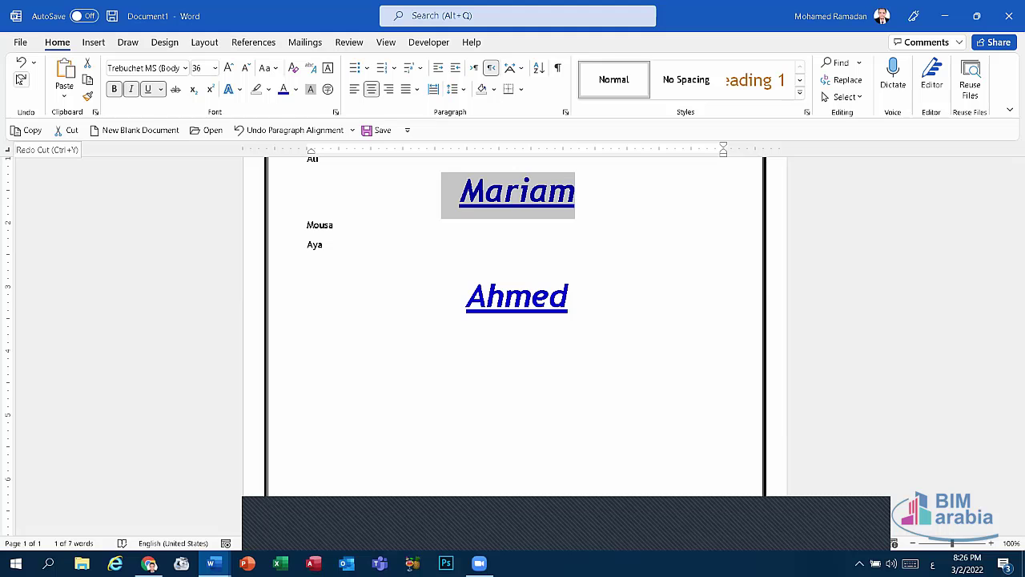
Step: Redo the cut and lower paste, then add two more Mariam copies
{"action": "left_click", "coordinate": [21, 79]}
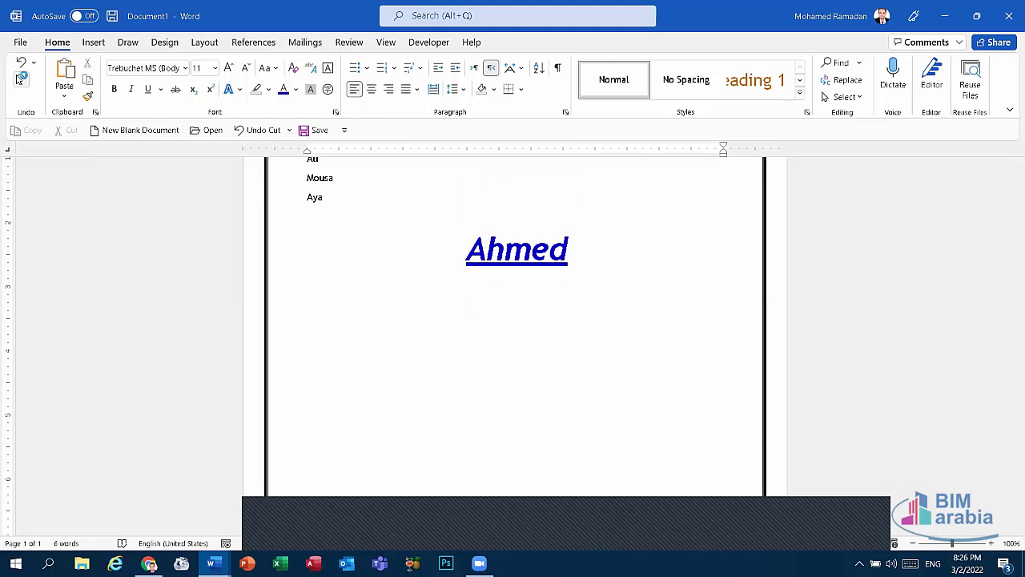
{"action": "scroll", "coordinate": [284, 201], "scroll_direction": "up", "scroll_amount": 3}
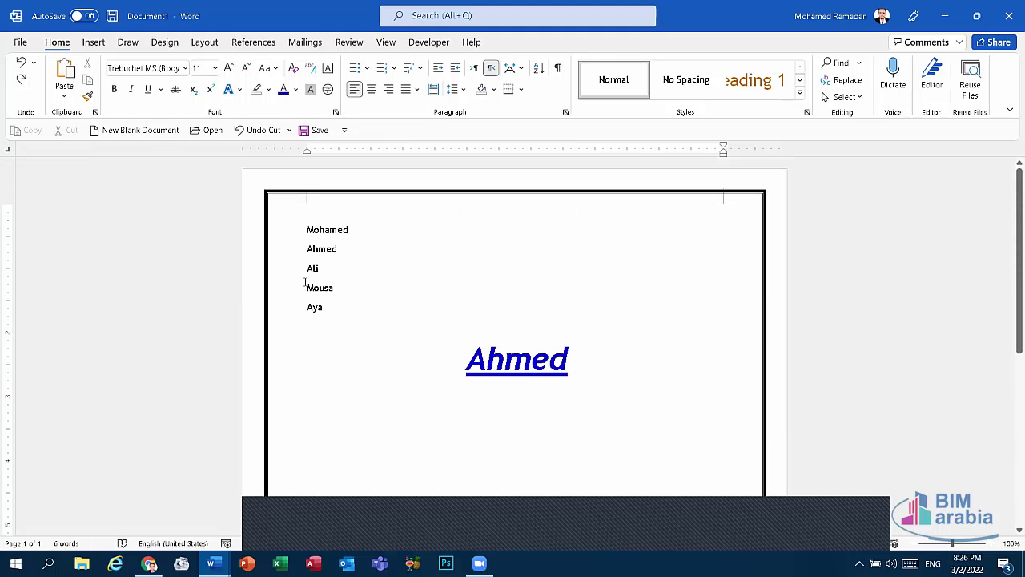
{"action": "left_click", "coordinate": [21, 79]}
{"action": "left_click", "coordinate": [20, 79]}
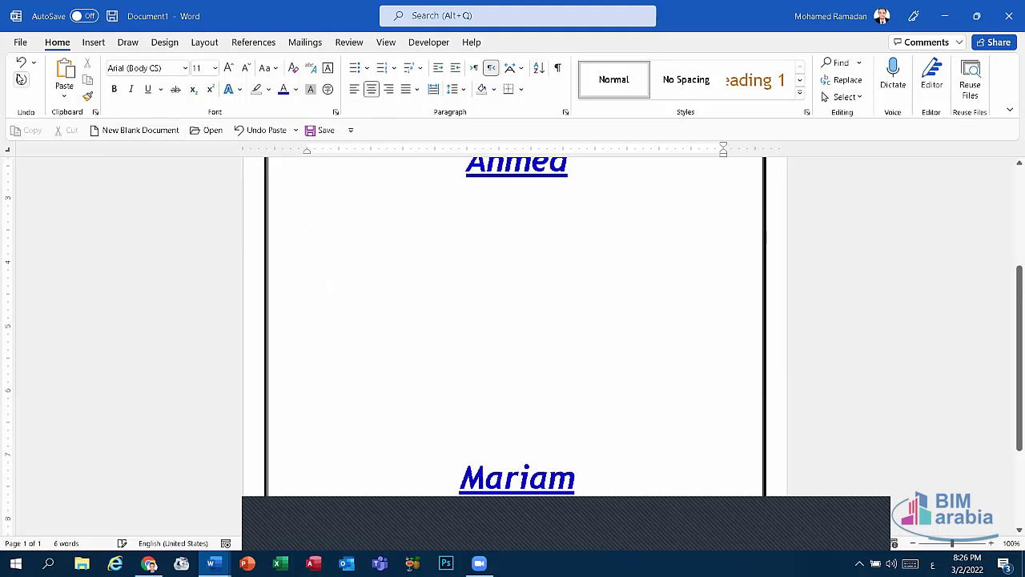
{"action": "left_click", "coordinate": [21, 80]}
{"action": "left_click", "coordinate": [21, 79]}
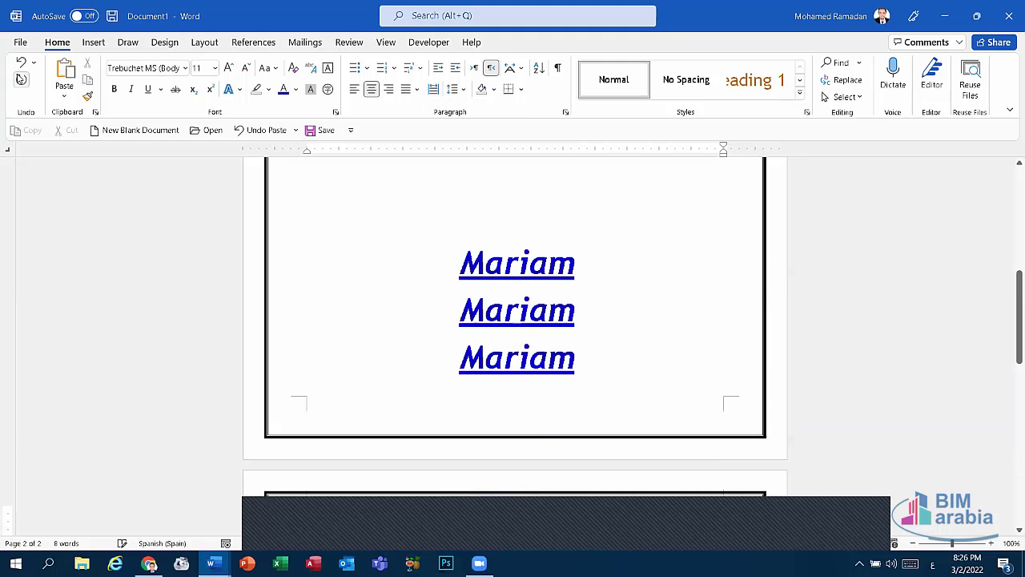
Step: Delete the three Mariam lines, then undo back to just the cut
{"action": "left_click_drag", "start_coordinate": [589, 345], "coordinate": [297, 237]}
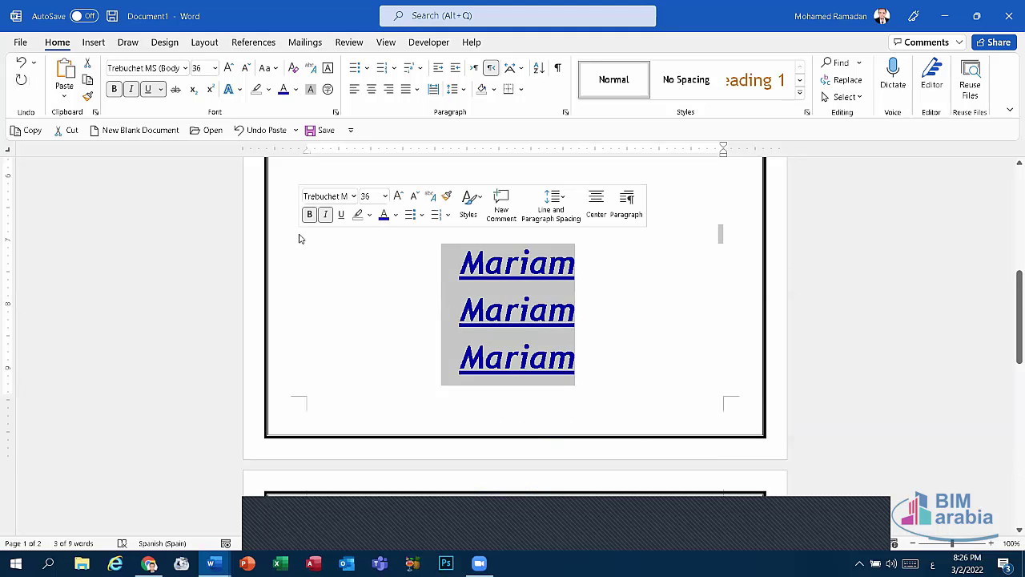
{"action": "key", "text": "BackSpace"}
{"action": "left_click", "coordinate": [266, 132]}
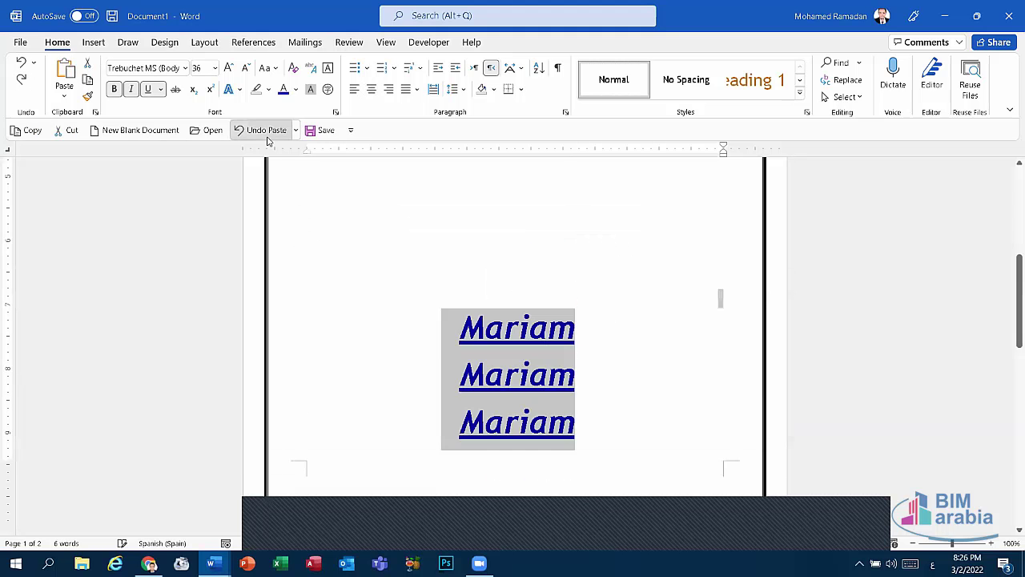
{"action": "left_click", "coordinate": [267, 131]}
{"action": "left_click", "coordinate": [267, 131]}
{"action": "left_click", "coordinate": [268, 138]}
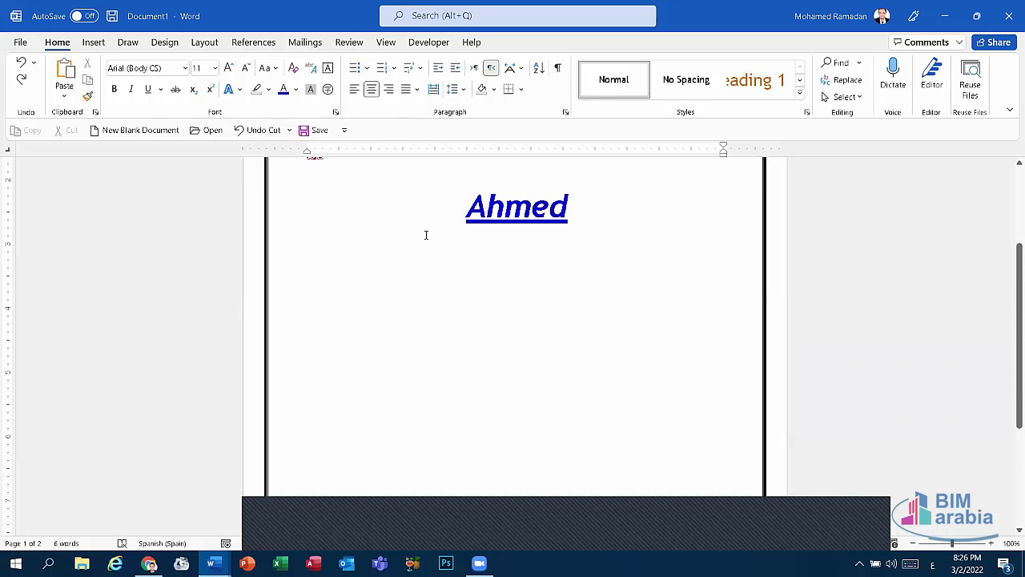
Step: Undo the cut and Mariam's copied formatting, and strip Ahmed's underline, italic, bold and blue
{"action": "left_click", "coordinate": [251, 136]}
{"action": "left_click", "coordinate": [251, 136]}
{"action": "left_click", "coordinate": [250, 136]}
{"action": "left_click", "coordinate": [251, 136]}
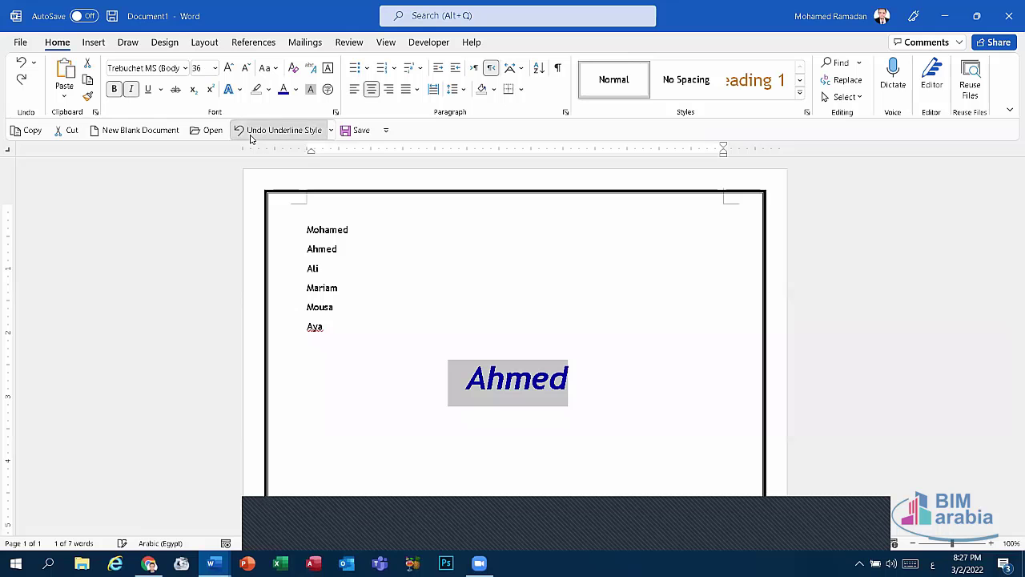
{"action": "left_click", "coordinate": [251, 136]}
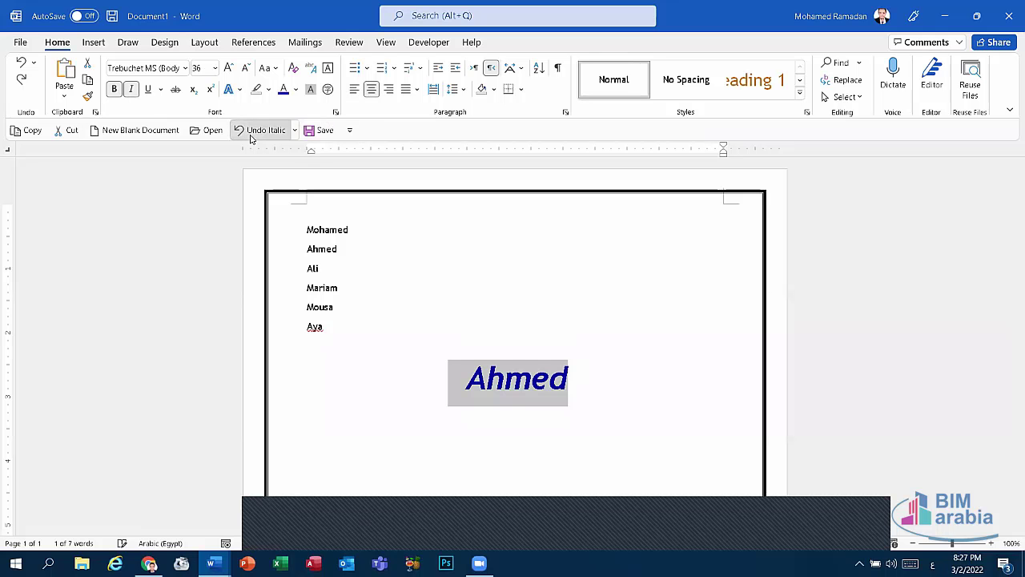
{"action": "left_click", "coordinate": [251, 136]}
{"action": "left_click", "coordinate": [250, 136]}
Step: Undo Ahmed's remaining changes, shrinking it back to its original size
{"action": "left_click", "coordinate": [250, 137]}
{"action": "left_click", "coordinate": [250, 136]}
{"action": "left_click", "coordinate": [251, 136]}
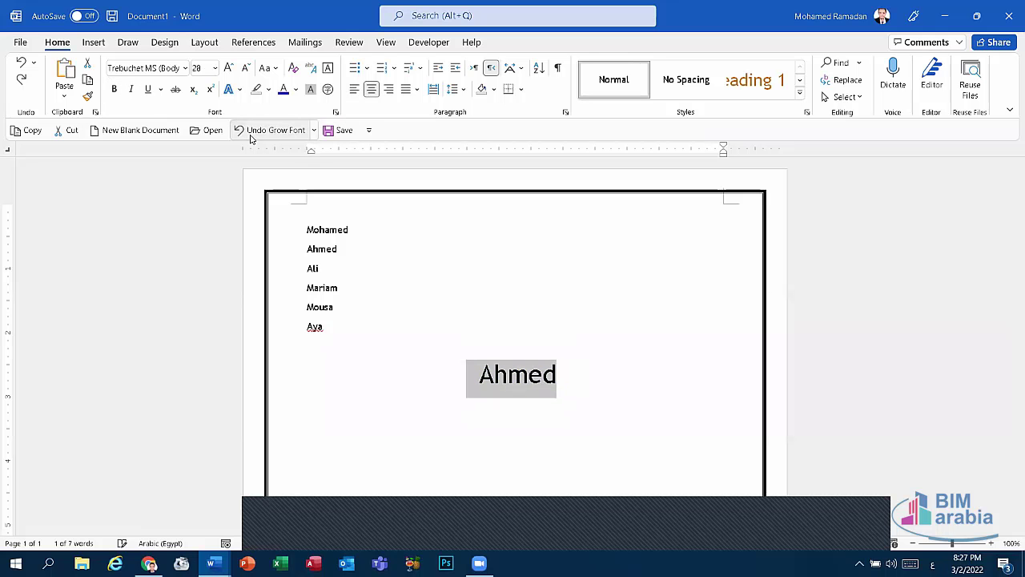
{"action": "left_click", "coordinate": [251, 136]}
{"action": "left_click", "coordinate": [251, 137]}
{"action": "left_click", "coordinate": [251, 136]}
{"action": "left_click", "coordinate": [251, 136]}
{"action": "left_click", "coordinate": [251, 136]}
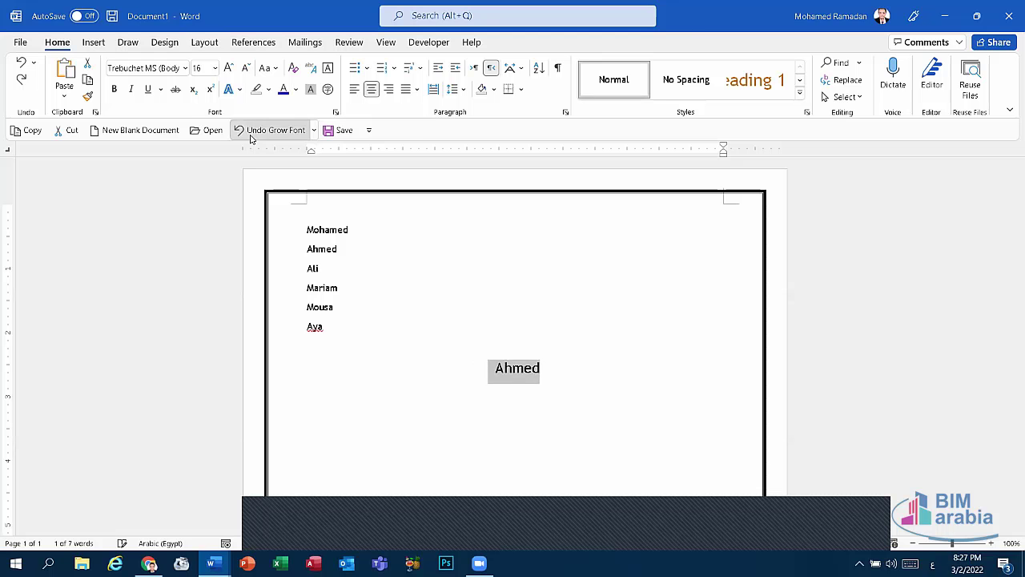
{"action": "left_click", "coordinate": [250, 136]}
{"action": "left_click", "coordinate": [251, 136]}
{"action": "left_click", "coordinate": [251, 136]}
{"action": "left_click", "coordinate": [251, 136]}
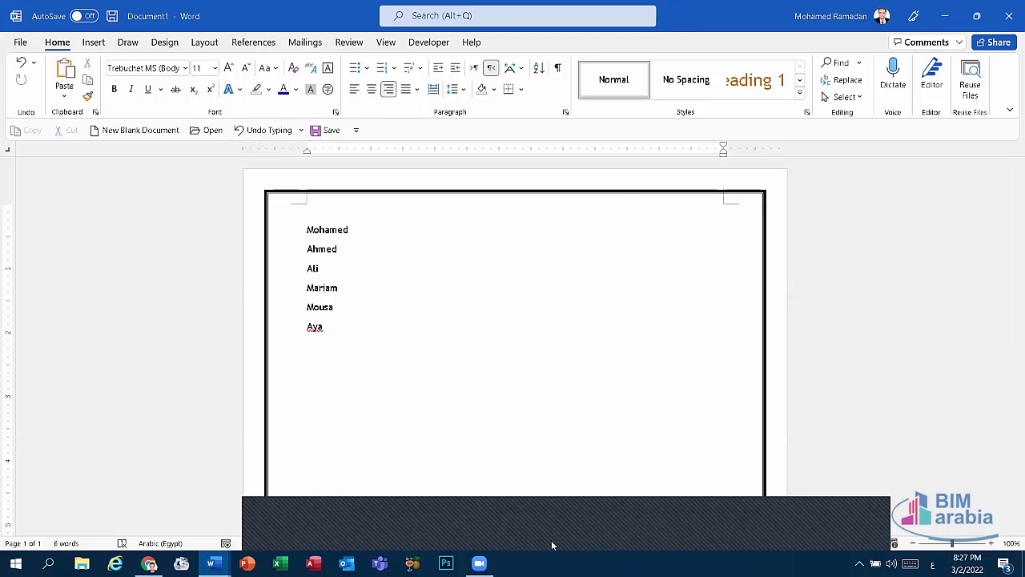
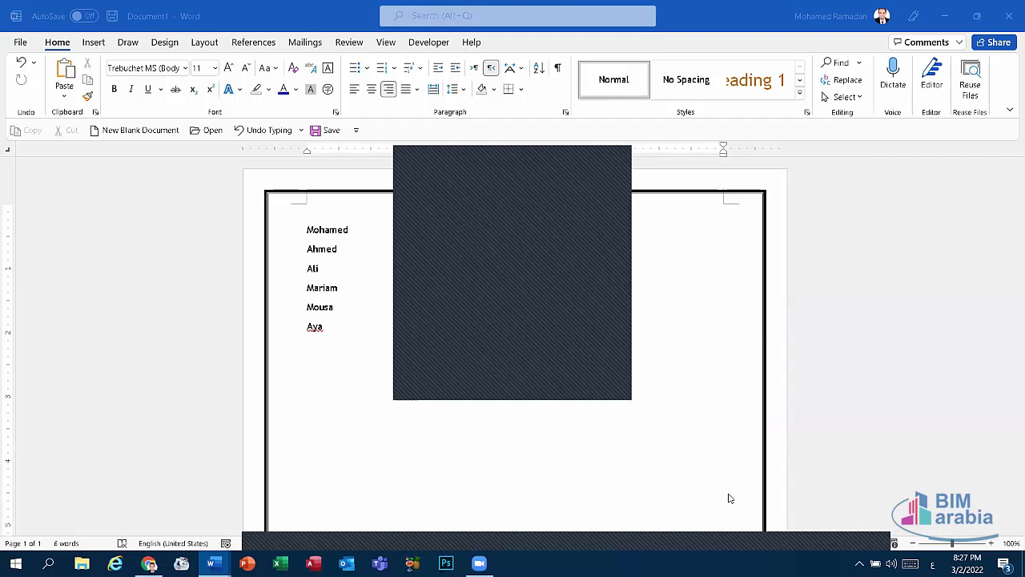
Step: Give the name Ahmed a purple text effect
{"action": "left_click", "coordinate": [607, 153]}
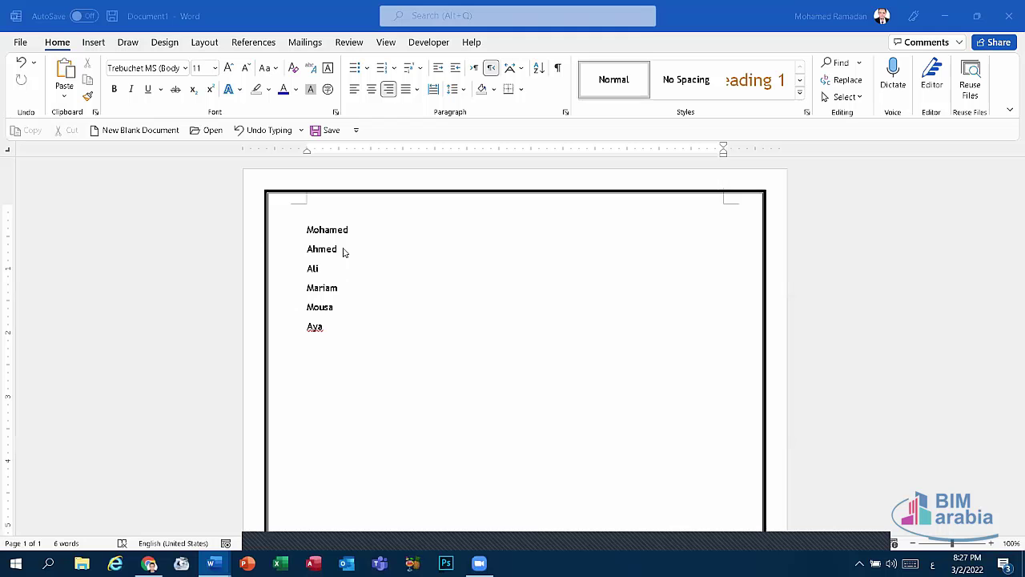
{"action": "left_click", "coordinate": [240, 248]}
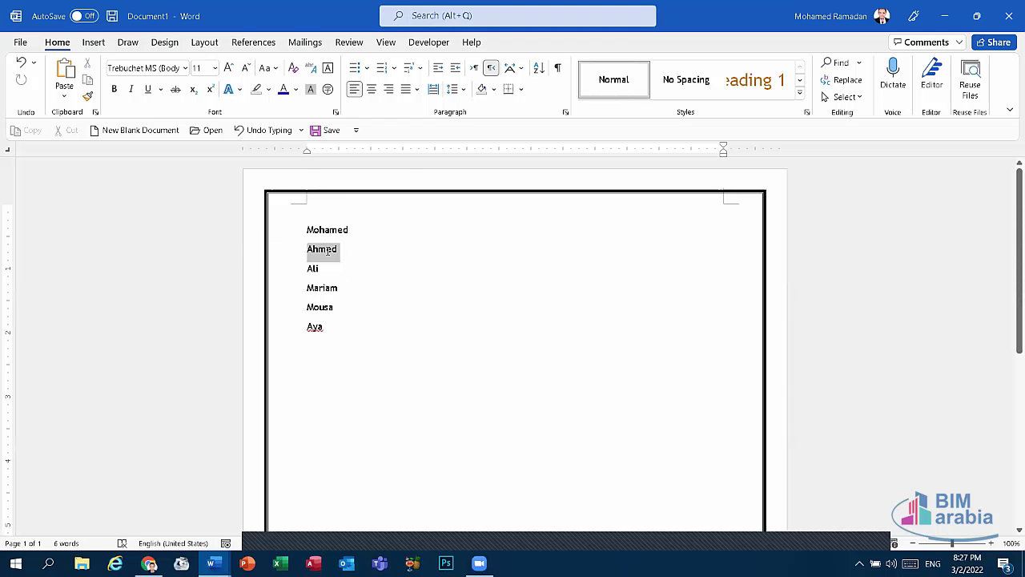
{"action": "left_click", "coordinate": [230, 89]}
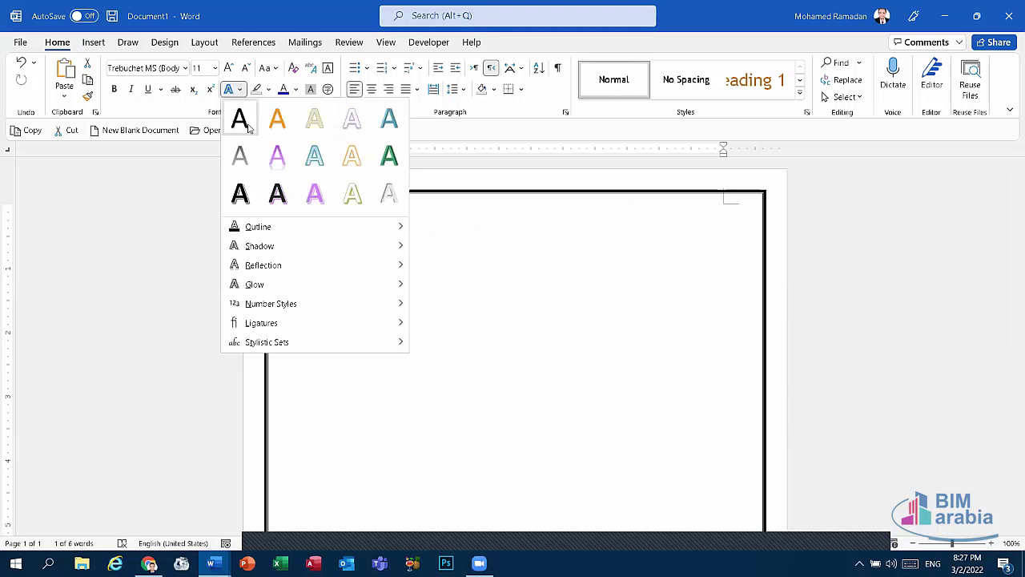
{"action": "left_click", "coordinate": [274, 154]}
Step: Give Aya a green text effect and paint it onto Ali, Mariam and Mousa
{"action": "double_click", "coordinate": [351, 329]}
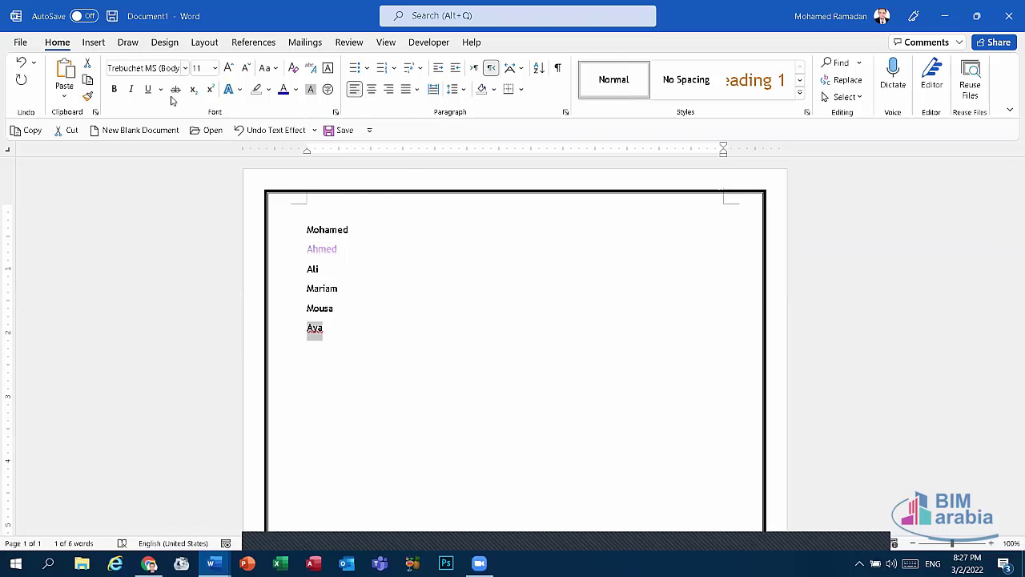
{"action": "left_click", "coordinate": [231, 89]}
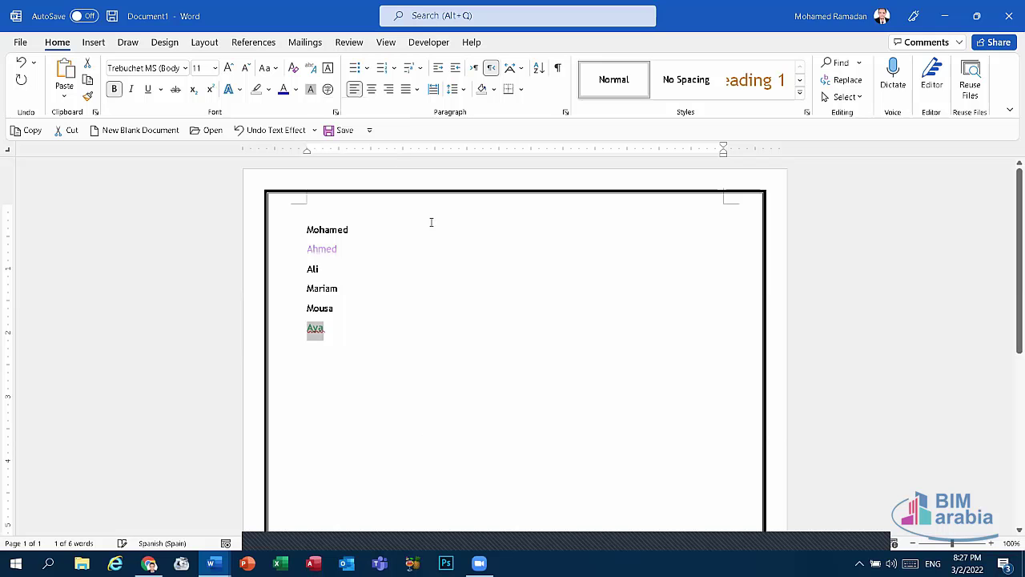
{"action": "left_click", "coordinate": [87, 97]}
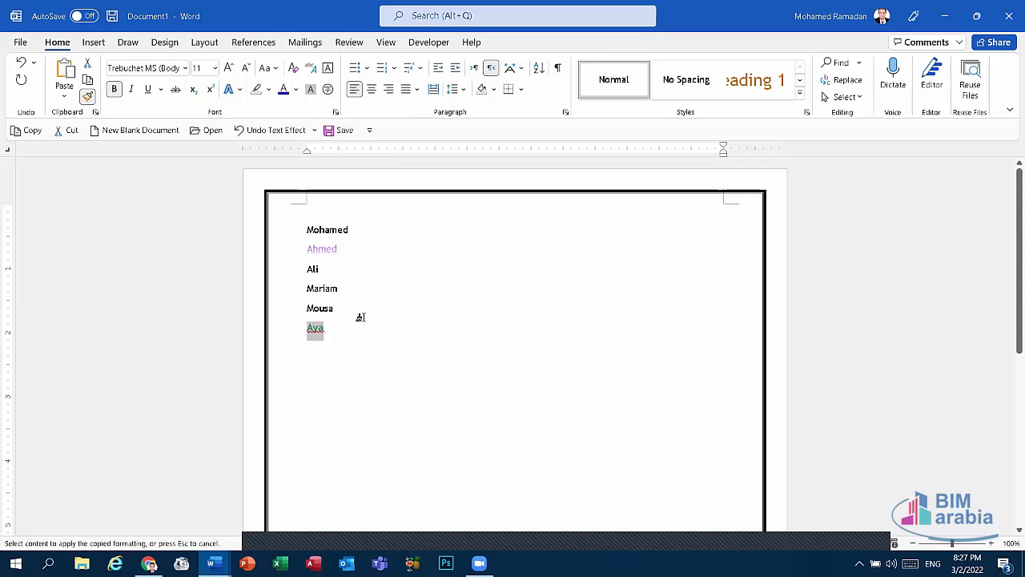
{"action": "mouse_move", "coordinate": [335, 308]}
{"action": "left_mouse_down"}
{"action": "mouse_move", "coordinate": [312, 260]}
{"action": "mouse_move", "coordinate": [310, 272]}
{"action": "left_mouse_up"}
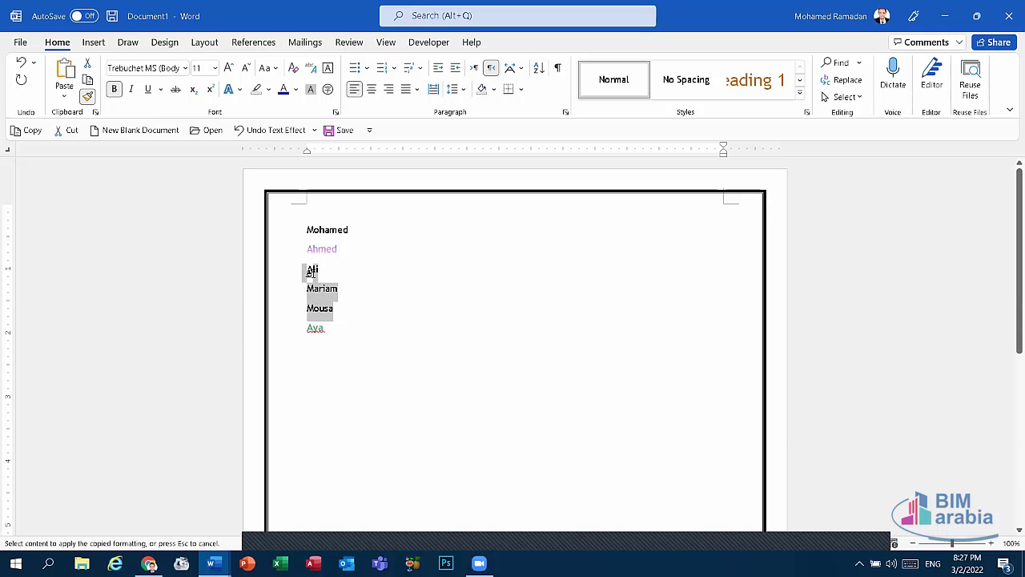
{"action": "left_click_drag", "start_coordinate": [311, 273], "coordinate": [312, 273]}
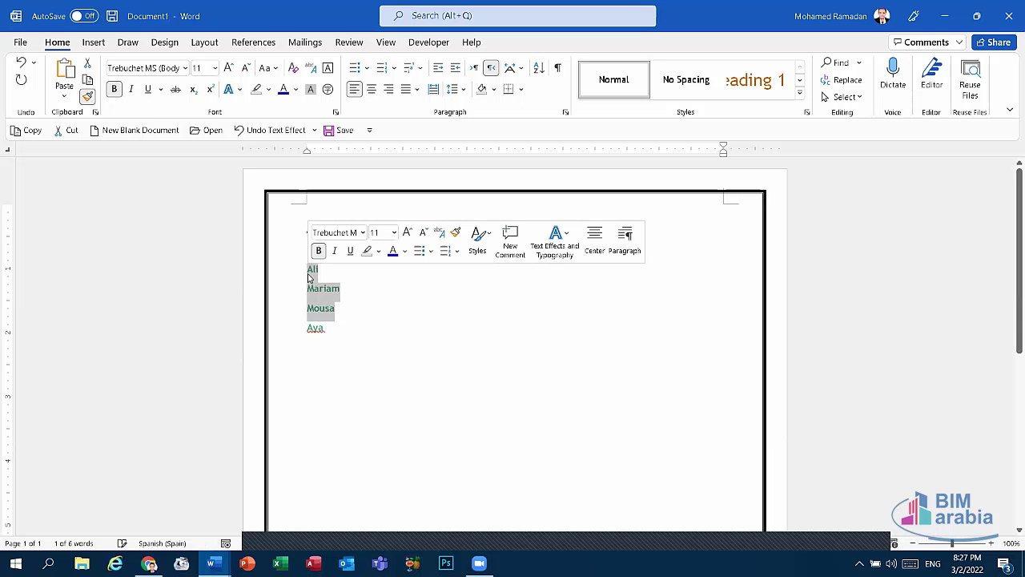
{"action": "left_click", "coordinate": [338, 338]}
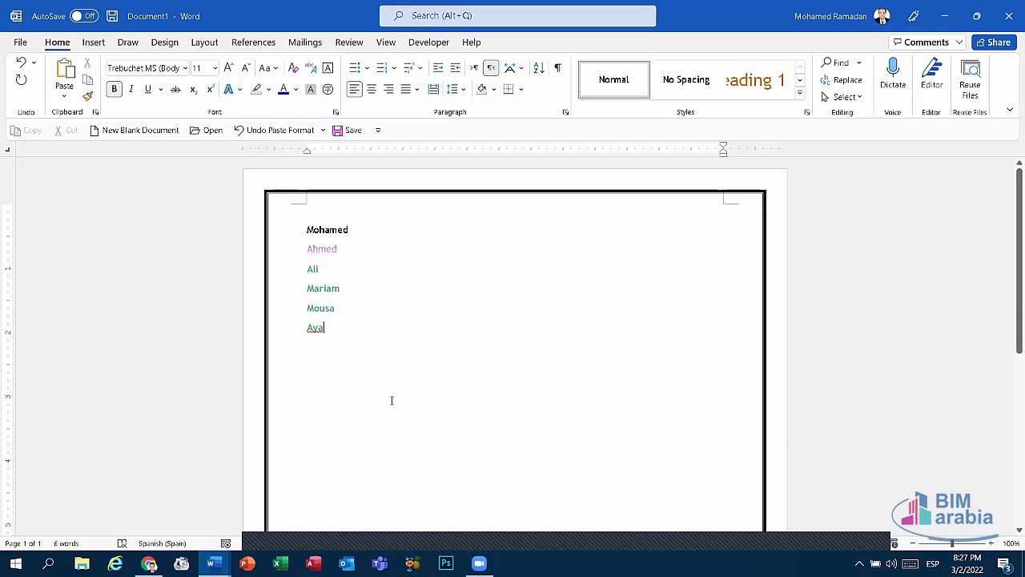
Step: Add an empty line below Aya, switch the keyboard input language, and select the name lines
{"action": "key", "text": "Return"}
{"action": "key", "text": "Return"}
{"action": "key", "text": "alt+shift"}
{"action": "left_click", "coordinate": [340, 401]}
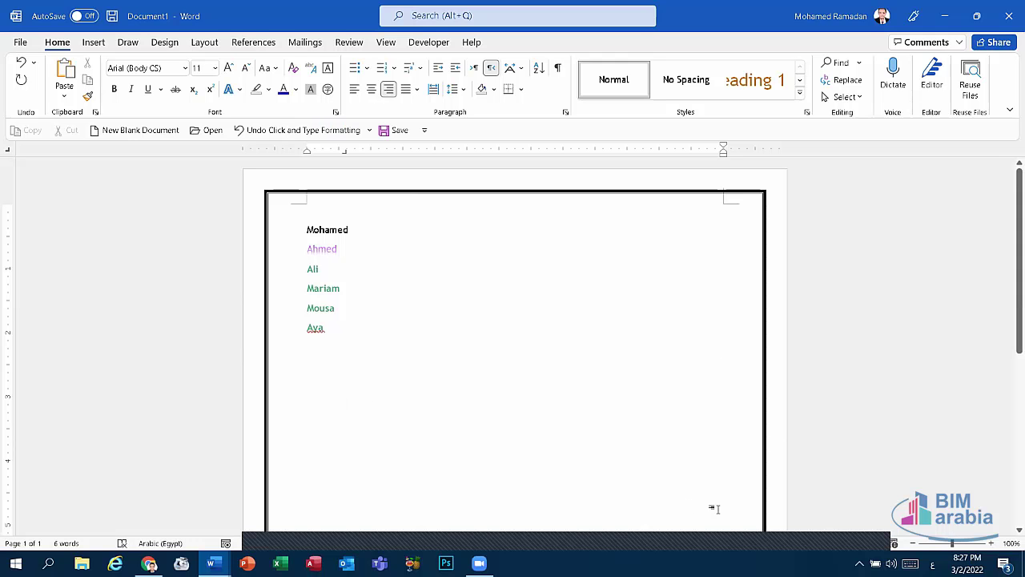
{"action": "left_click_drag", "start_coordinate": [422, 370], "coordinate": [229, 286]}
{"action": "left_click_drag", "start_coordinate": [281, 373], "coordinate": [269, 198]}
{"action": "left_click_drag", "start_coordinate": [259, 353], "coordinate": [274, 224]}
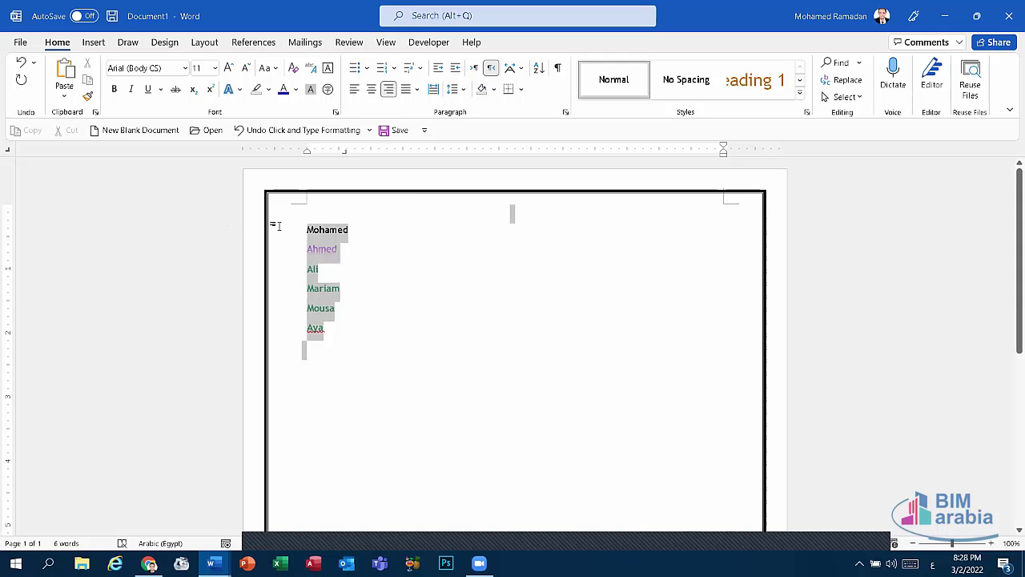
{"action": "left_click", "coordinate": [253, 382]}
Step: Paste the copied formatting onto all lines and move the name list down a line
{"action": "key", "text": "ctrl+a"}
{"action": "key", "text": "ctrl+shift+v"}
{"action": "left_click", "coordinate": [294, 376]}
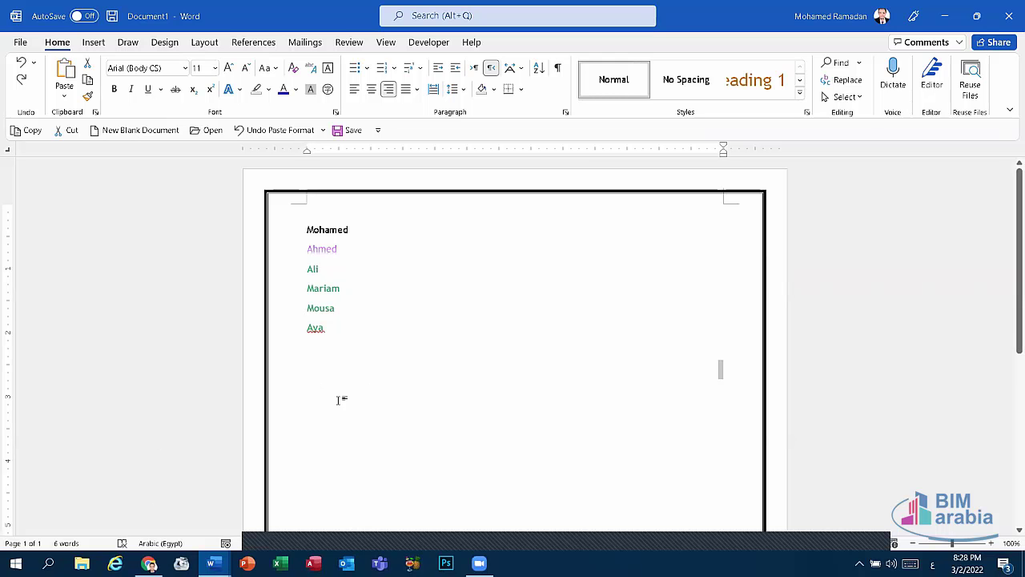
{"action": "left_click_drag", "start_coordinate": [251, 220], "coordinate": [272, 216]}
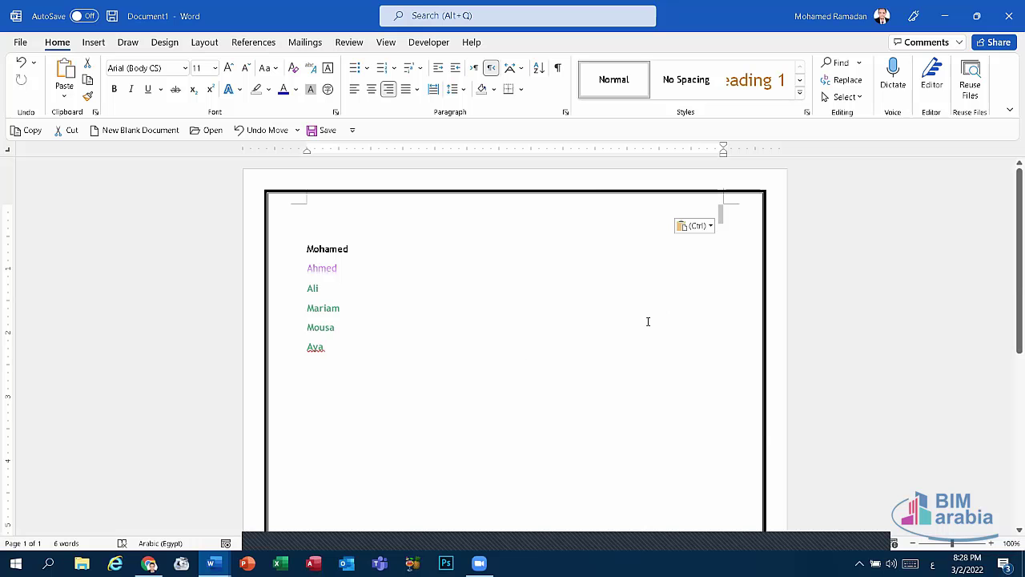
{"action": "key", "text": "ctrl+a"}
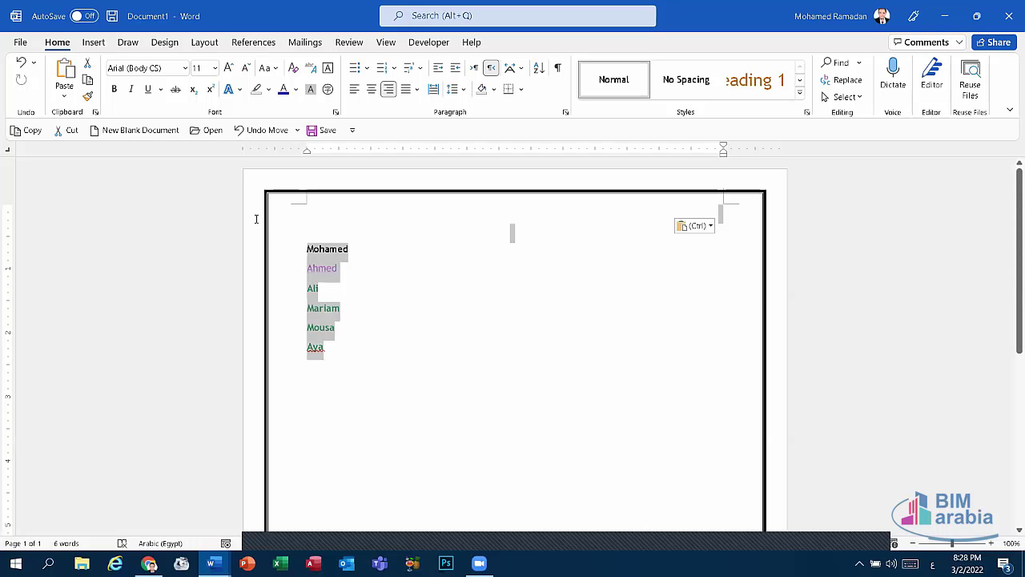
Step: Undo the recent changes until the names are plain and the stray centred Ahmed is gone
{"action": "left_click", "coordinate": [254, 130]}
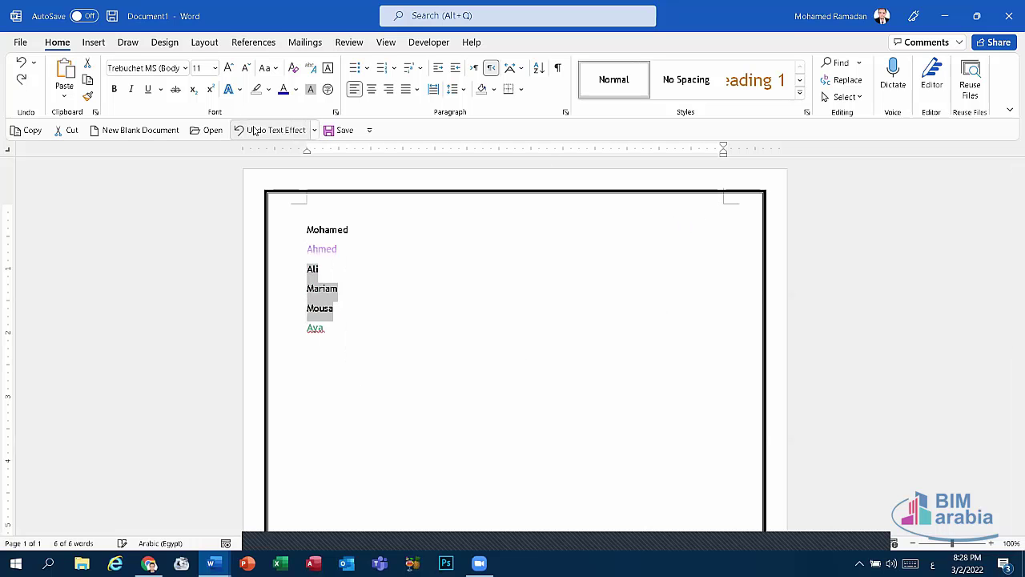
{"action": "left_click", "coordinate": [254, 131]}
{"action": "left_click", "coordinate": [254, 131]}
{"action": "left_click", "coordinate": [254, 130]}
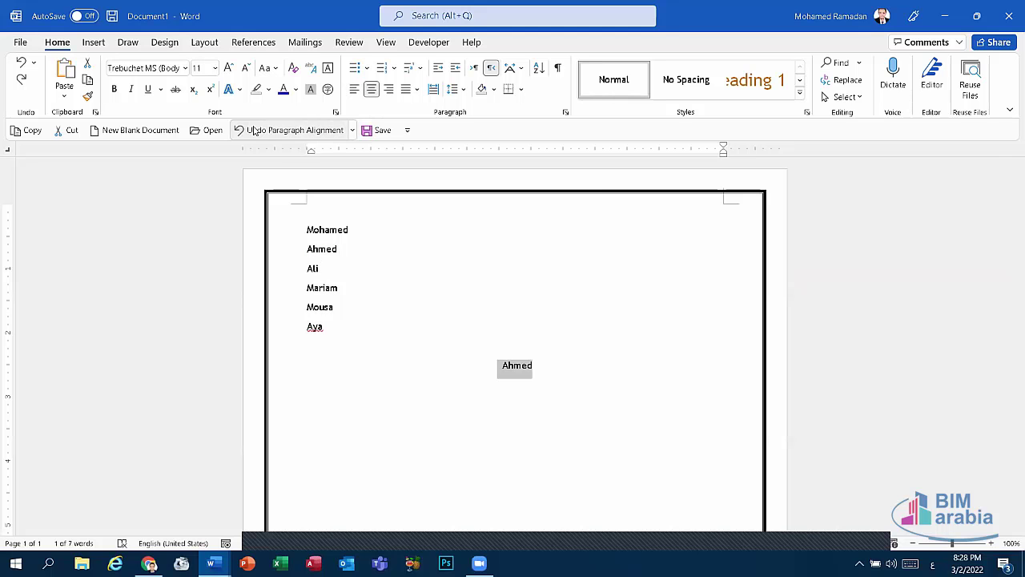
{"action": "left_click", "coordinate": [254, 131]}
Step: Below the list, switch input to English and generate five sample paragraphs with =rand()
{"action": "double_click", "coordinate": [720, 364]}
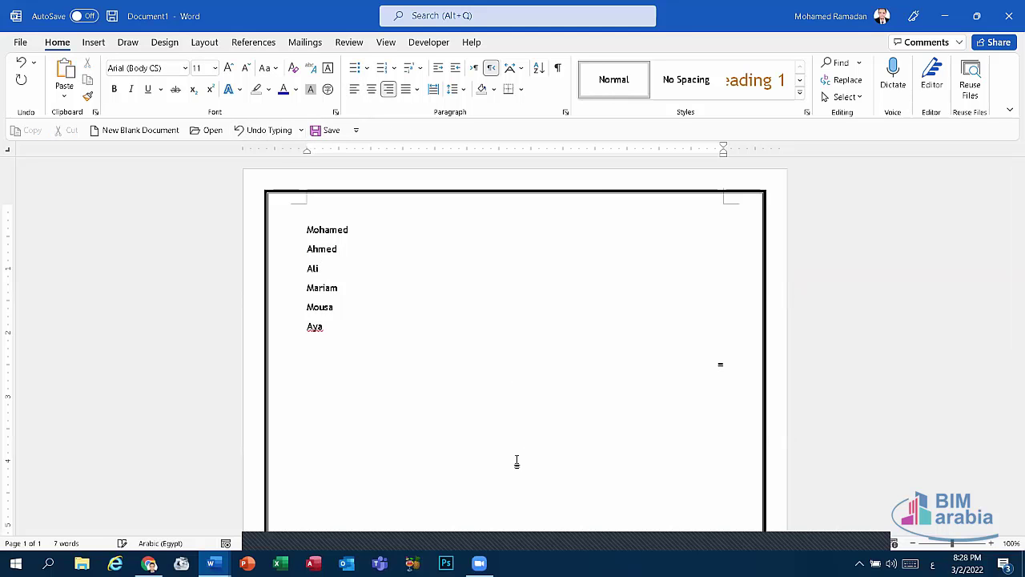
{"action": "left_click", "coordinate": [932, 563]}
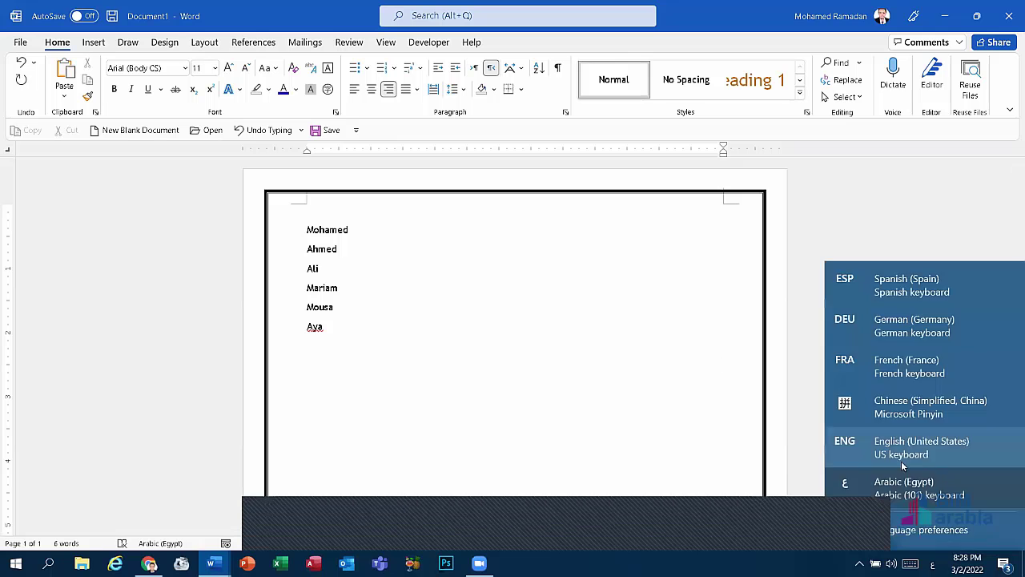
{"action": "left_click", "coordinate": [901, 461]}
{"action": "type", "text": "ran"}
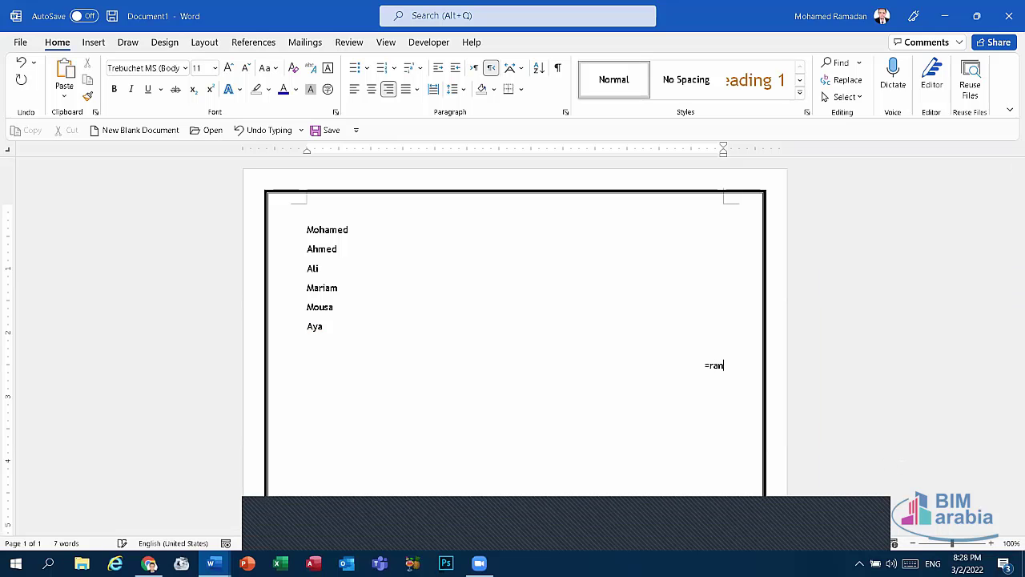
{"action": "type", "text": "("}
{"action": "type", "text": ")"}
{"action": "key", "text": "Return"}
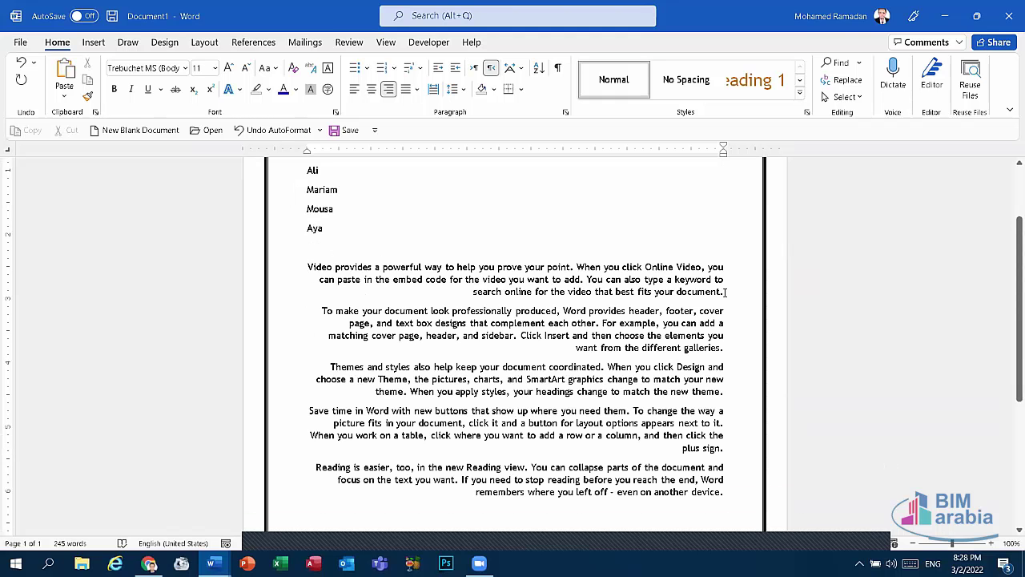
Step: Make the first sample paragraph bold and dark blue
{"action": "left_click_drag", "start_coordinate": [725, 291], "coordinate": [173, 265]}
{"action": "left_click", "coordinate": [113, 88]}
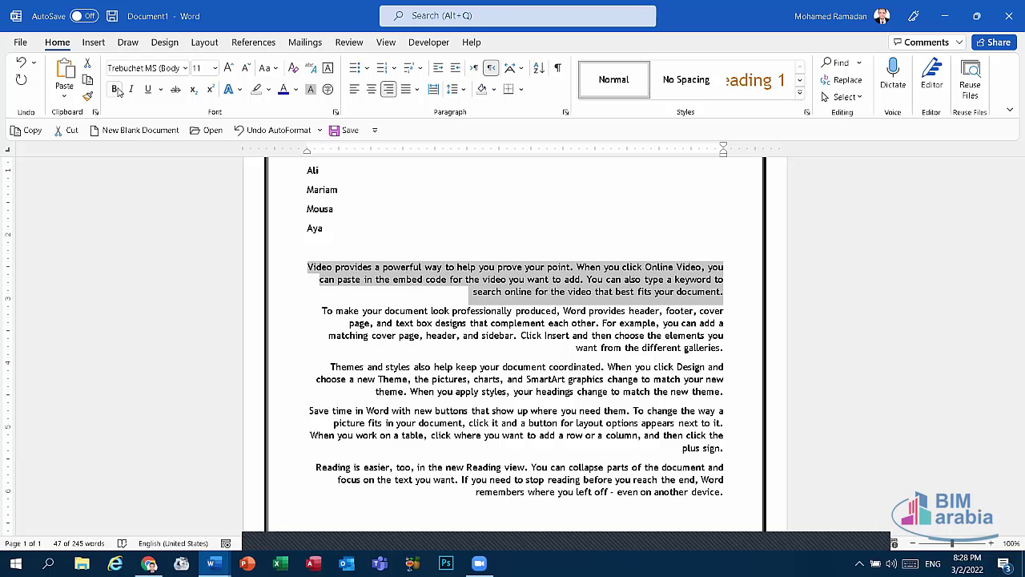
{"action": "left_click", "coordinate": [283, 90]}
{"action": "left_click", "coordinate": [556, 244]}
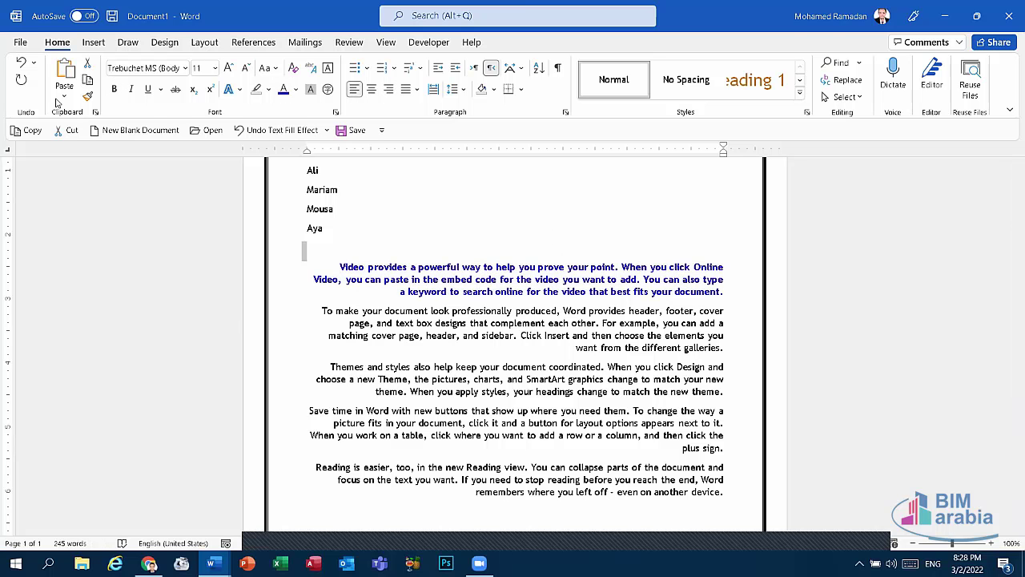
Step: Undo an accidental Format Painter change on the first paragraph
{"action": "left_click", "coordinate": [87, 97]}
{"action": "left_click_drag", "start_coordinate": [725, 293], "coordinate": [312, 252]}
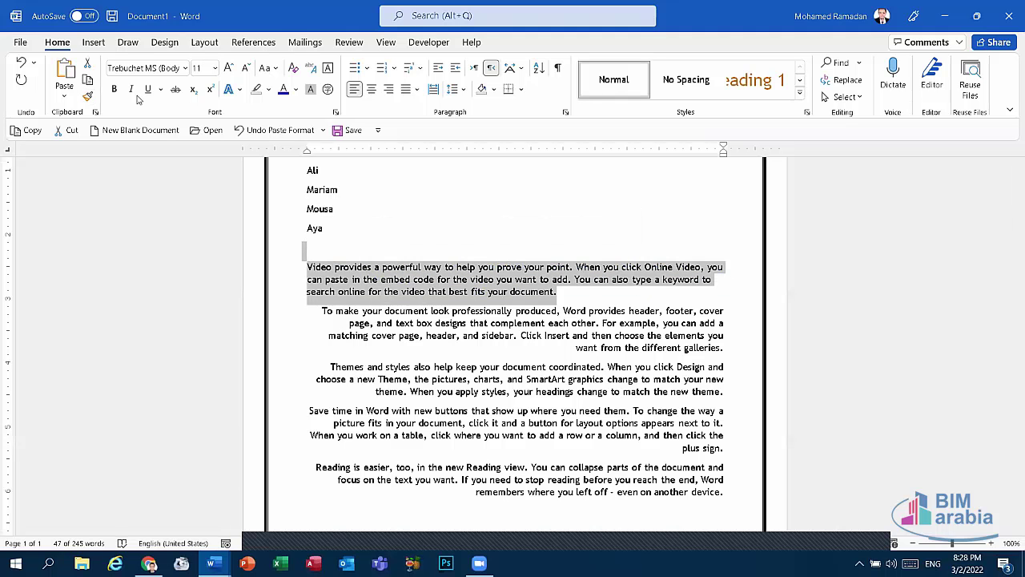
{"action": "left_click", "coordinate": [264, 133]}
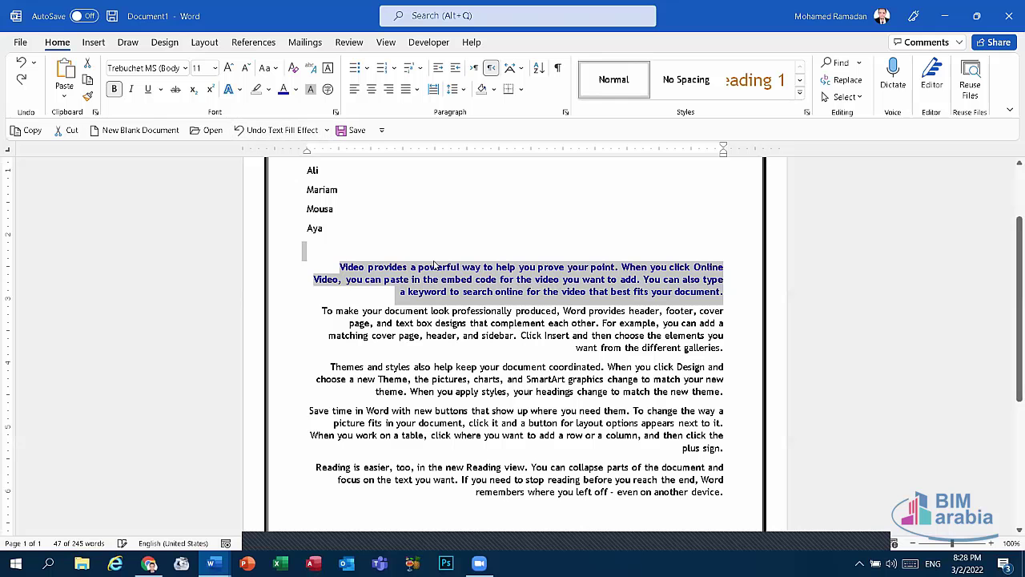
{"action": "left_click", "coordinate": [469, 277]}
{"action": "left_click", "coordinate": [469, 278]}
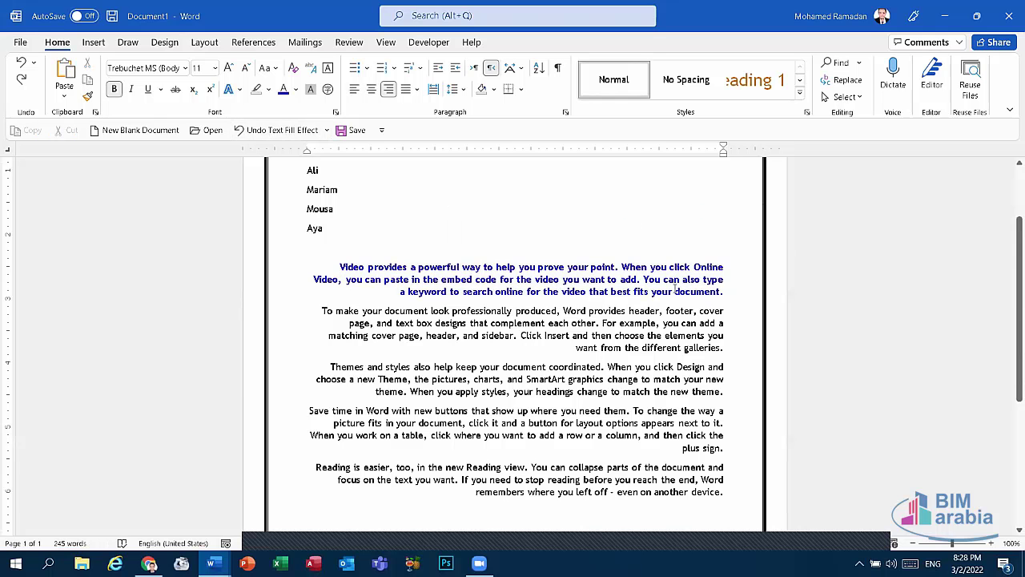
Step: Copy the first paragraph's bold dark-blue formatting onto the last paragraph with Format Painter
{"action": "left_click_drag", "start_coordinate": [724, 292], "coordinate": [330, 266]}
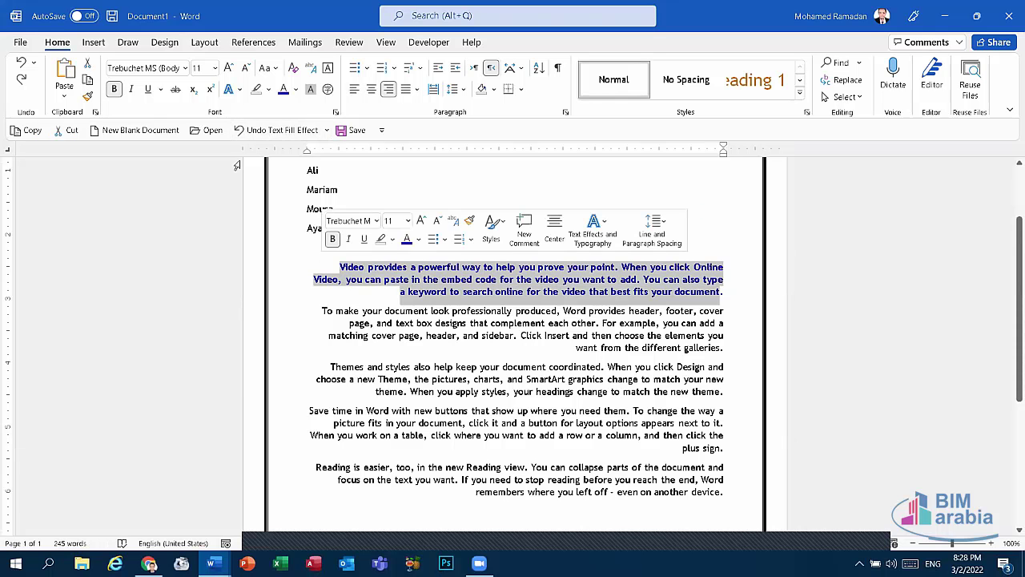
{"action": "left_click", "coordinate": [87, 96]}
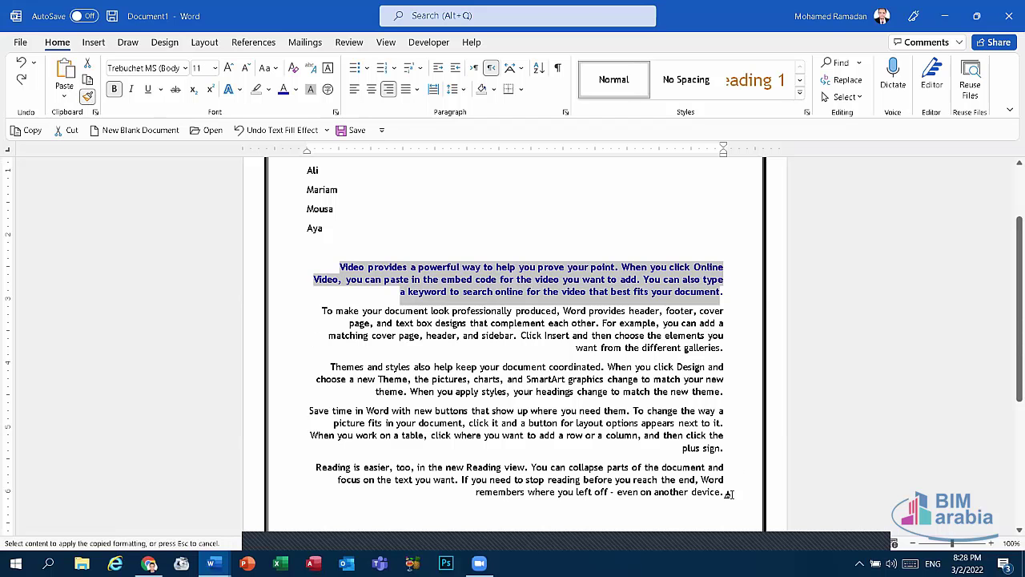
{"action": "mouse_move", "coordinate": [725, 494]}
{"action": "left_mouse_down"}
{"action": "mouse_move", "coordinate": [399, 444]}
{"action": "mouse_move", "coordinate": [282, 445]}
{"action": "left_mouse_up"}
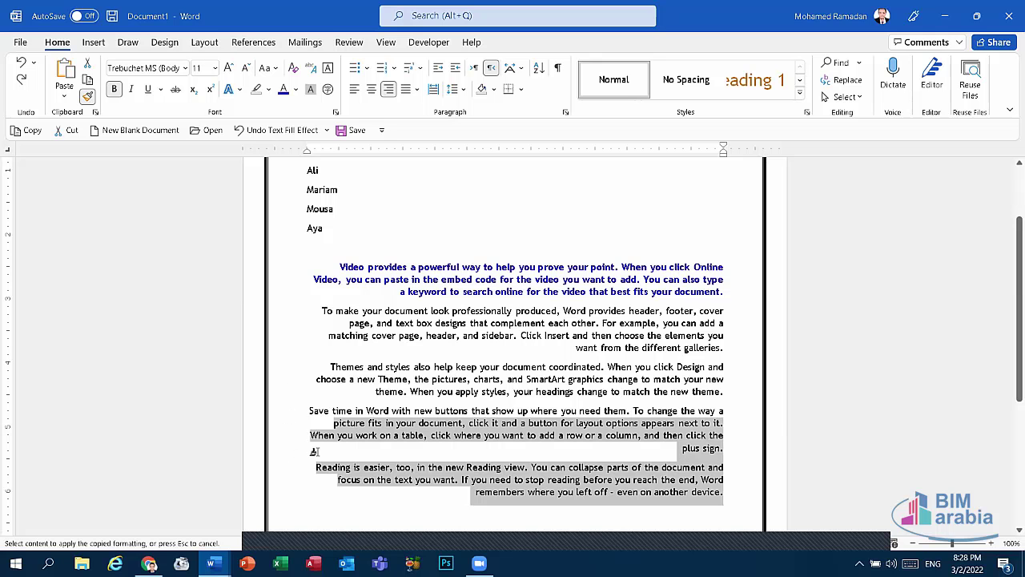
{"action": "mouse_move", "coordinate": [282, 445]}
{"action": "left_mouse_down"}
{"action": "mouse_move", "coordinate": [313, 353]}
{"action": "mouse_move", "coordinate": [344, 373]}
{"action": "mouse_move", "coordinate": [374, 466]}
{"action": "mouse_move", "coordinate": [455, 439]}
{"action": "mouse_move", "coordinate": [451, 455]}
{"action": "mouse_move", "coordinate": [435, 379]}
{"action": "mouse_move", "coordinate": [433, 452]}
{"action": "left_mouse_up"}
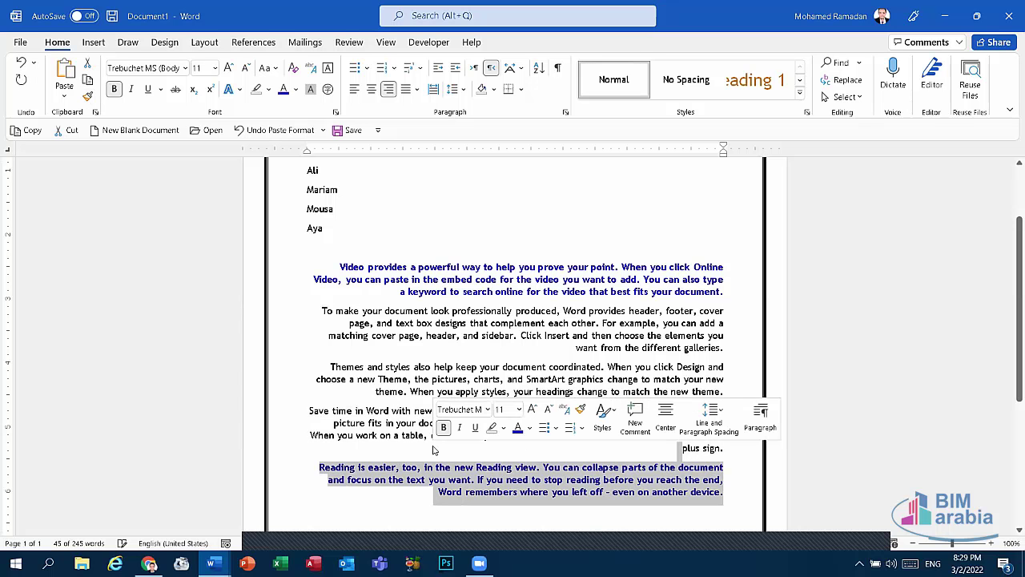
{"action": "left_click", "coordinate": [521, 449]}
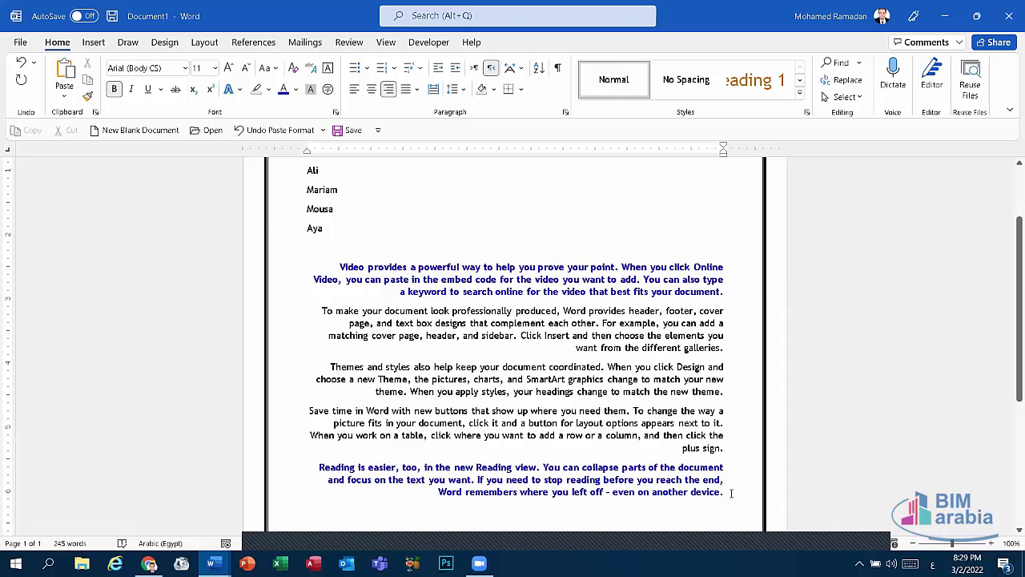
{"action": "left_click_drag", "start_coordinate": [729, 495], "coordinate": [154, 232]}
Step: Delete the sample paragraphs and select the six names
{"action": "key", "text": "Delete"}
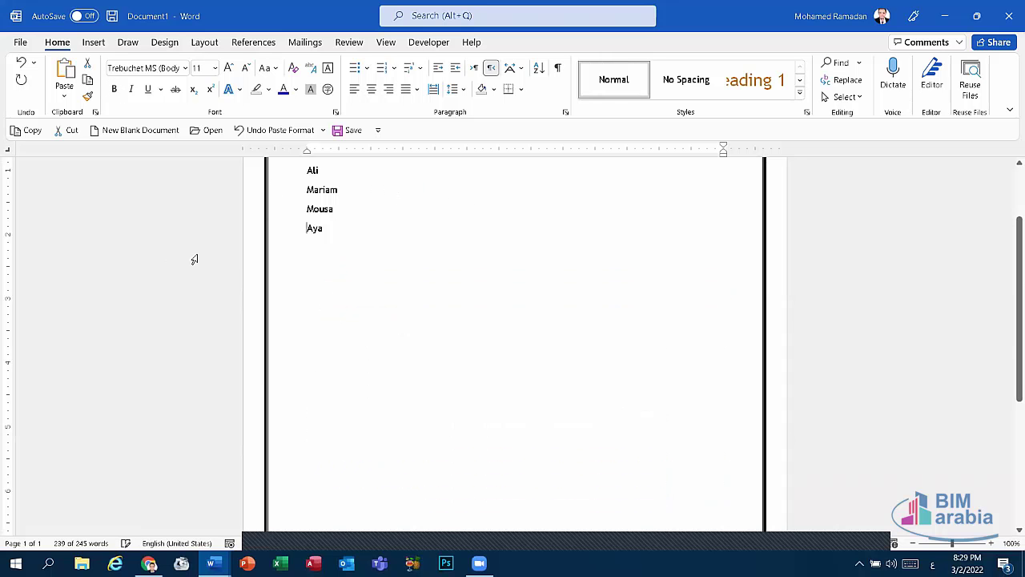
{"action": "scroll", "coordinate": [233, 285], "scroll_direction": "up", "scroll_amount": 2}
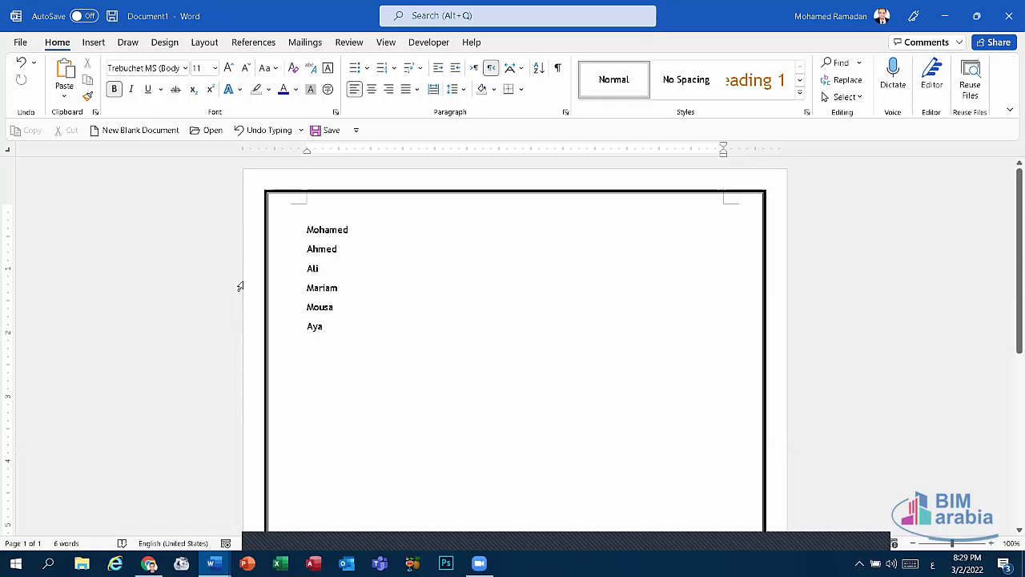
{"action": "left_click_drag", "start_coordinate": [345, 324], "coordinate": [249, 124]}
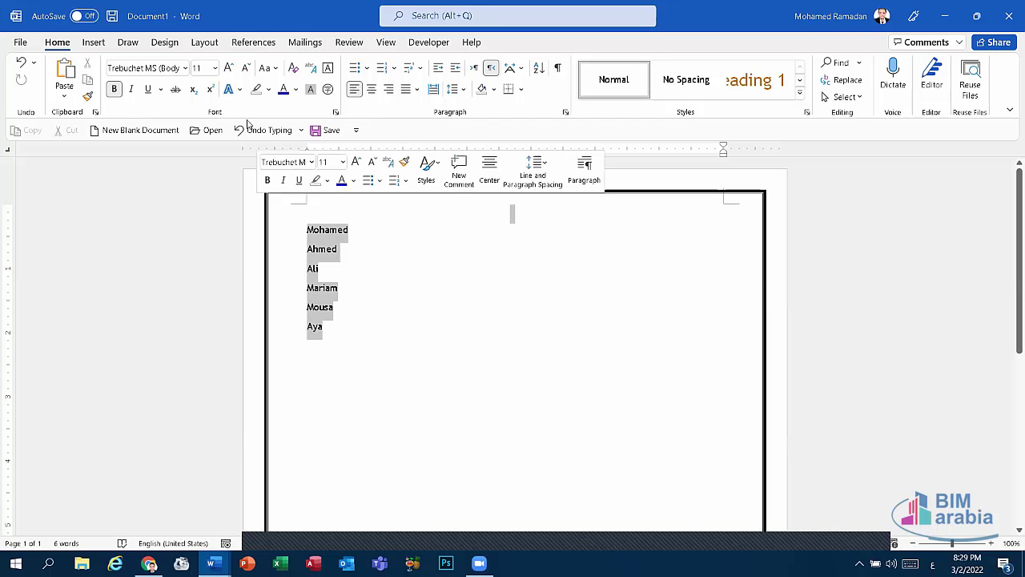
Step: Grow the names to size 22 and turn them into a bulleted list
{"action": "left_click", "coordinate": [229, 68]}
{"action": "left_click", "coordinate": [228, 67]}
{"action": "left_click", "coordinate": [228, 67]}
{"action": "left_click", "coordinate": [228, 67]}
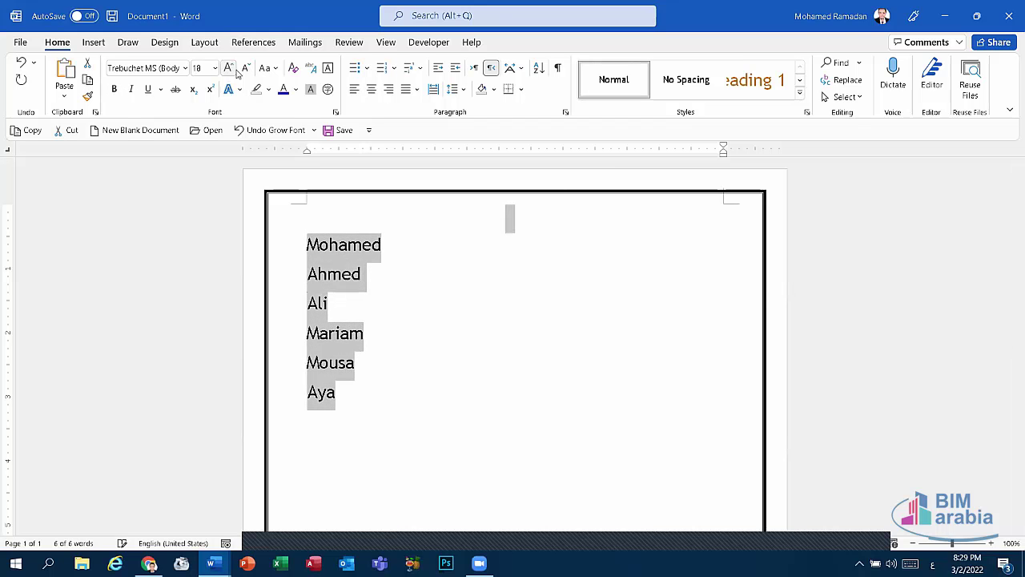
{"action": "left_click", "coordinate": [228, 67]}
{"action": "left_click", "coordinate": [353, 68]}
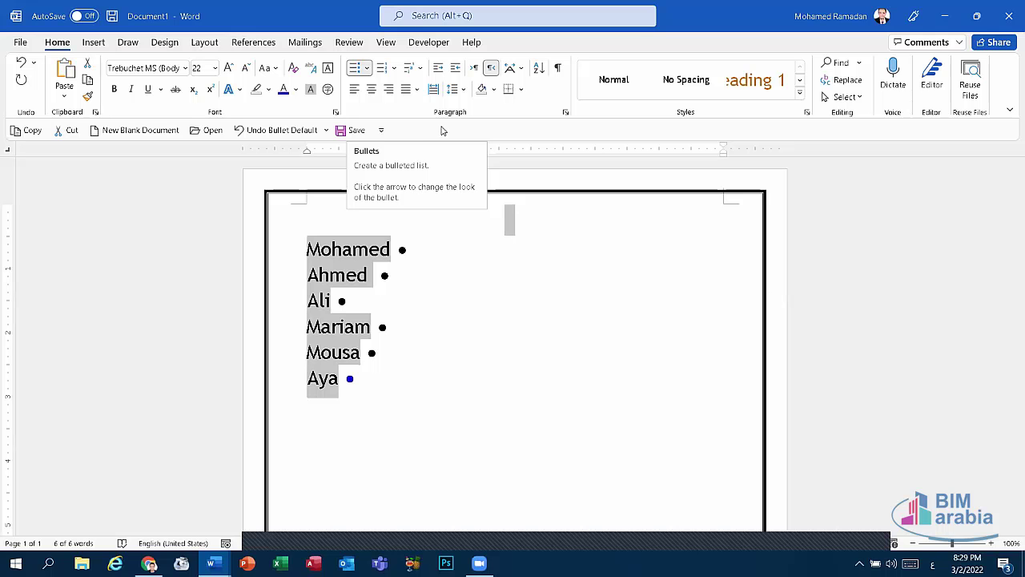
Step: Change the list bullets to the arrow style
{"action": "left_click", "coordinate": [366, 67]}
{"action": "left_click", "coordinate": [362, 205]}
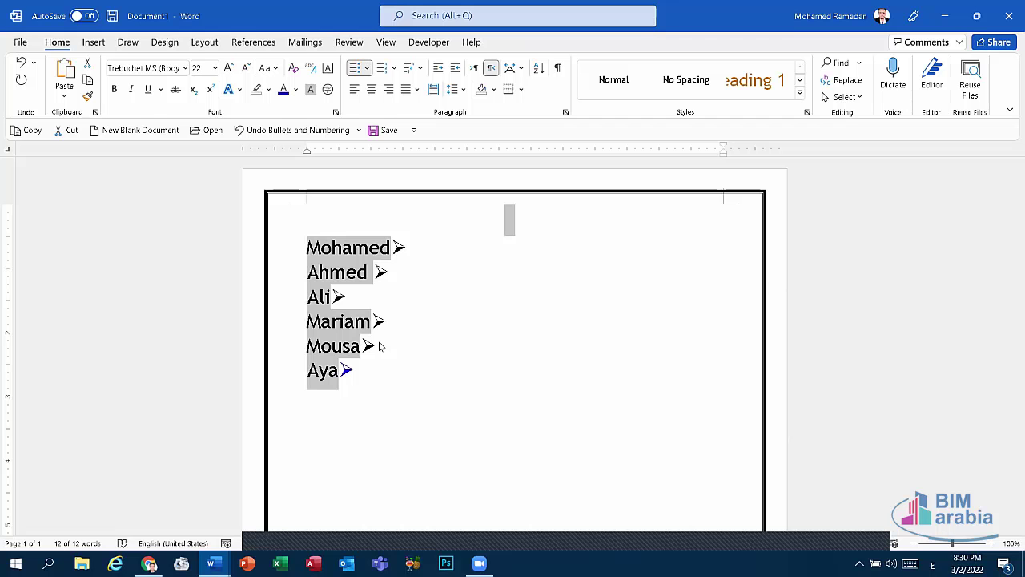
{"action": "left_click", "coordinate": [519, 531]}
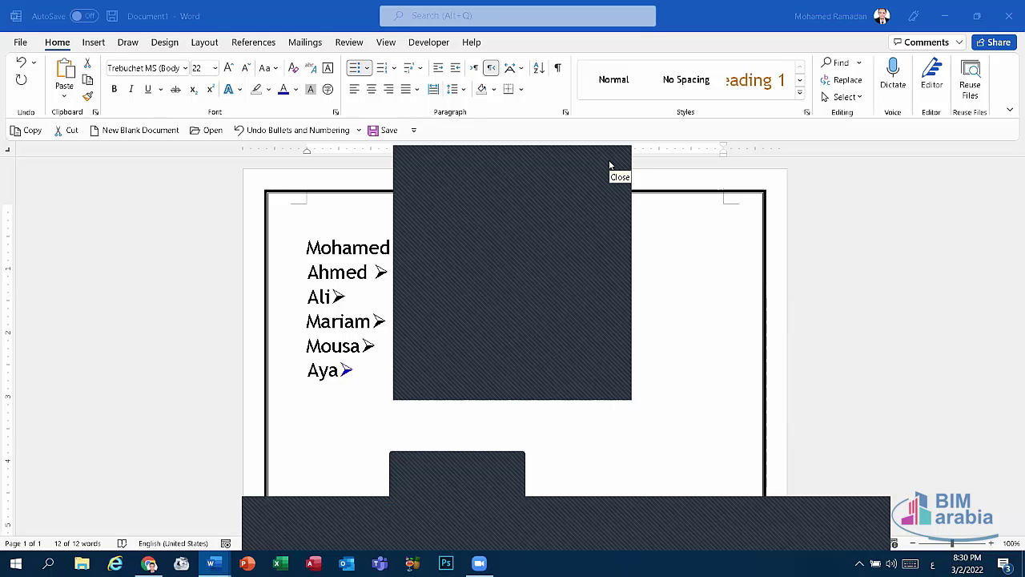
{"action": "left_click", "coordinate": [610, 166]}
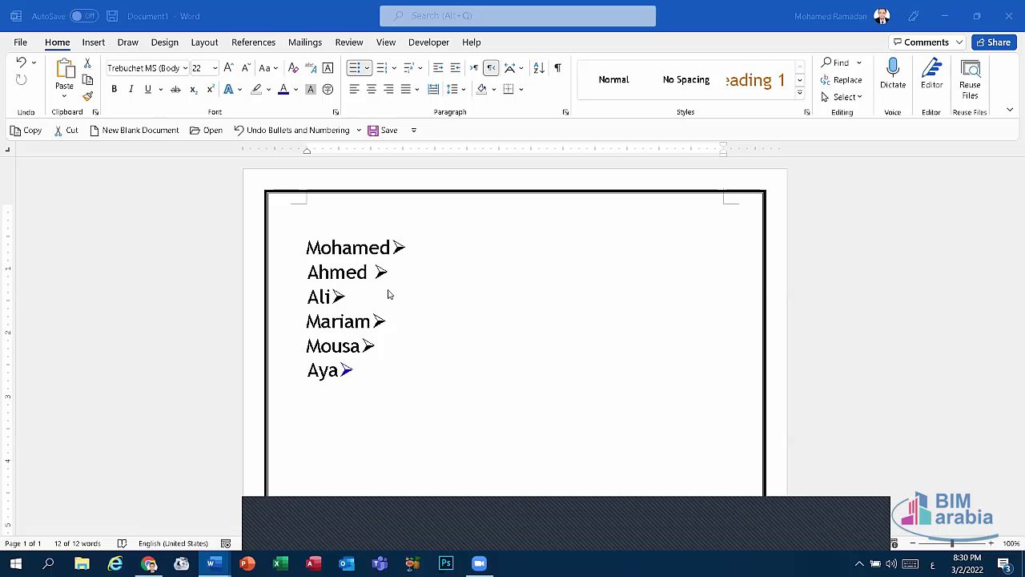
Step: Set the whole name list to left-to-right direction and left alignment
{"action": "key", "text": "ctrl+a"}
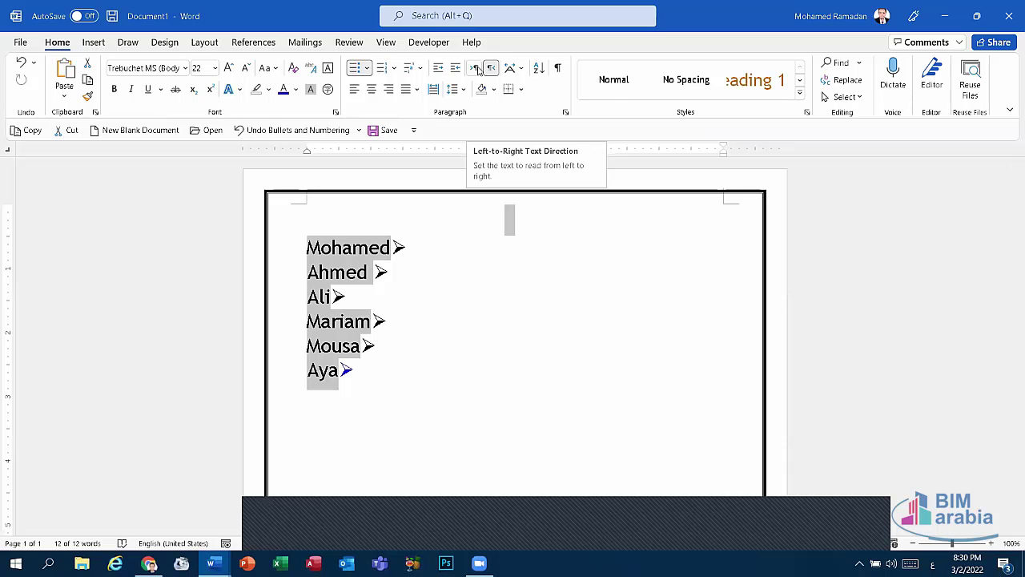
{"action": "left_click", "coordinate": [477, 69]}
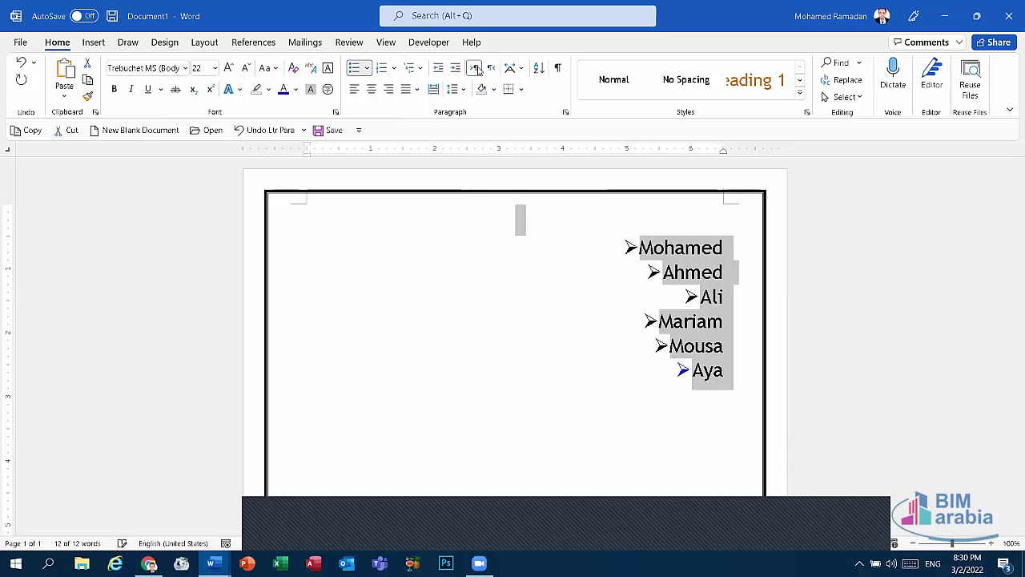
{"action": "left_click", "coordinate": [352, 88]}
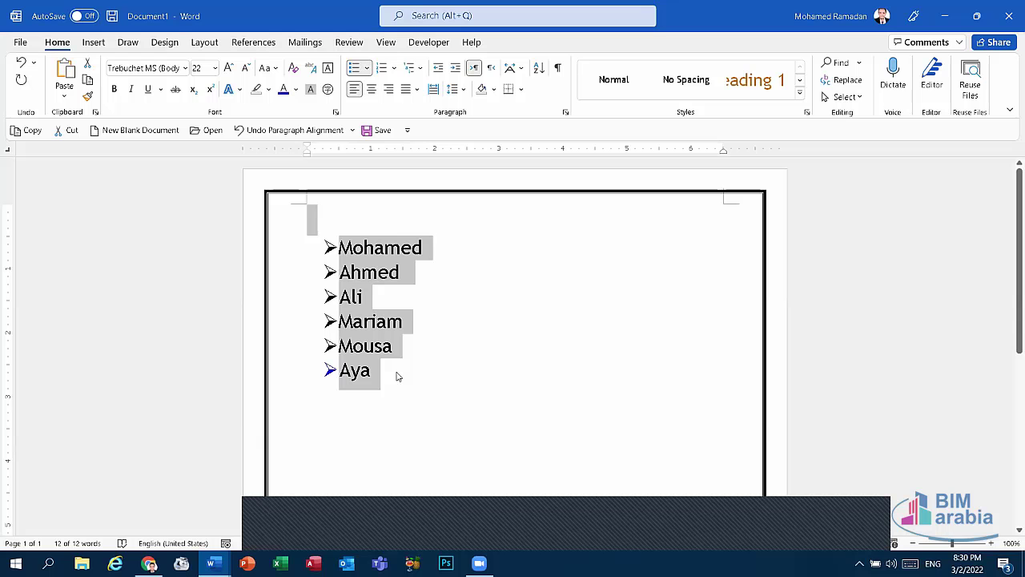
Step: Browse the bullet and numbering galleries without applying a change
{"action": "left_click", "coordinate": [367, 68]}
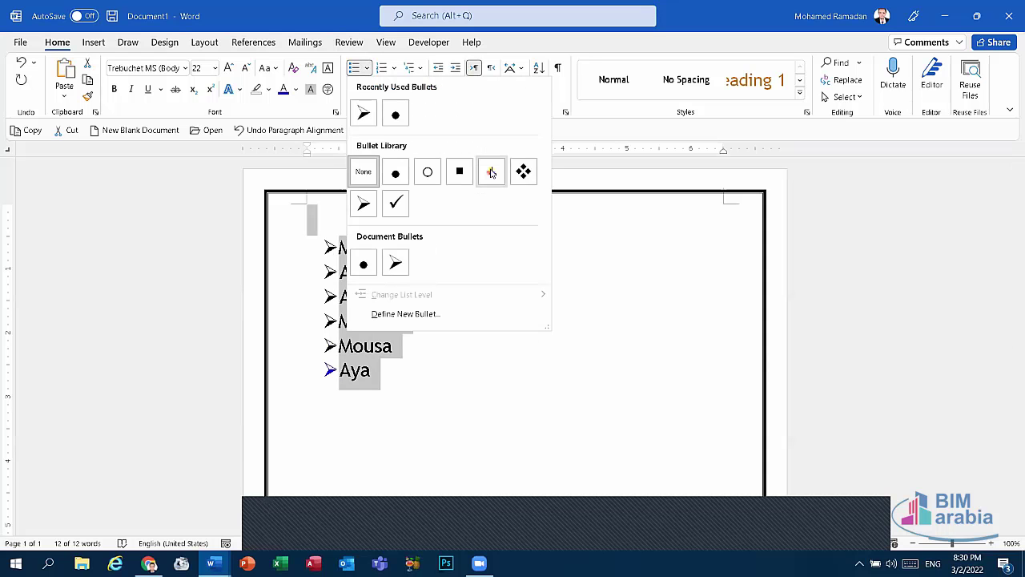
{"action": "left_click", "coordinate": [392, 69]}
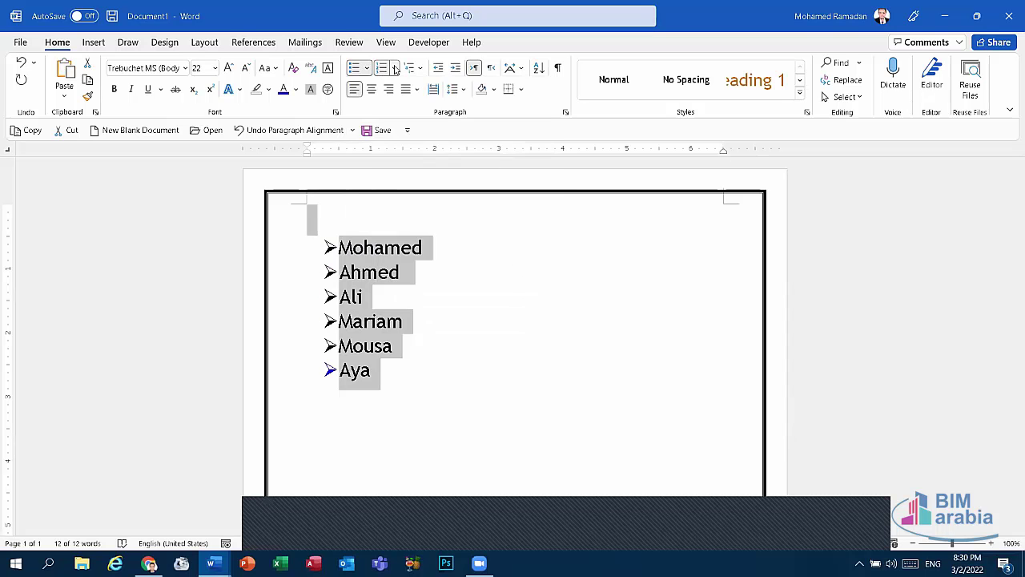
{"action": "left_click", "coordinate": [393, 69]}
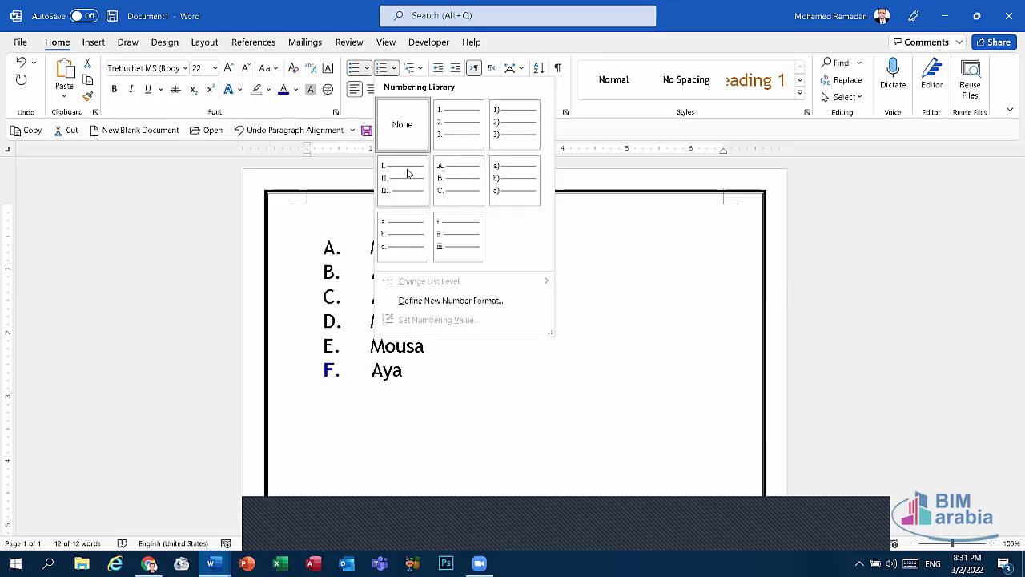
{"action": "left_click", "coordinate": [372, 428]}
Step: Delete the Aya line and preview numbering formats on the five remaining names
{"action": "left_click", "coordinate": [369, 373]}
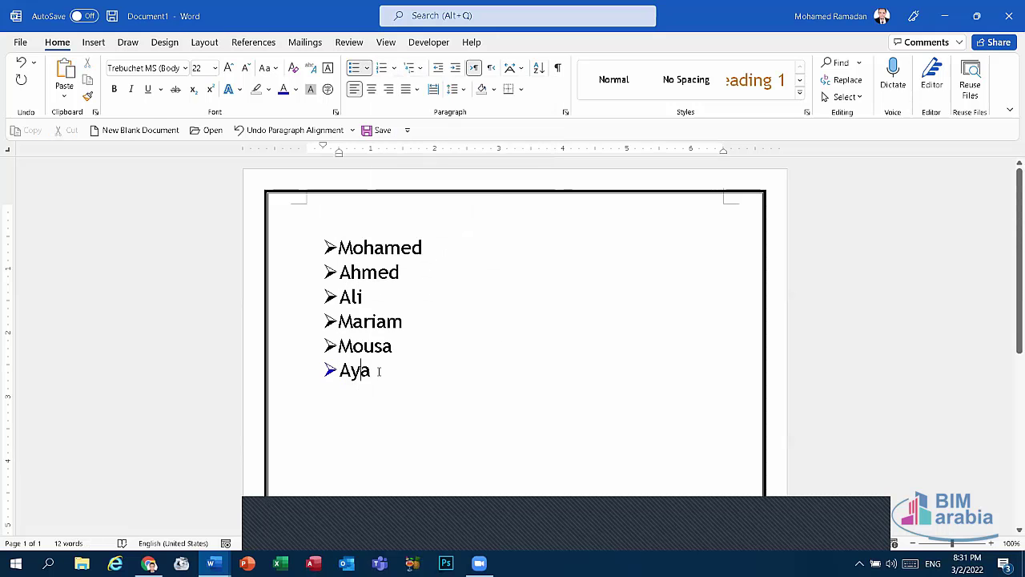
{"action": "left_click", "coordinate": [311, 373]}
{"action": "key", "text": "BackSpace"}
{"action": "key", "text": "ctrl+a"}
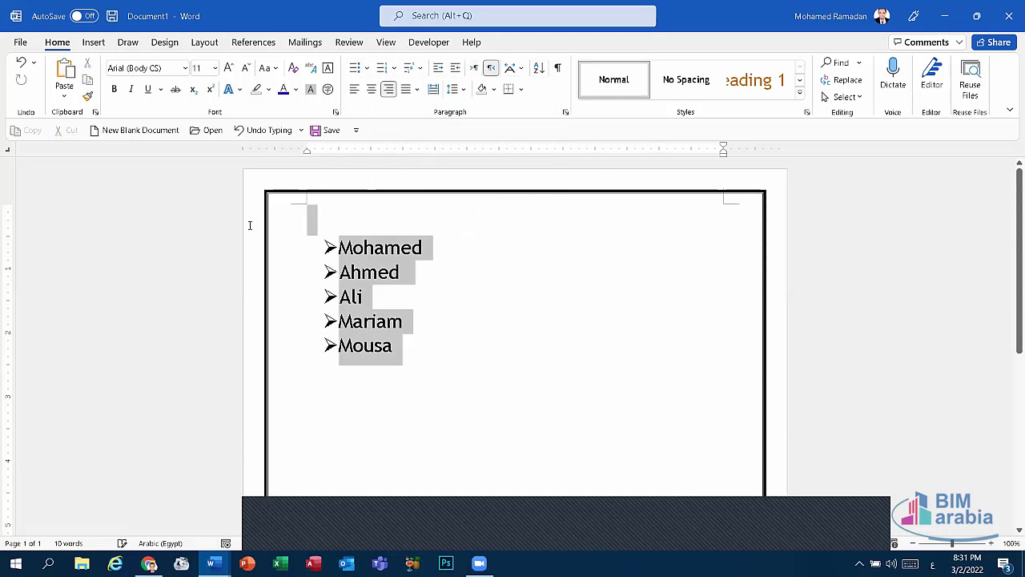
{"action": "left_click", "coordinate": [418, 272]}
{"action": "left_click_drag", "start_coordinate": [403, 357], "coordinate": [286, 248]}
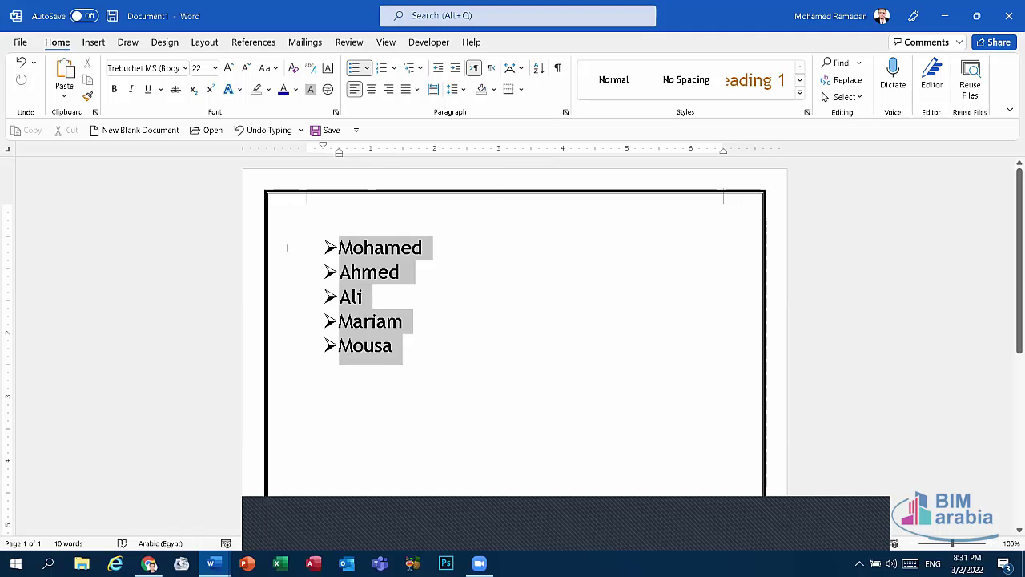
{"action": "left_click", "coordinate": [396, 69]}
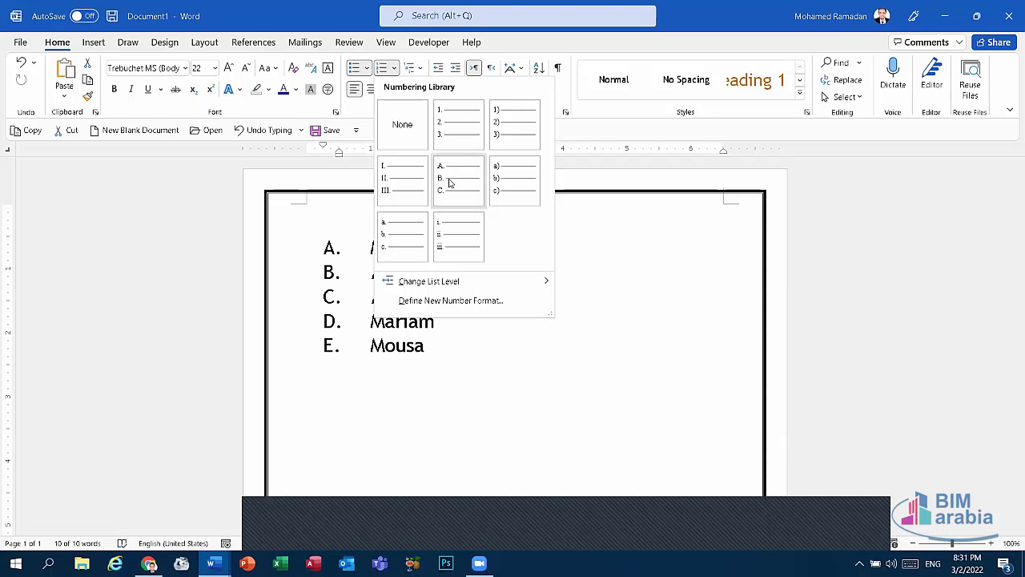
{"action": "left_click", "coordinate": [410, 68]}
{"action": "left_click", "coordinate": [410, 69]}
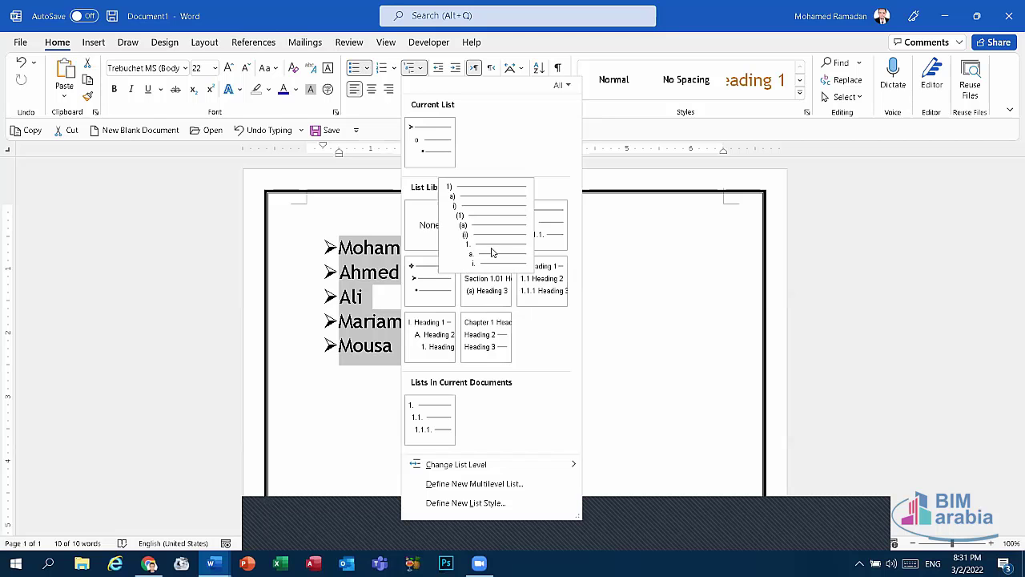
{"action": "mouse_move", "coordinate": [478, 272]}
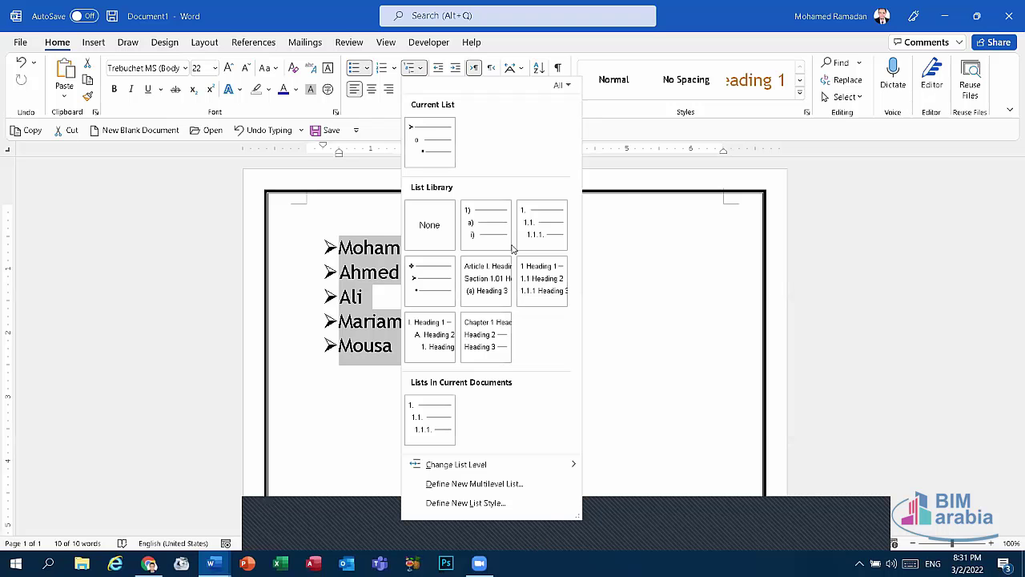
{"action": "left_click", "coordinate": [605, 162]}
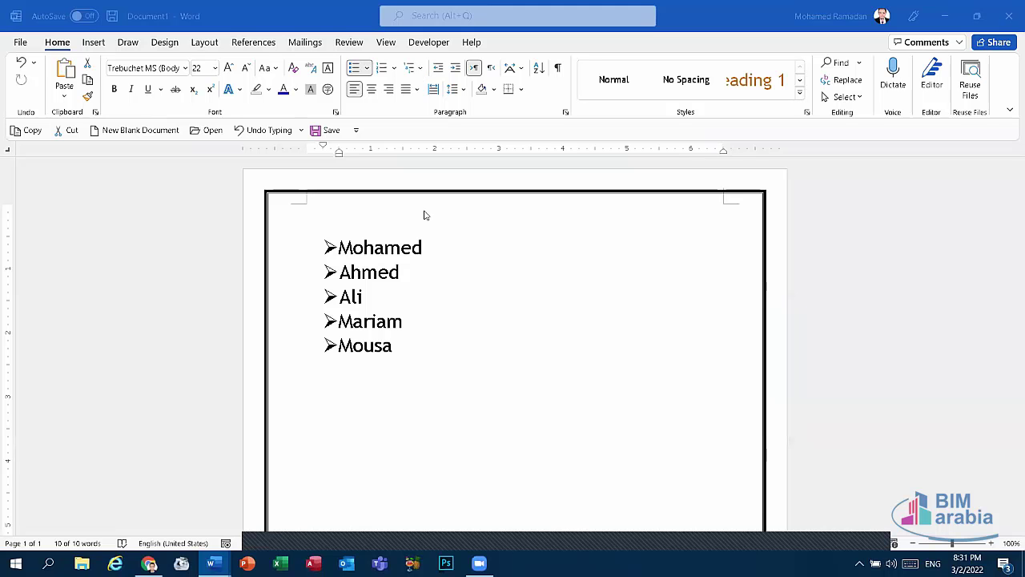
{"action": "left_click", "coordinate": [414, 350]}
{"action": "key", "text": "ctrl+a"}
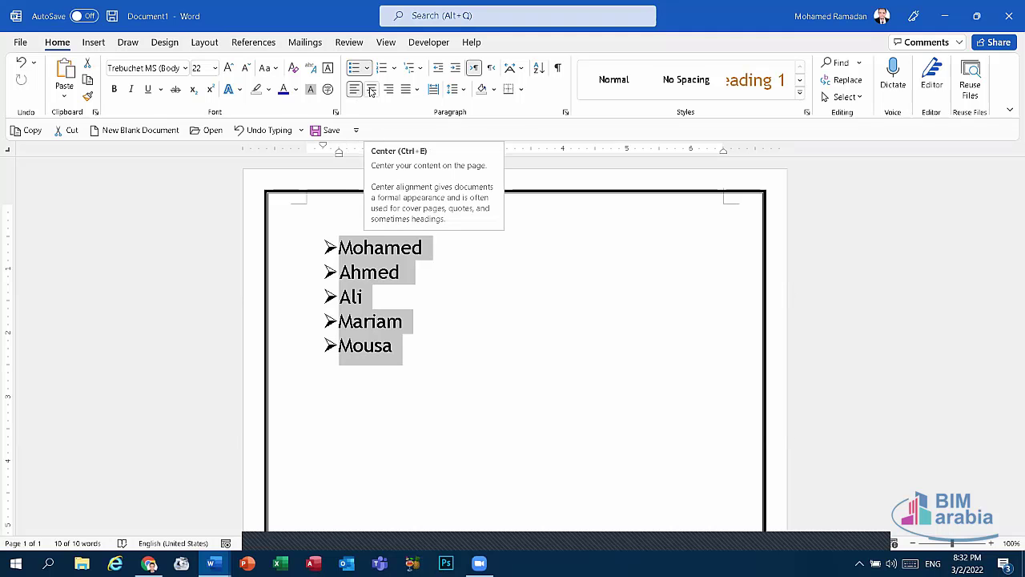
{"action": "left_click", "coordinate": [371, 90]}
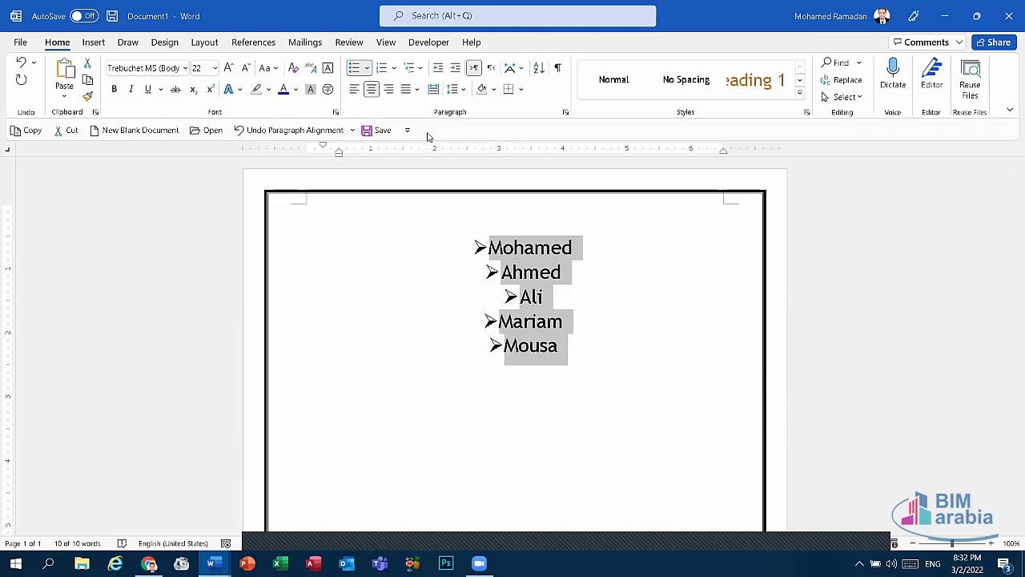
{"action": "left_click", "coordinate": [389, 91]}
{"action": "left_click", "coordinate": [355, 89]}
{"action": "key", "text": "ctrl+e"}
{"action": "key", "text": "ctrl+r"}
{"action": "key", "text": "ctrl+e"}
{"action": "left_click", "coordinate": [355, 89]}
{"action": "left_click", "coordinate": [371, 88]}
{"action": "left_click", "coordinate": [389, 89]}
{"action": "left_click", "coordinate": [366, 90]}
{"action": "left_click", "coordinate": [355, 89]}
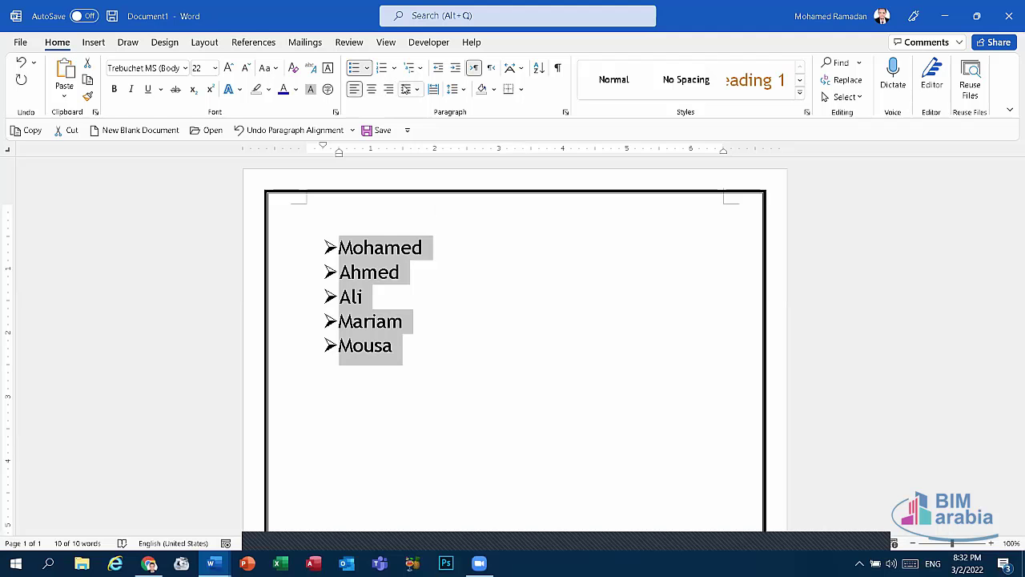
{"action": "key", "text": "BackSpace"}
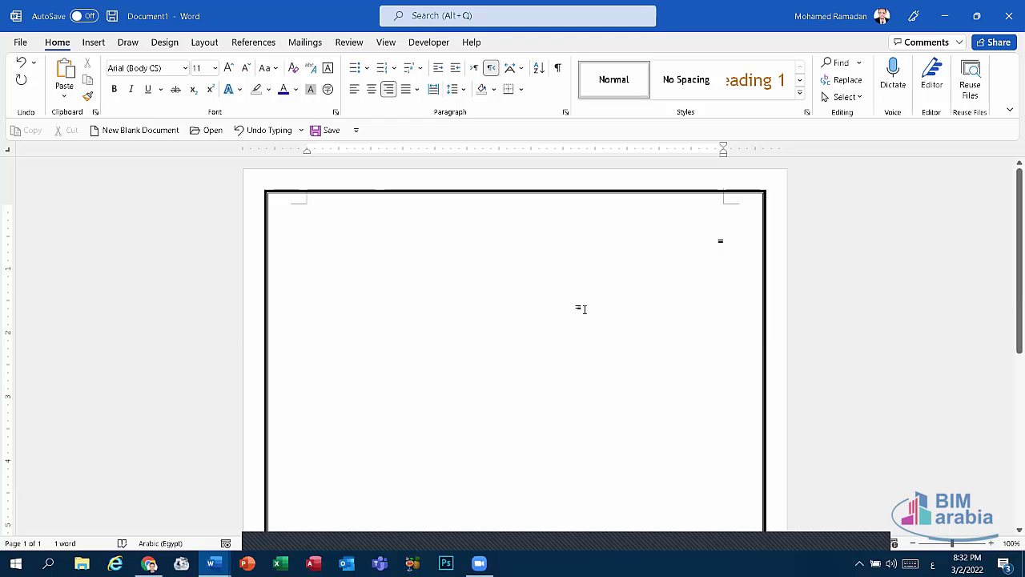
Step: Generate five sample paragraphs with =rand(), switching typing to English
{"action": "type", "text": "="}
{"action": "key", "text": "super+space"}
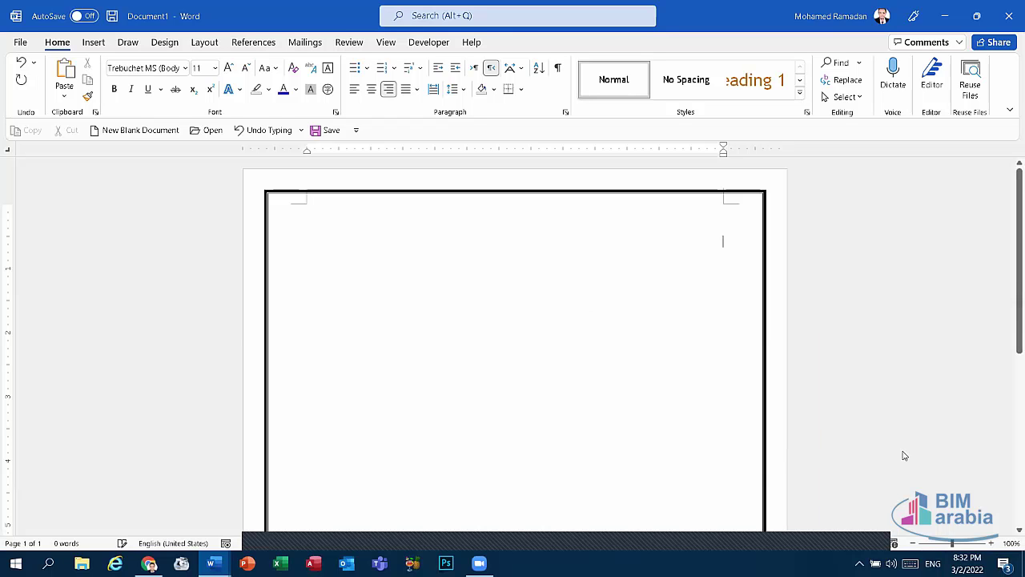
{"action": "type", "text": "ran"}
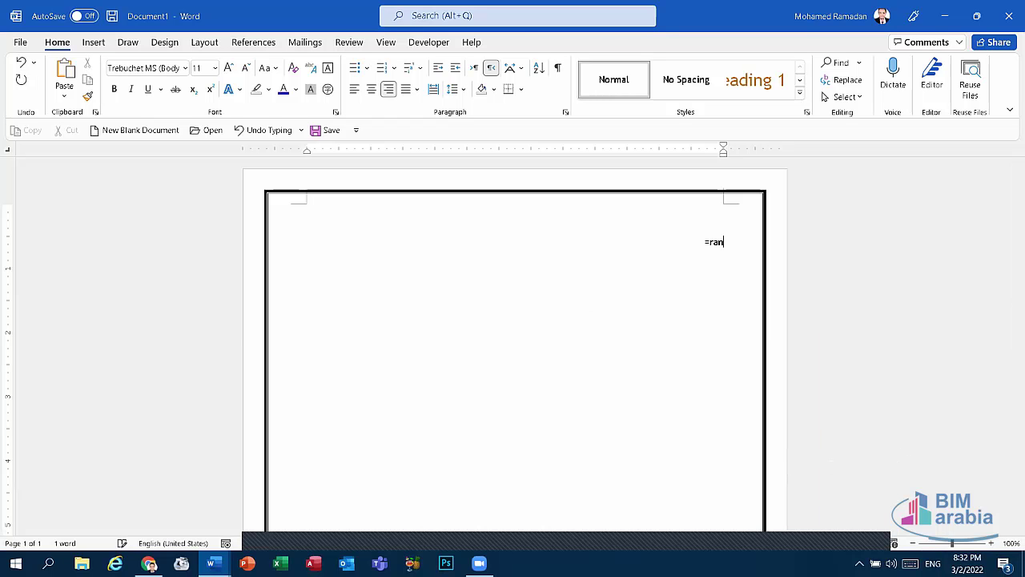
{"action": "type", "text": "d()"}
{"action": "key", "text": "Return"}
Step: Set the sample text to left-to-right direction and select all five paragraphs
{"action": "key", "text": "ctrl+shift+Up"}
{"action": "key", "text": "ctrl+shift+Up"}
{"action": "key", "text": "ctrl+shift+Up"}
{"action": "key", "text": "ctrl+shift+Up"}
{"action": "key", "text": "ctrl+shift+Up"}
{"action": "key", "text": "ctrl+shift+Up"}
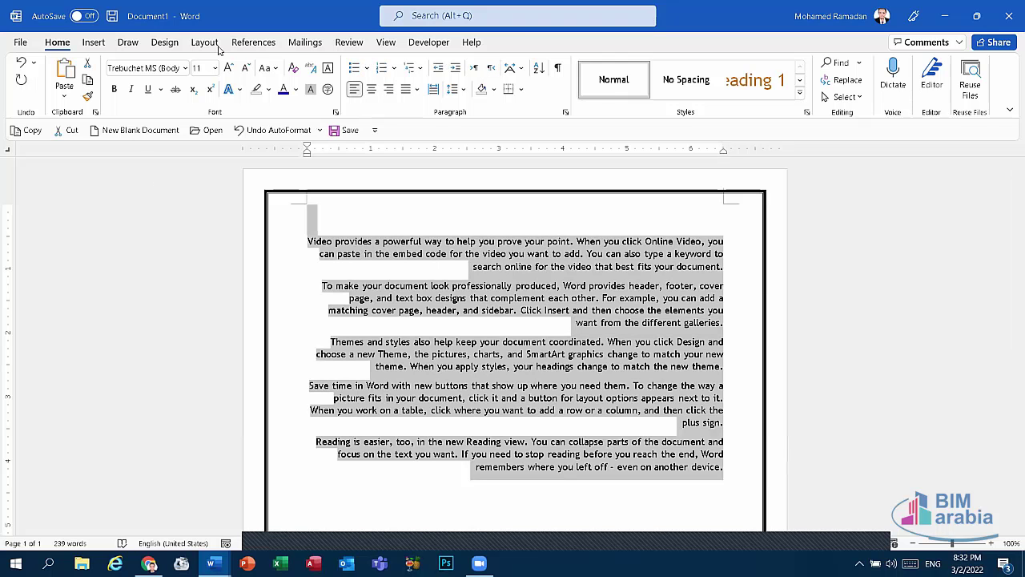
{"action": "left_click", "coordinate": [473, 67]}
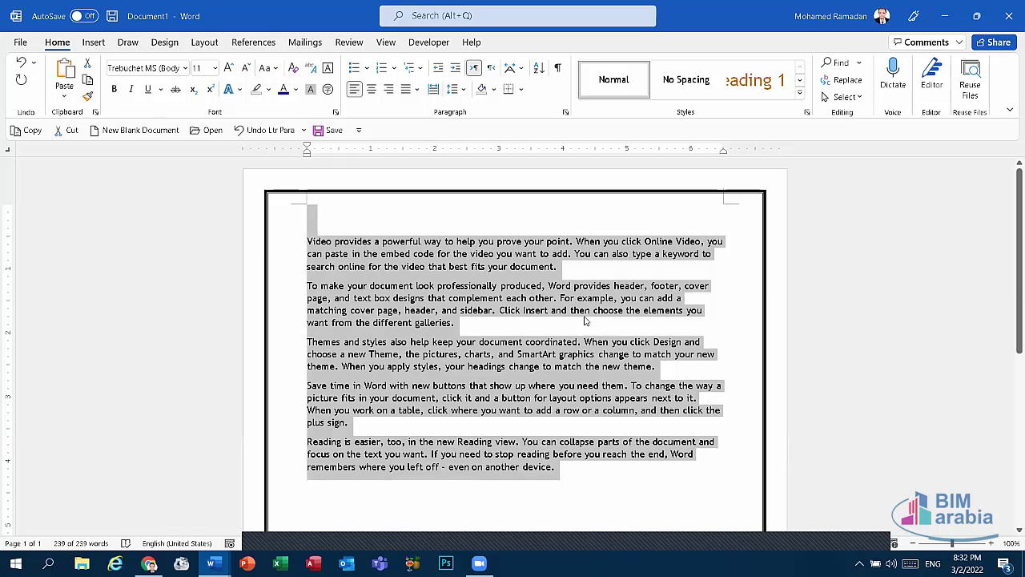
{"action": "left_click", "coordinate": [586, 320]}
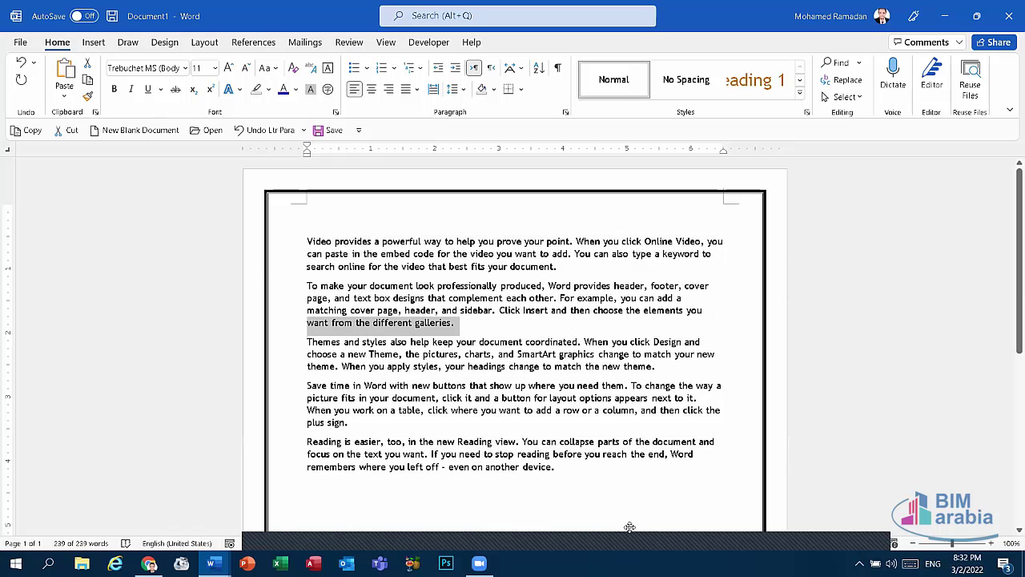
{"action": "triple_click", "coordinate": [247, 280]}
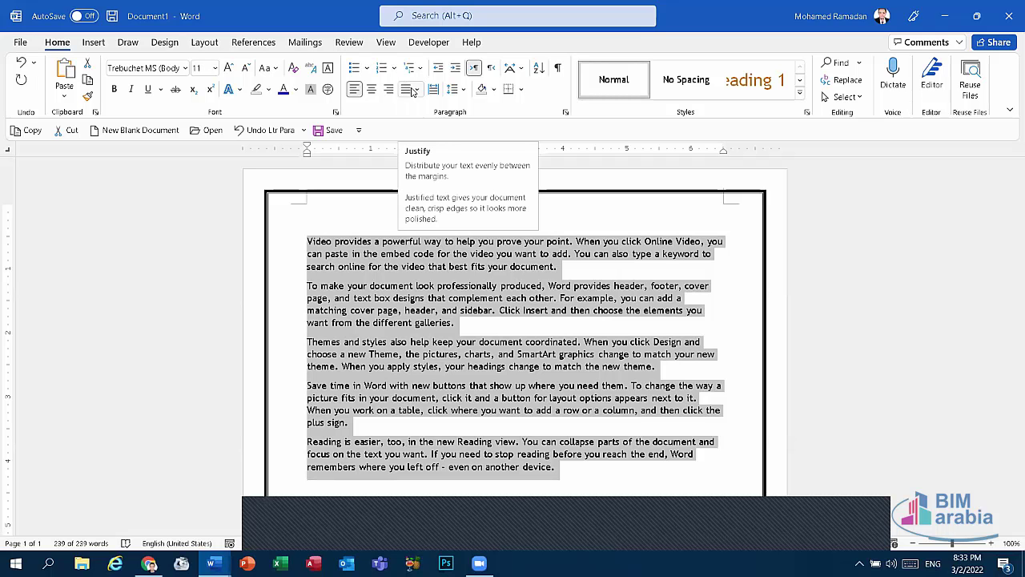
Step: Apply standard, then low, then medium justification to the five paragraphs
{"action": "left_click", "coordinate": [413, 90]}
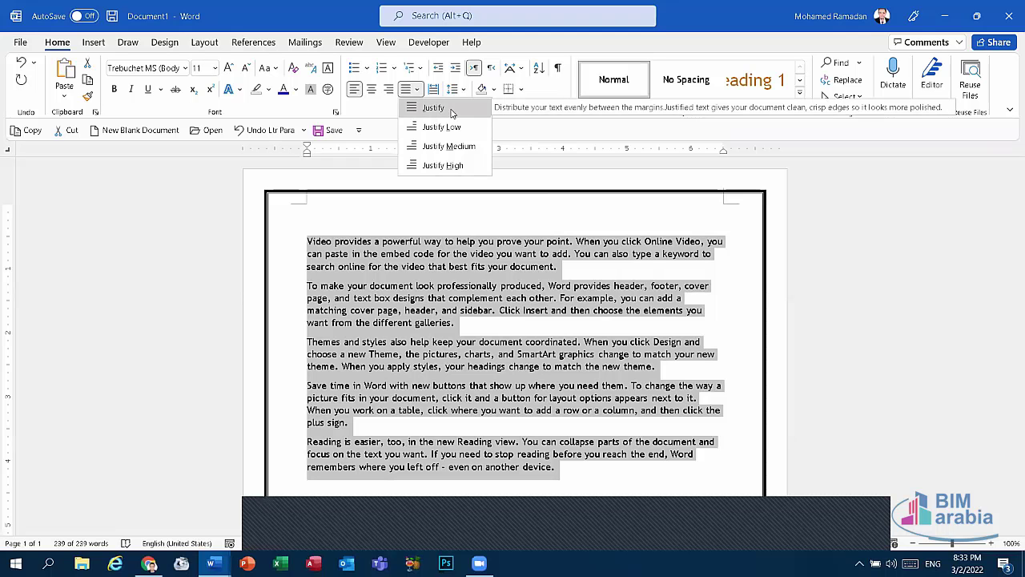
{"action": "left_click", "coordinate": [452, 110]}
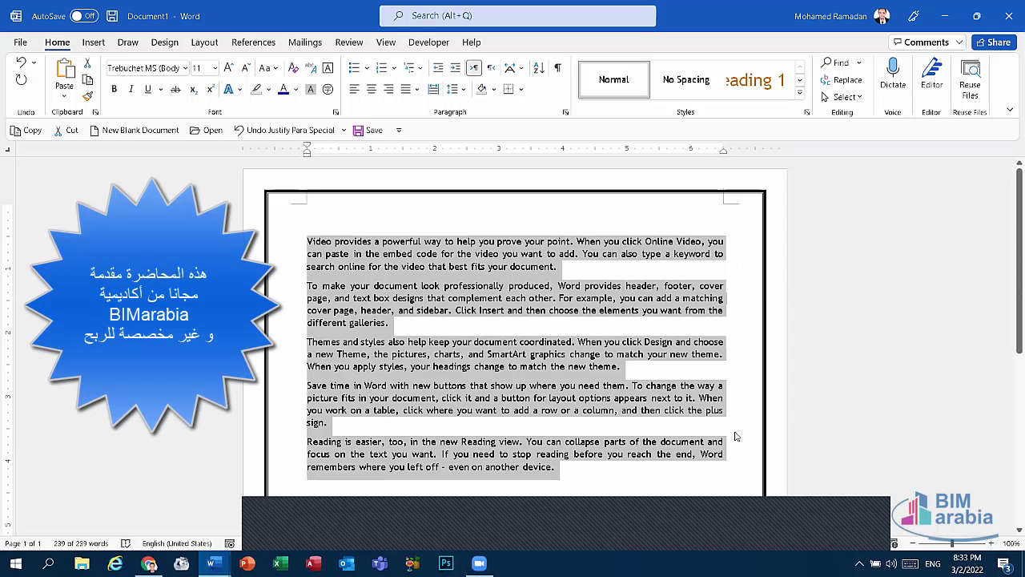
{"action": "left_click", "coordinate": [416, 89]}
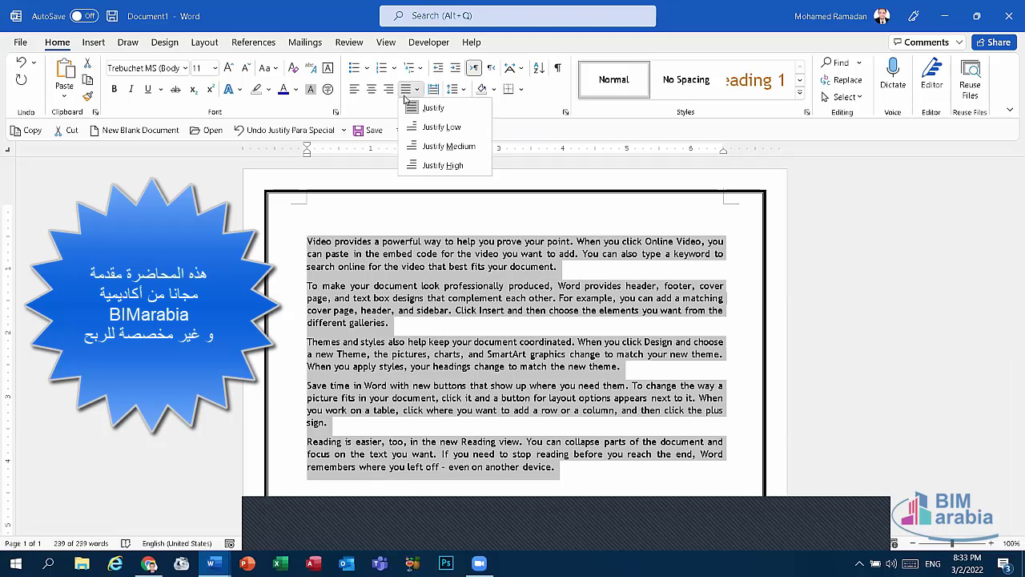
{"action": "left_click", "coordinate": [445, 134]}
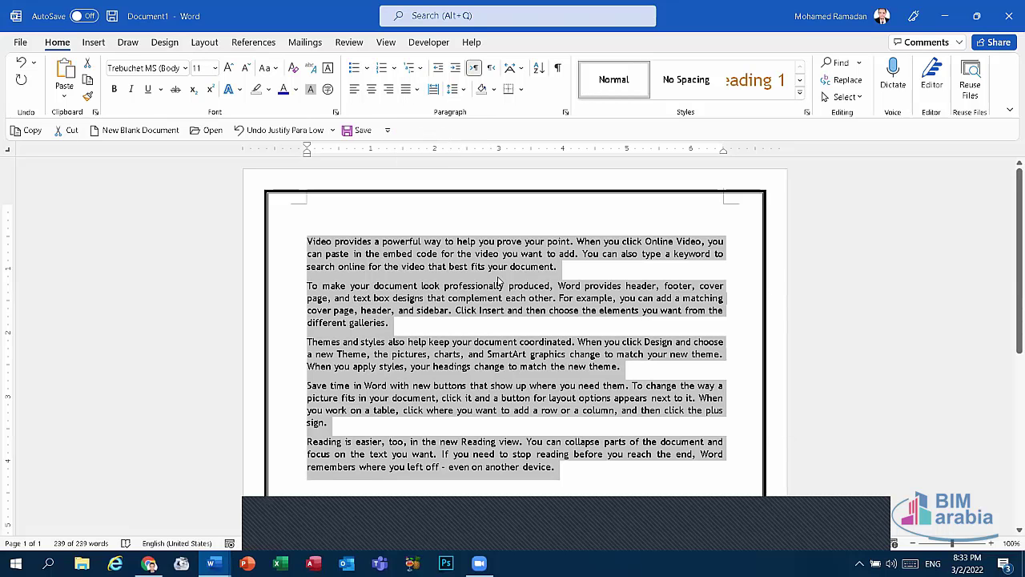
{"action": "left_click", "coordinate": [416, 89]}
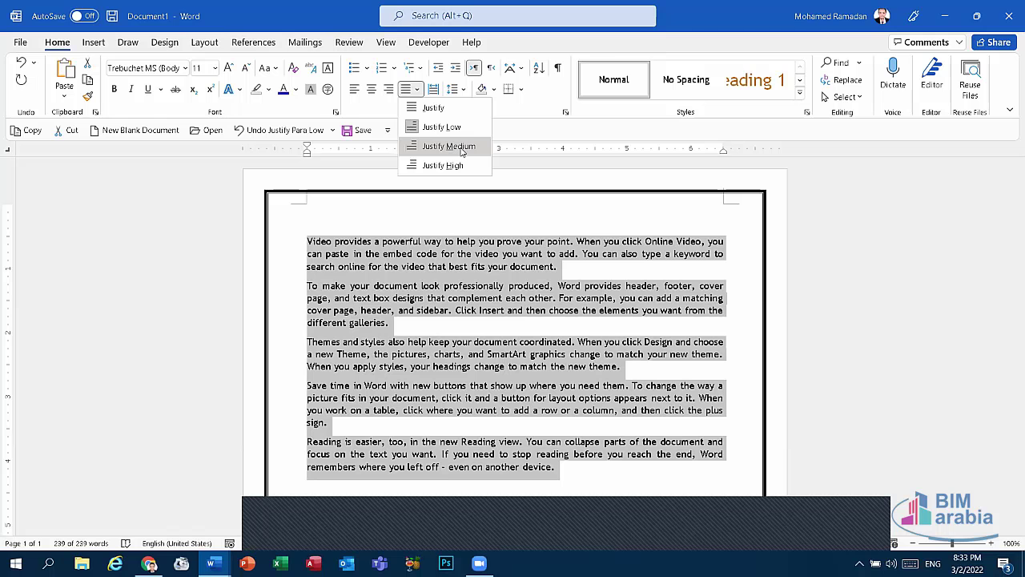
{"action": "left_click", "coordinate": [449, 146]}
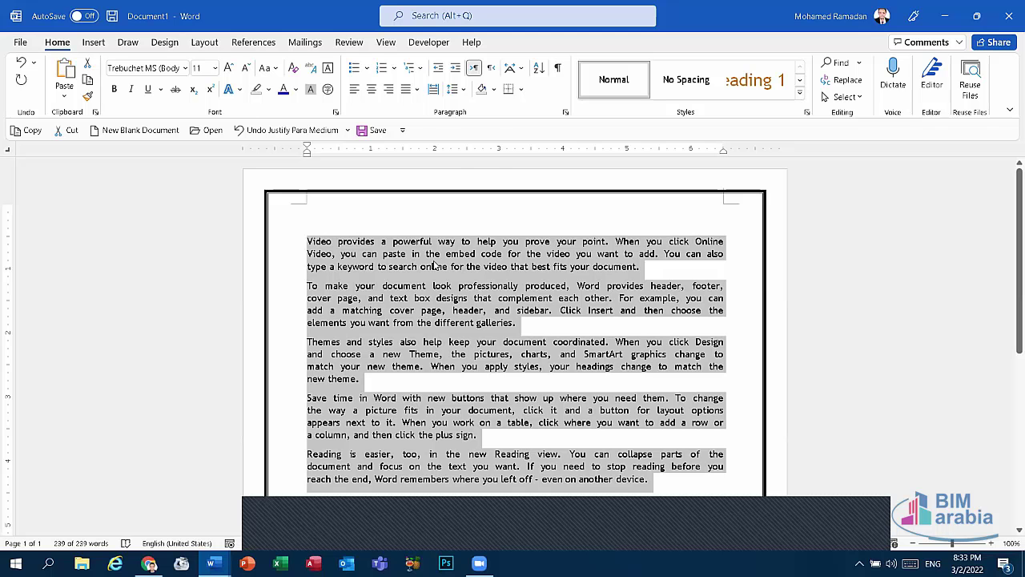
Step: Try high justification, then return the paragraphs to standard Justify
{"action": "left_click", "coordinate": [417, 89]}
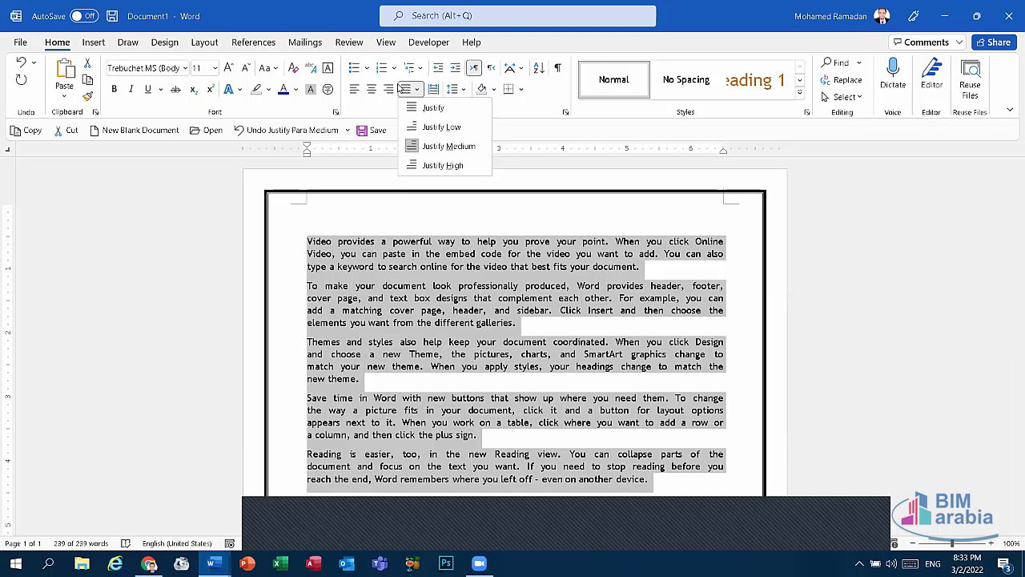
{"action": "left_click", "coordinate": [452, 166]}
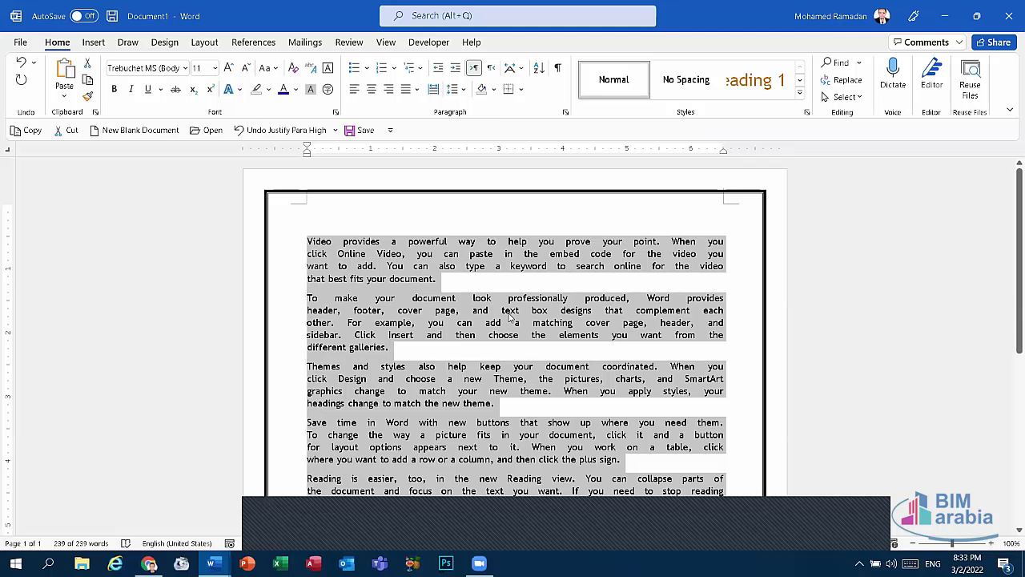
{"action": "left_click", "coordinate": [412, 86]}
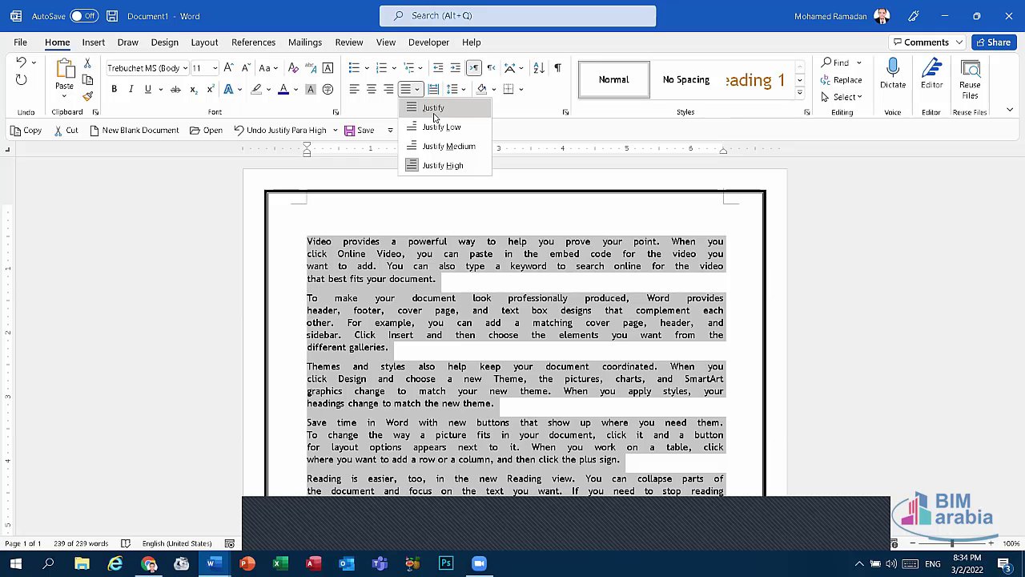
{"action": "left_click", "coordinate": [433, 112]}
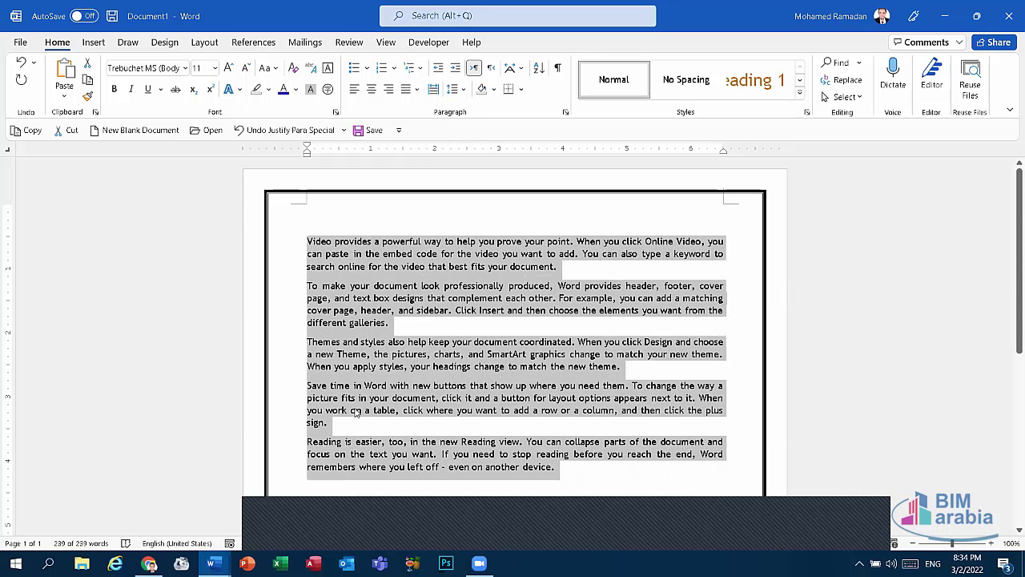
{"action": "left_click", "coordinate": [537, 538]}
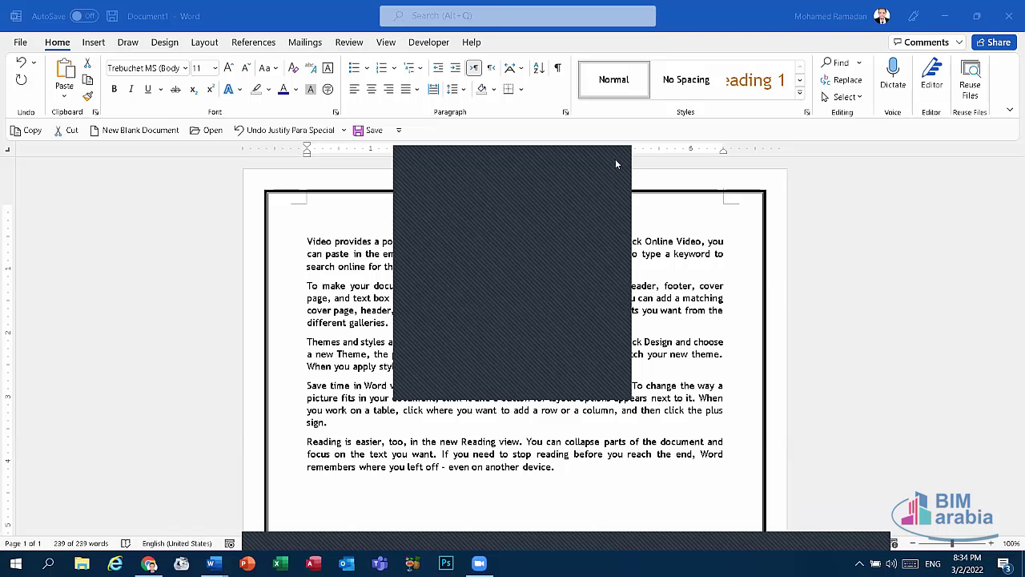
{"action": "left_click", "coordinate": [616, 163]}
Step: Select all the text and open Translate Selection from the Review tools
{"action": "key", "text": "ctrl+a"}
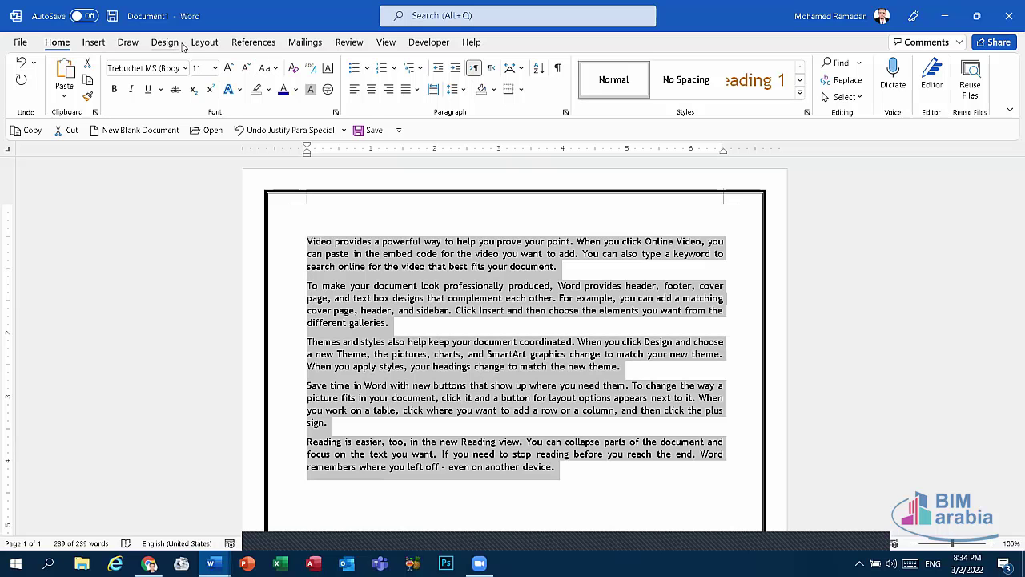
{"action": "left_click", "coordinate": [349, 42]}
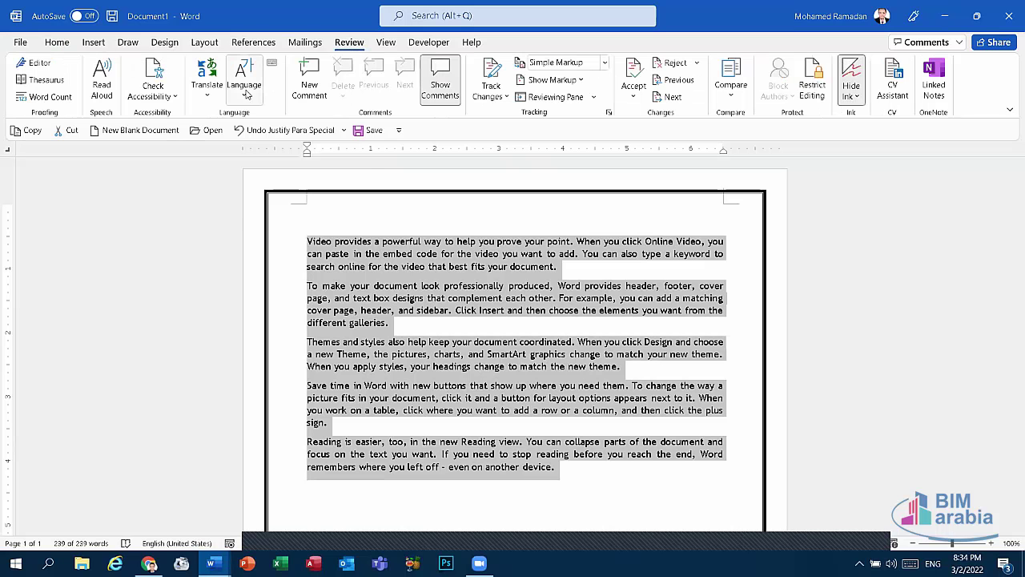
{"action": "left_click", "coordinate": [207, 87]}
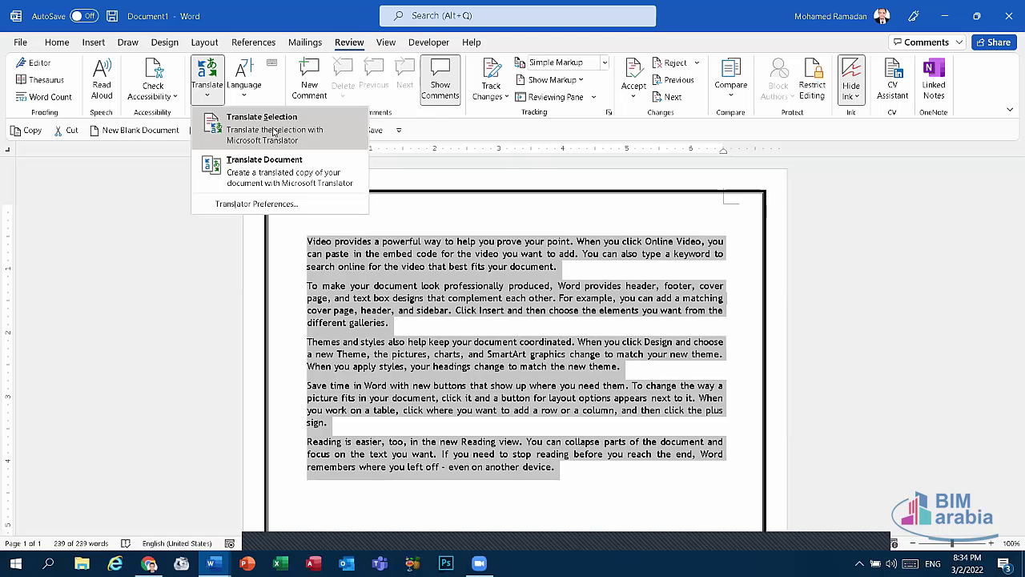
{"action": "left_click", "coordinate": [276, 130]}
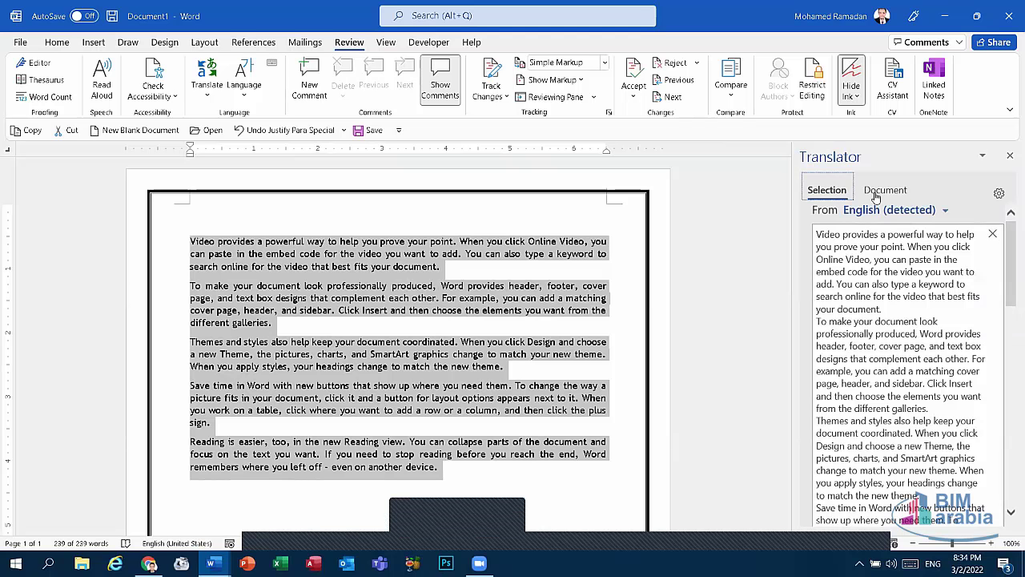
{"action": "scroll", "coordinate": [854, 211], "scroll_direction": "down", "scroll_amount": 5}
{"action": "scroll", "coordinate": [861, 232], "scroll_direction": "down", "scroll_amount": 5}
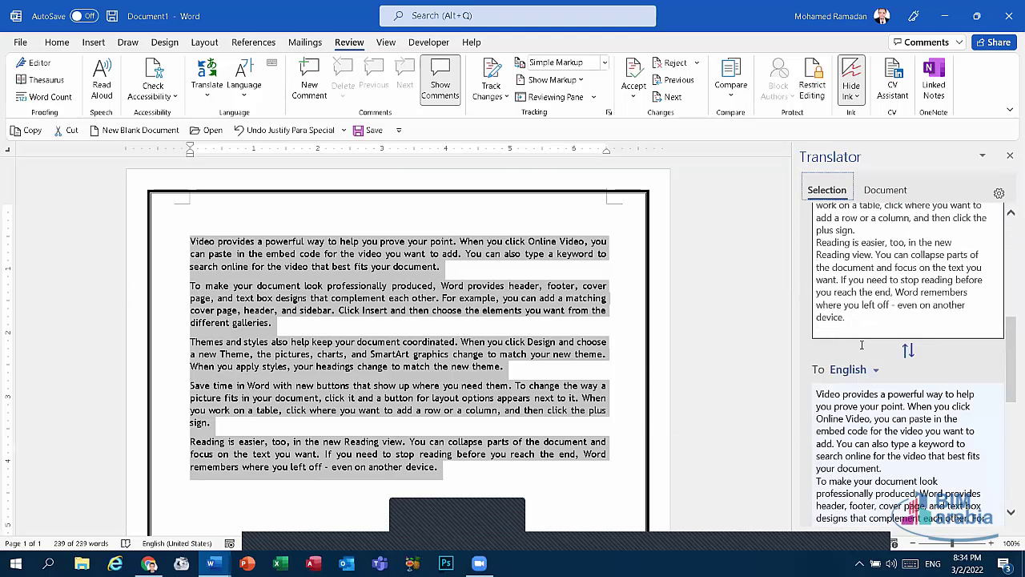
Step: Set the target language to Arabic, insert the translation, and close the Translator pane
{"action": "left_click", "coordinate": [856, 242]}
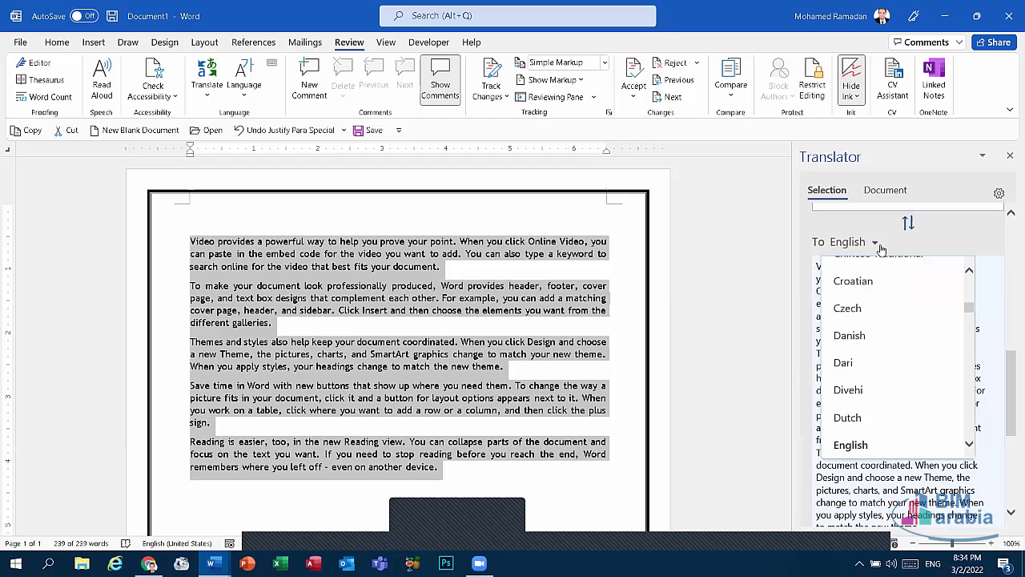
{"action": "type", "text": "ara"}
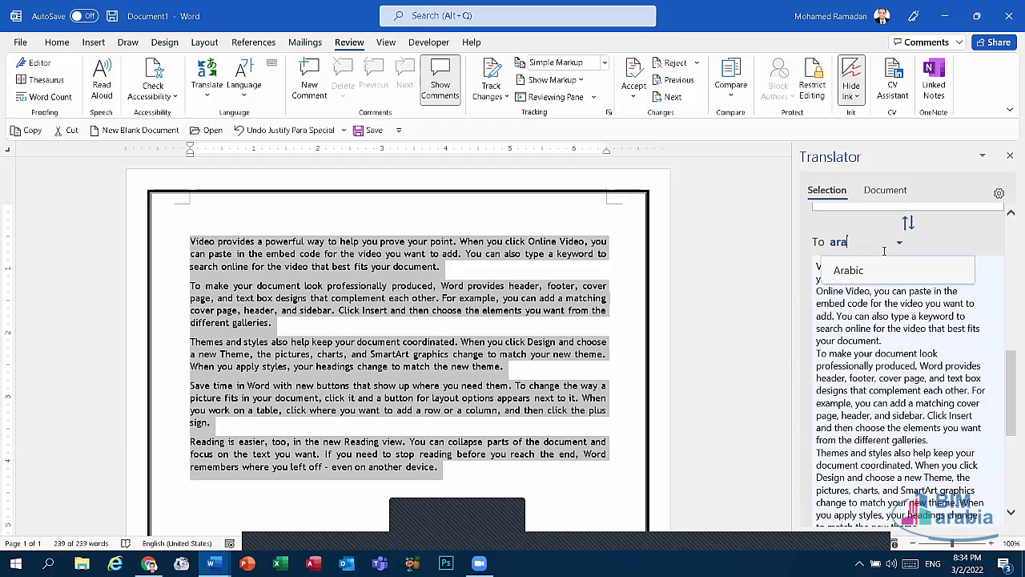
{"action": "left_click", "coordinate": [897, 270]}
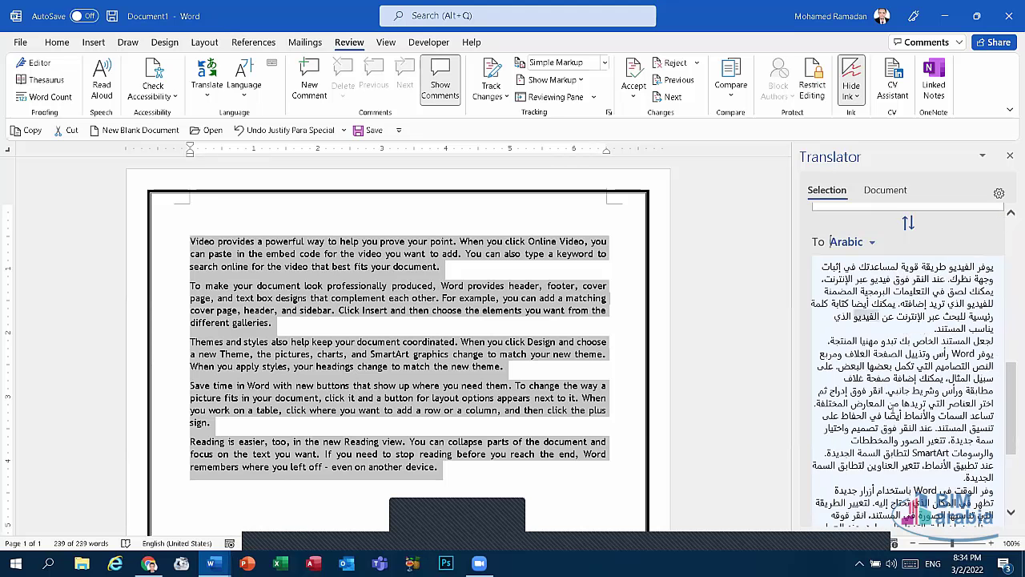
{"action": "scroll", "coordinate": [887, 317], "scroll_direction": "down", "scroll_amount": 2}
{"action": "scroll", "coordinate": [888, 317], "scroll_direction": "down", "scroll_amount": 3}
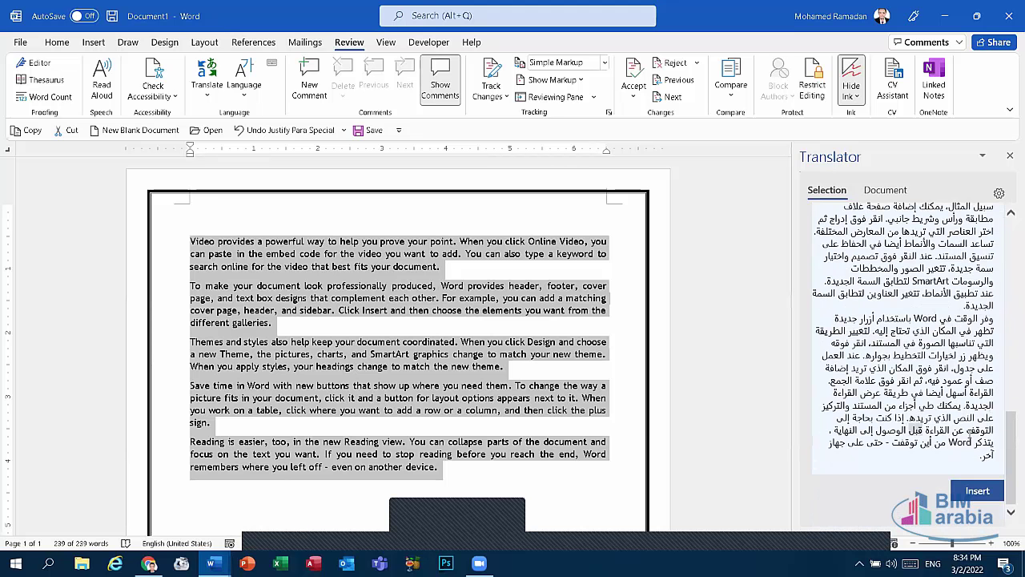
{"action": "left_click", "coordinate": [977, 491]}
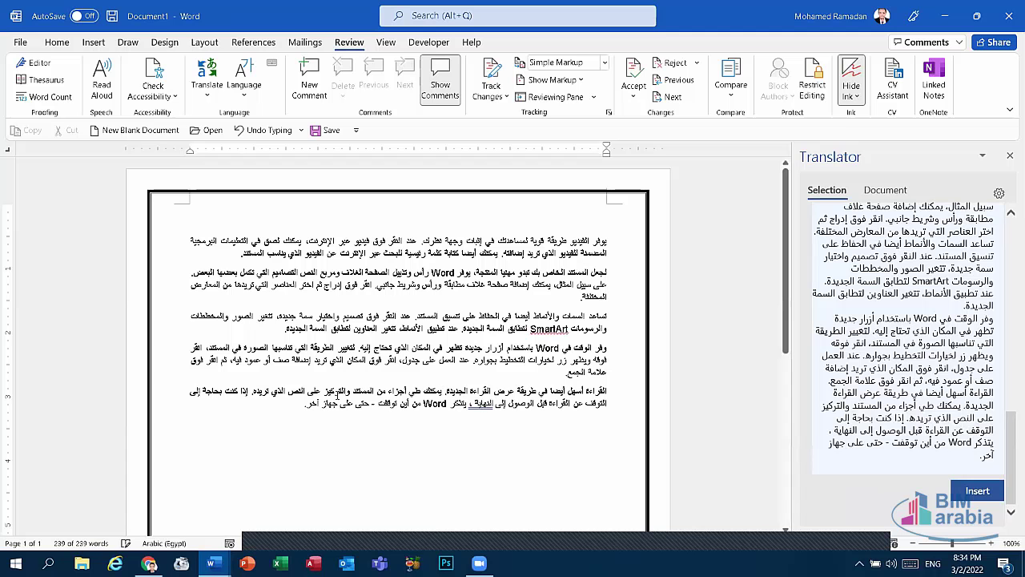
{"action": "left_click_drag", "start_coordinate": [303, 407], "coordinate": [609, 238]}
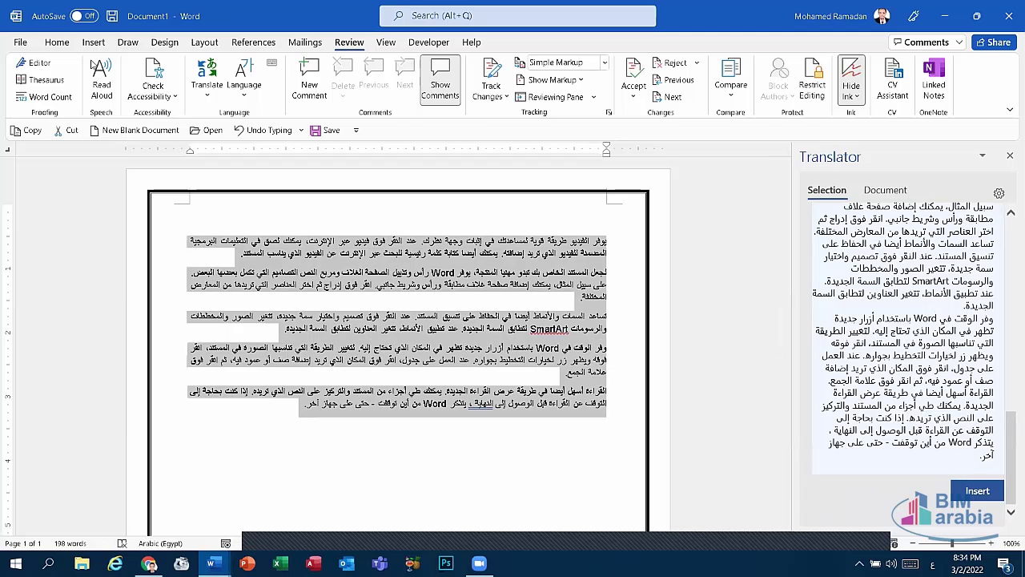
{"action": "left_click", "coordinate": [67, 44]}
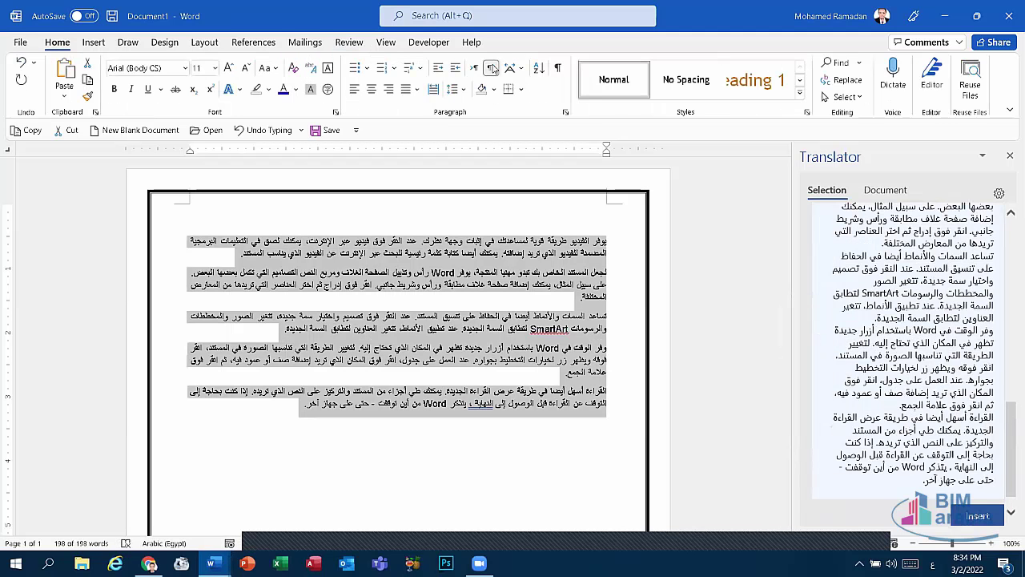
{"action": "left_click", "coordinate": [1010, 156]}
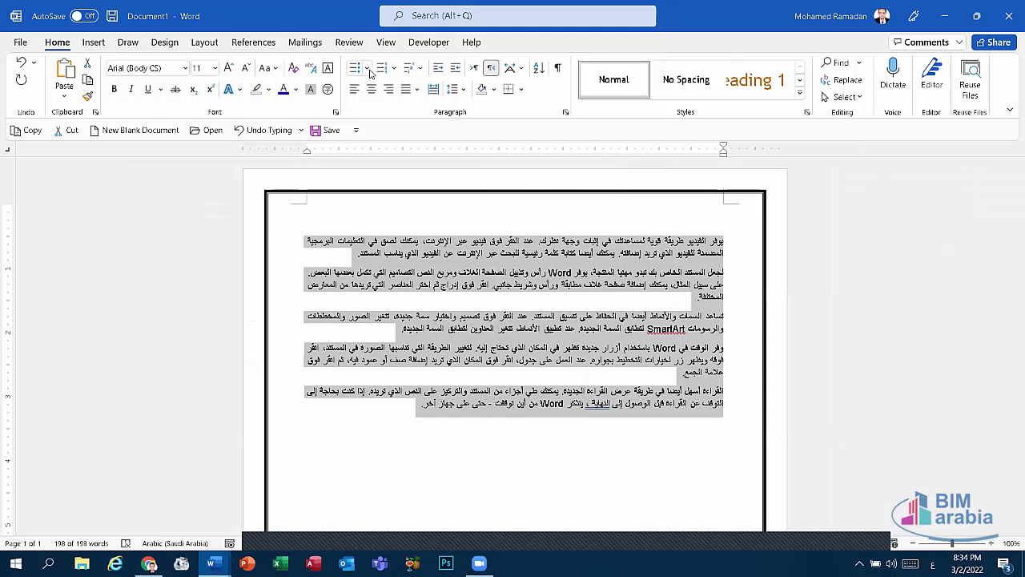
{"action": "left_click", "coordinate": [367, 68]}
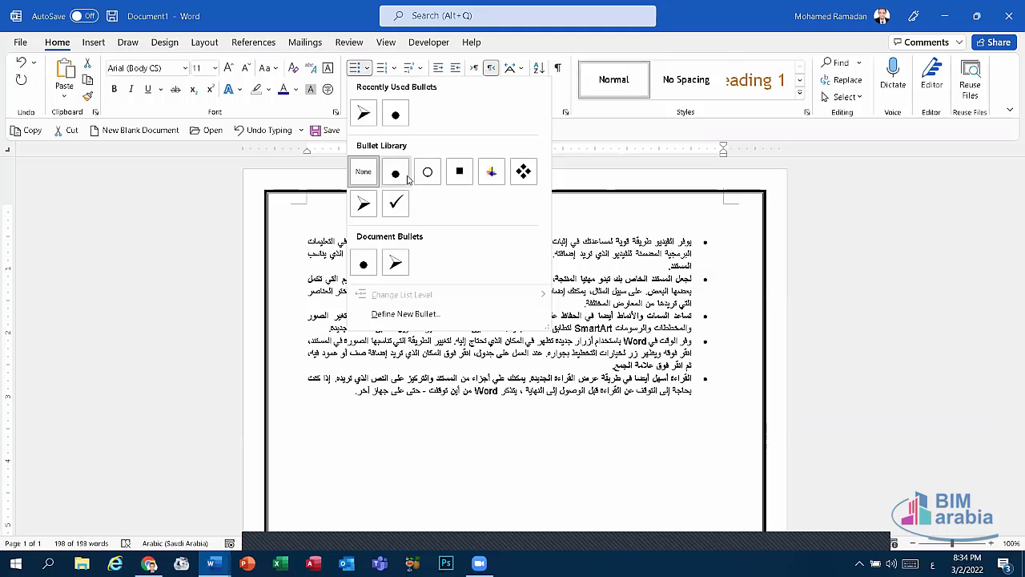
{"action": "left_click", "coordinate": [392, 68]}
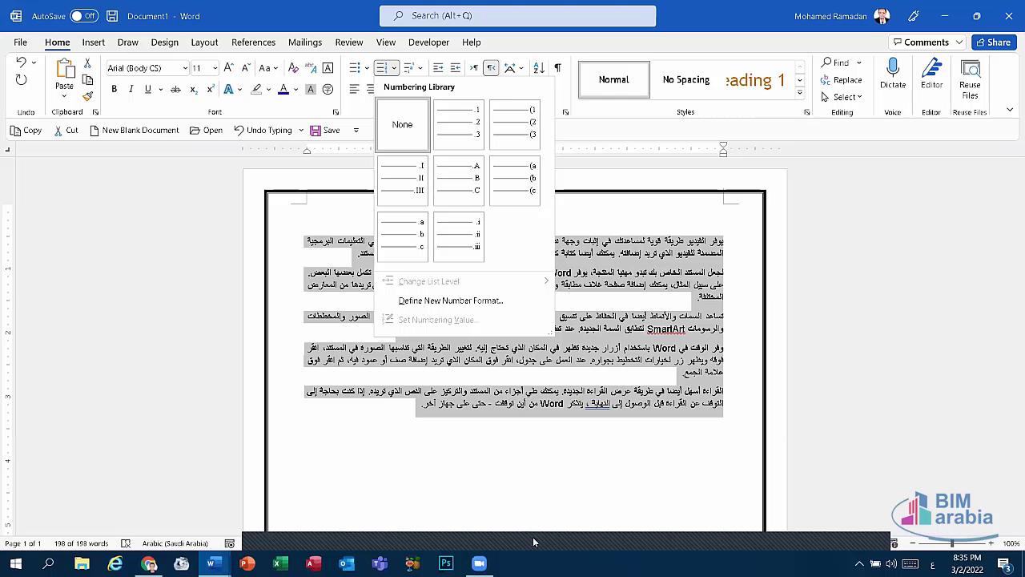
{"action": "left_click", "coordinate": [513, 416]}
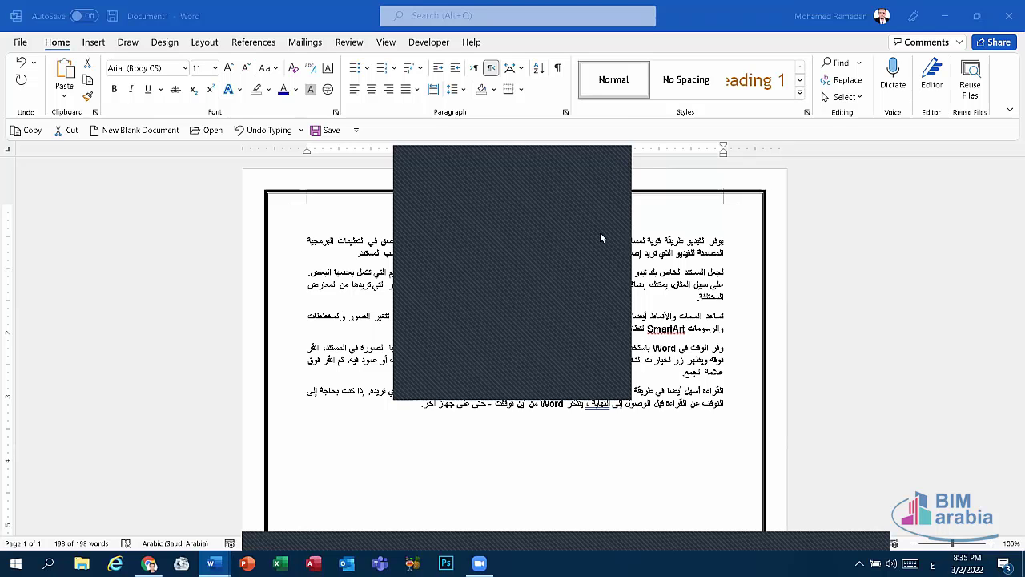
{"action": "key", "text": "ctrl+a"}
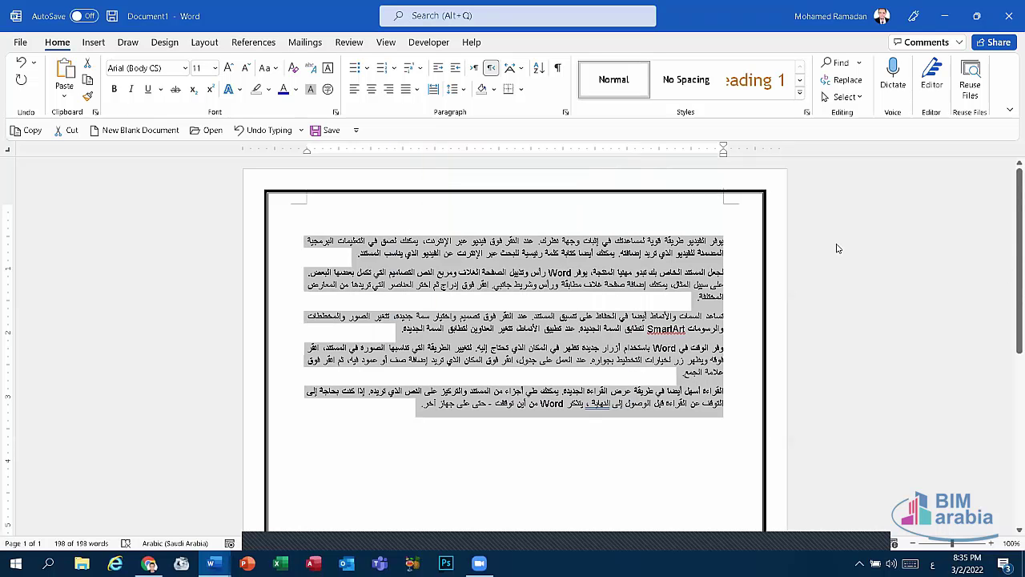
{"action": "left_click", "coordinate": [366, 68]}
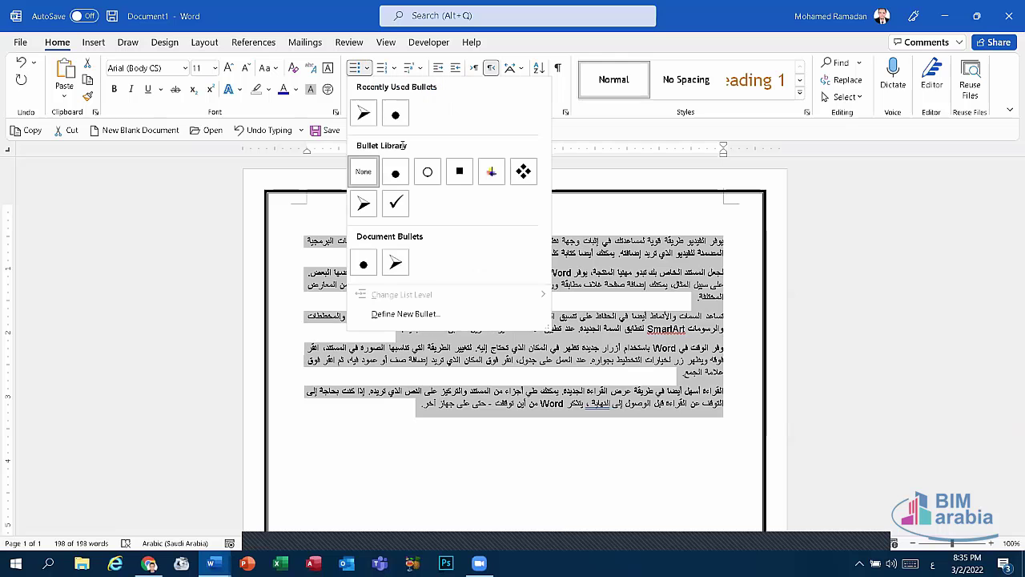
{"action": "left_click", "coordinate": [393, 68]}
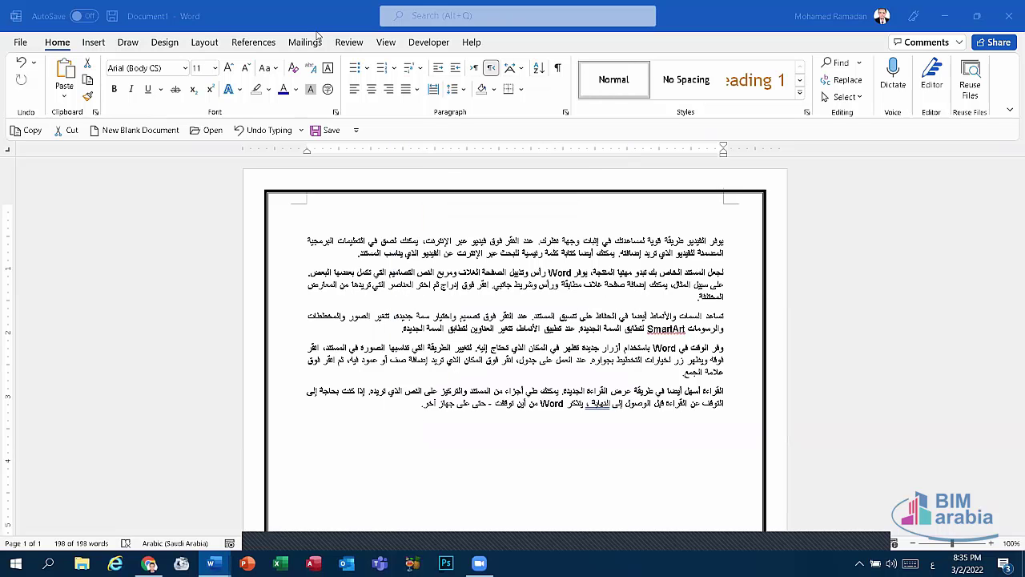
Step: Undo the Arabic translation, apply plain Justify to the five paragraphs, and reselect all text
{"action": "left_click", "coordinate": [262, 130]}
{"action": "left_click", "coordinate": [263, 131]}
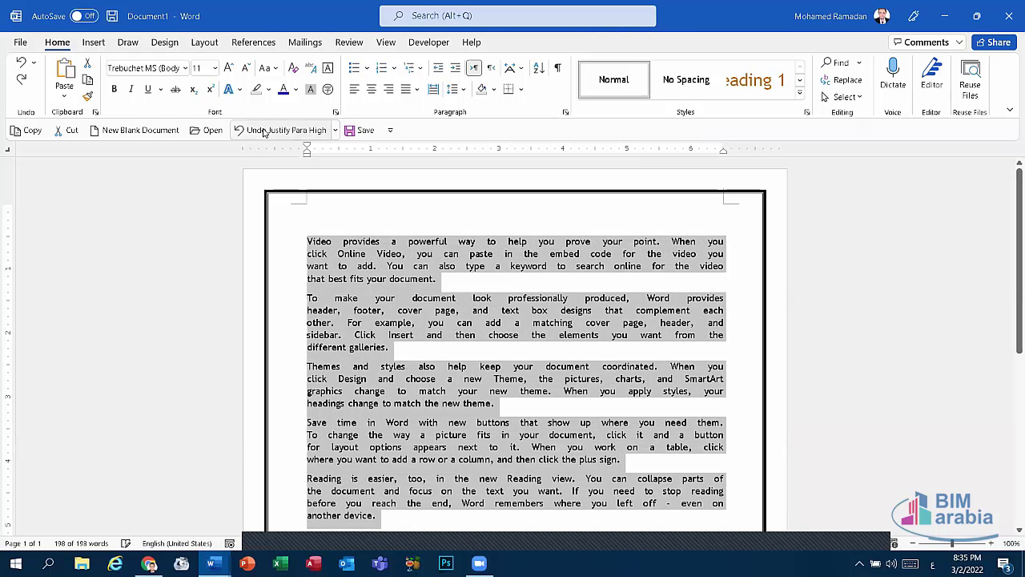
{"action": "left_click", "coordinate": [416, 89]}
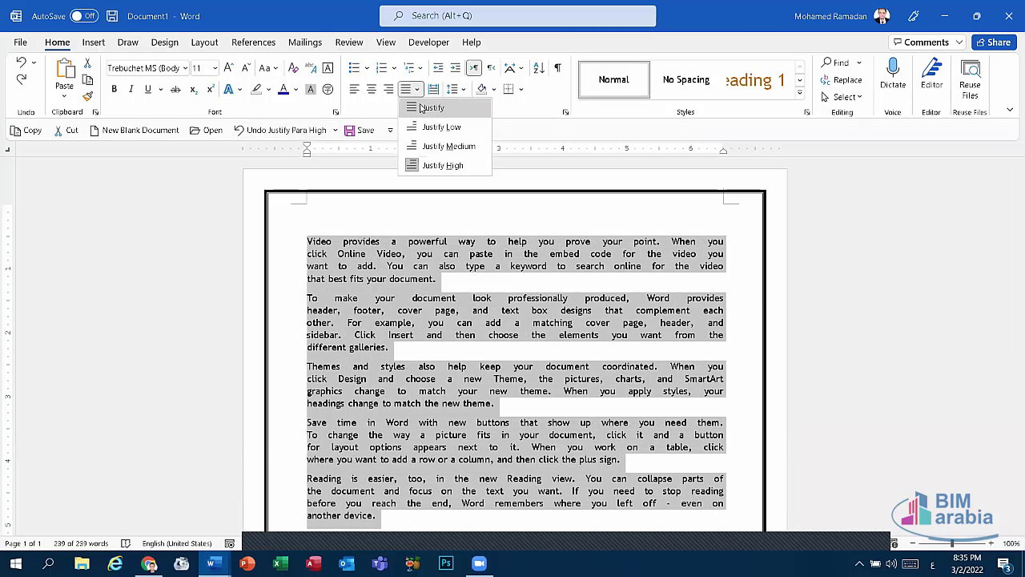
{"action": "left_click", "coordinate": [420, 104]}
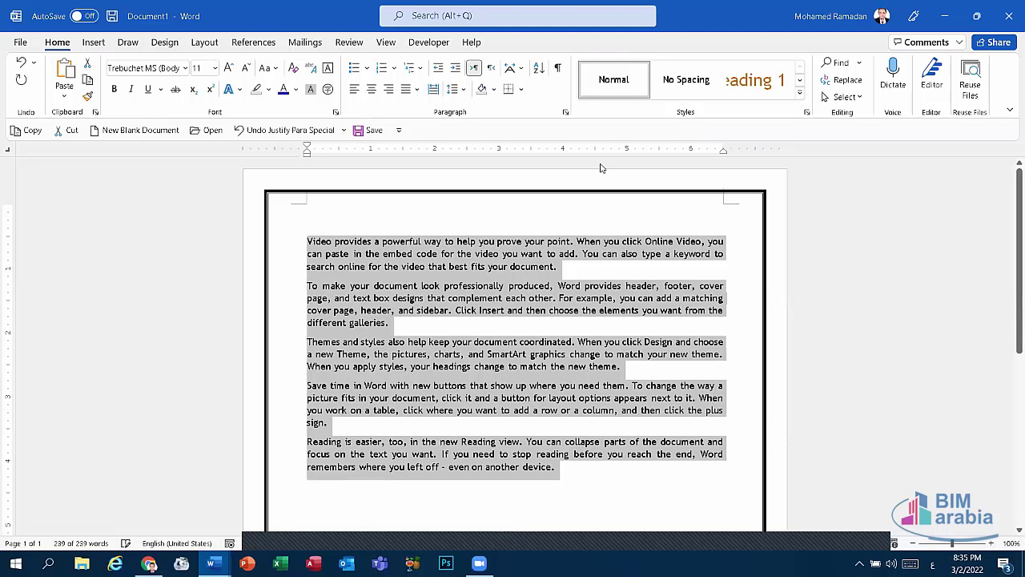
{"action": "left_click", "coordinate": [517, 471]}
{"action": "key", "text": "ctrl+a"}
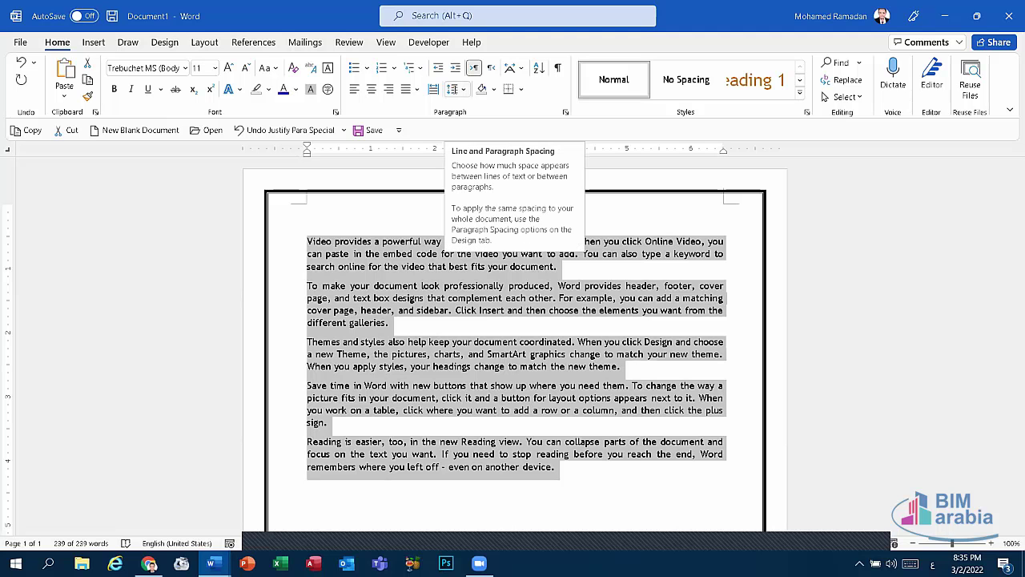
Step: Open Line Spacing Options to bring up the Paragraph dialog for all five paragraphs
{"action": "left_click", "coordinate": [455, 90]}
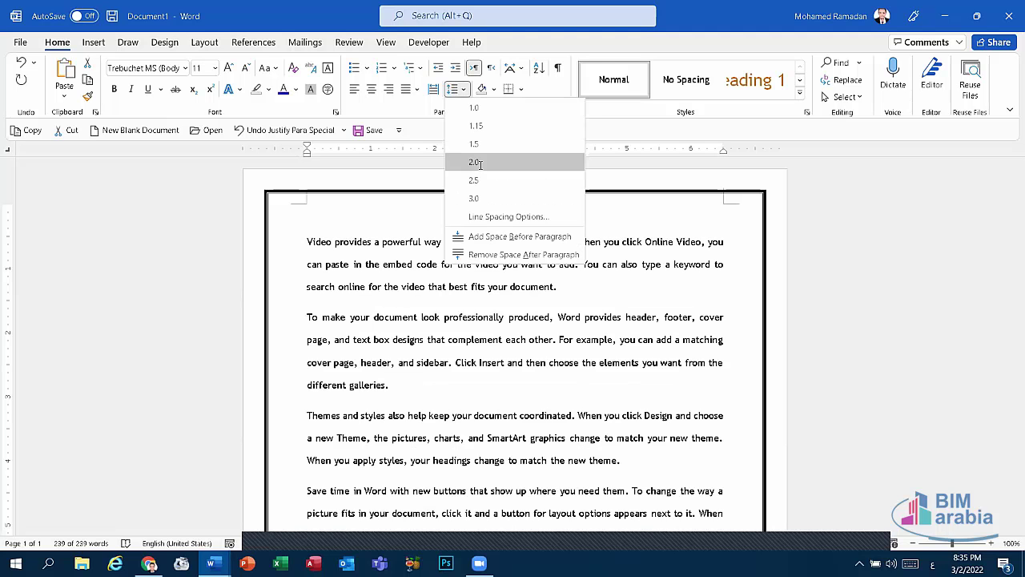
{"action": "left_click", "coordinate": [453, 86]}
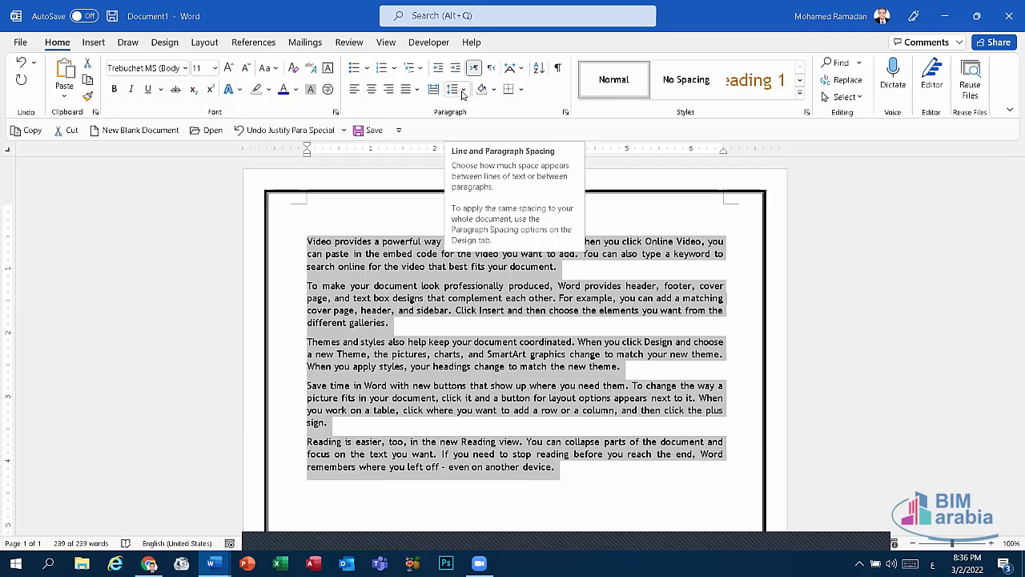
{"action": "left_click", "coordinate": [460, 90]}
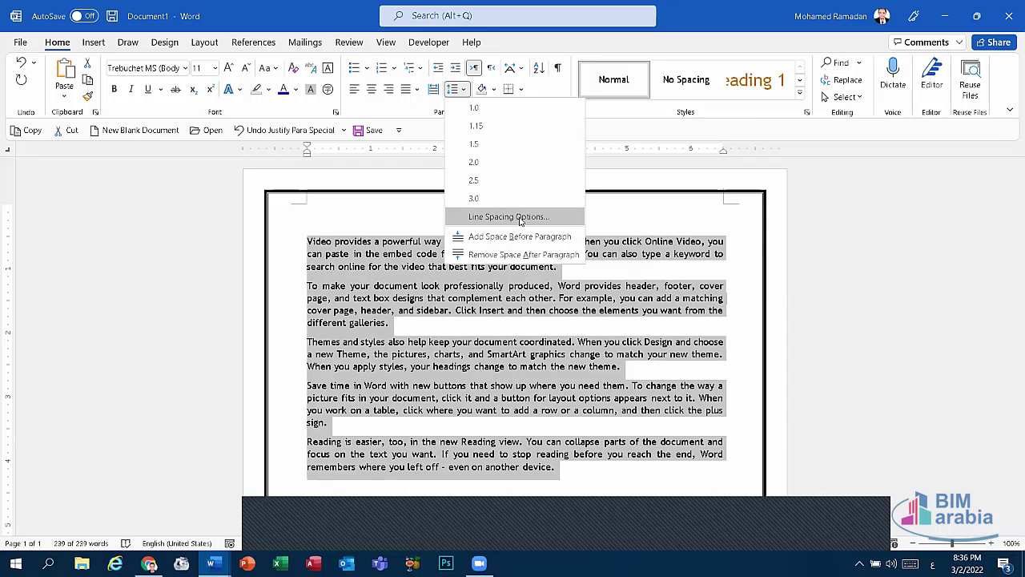
{"action": "left_click", "coordinate": [521, 219]}
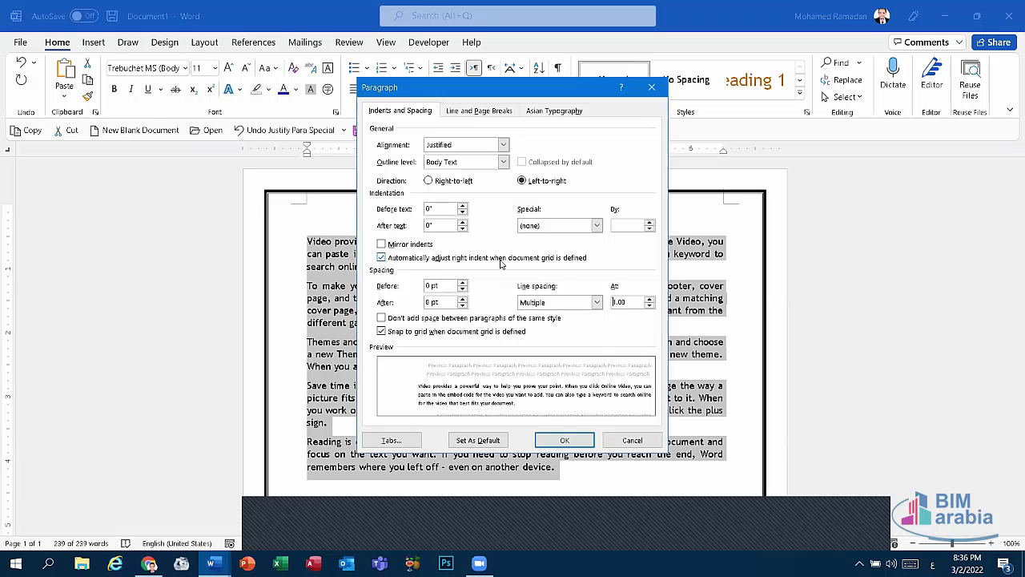
Step: Set all five paragraphs to Multiple line spacing at 4, after briefly trying Single and Double
{"action": "left_click", "coordinate": [597, 302]}
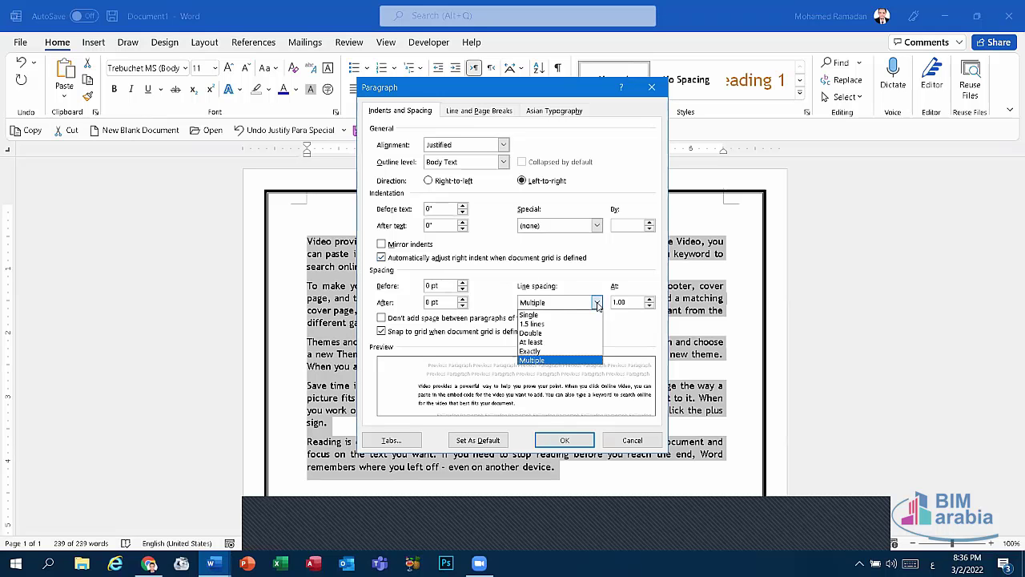
{"action": "left_click", "coordinate": [541, 315]}
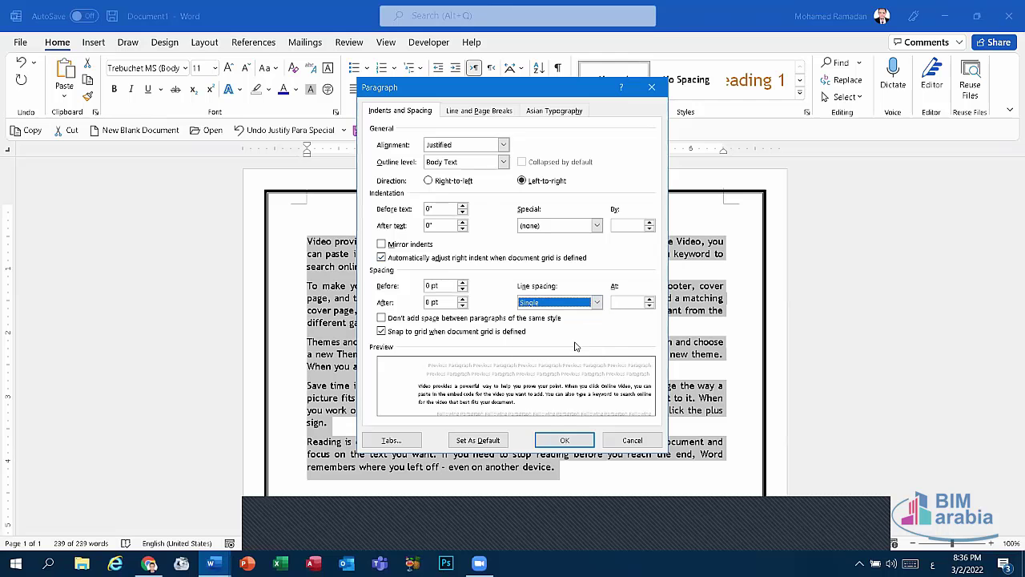
{"action": "left_click", "coordinate": [597, 302]}
{"action": "left_click", "coordinate": [550, 334]}
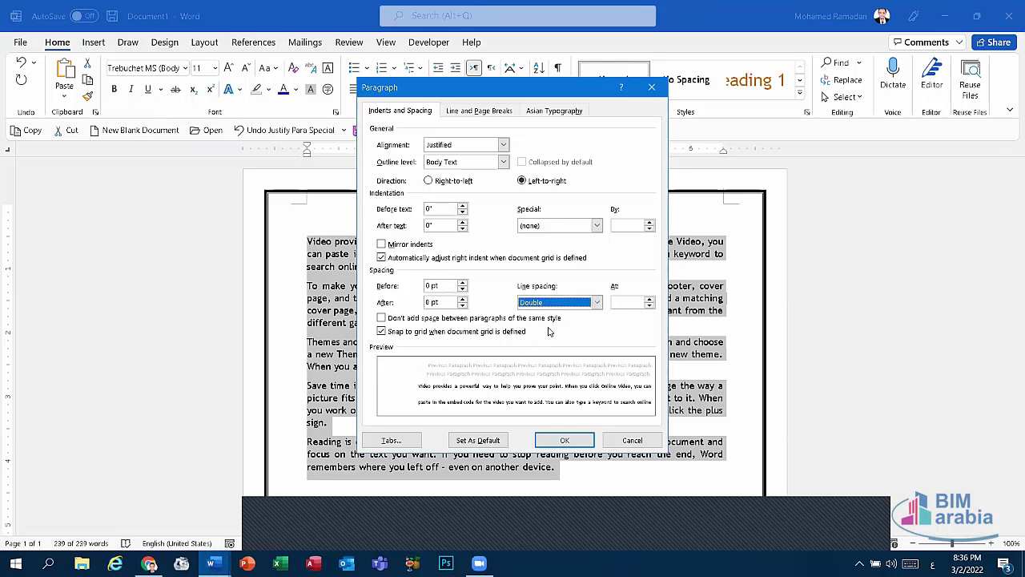
{"action": "left_click", "coordinate": [595, 303]}
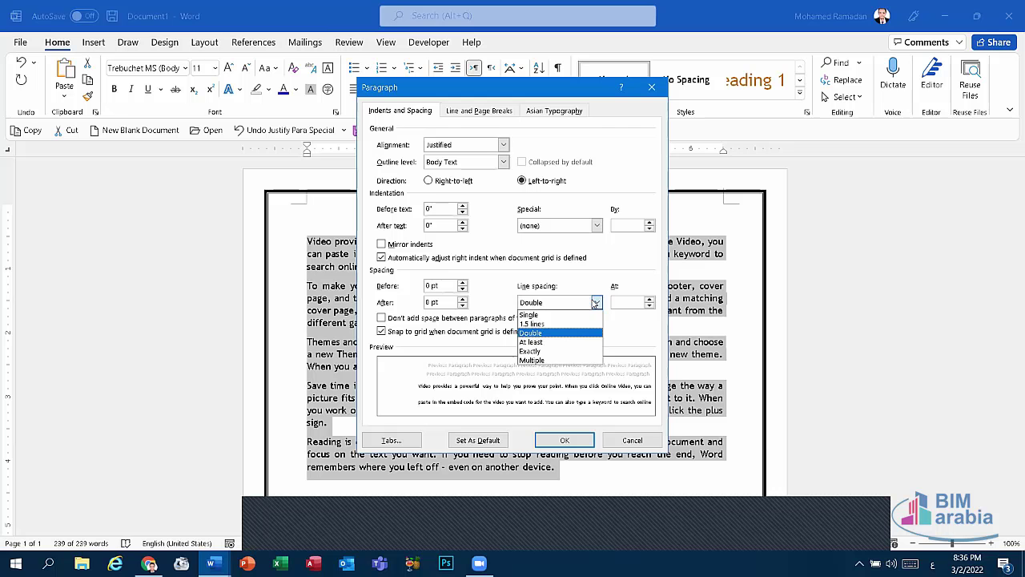
{"action": "left_click", "coordinate": [563, 315]}
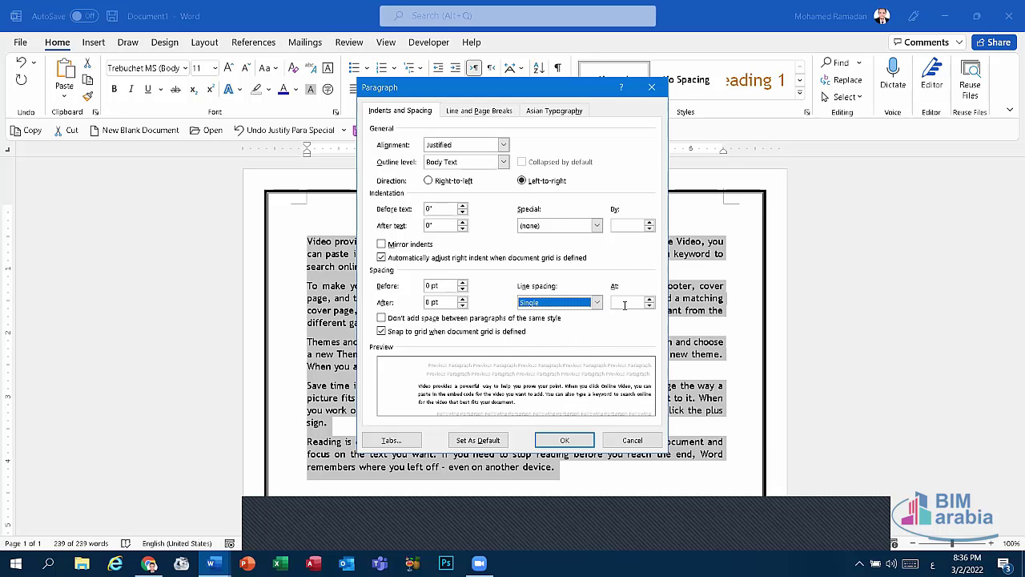
{"action": "left_click", "coordinate": [625, 303]}
{"action": "type", "text": "4"}
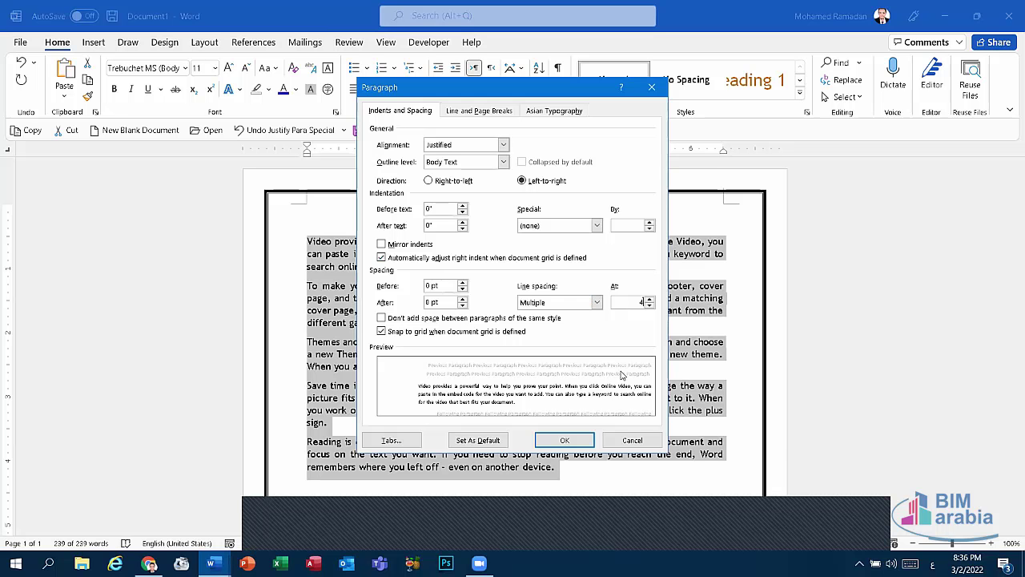
{"action": "left_click", "coordinate": [564, 441]}
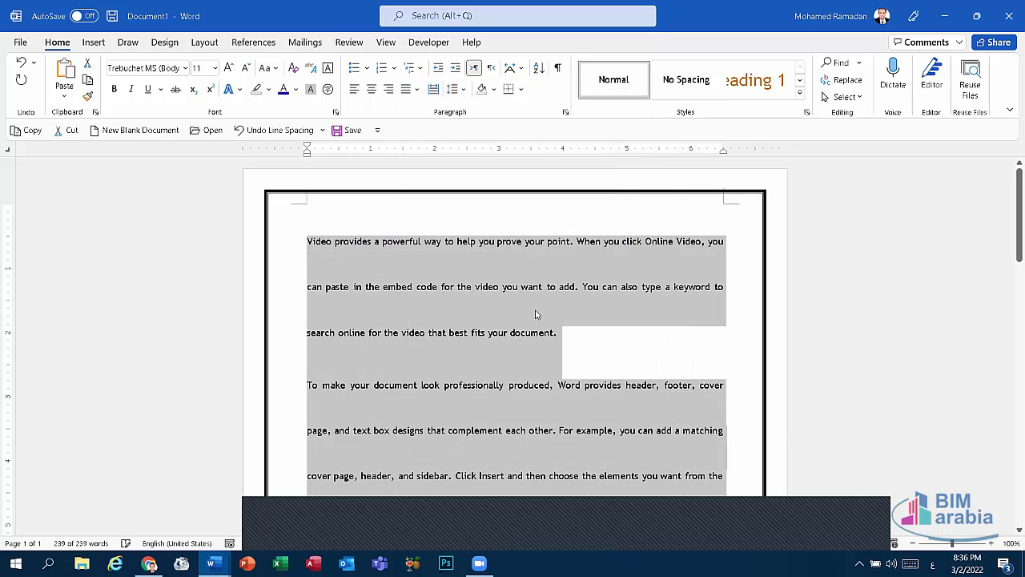
Step: Apply 1.5 line spacing to the text, then select the whole document
{"action": "left_click", "coordinate": [453, 89]}
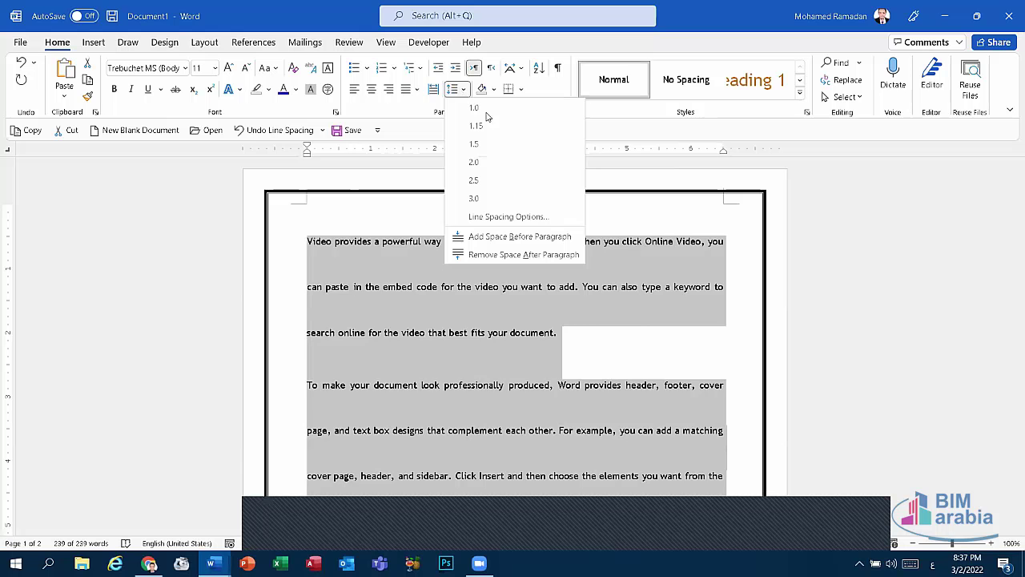
{"action": "left_click", "coordinate": [482, 145]}
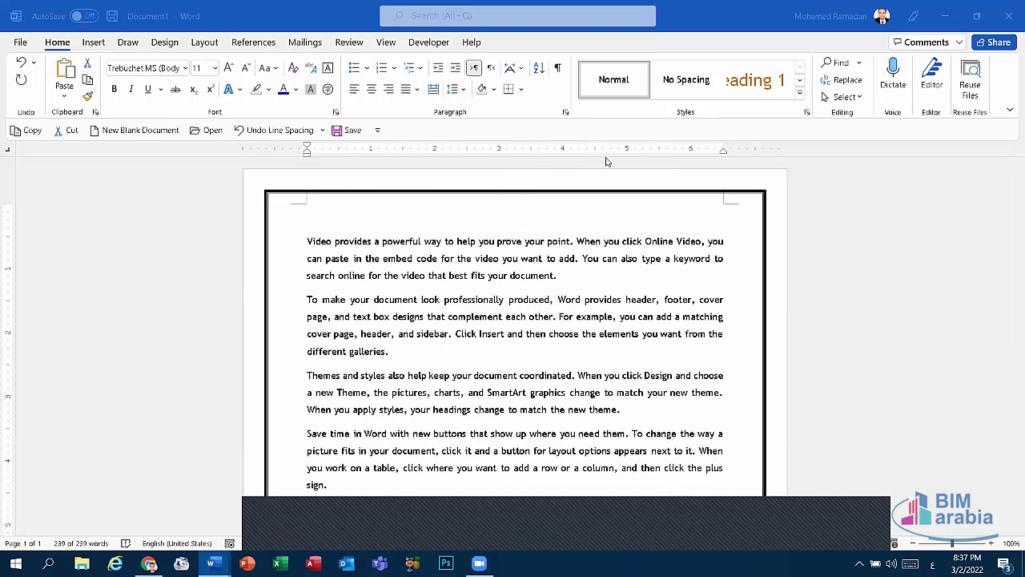
{"action": "left_click", "coordinate": [465, 379]}
{"action": "key", "text": "ctrl+a"}
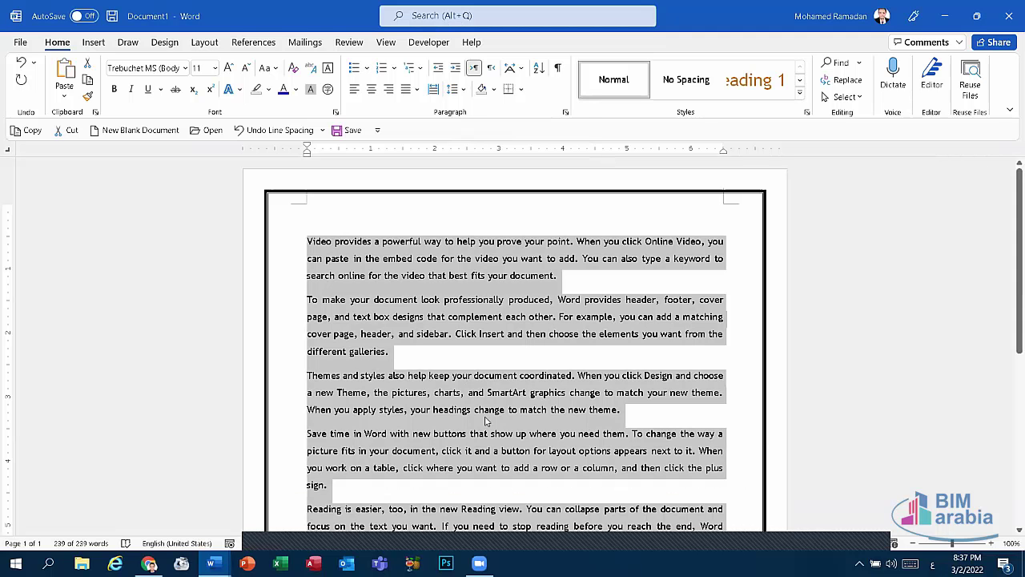
Step: Try Double and multiples of 4 and 2 in Line Spacing Options, then discard them
{"action": "left_click", "coordinate": [463, 88]}
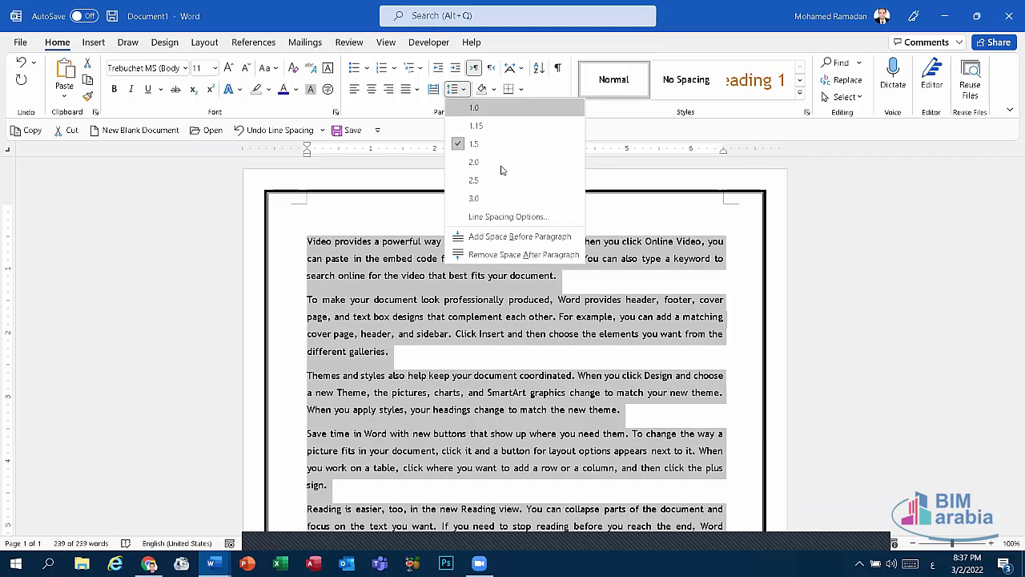
{"action": "left_click", "coordinate": [505, 216]}
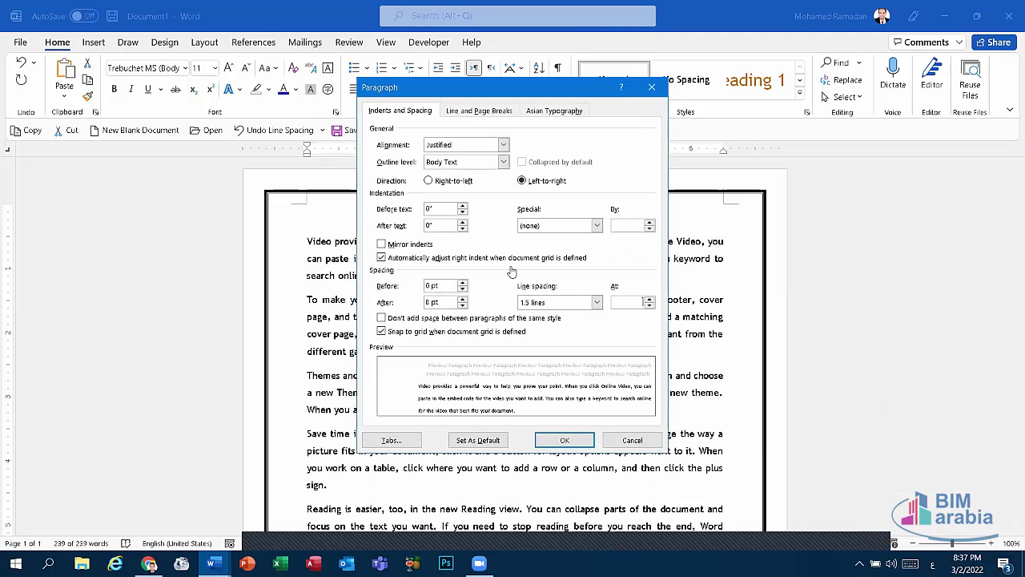
{"action": "left_click", "coordinate": [533, 304]}
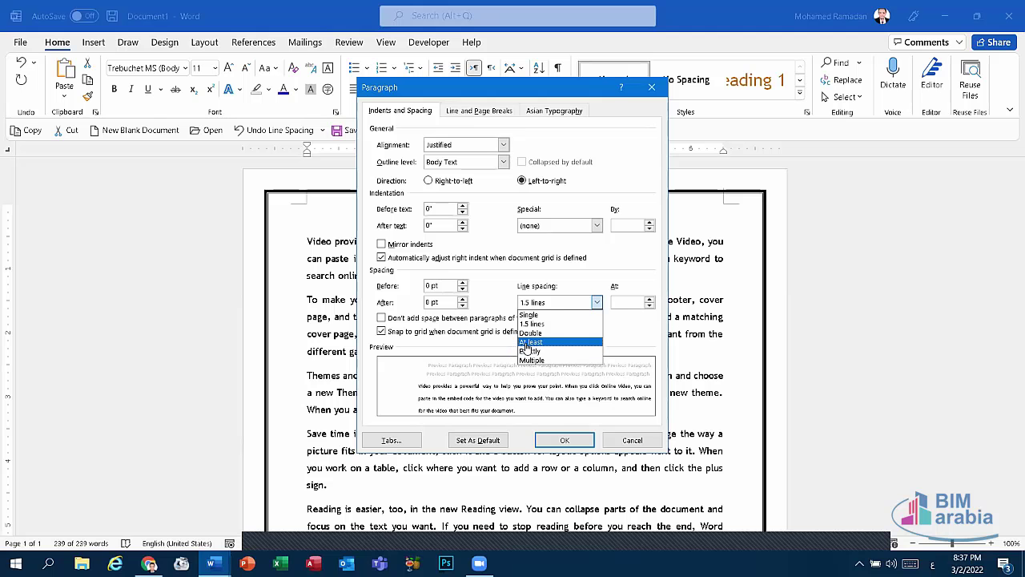
{"action": "left_click", "coordinate": [532, 336]}
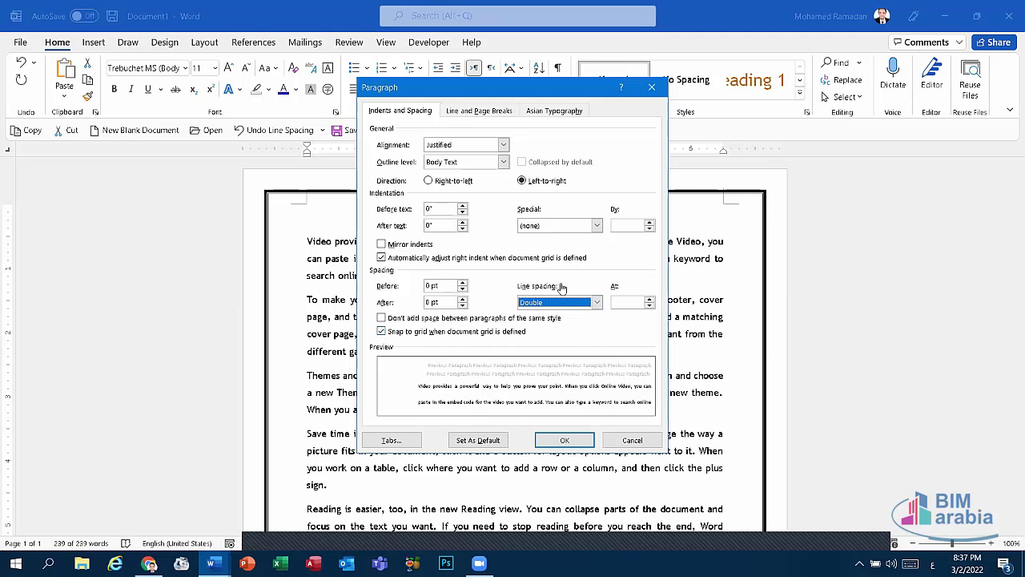
{"action": "left_click", "coordinate": [649, 300]}
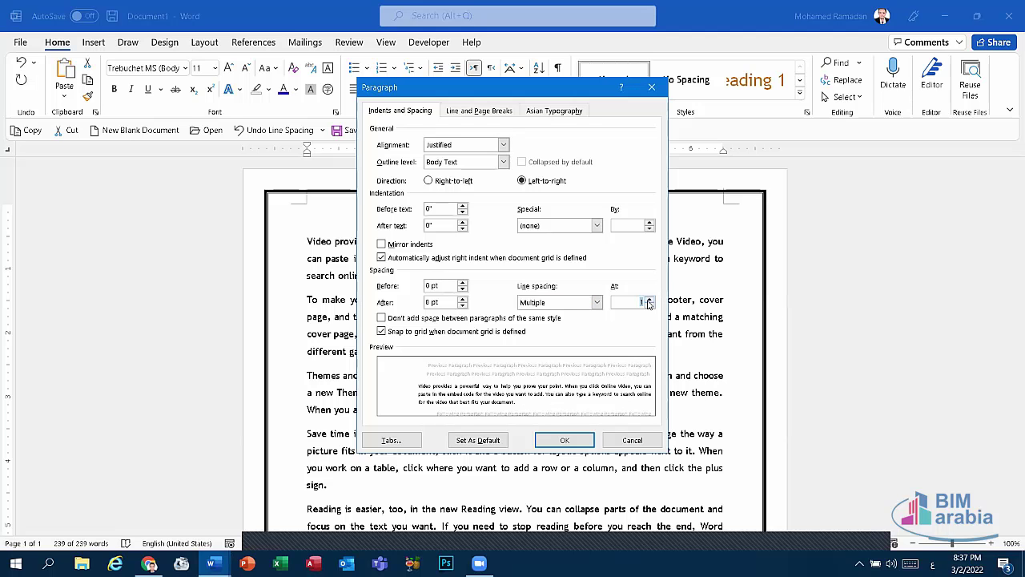
{"action": "left_click", "coordinate": [649, 300]}
{"action": "left_click", "coordinate": [649, 301]}
{"action": "left_click", "coordinate": [649, 301]}
{"action": "left_click", "coordinate": [648, 301]}
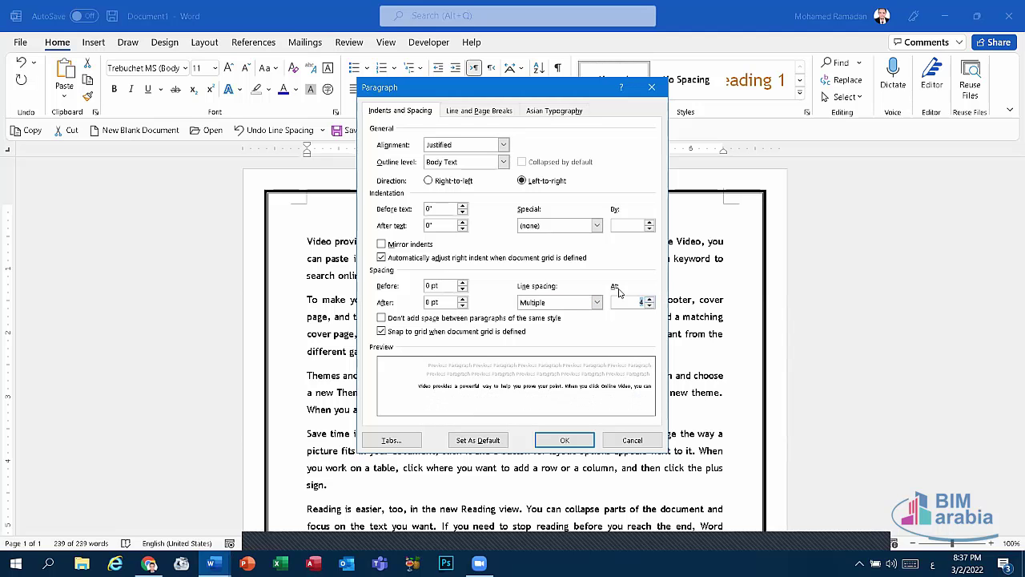
{"action": "left_click", "coordinate": [650, 305]}
{"action": "left_click", "coordinate": [649, 305]}
{"action": "left_click", "coordinate": [649, 305]}
{"action": "left_click", "coordinate": [650, 305]}
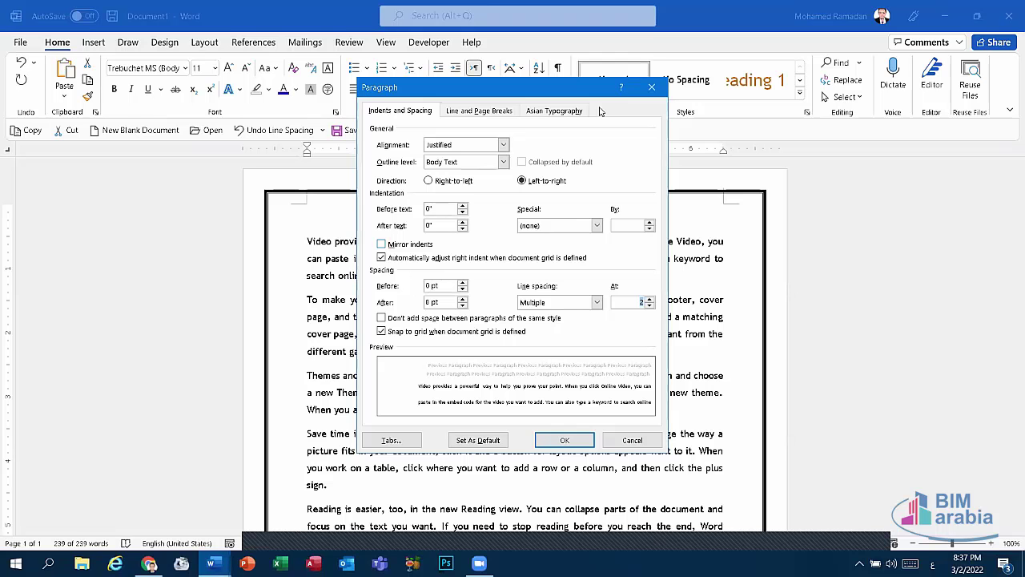
{"action": "left_click", "coordinate": [652, 86]}
{"action": "left_click", "coordinate": [554, 299]}
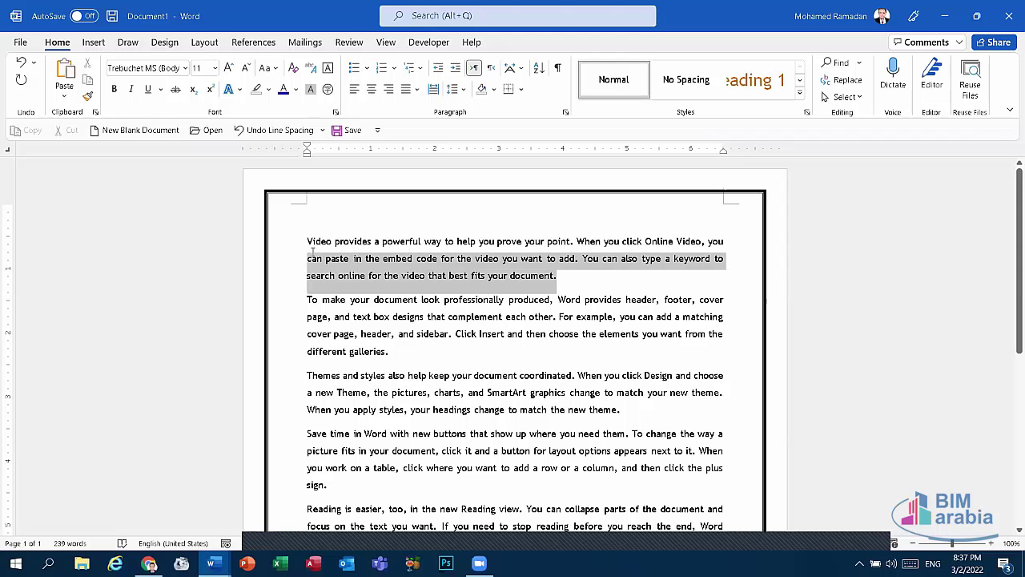
Step: Select the first paragraph and give it a 1.6" left indent through Line Spacing Options
{"action": "left_click_drag", "start_coordinate": [350, 259], "coordinate": [306, 241]}
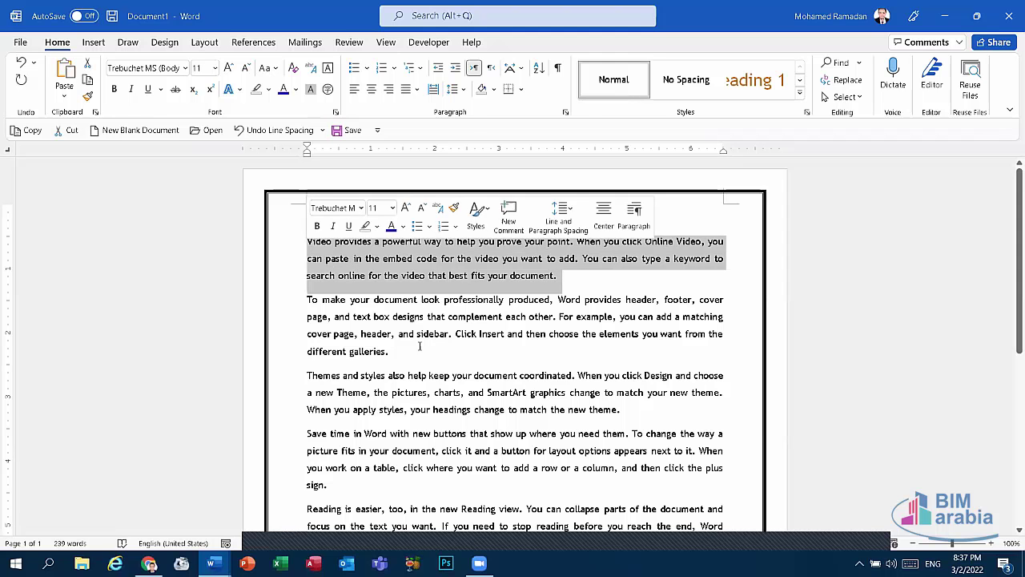
{"action": "left_click", "coordinate": [453, 89]}
{"action": "left_click", "coordinate": [476, 217]}
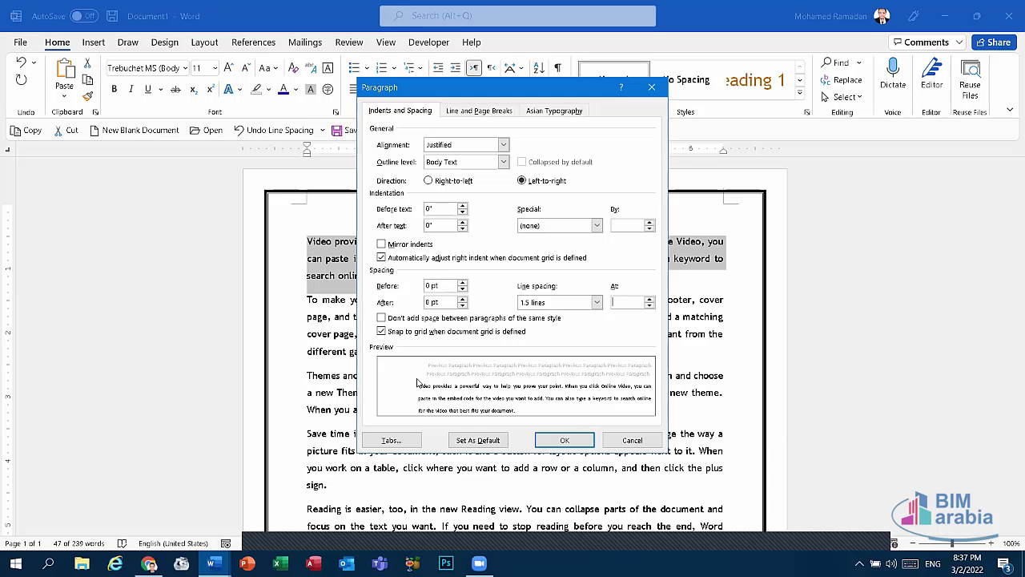
{"action": "left_click", "coordinate": [463, 206]}
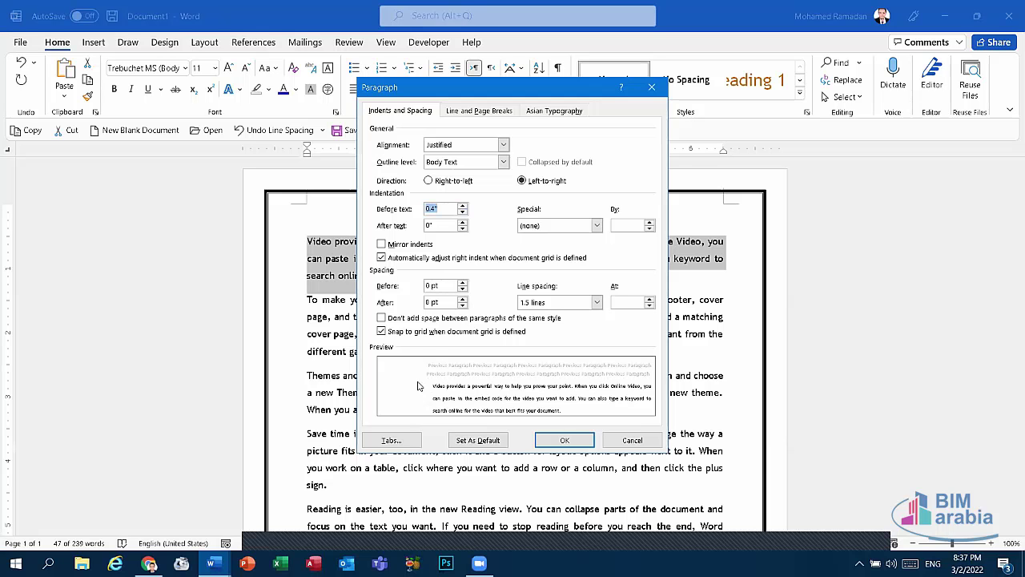
{"action": "left_click", "coordinate": [462, 206]}
{"action": "left_click", "coordinate": [462, 206]}
{"action": "left_click", "coordinate": [462, 206]}
{"action": "left_click", "coordinate": [462, 205]}
{"action": "left_click", "coordinate": [462, 206]}
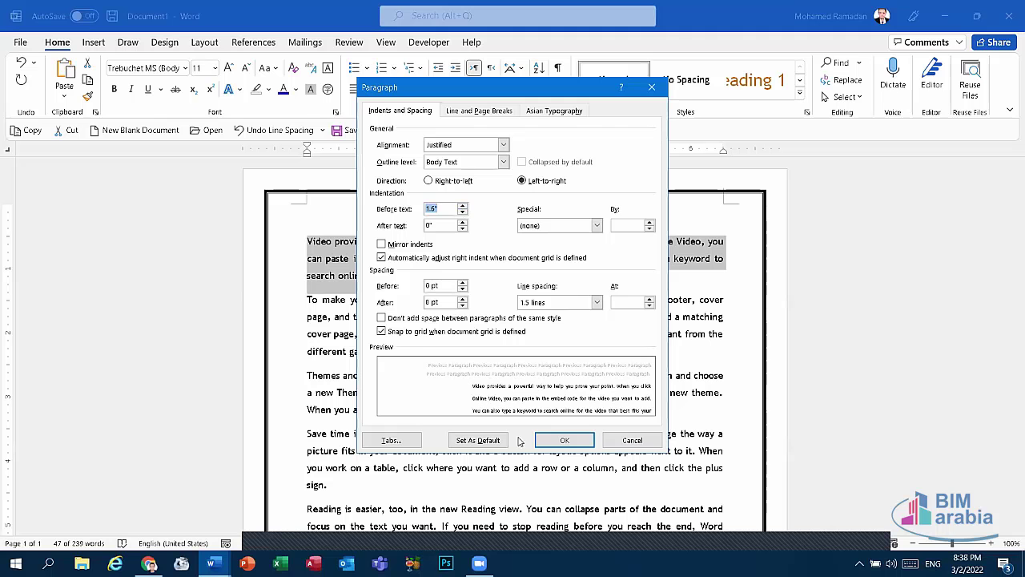
{"action": "key", "text": "Return"}
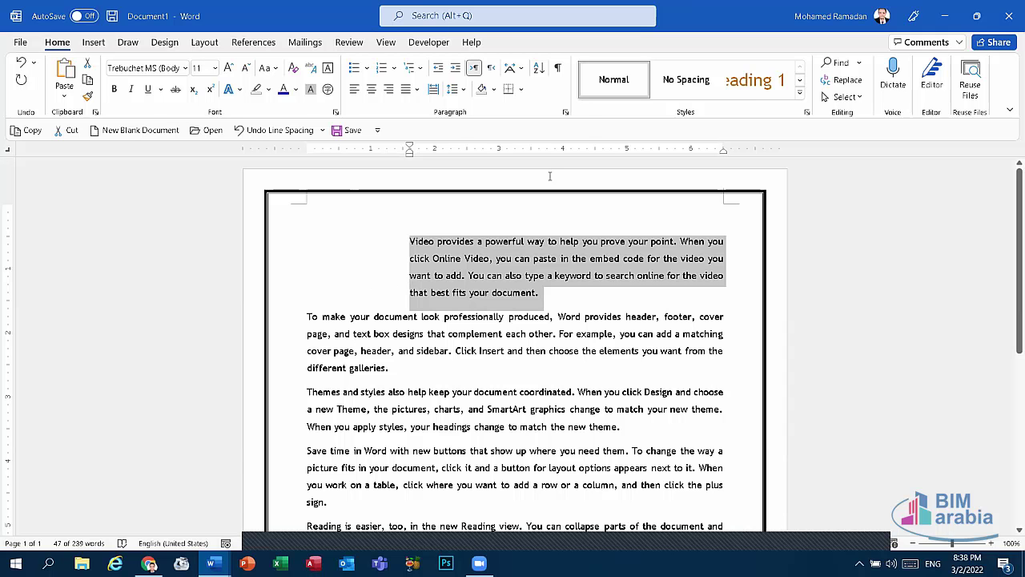
Step: Reset the first paragraph's left indent to 0" and give it a 1.3" right indent
{"action": "left_click", "coordinate": [453, 89]}
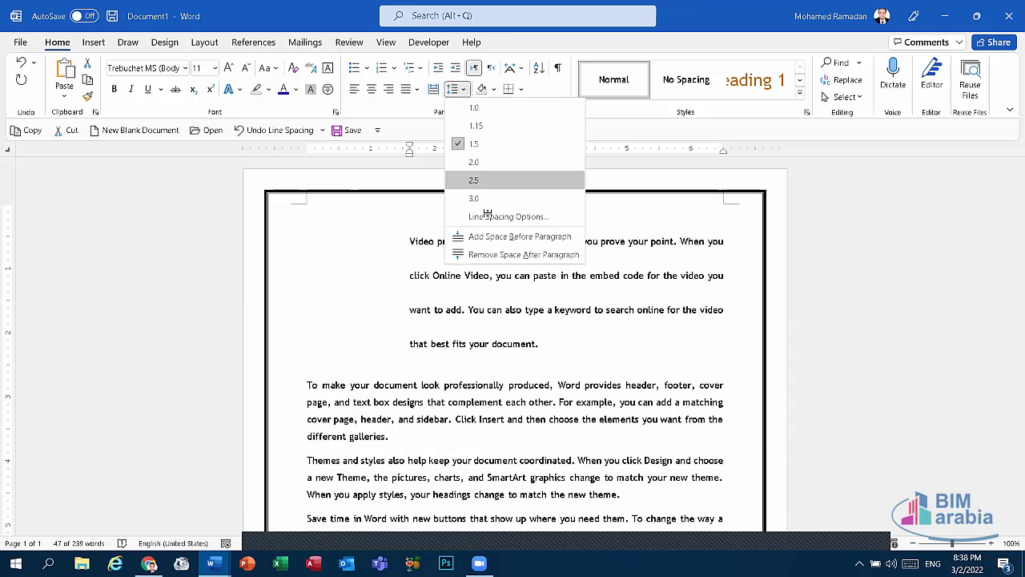
{"action": "left_click", "coordinate": [490, 216]}
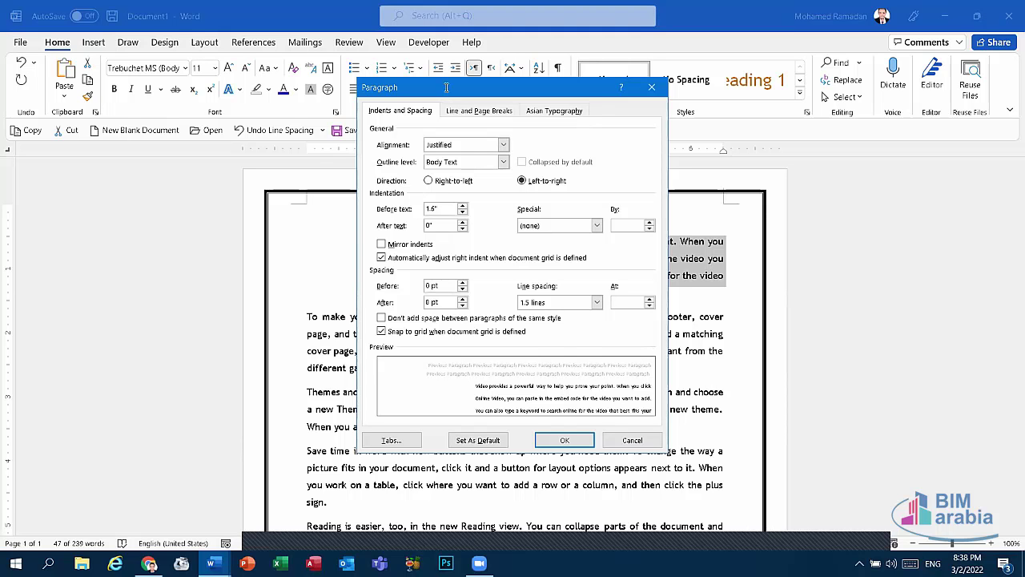
{"action": "left_click_drag", "start_coordinate": [446, 88], "coordinate": [673, 95]}
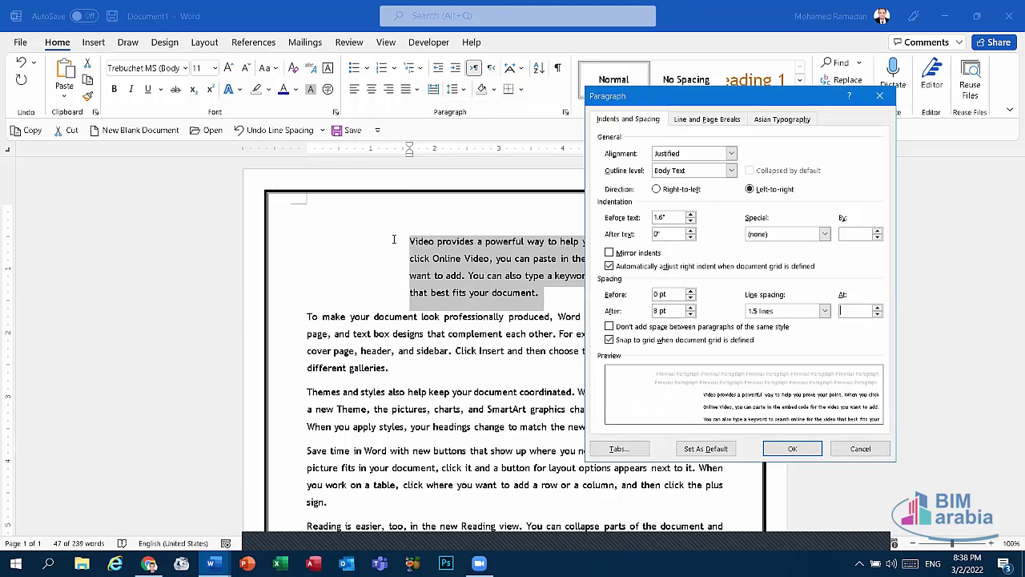
{"action": "left_click", "coordinate": [690, 222]}
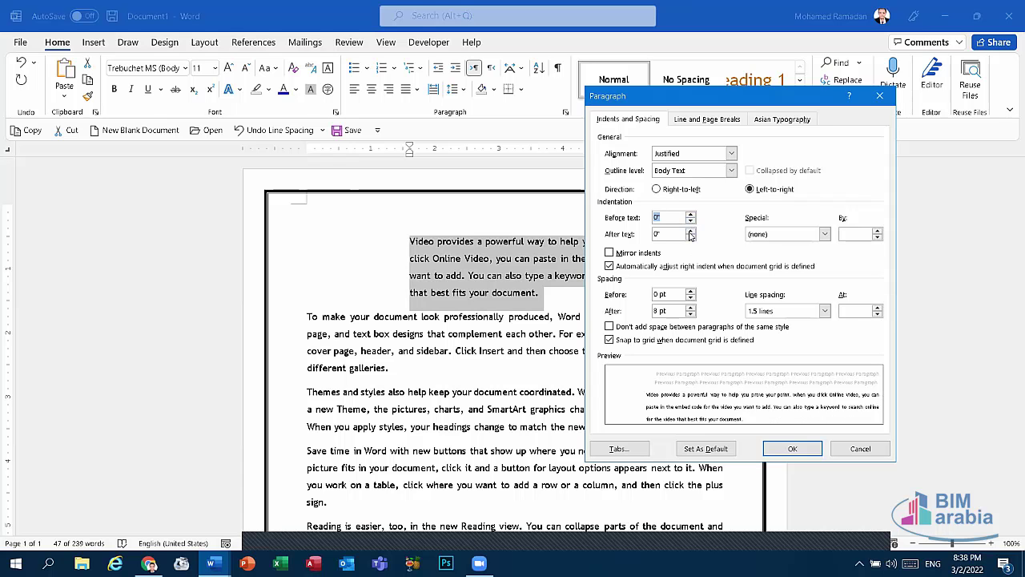
{"action": "left_click", "coordinate": [691, 231]}
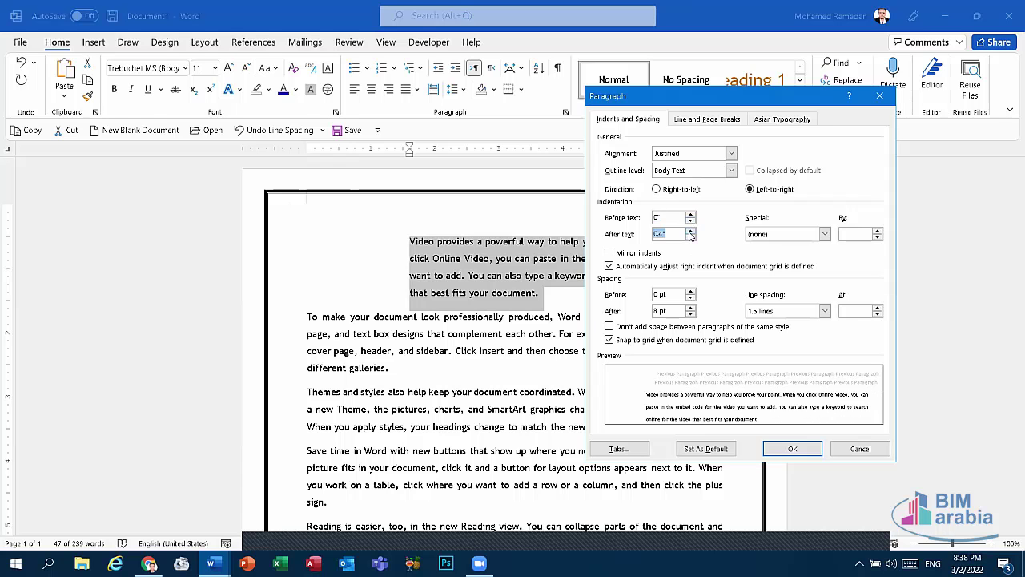
{"action": "left_click", "coordinate": [769, 448]}
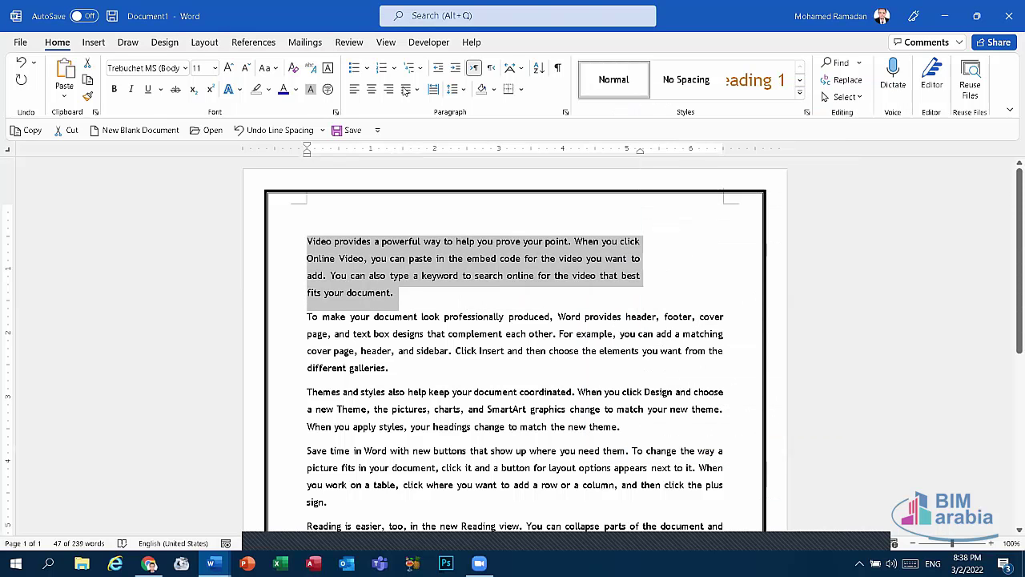
{"action": "left_click", "coordinate": [463, 93]}
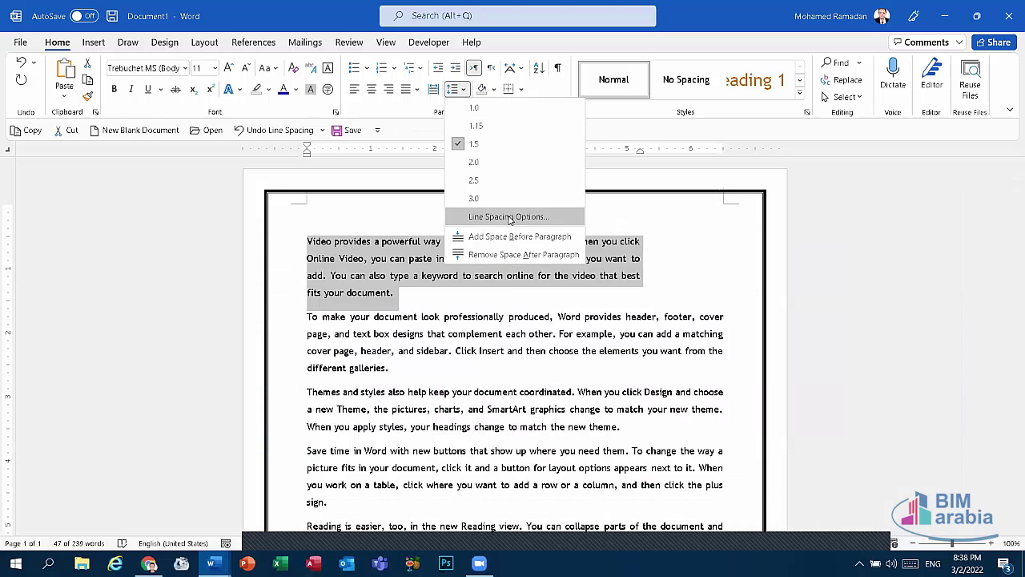
{"action": "left_click", "coordinate": [493, 292]}
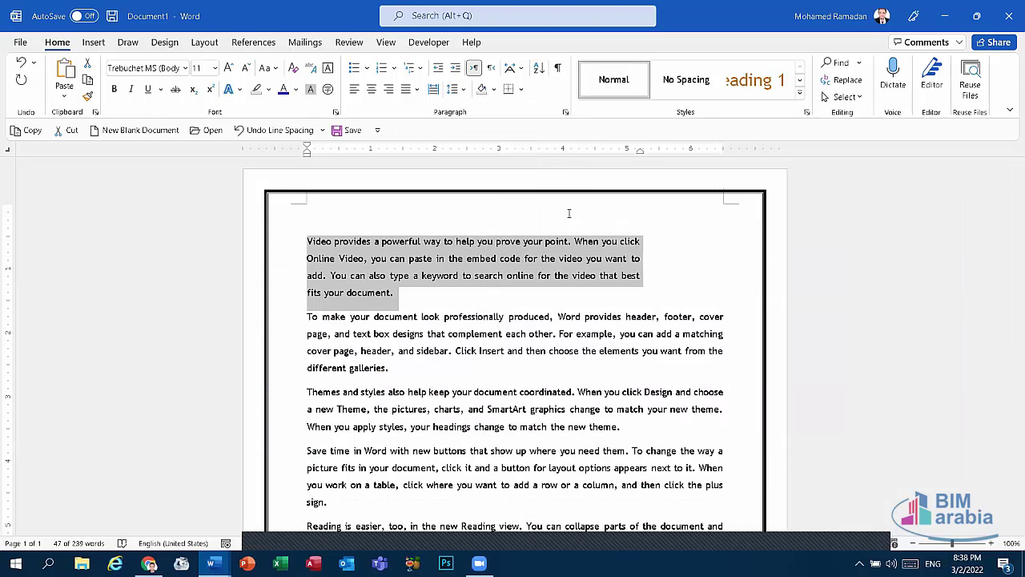
{"action": "left_click", "coordinate": [527, 350]}
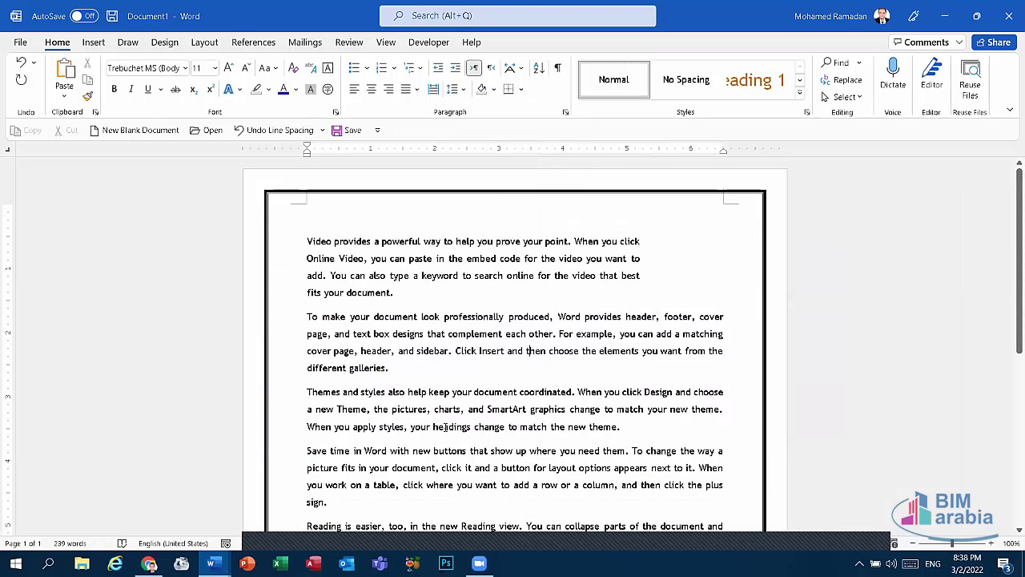
Step: Select the Themes and styles paragraph and give it 48 pt of space before
{"action": "left_click_drag", "start_coordinate": [621, 433], "coordinate": [308, 393]}
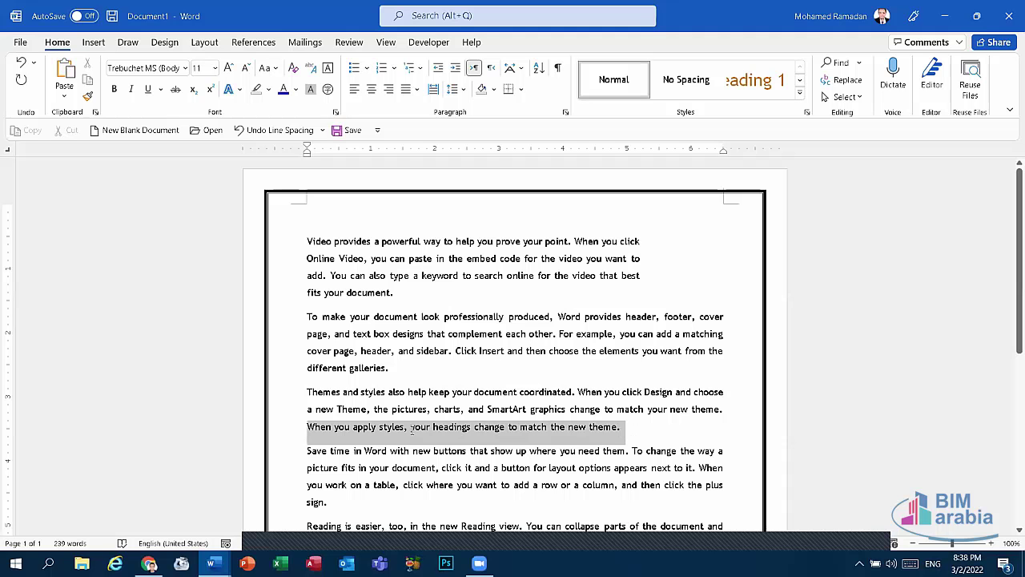
{"action": "left_click", "coordinate": [466, 88]}
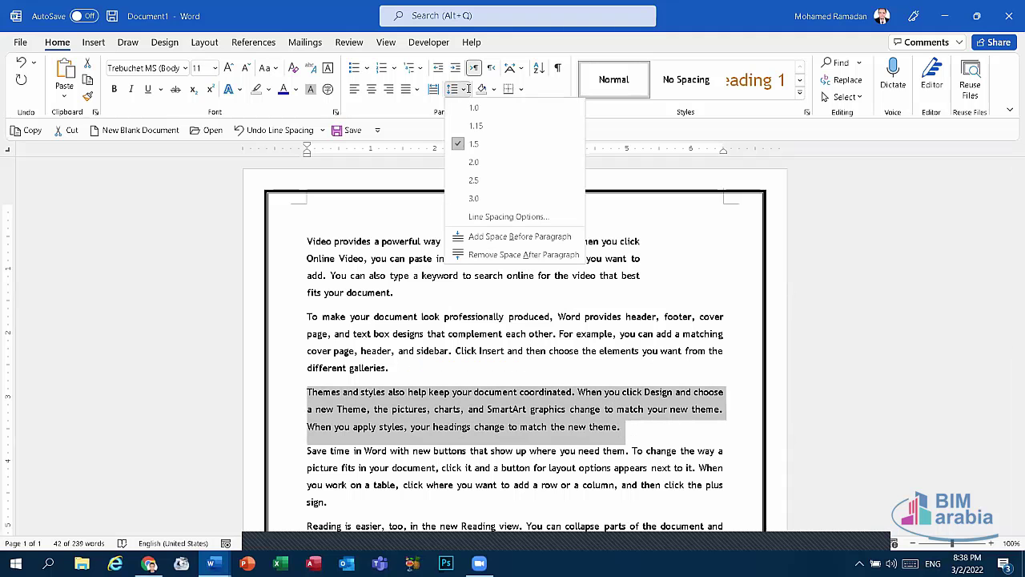
{"action": "left_click", "coordinate": [508, 216]}
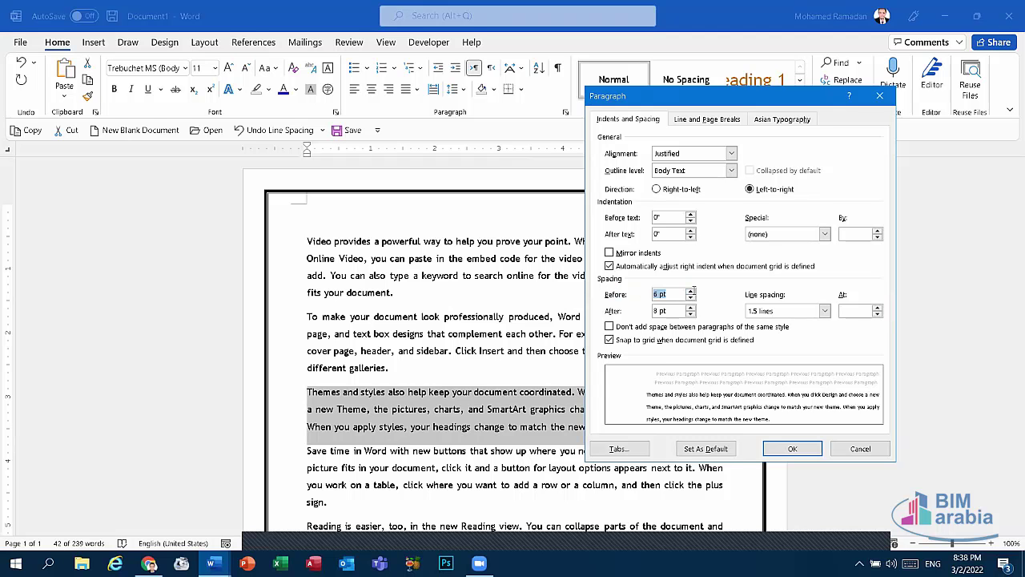
{"action": "left_click", "coordinate": [690, 291]}
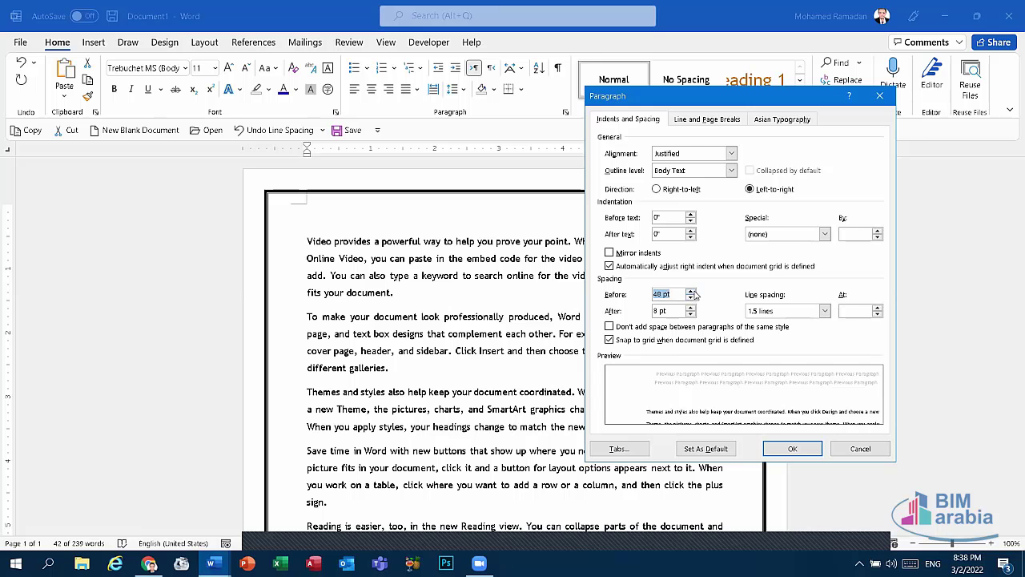
{"action": "left_click", "coordinate": [792, 450]}
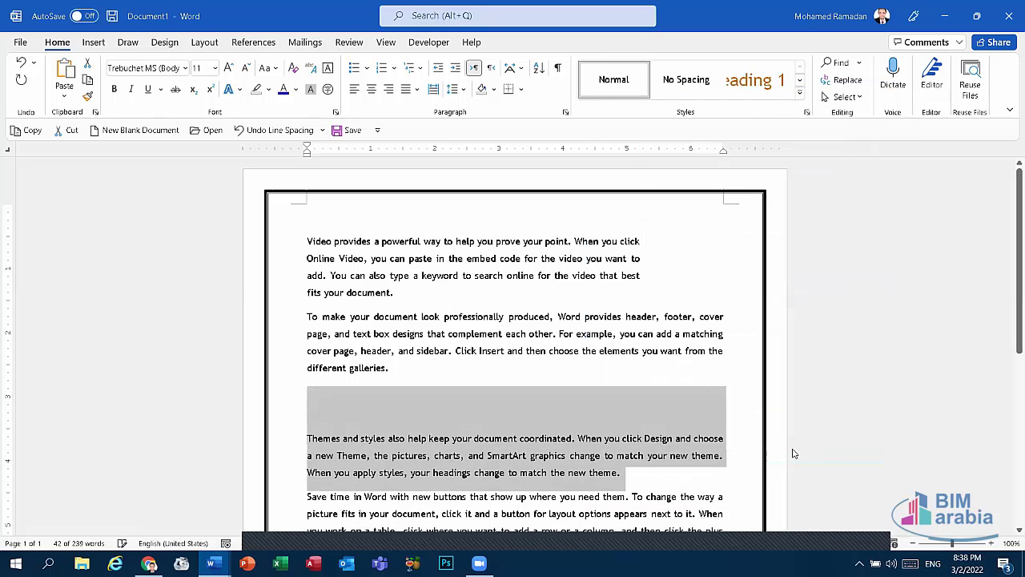
{"action": "left_click", "coordinate": [385, 407]}
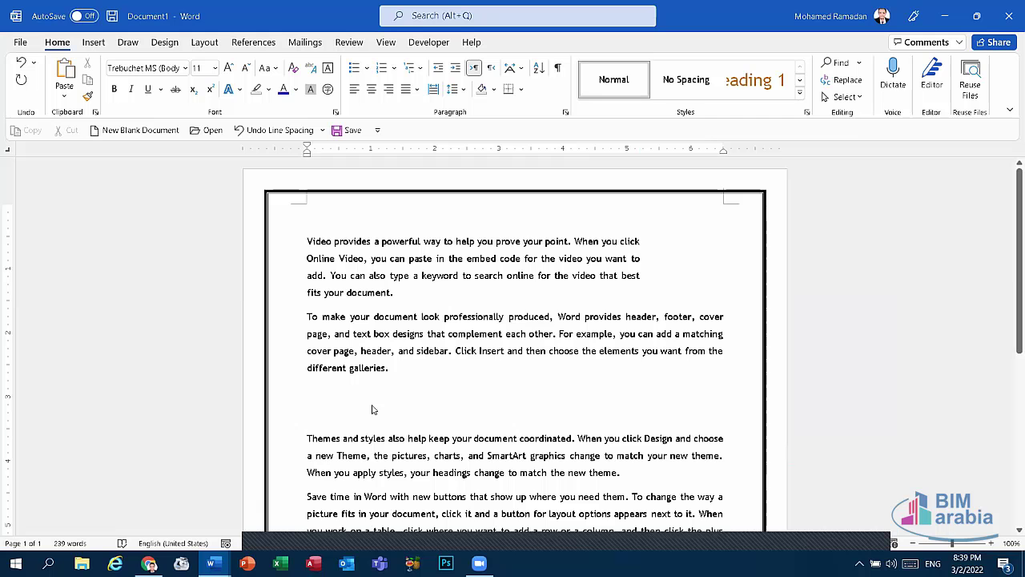
{"action": "scroll", "coordinate": [529, 466], "scroll_direction": "down", "scroll_amount": 1}
{"action": "scroll", "coordinate": [528, 466], "scroll_direction": "down", "scroll_amount": 4}
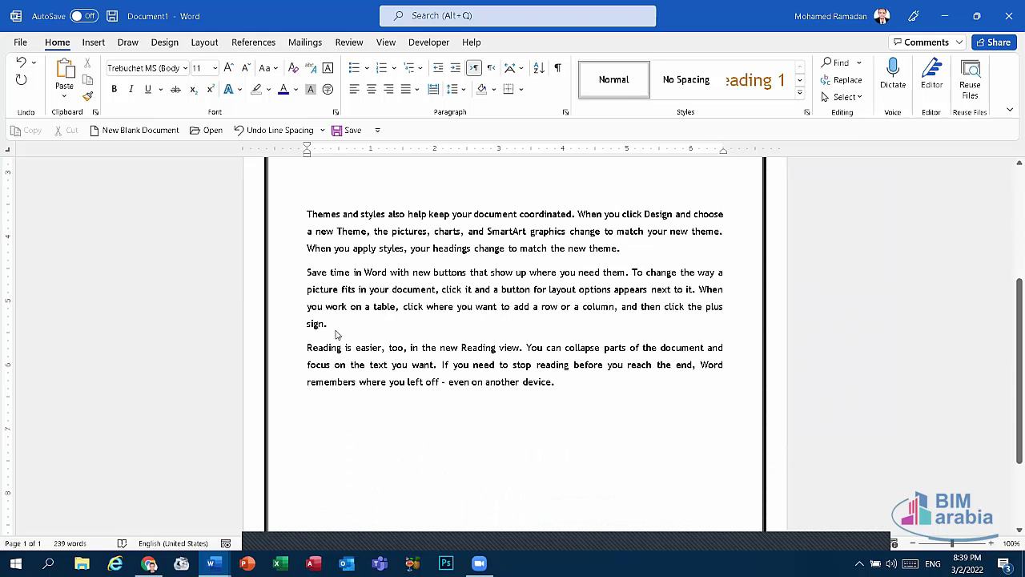
Step: Select the Save time paragraph and give it 60 pt of space after
{"action": "mouse_move", "coordinate": [336, 335]}
{"action": "left_mouse_down"}
{"action": "mouse_move", "coordinate": [288, 287]}
{"action": "mouse_move", "coordinate": [286, 273]}
{"action": "left_mouse_up"}
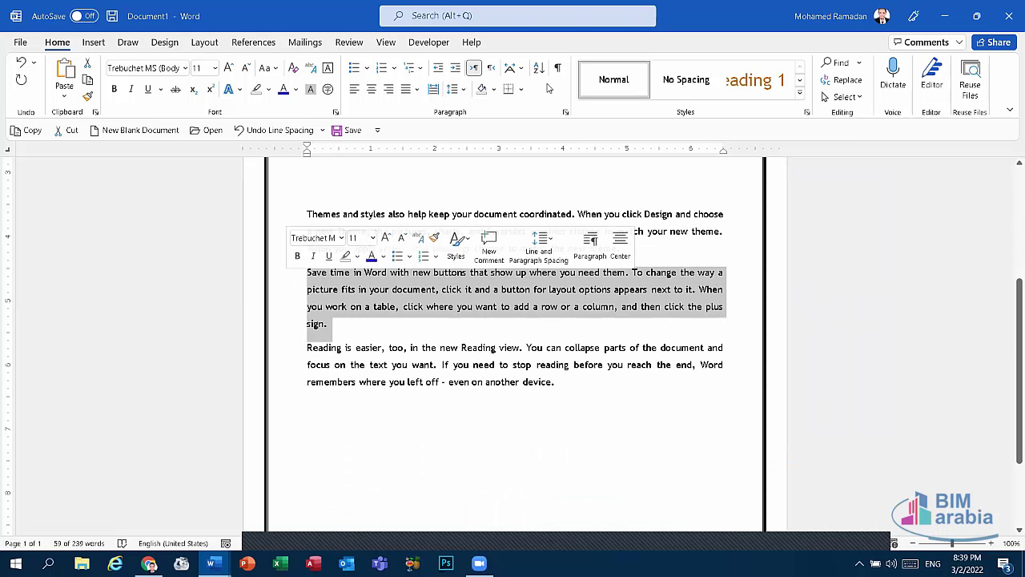
{"action": "left_click", "coordinate": [453, 89]}
{"action": "left_click", "coordinate": [507, 217]}
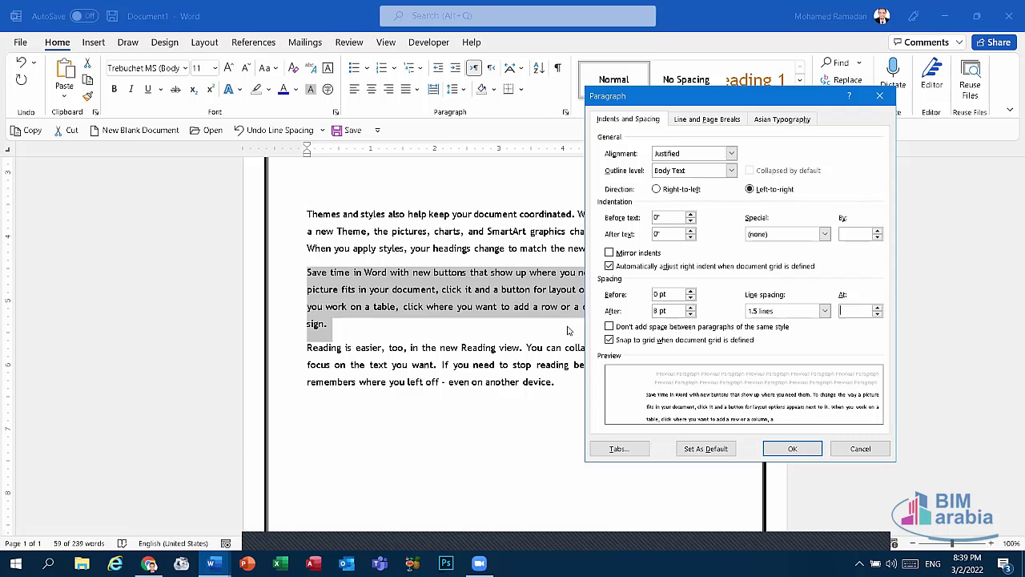
{"action": "double_click", "coordinate": [691, 308]}
{"action": "left_click", "coordinate": [792, 449]}
{"action": "left_click", "coordinate": [328, 320]}
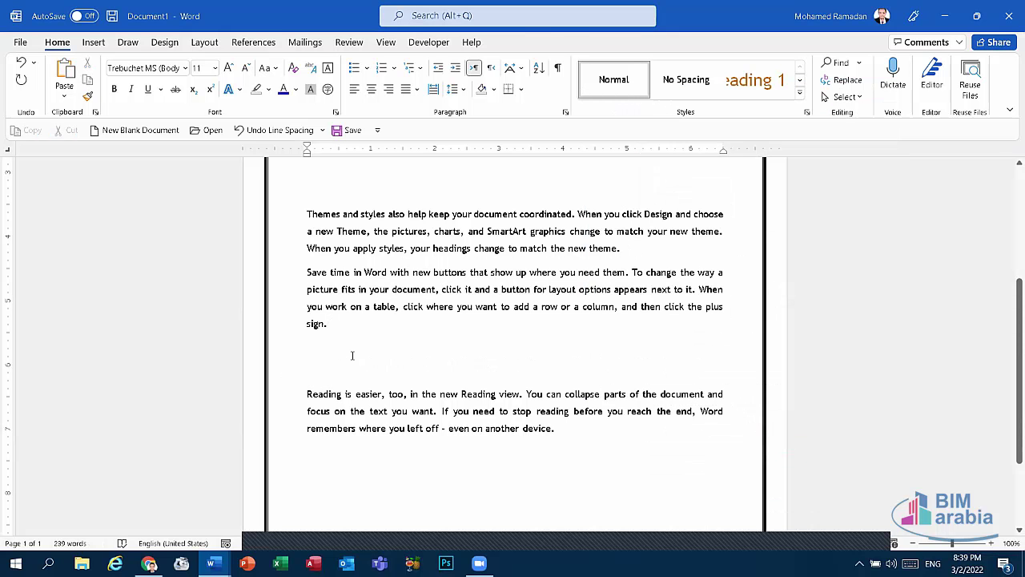
Step: Give the Save time paragraph a 0.9" left indent plus a 0.5" first-line indent
{"action": "left_click", "coordinate": [565, 113]}
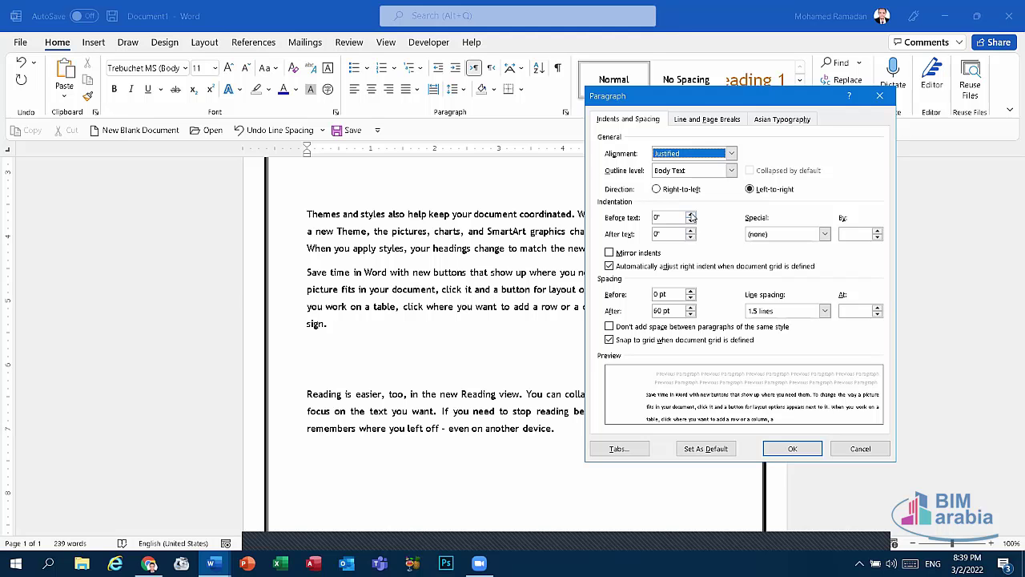
{"action": "left_click", "coordinate": [691, 214]}
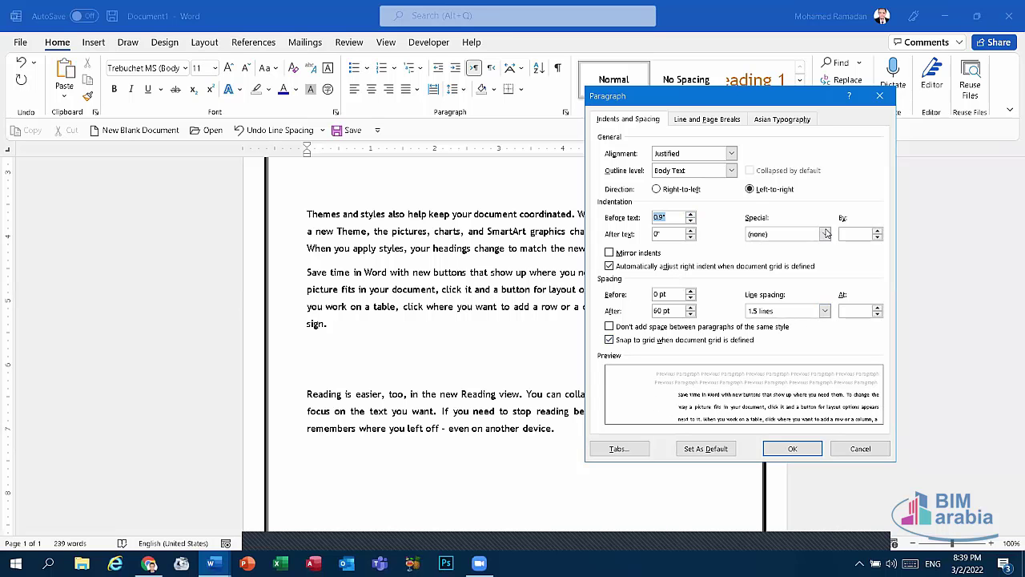
{"action": "left_click", "coordinate": [825, 233]}
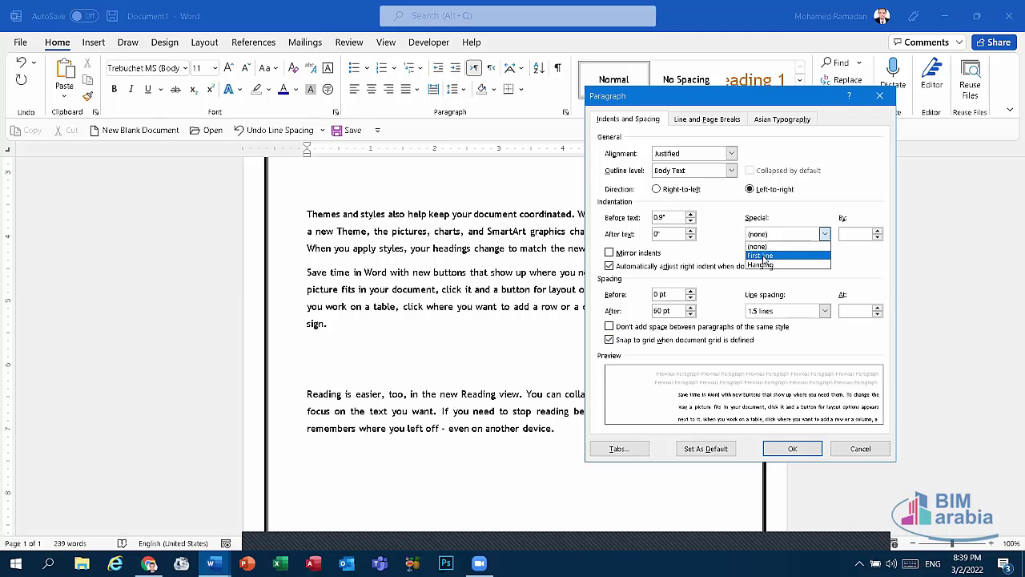
{"action": "left_click", "coordinate": [762, 257]}
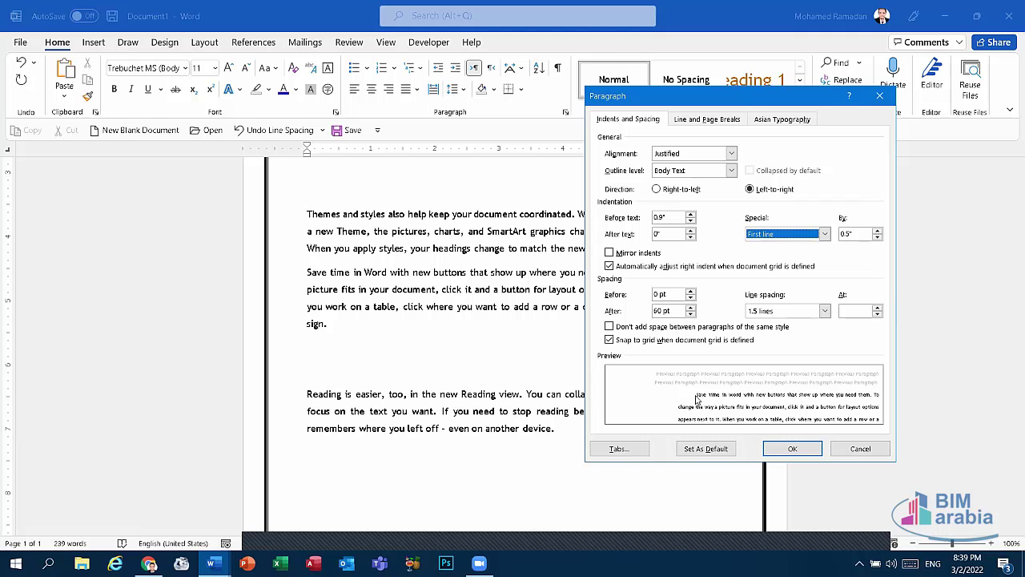
{"action": "left_click", "coordinate": [793, 448]}
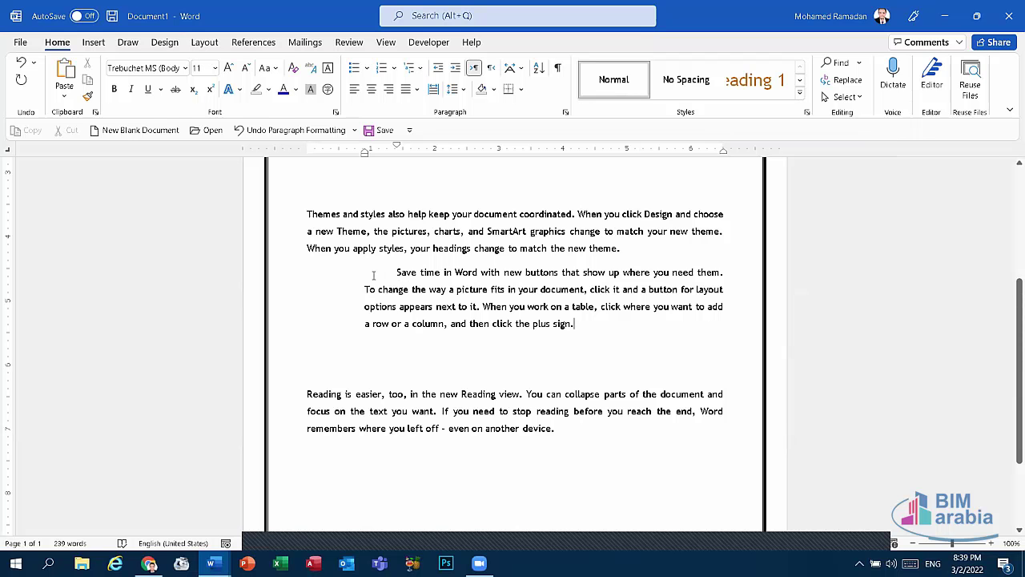
Step: Select the Reading is easier paragraph and set a 0.5" left indent with a first-line indent
{"action": "triple_click", "coordinate": [365, 399]}
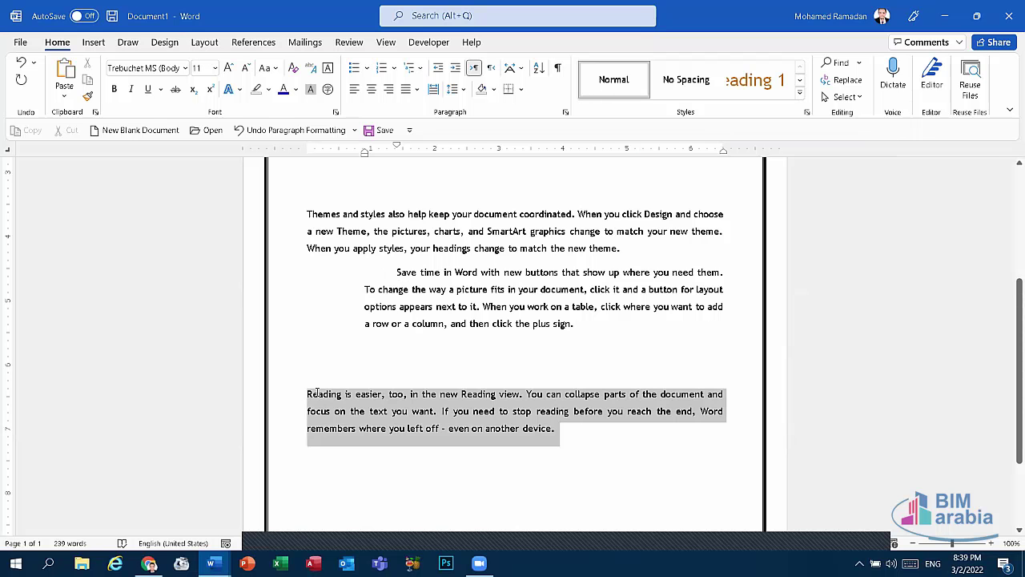
{"action": "left_click", "coordinate": [722, 448]}
{"action": "triple_click", "coordinate": [346, 394]}
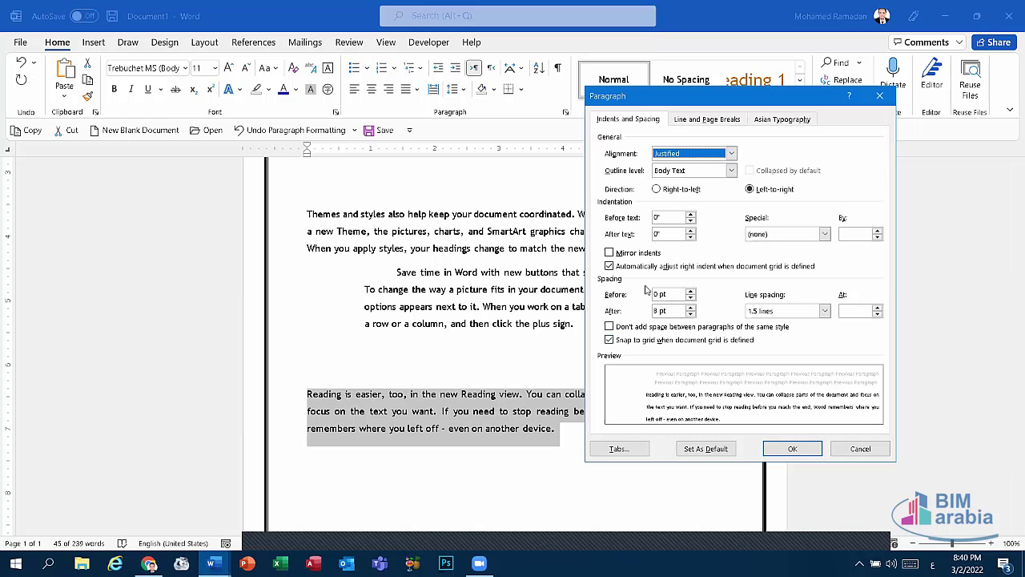
{"action": "left_click", "coordinate": [690, 216]}
{"action": "left_click", "coordinate": [690, 216]}
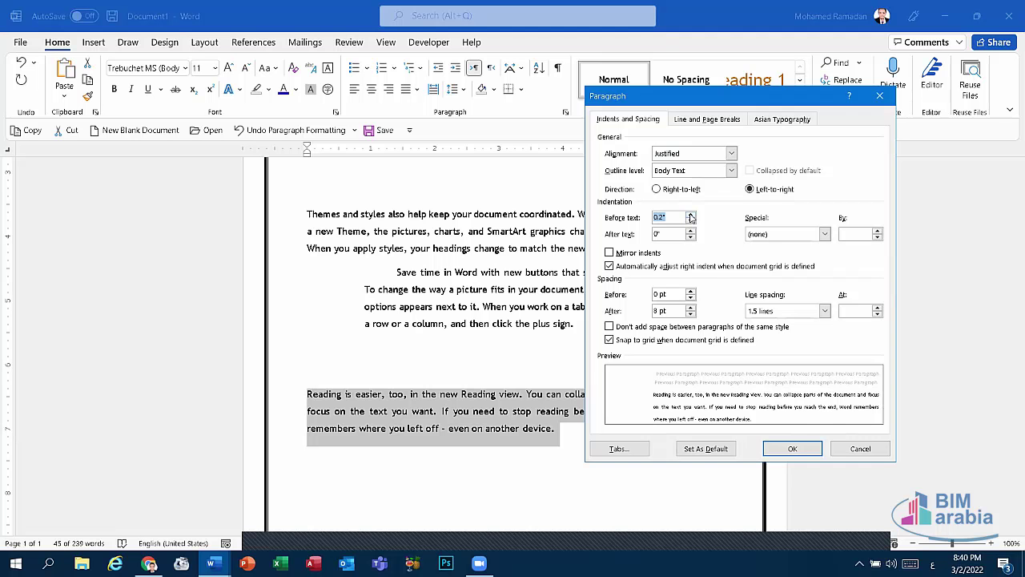
{"action": "left_click", "coordinate": [691, 216]}
{"action": "left_click", "coordinate": [691, 216]}
{"action": "left_click", "coordinate": [691, 216]}
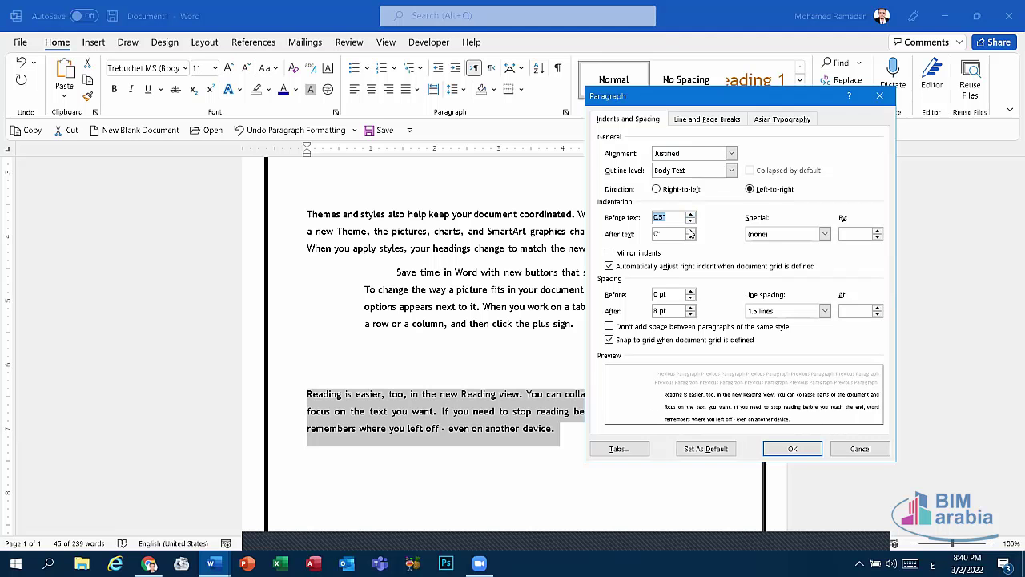
{"action": "left_click", "coordinate": [823, 234]}
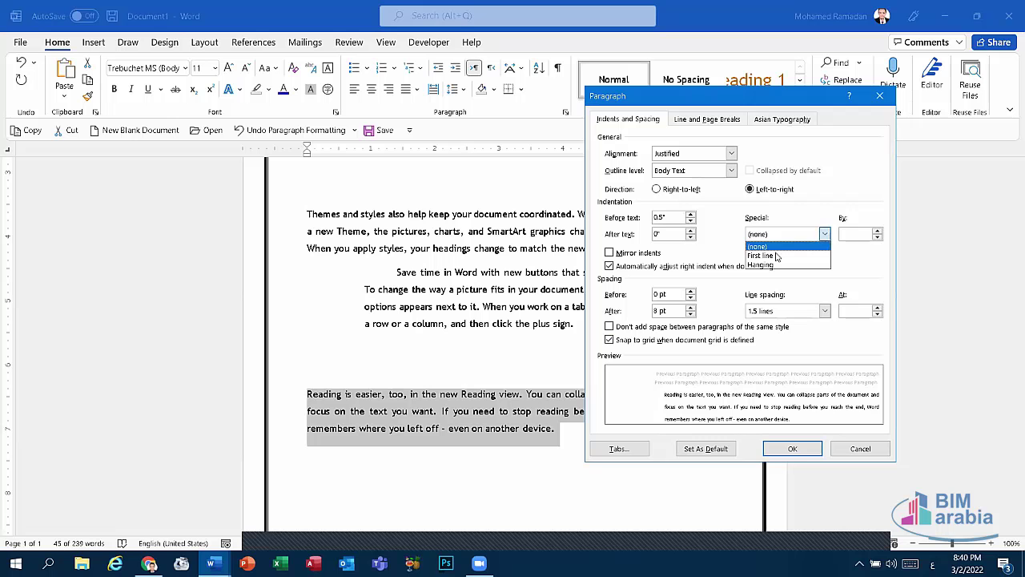
{"action": "left_click", "coordinate": [760, 255]}
{"action": "left_click", "coordinate": [791, 448]}
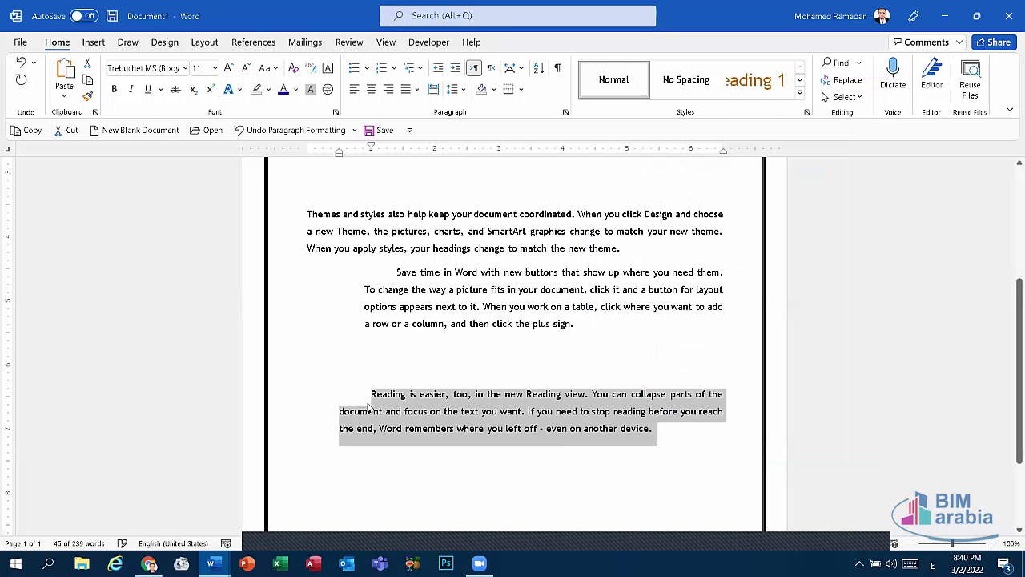
{"action": "key", "text": "Left"}
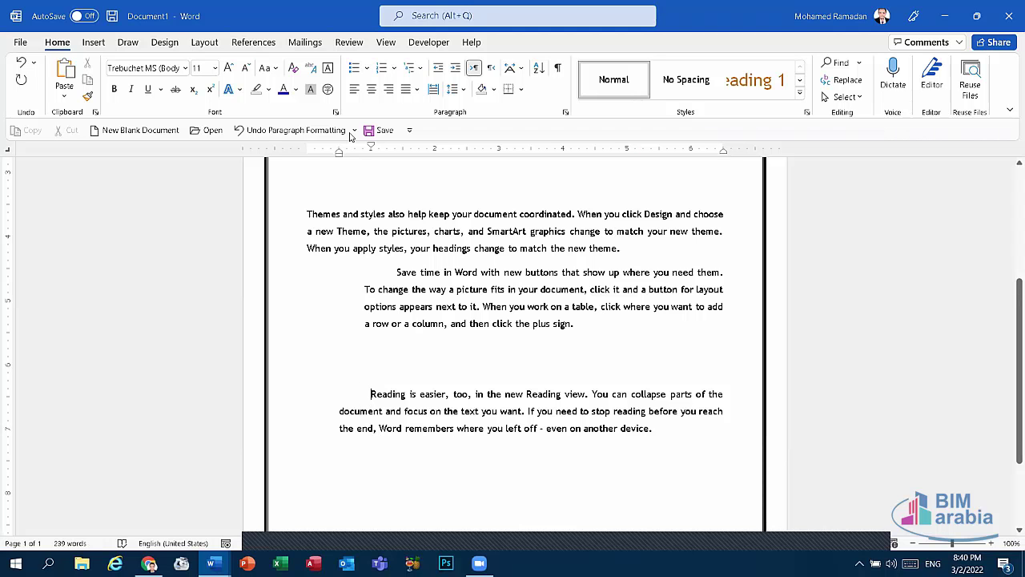
Step: Undo the indent changes on the Reading and Save time paragraphs, then select the Reading paragraph
{"action": "left_click", "coordinate": [287, 136]}
{"action": "left_click", "coordinate": [287, 136]}
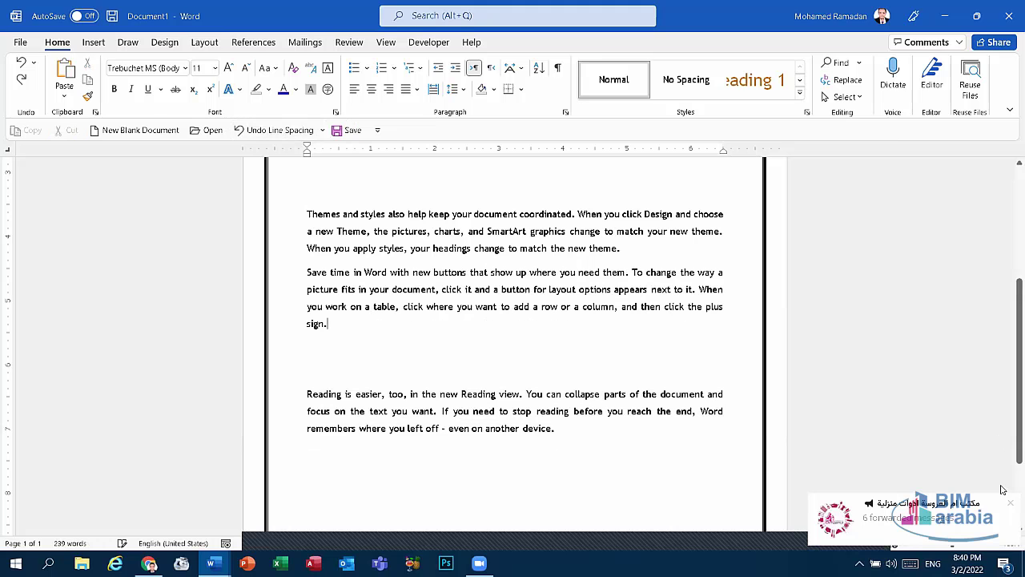
{"action": "double_click", "coordinate": [288, 401]}
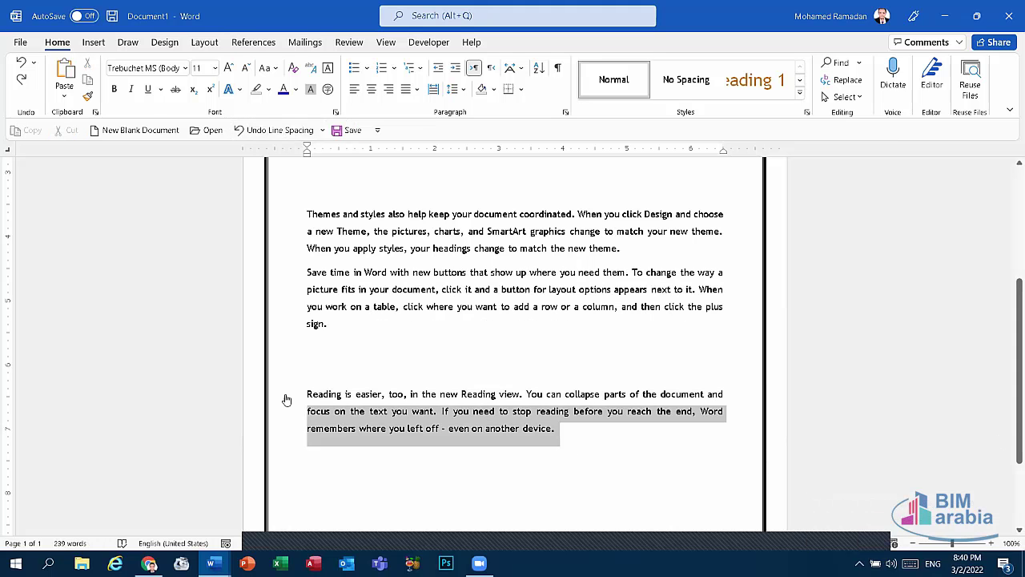
Step: Give the Reading is easier paragraph a 0.5" hanging indent
{"action": "left_click", "coordinate": [565, 113]}
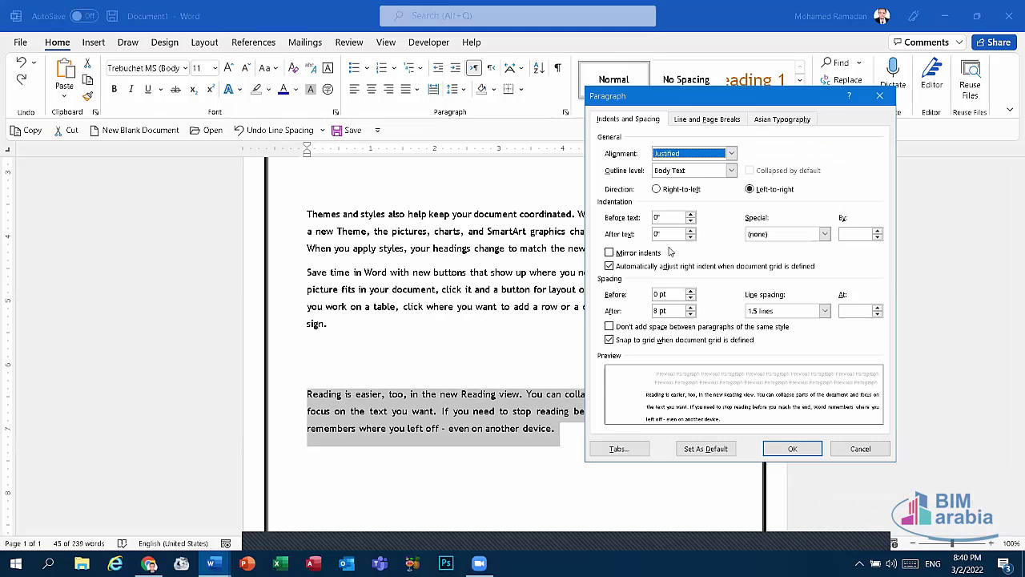
{"action": "left_click", "coordinate": [817, 236]}
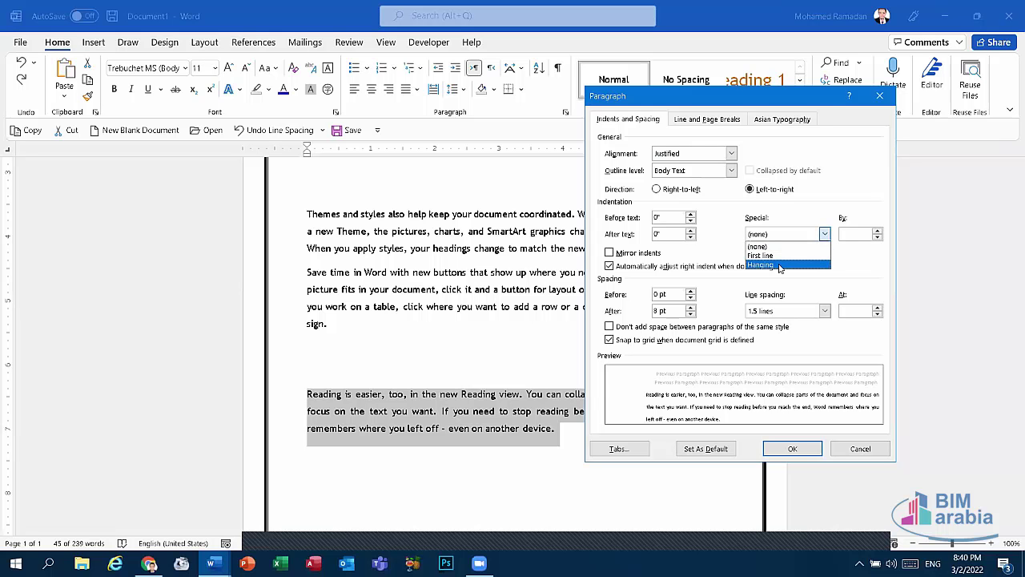
{"action": "left_click", "coordinate": [780, 266]}
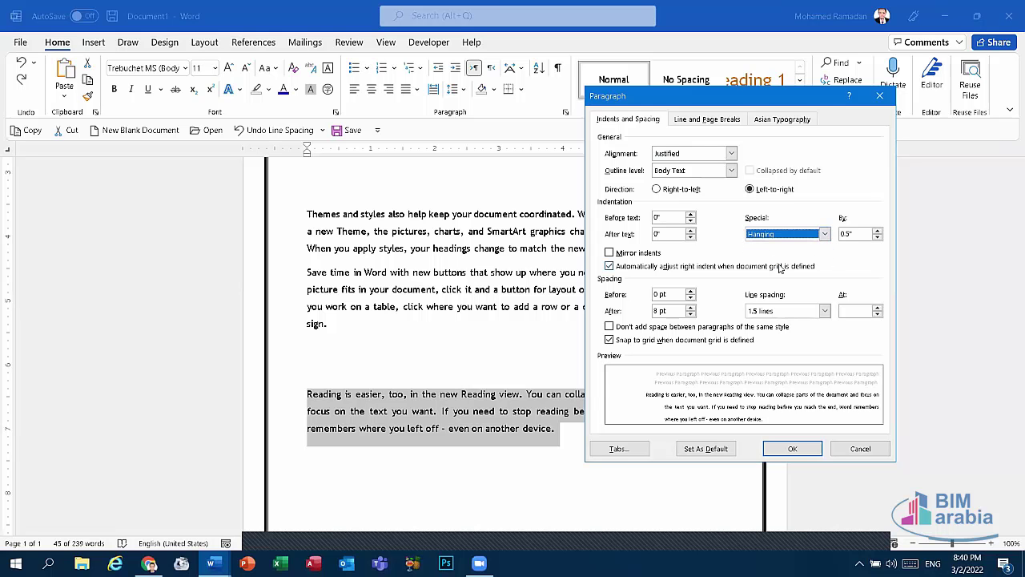
{"action": "left_click", "coordinate": [780, 446]}
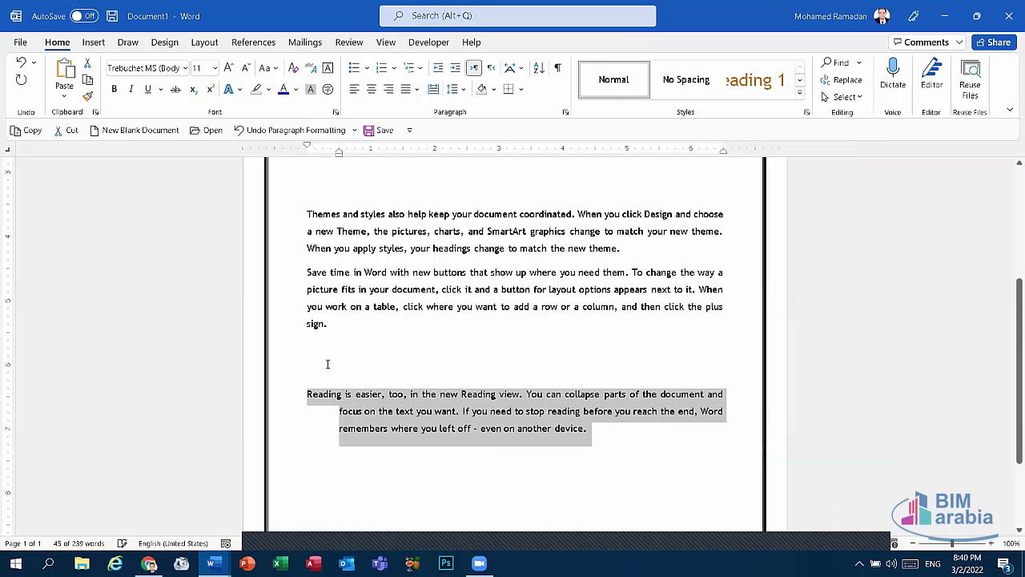
{"action": "left_click", "coordinate": [324, 420]}
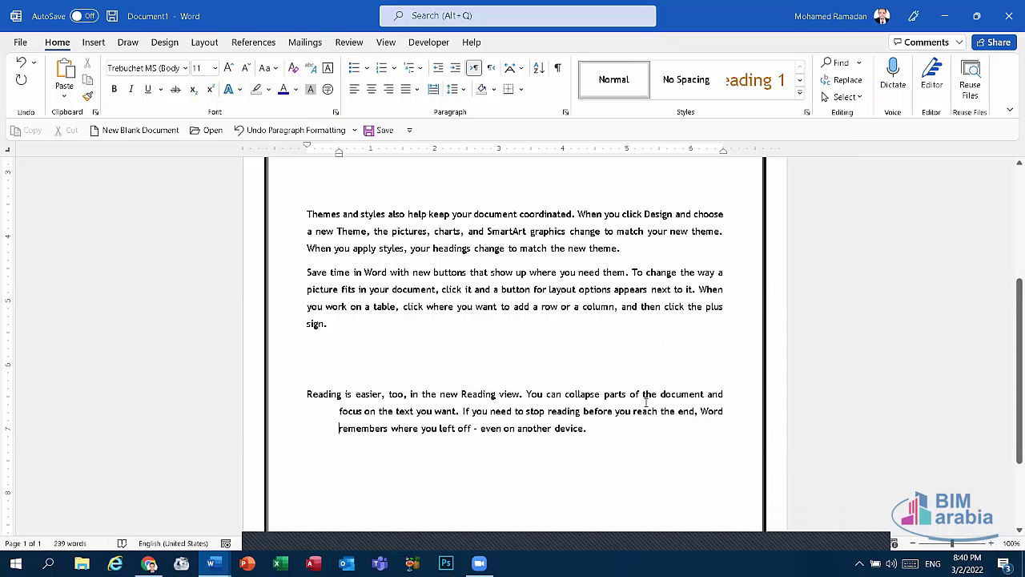
{"action": "mouse_move", "coordinate": [589, 430]}
{"action": "left_mouse_down"}
{"action": "mouse_move", "coordinate": [315, 391]}
{"action": "mouse_move", "coordinate": [325, 322]}
{"action": "left_mouse_up"}
Step: Undo the hanging indent, then try right-to-left and back to left-to-right text direction
{"action": "key", "text": "ctrl+z"}
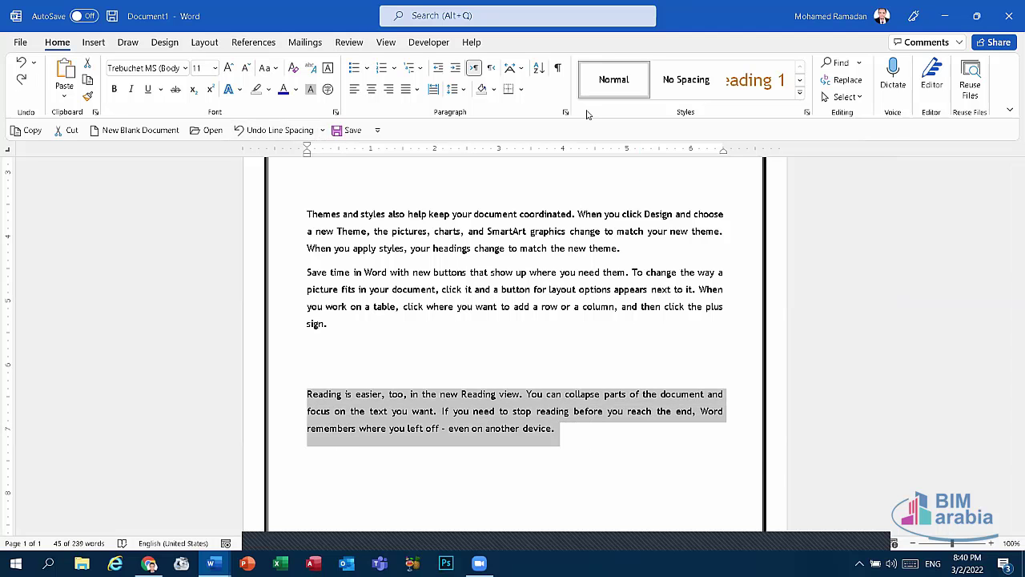
{"action": "left_click", "coordinate": [566, 113]}
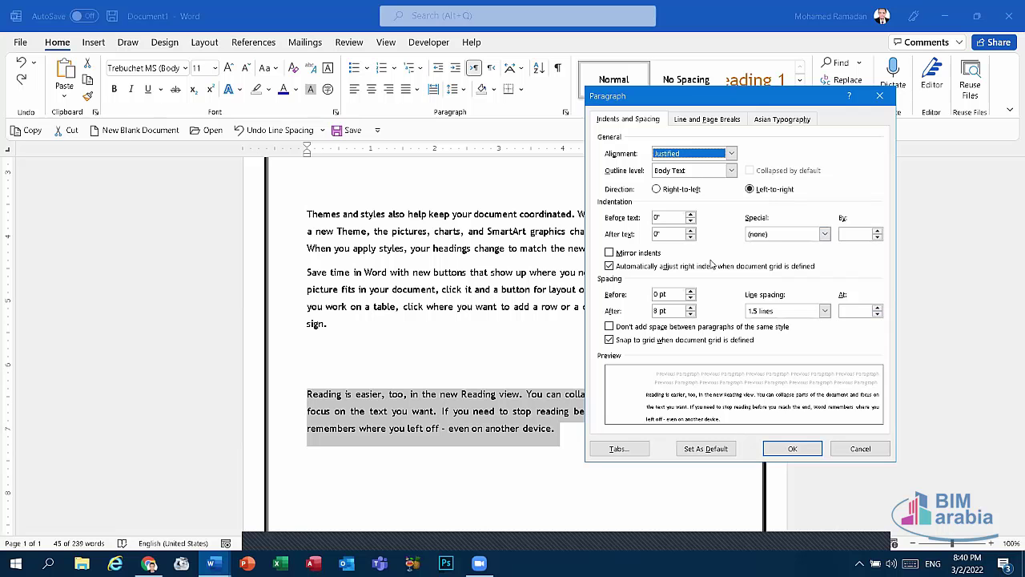
{"action": "left_click", "coordinate": [657, 189]}
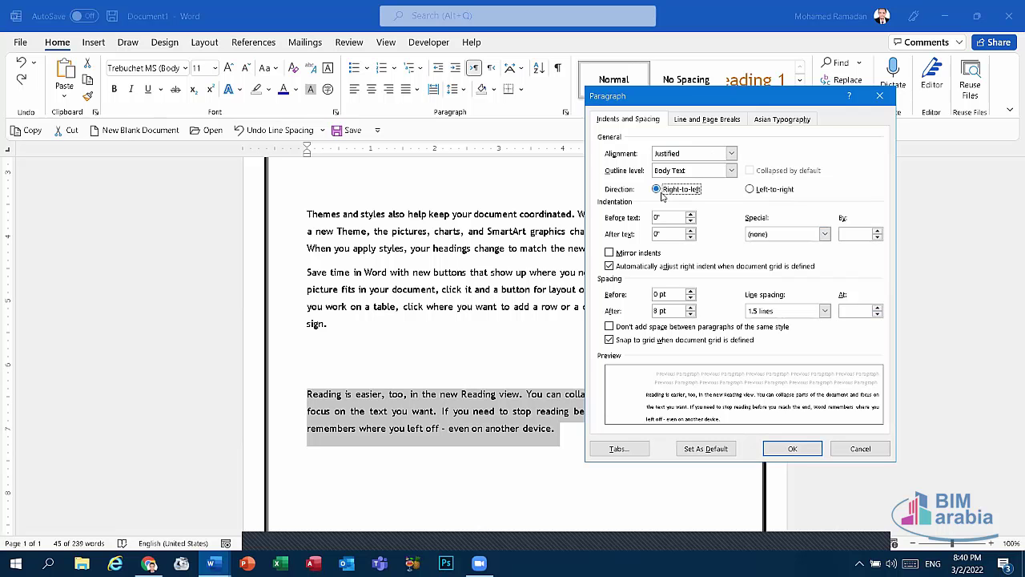
{"action": "left_click", "coordinate": [752, 189]}
Step: Try Left and Centered alignment and outline Level 8, then close the dialog without applying
{"action": "left_click", "coordinate": [731, 153]}
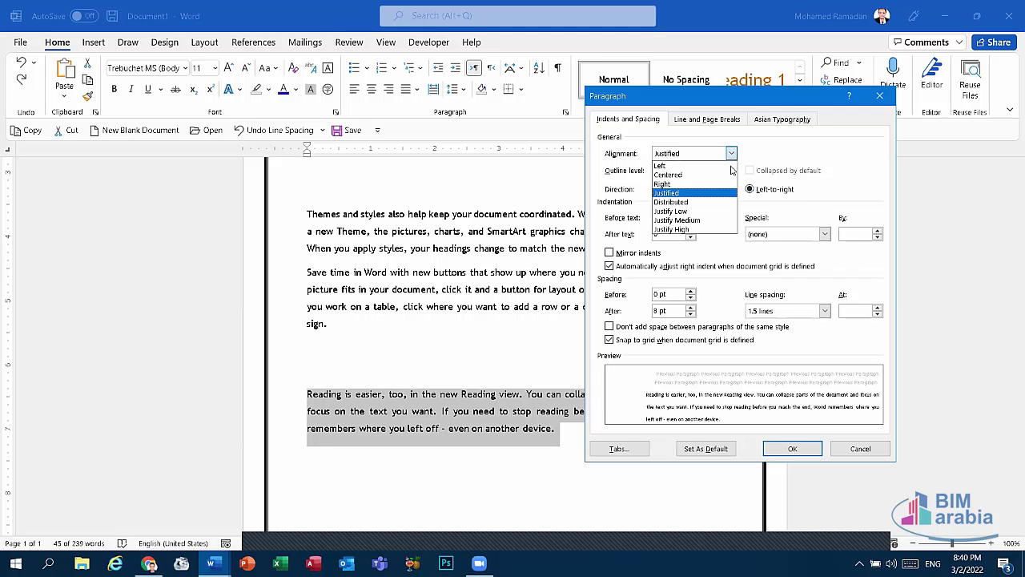
{"action": "left_click", "coordinate": [677, 166]}
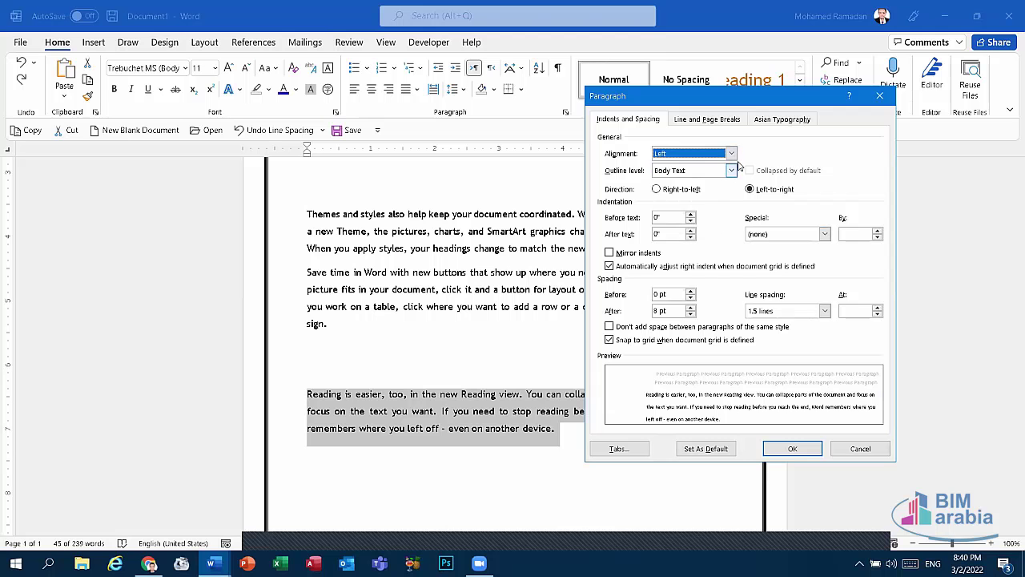
{"action": "left_click", "coordinate": [736, 154]}
{"action": "left_click", "coordinate": [680, 172]}
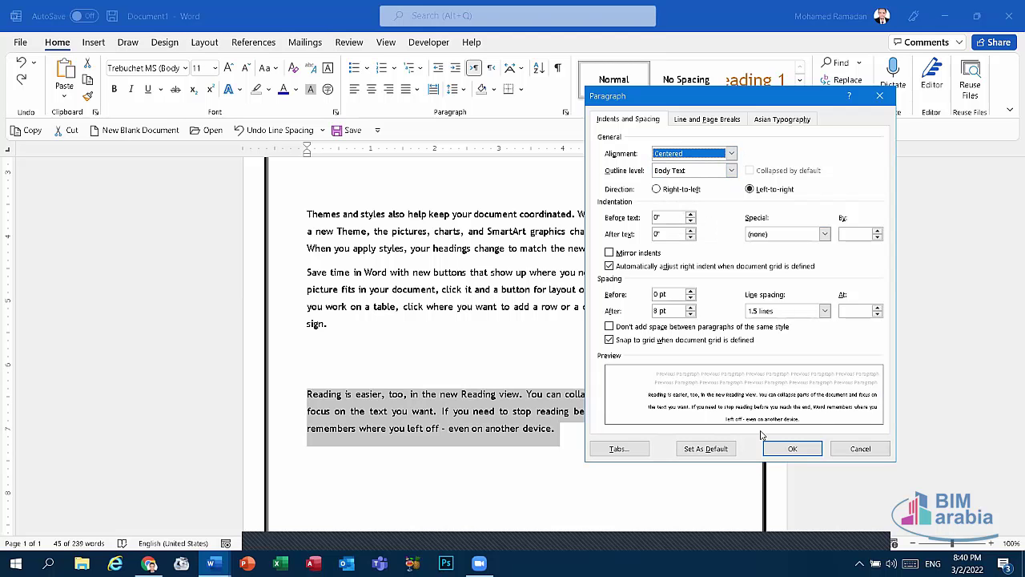
{"action": "left_click", "coordinate": [691, 170]}
{"action": "left_click", "coordinate": [679, 255]}
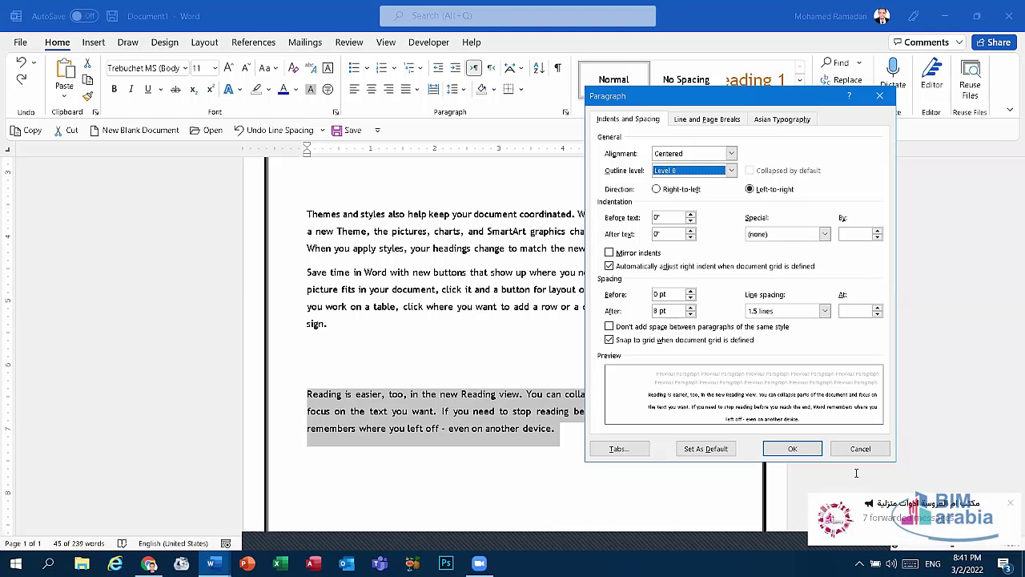
{"action": "left_click", "coordinate": [1010, 503]}
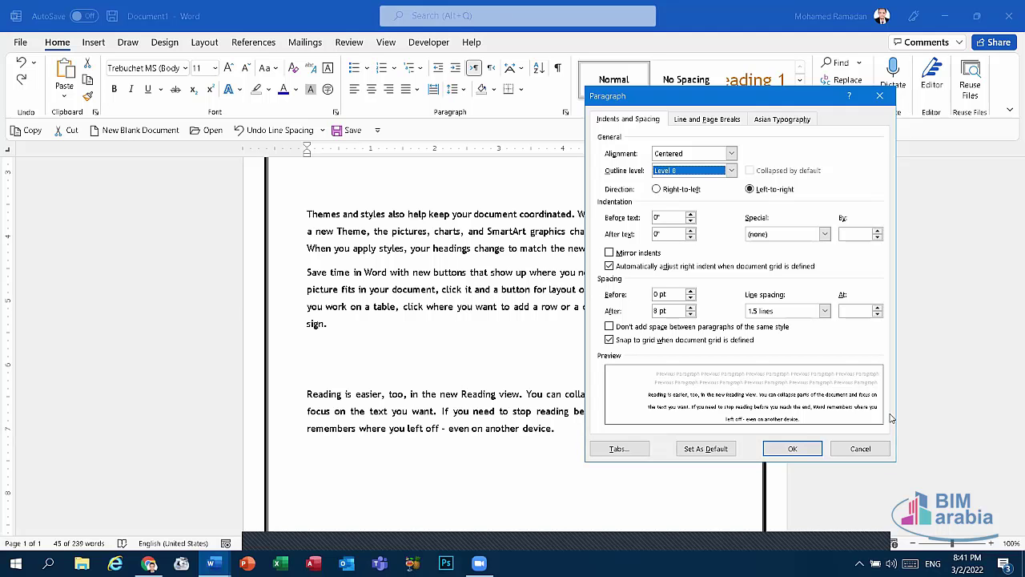
{"action": "left_click", "coordinate": [879, 96]}
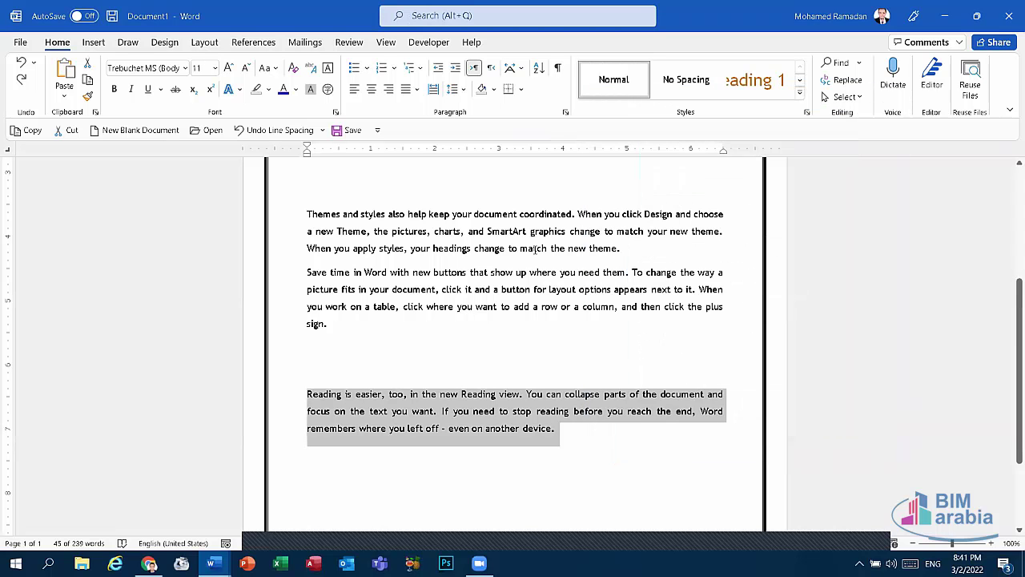
Step: Give the 'Themes and styles' and 'Save time' paragraphs a ½ pt single box border
{"action": "mouse_move", "coordinate": [421, 334]}
{"action": "left_mouse_down"}
{"action": "mouse_move", "coordinate": [297, 230]}
{"action": "mouse_move", "coordinate": [300, 165]}
{"action": "left_mouse_up"}
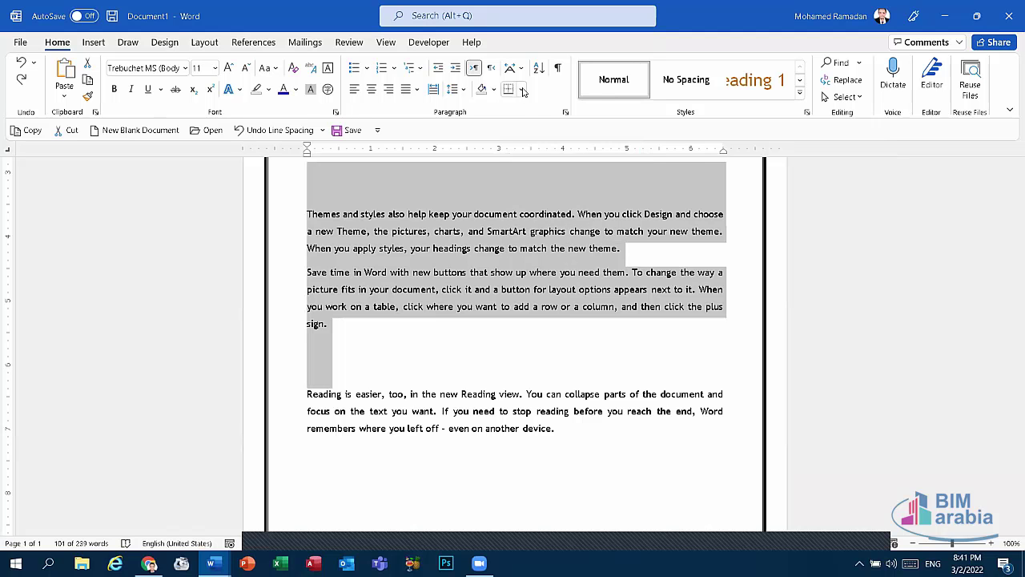
{"action": "left_click", "coordinate": [522, 90]}
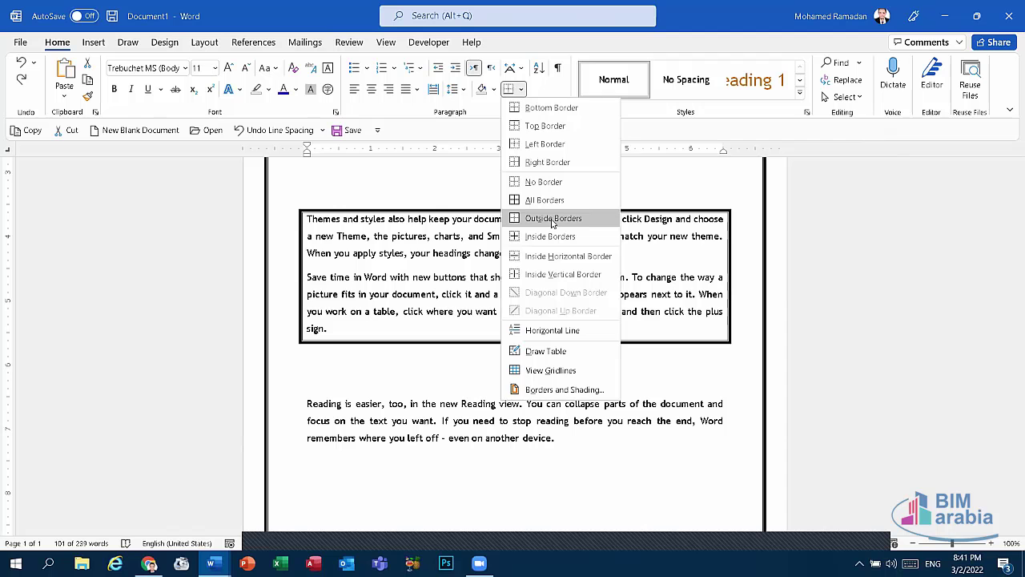
{"action": "left_click", "coordinate": [552, 219]}
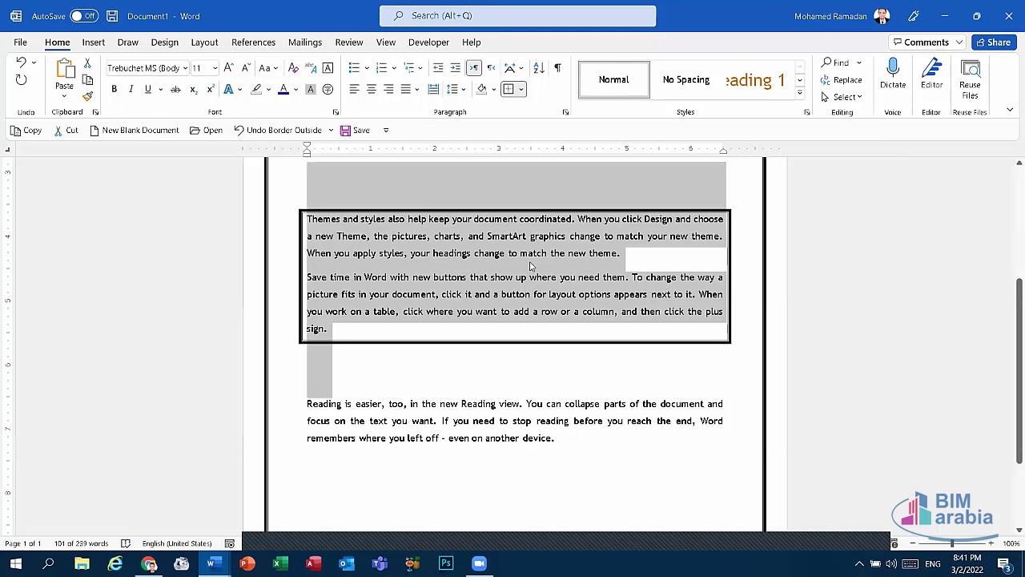
{"action": "left_click", "coordinate": [523, 90]}
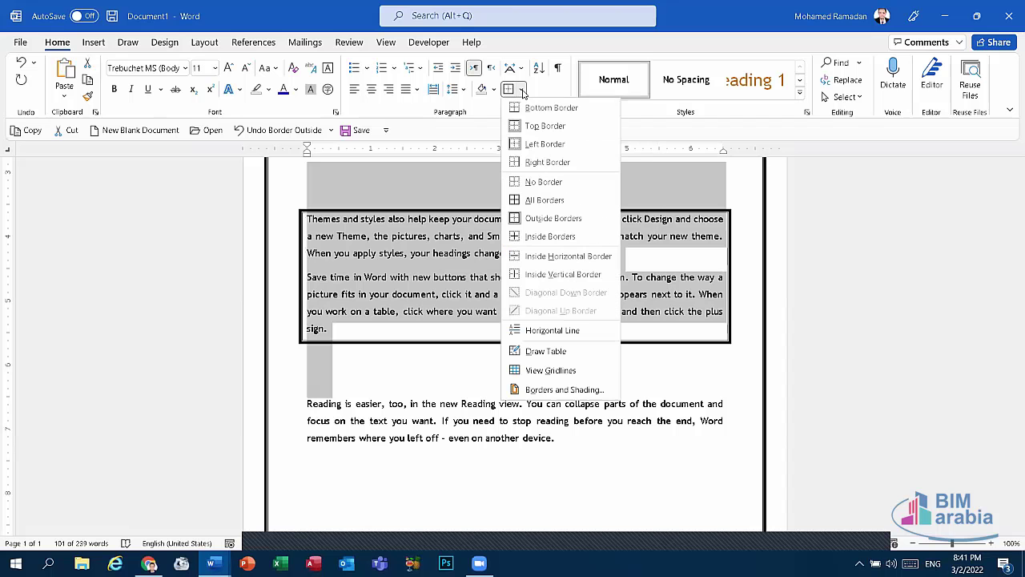
{"action": "left_click", "coordinate": [564, 393]}
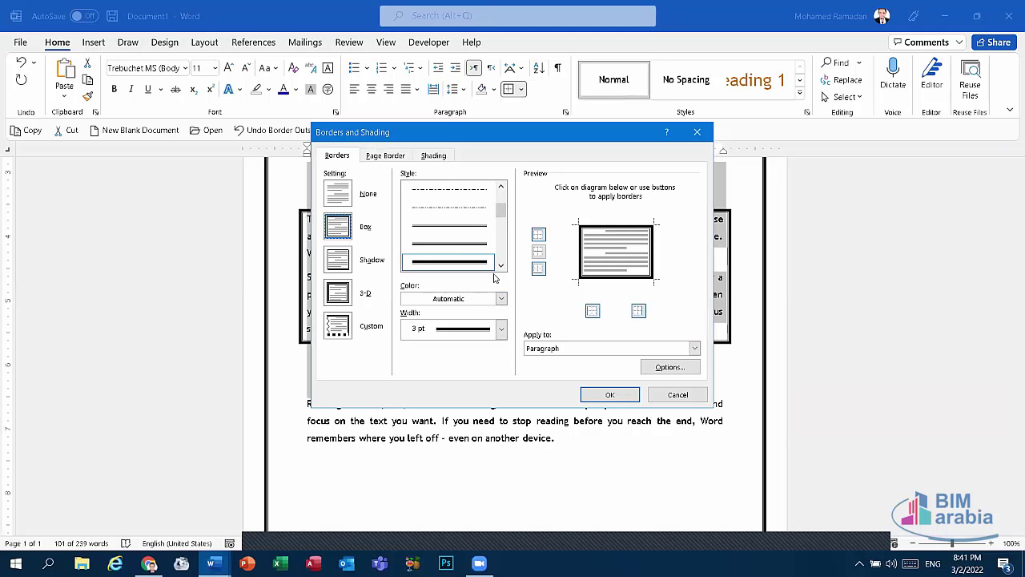
{"action": "left_click", "coordinate": [467, 231]}
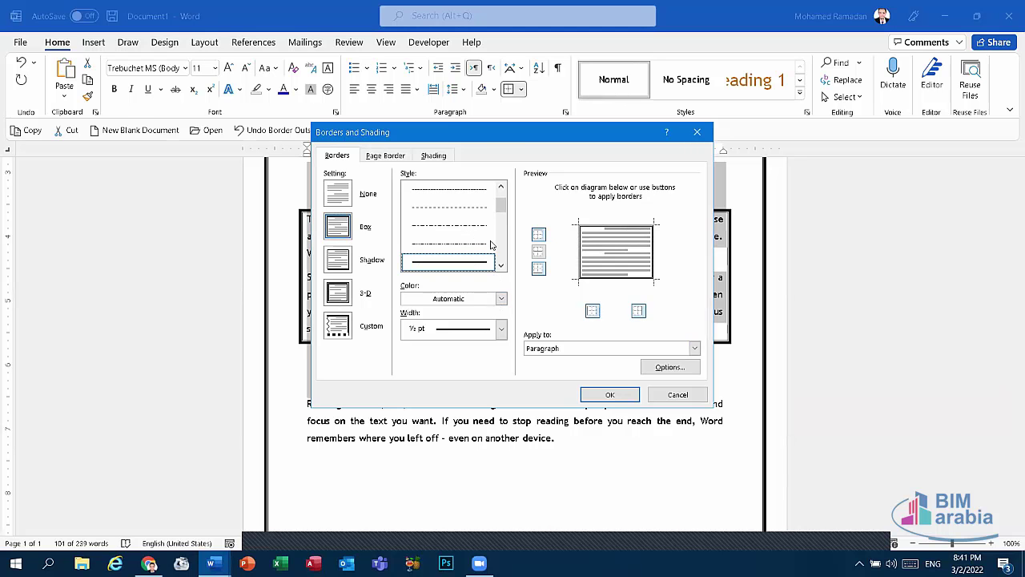
{"action": "left_click", "coordinate": [608, 394]}
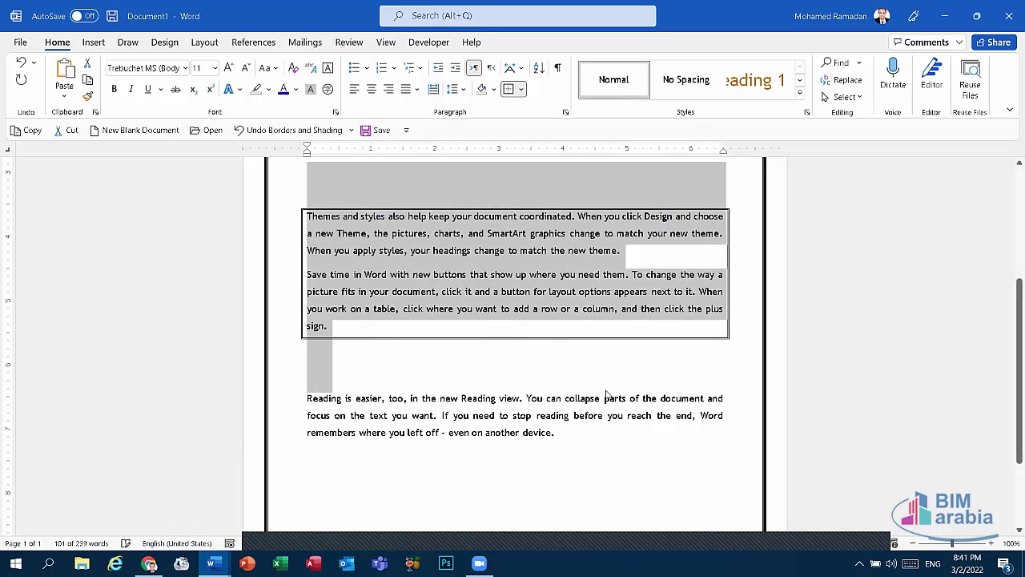
Step: Reselect the two paragraphs and change their box border colour to dark red
{"action": "left_click", "coordinate": [504, 331]}
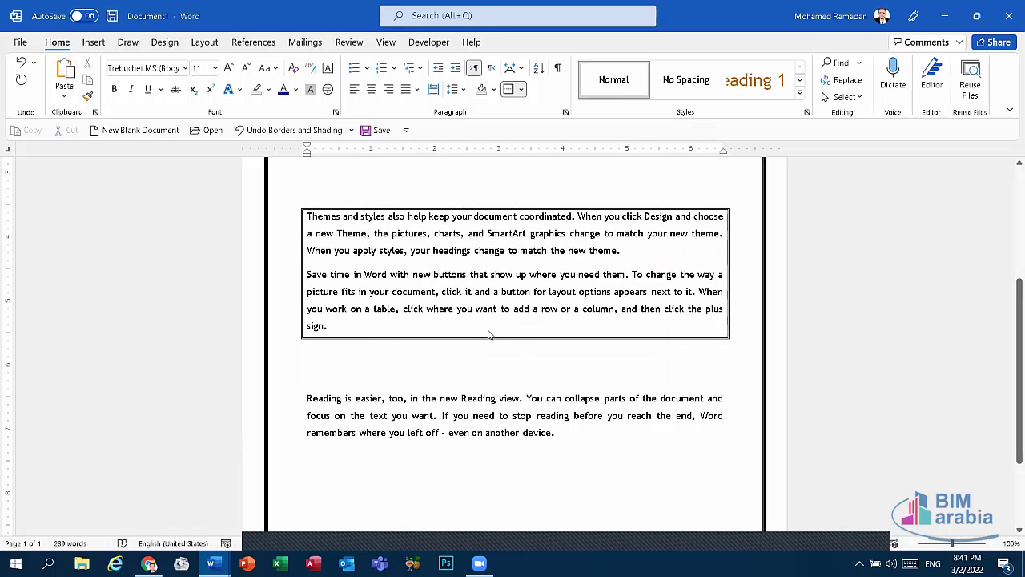
{"action": "left_click_drag", "start_coordinate": [487, 332], "coordinate": [263, 227]}
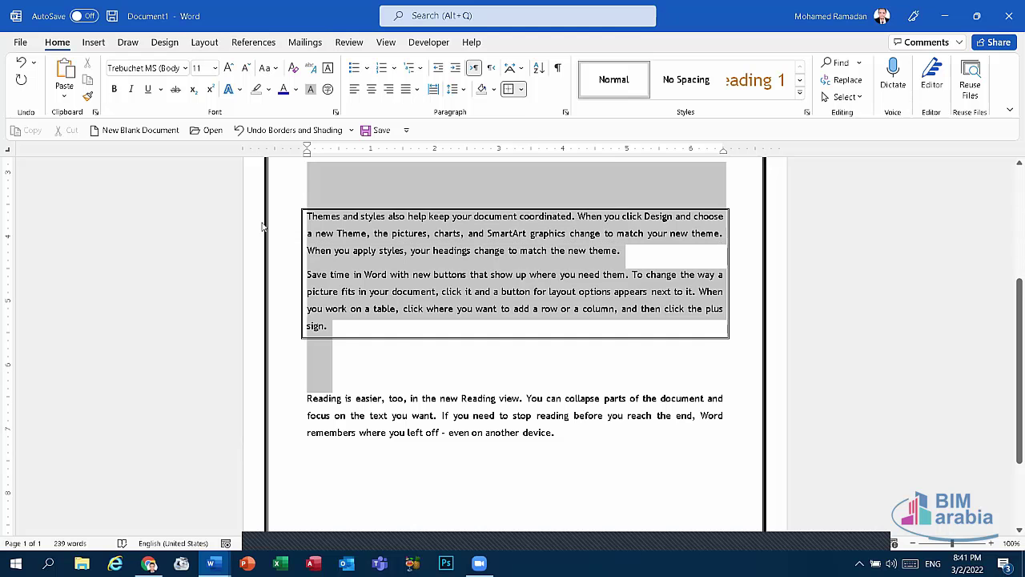
{"action": "left_click", "coordinate": [521, 89]}
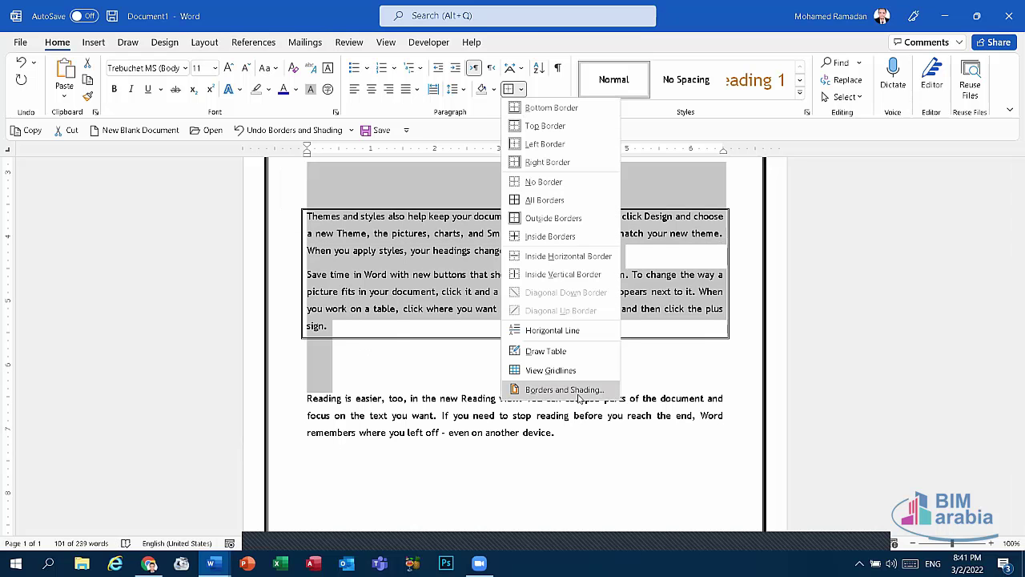
{"action": "left_click", "coordinate": [579, 397]}
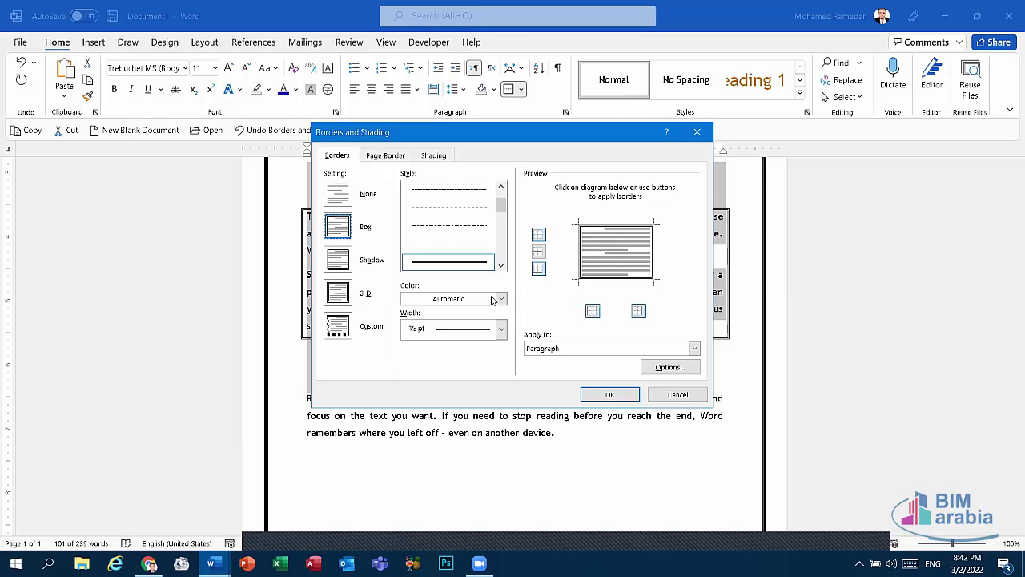
{"action": "left_click", "coordinate": [493, 298]}
{"action": "left_click", "coordinate": [545, 421]}
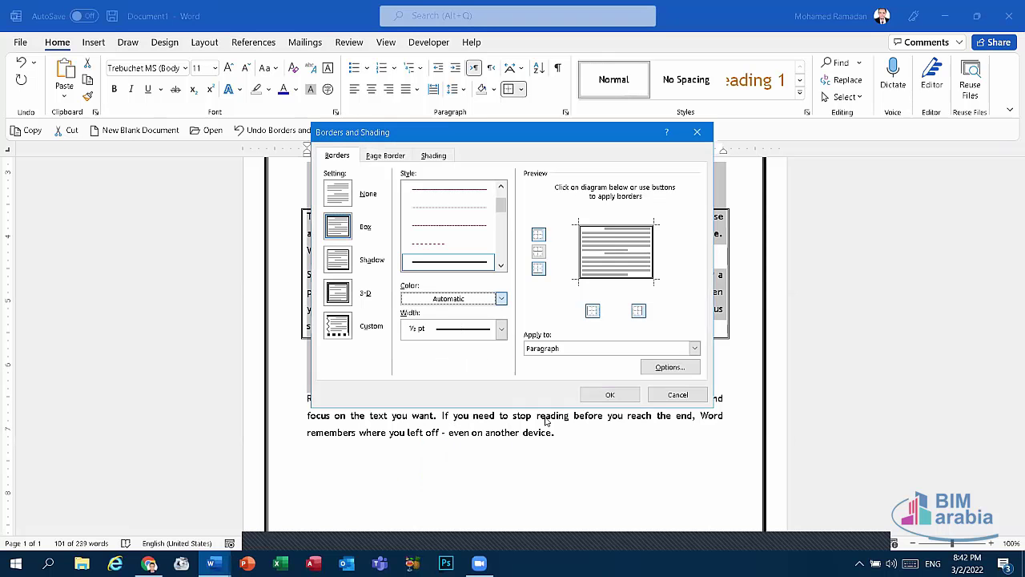
{"action": "left_click", "coordinate": [610, 395]}
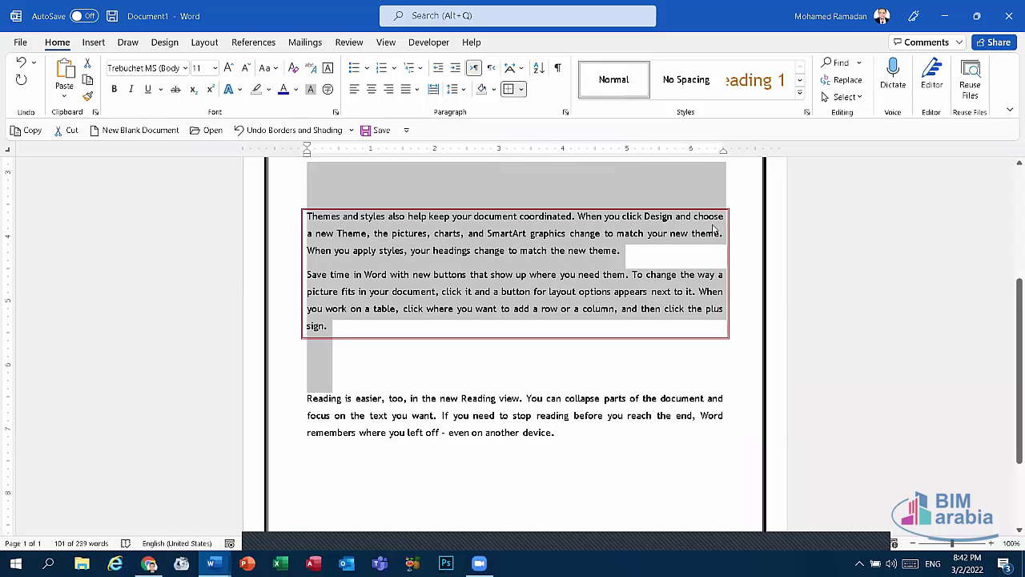
Step: Thicken the dark red box border to 3 pt
{"action": "left_click", "coordinate": [521, 89]}
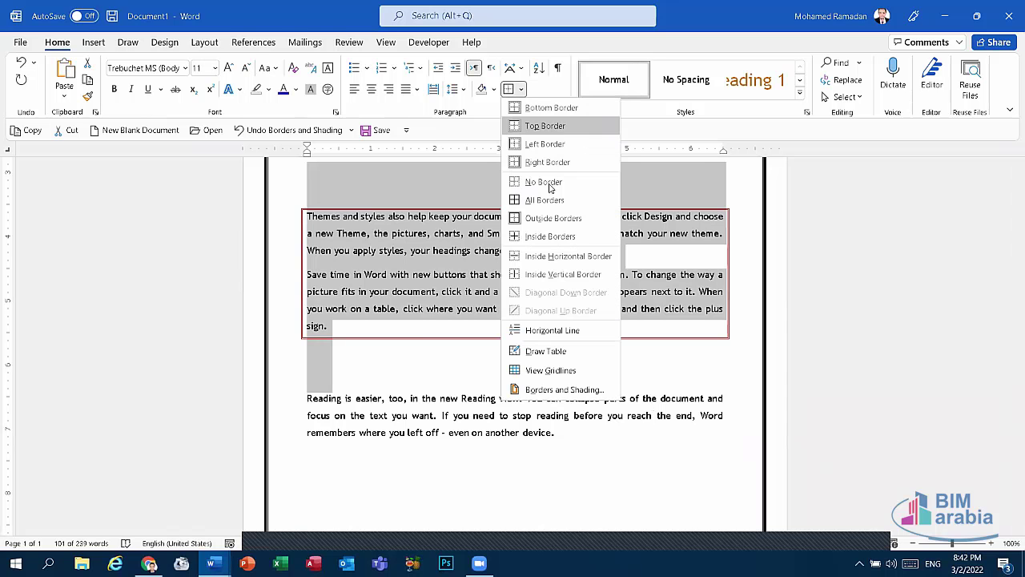
{"action": "left_click", "coordinate": [564, 389]}
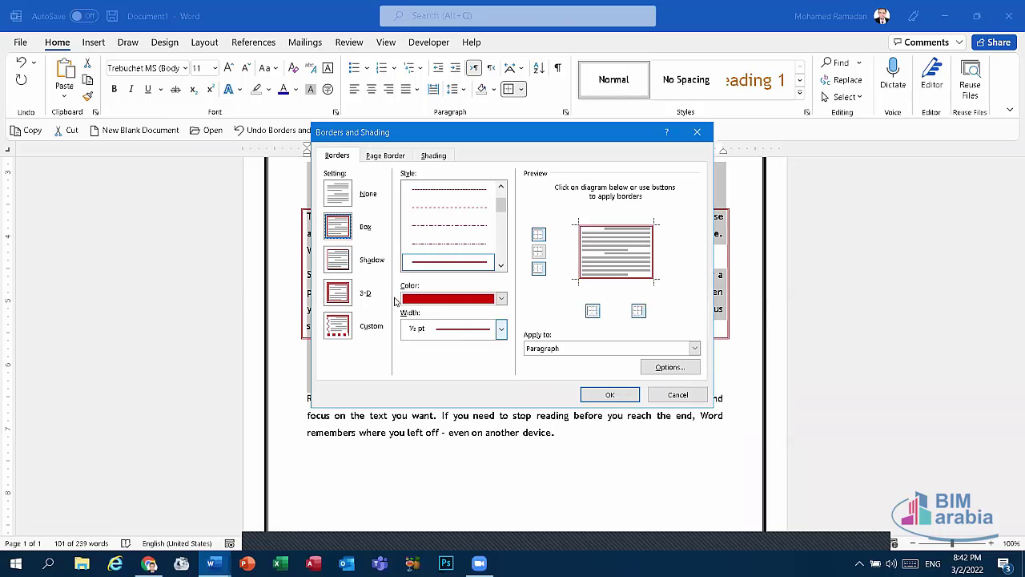
{"action": "left_click", "coordinate": [501, 329]}
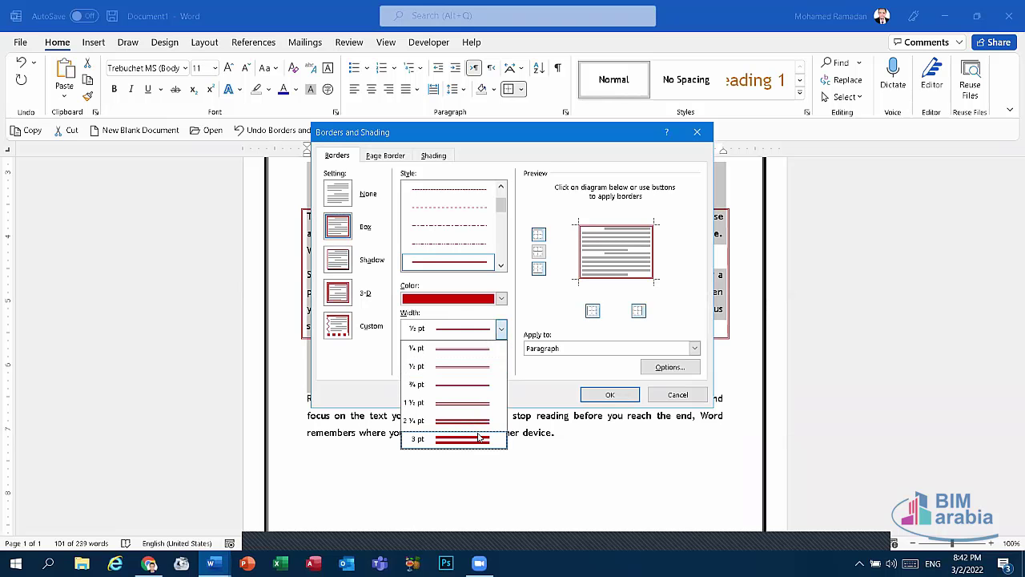
{"action": "left_click", "coordinate": [481, 437]}
{"action": "left_click", "coordinate": [609, 396]}
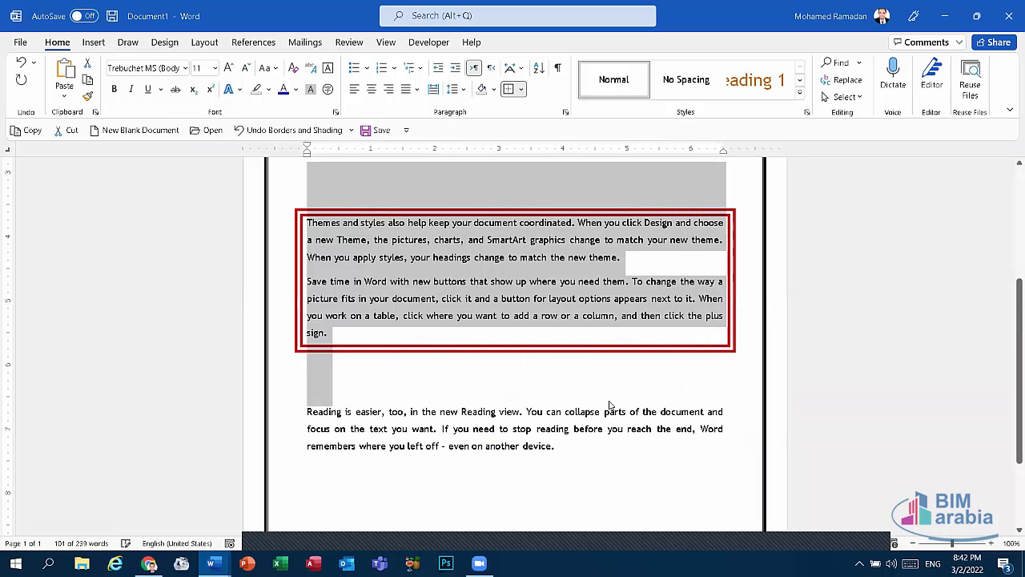
{"action": "scroll", "coordinate": [540, 371], "scroll_direction": "up", "scroll_amount": 5}
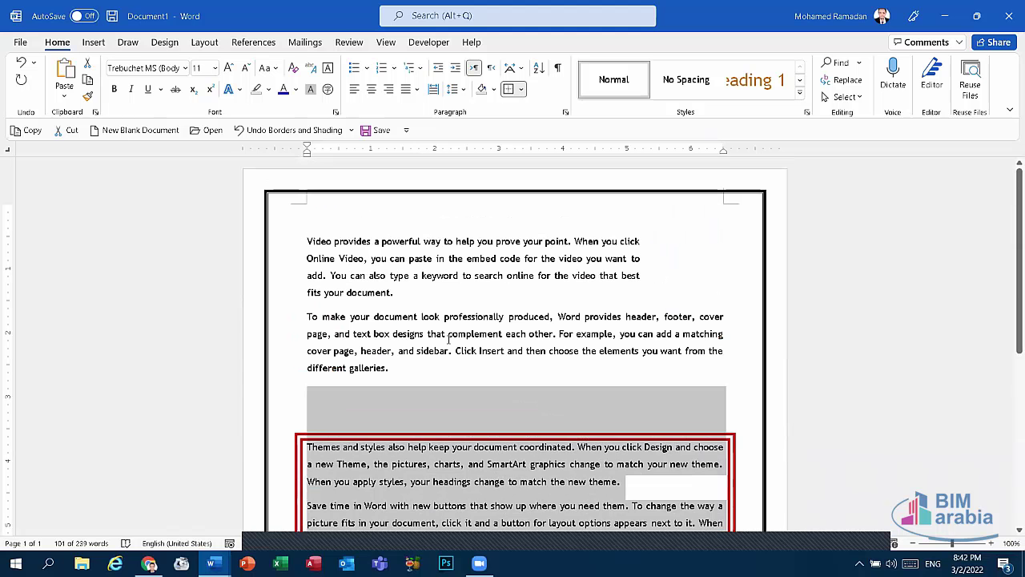
Step: Frame the 'To make your document look professionally produced' paragraph with a thick green box border
{"action": "left_click", "coordinate": [430, 446]}
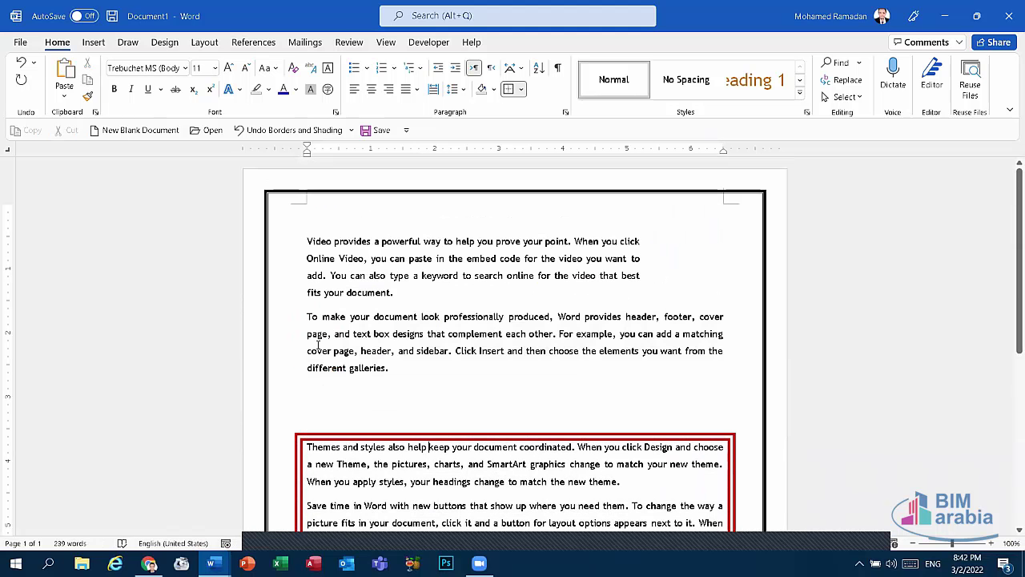
{"action": "left_click_drag", "start_coordinate": [393, 369], "coordinate": [307, 317]}
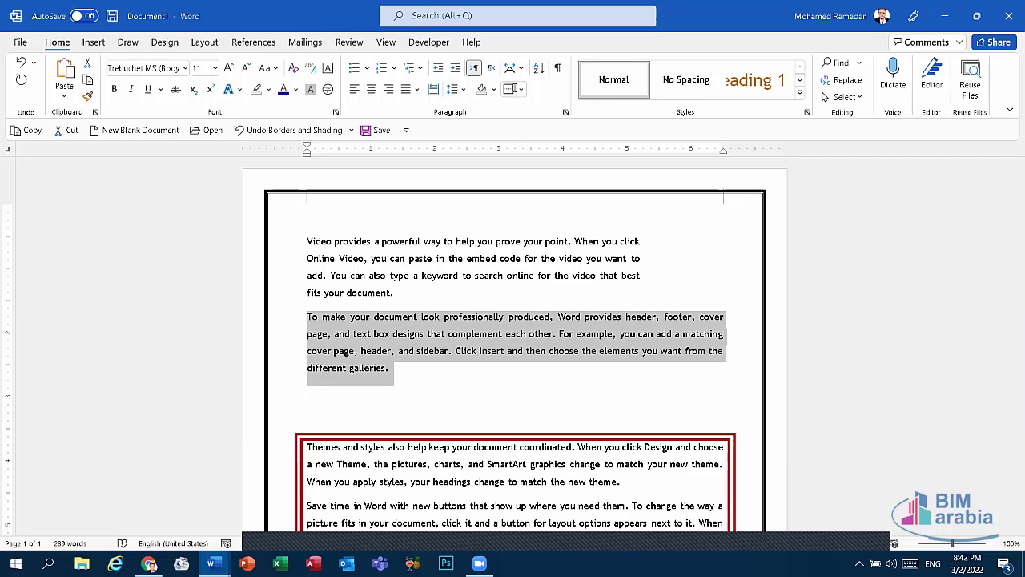
{"action": "left_click", "coordinate": [521, 89]}
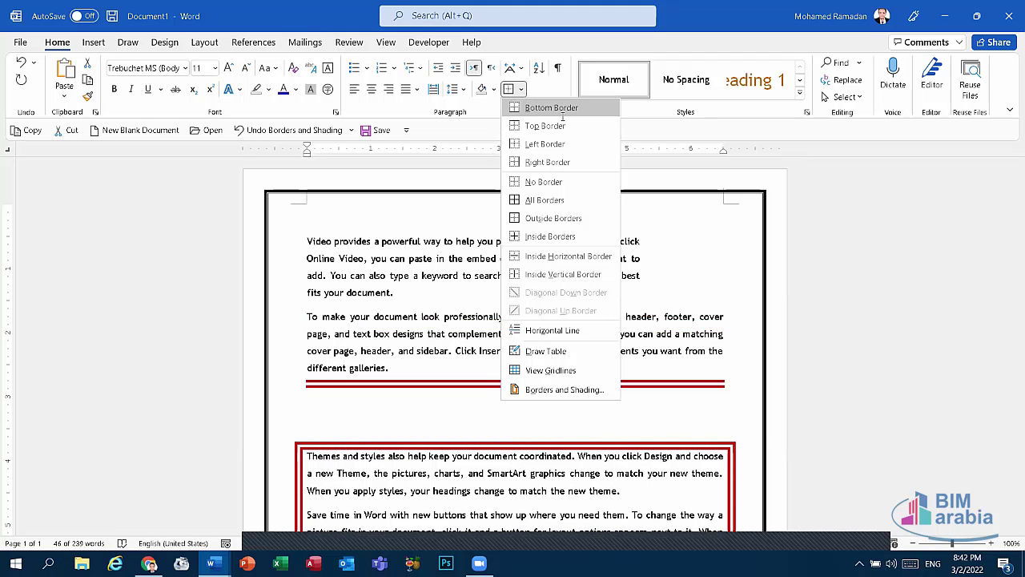
{"action": "left_click", "coordinate": [564, 389]}
{"action": "scroll", "coordinate": [455, 231], "scroll_direction": "down", "scroll_amount": 5}
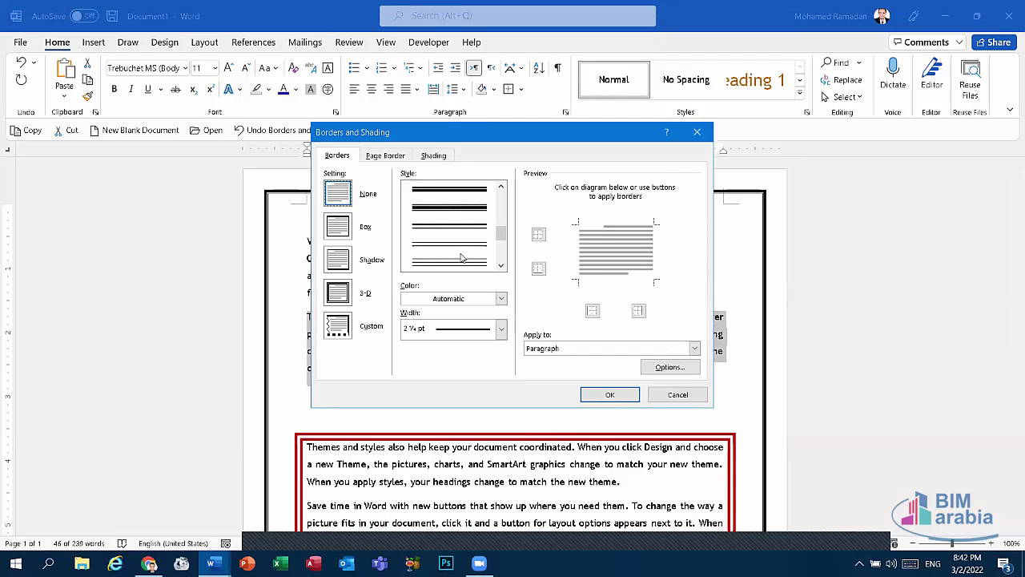
{"action": "left_click", "coordinate": [453, 228]}
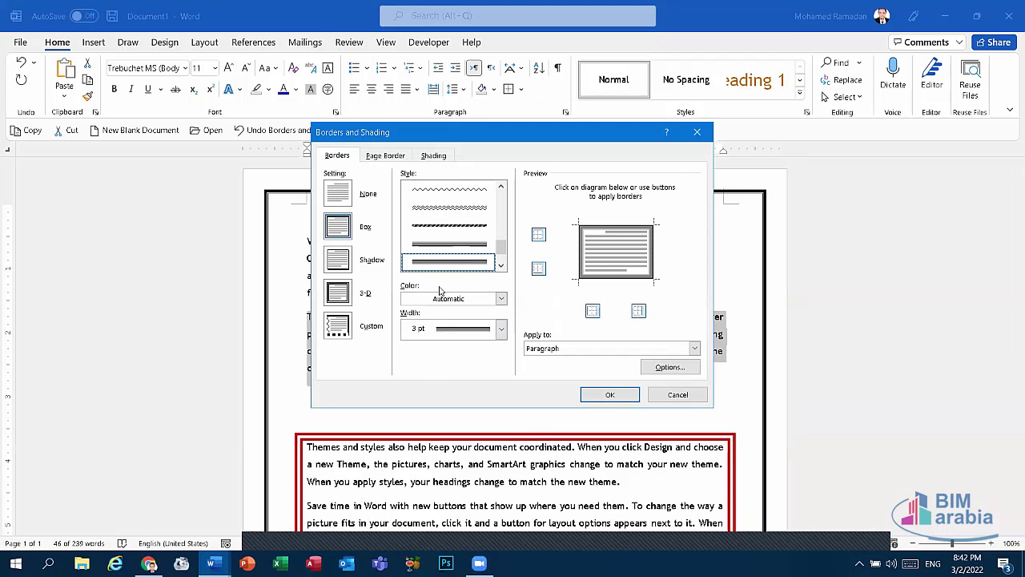
{"action": "left_click", "coordinate": [439, 300]}
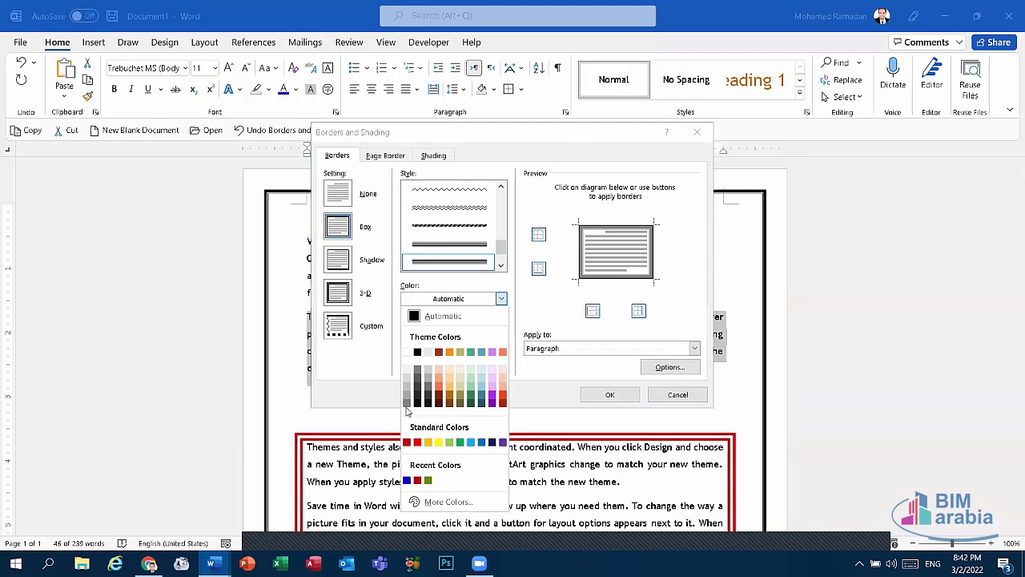
{"action": "left_click", "coordinate": [453, 445]}
{"action": "left_click", "coordinate": [602, 394]}
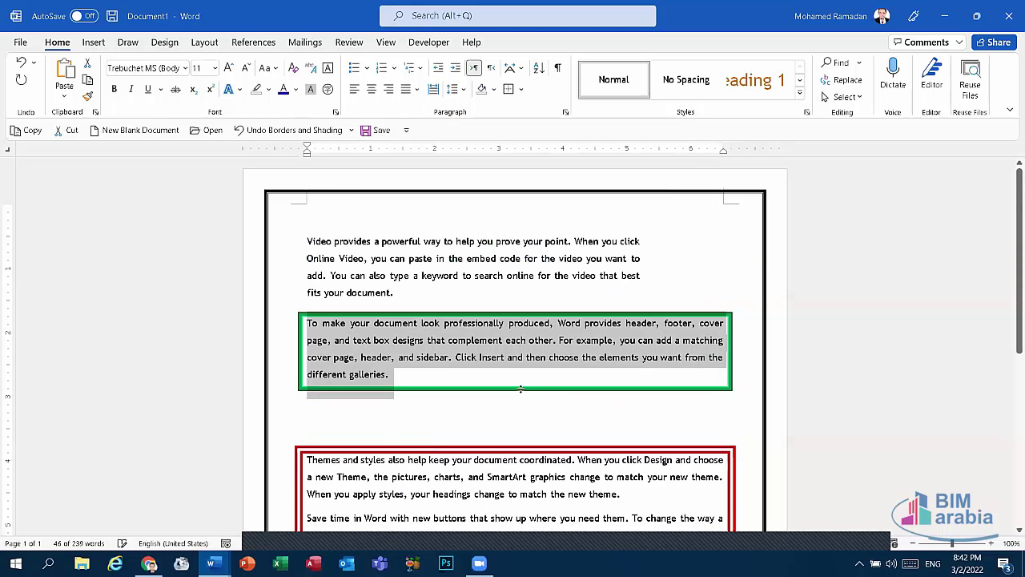
{"action": "left_click", "coordinate": [410, 339]}
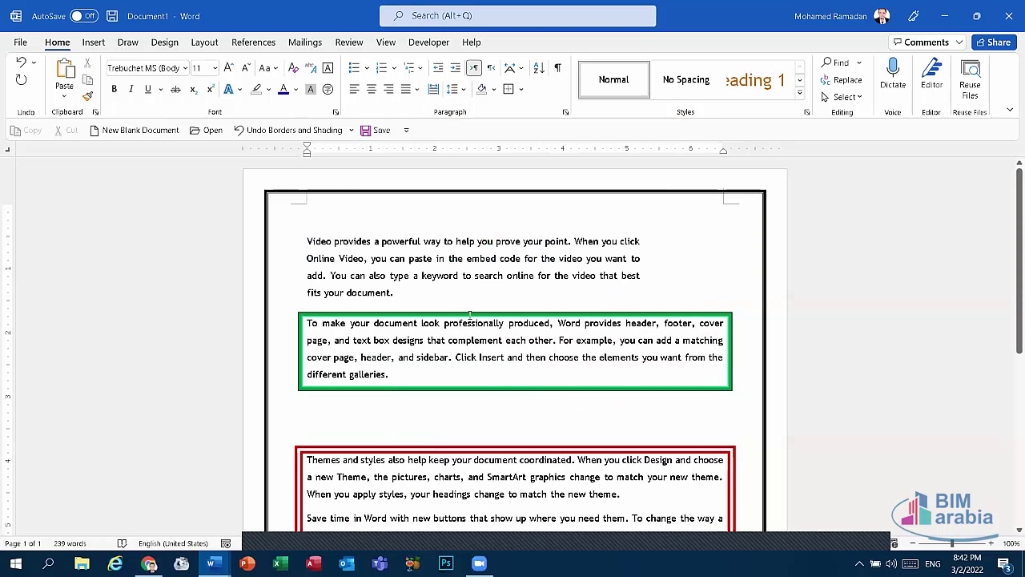
{"action": "scroll", "coordinate": [418, 298], "scroll_direction": "down", "scroll_amount": 3}
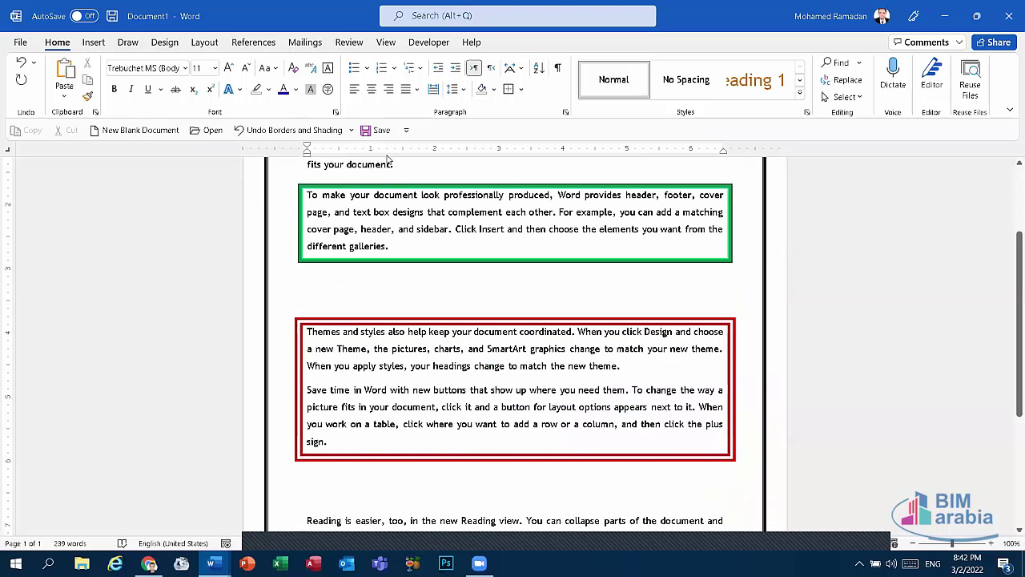
Step: Undo the green, red and box borders and the earlier line spacing change
{"action": "left_click", "coordinate": [285, 121]}
{"action": "left_click", "coordinate": [285, 122]}
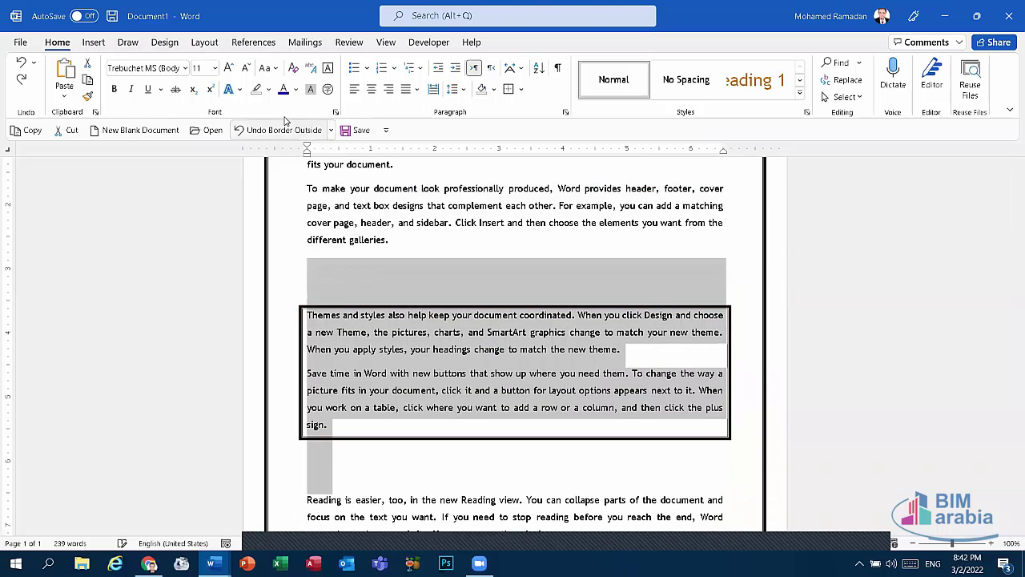
{"action": "left_click", "coordinate": [284, 118]}
{"action": "left_click", "coordinate": [284, 119]}
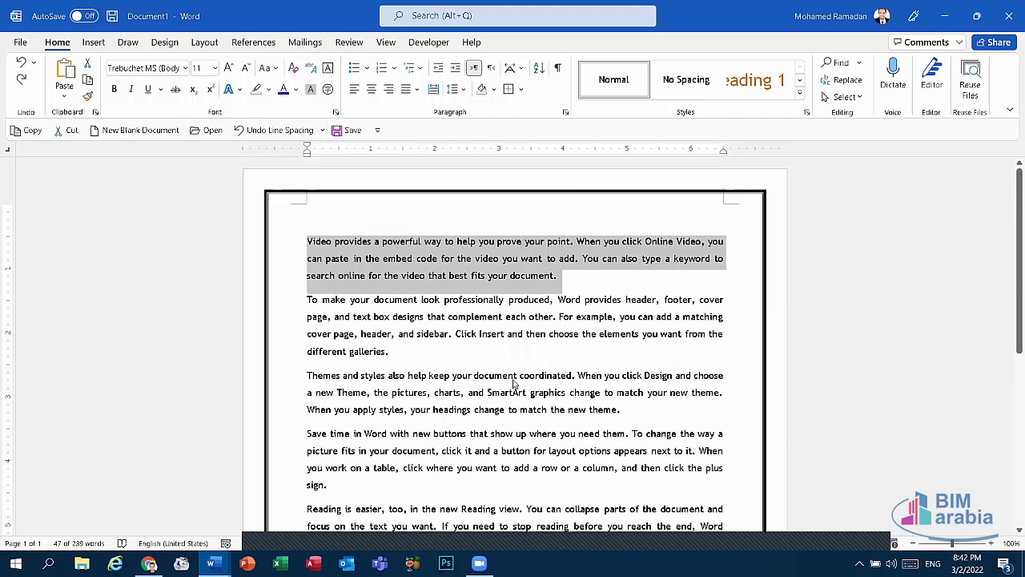
Step: Shade the first three paragraphs yellow
{"action": "left_click", "coordinate": [623, 409], "text": "shift"}
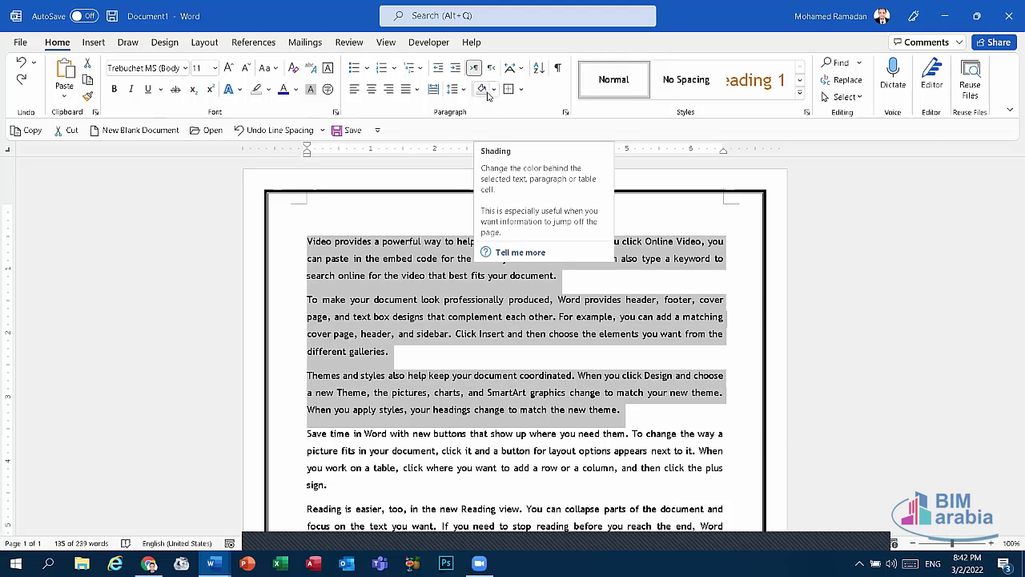
{"action": "left_click", "coordinate": [492, 90]}
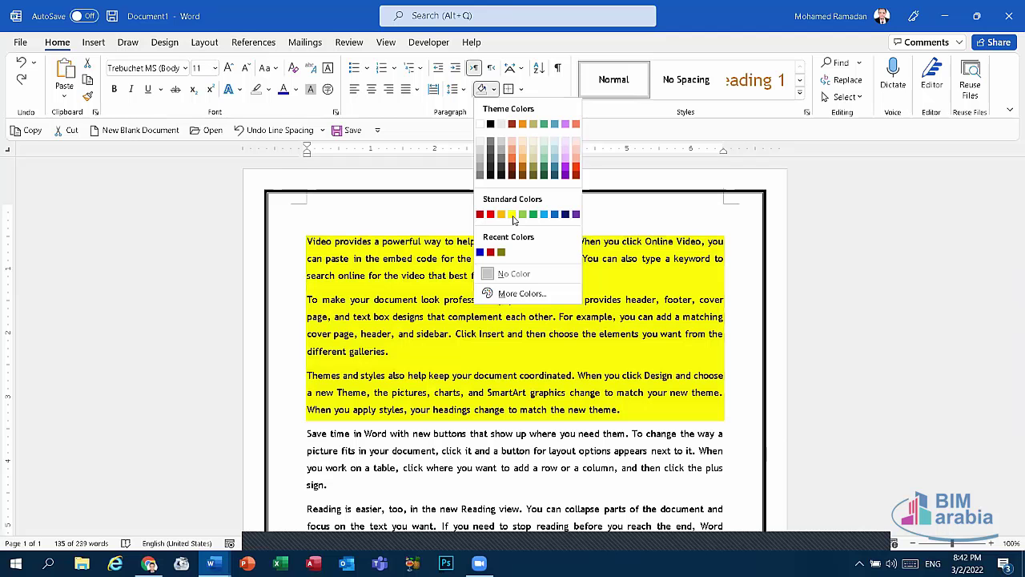
{"action": "left_click", "coordinate": [512, 215]}
Step: Select the last two paragraphs from 'Save time', trying then removing a yellow highlight
{"action": "key", "text": "ctrl+End"}
{"action": "key", "text": "shift+Up"}
{"action": "key", "text": "shift+Up"}
{"action": "key", "text": "shift+Up"}
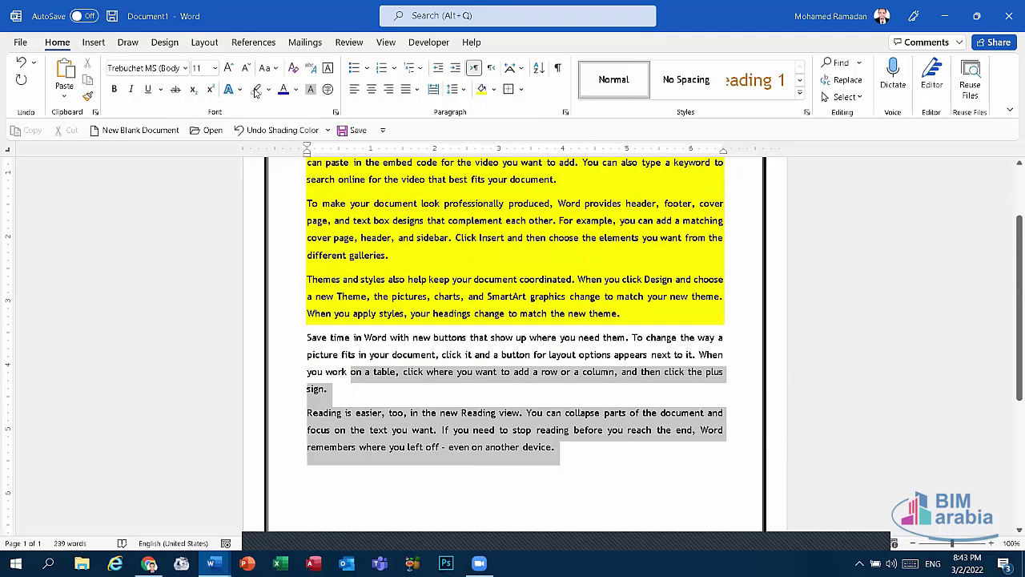
{"action": "left_click", "coordinate": [307, 337], "text": "shift"}
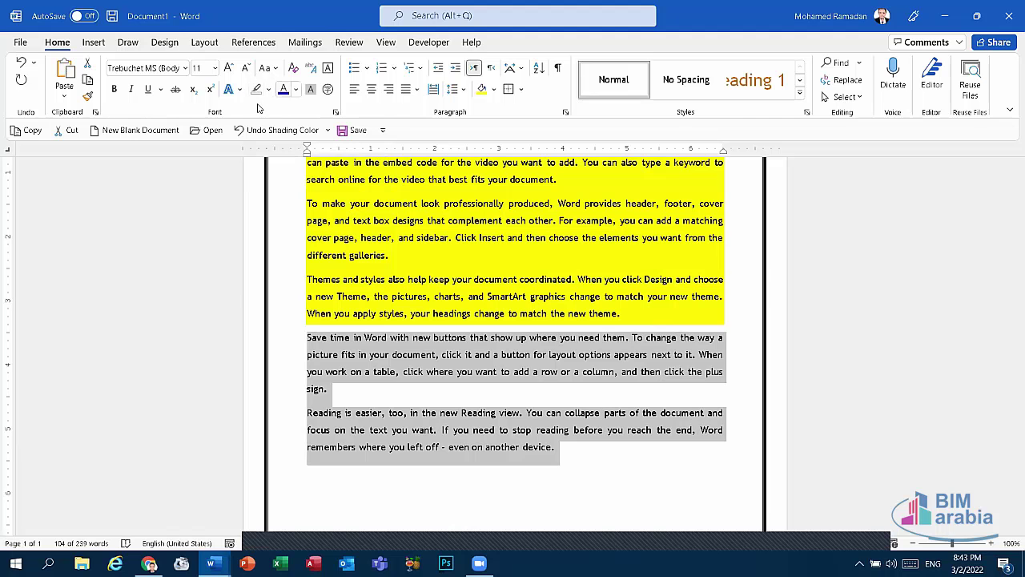
{"action": "left_click", "coordinate": [270, 90]}
{"action": "left_click", "coordinate": [262, 105]}
{"action": "left_click", "coordinate": [346, 284]}
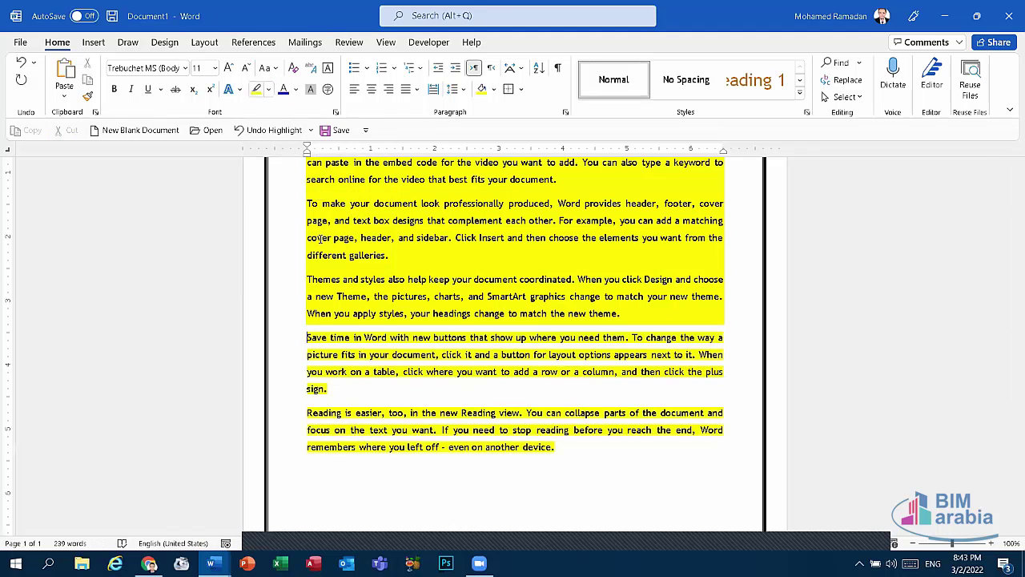
{"action": "left_click_drag", "start_coordinate": [561, 449], "coordinate": [296, 337]}
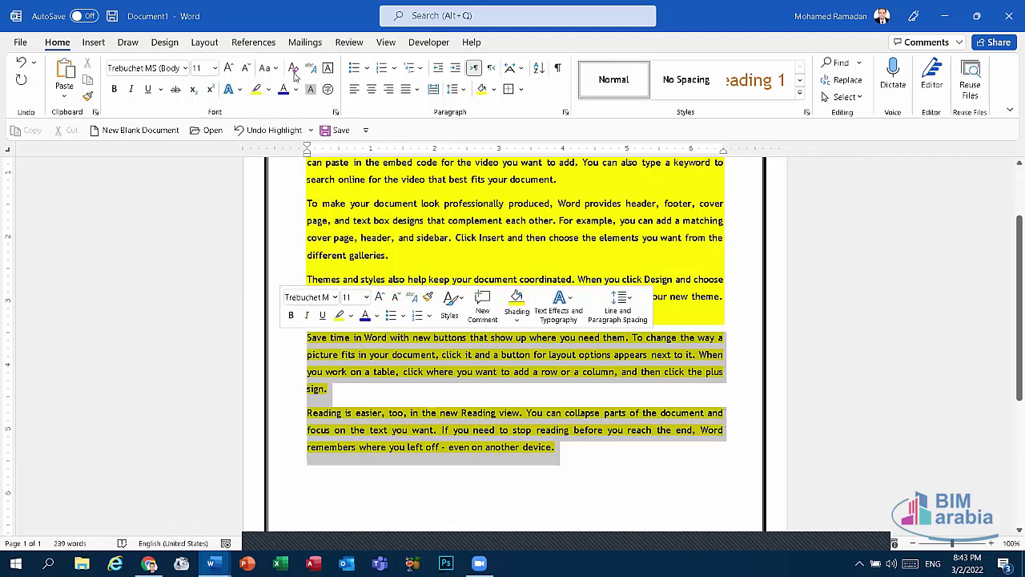
{"action": "left_click", "coordinate": [258, 89]}
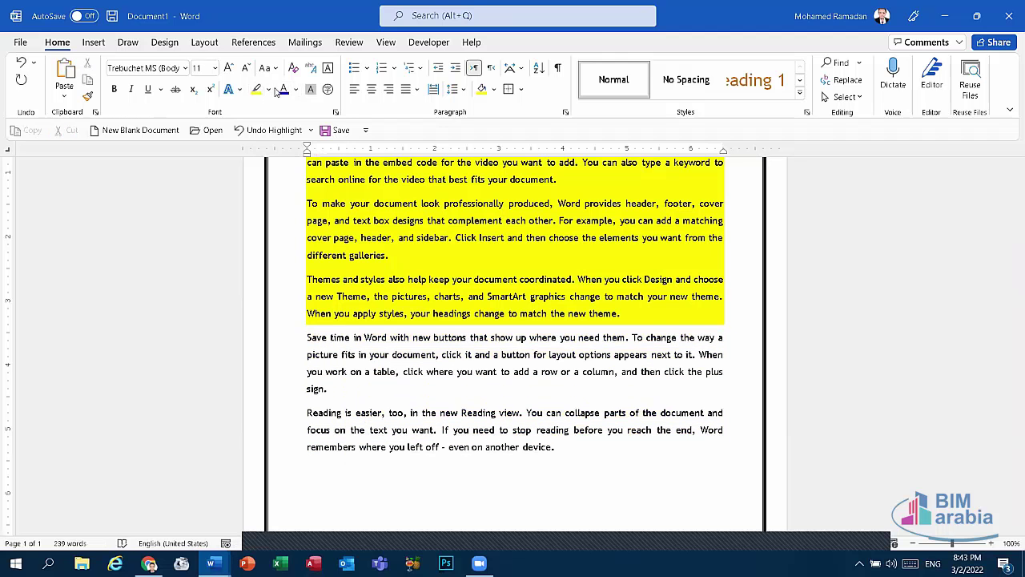
Step: Highlight the last two paragraphs in green
{"action": "left_click", "coordinate": [270, 90]}
{"action": "left_click", "coordinate": [317, 171]}
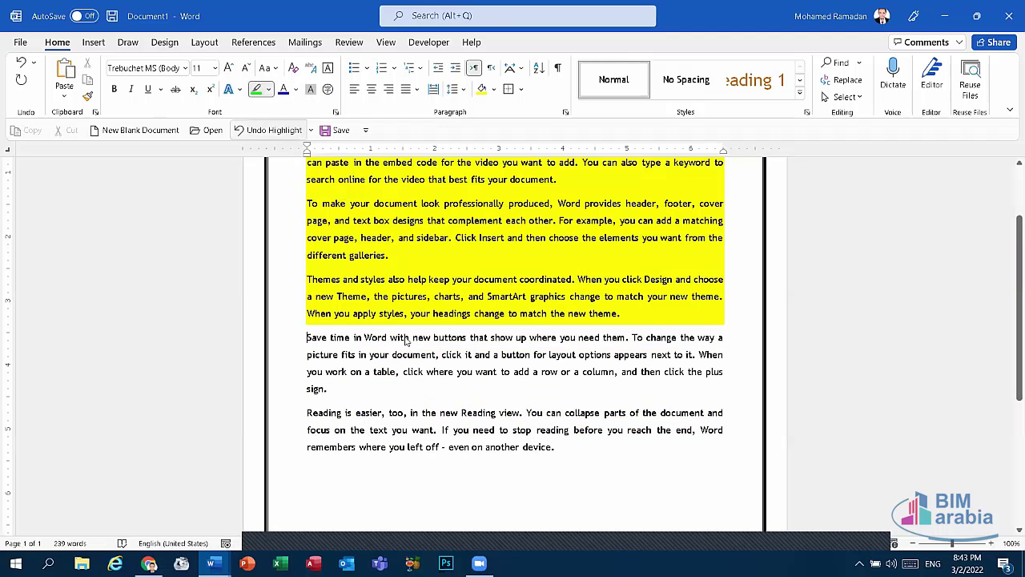
{"action": "mouse_move", "coordinate": [561, 448]}
{"action": "left_mouse_down"}
{"action": "mouse_move", "coordinate": [298, 354]}
{"action": "mouse_move", "coordinate": [294, 338]}
{"action": "left_mouse_up"}
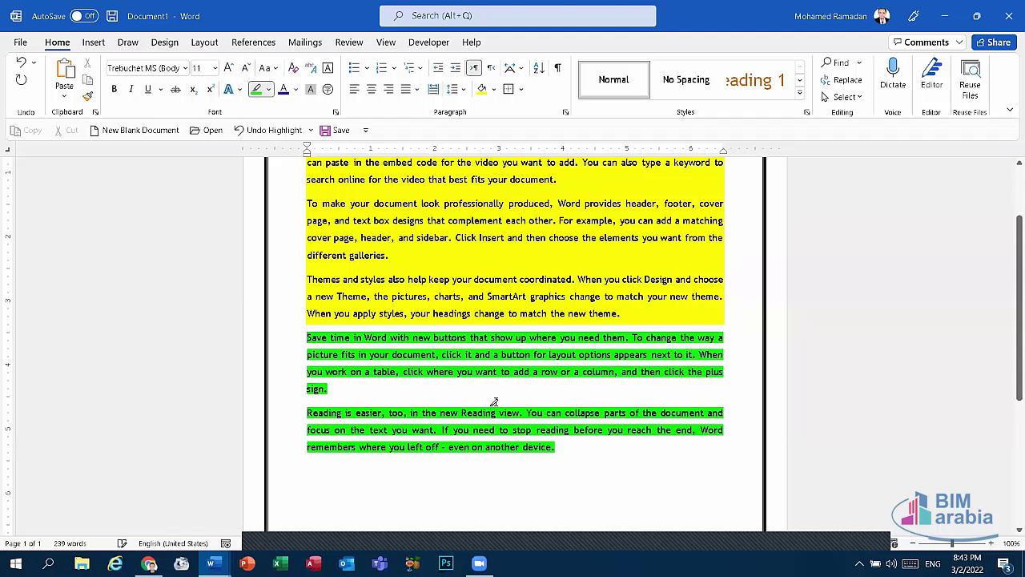
{"action": "scroll", "coordinate": [432, 279], "scroll_direction": "up", "scroll_amount": 2}
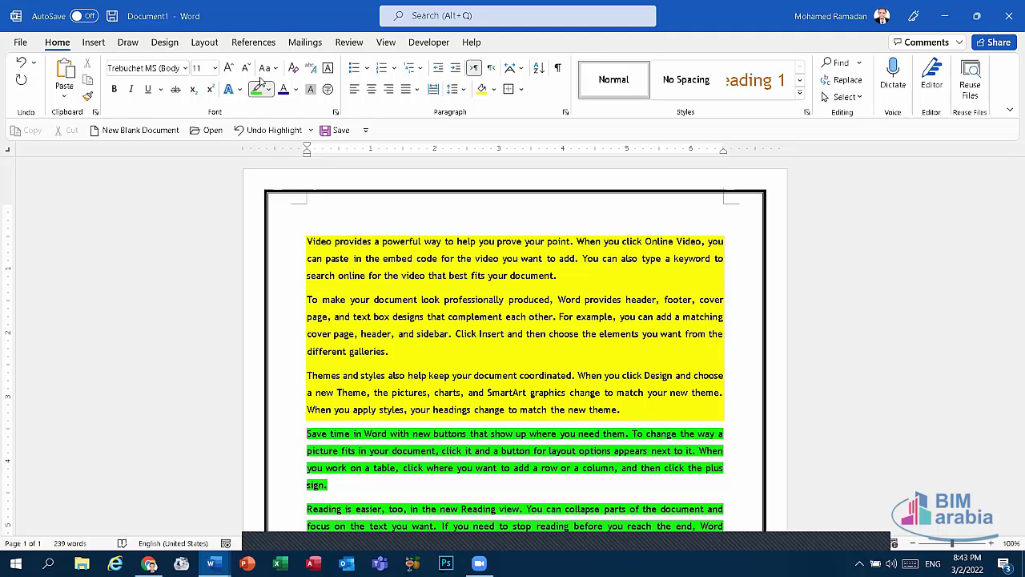
{"action": "scroll", "coordinate": [473, 367], "scroll_direction": "down", "scroll_amount": 1}
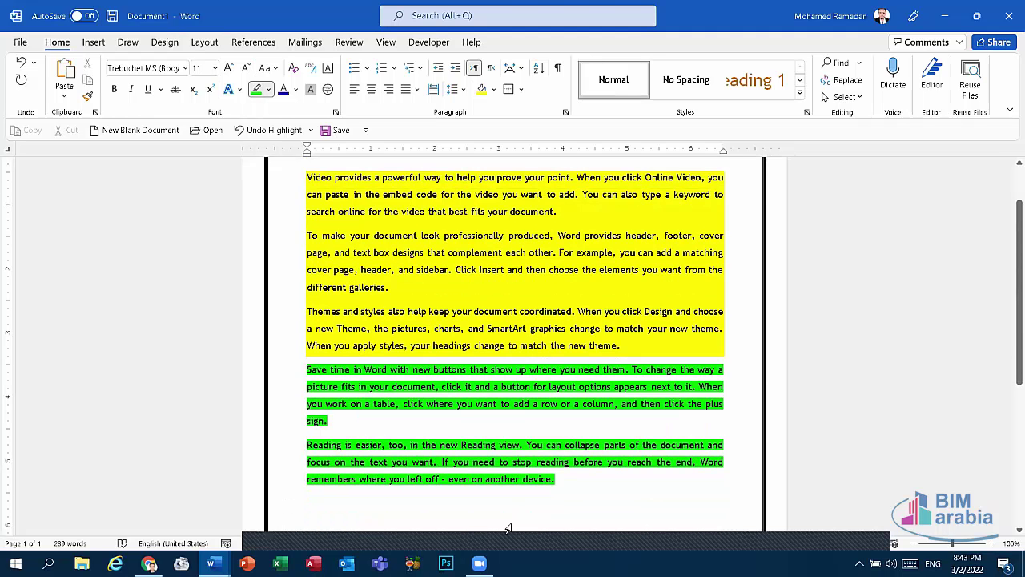
{"action": "mouse_move", "coordinate": [503, 506]}
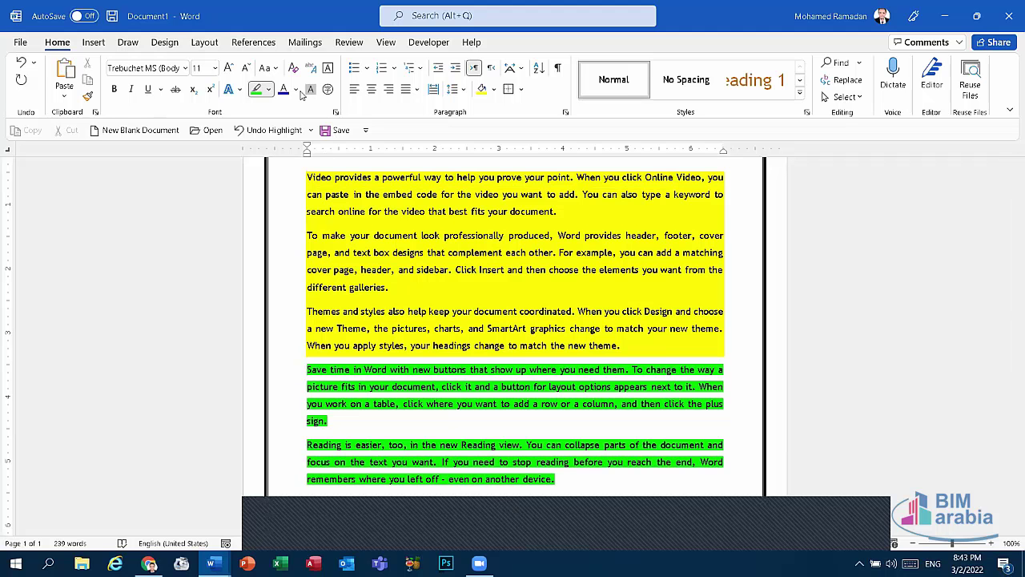
Step: Add the names Ahmed and Mohamed on new left-aligned lines below the text
{"action": "scroll", "coordinate": [504, 321], "scroll_direction": "up", "scroll_amount": 1}
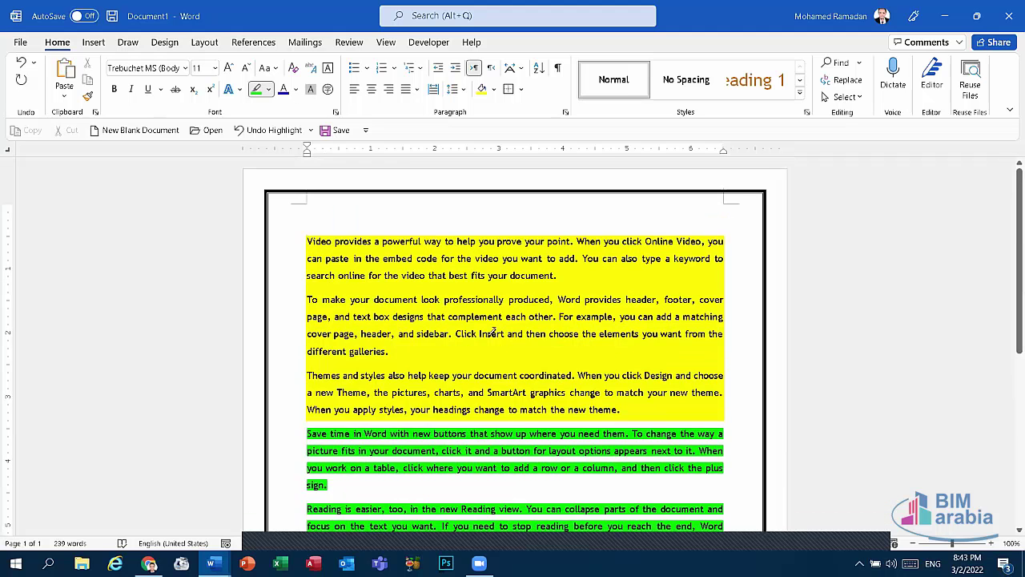
{"action": "scroll", "coordinate": [493, 349], "scroll_direction": "down", "scroll_amount": 6}
{"action": "key", "text": "ctrl+Shift_R"}
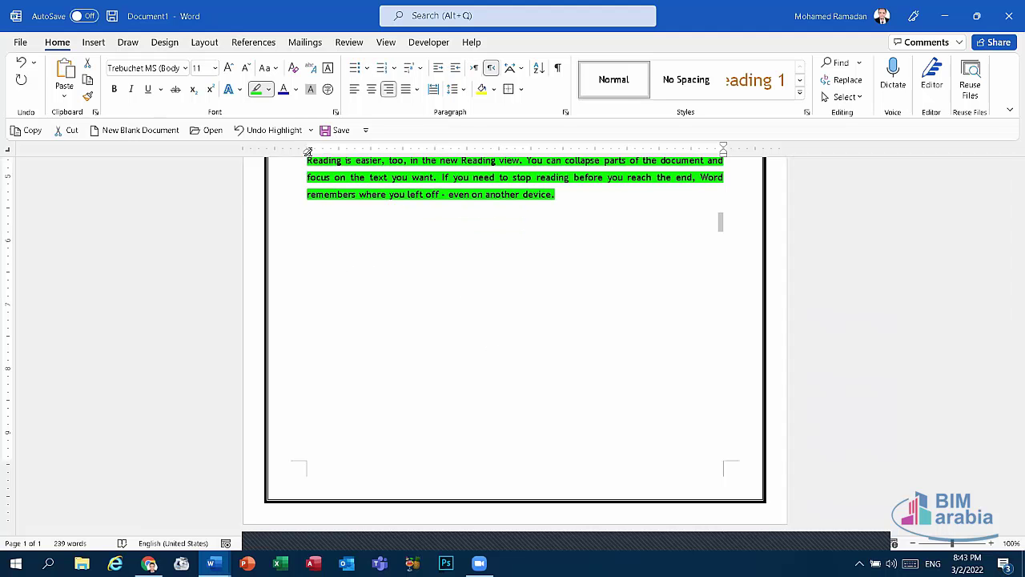
{"action": "key", "text": "Return"}
{"action": "key", "text": "Return"}
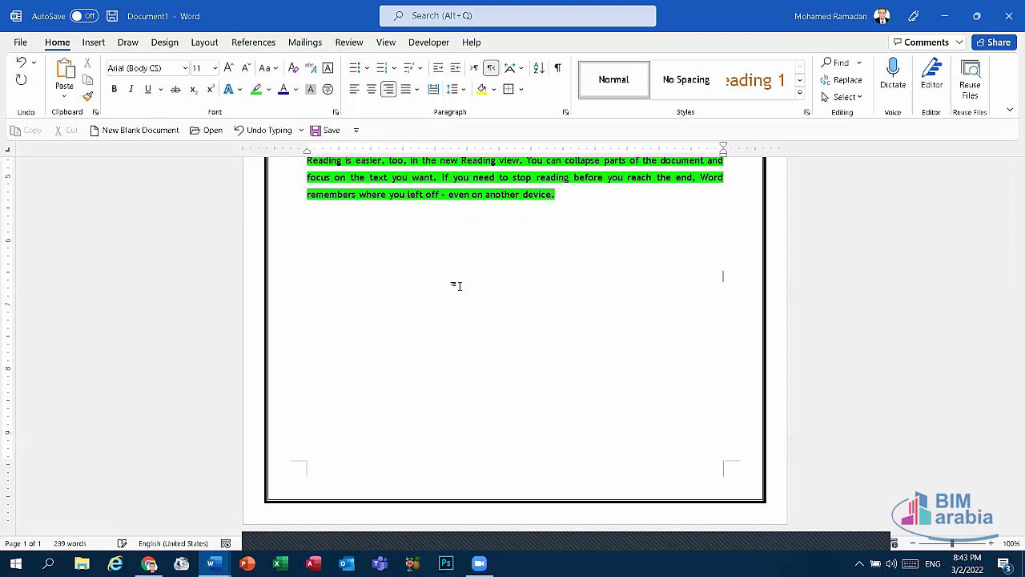
{"action": "key", "text": "ctrl+l"}
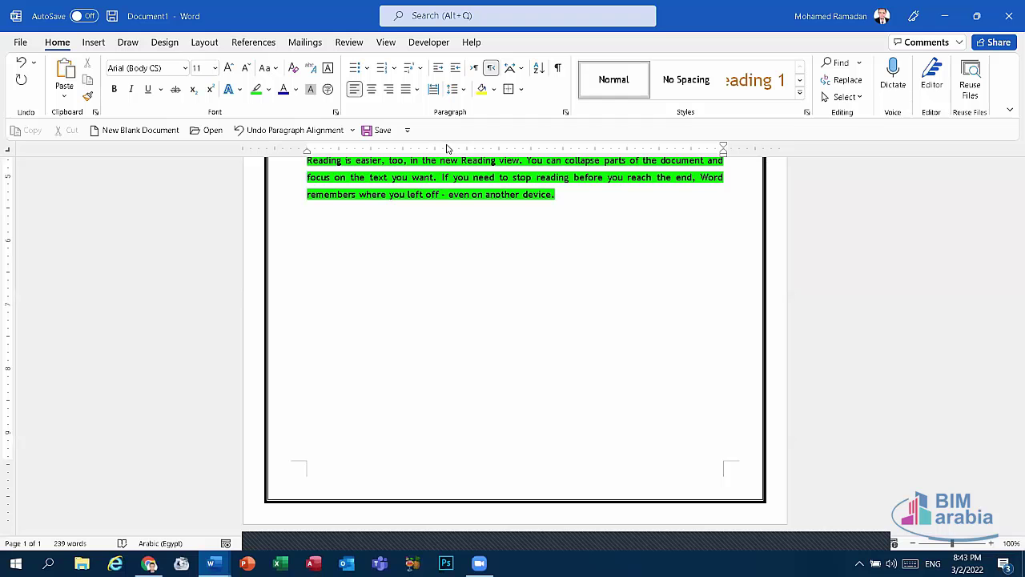
{"action": "type", "text": "Ahmed"}
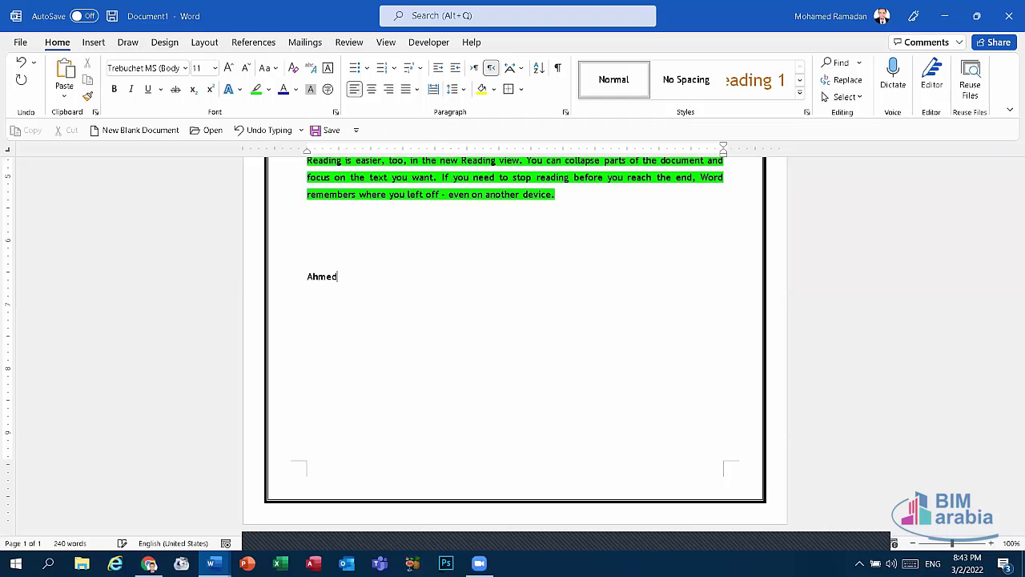
{"action": "key", "text": "Return"}
{"action": "type", "text": "Moham"}
{"action": "type", "text": "ed"}
{"action": "key", "text": "Return"}
Step: Erase the mistyped third line, switch input to English and type Zaki
{"action": "type", "text": "Al"}
{"action": "key", "text": "alt+shift"}
{"action": "key", "text": "BackSpace"}
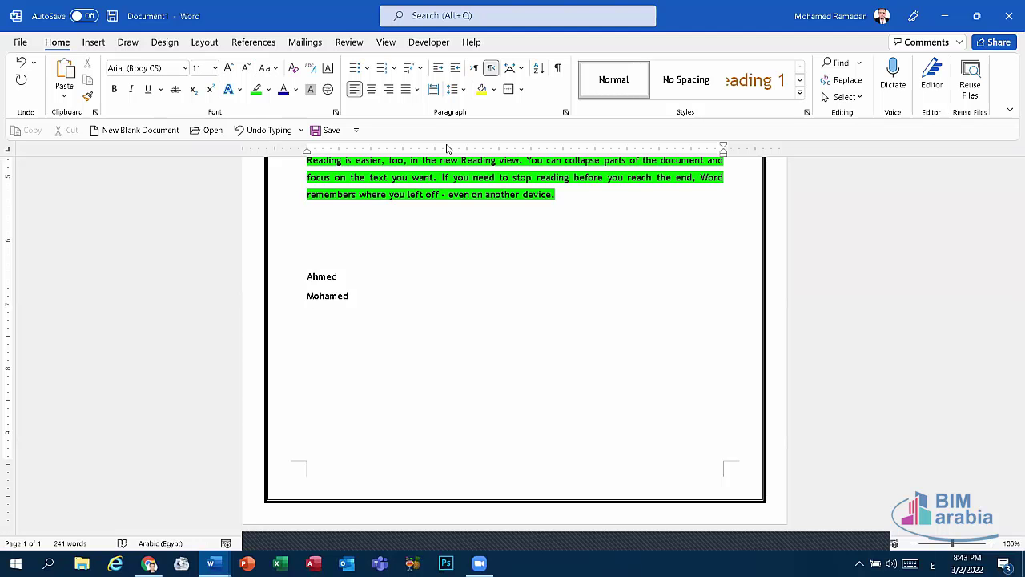
{"action": "type", "text": "ش"}
{"action": "key", "text": "alt+shift"}
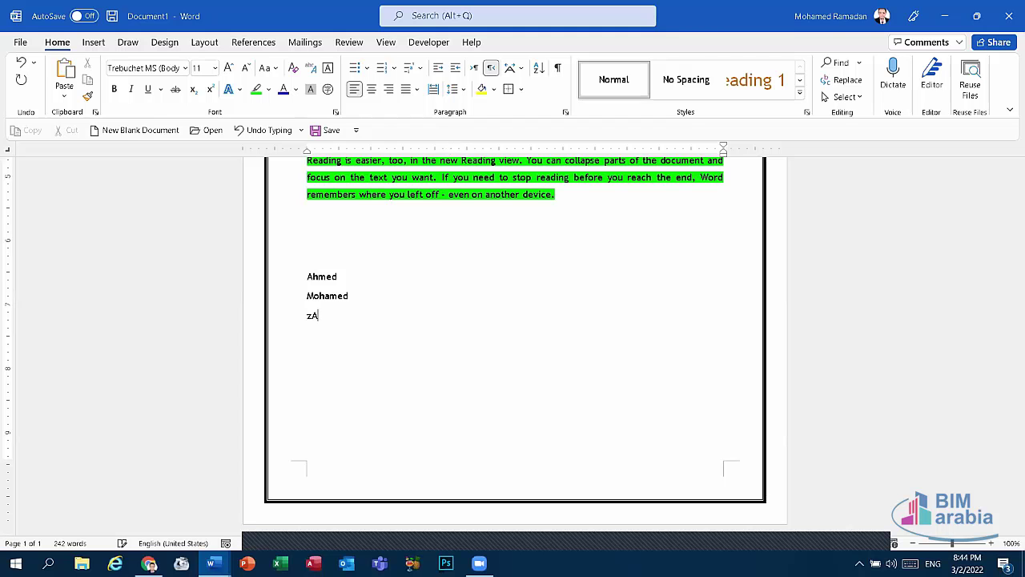
{"action": "key", "text": "alt+shift"}
{"action": "key", "text": "BackSpace"}
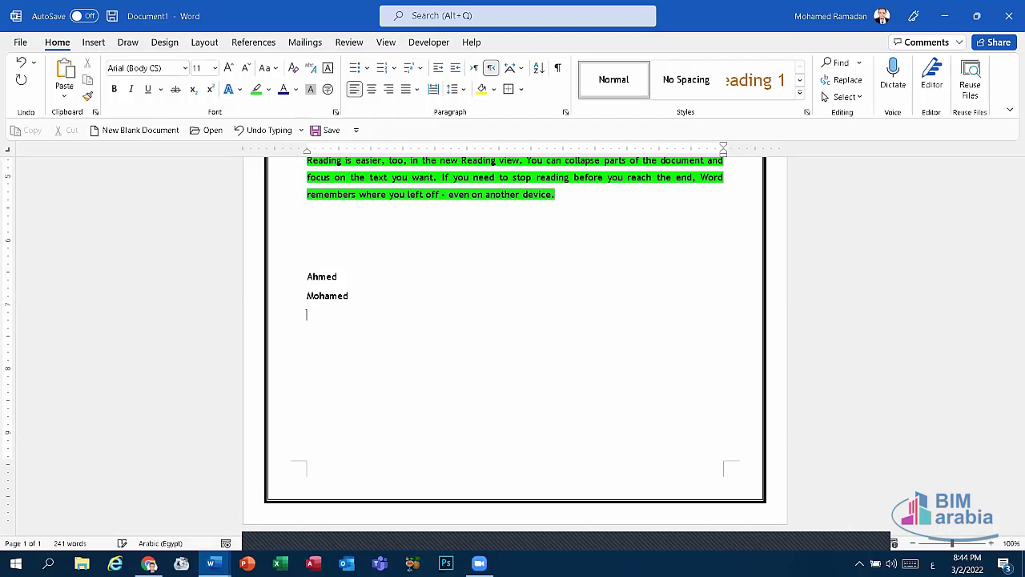
{"action": "key", "text": "alt+shift"}
{"action": "type", "text": "Zaki"}
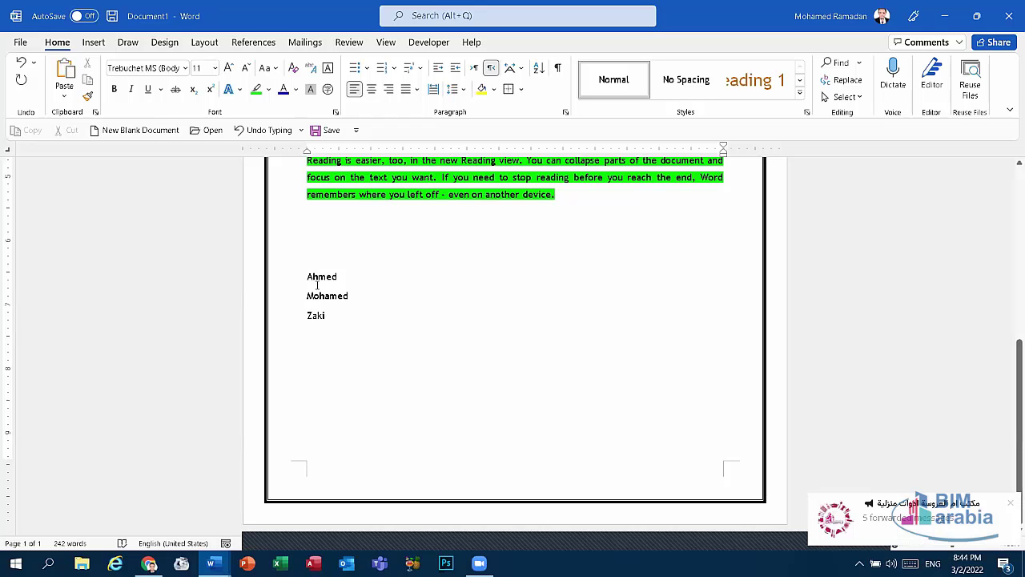
{"action": "left_click", "coordinate": [1010, 503]}
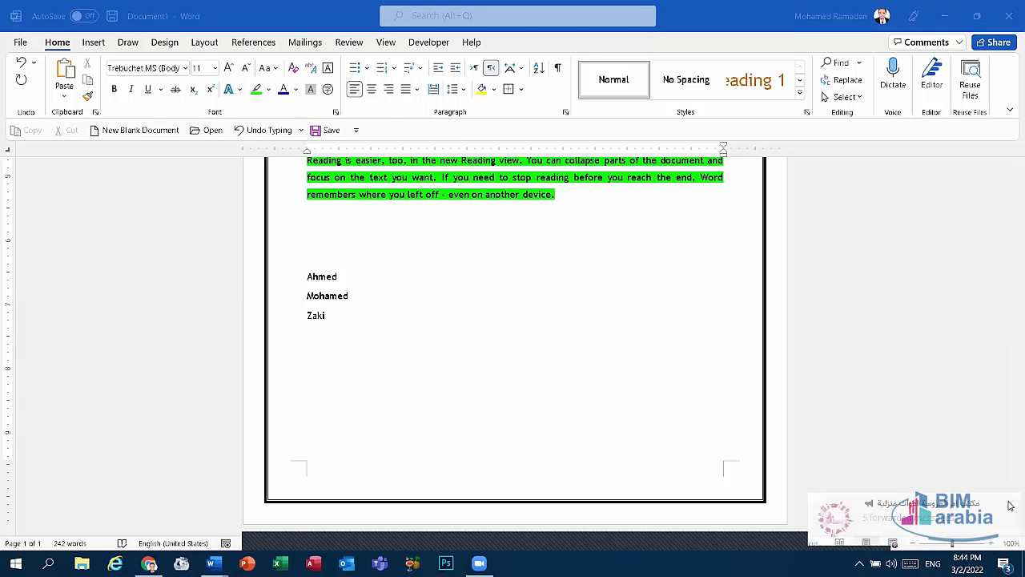
{"action": "left_click", "coordinate": [326, 317]}
Step: Sort the names Ahmed, Mohamed and Zaki in descending order so Zaki is first
{"action": "left_click_drag", "start_coordinate": [327, 317], "coordinate": [311, 273]}
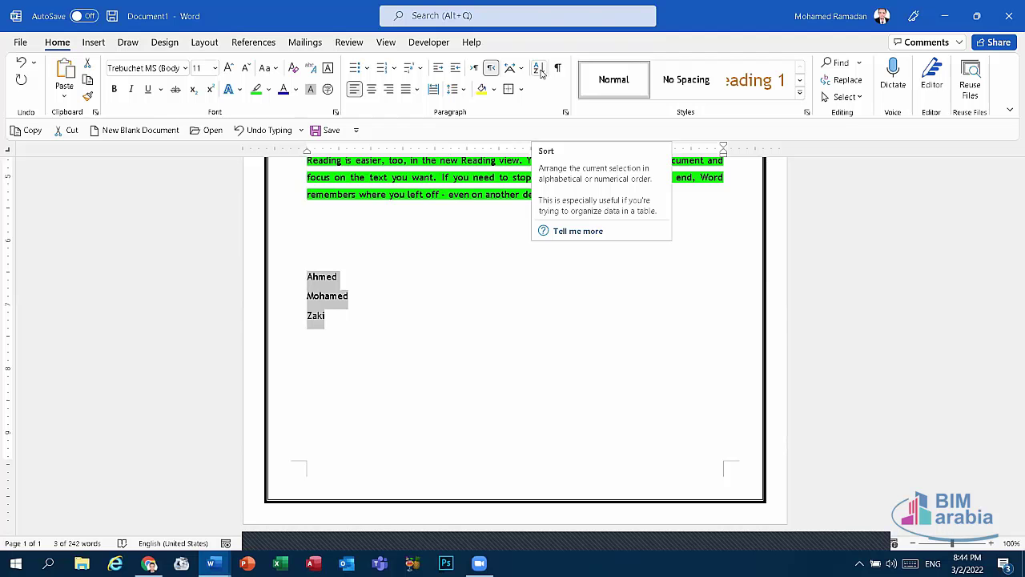
{"action": "left_click", "coordinate": [540, 70]}
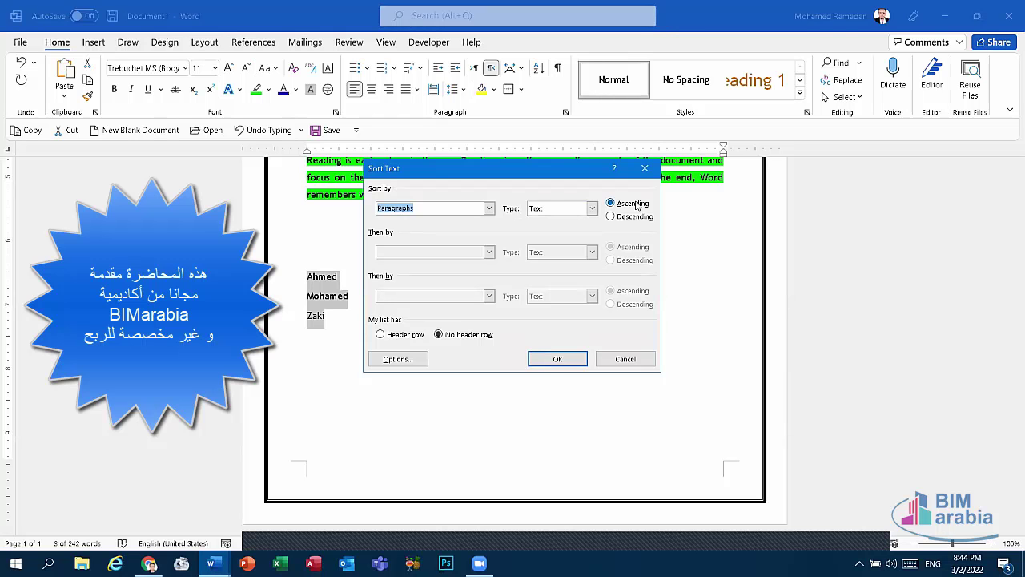
{"action": "left_click", "coordinate": [555, 360]}
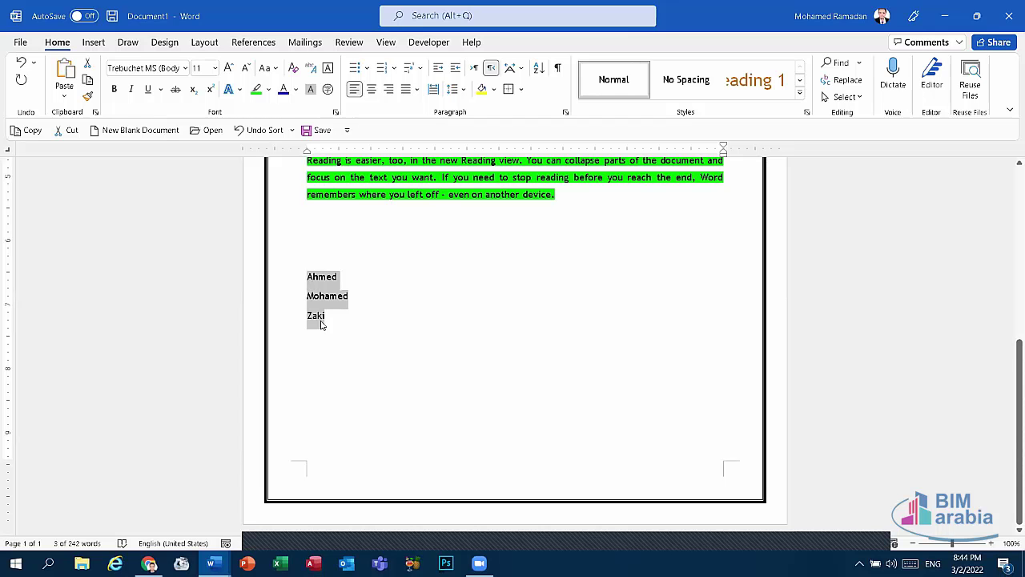
{"action": "left_click", "coordinate": [539, 71]}
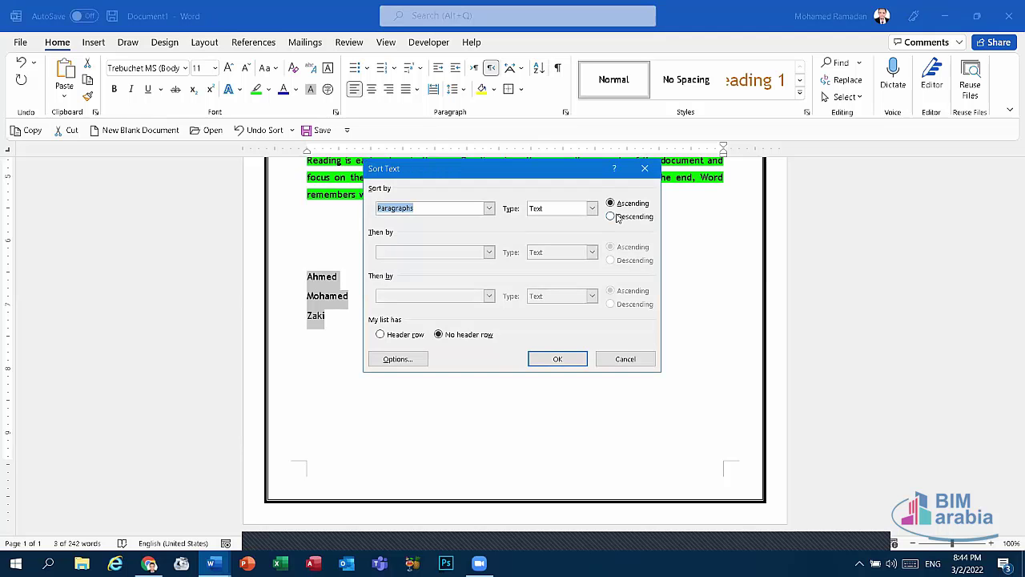
{"action": "left_click", "coordinate": [613, 217]}
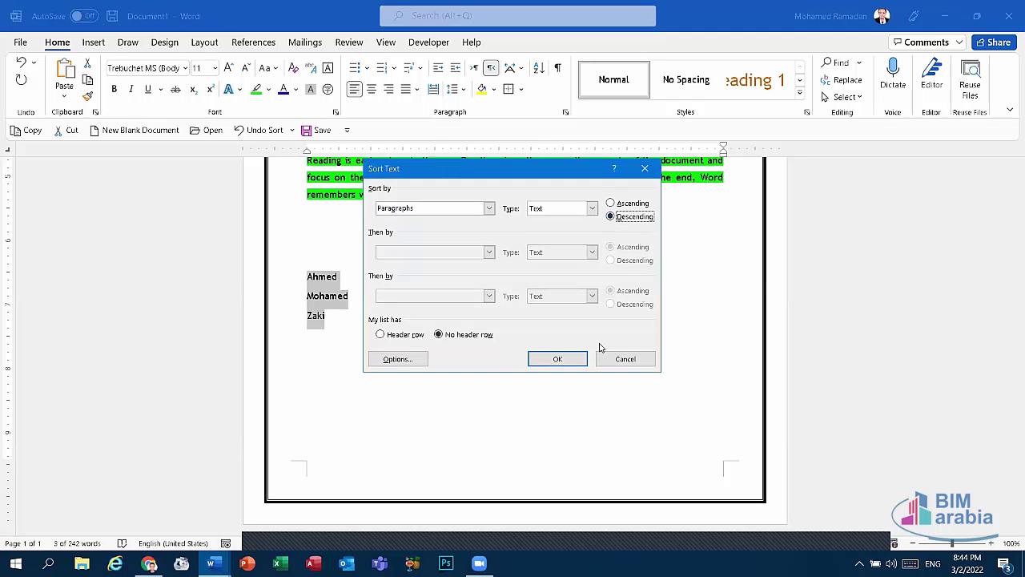
{"action": "left_click", "coordinate": [570, 360]}
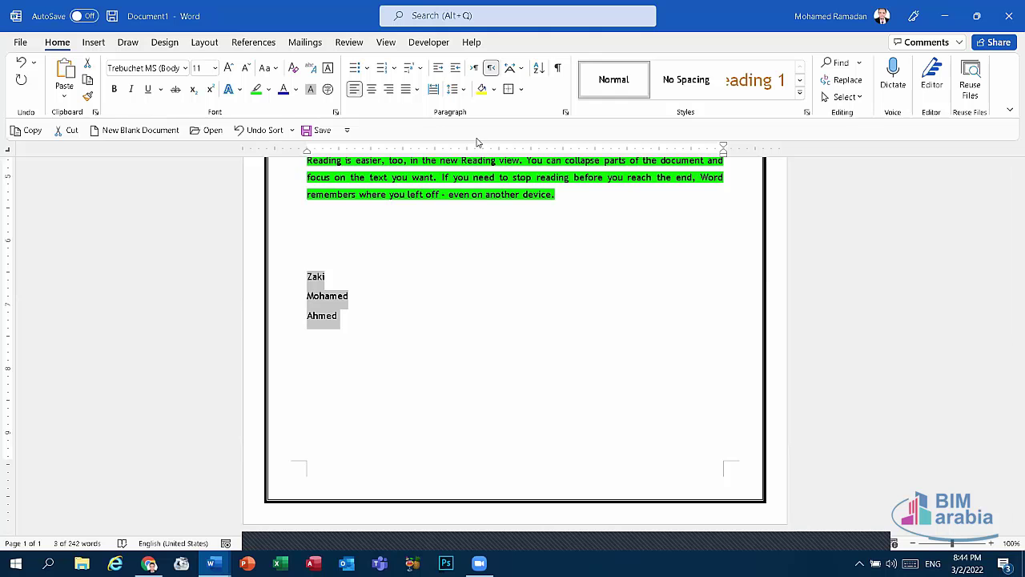
{"action": "left_click", "coordinate": [538, 69]}
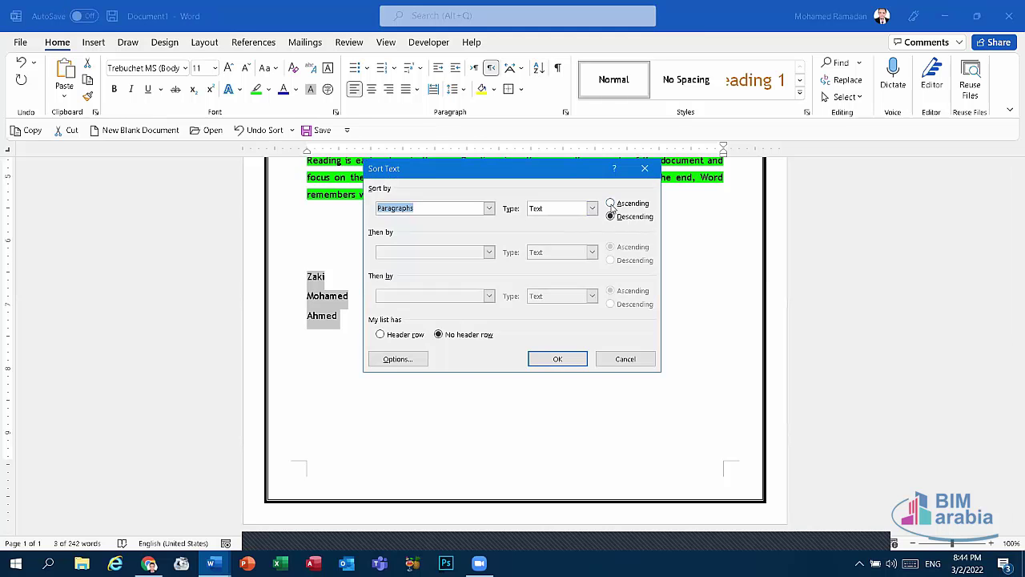
{"action": "left_click", "coordinate": [647, 167]}
{"action": "scroll", "coordinate": [523, 233], "scroll_direction": "up", "scroll_amount": 3}
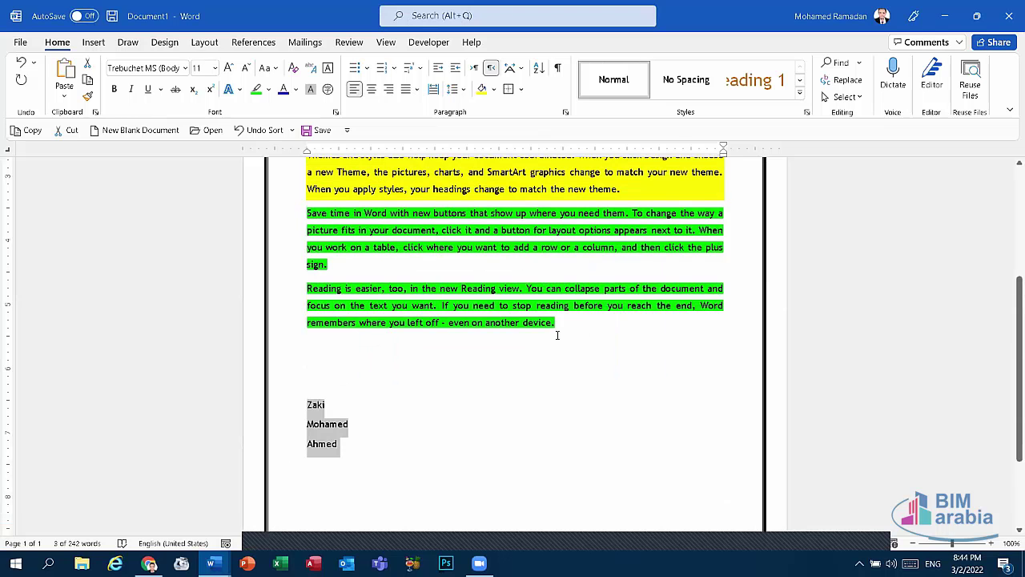
Step: Undo the name sort, the stray Arabic text and the Mohamed and Ahmed lines
{"action": "mouse_move", "coordinate": [557, 335]}
{"action": "left_mouse_down"}
{"action": "mouse_move", "coordinate": [238, 105]}
{"action": "mouse_move", "coordinate": [244, 78]}
{"action": "left_mouse_up"}
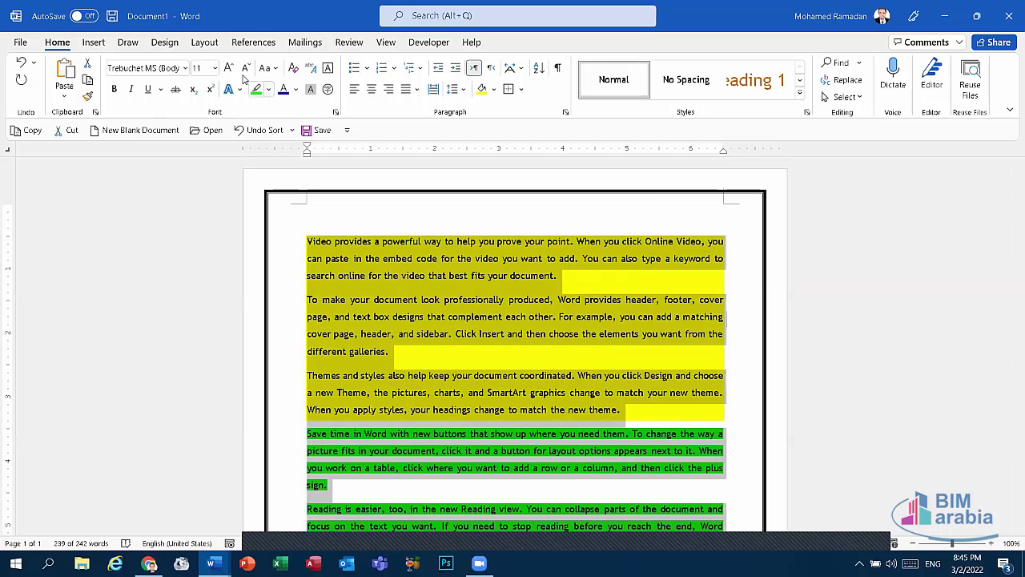
{"action": "left_click", "coordinate": [271, 133]}
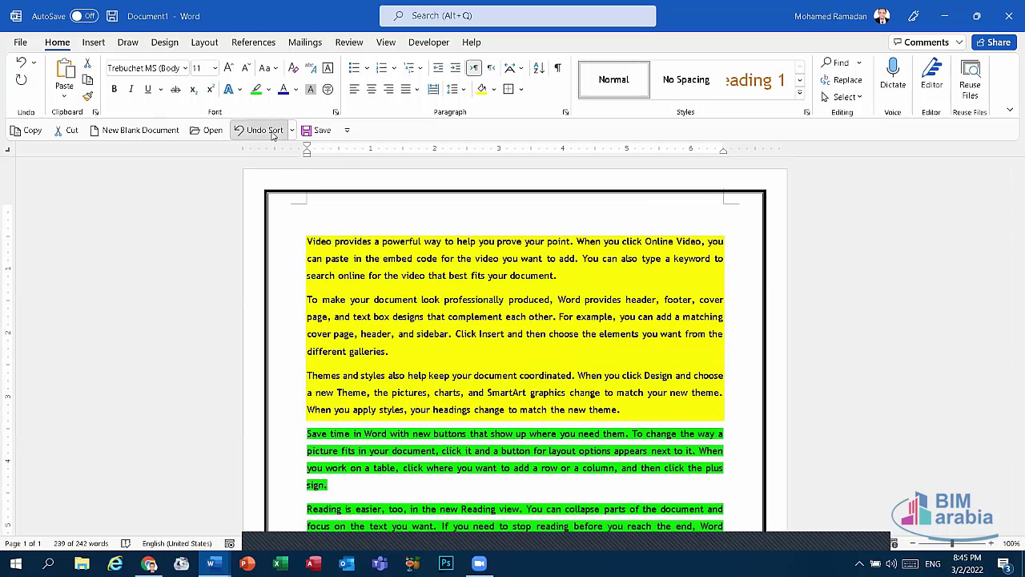
{"action": "type", "text": "كش"}
{"action": "key", "text": "BackSpace"}
{"action": "key", "text": "BackSpace"}
{"action": "type", "text": "كش"}
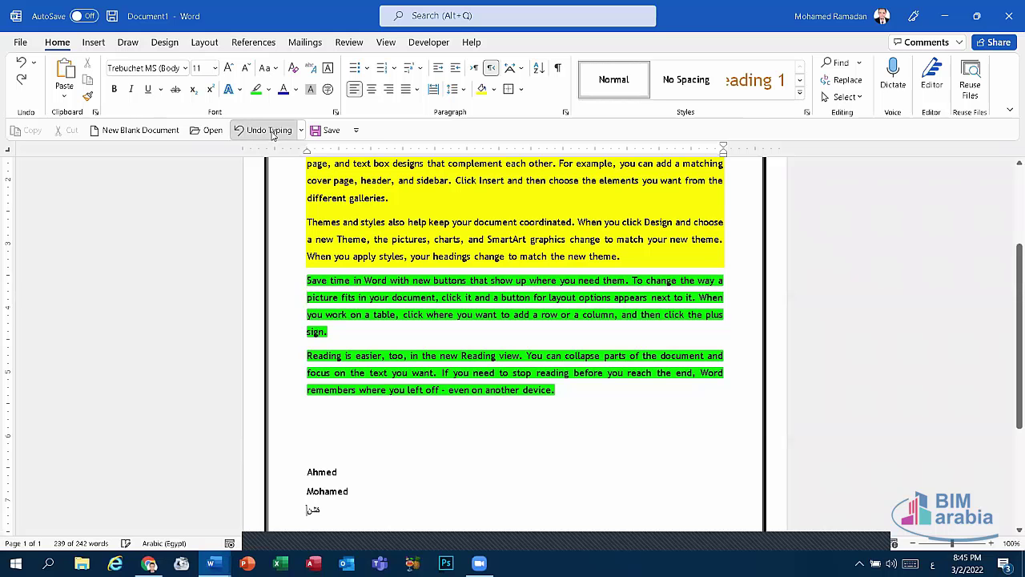
{"action": "left_click", "coordinate": [271, 129]}
{"action": "left_click", "coordinate": [271, 130]}
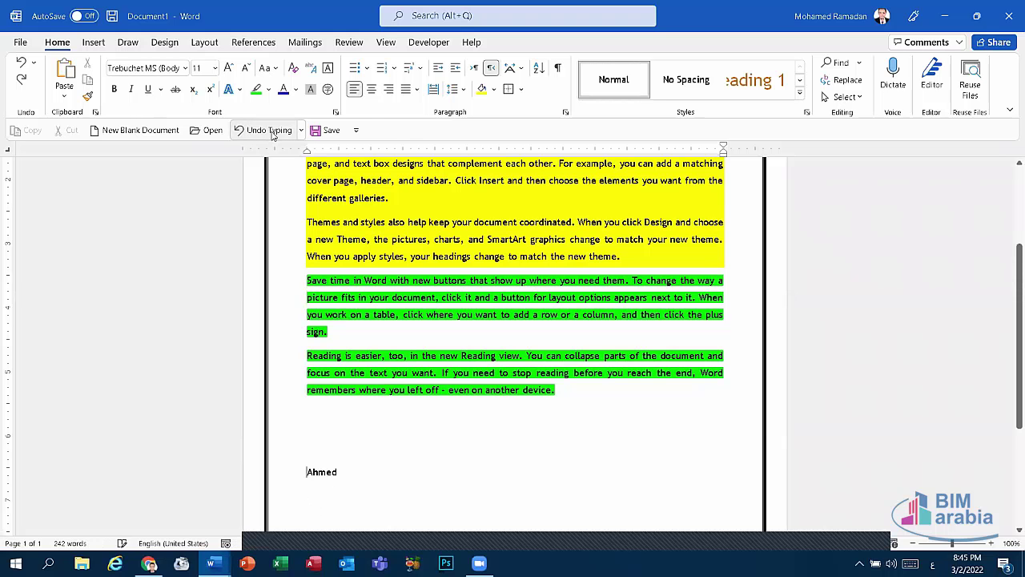
{"action": "left_click", "coordinate": [271, 130]}
Step: Undo the green and yellow highlights and the wide line spacing, back to stretched justification
{"action": "left_click", "coordinate": [270, 129]}
{"action": "left_click", "coordinate": [271, 130]}
{"action": "left_click", "coordinate": [270, 130]}
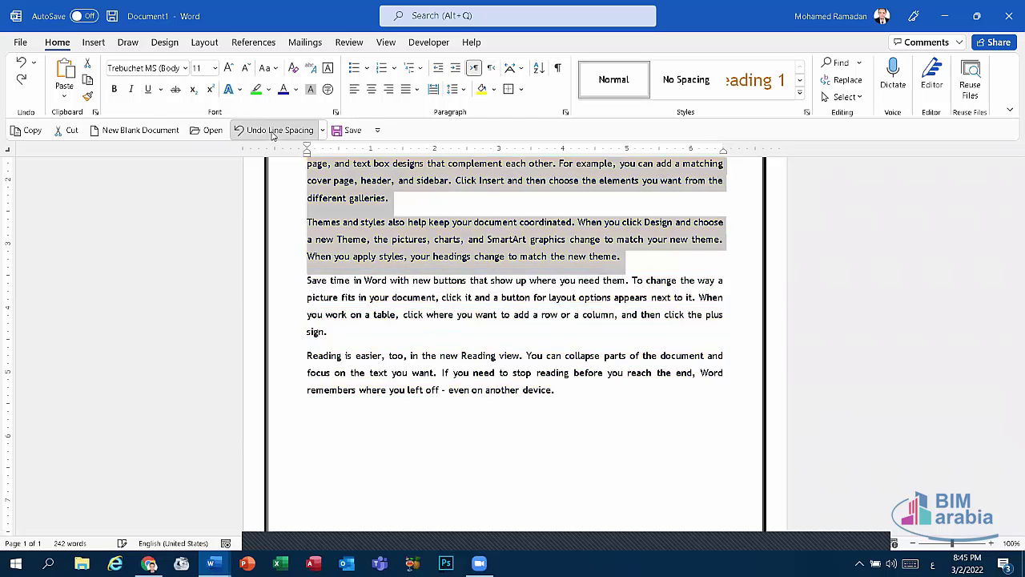
{"action": "left_click", "coordinate": [272, 132]}
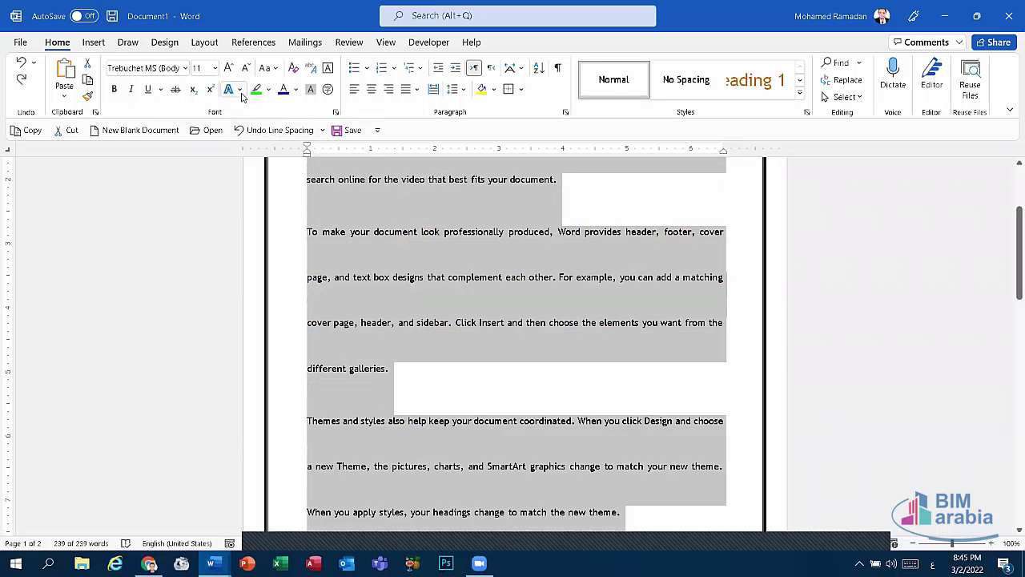
{"action": "left_click", "coordinate": [272, 130]}
{"action": "left_click", "coordinate": [272, 130]}
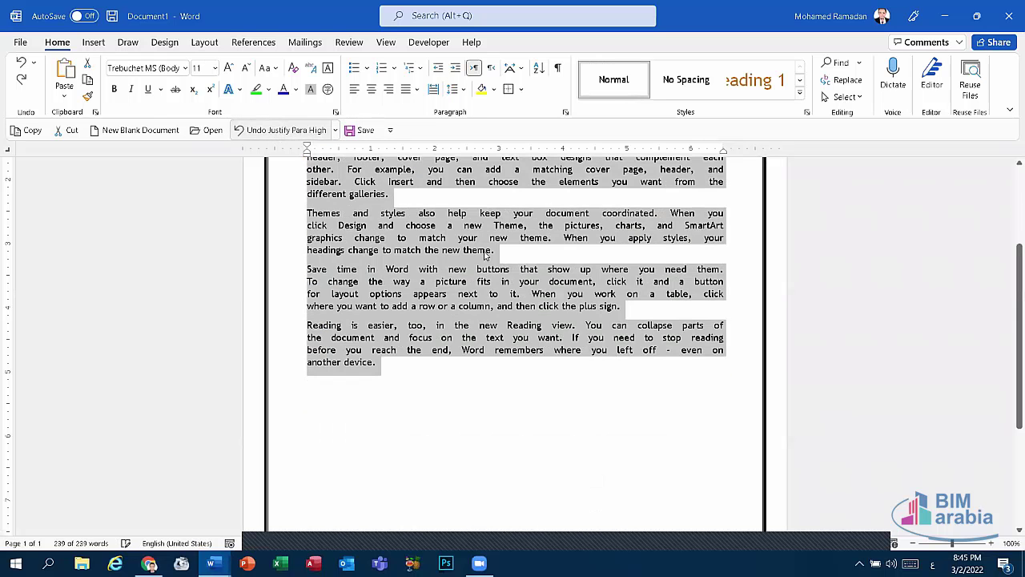
{"action": "scroll", "coordinate": [485, 255], "scroll_direction": "up", "scroll_amount": 4}
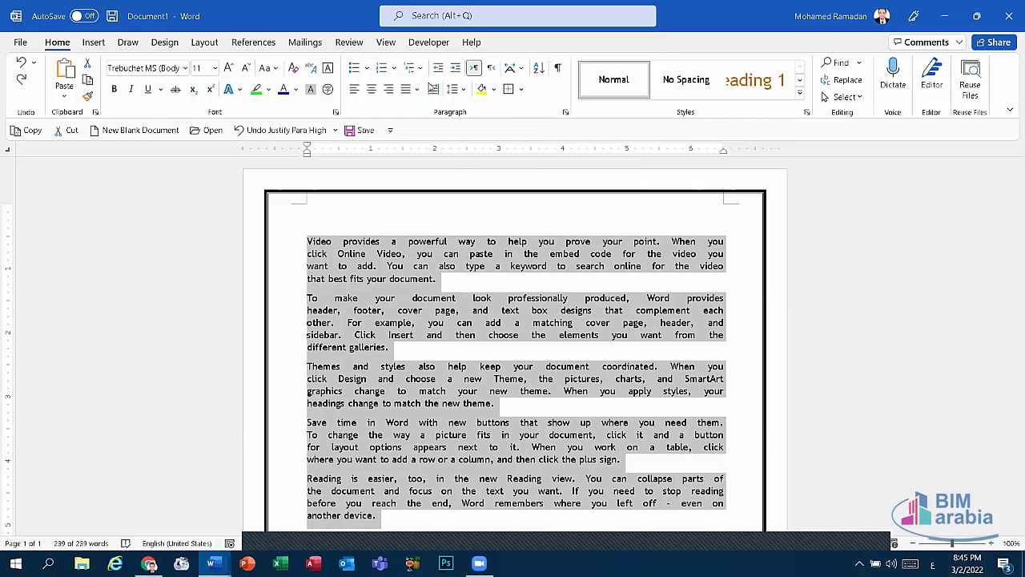
Step: Justify the paragraphs with normal word spacing and show formatting marks
{"action": "left_click", "coordinate": [417, 90]}
{"action": "left_click", "coordinate": [433, 103]}
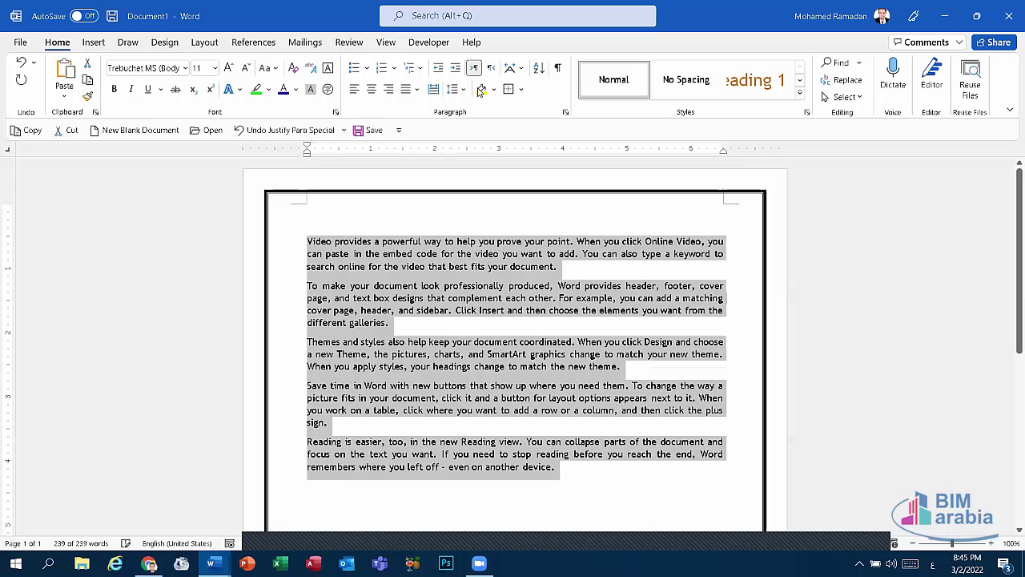
{"action": "left_click", "coordinate": [557, 69]}
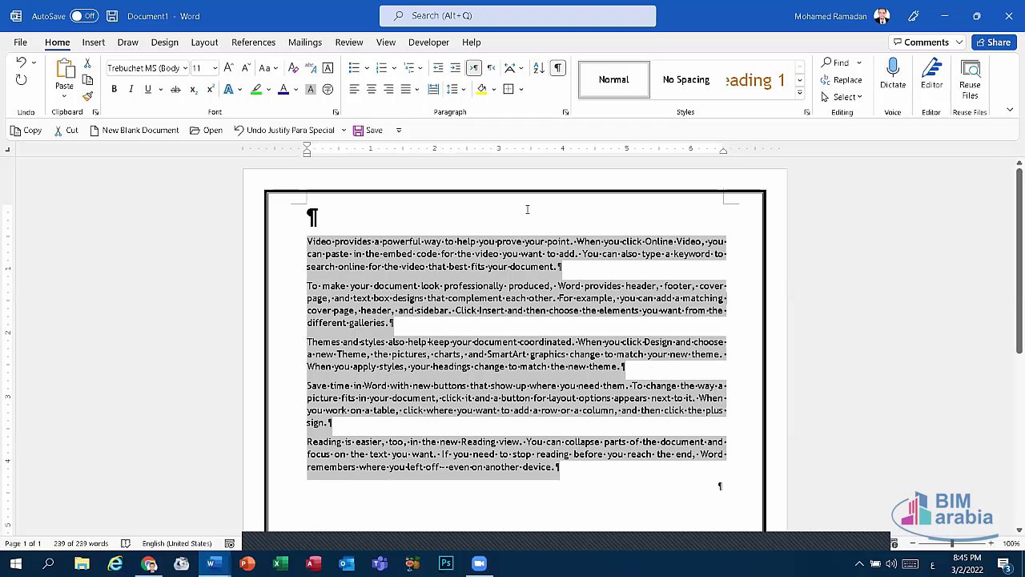
{"action": "left_click", "coordinate": [568, 266]}
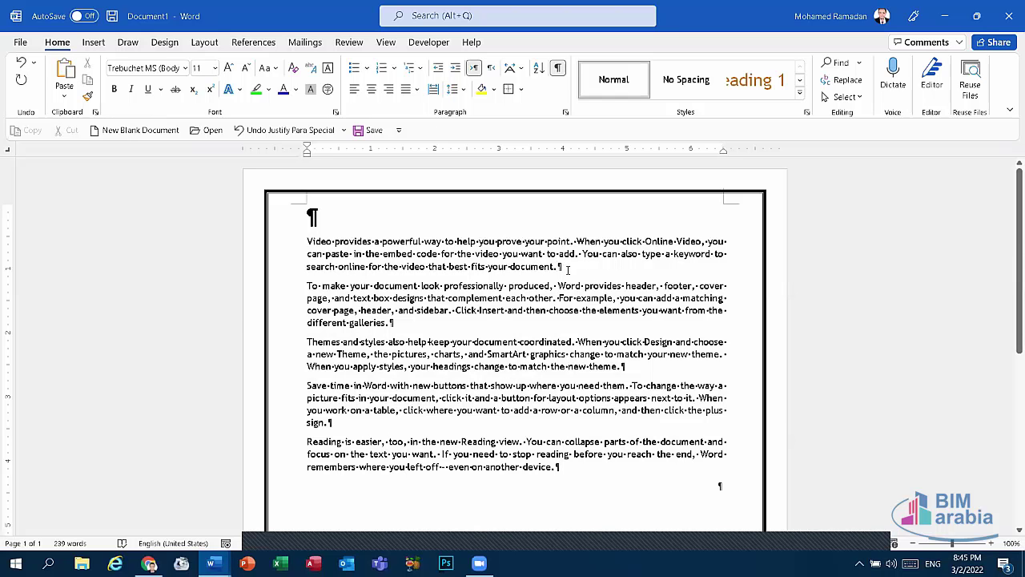
Step: Delete the empty paragraph mark above the first paragraph
{"action": "left_click", "coordinate": [390, 322]}
{"action": "double_click", "coordinate": [417, 428]}
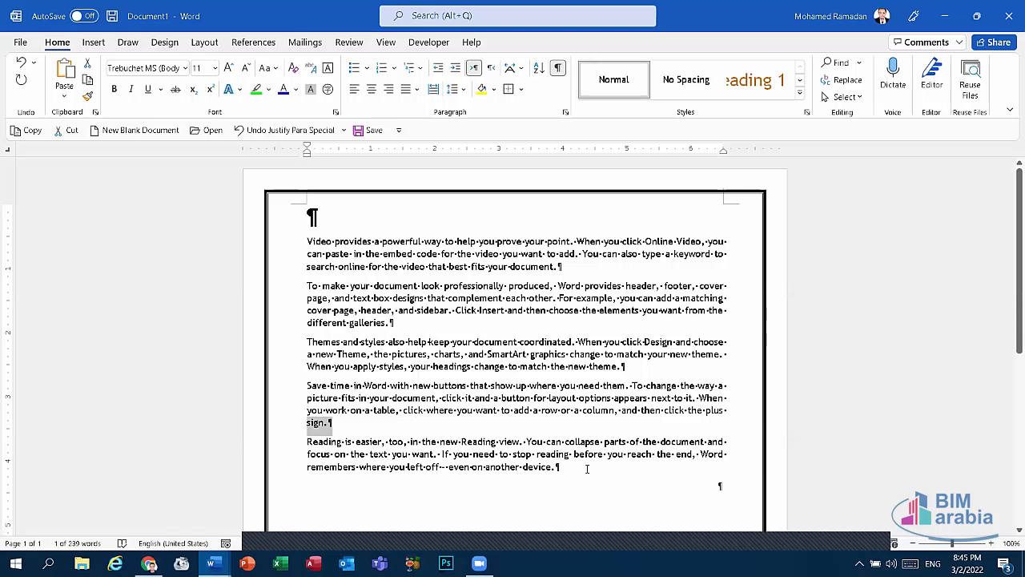
{"action": "left_click", "coordinate": [630, 505]}
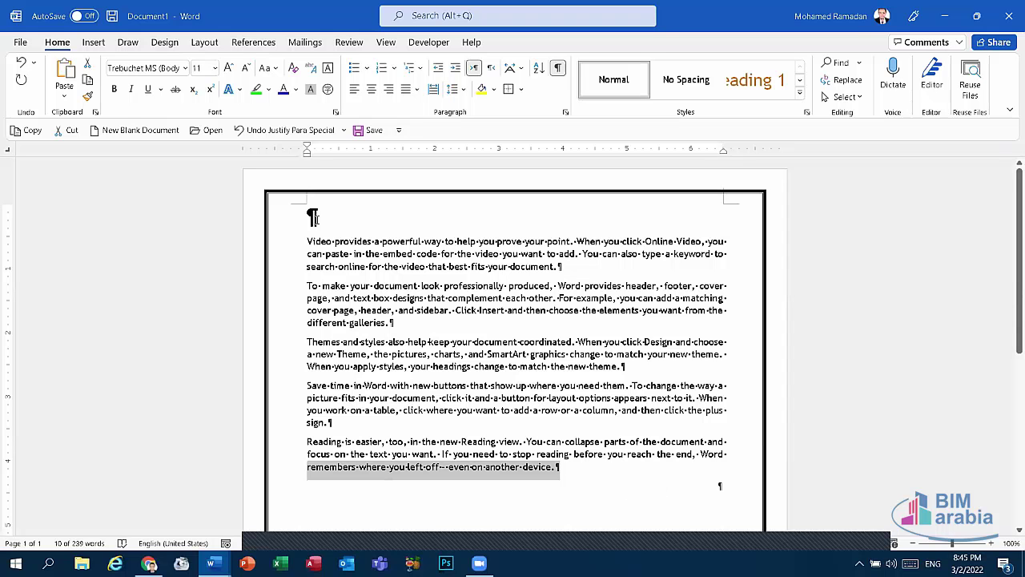
{"action": "left_click", "coordinate": [315, 218]}
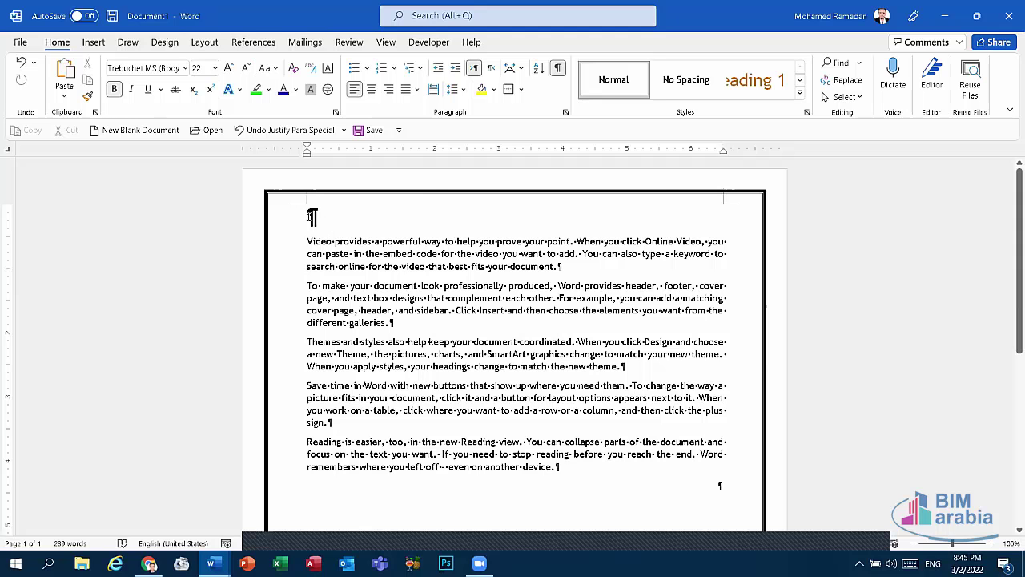
{"action": "left_click_drag", "start_coordinate": [309, 217], "coordinate": [321, 223]}
{"action": "key", "text": "Delete"}
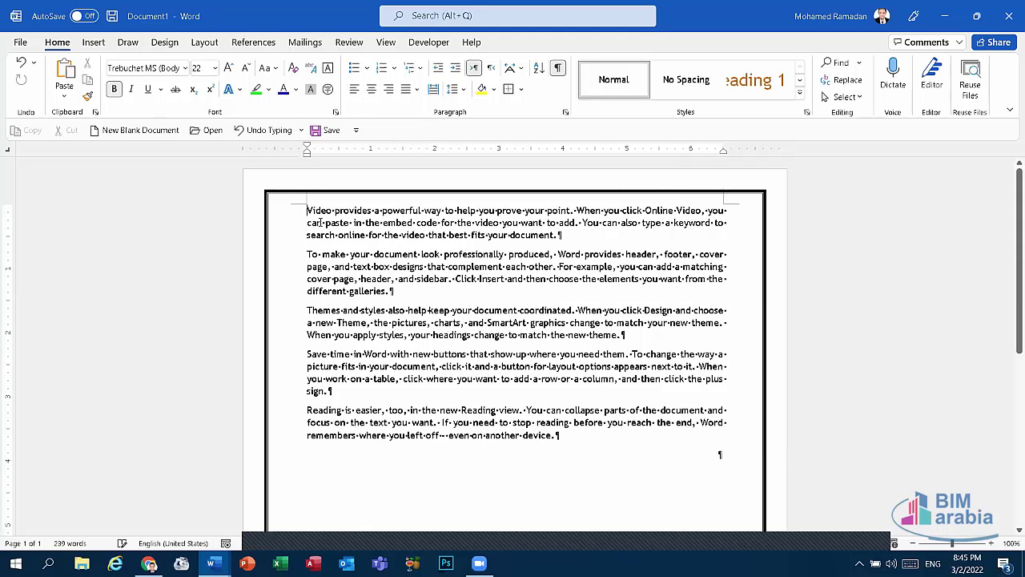
{"action": "left_click", "coordinate": [709, 455]}
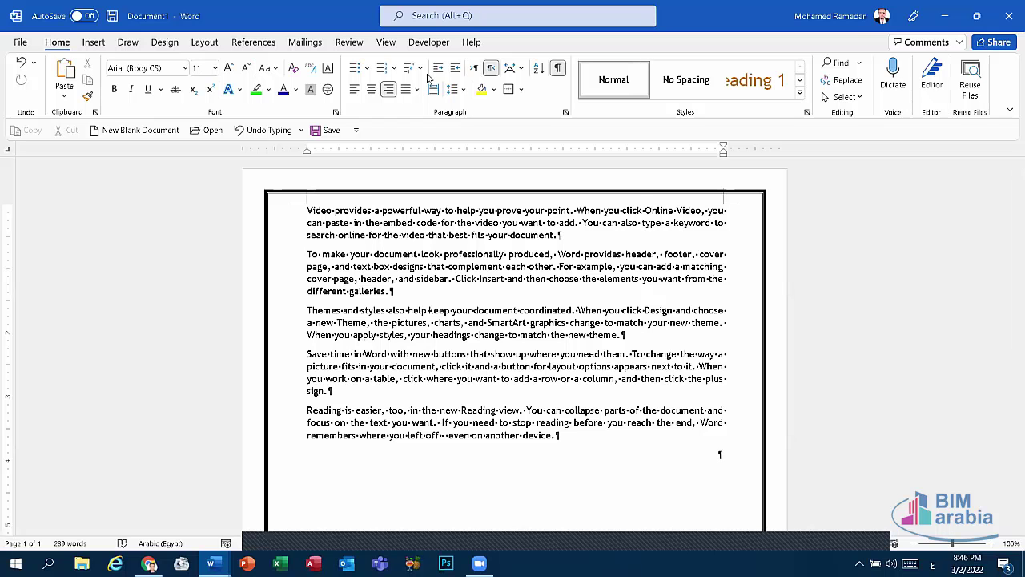
Step: Hide the formatting marks and apply the Strong style to all the document text
{"action": "left_click", "coordinate": [559, 70]}
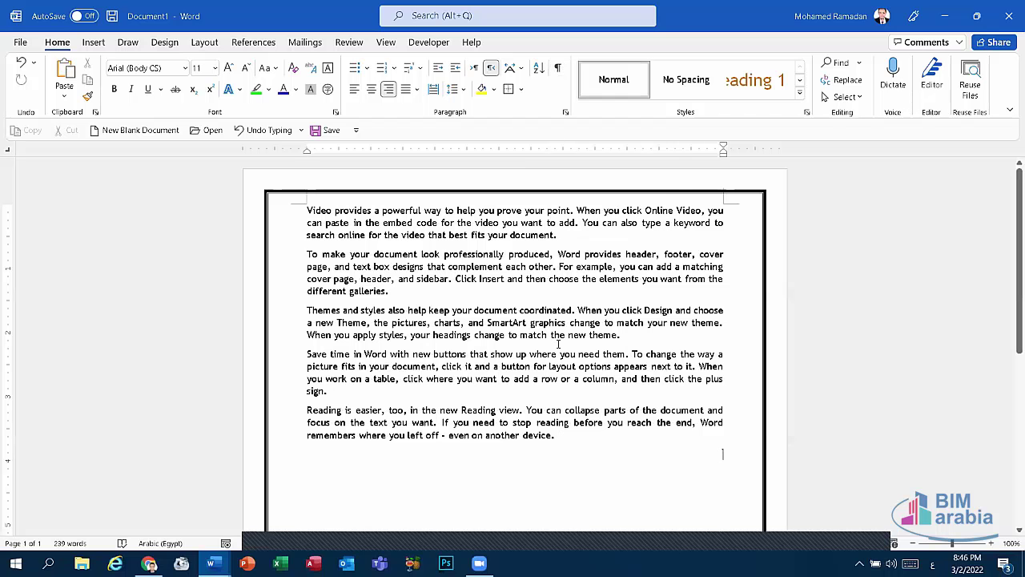
{"action": "left_click_drag", "start_coordinate": [586, 462], "coordinate": [287, 214]}
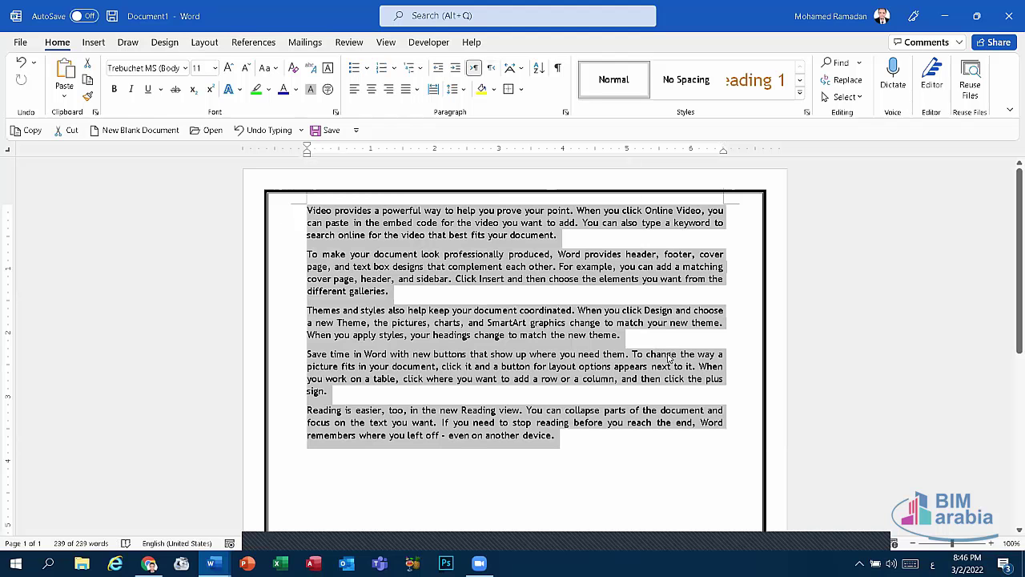
{"action": "left_click", "coordinate": [928, 417]}
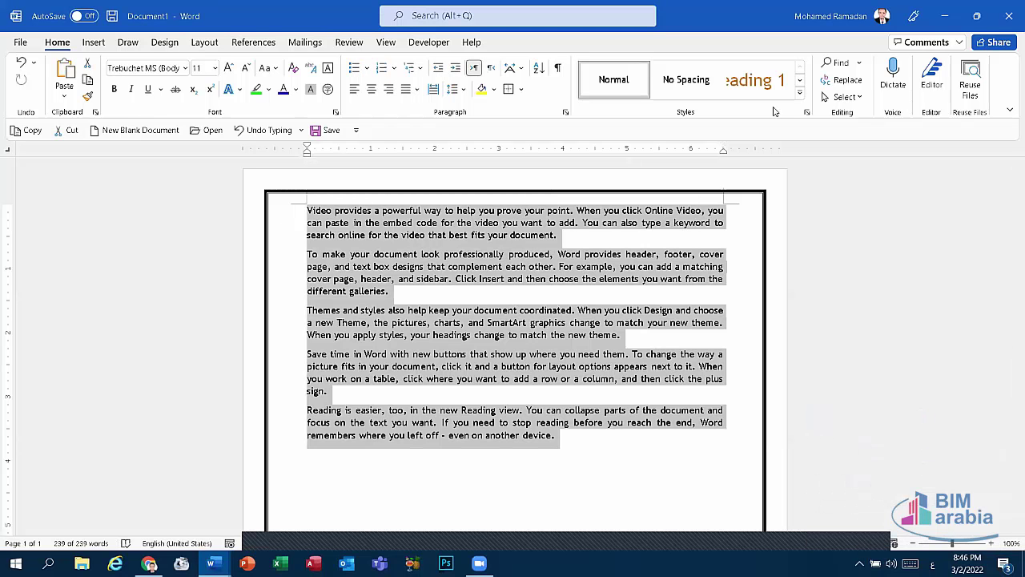
{"action": "left_click", "coordinate": [799, 95]}
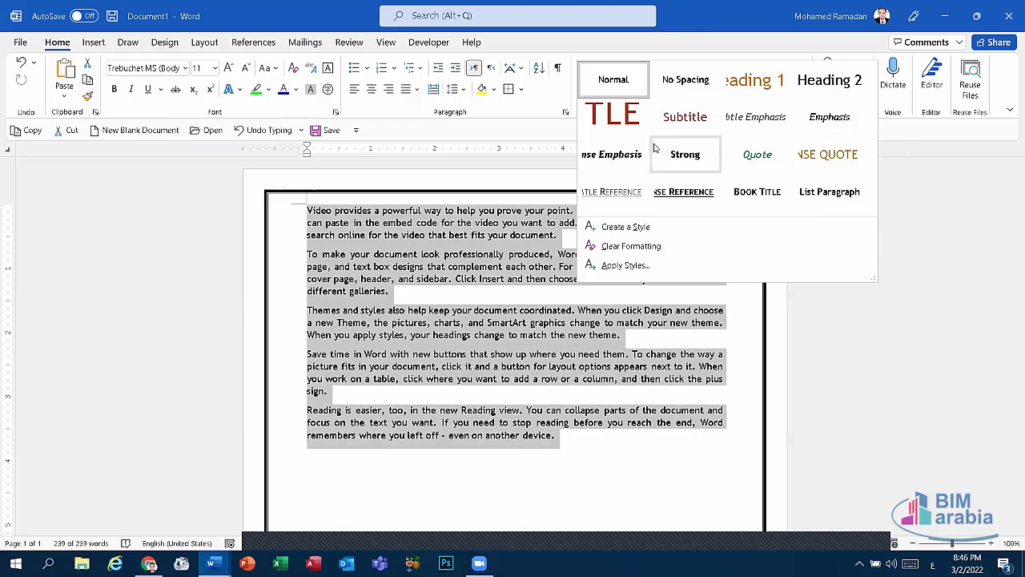
{"action": "left_click", "coordinate": [677, 156]}
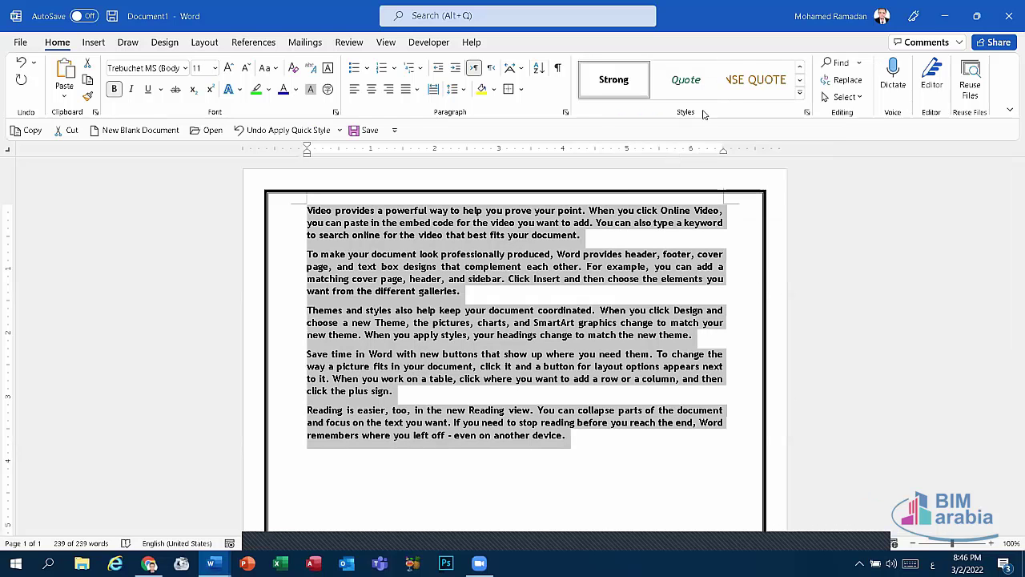
Step: Glance at the styles gallery without changes, then reselect all text and right-align it
{"action": "left_click", "coordinate": [803, 95]}
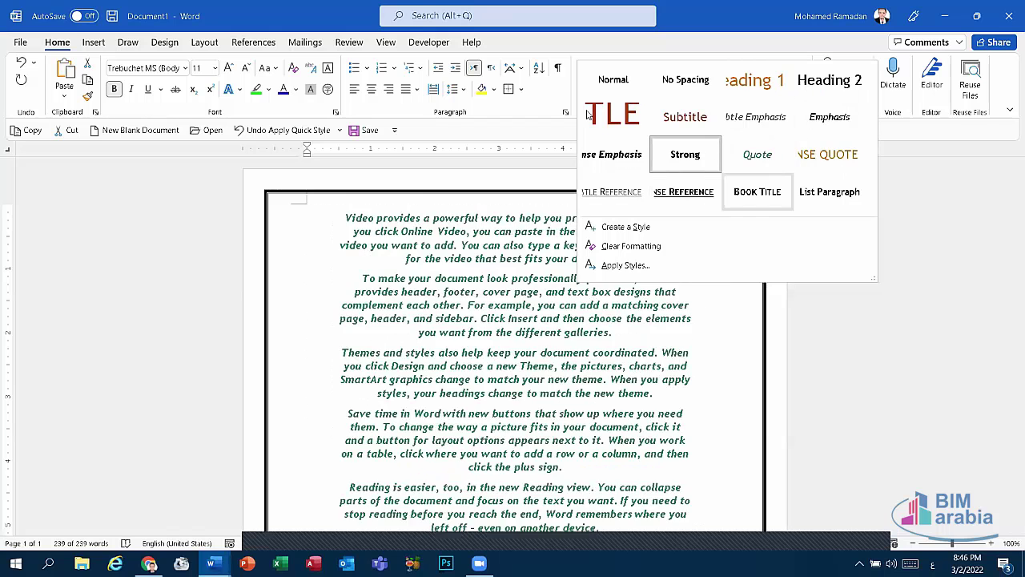
{"action": "left_click", "coordinate": [695, 380]}
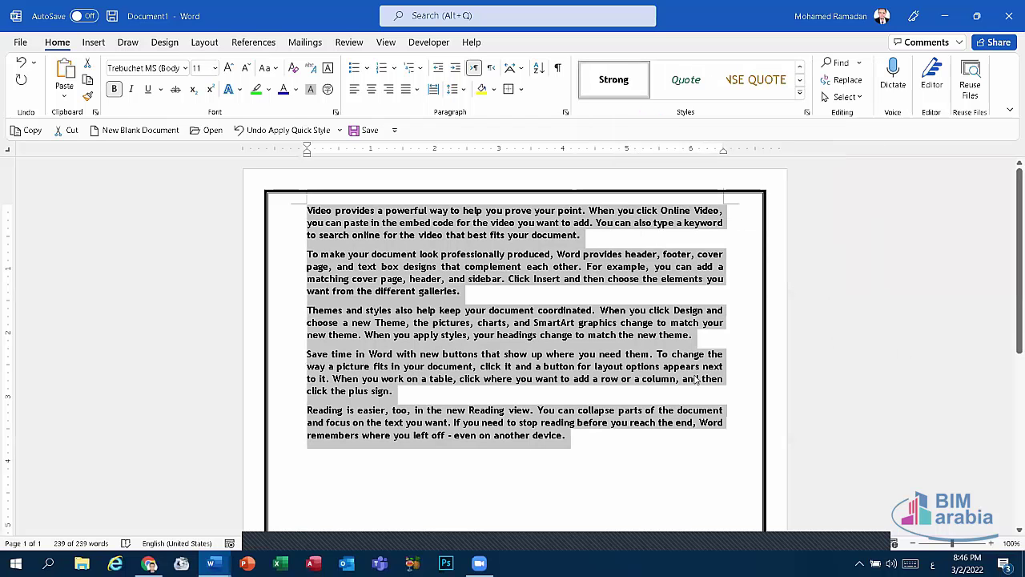
{"action": "left_click", "coordinate": [574, 367]}
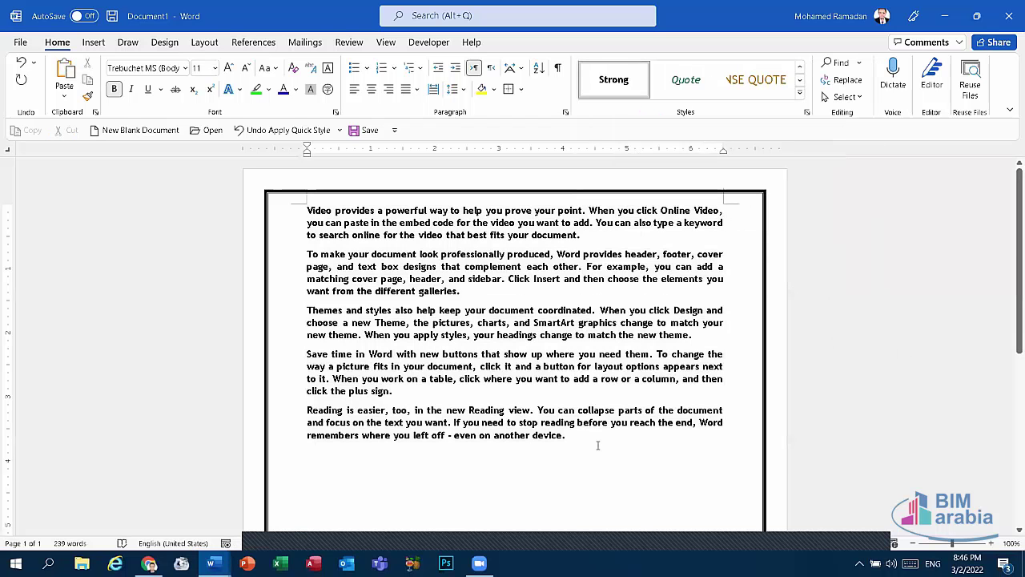
{"action": "key", "text": "ctrl+a"}
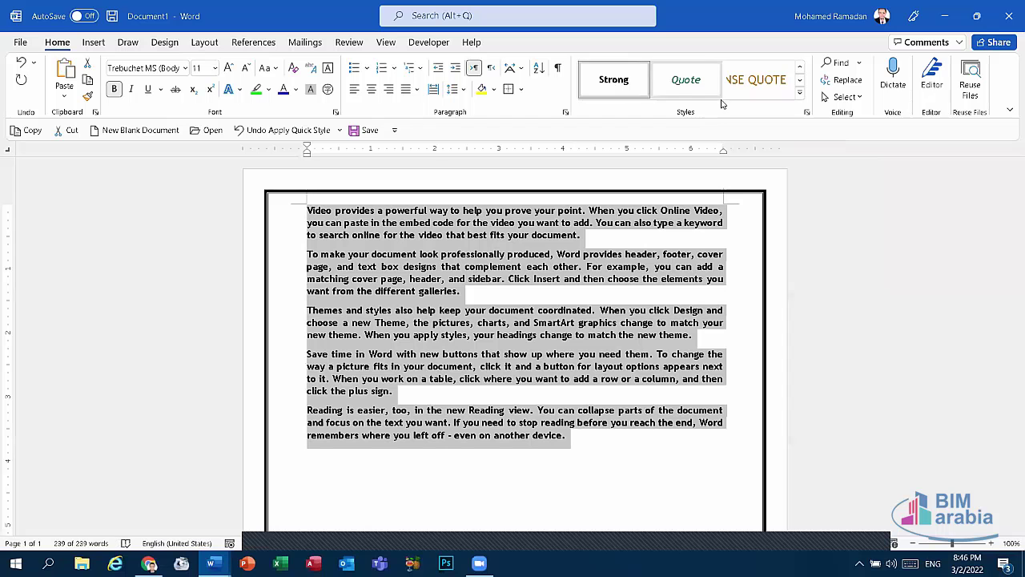
{"action": "left_click", "coordinate": [798, 69]}
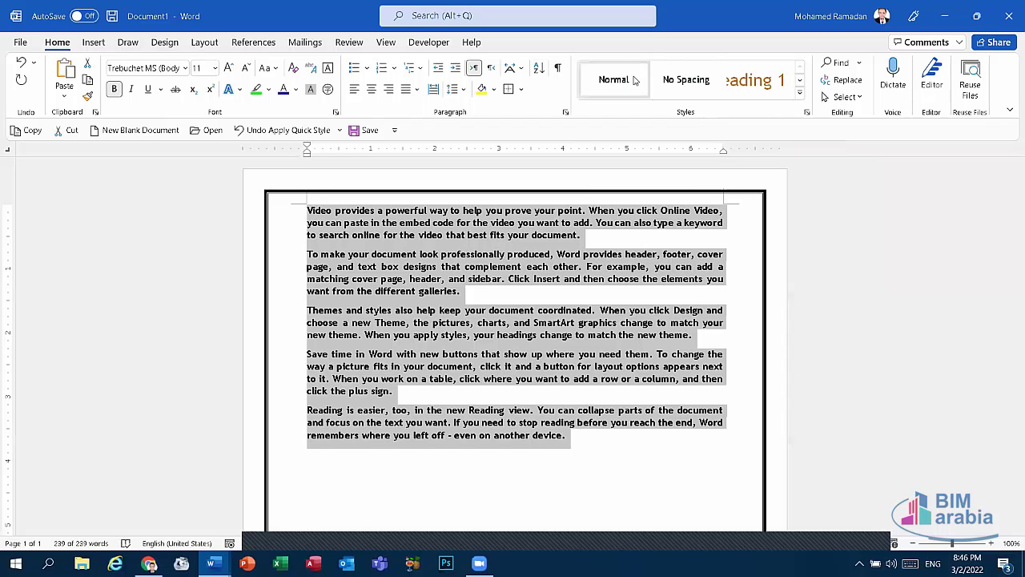
{"action": "key", "text": "ctrl+r"}
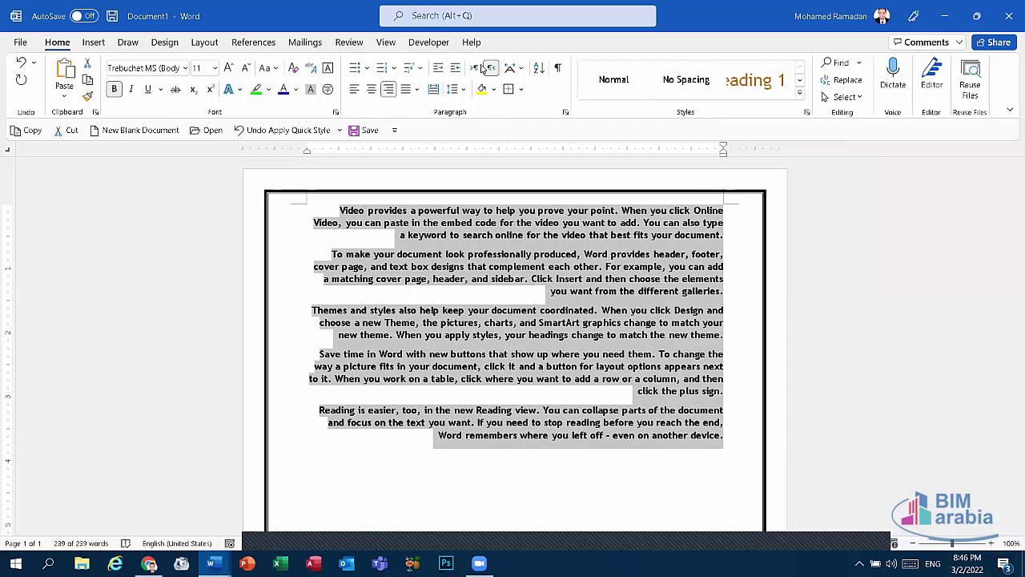
Step: Make all paragraphs left-to-right and fully justified with 1.5 line spacing, then deselect
{"action": "left_click", "coordinate": [473, 68]}
{"action": "left_click", "coordinate": [417, 89]}
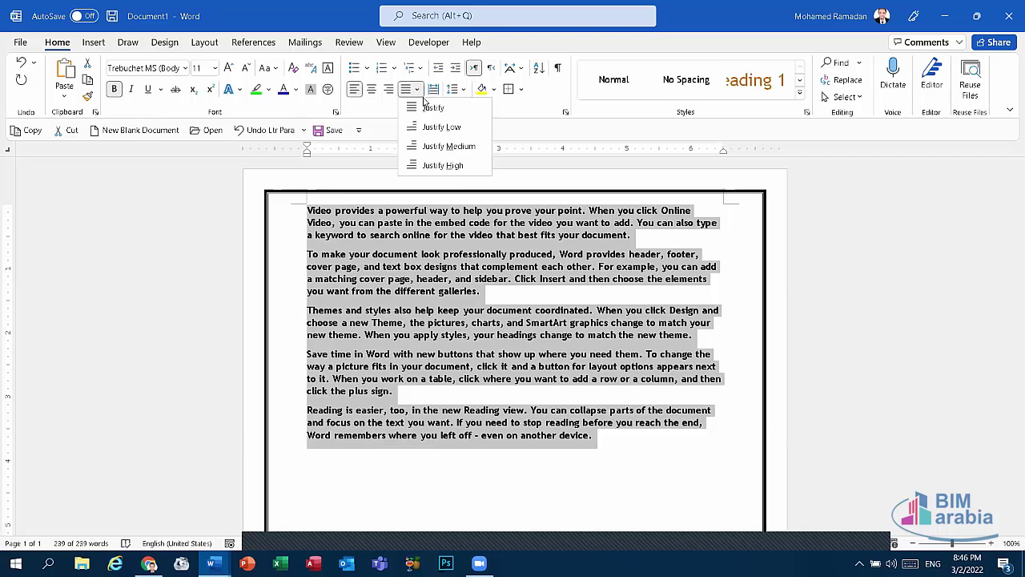
{"action": "left_click", "coordinate": [430, 107]}
{"action": "left_click", "coordinate": [454, 89]}
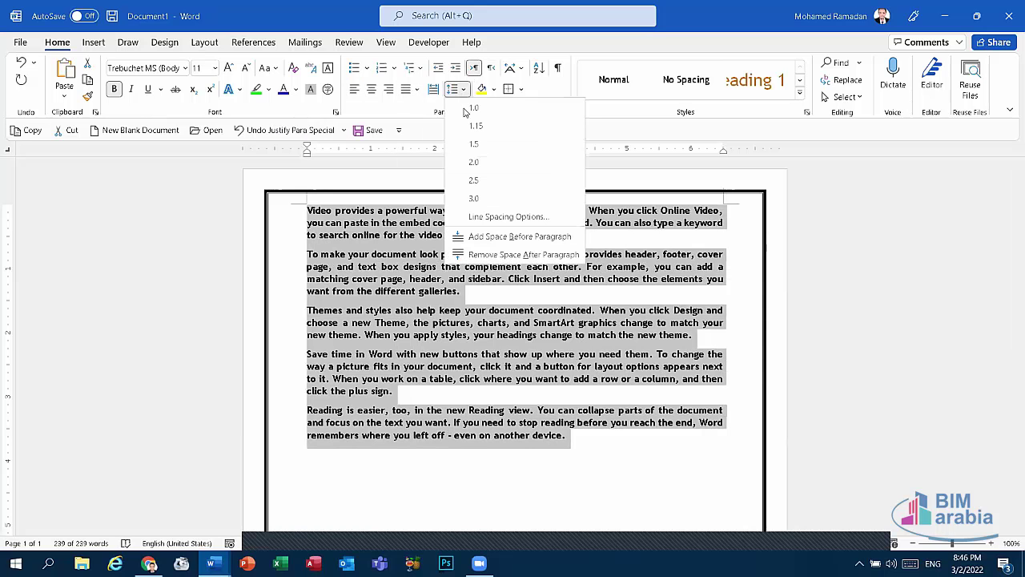
{"action": "left_click", "coordinate": [484, 145]}
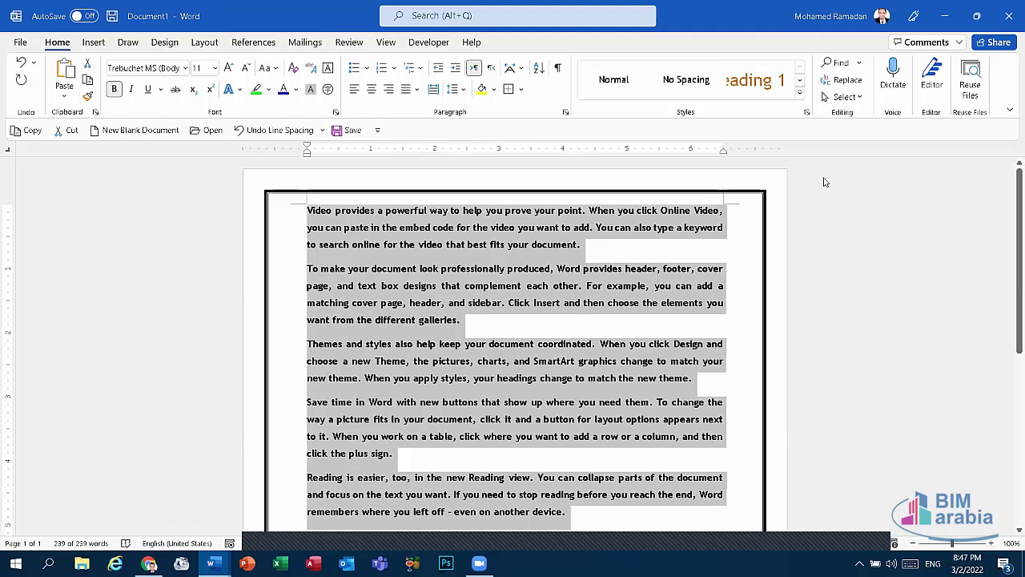
{"action": "left_click_drag", "start_coordinate": [592, 319], "coordinate": [557, 328]}
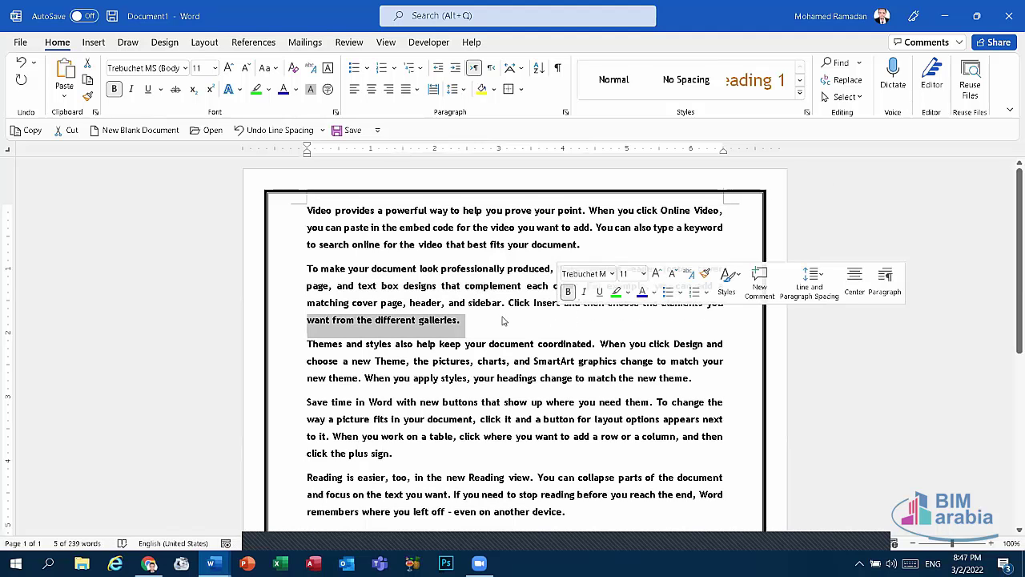
{"action": "left_click", "coordinate": [462, 321]}
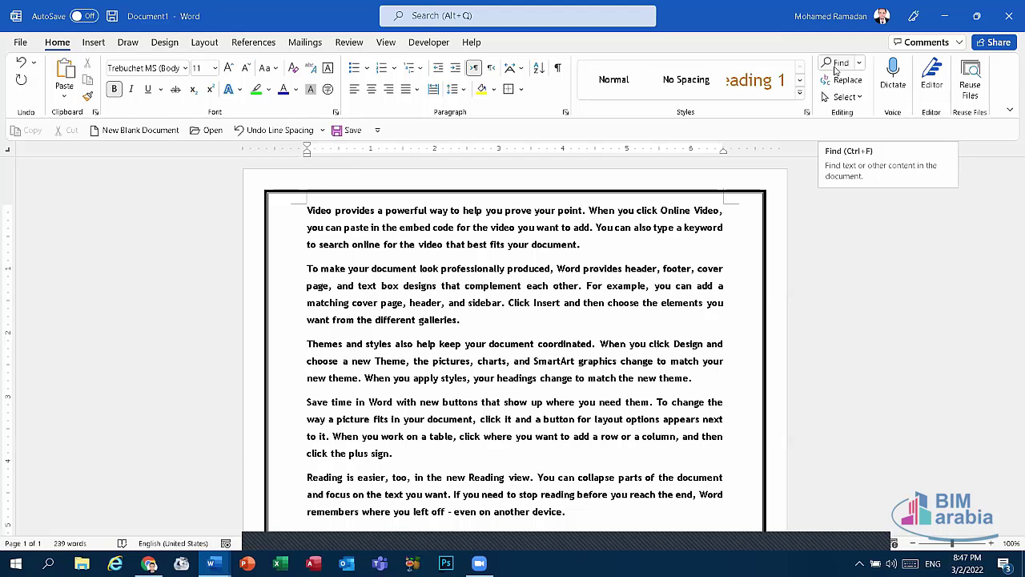
{"action": "left_click", "coordinate": [837, 66]}
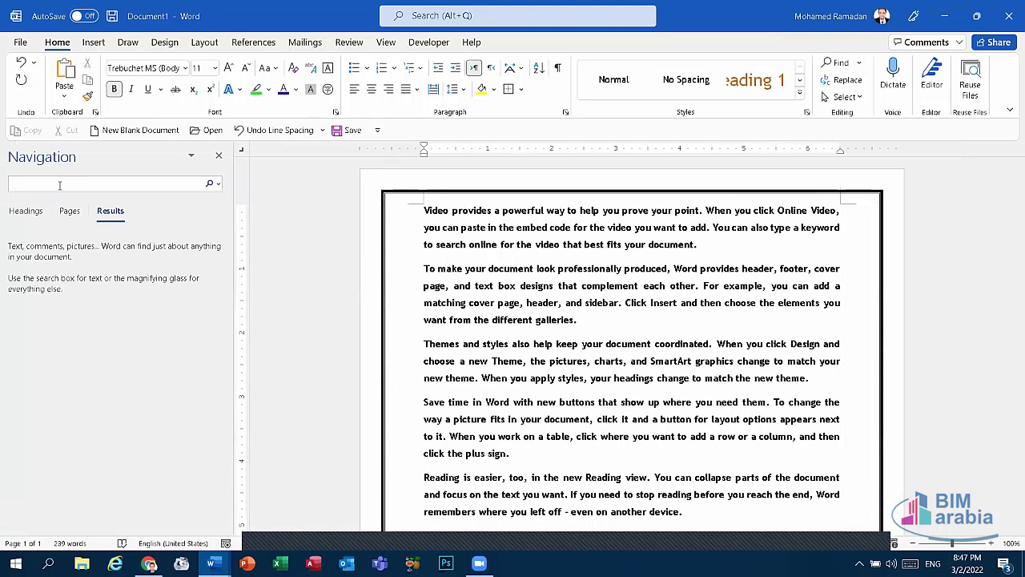
{"action": "type", "text": "5"}
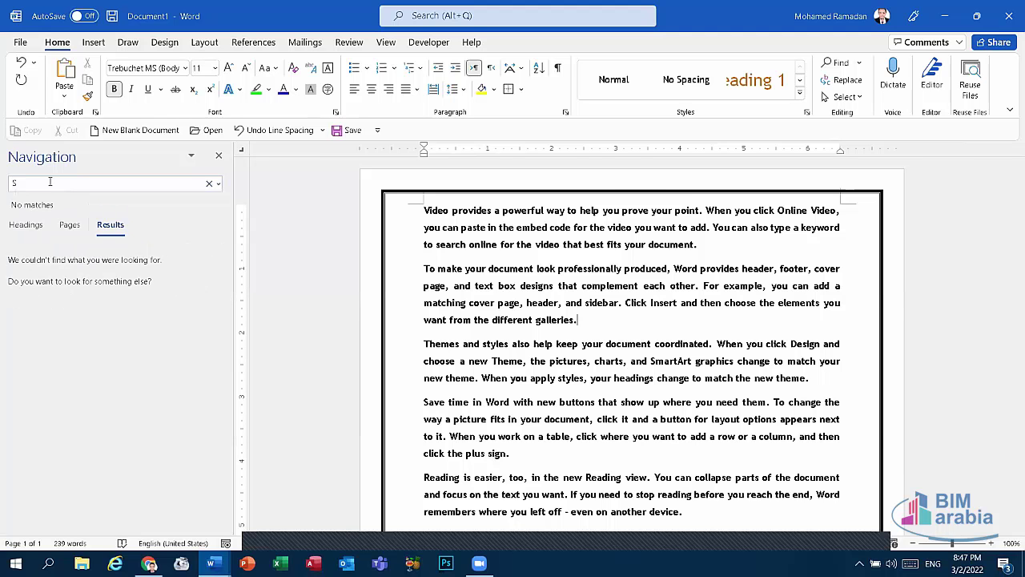
{"action": "type", "text": "martArtArt"}
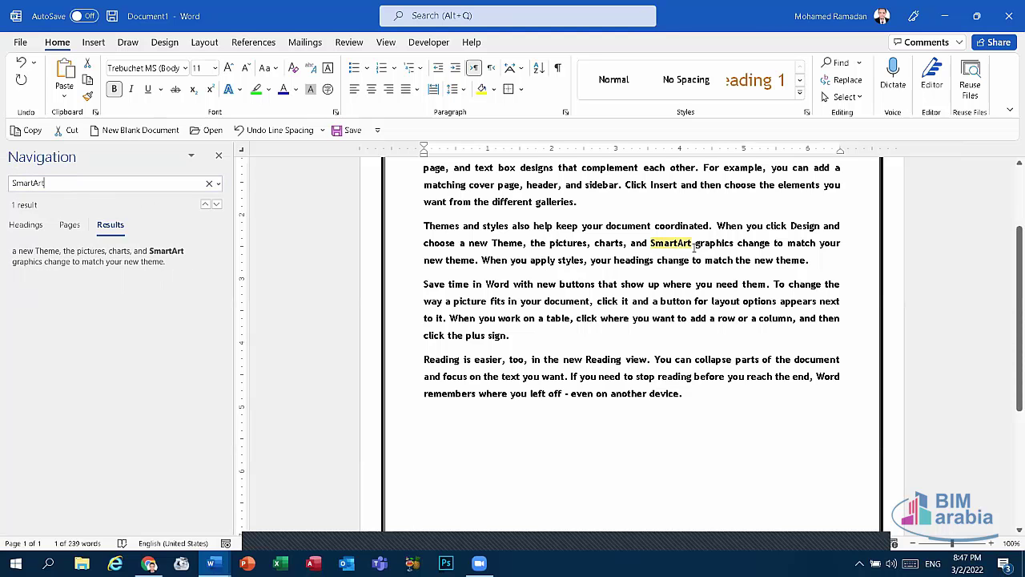
{"action": "scroll", "coordinate": [677, 243], "scroll_direction": "up", "scroll_amount": 3}
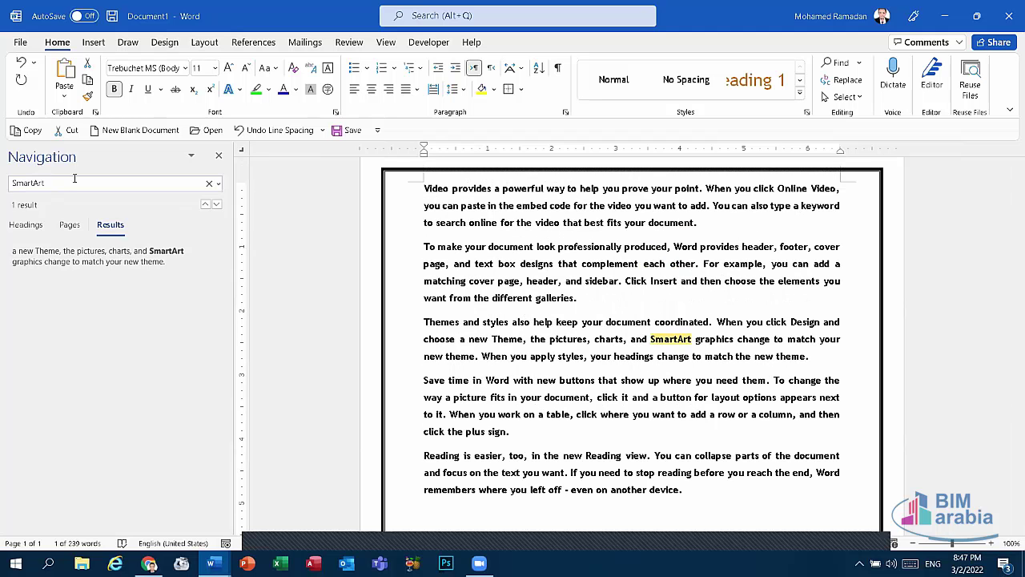
{"action": "left_click", "coordinate": [43, 182]}
{"action": "type", "text": "Vide"}
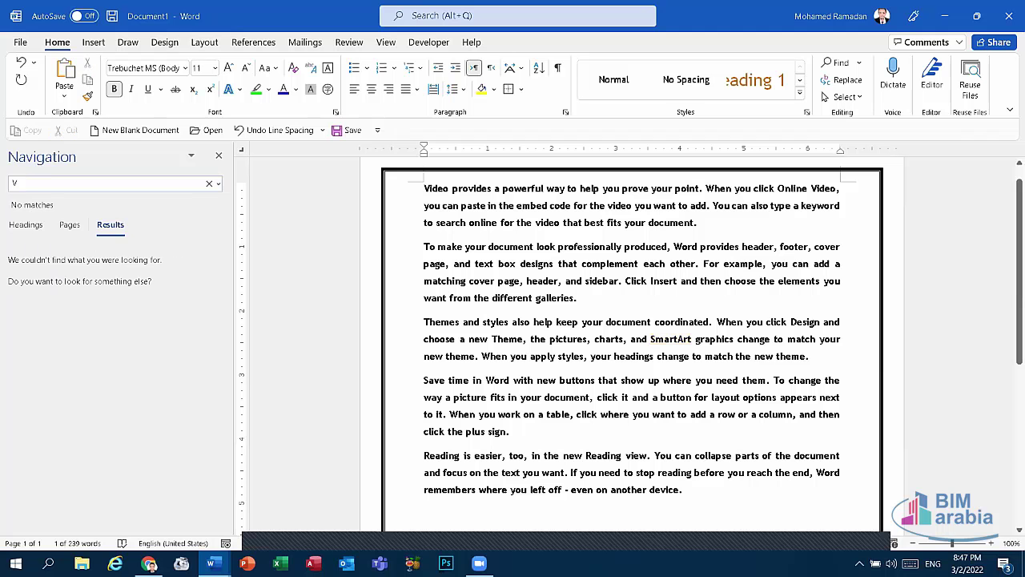
{"action": "type", "text": "o"}
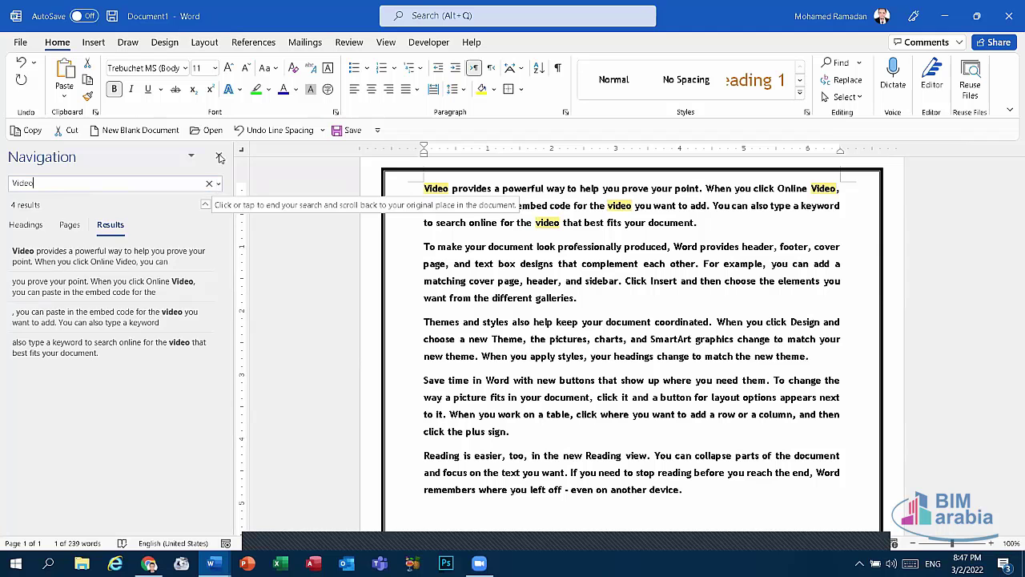
{"action": "left_click", "coordinate": [219, 156]}
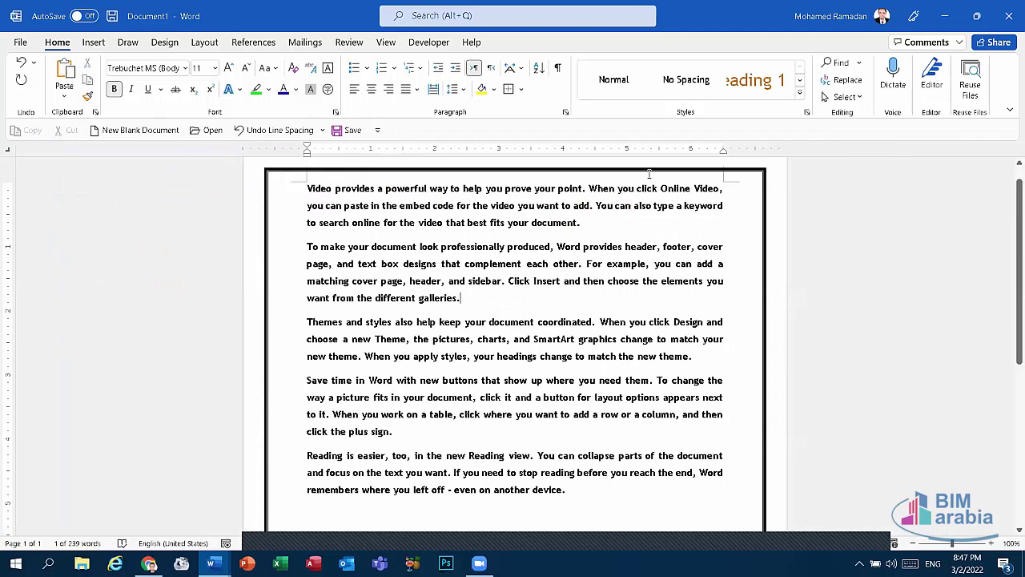
{"action": "left_click", "coordinate": [847, 66]}
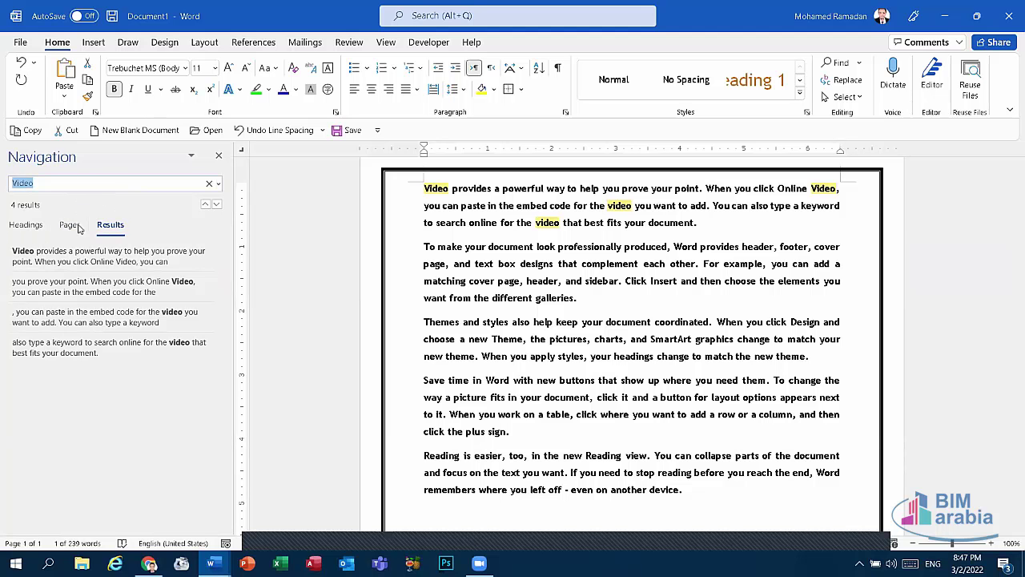
{"action": "left_click", "coordinate": [73, 226]}
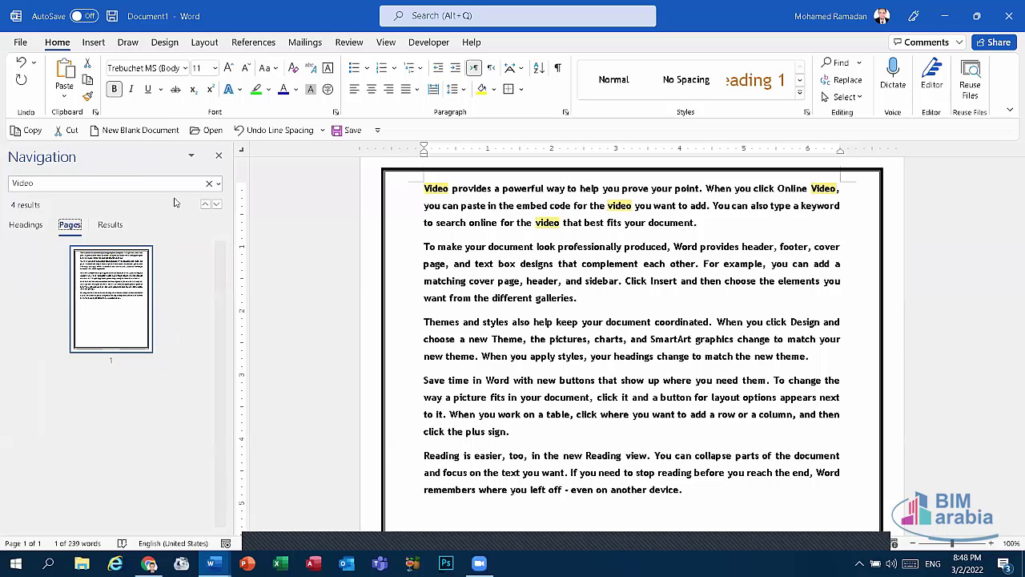
{"action": "left_click", "coordinate": [219, 155]}
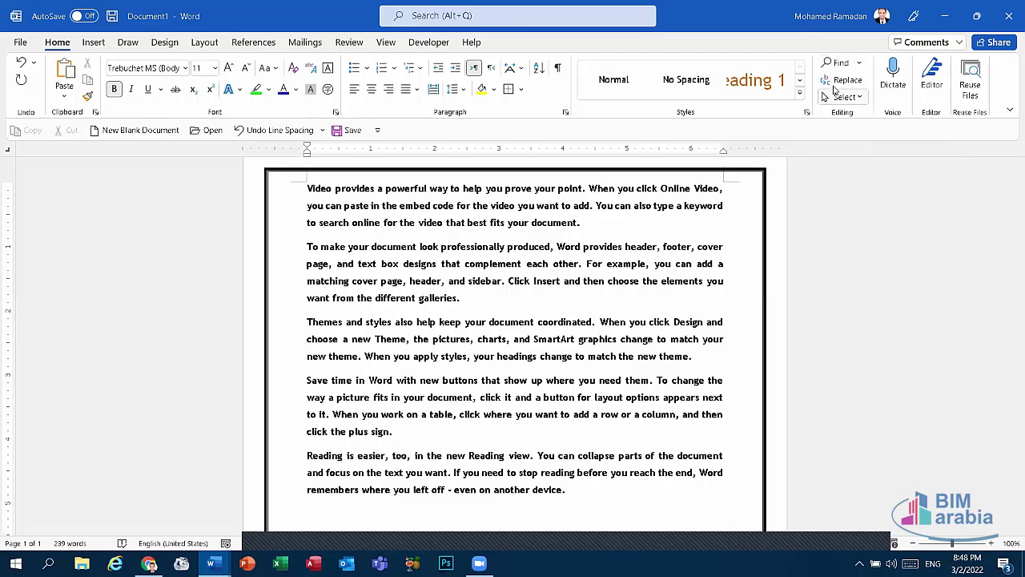
Step: Set up Find and Replace with 'Video' as the search term and 'Film' as the replacement
{"action": "left_click", "coordinate": [843, 80]}
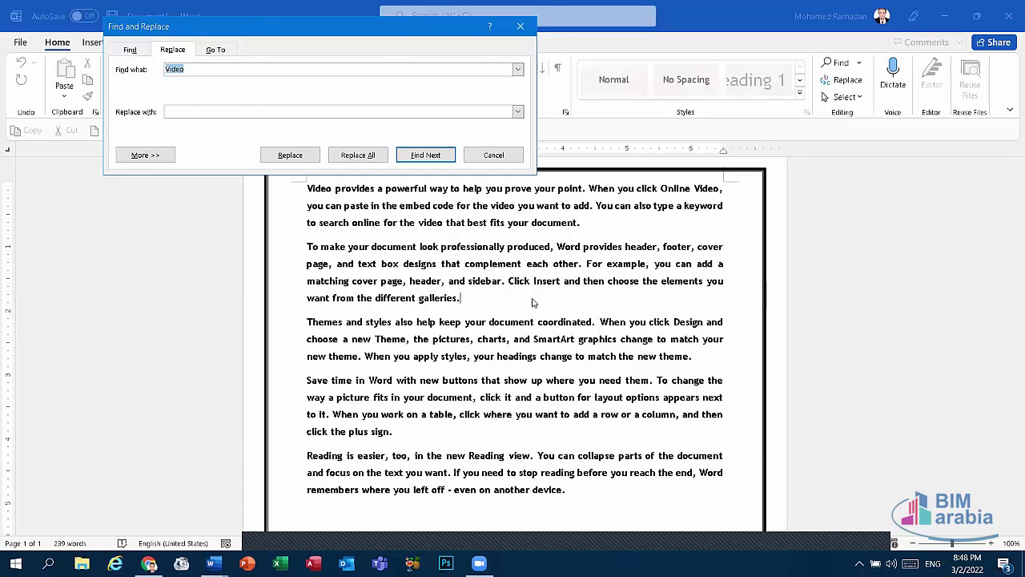
{"action": "left_click_drag", "start_coordinate": [256, 26], "coordinate": [534, 297]}
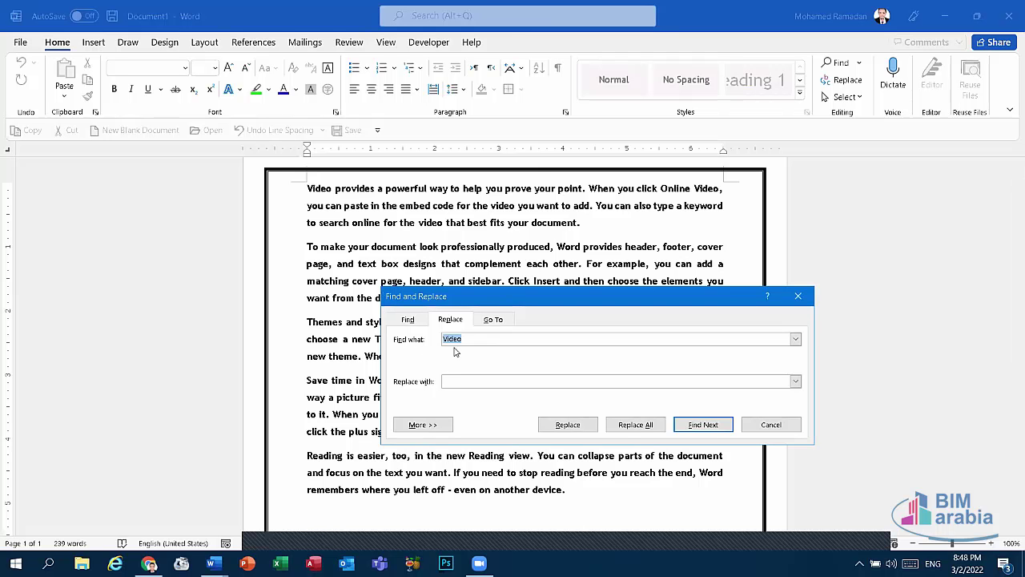
{"action": "type", "text": "V"}
{"action": "left_click", "coordinate": [456, 383]}
{"action": "type", "text": "Film"}
{"action": "left_click_drag", "start_coordinate": [595, 296], "coordinate": [720, 158]}
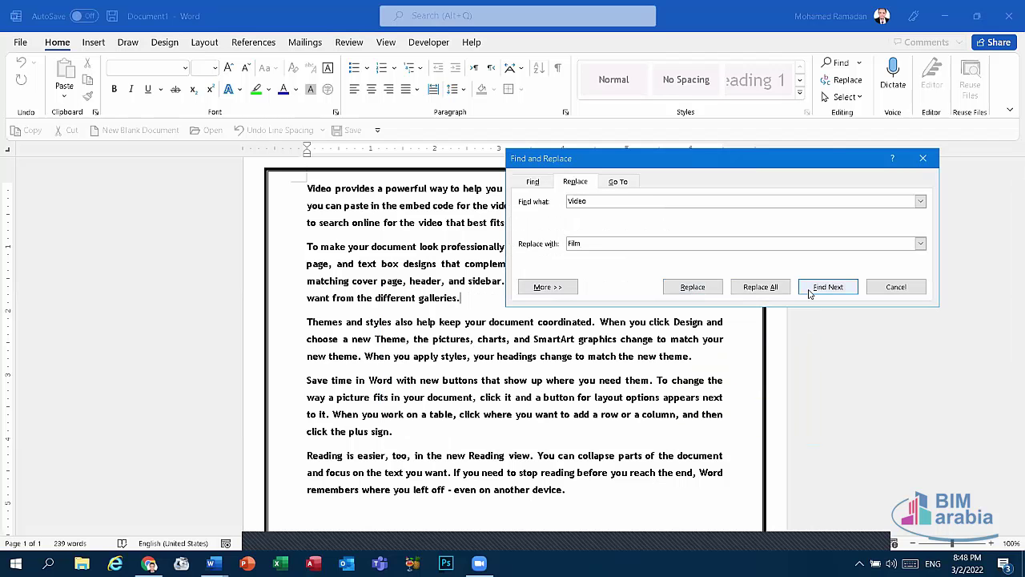
Step: Replace each 'Video' with 'Film' one occurrence at a time, then close the dialog
{"action": "left_click", "coordinate": [708, 287]}
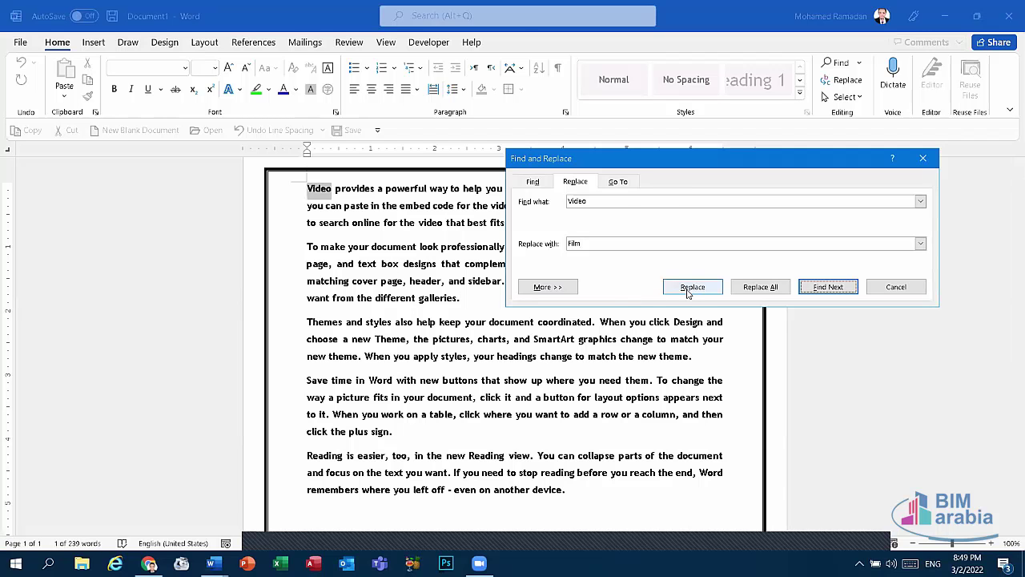
{"action": "left_click", "coordinate": [687, 288]}
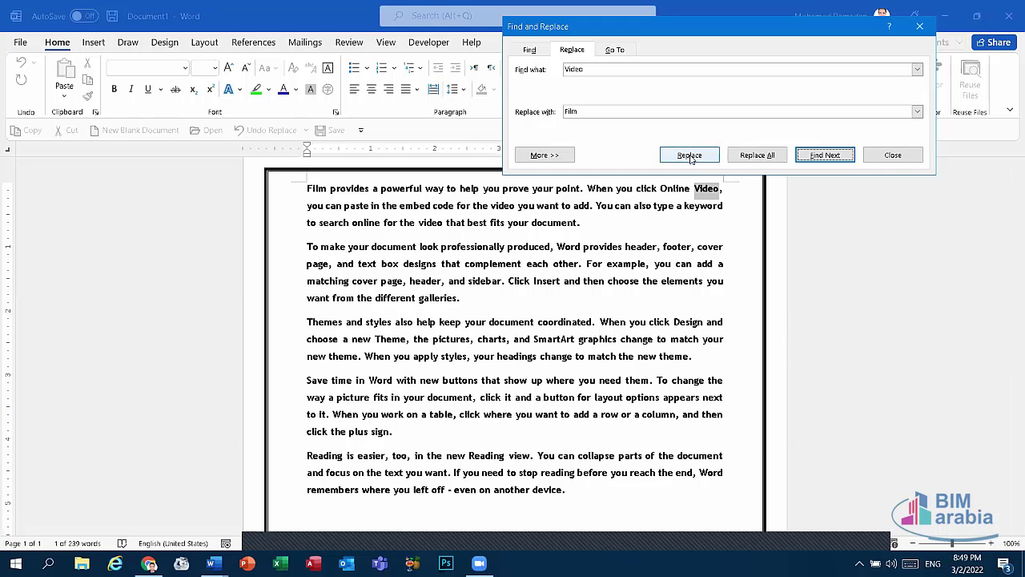
{"action": "left_click", "coordinate": [690, 156]}
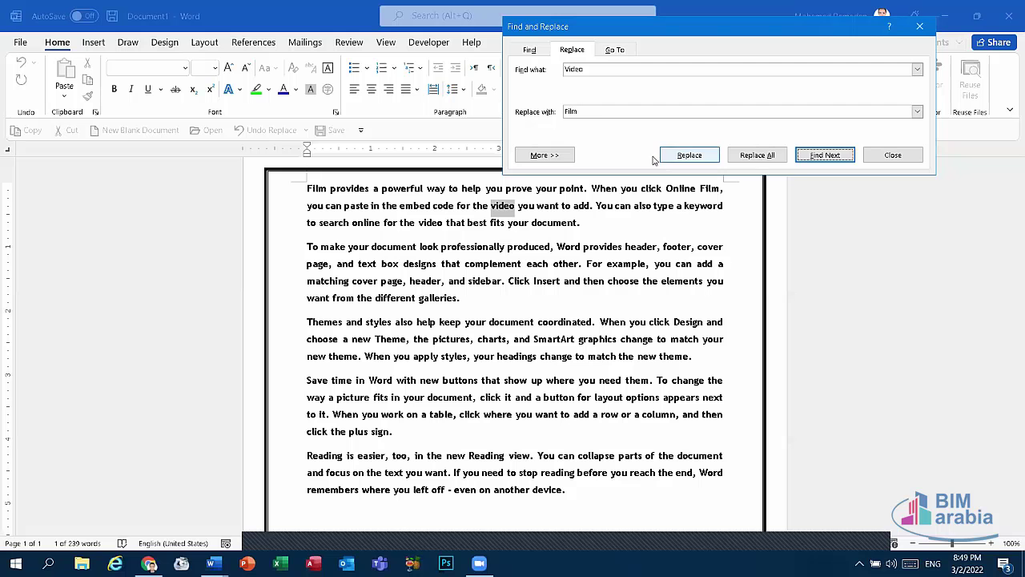
{"action": "left_click", "coordinate": [699, 158]}
{"action": "left_click", "coordinate": [699, 158]}
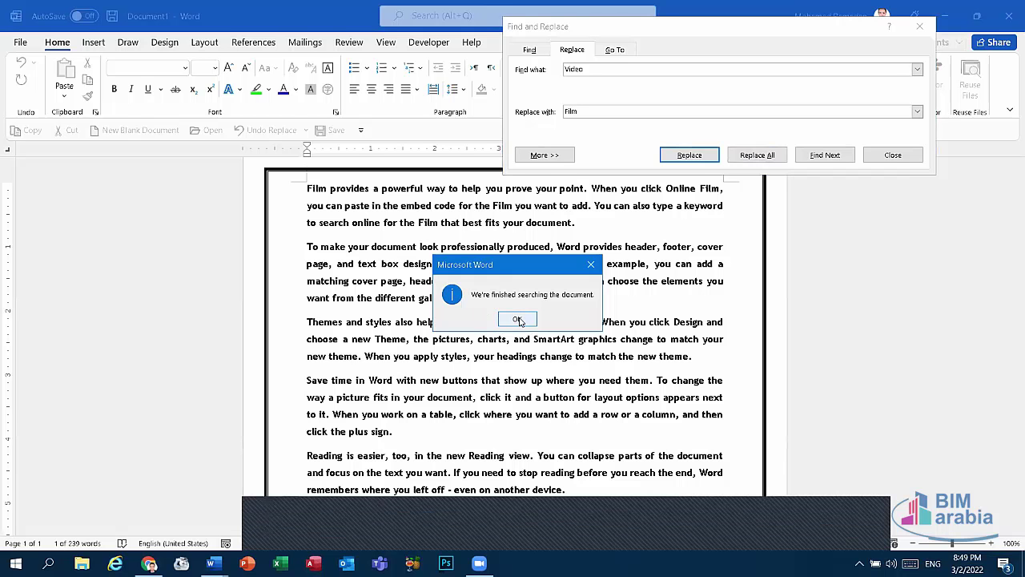
{"action": "left_click", "coordinate": [519, 320]}
{"action": "left_click", "coordinate": [905, 155]}
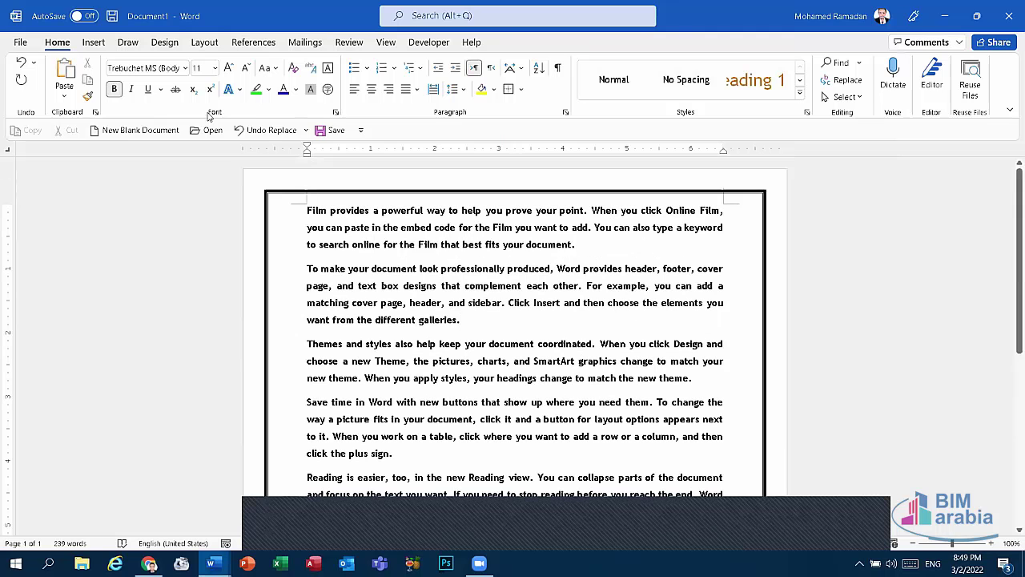
Step: Undo the four single 'Film' replacements so the text reads 'Video' again
{"action": "left_click", "coordinate": [280, 132]}
{"action": "left_click", "coordinate": [280, 132]}
{"action": "left_click", "coordinate": [280, 133]}
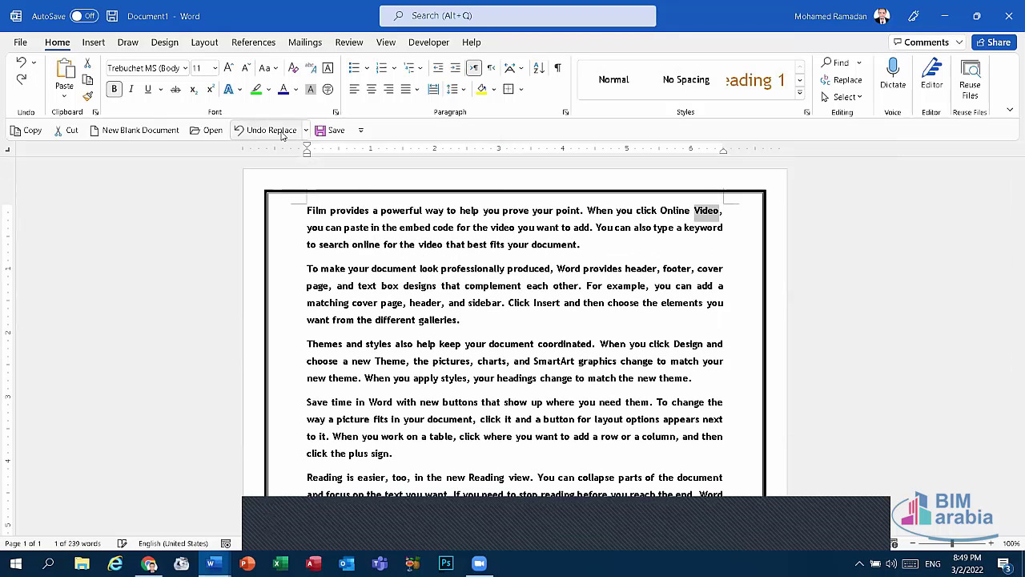
{"action": "left_click", "coordinate": [280, 132]}
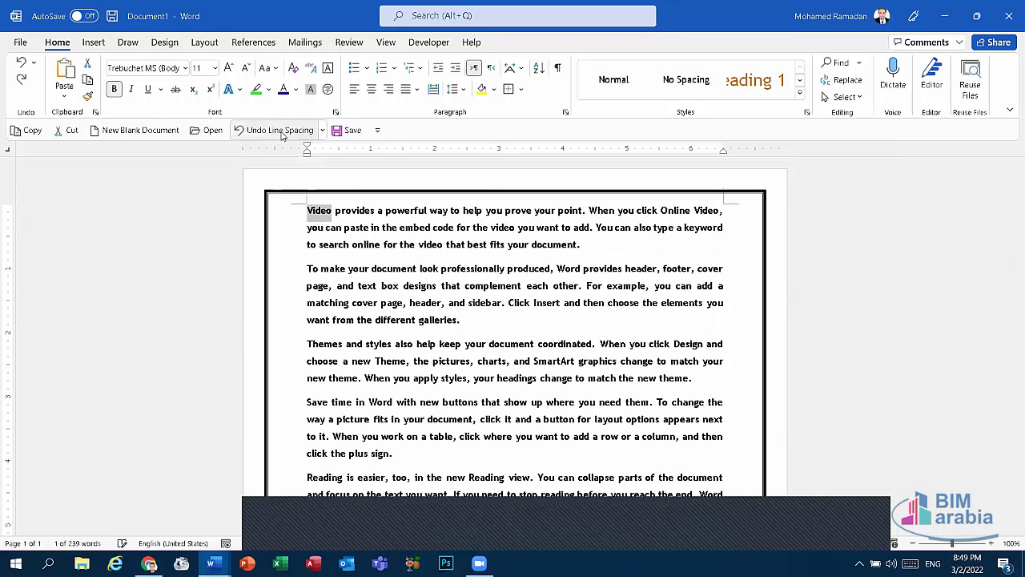
Step: Replace all four 'Video' occurrences with 'Film' at once and close Find and Replace
{"action": "left_click", "coordinate": [845, 80]}
{"action": "left_click", "coordinate": [609, 69]}
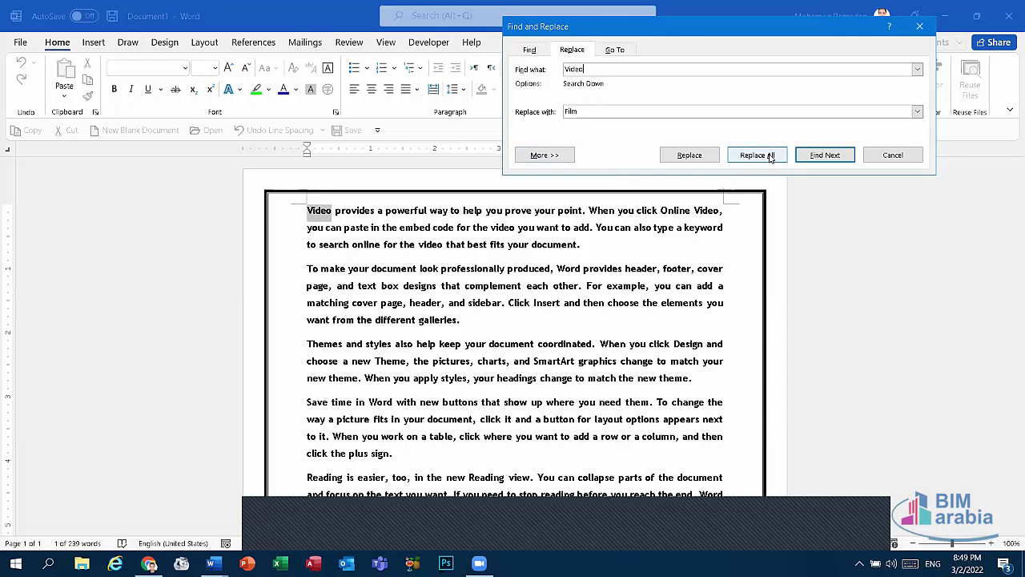
{"action": "left_click", "coordinate": [771, 157]}
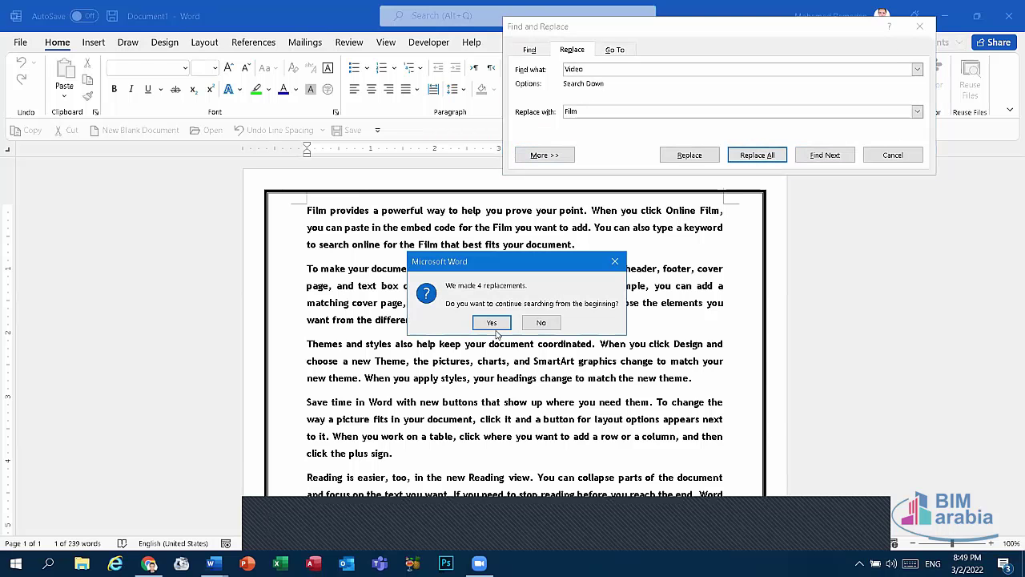
{"action": "left_click", "coordinate": [493, 324]}
{"action": "left_click", "coordinate": [522, 322]}
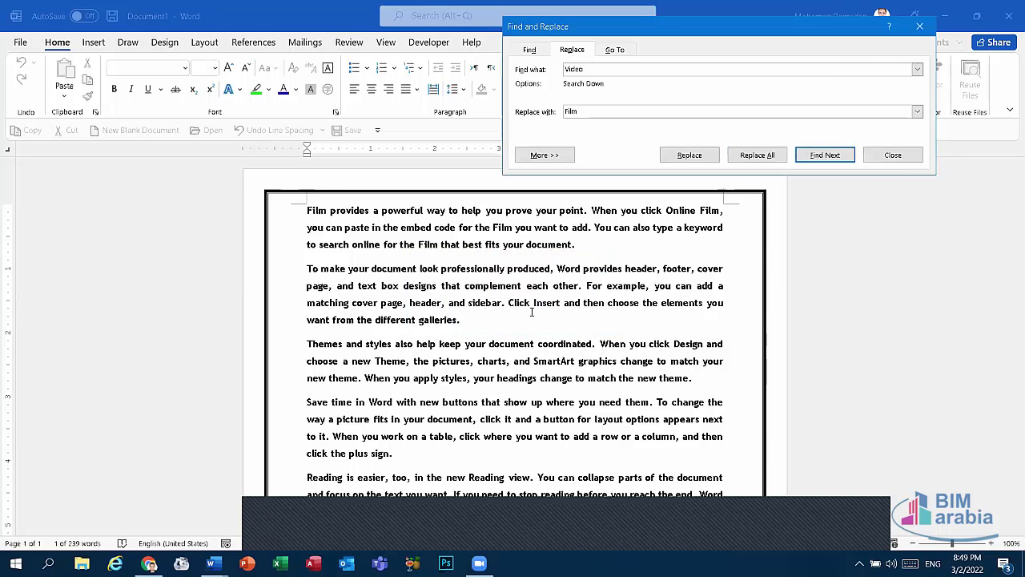
{"action": "left_click", "coordinate": [893, 155]}
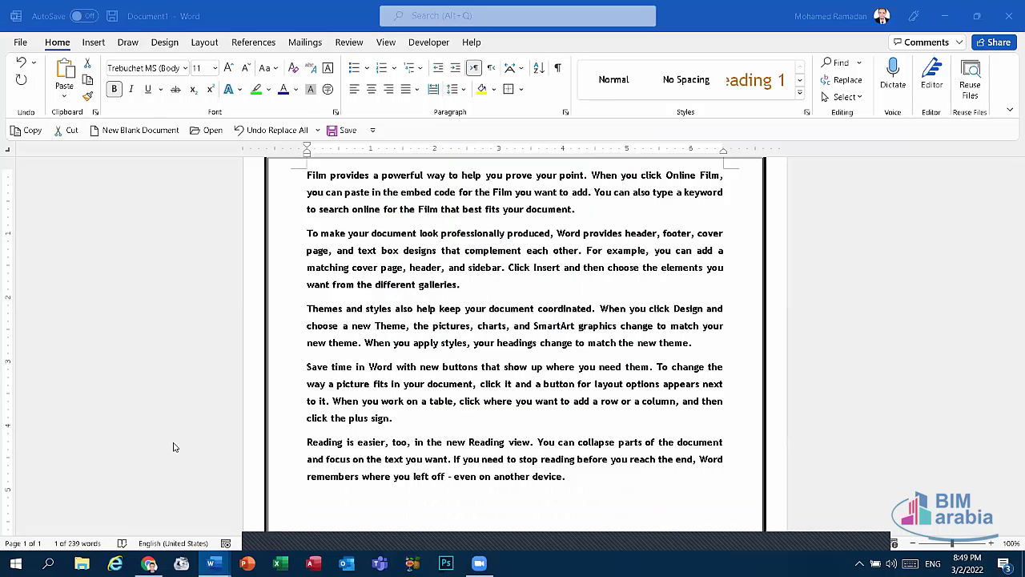
{"action": "left_click", "coordinate": [470, 290]}
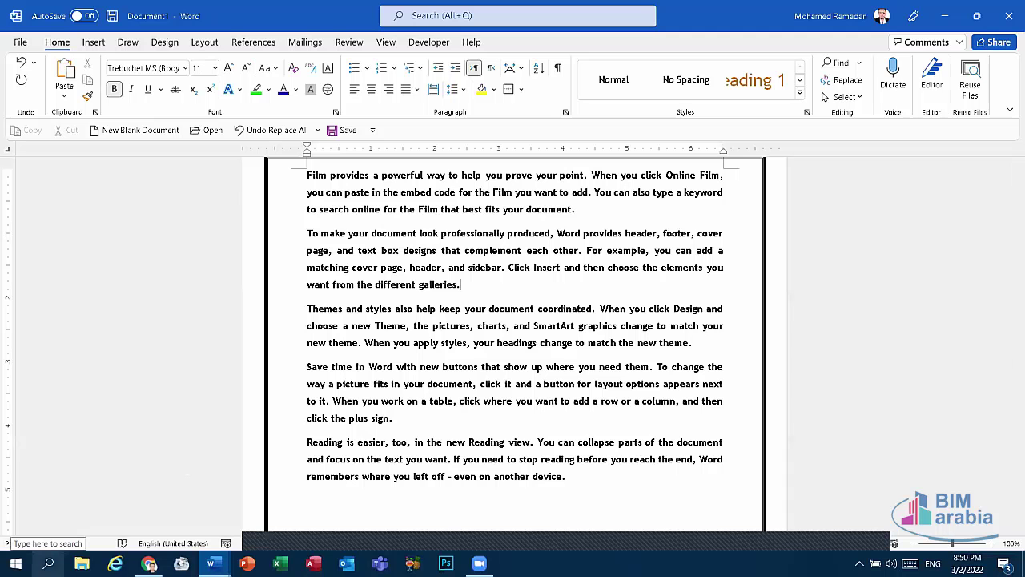
Step: Switch to the ICDL Document2 window and minimize Word to reveal the desktop
{"action": "left_click", "coordinate": [48, 563]}
{"action": "left_click", "coordinate": [807, 259]}
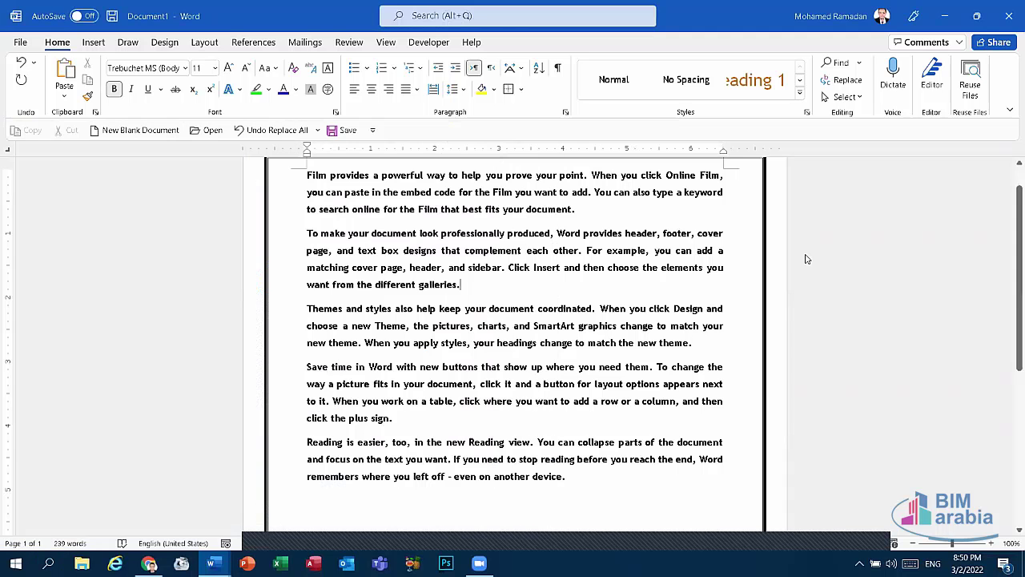
{"action": "left_click", "coordinate": [954, 10]}
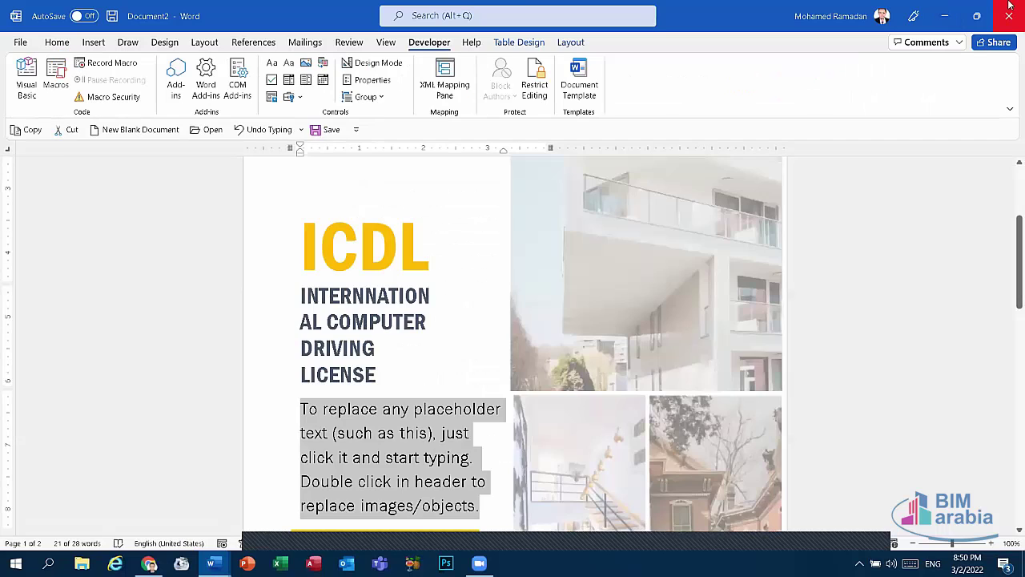
{"action": "left_click", "coordinate": [949, 11]}
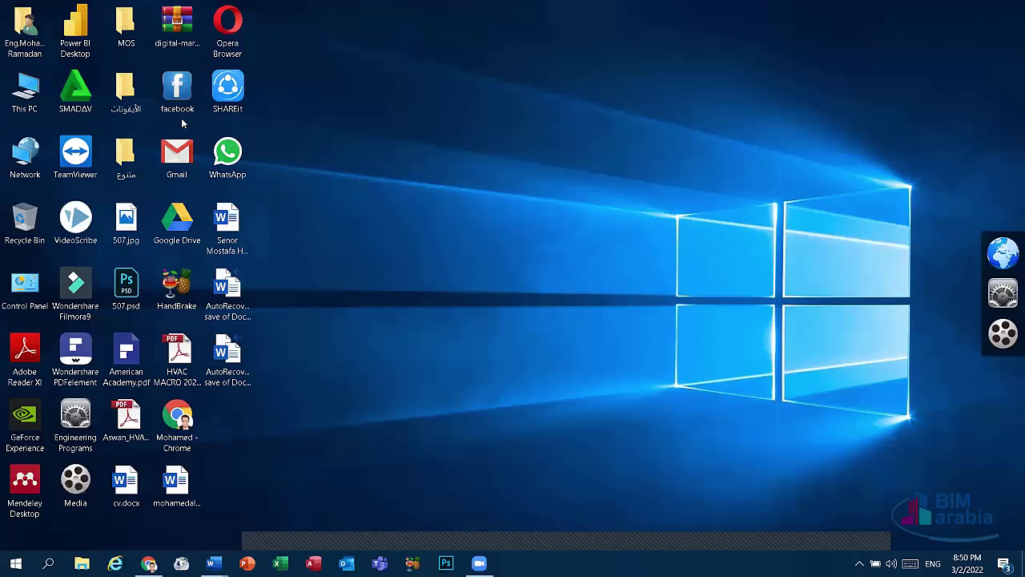
Step: Open This PC in File Explorer, close it, and bring Document1 back to the front
{"action": "double_click", "coordinate": [20, 97]}
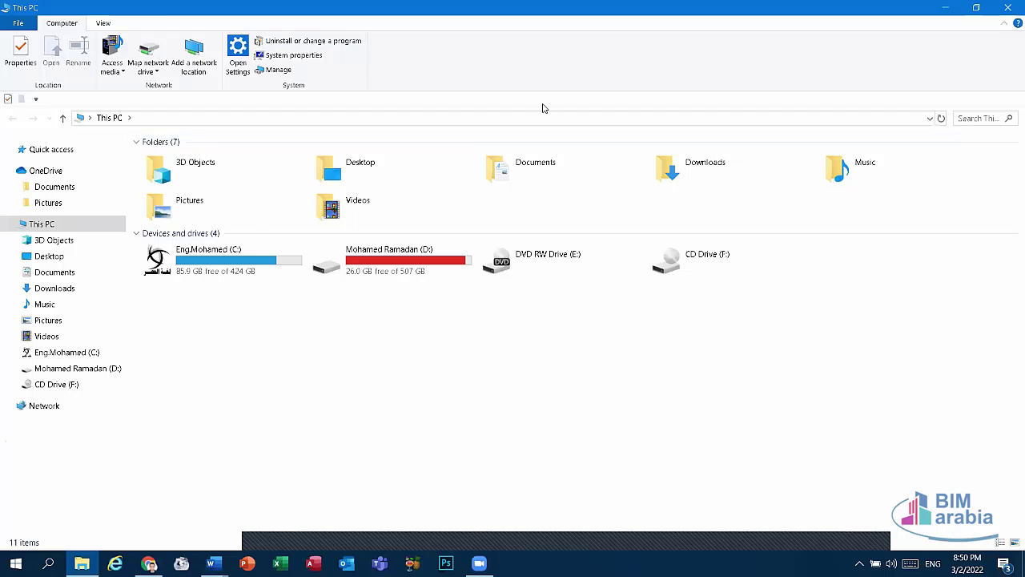
{"action": "left_click", "coordinate": [989, 119]}
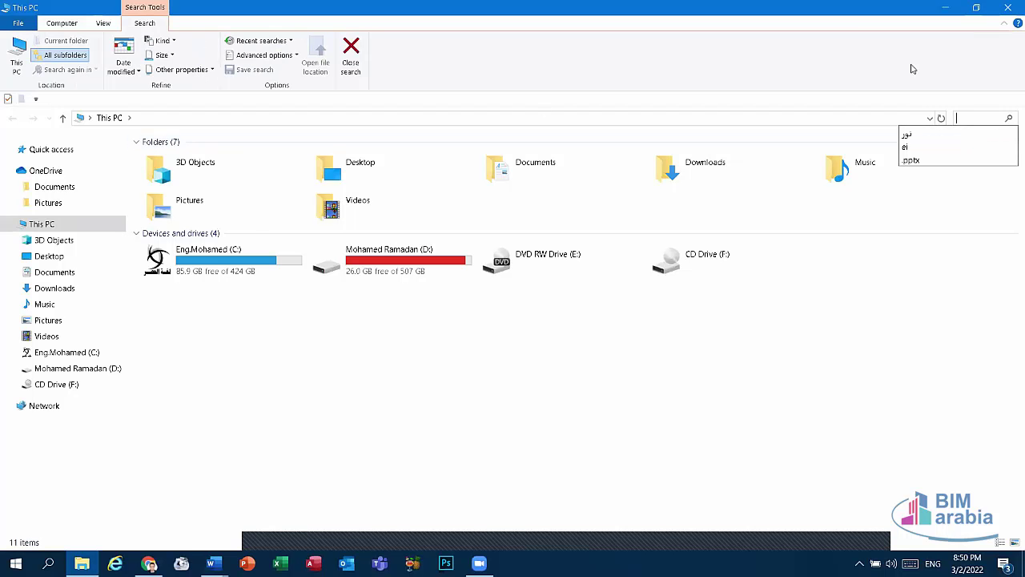
{"action": "left_click", "coordinate": [1008, 6]}
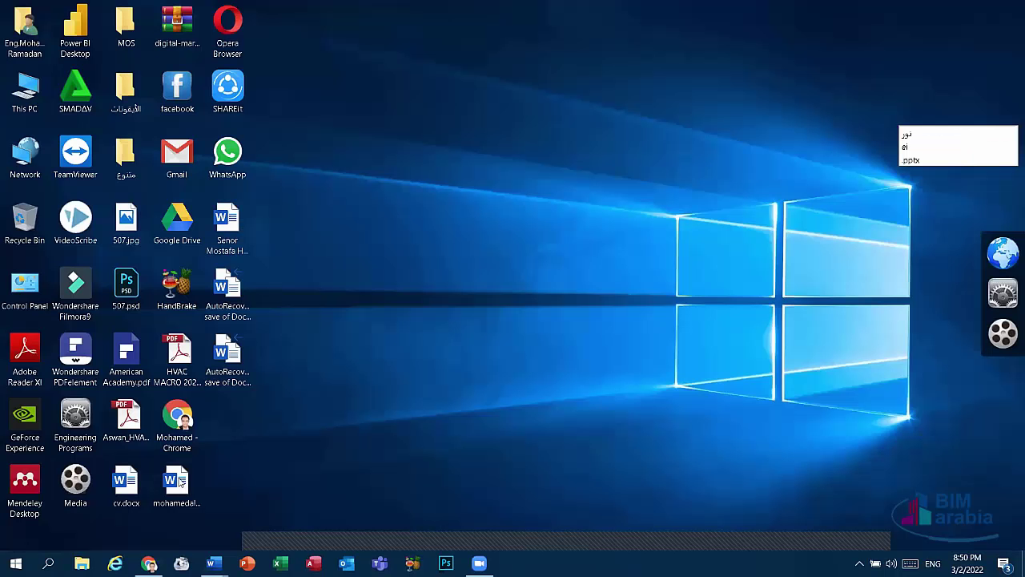
{"action": "mouse_move", "coordinate": [211, 563]}
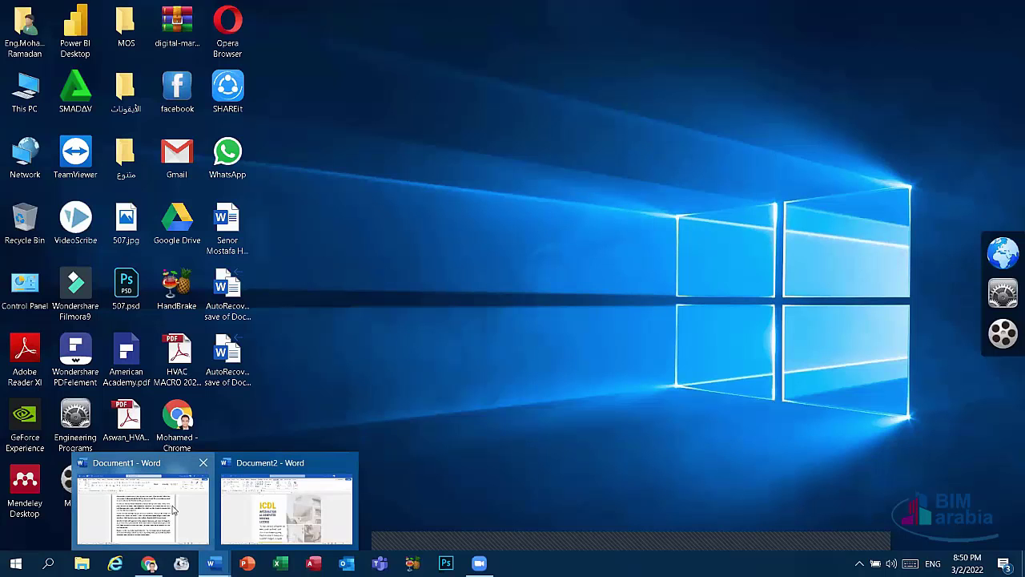
{"action": "left_click", "coordinate": [143, 508]}
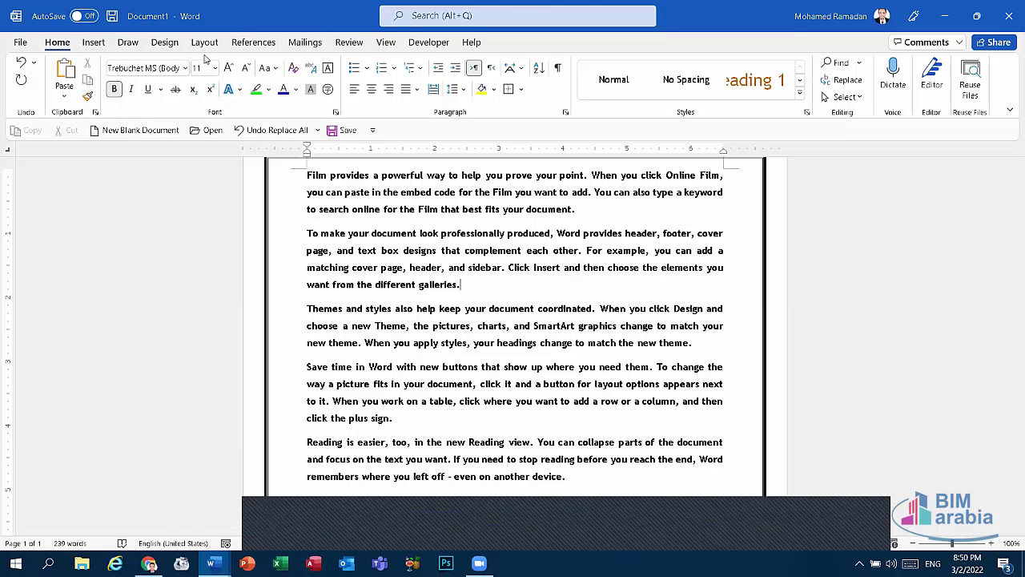
Step: Browse the Design, View and Insert tabs, ending back on the Home tab
{"action": "left_click", "coordinate": [163, 47]}
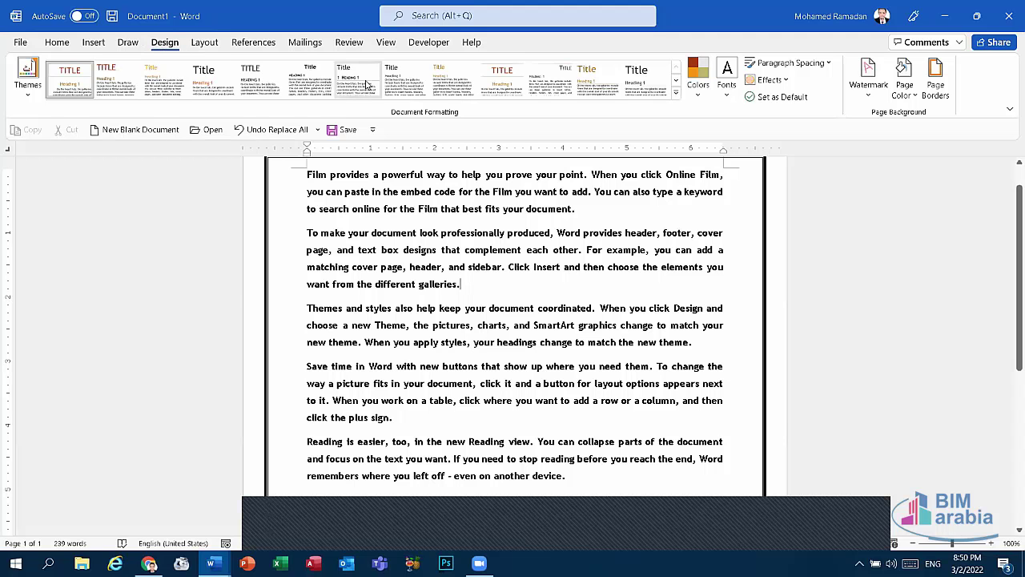
{"action": "left_click", "coordinate": [391, 45]}
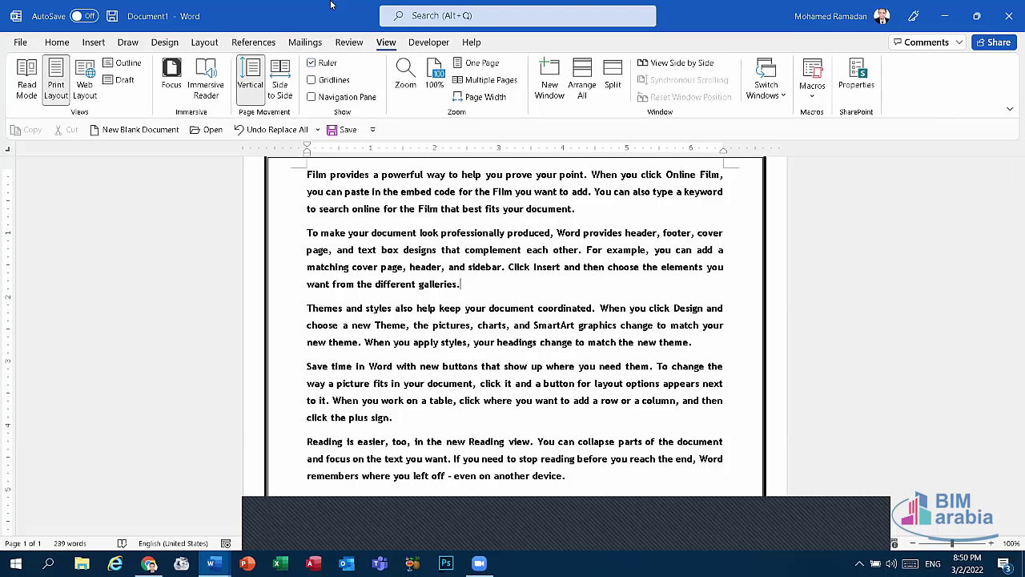
{"action": "left_click", "coordinate": [92, 42]}
{"action": "left_click", "coordinate": [54, 42]}
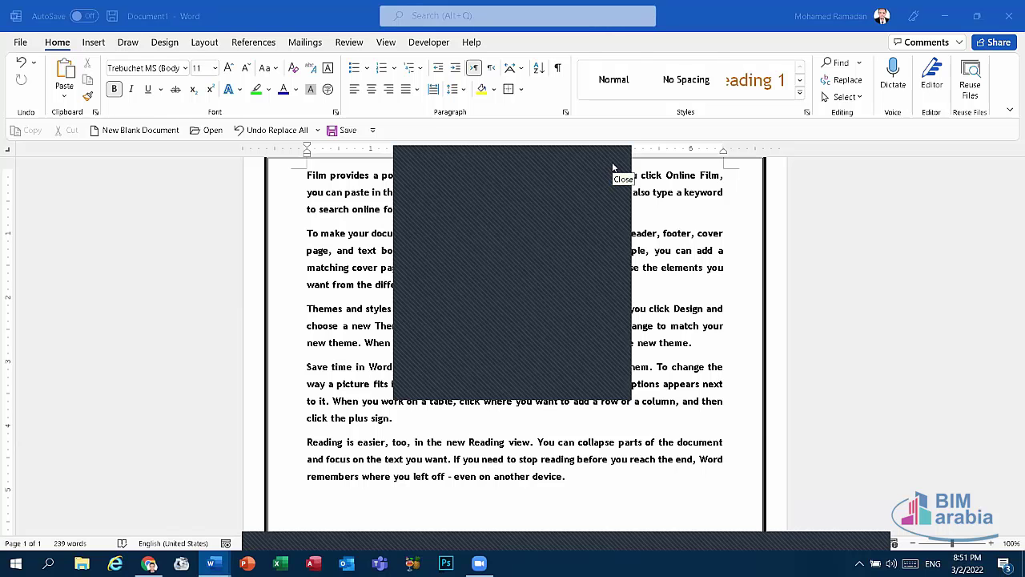
Step: Scroll to the top of the page and drag-select all five bordered paragraphs
{"action": "left_click", "coordinate": [614, 167]}
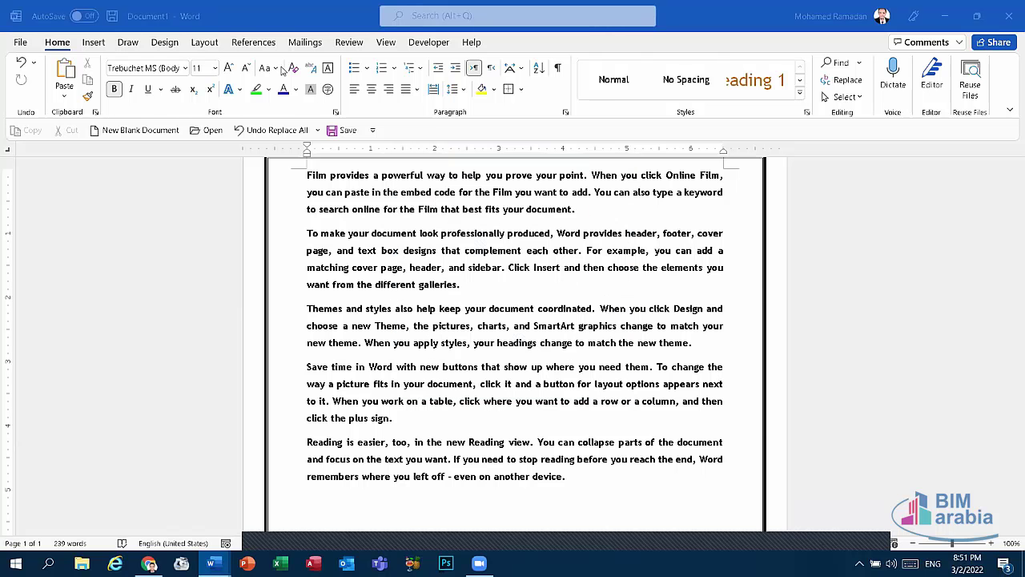
{"action": "left_click", "coordinate": [205, 41]}
{"action": "scroll", "coordinate": [270, 130], "scroll_direction": "up", "scroll_amount": 2}
{"action": "scroll", "coordinate": [270, 131], "scroll_direction": "up", "scroll_amount": 1}
{"action": "scroll", "coordinate": [484, 393], "scroll_direction": "up", "scroll_amount": 1}
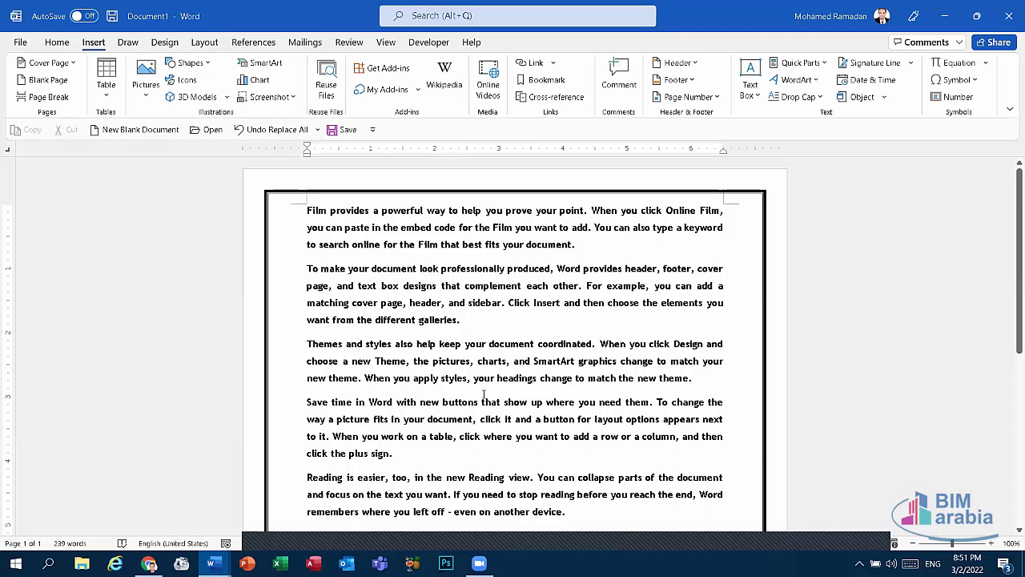
{"action": "left_click_drag", "start_coordinate": [643, 534], "coordinate": [281, 200]}
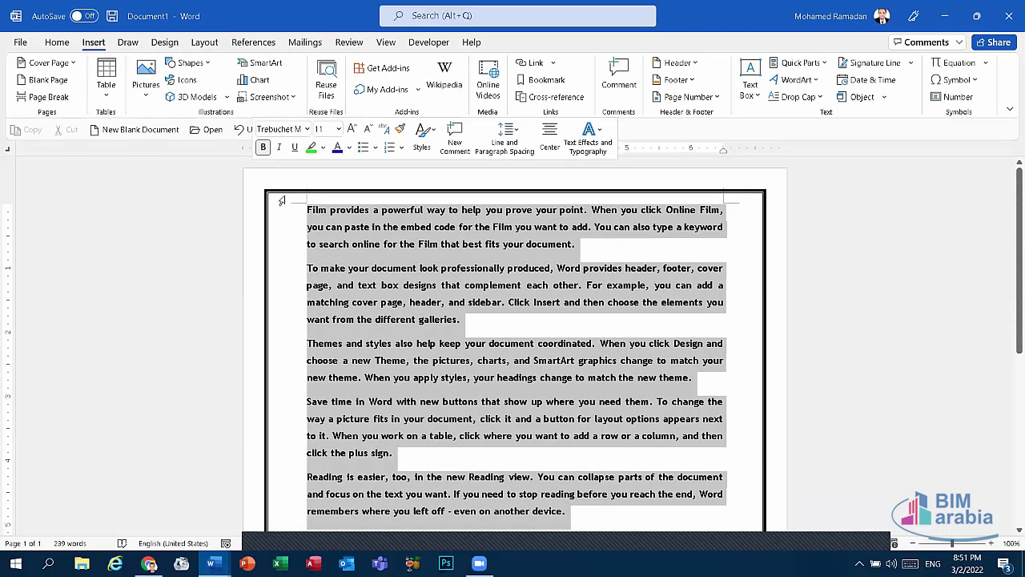
{"action": "left_click", "coordinate": [205, 42]}
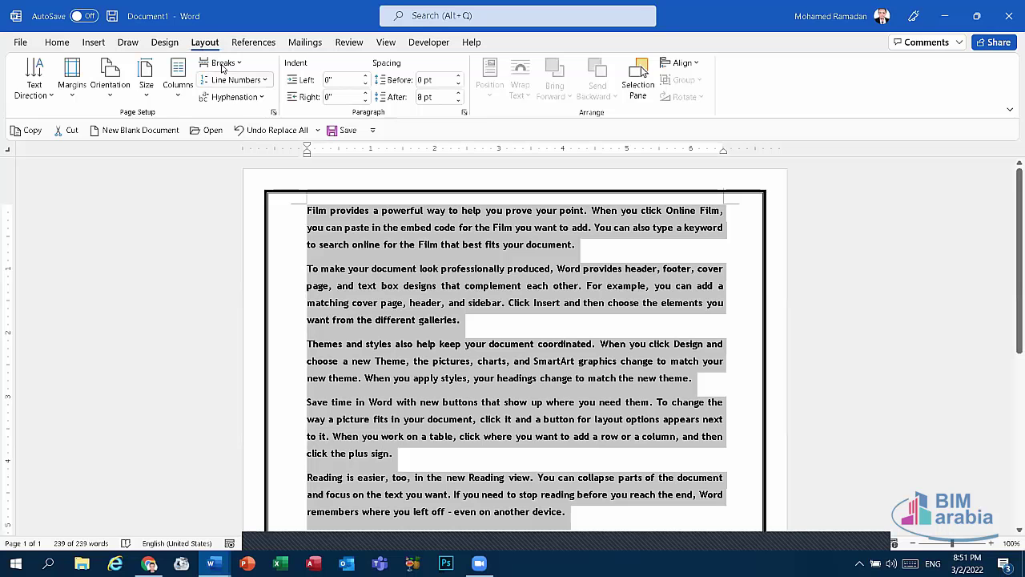
Step: Format the selected text as two columns, then three columns, and deselect to view them
{"action": "left_click", "coordinate": [177, 84]}
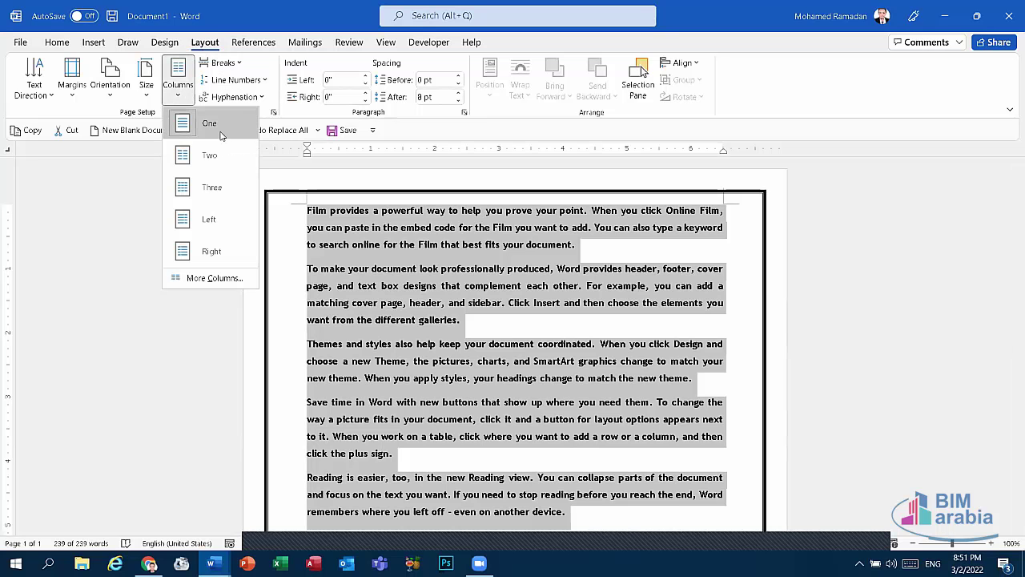
{"action": "left_click", "coordinate": [224, 155]}
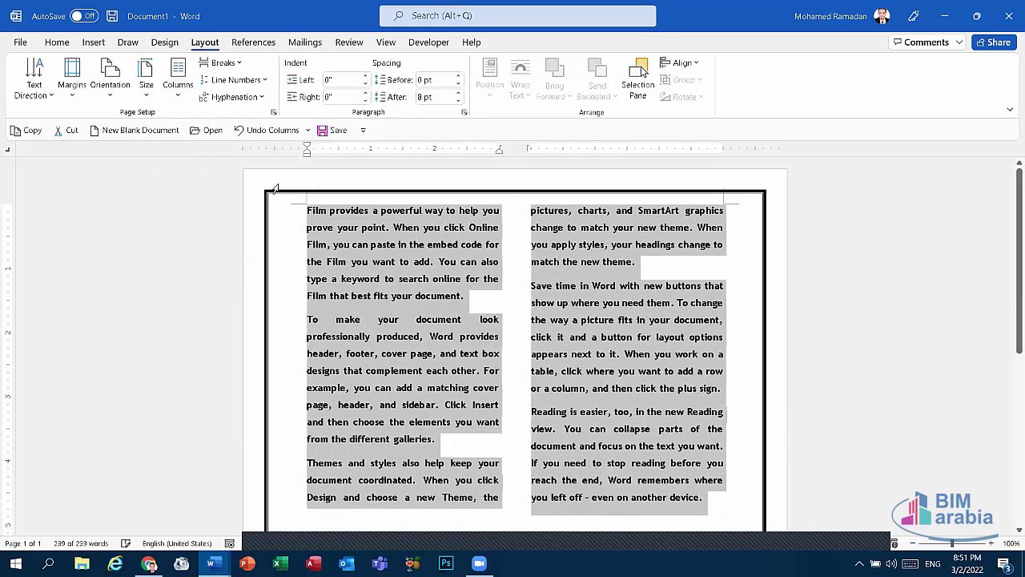
{"action": "left_click", "coordinate": [177, 85]}
{"action": "left_click", "coordinate": [229, 183]}
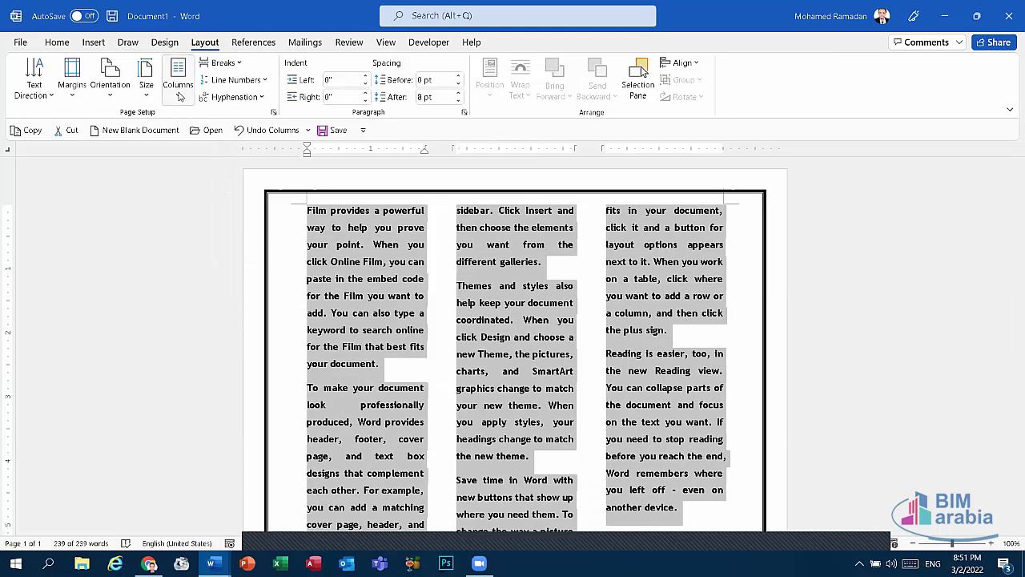
{"action": "left_click", "coordinate": [72, 45]}
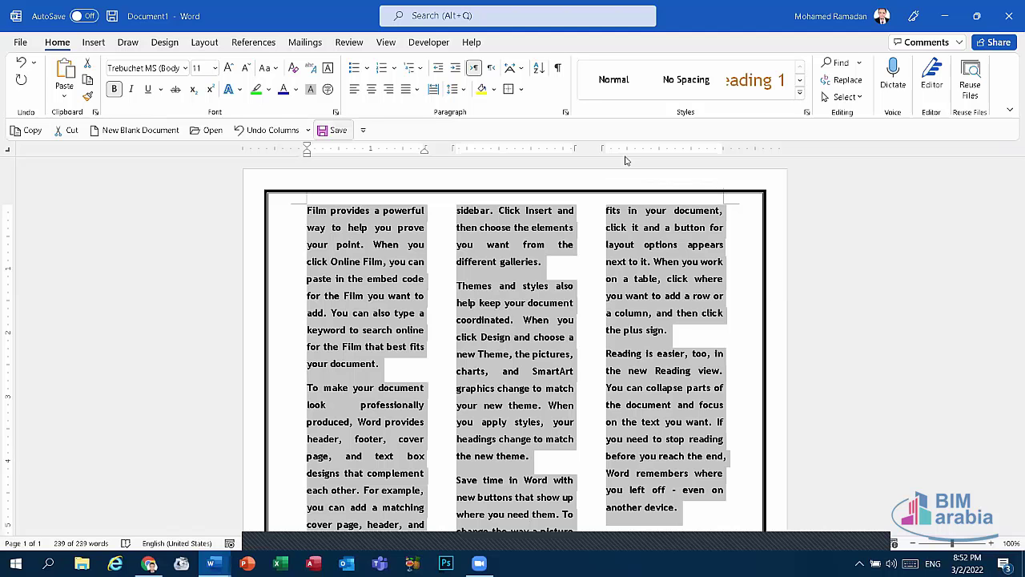
{"action": "left_click", "coordinate": [382, 492]}
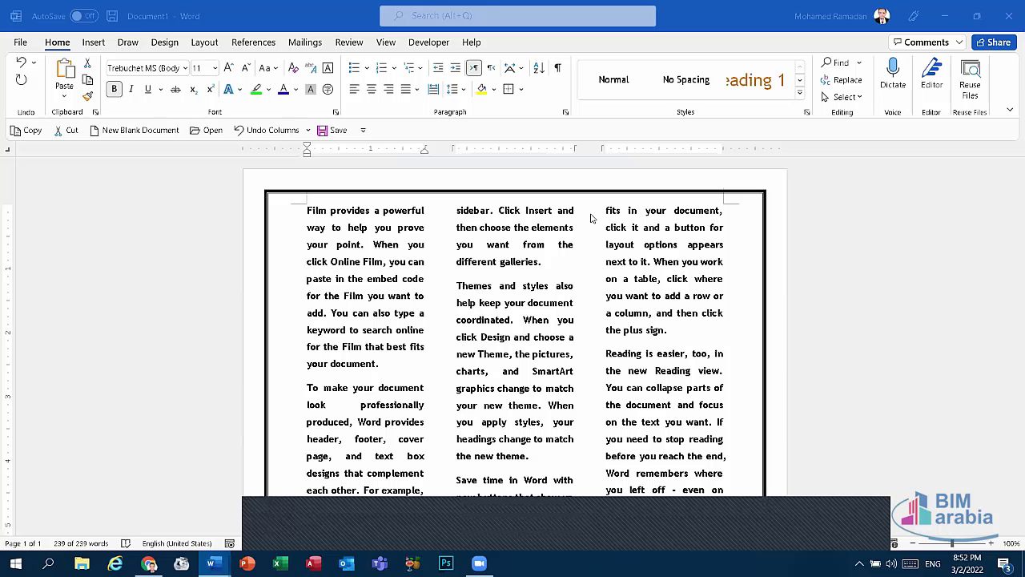
Step: Undo the three-column layout back to one full-width column, then select all text with Ctrl+A
{"action": "scroll", "coordinate": [613, 407], "scroll_direction": "down", "scroll_amount": 3}
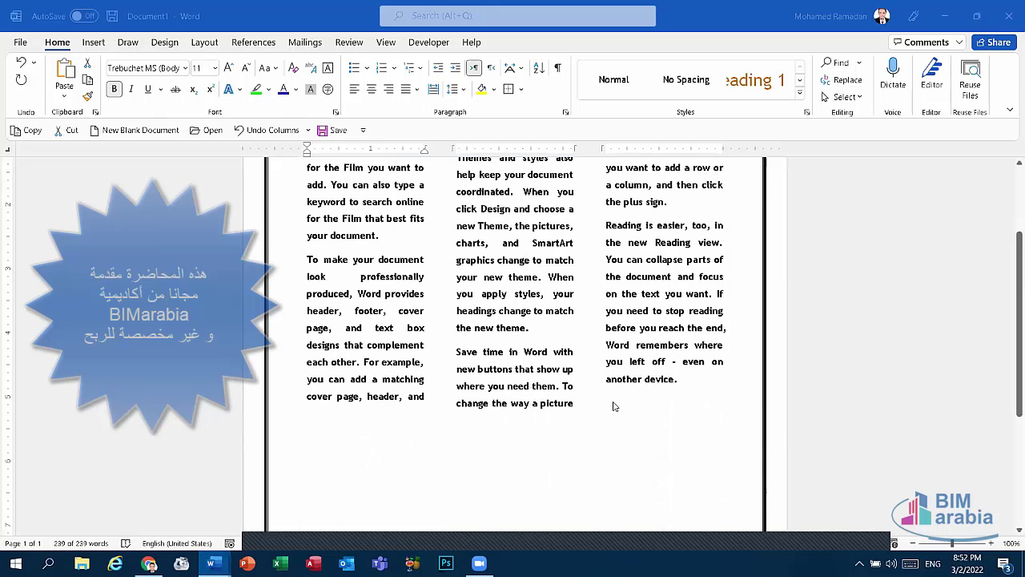
{"action": "left_click", "coordinate": [197, 46]}
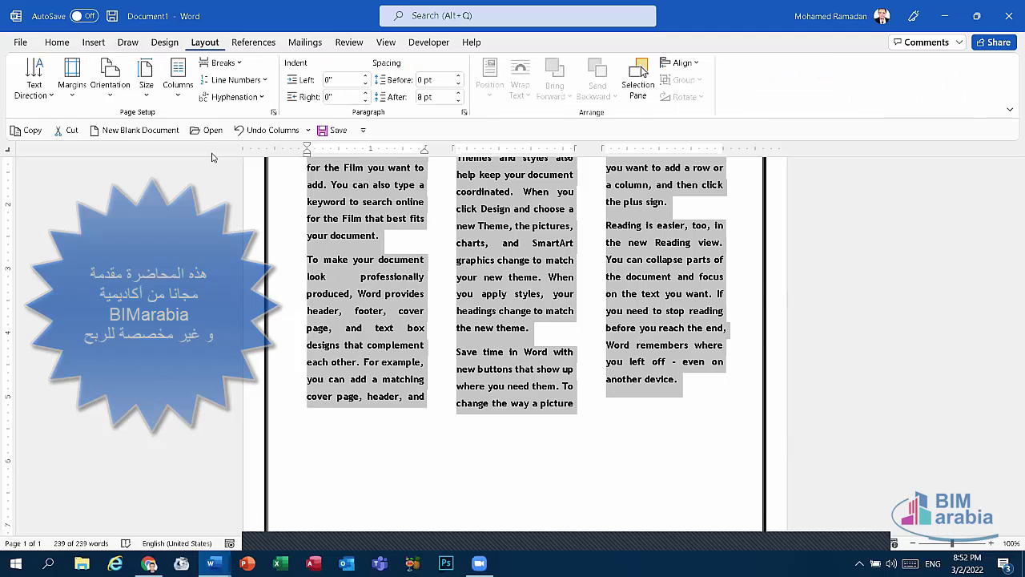
{"action": "key", "text": "ctrl+z"}
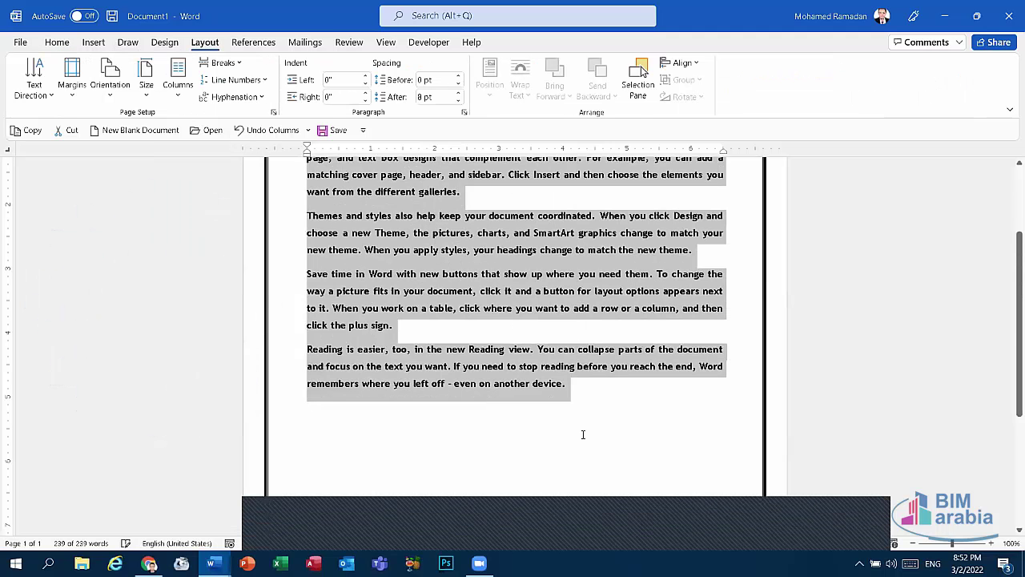
{"action": "scroll", "coordinate": [583, 434], "scroll_direction": "up", "scroll_amount": 3}
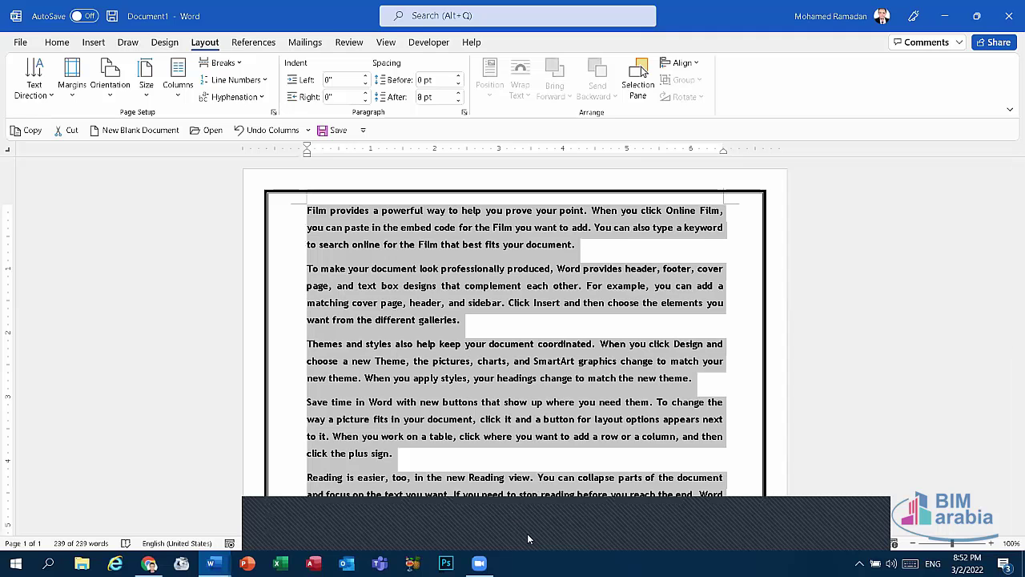
{"action": "left_click", "coordinate": [527, 533]}
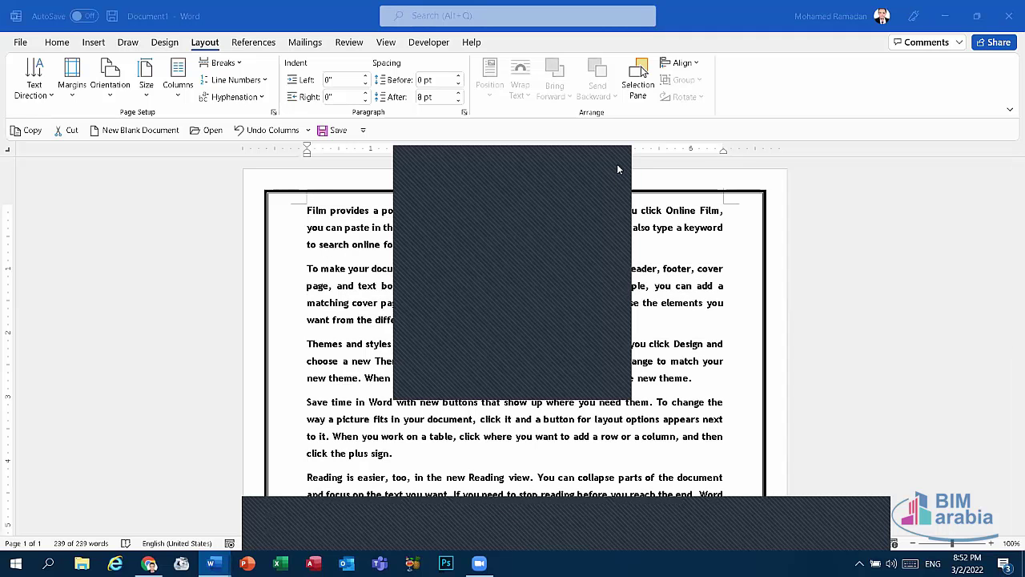
{"action": "left_click", "coordinate": [619, 169]}
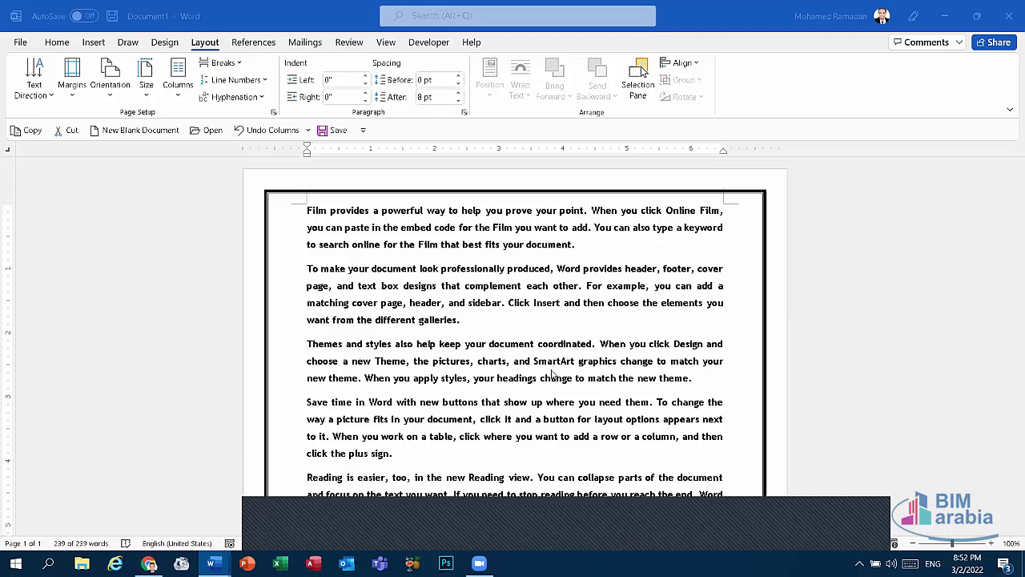
{"action": "left_click", "coordinate": [66, 44]}
{"action": "key", "text": "ctrl+a"}
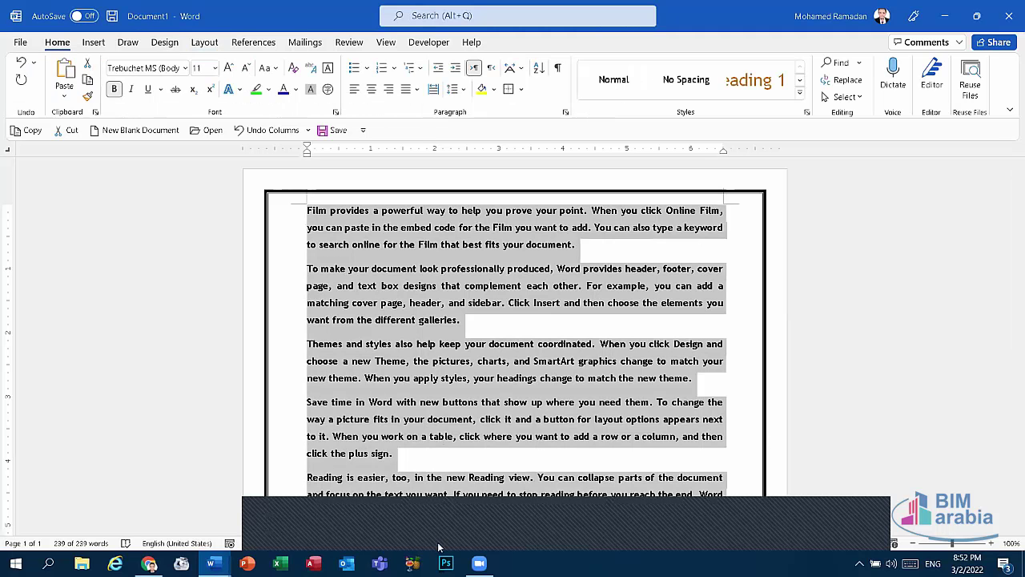
{"action": "left_click", "coordinate": [708, 273]}
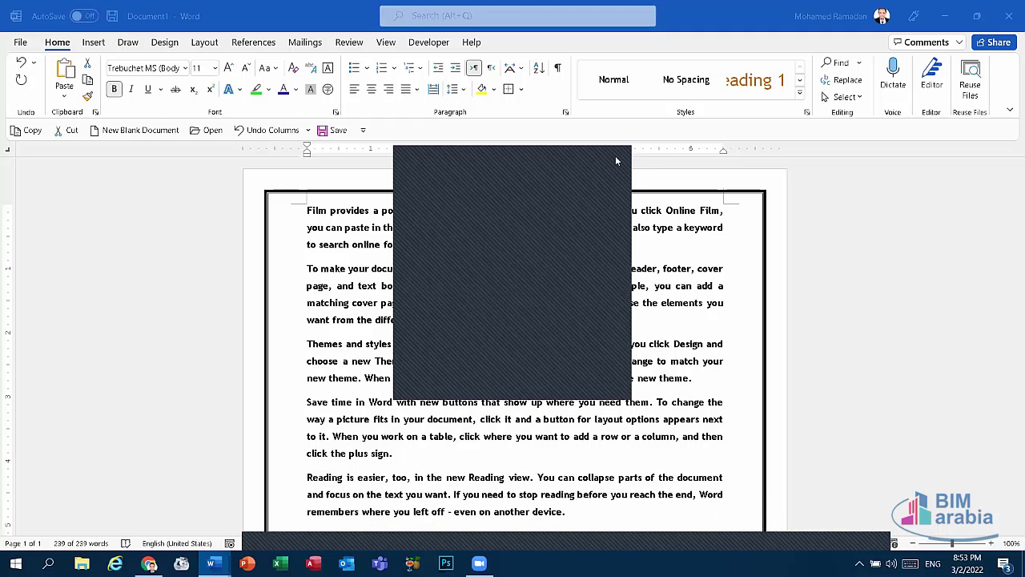
{"action": "key", "text": "ctrl+a"}
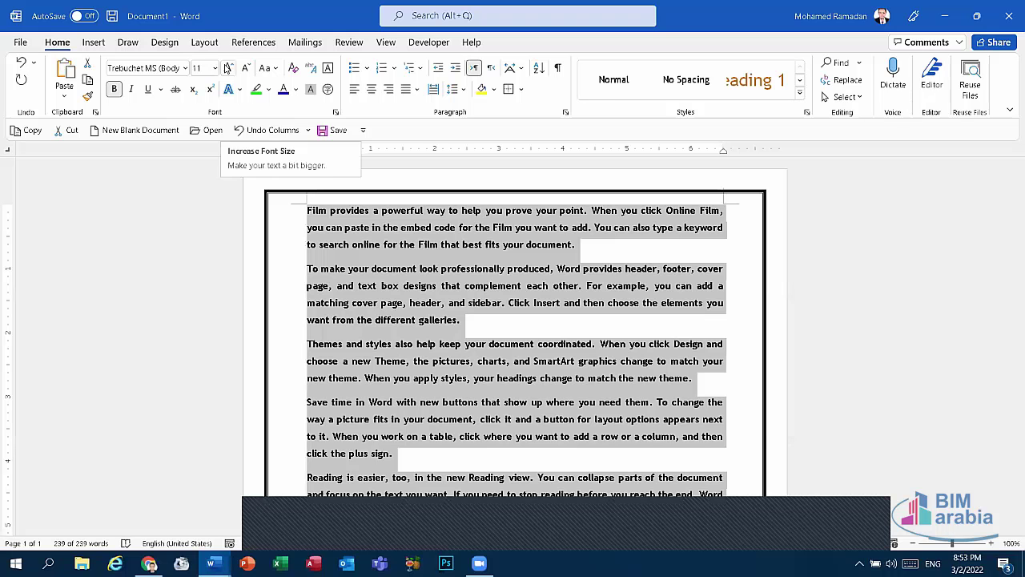
{"action": "left_click", "coordinate": [212, 44]}
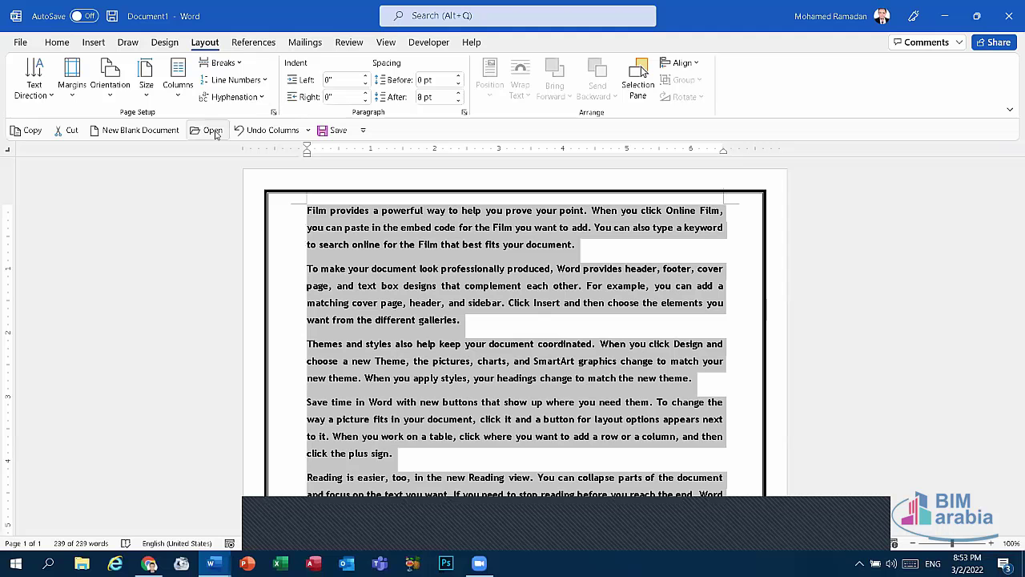
{"action": "left_click", "coordinate": [179, 86]}
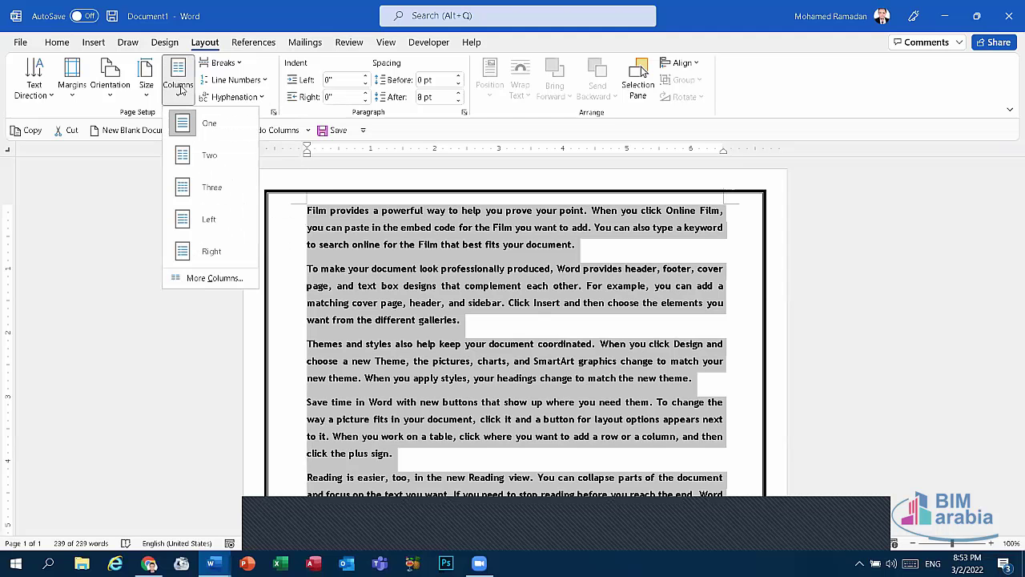
{"action": "left_click", "coordinate": [210, 157]}
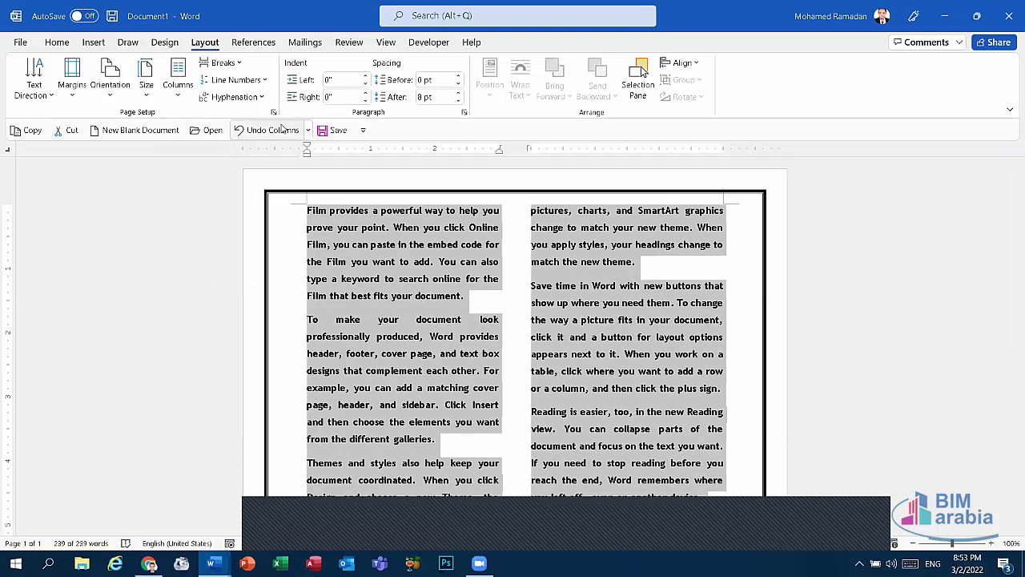
{"action": "left_click", "coordinate": [284, 129]}
{"action": "left_click", "coordinate": [57, 41]}
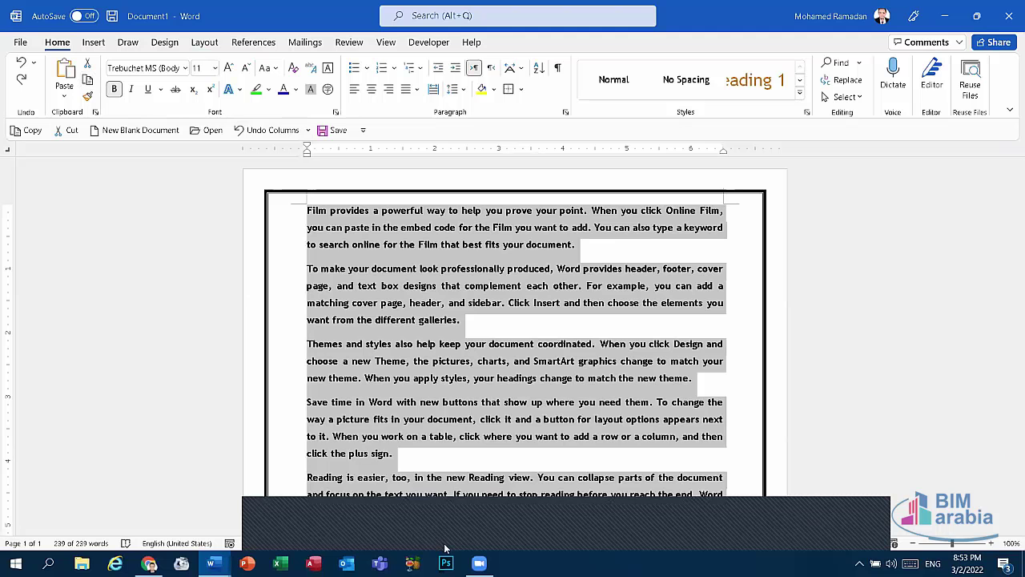
{"action": "left_click", "coordinate": [530, 534]}
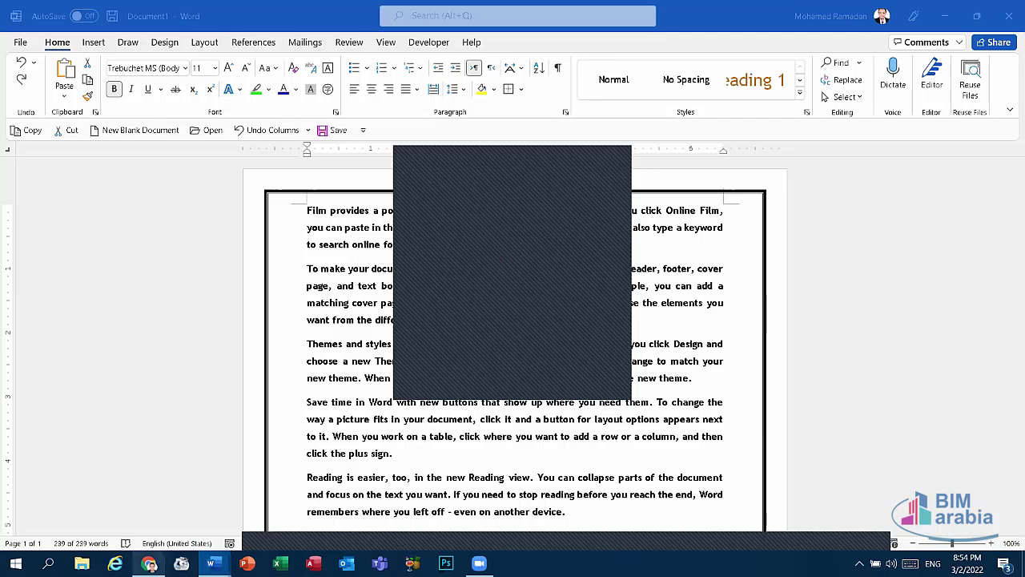
Step: Open QuillBot's paraphraser and Grammarly's plagiarism checker in new Chrome tabs, ending on QuillBot
{"action": "left_click", "coordinate": [149, 563]}
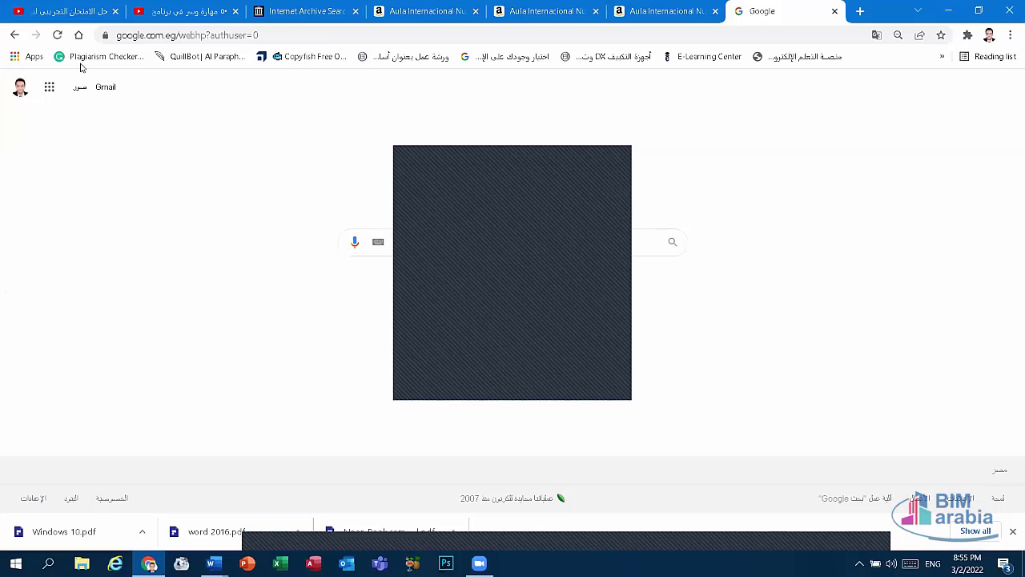
{"action": "middle_click", "coordinate": [183, 53]}
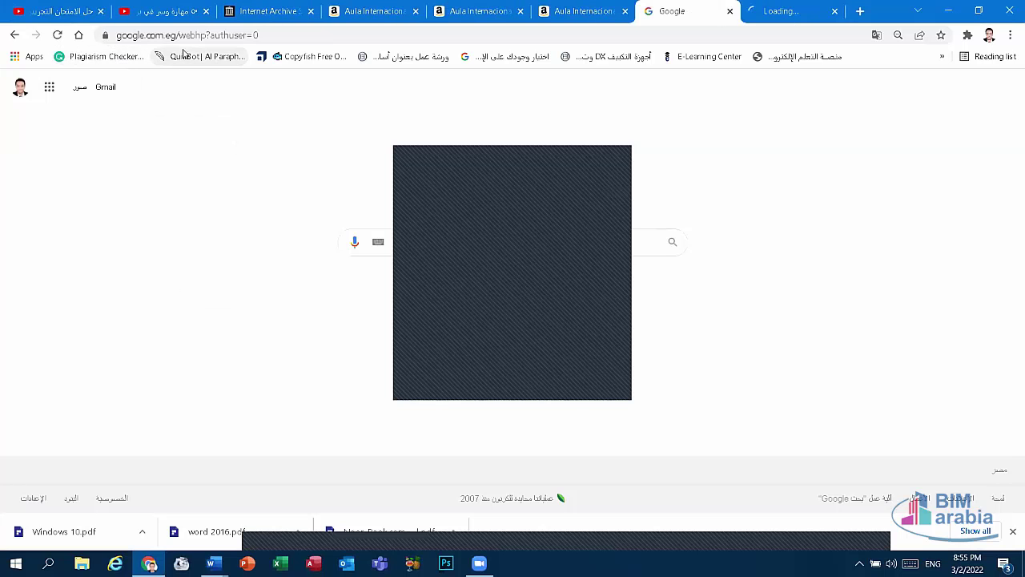
{"action": "right_click", "coordinate": [186, 59]}
{"action": "left_click", "coordinate": [229, 66]}
{"action": "left_click", "coordinate": [708, 14]}
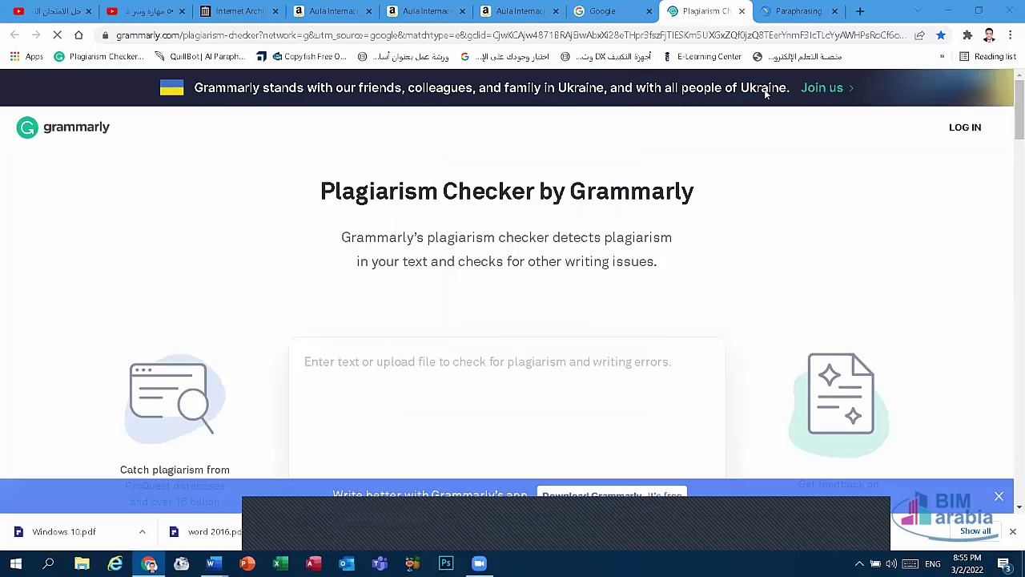
{"action": "left_click", "coordinate": [776, 10]}
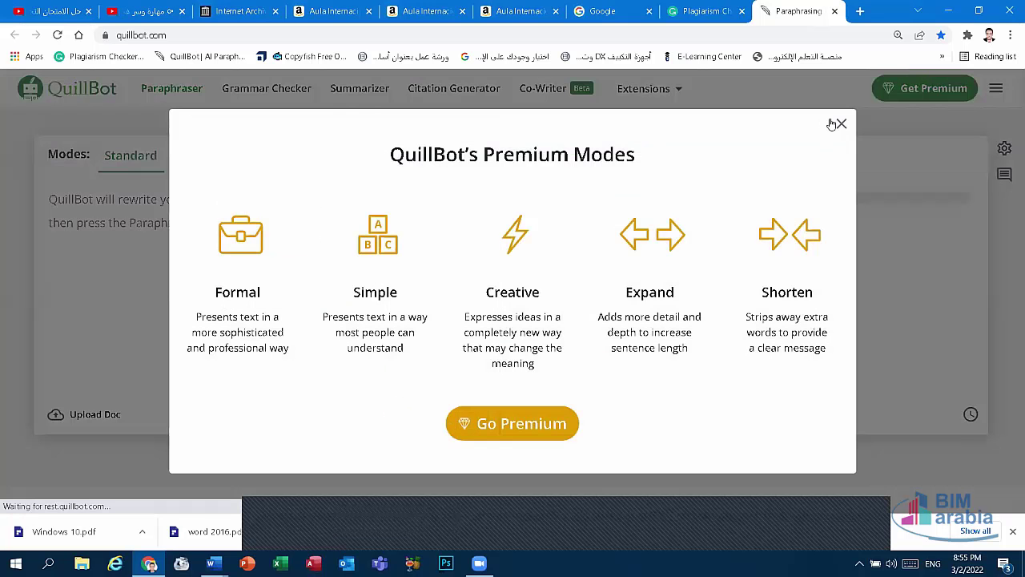
Step: Close QuillBot's Premium Modes popup, then minimize Chrome to bring back the bordered Film document in Word
{"action": "left_click", "coordinate": [840, 122]}
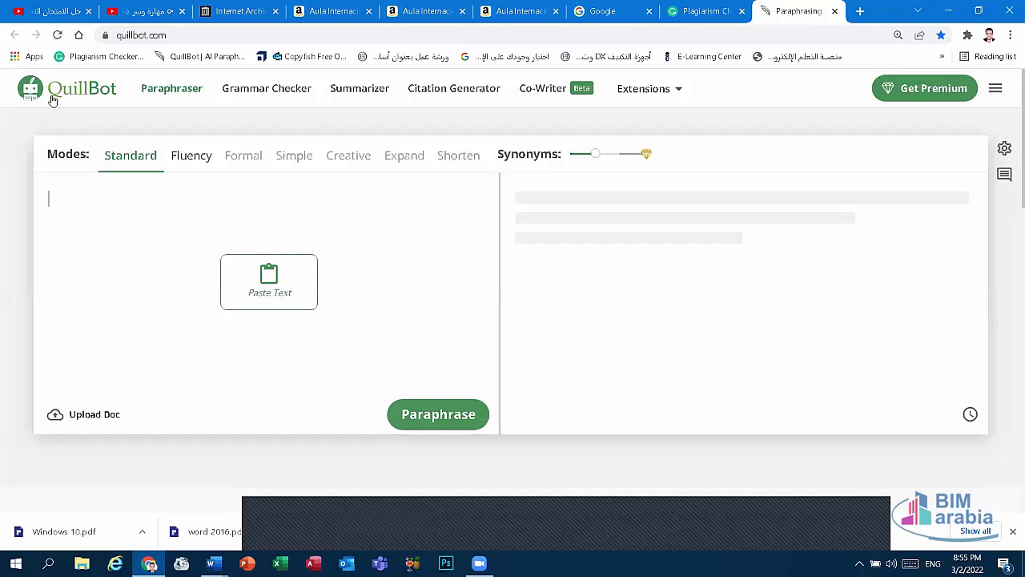
{"action": "left_click", "coordinate": [601, 217]}
{"action": "left_click", "coordinate": [375, 217]}
{"action": "left_click", "coordinate": [698, 10]}
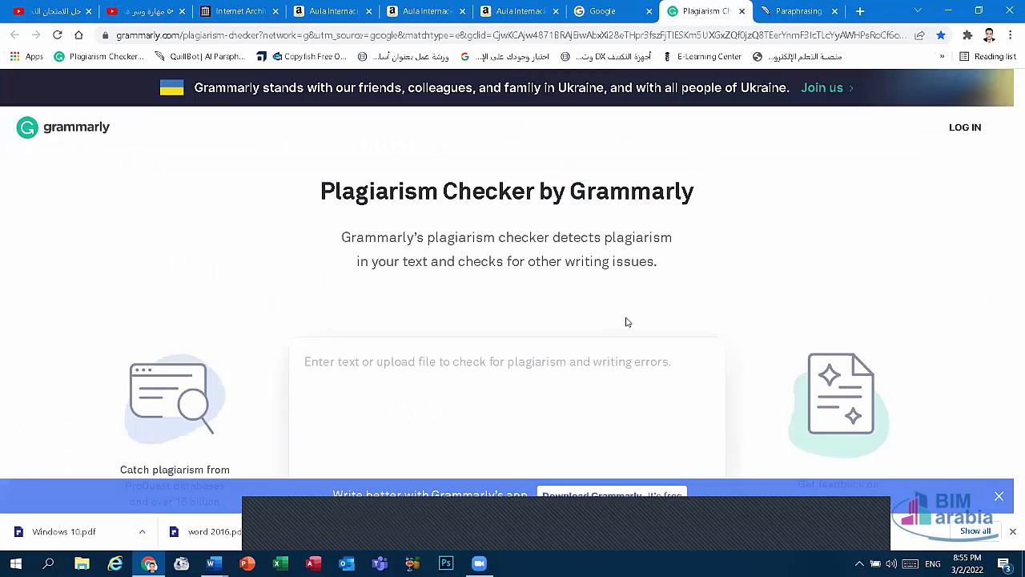
{"action": "left_click", "coordinate": [949, 9]}
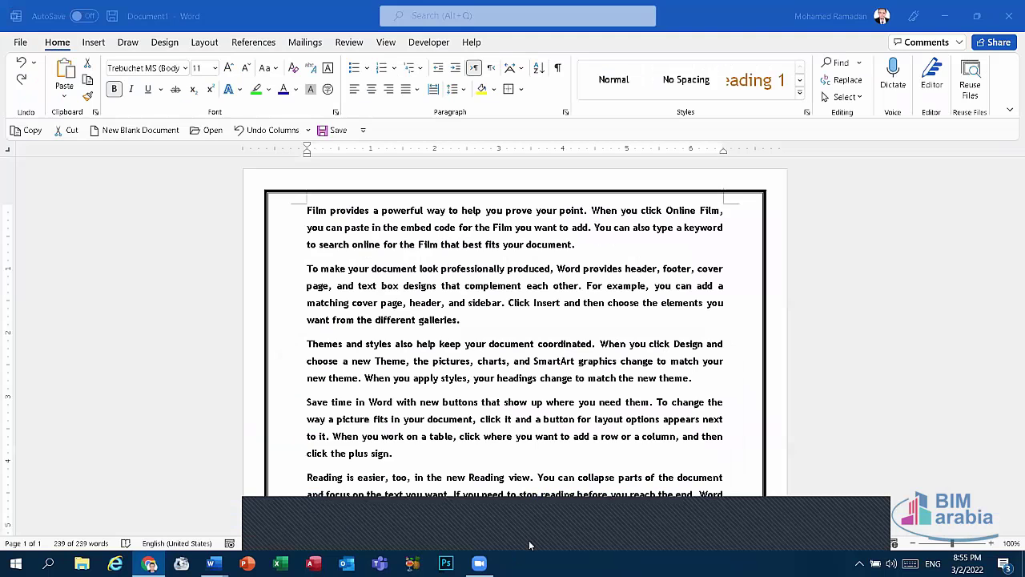
{"action": "left_click", "coordinate": [594, 165]}
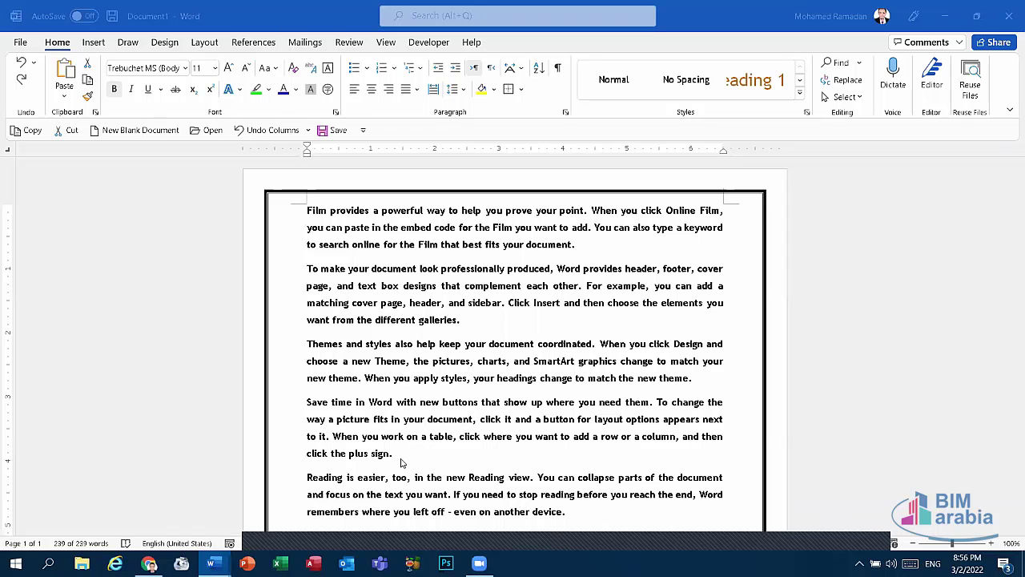
{"action": "key", "text": "ctrl+a"}
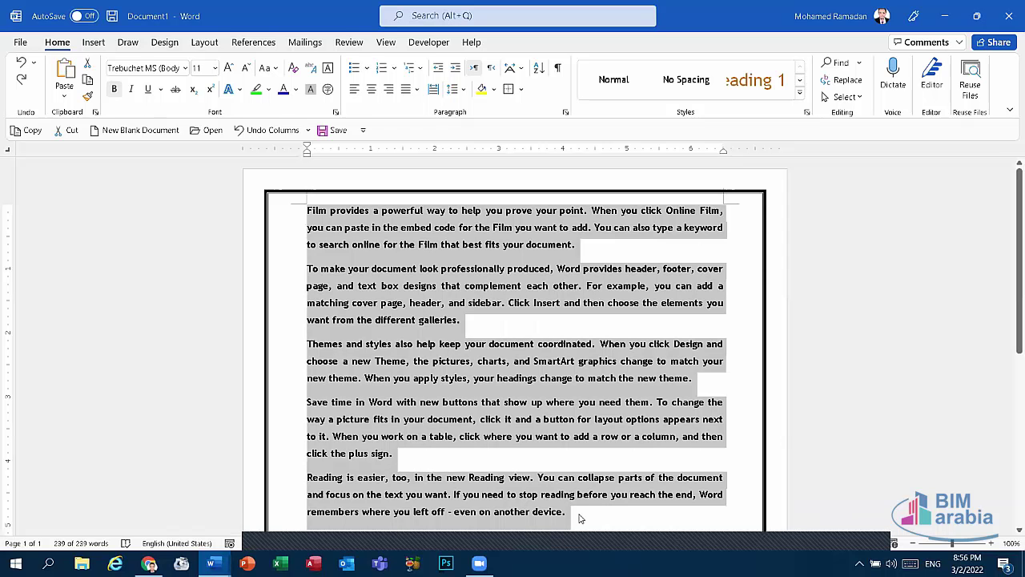